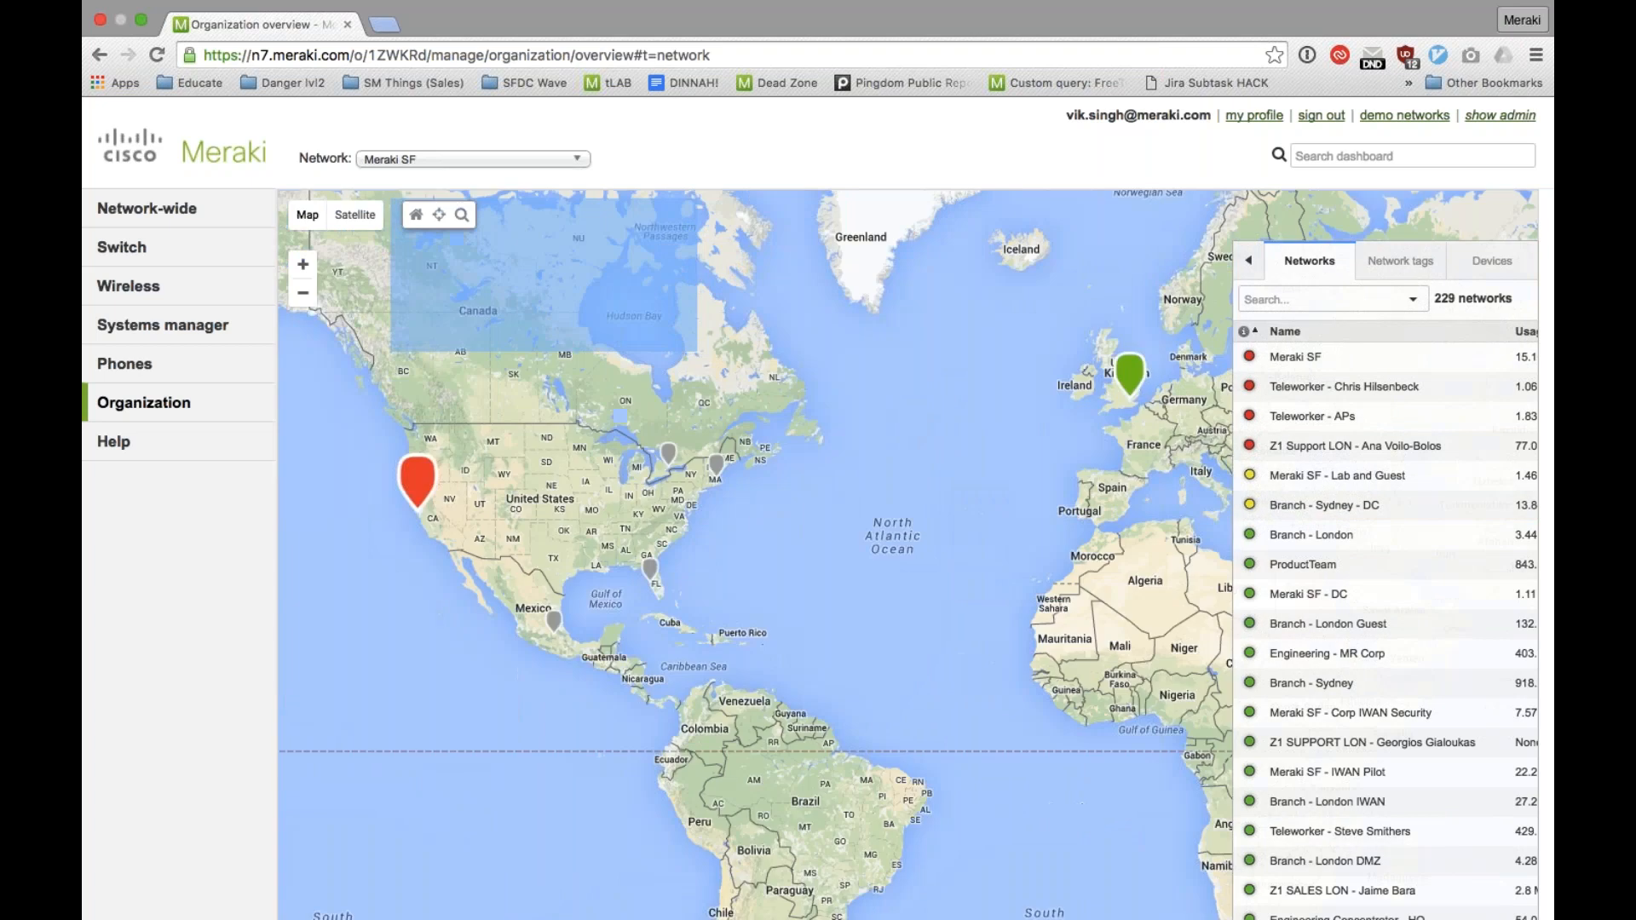
Step: Drill down the organization map from the western US cluster through San Francisco to the individual device markers on the building
{"action": "left_click_drag", "start_coordinate": [635, 343], "coordinate": [896, 328]}
{"action": "left_click_drag", "start_coordinate": [1193, 401], "coordinate": [975, 437]}
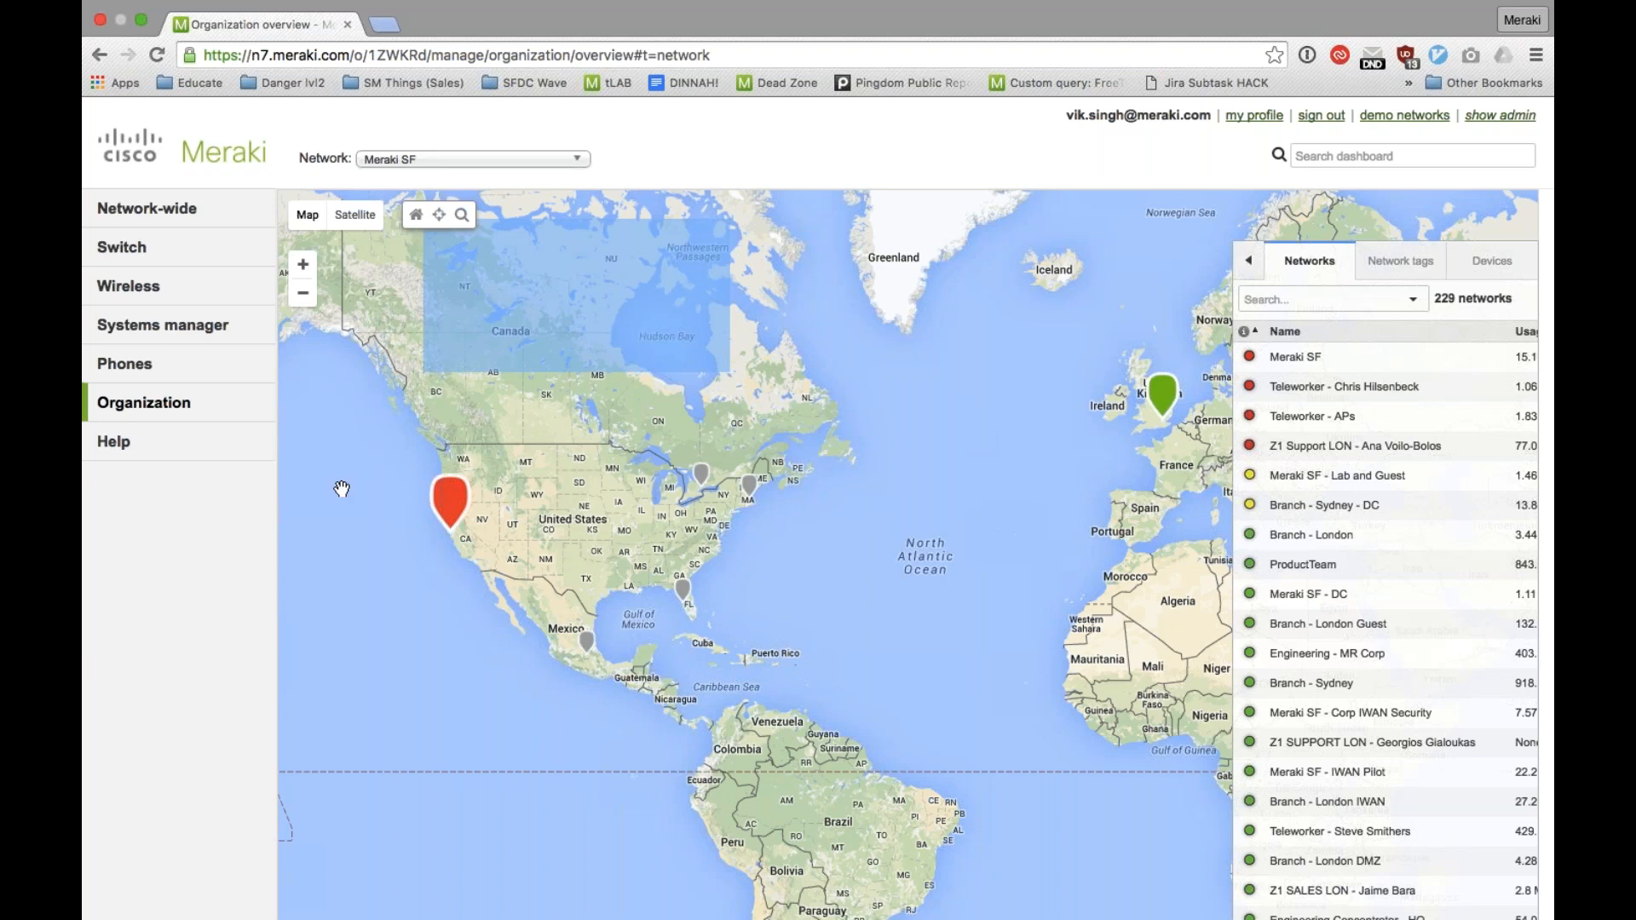
{"action": "left_click", "coordinate": [449, 503]}
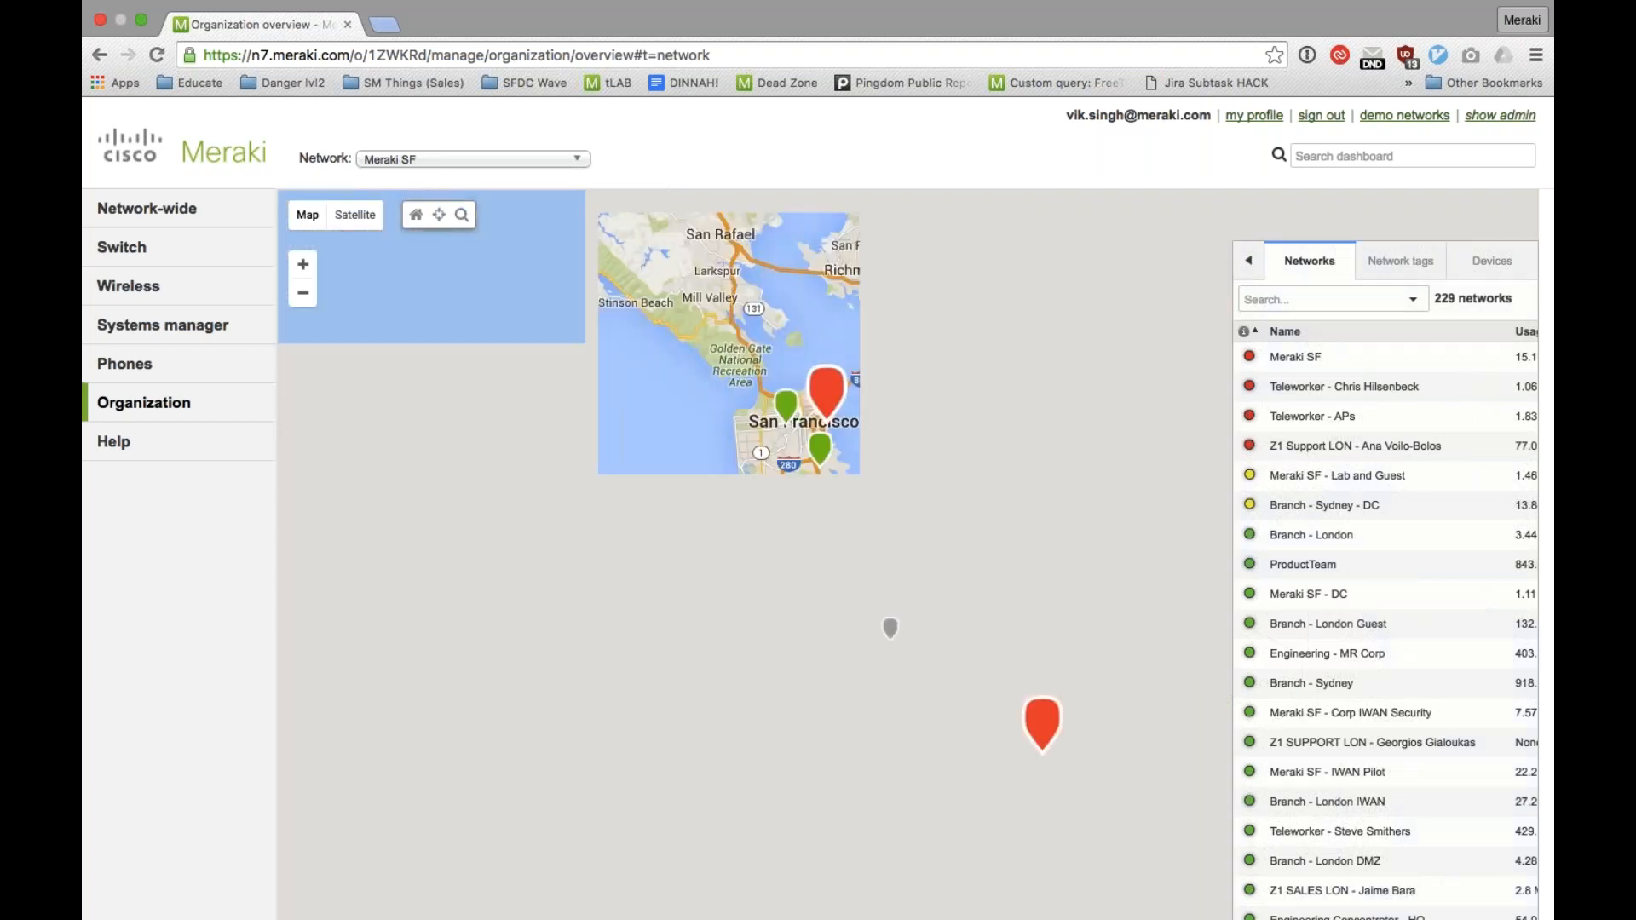
{"action": "mouse_move", "coordinate": [1045, 739]}
{"action": "left_click", "coordinate": [825, 390]}
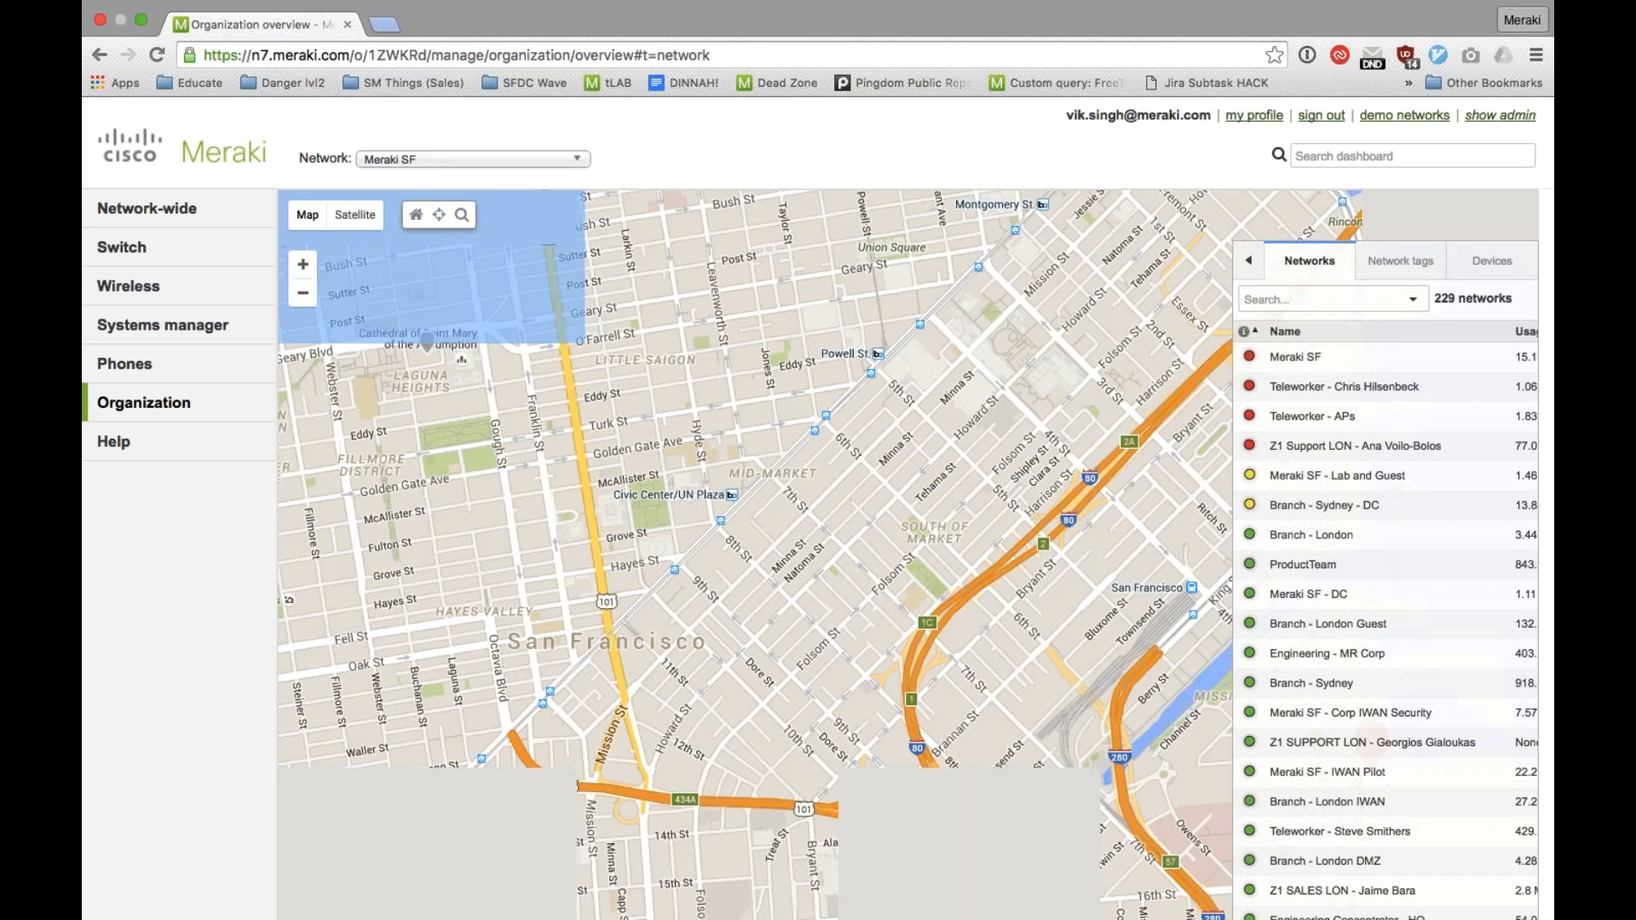
{"action": "left_click_drag", "start_coordinate": [940, 253], "coordinate": [652, 213]}
{"action": "left_click_drag", "start_coordinate": [839, 514], "coordinate": [698, 252]}
{"action": "left_click", "coordinate": [844, 407]}
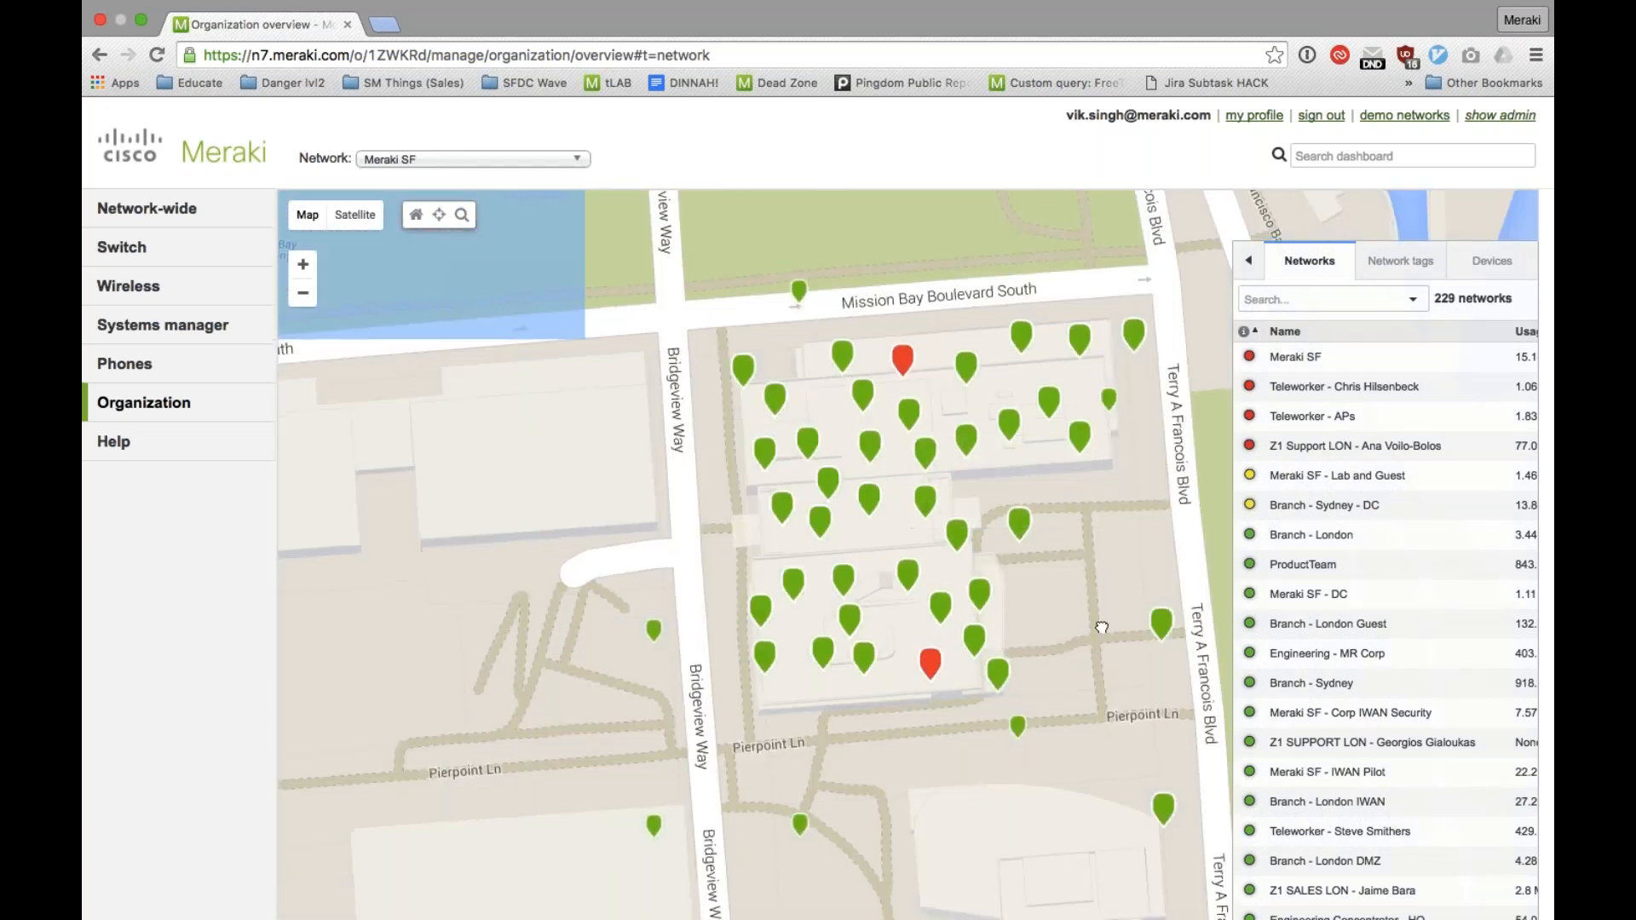
Step: Check which devices and networks are behind the lower red marker on the San Francisco building
{"action": "left_click_drag", "start_coordinate": [1102, 628], "coordinate": [1068, 554]}
{"action": "mouse_move", "coordinate": [895, 588]}
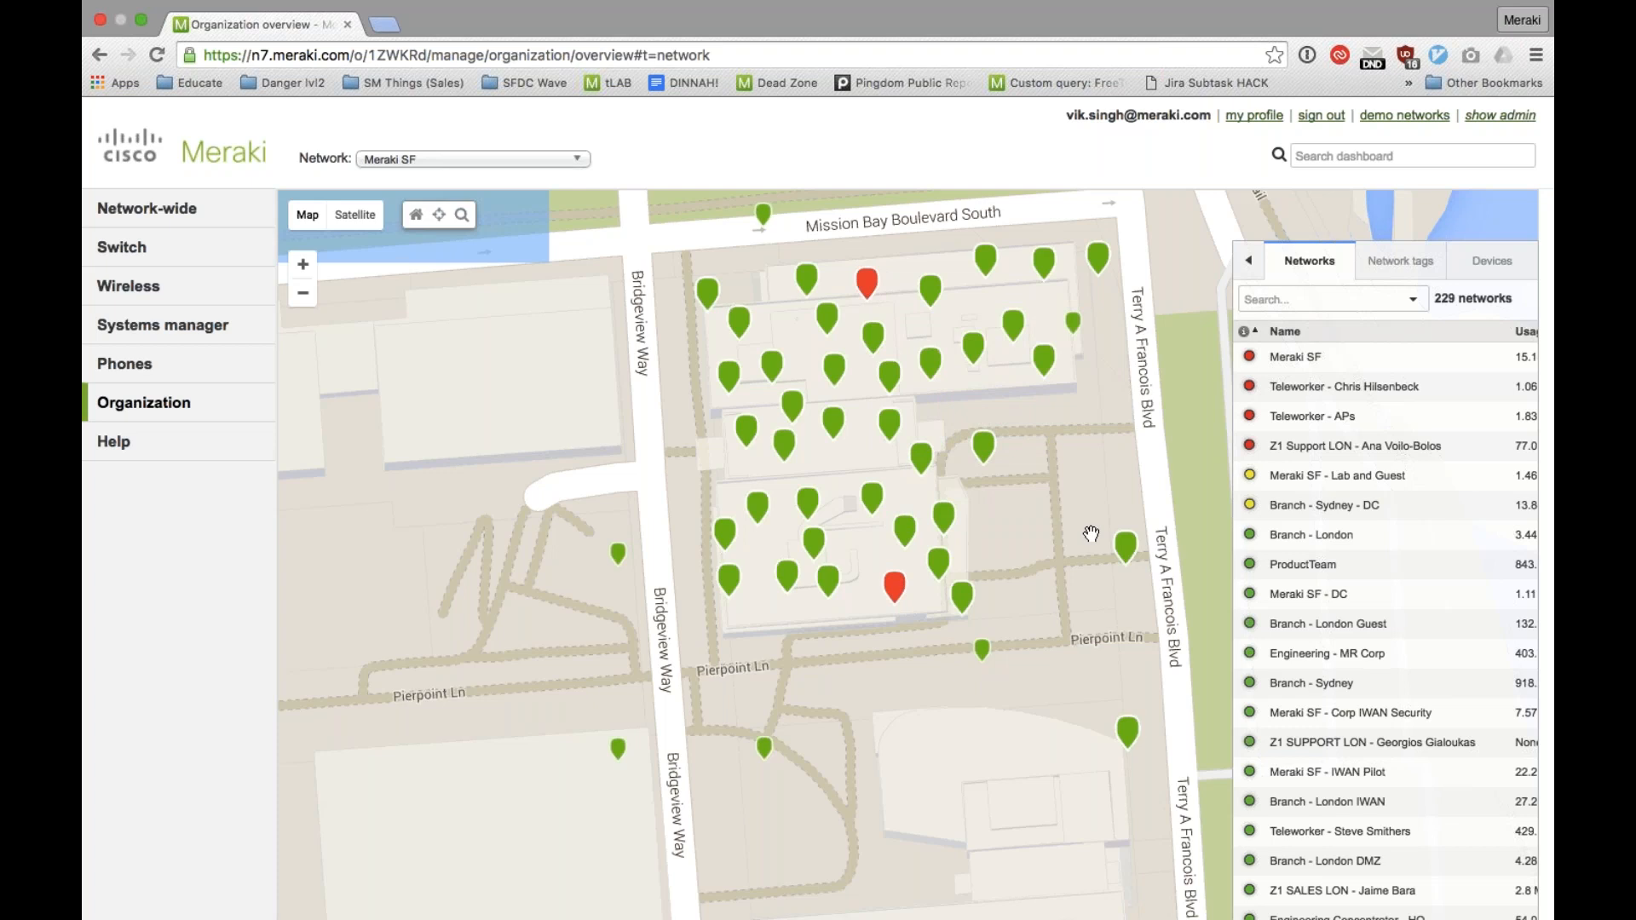
{"action": "mouse_move", "coordinate": [921, 456]}
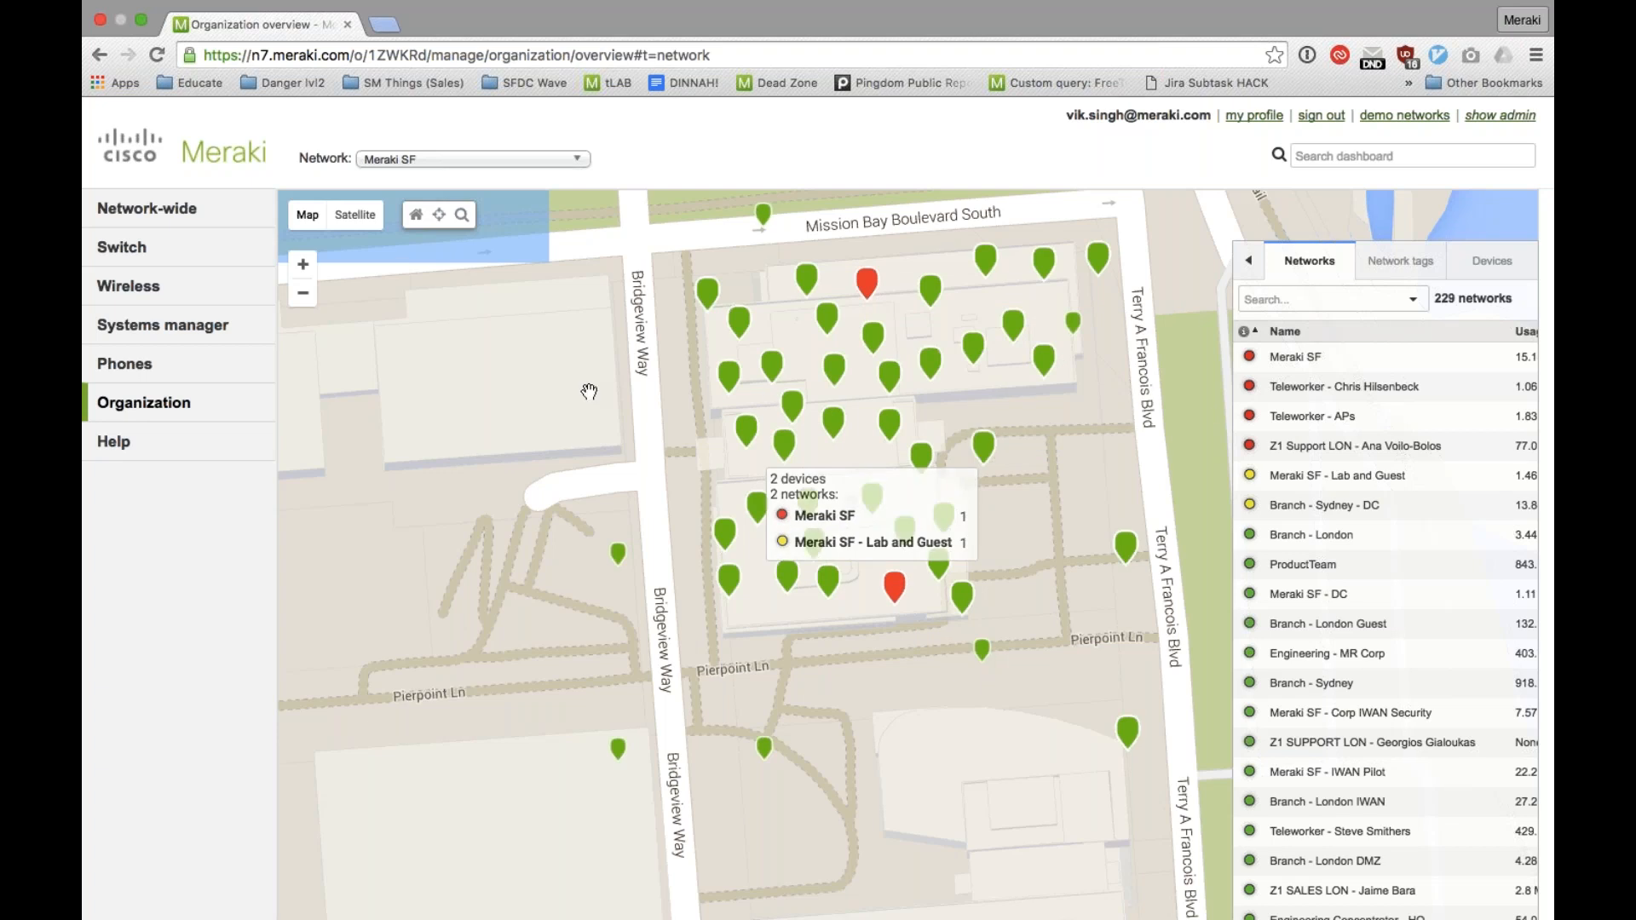
Step: Open the Systems Manager map of client locations
{"action": "mouse_move", "coordinate": [162, 325]}
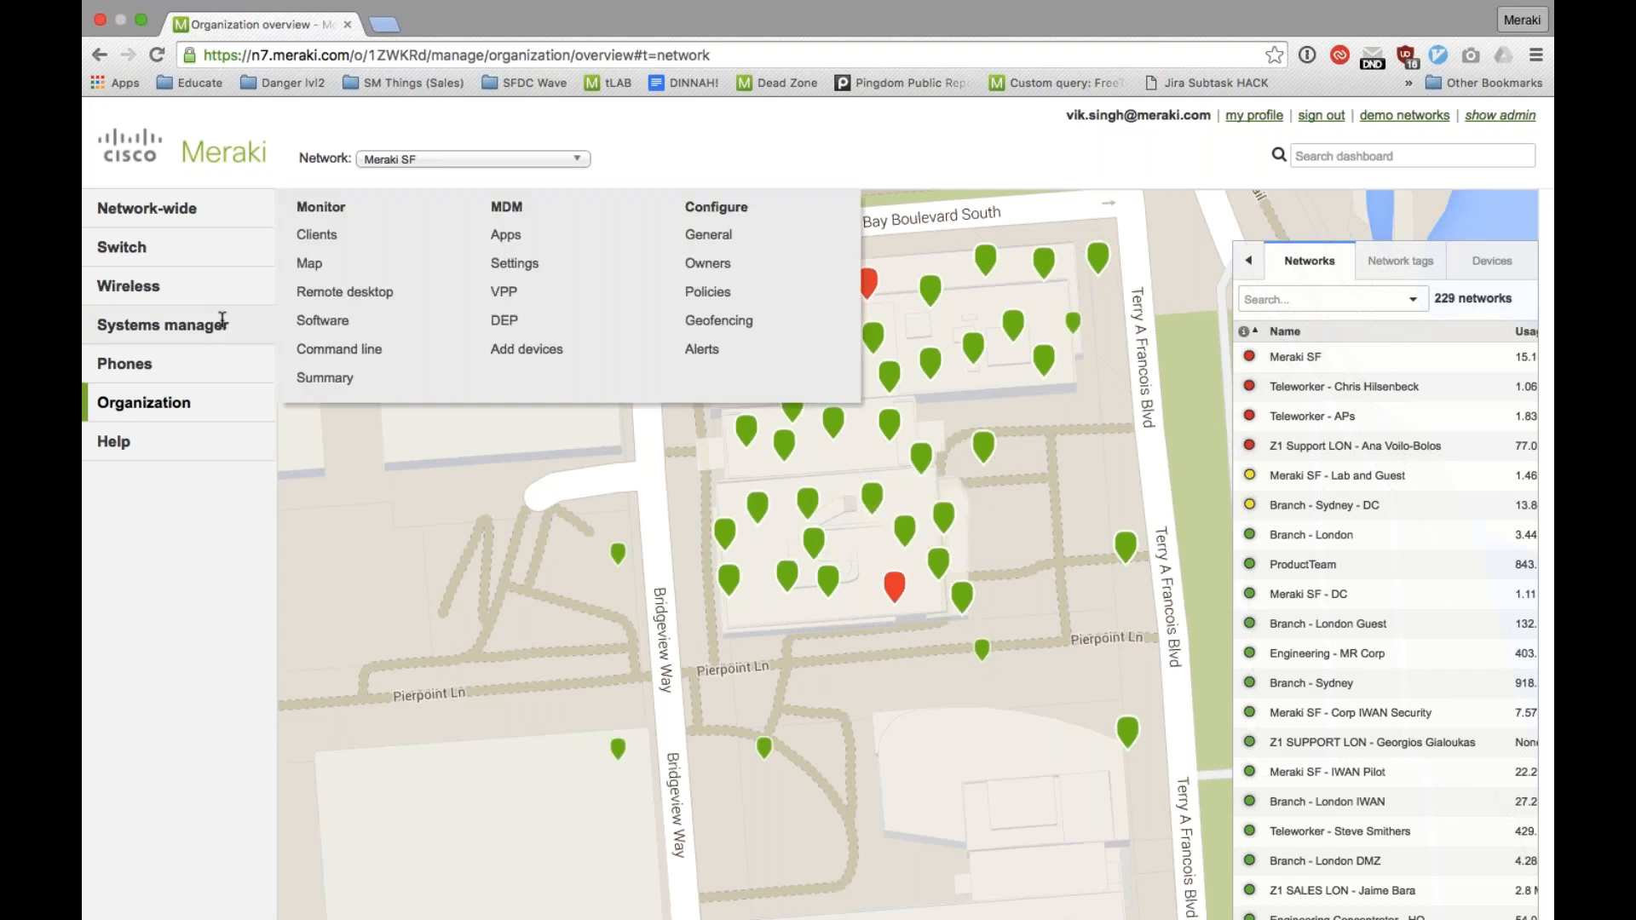
{"action": "left_click", "coordinate": [308, 267]}
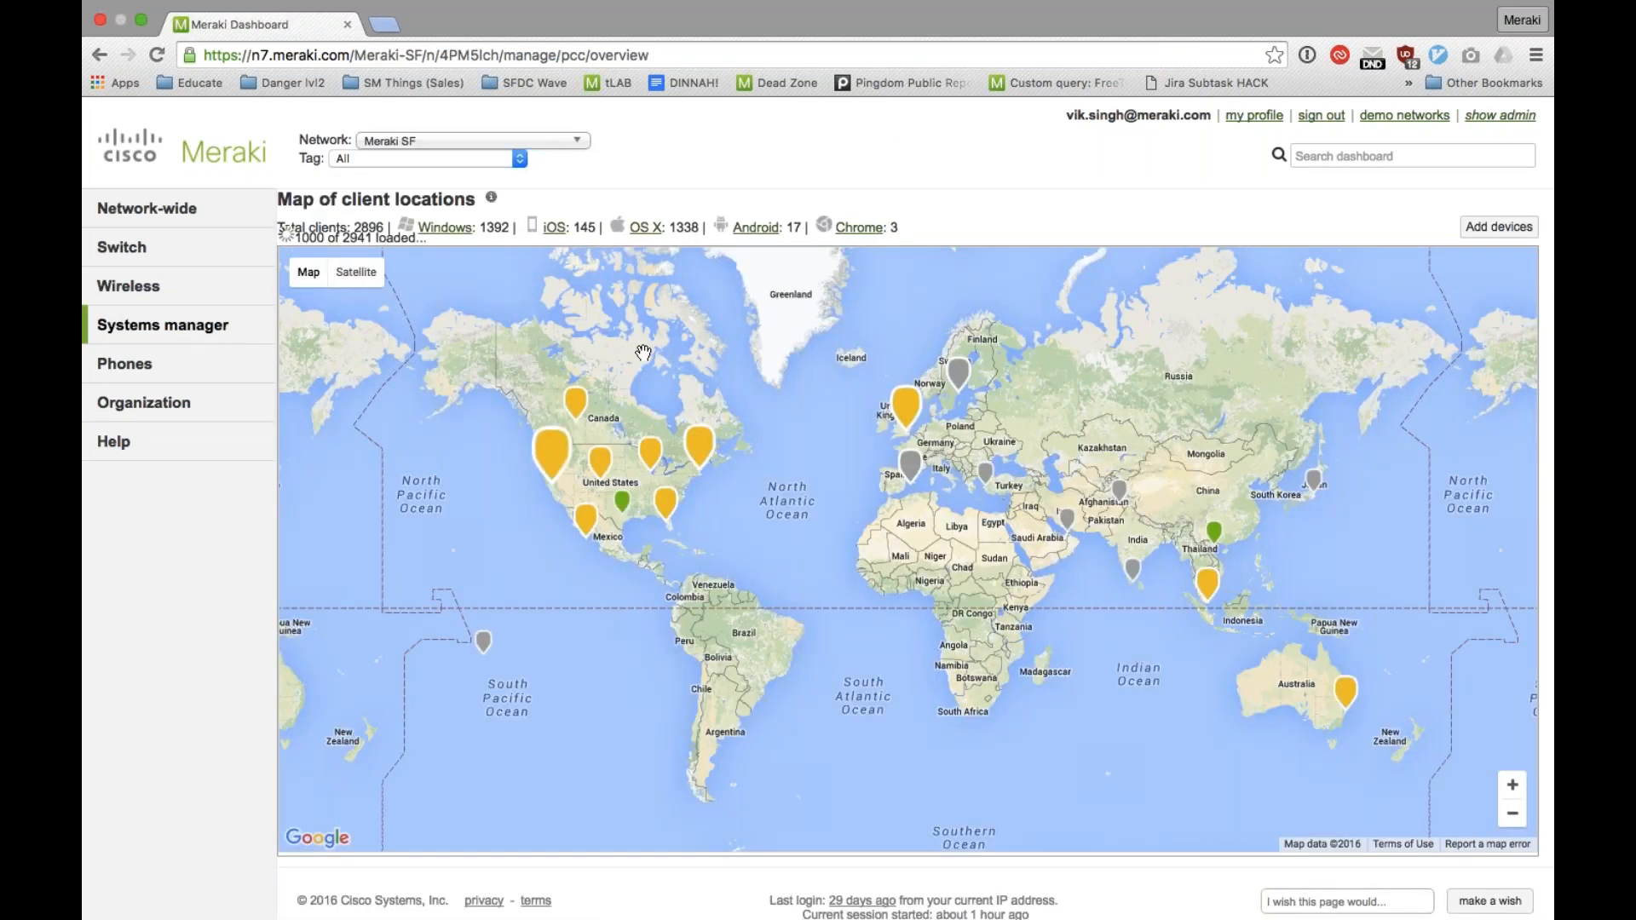
Step: Open the wireless map and floor plans and display the 500TF 4th floor plan
{"action": "mouse_move", "coordinate": [185, 375]}
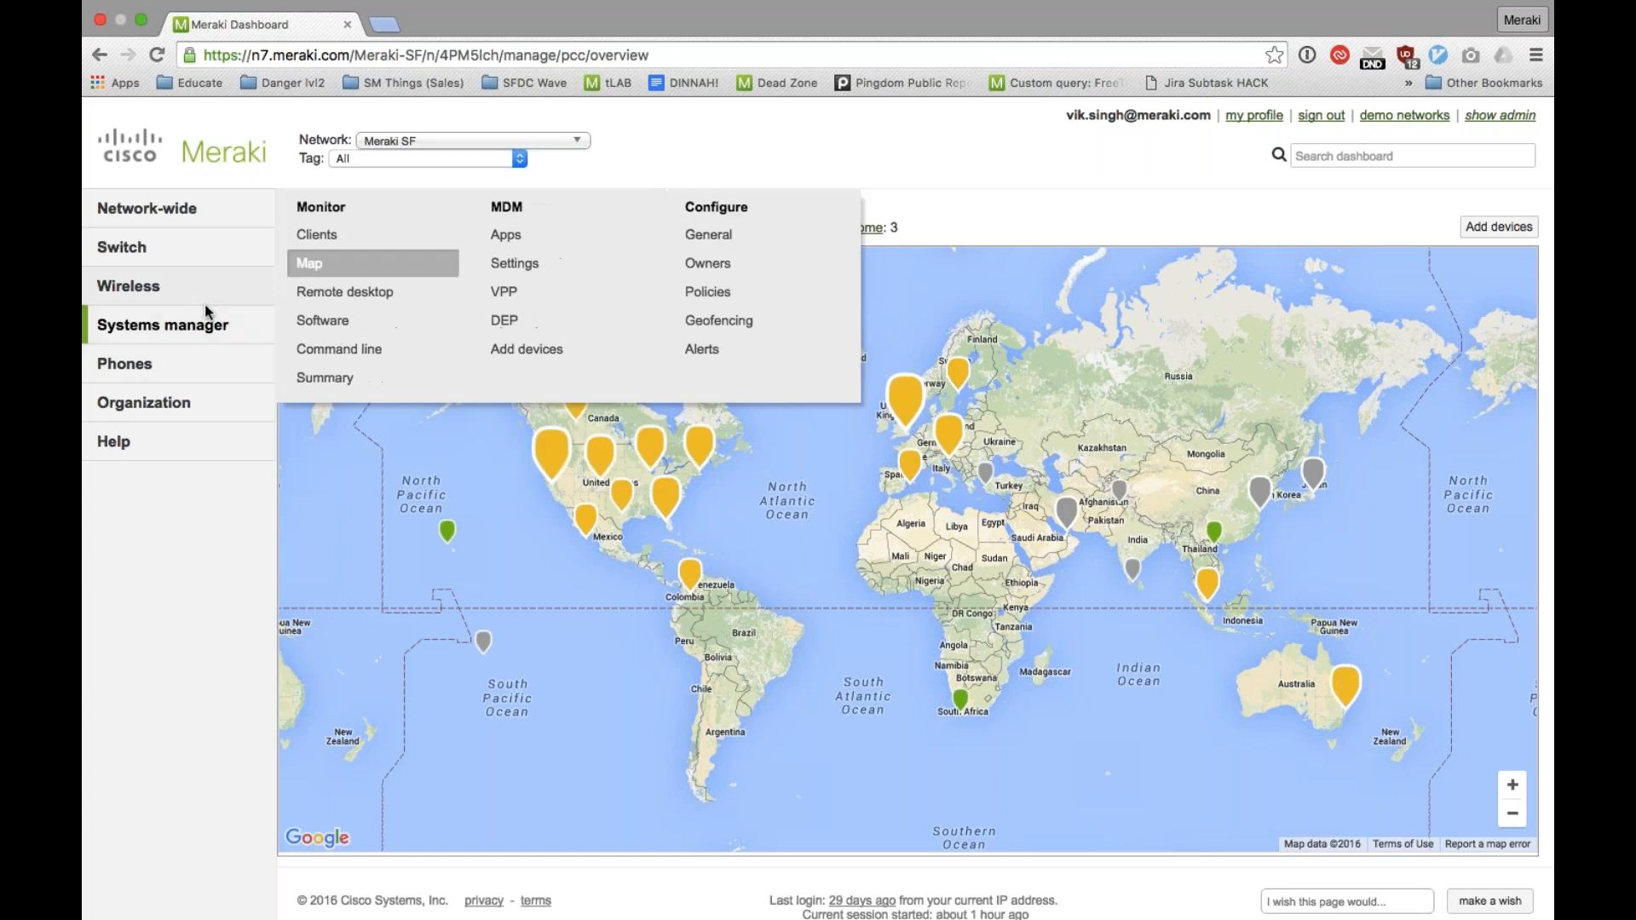
{"action": "mouse_move", "coordinate": [255, 288]}
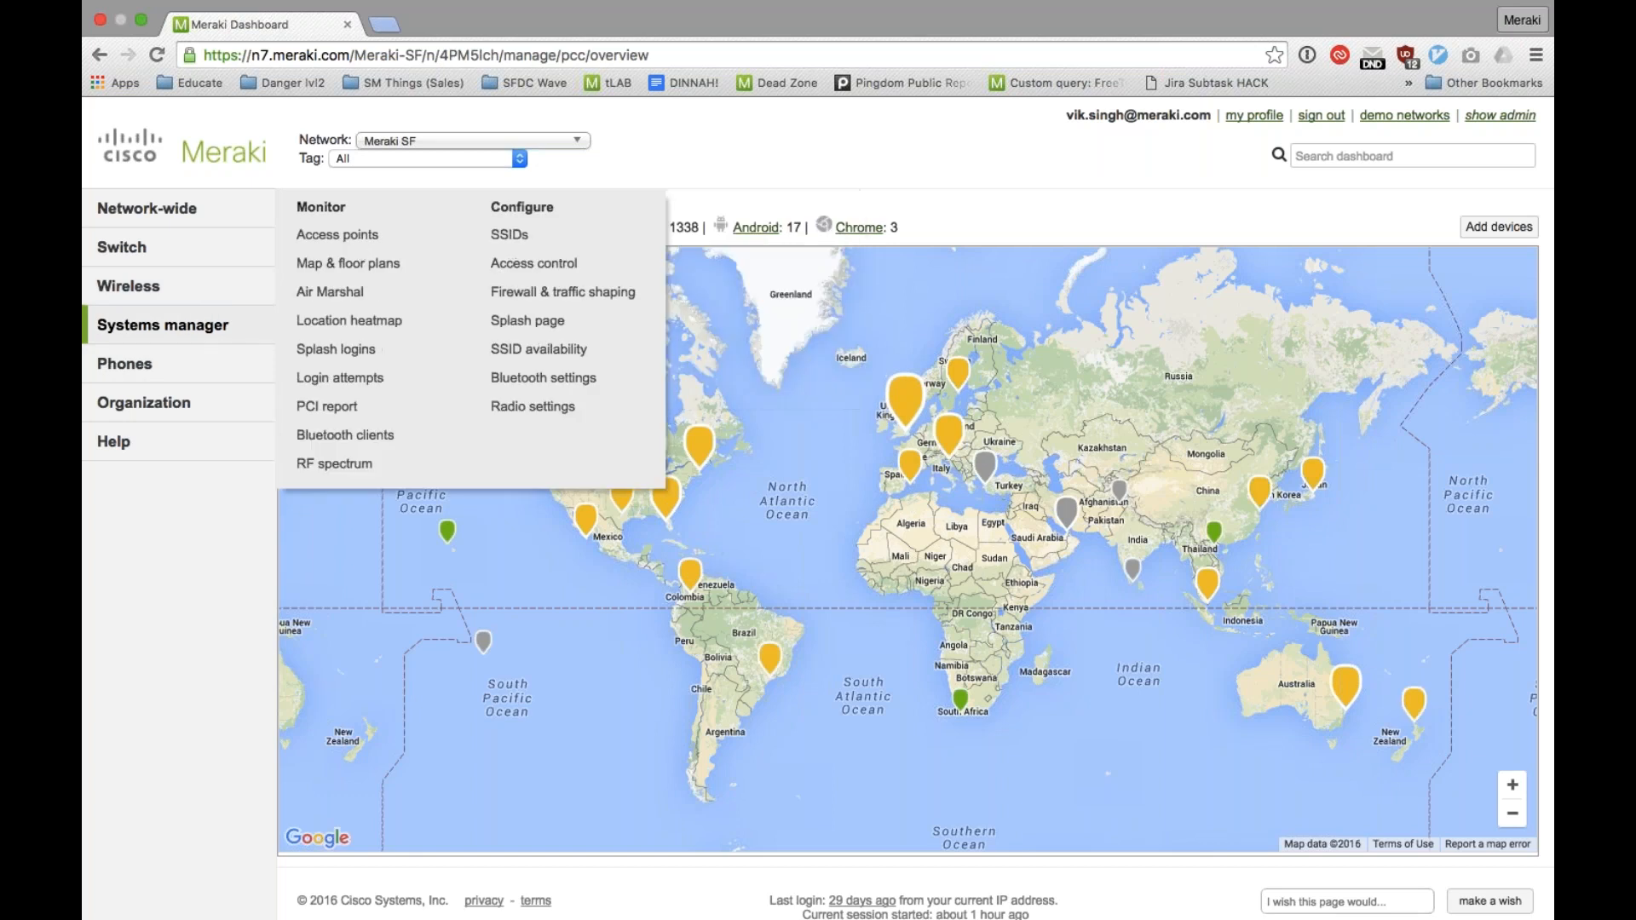
{"action": "left_click", "coordinate": [351, 265]}
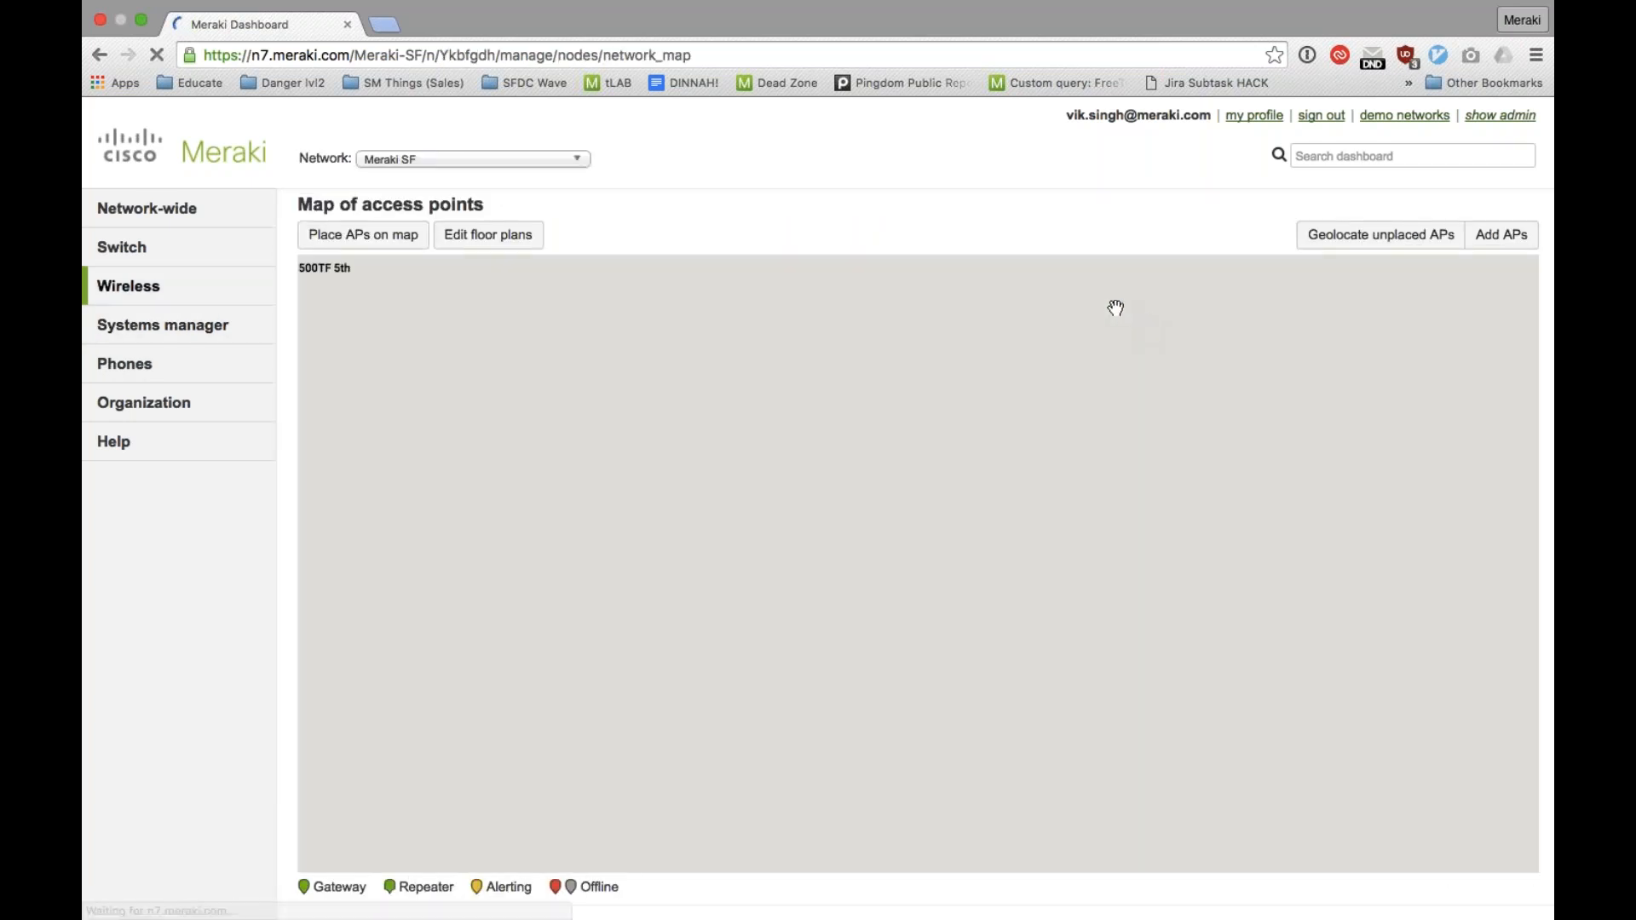
{"action": "left_click_drag", "start_coordinate": [1152, 438], "coordinate": [1138, 401]}
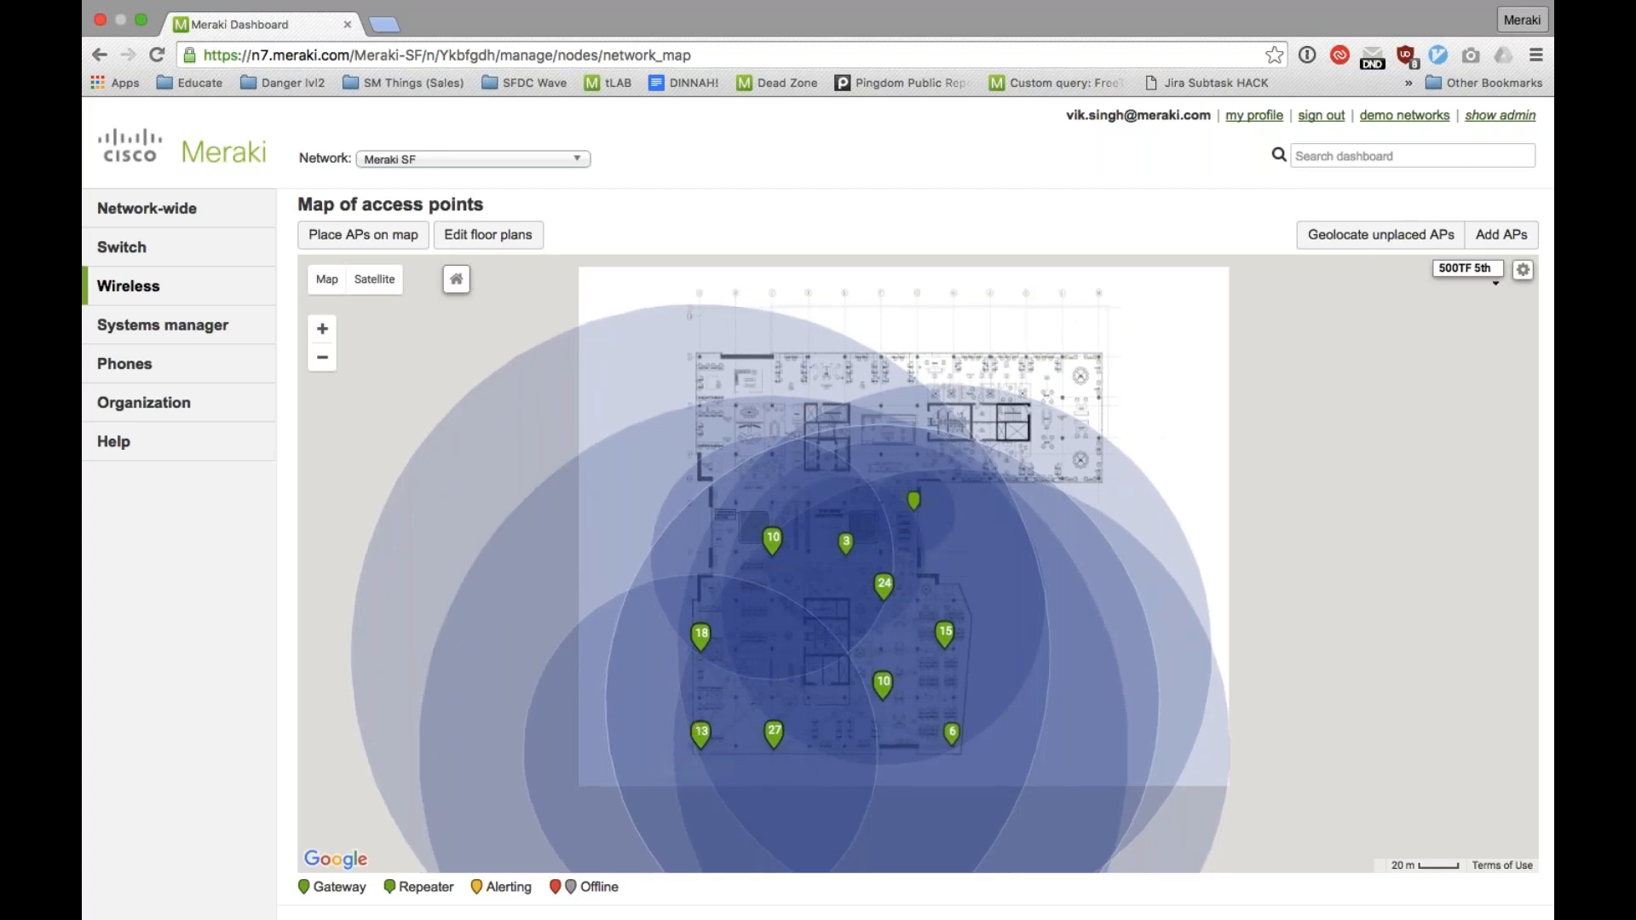
{"action": "left_click", "coordinate": [1465, 268]}
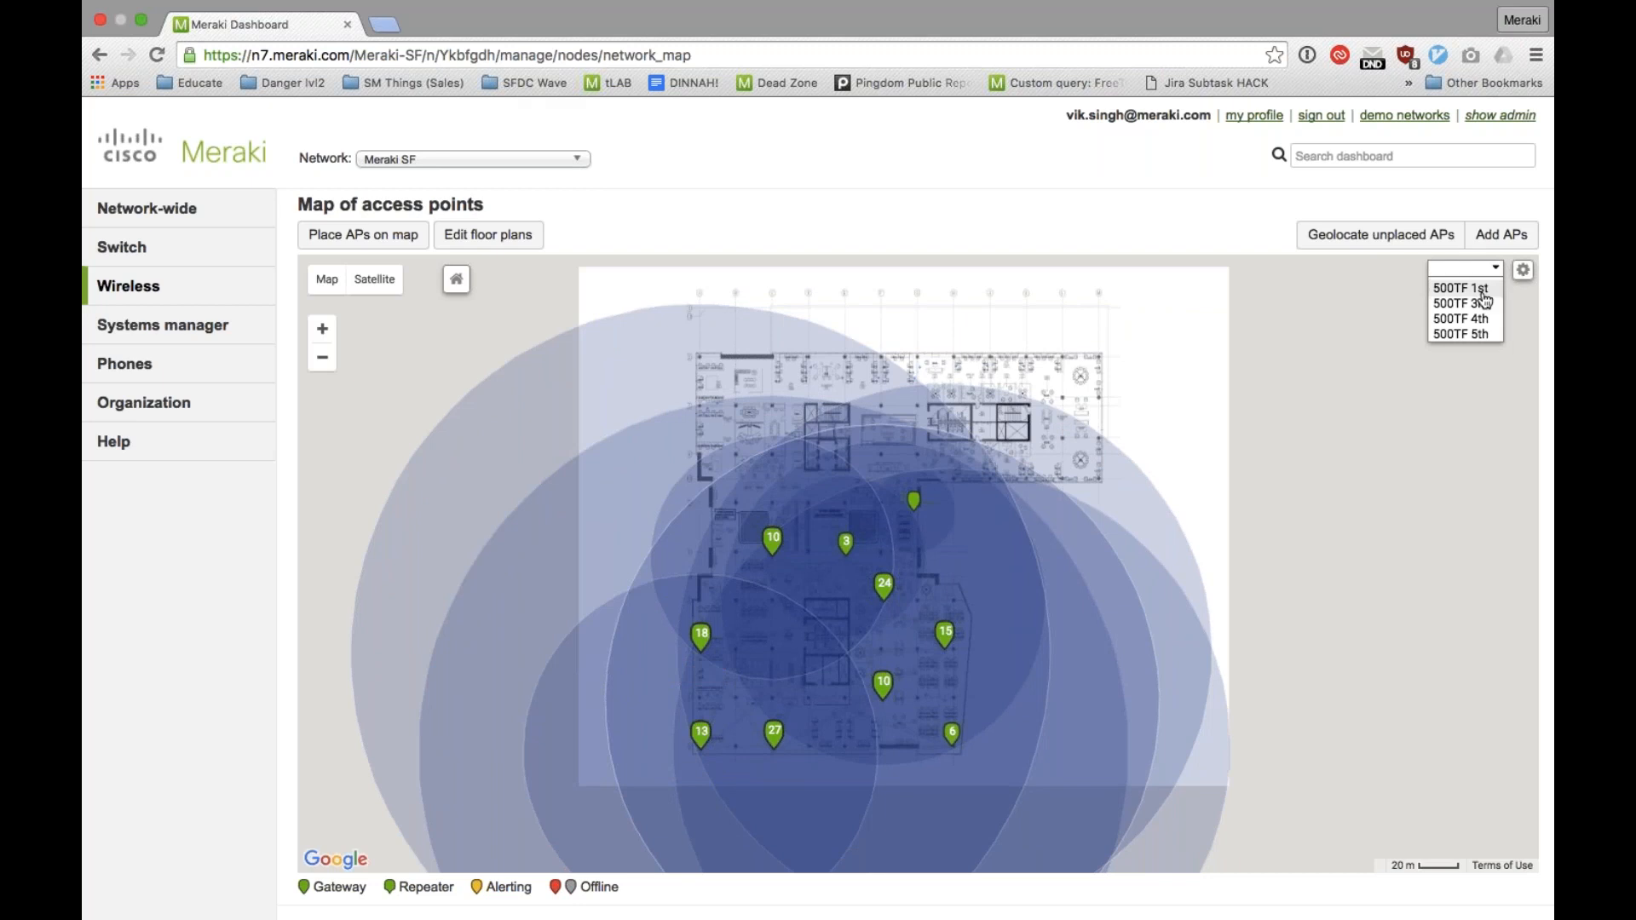
{"action": "left_click", "coordinate": [1482, 321]}
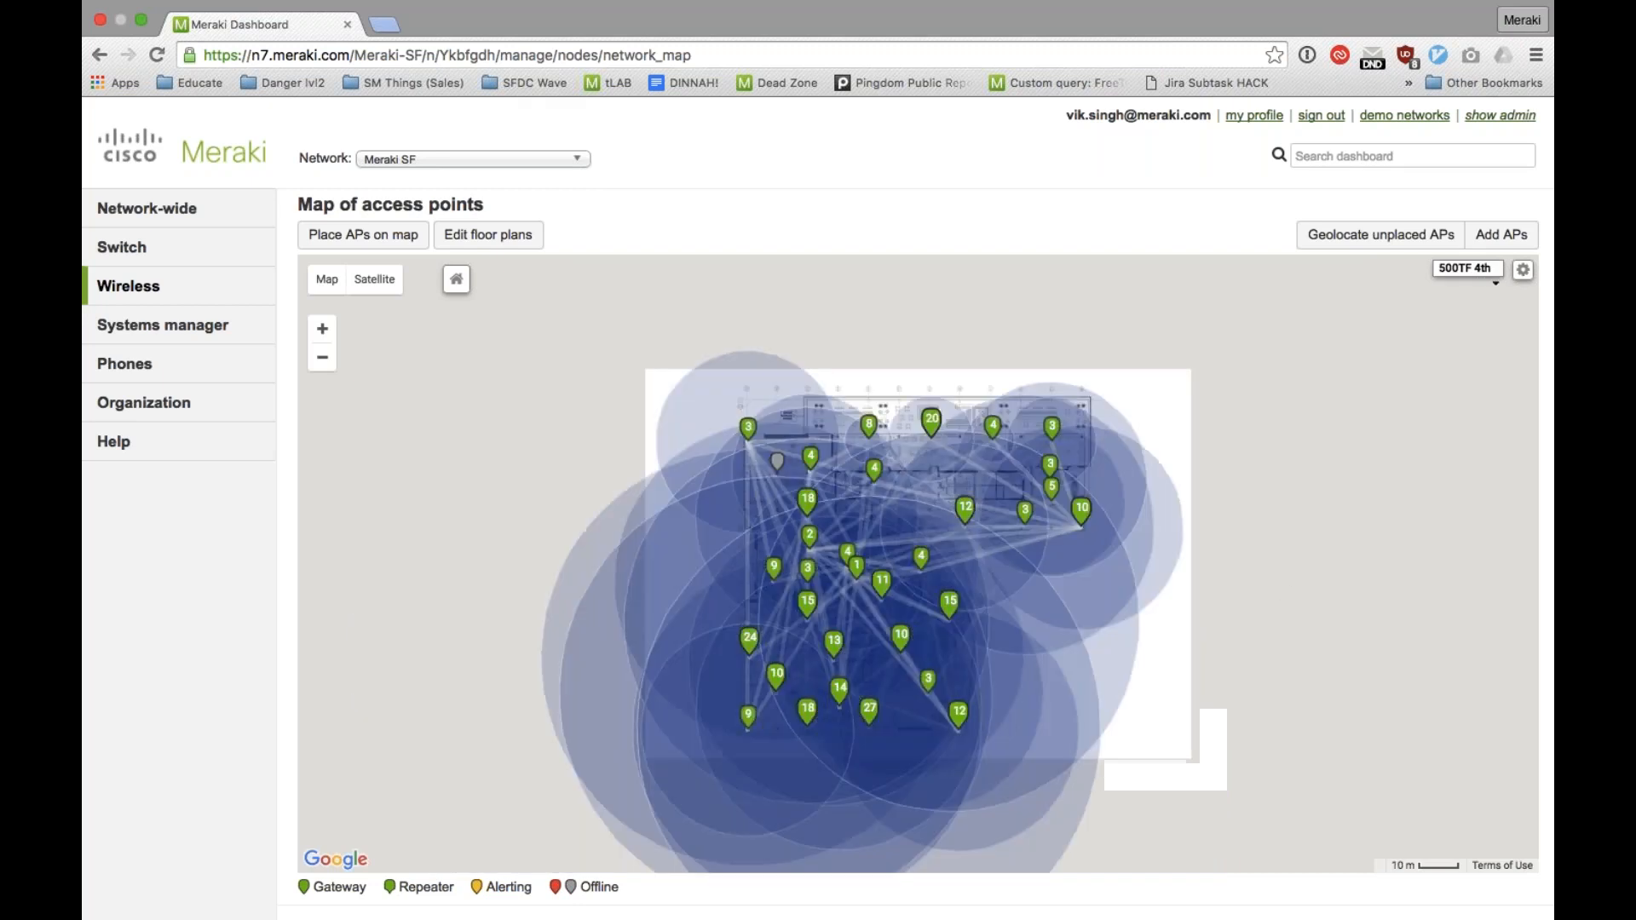
{"action": "left_click_drag", "start_coordinate": [1289, 597], "coordinate": [1291, 509]}
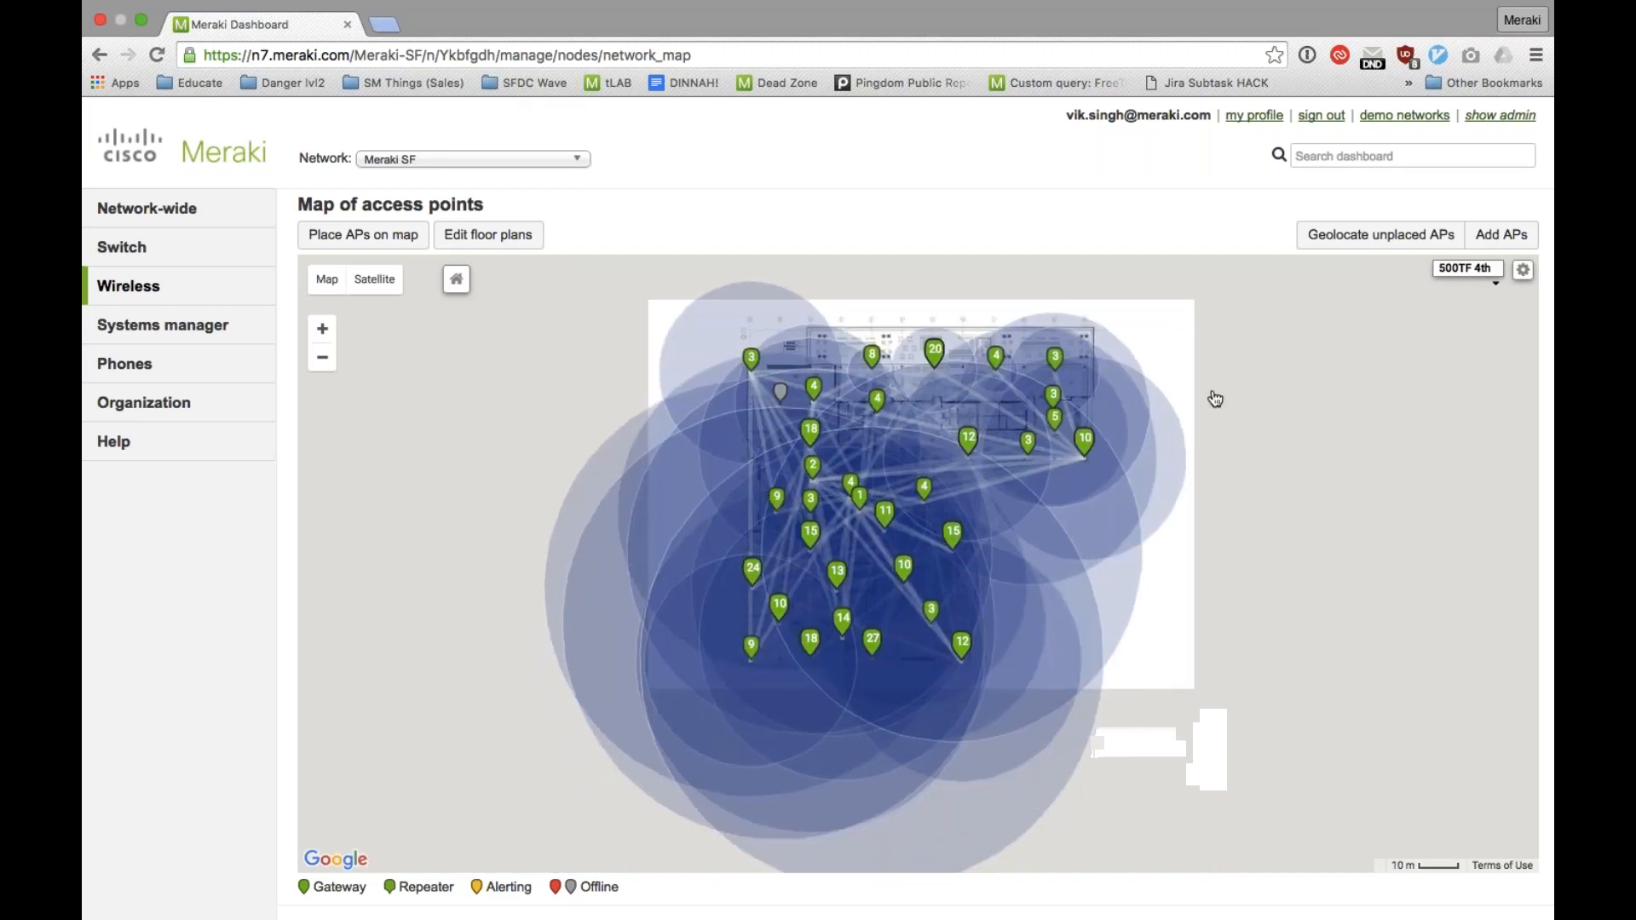
Step: Set the access point map's Circles display option to None
{"action": "left_click", "coordinate": [1523, 271]}
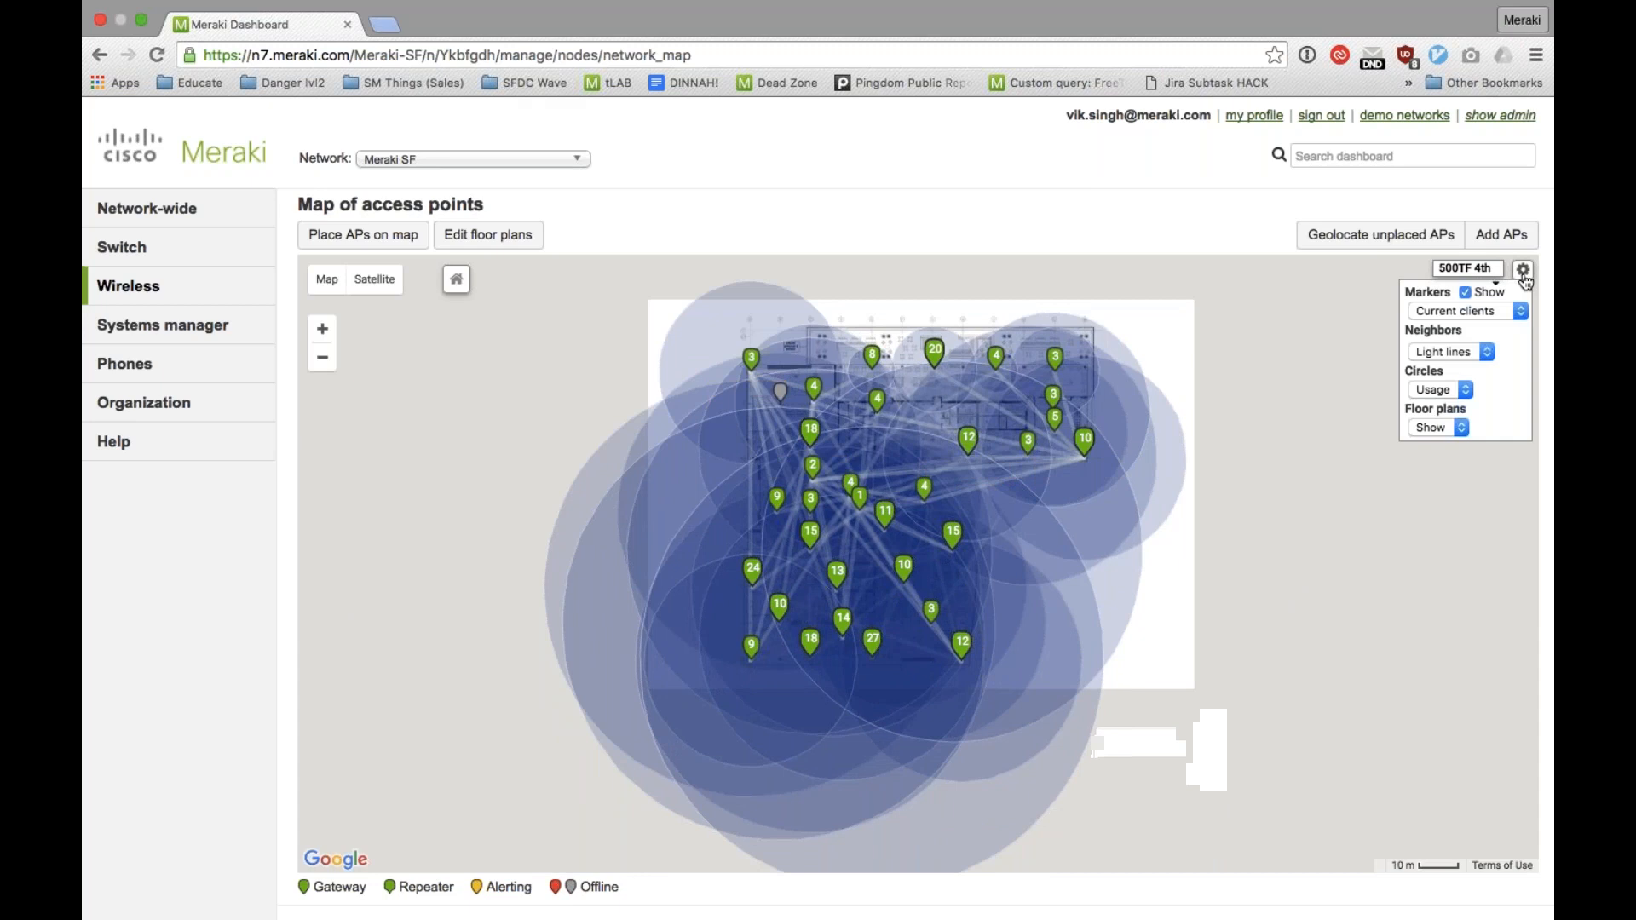
{"action": "left_click", "coordinate": [1452, 400]}
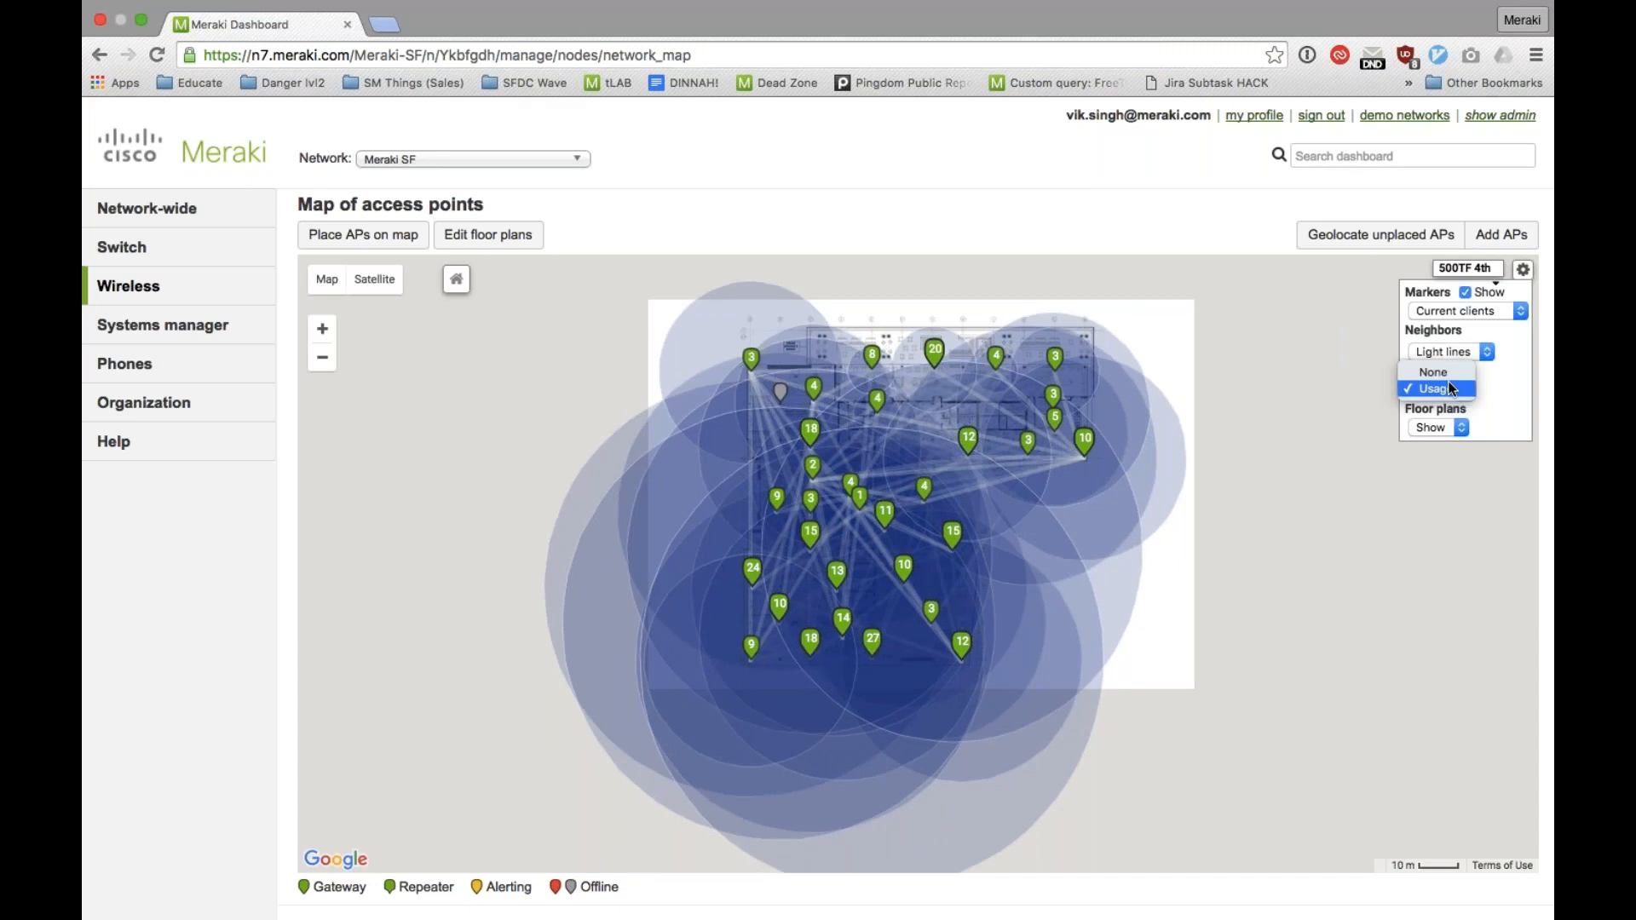
{"action": "left_click", "coordinate": [1450, 375]}
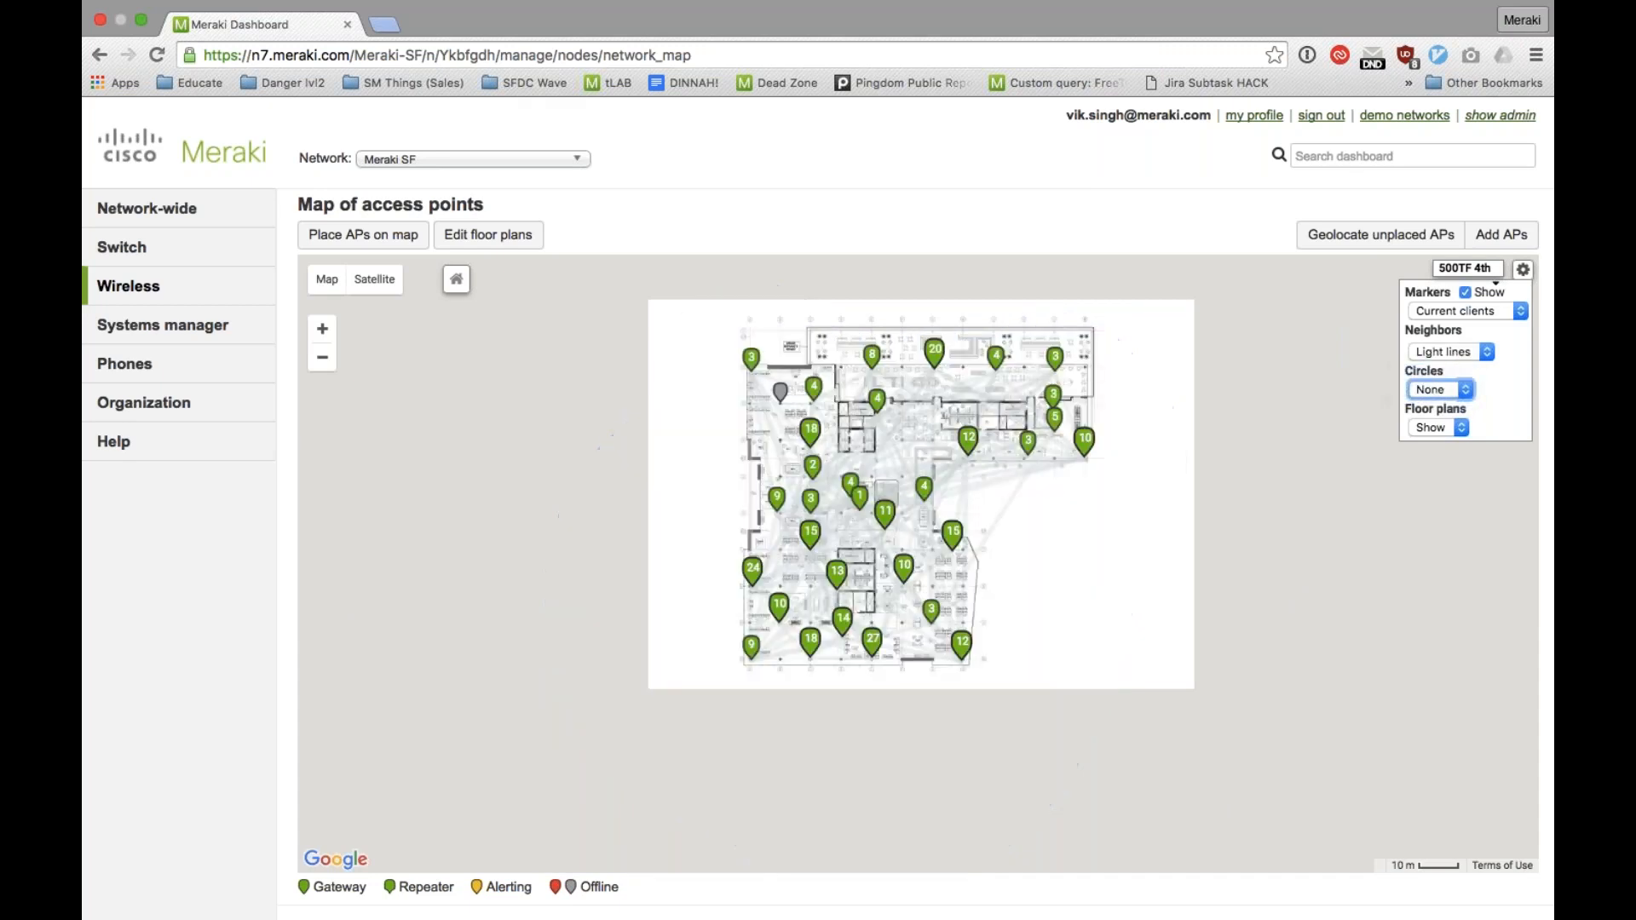
{"action": "left_click", "coordinate": [1523, 269]}
Step: Examine the access points on the 500TF 4th floor plan up close, including their names, client counts and neighbor lines
{"action": "left_click", "coordinate": [328, 334]}
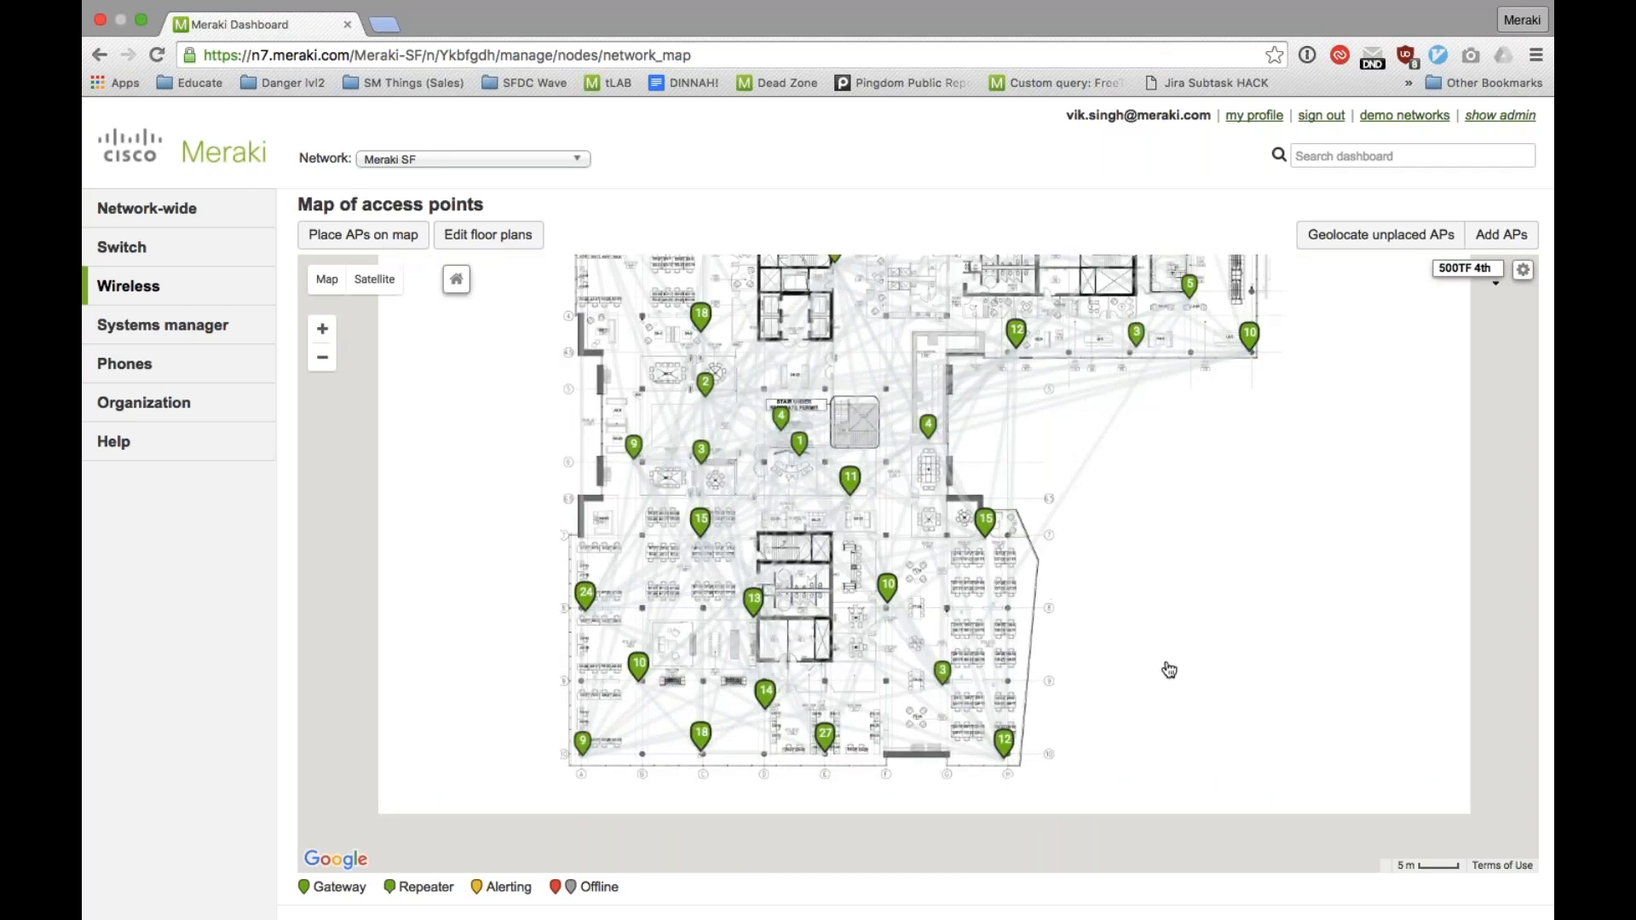
{"action": "left_click_drag", "start_coordinate": [1174, 537], "coordinate": [1187, 588]}
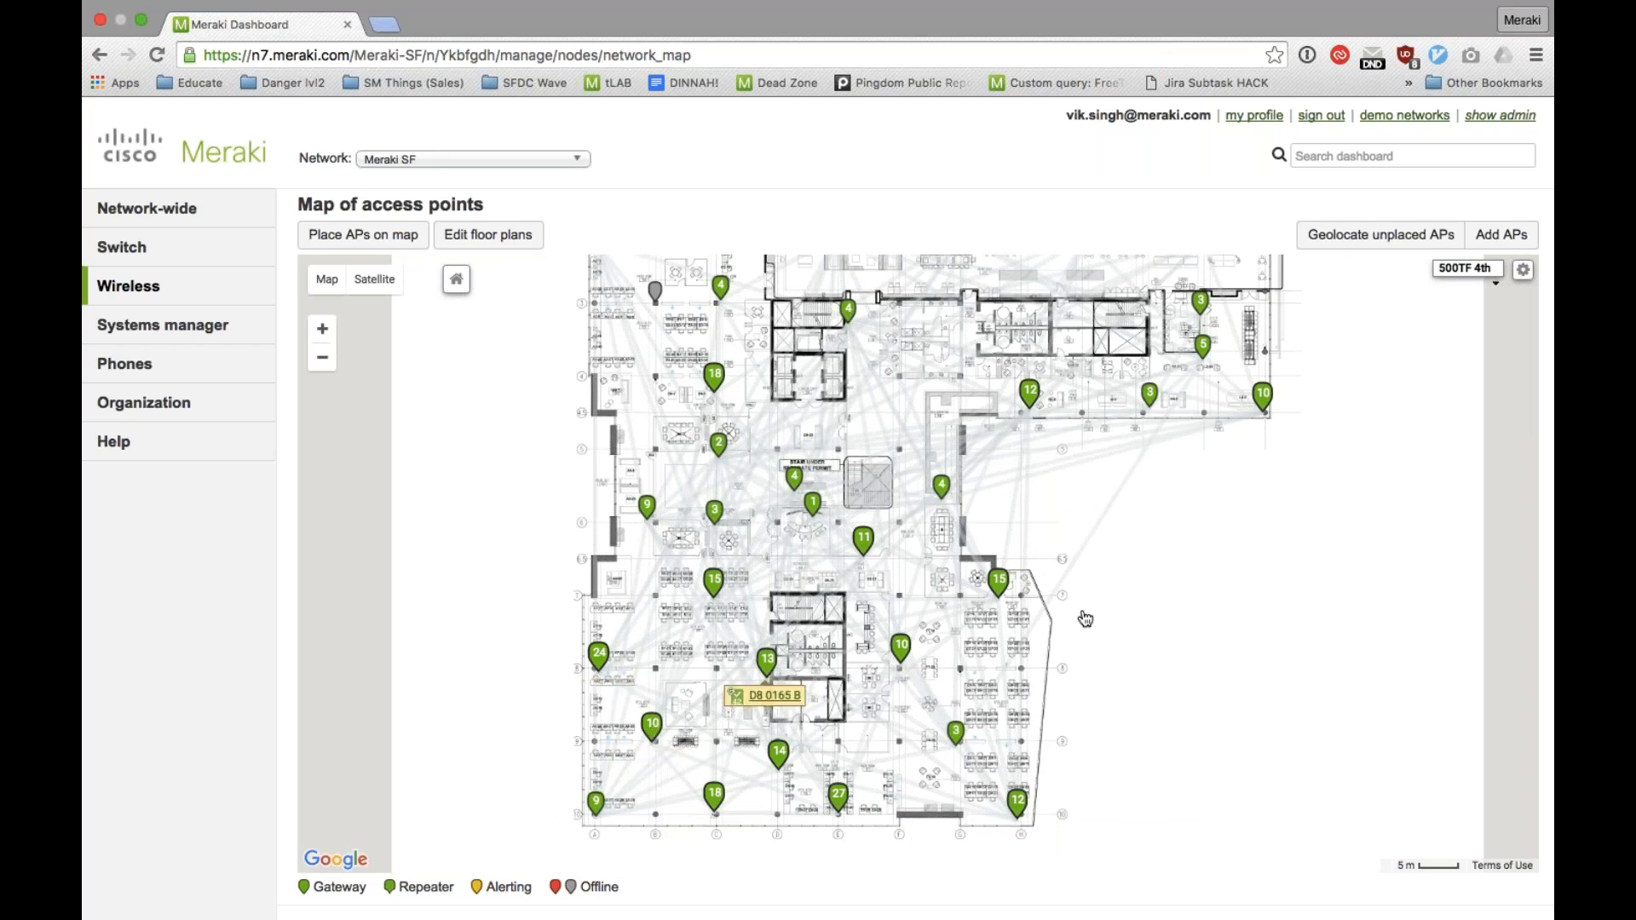
{"action": "left_click_drag", "start_coordinate": [1086, 619], "coordinate": [1102, 655]}
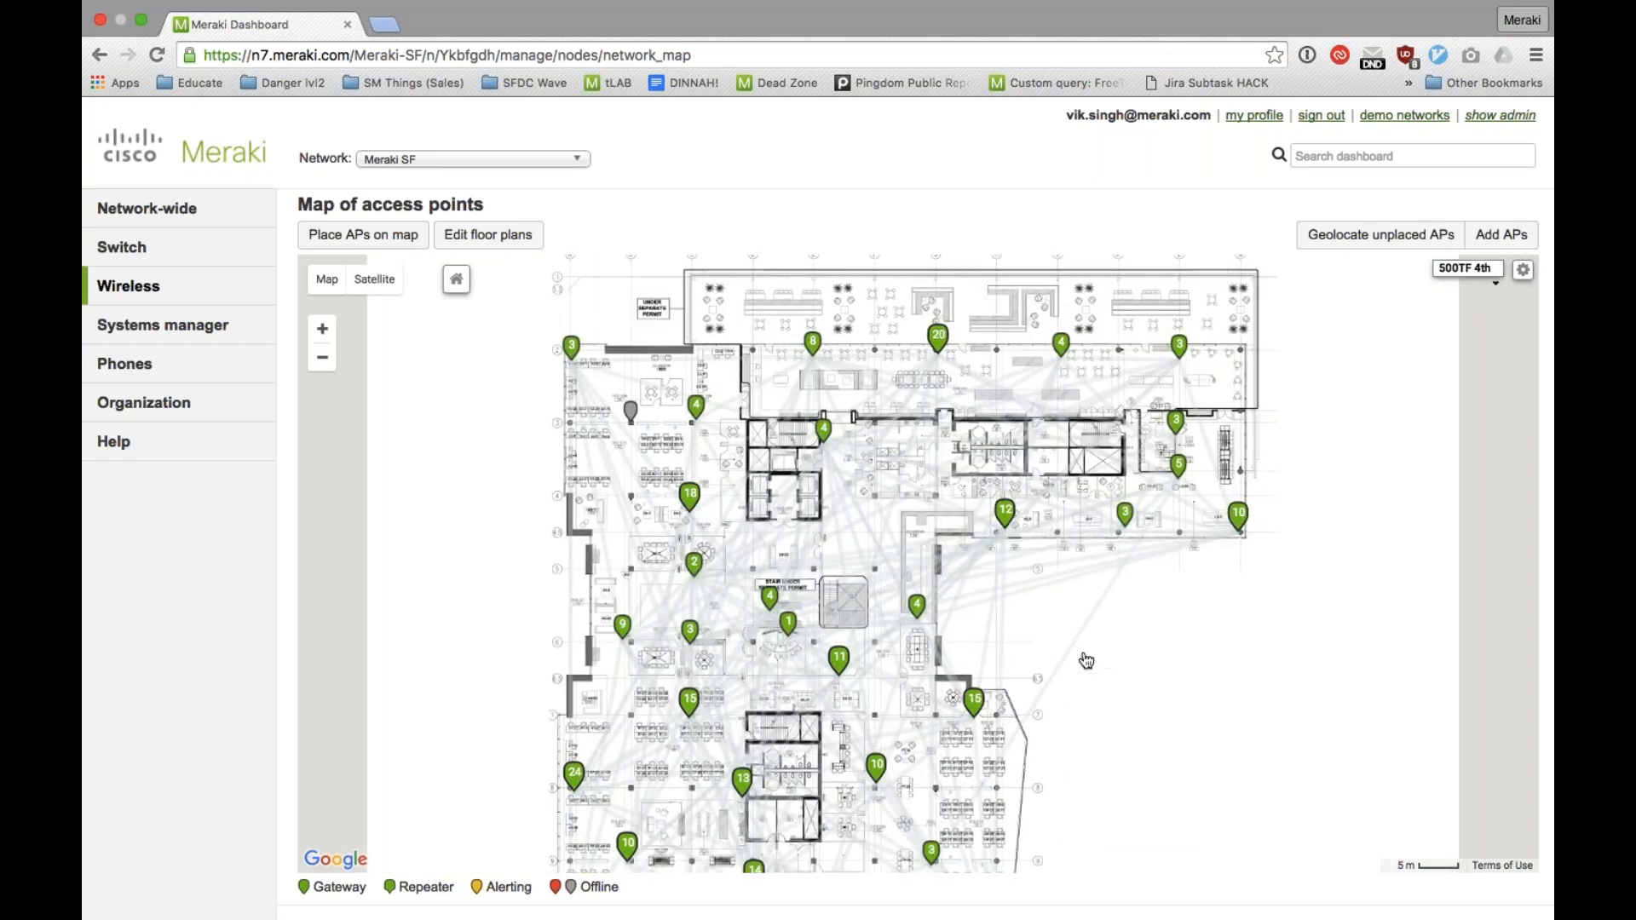
{"action": "mouse_move", "coordinate": [916, 607]}
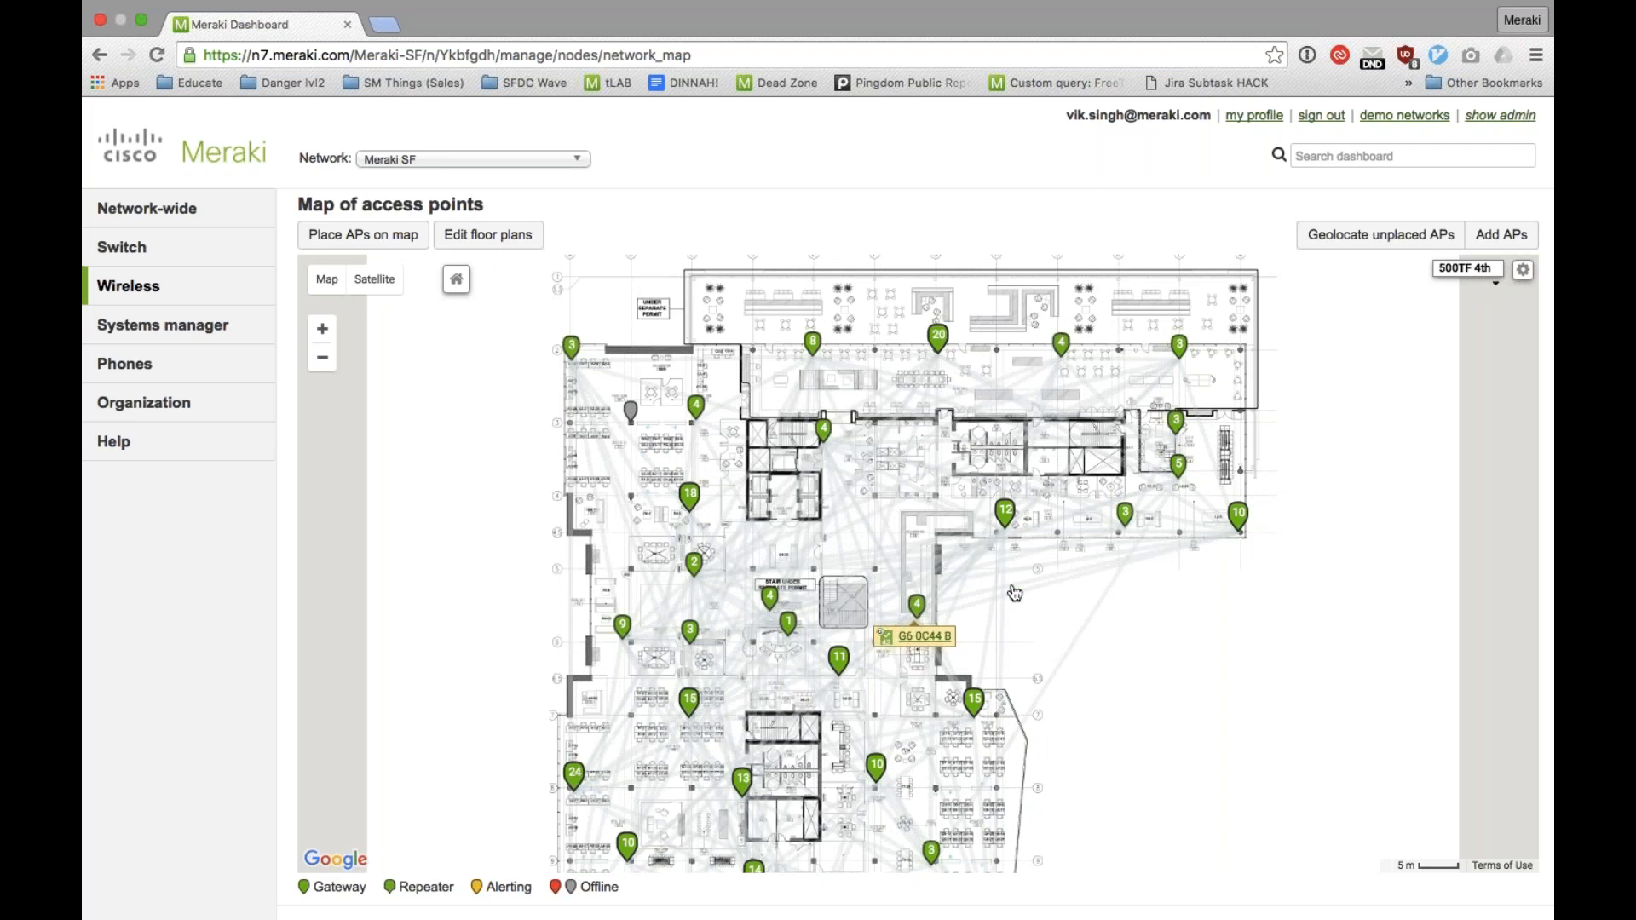
{"action": "left_click_drag", "start_coordinate": [1124, 653], "coordinate": [1130, 570]}
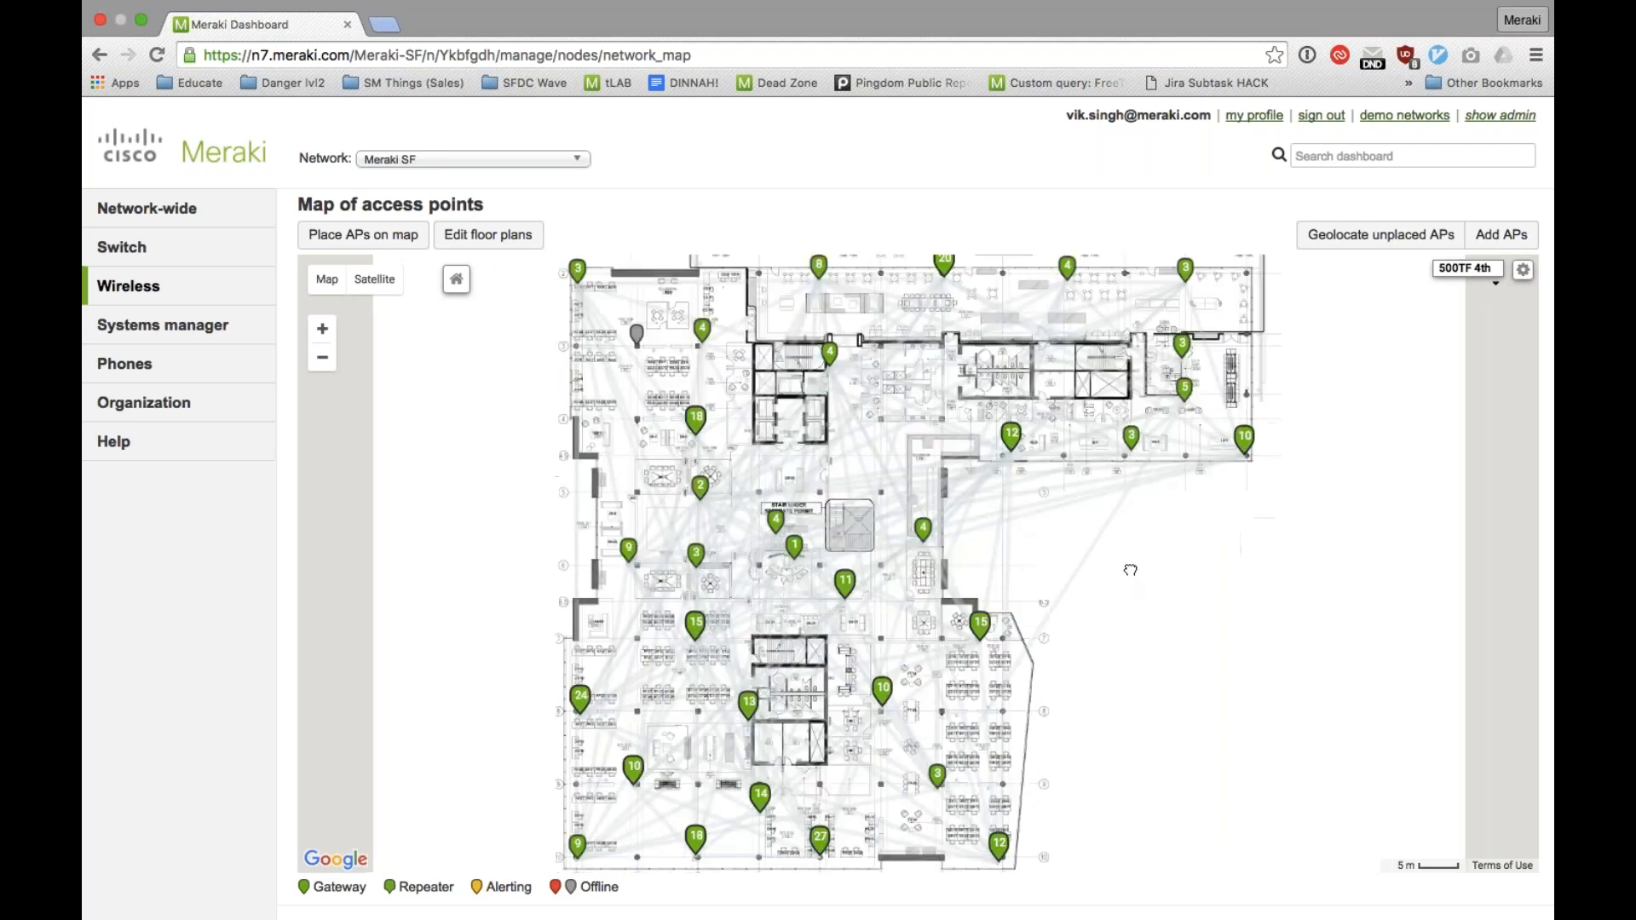
{"action": "mouse_move", "coordinate": [927, 526]}
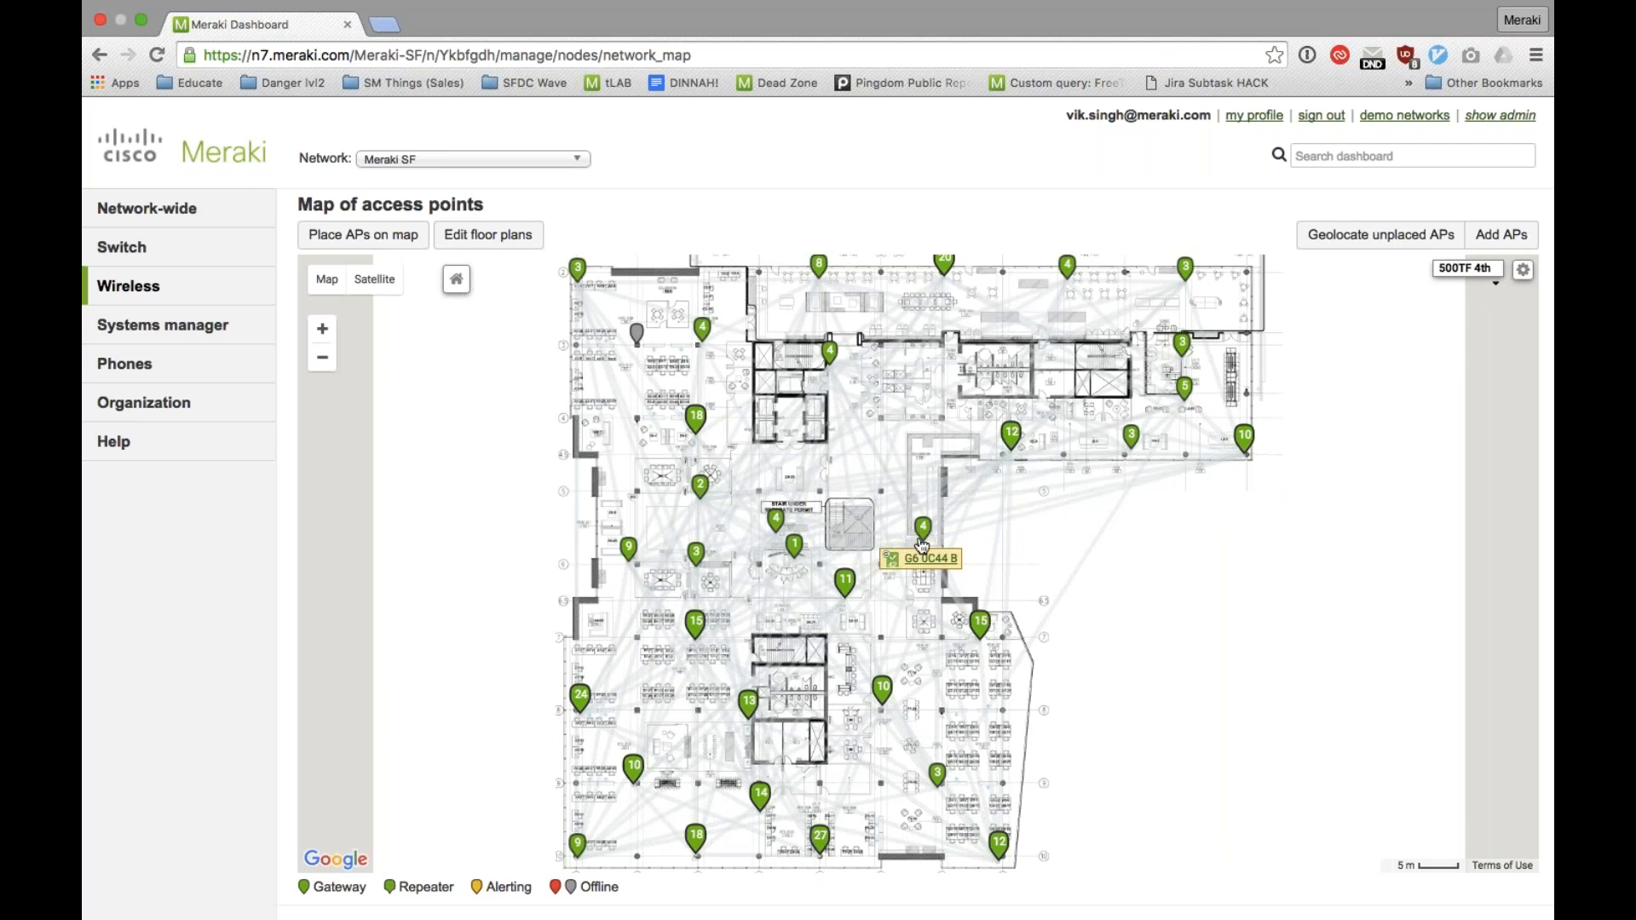
{"action": "left_click_drag", "start_coordinate": [1255, 679], "coordinate": [1235, 672]}
{"action": "mouse_move", "coordinate": [906, 546]}
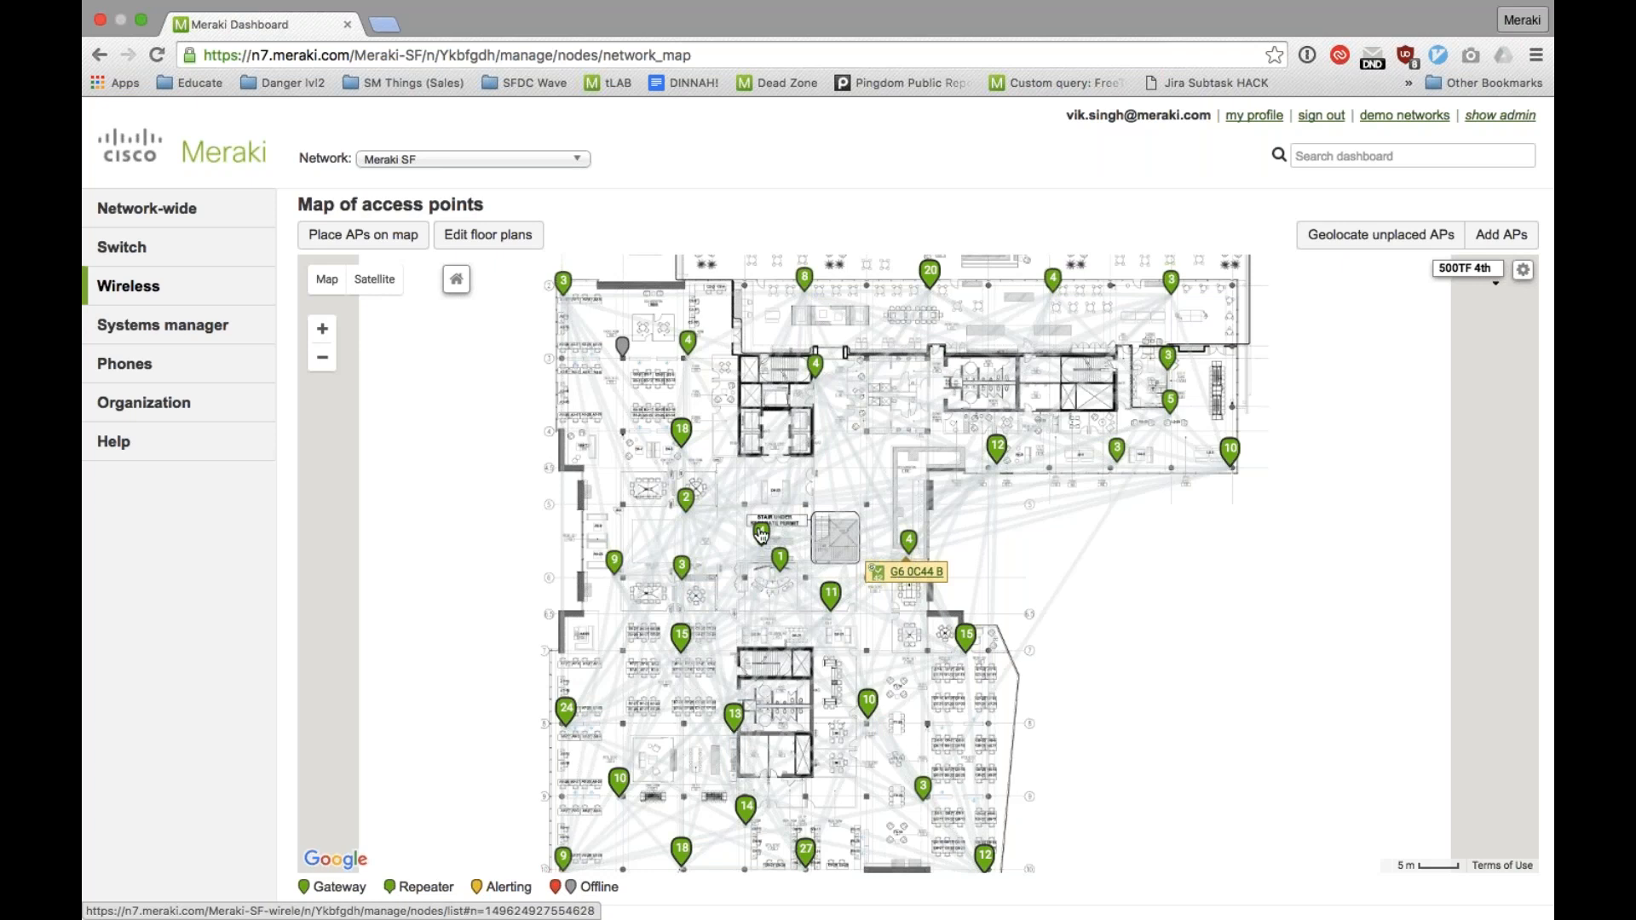
Step: Open the wireless location heatmap and play its timeline for the 500TF 4th floor
{"action": "mouse_move", "coordinate": [267, 303]}
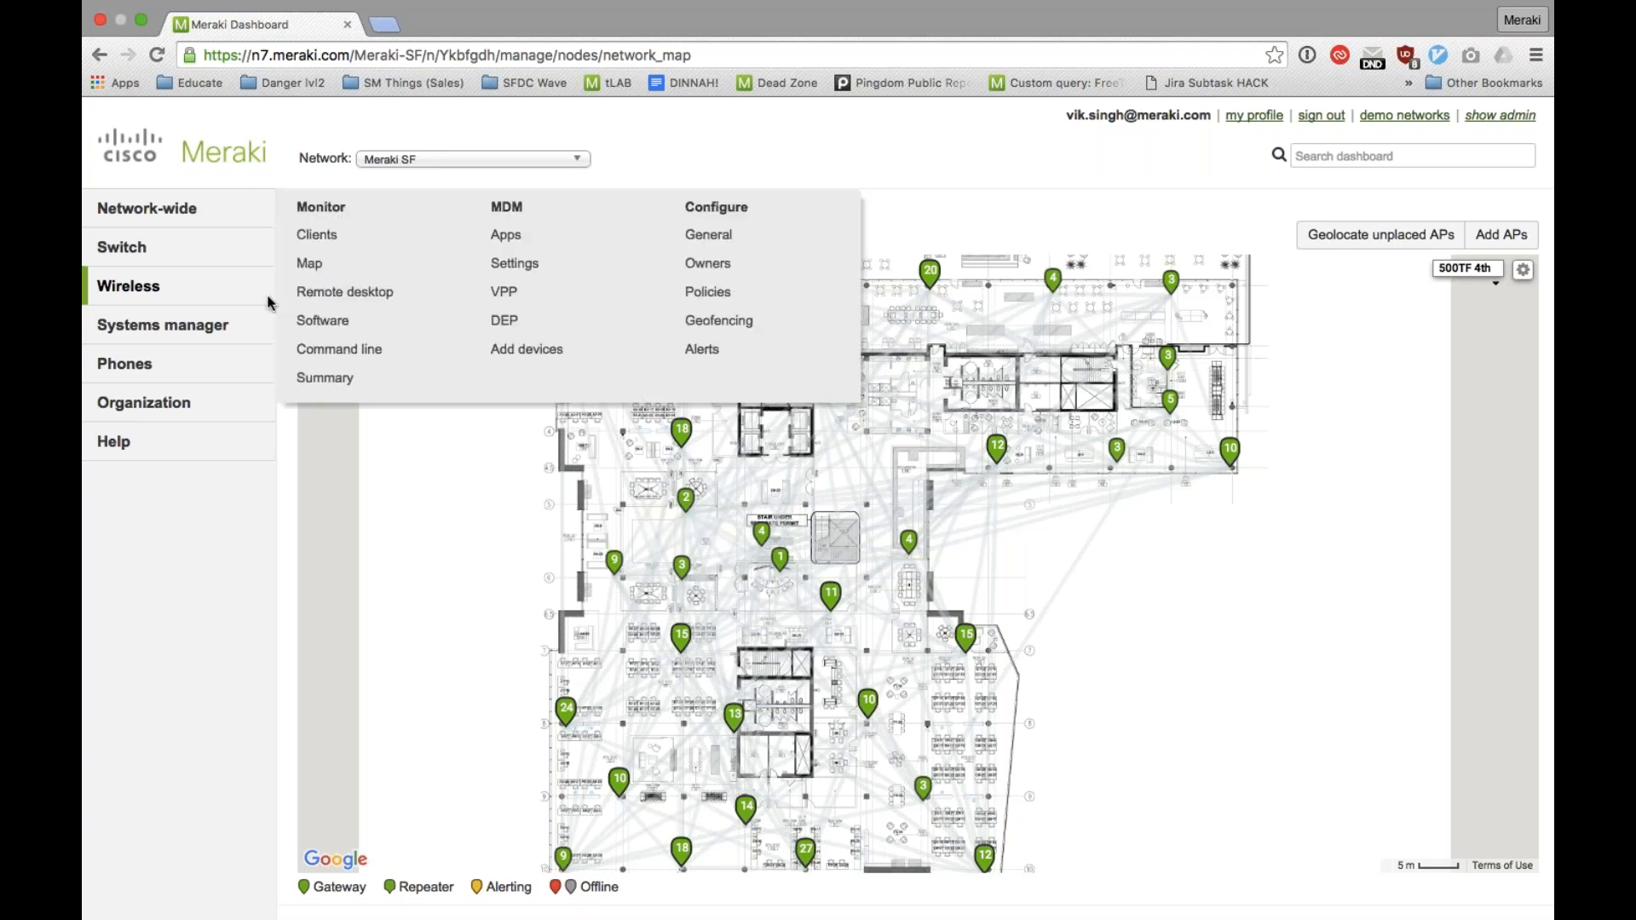
{"action": "left_click", "coordinate": [329, 321]}
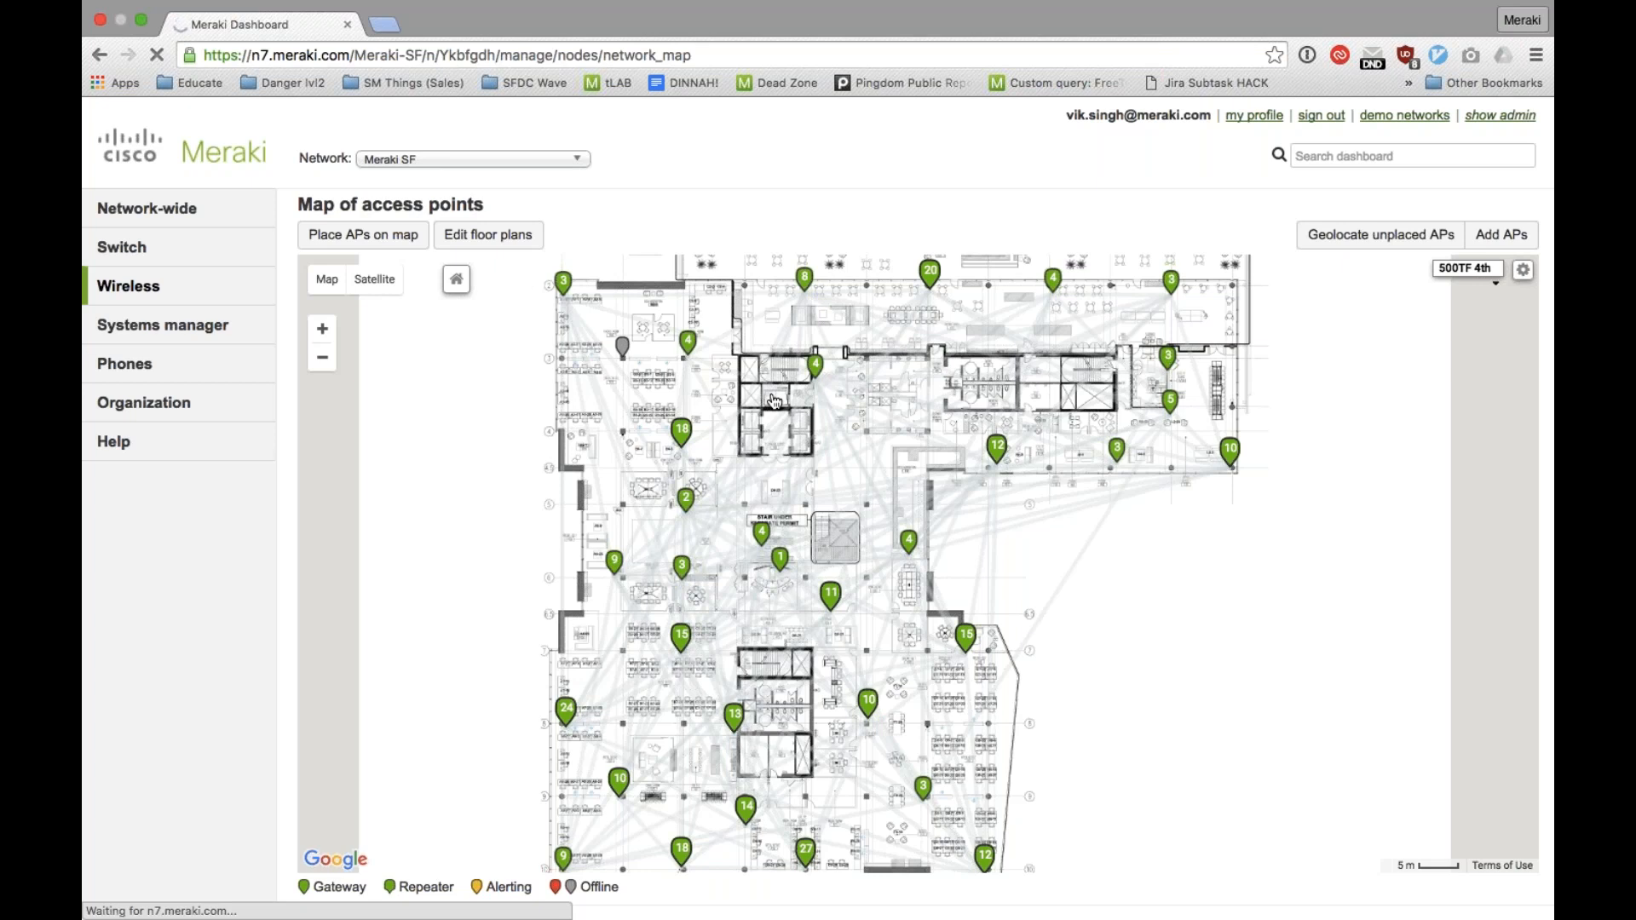
{"action": "left_click_drag", "start_coordinate": [775, 401], "coordinate": [745, 449]}
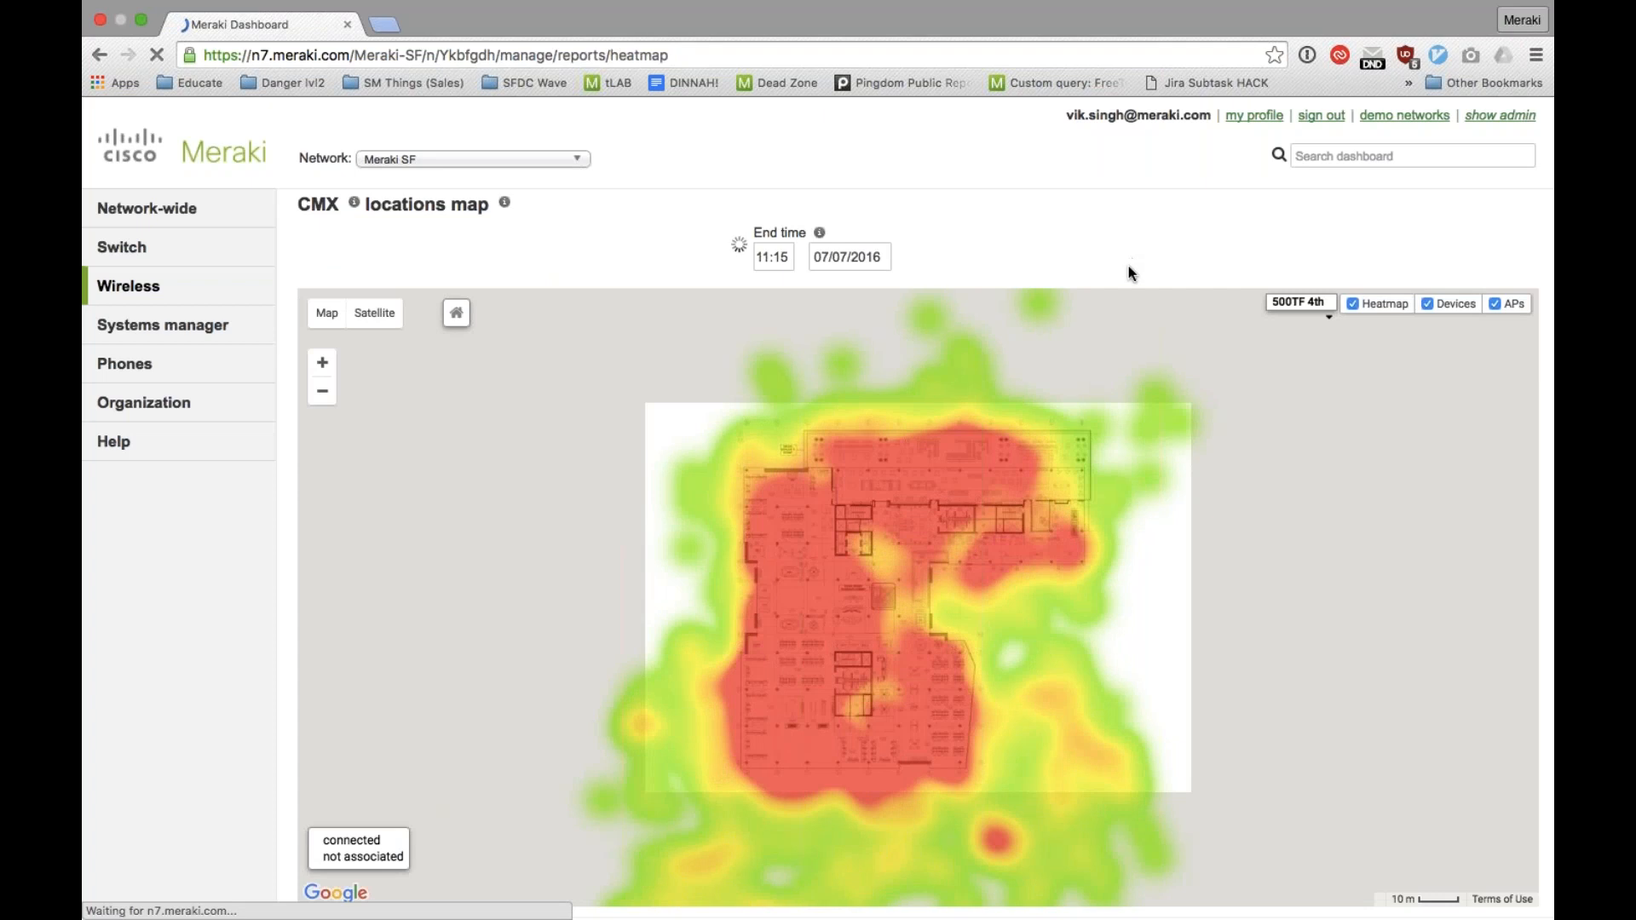
{"action": "left_click_drag", "start_coordinate": [1143, 326], "coordinate": [1122, 294]}
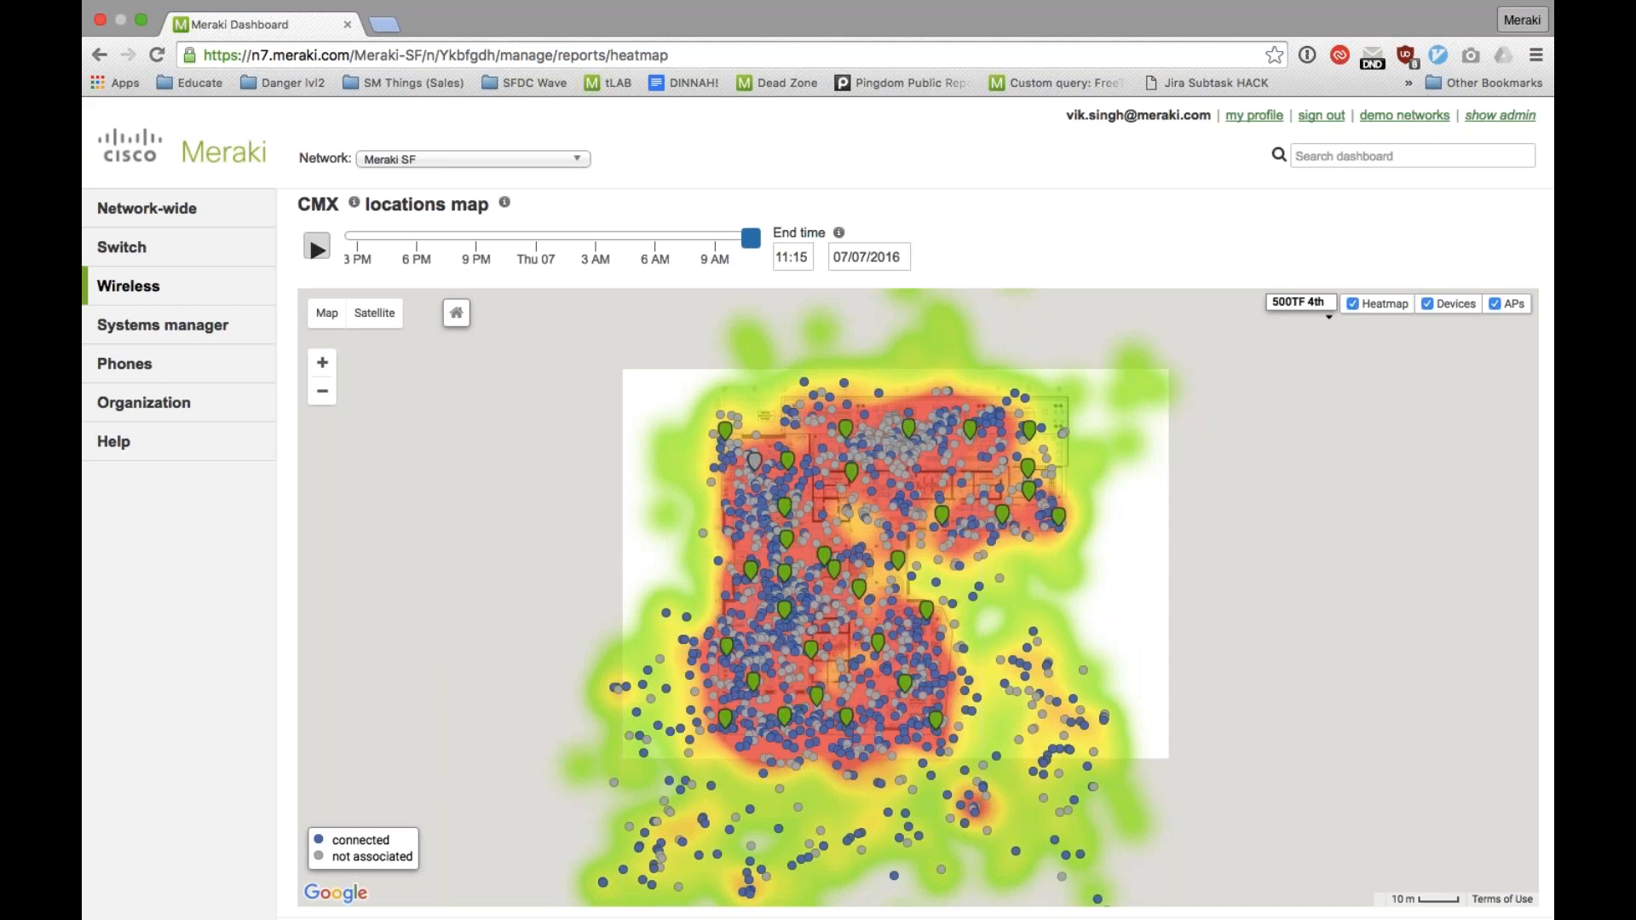
{"action": "left_click", "coordinate": [318, 248]}
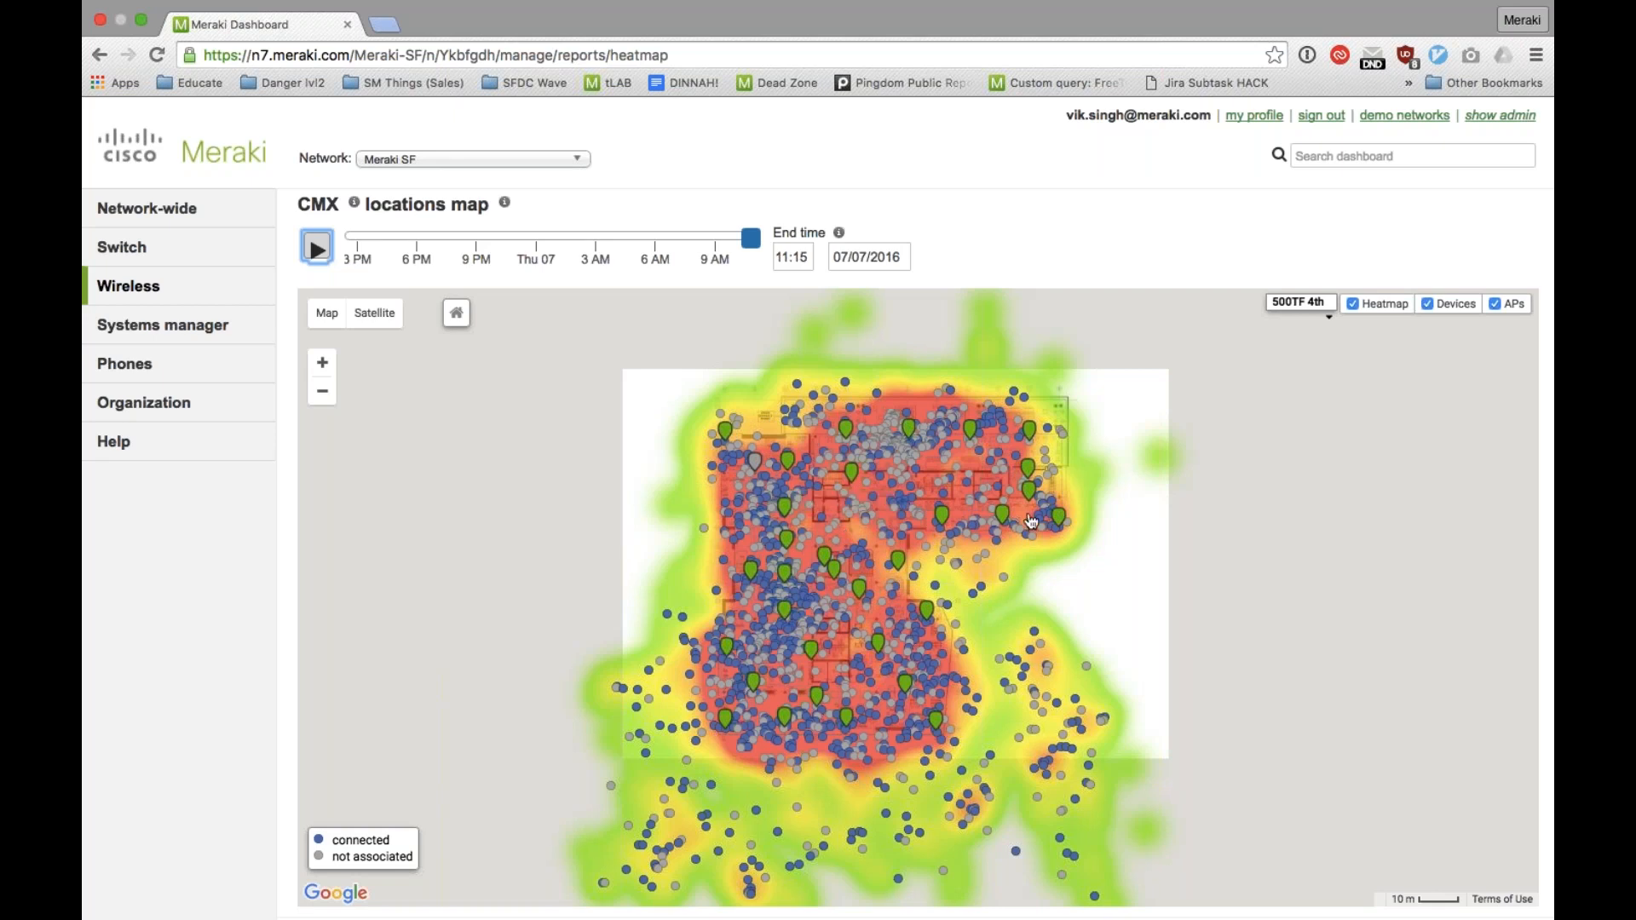
Step: Open the list of wireless access points
{"action": "mouse_move", "coordinate": [255, 277]}
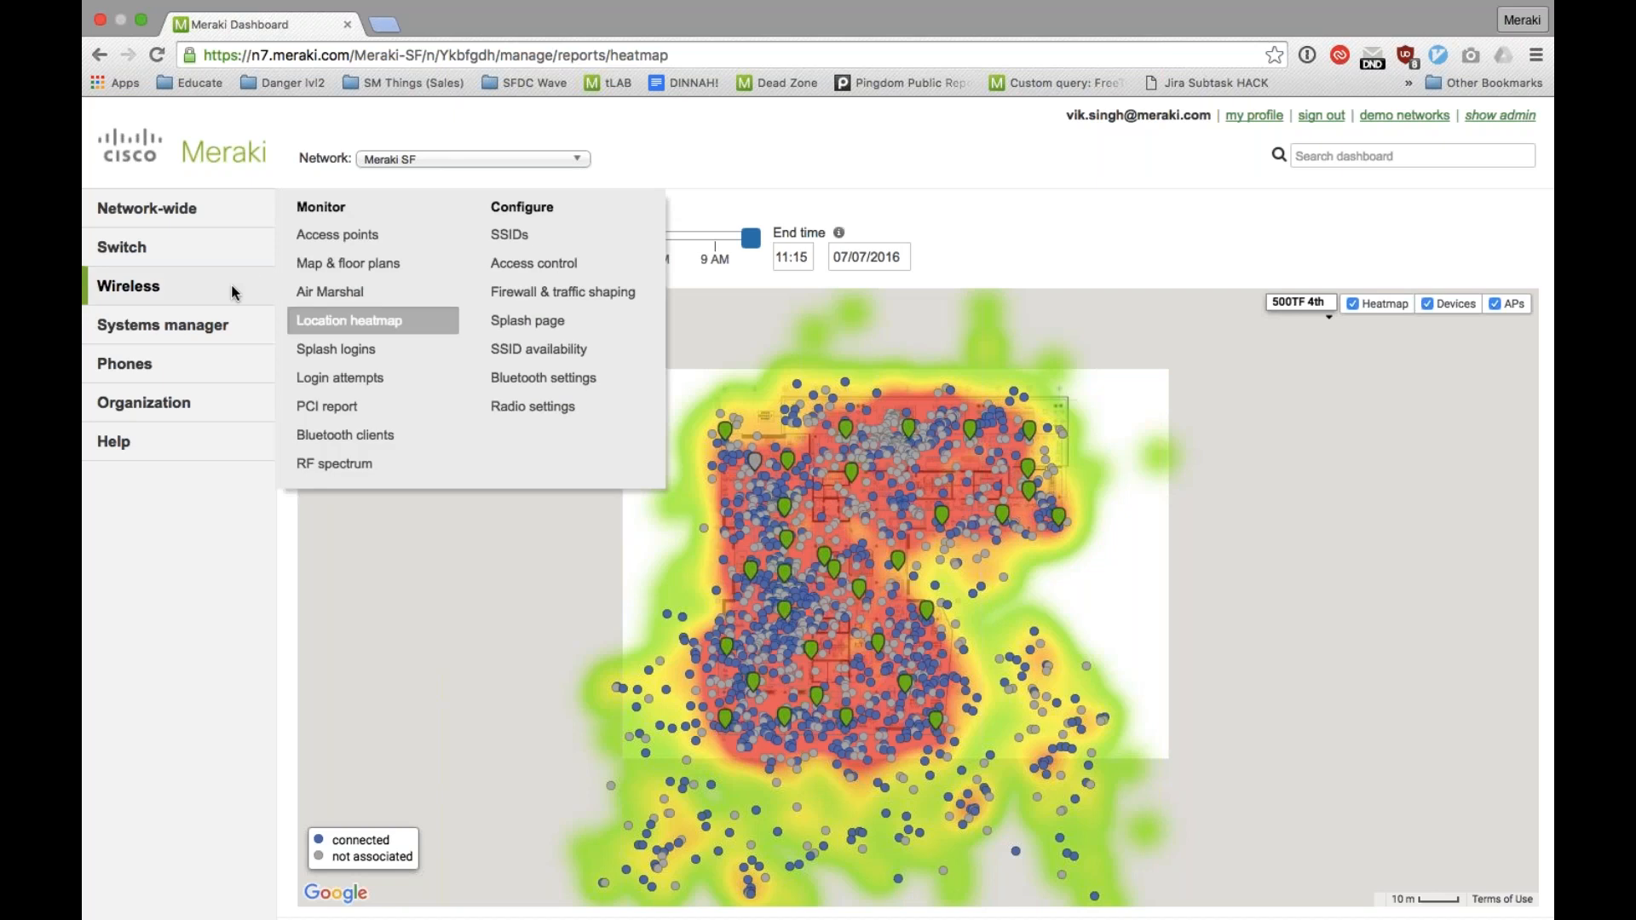
{"action": "left_click", "coordinate": [331, 246]}
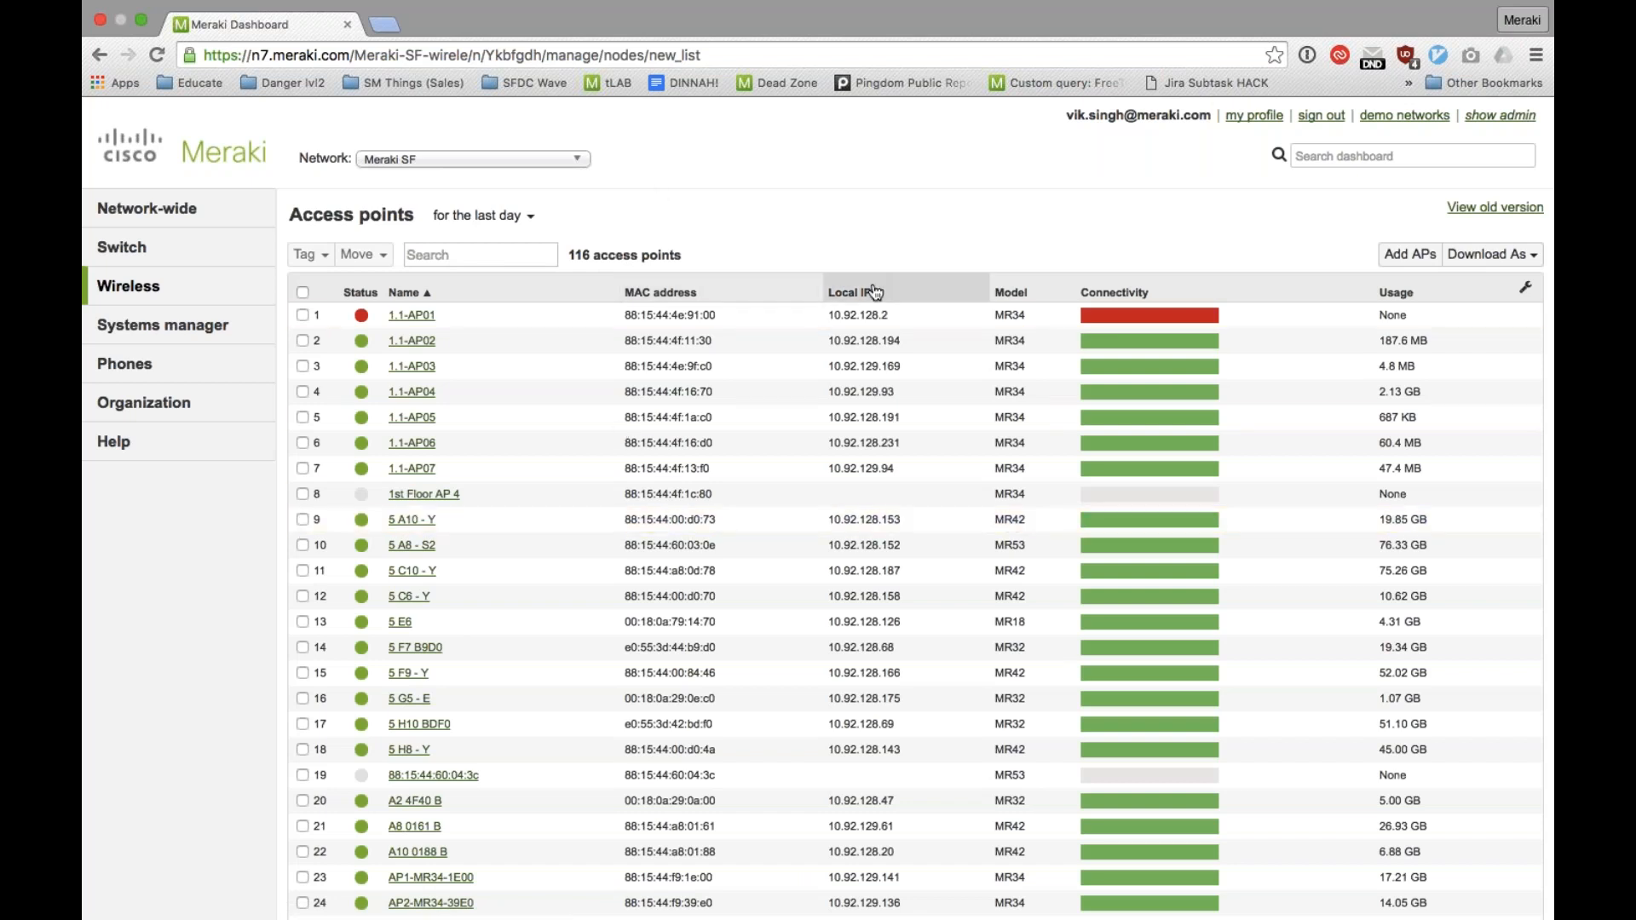
Step: Add the Current clients column to the access points table and sort the table by it
{"action": "left_click", "coordinate": [1526, 287]}
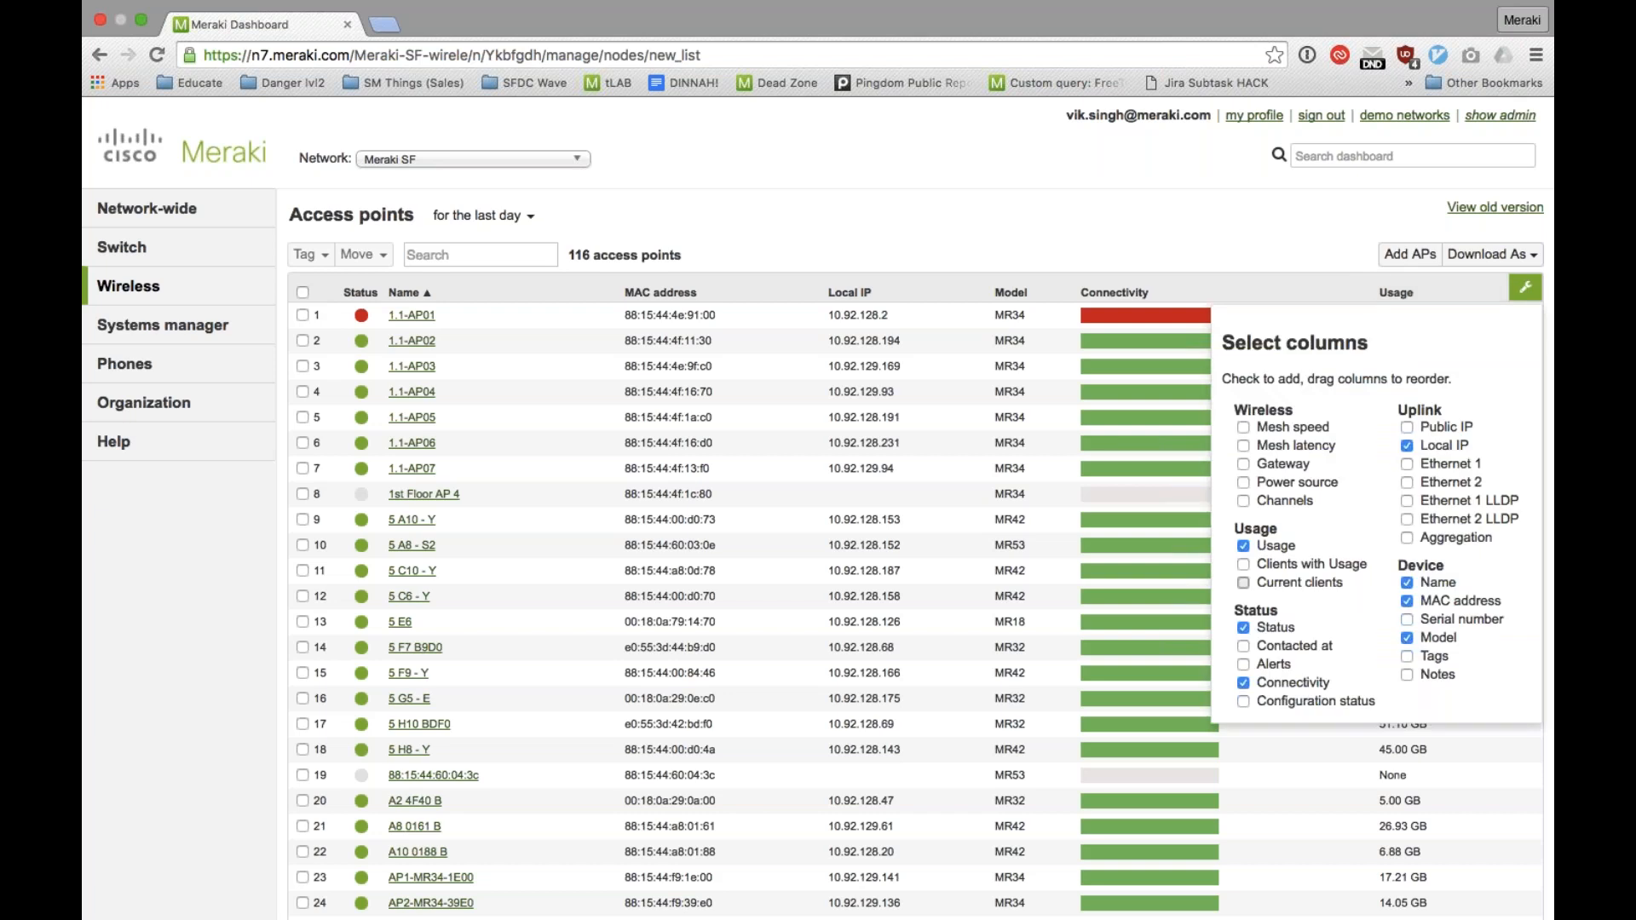
{"action": "left_click", "coordinate": [1243, 583]}
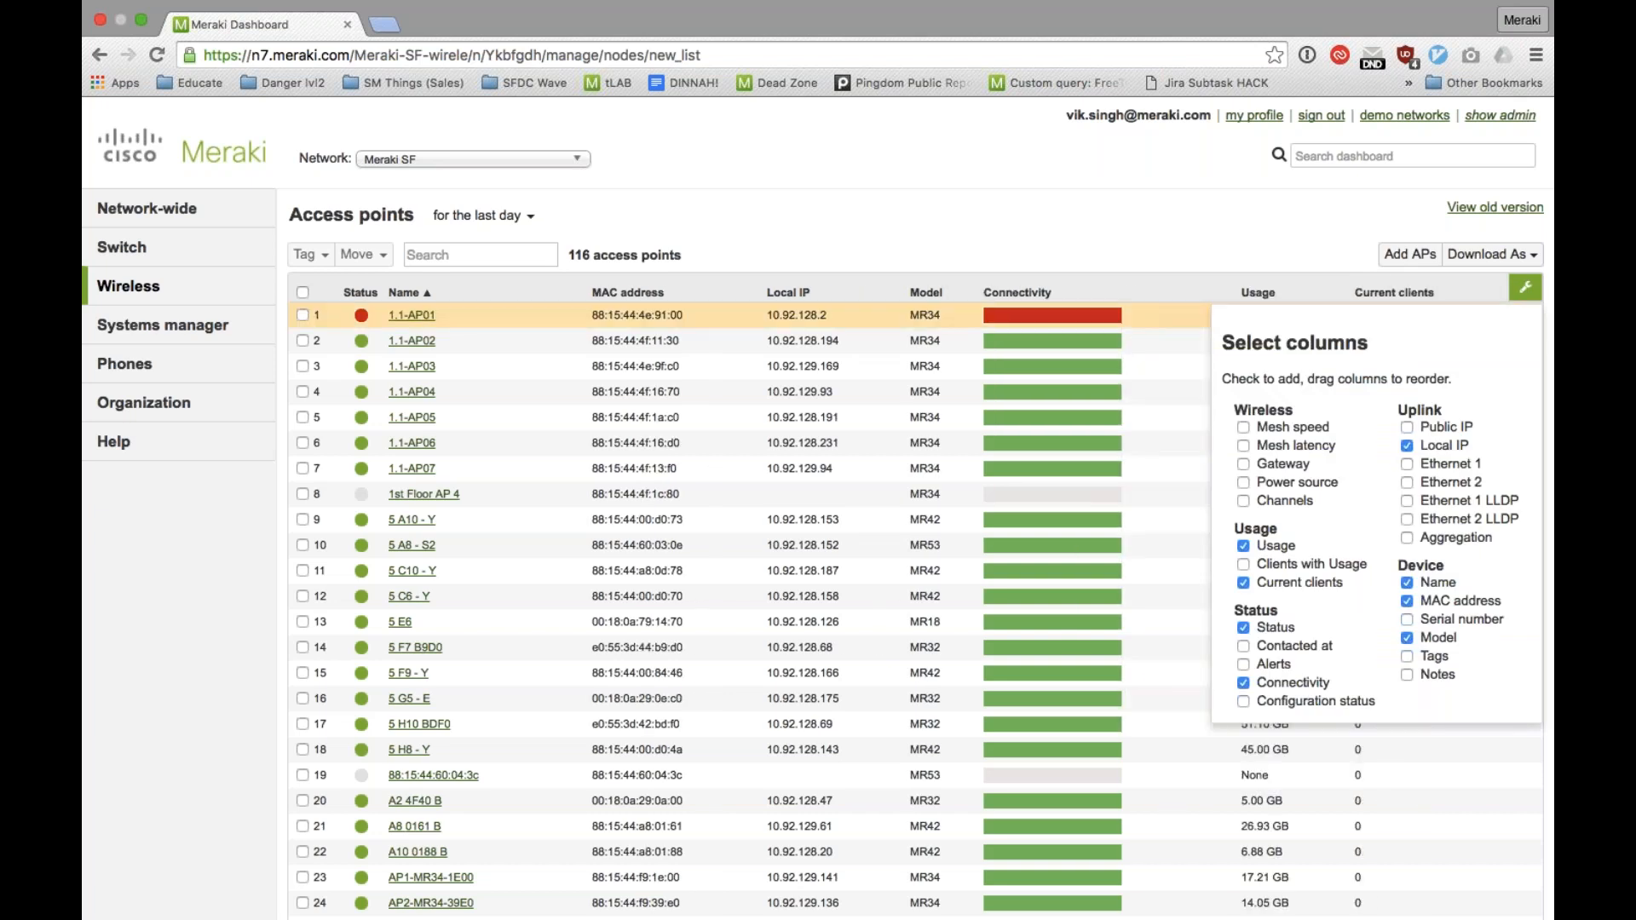
{"action": "left_click", "coordinate": [1525, 288]}
{"action": "left_click", "coordinate": [1428, 295]}
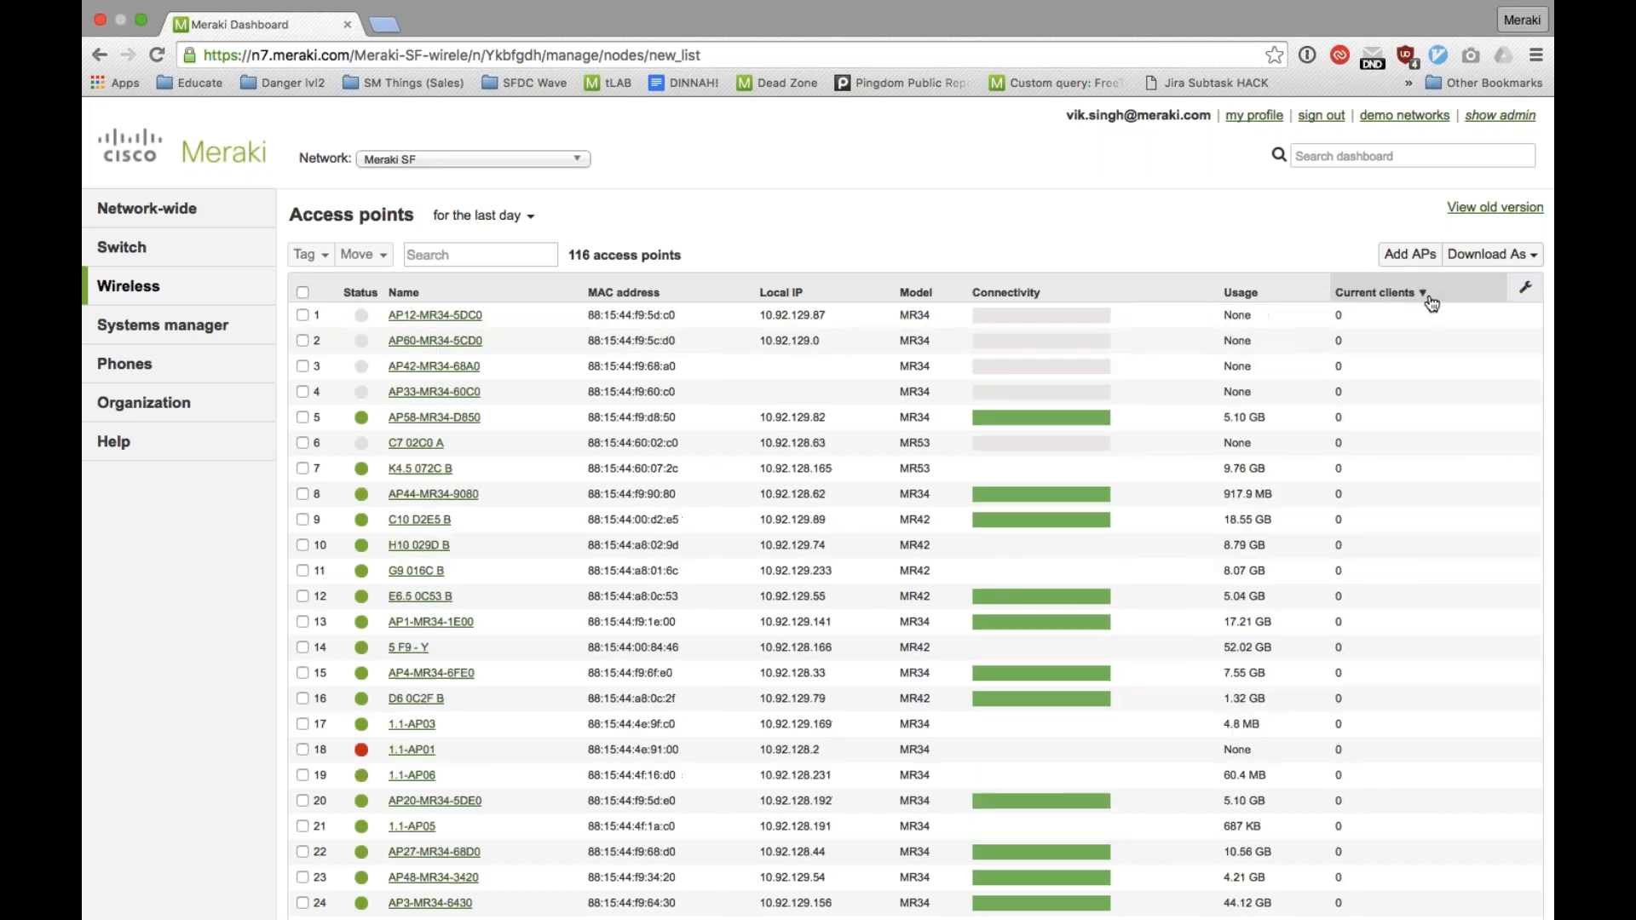
Step: Sort the access points by usage, highest first, and review the summary and current clients of 5 A8 - S2
{"action": "left_click", "coordinate": [1432, 300]}
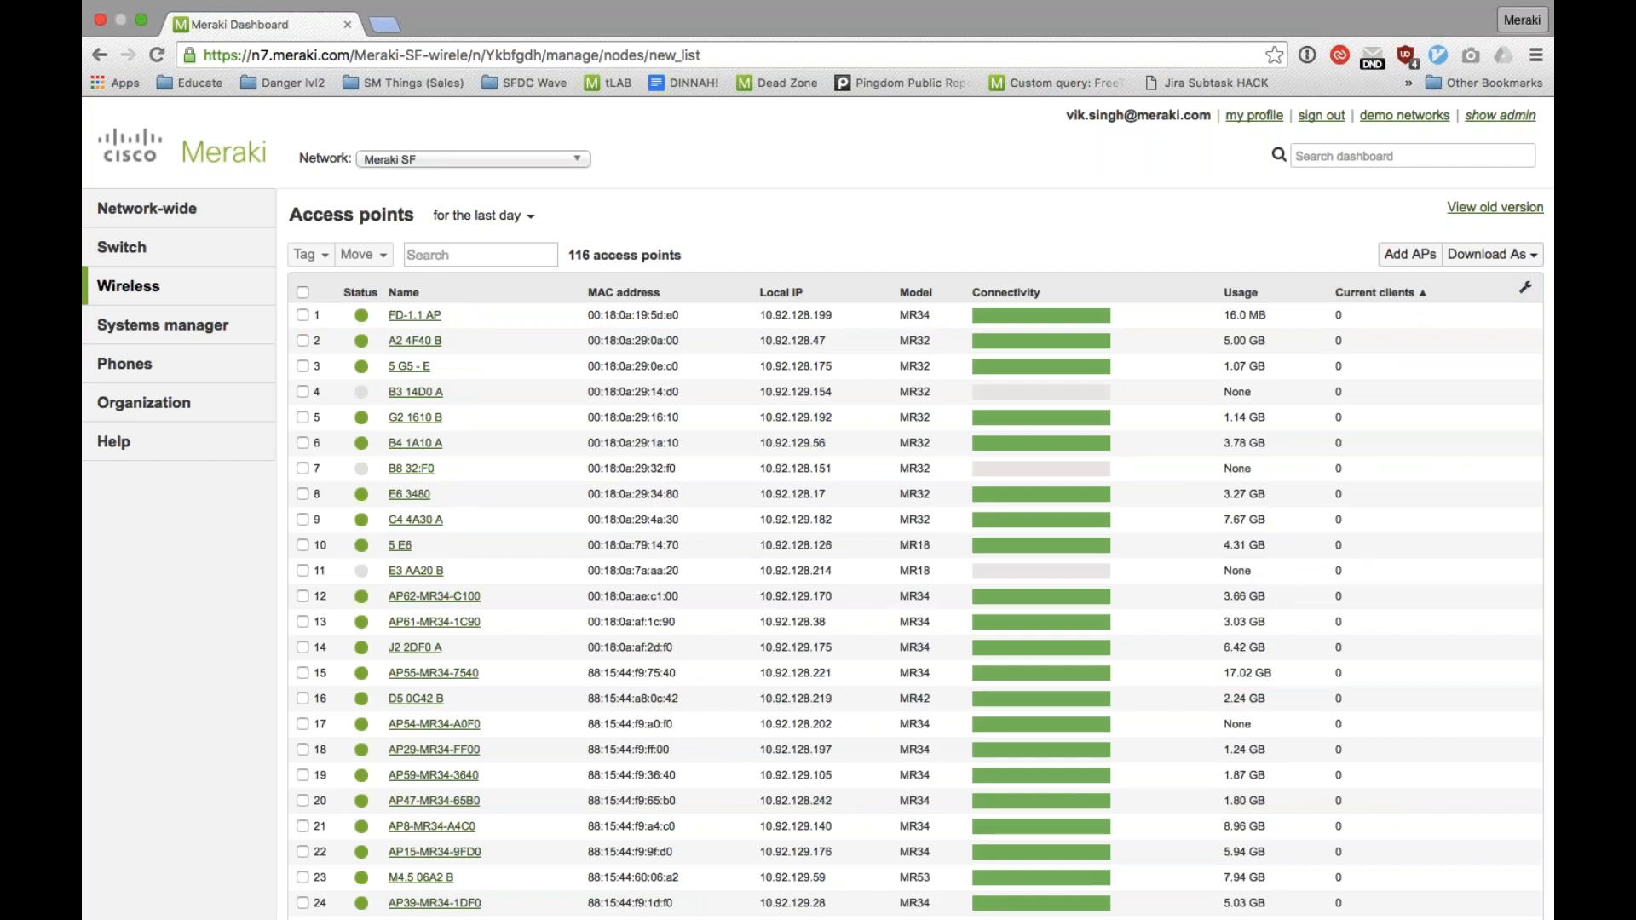
{"action": "left_click", "coordinate": [1270, 292]}
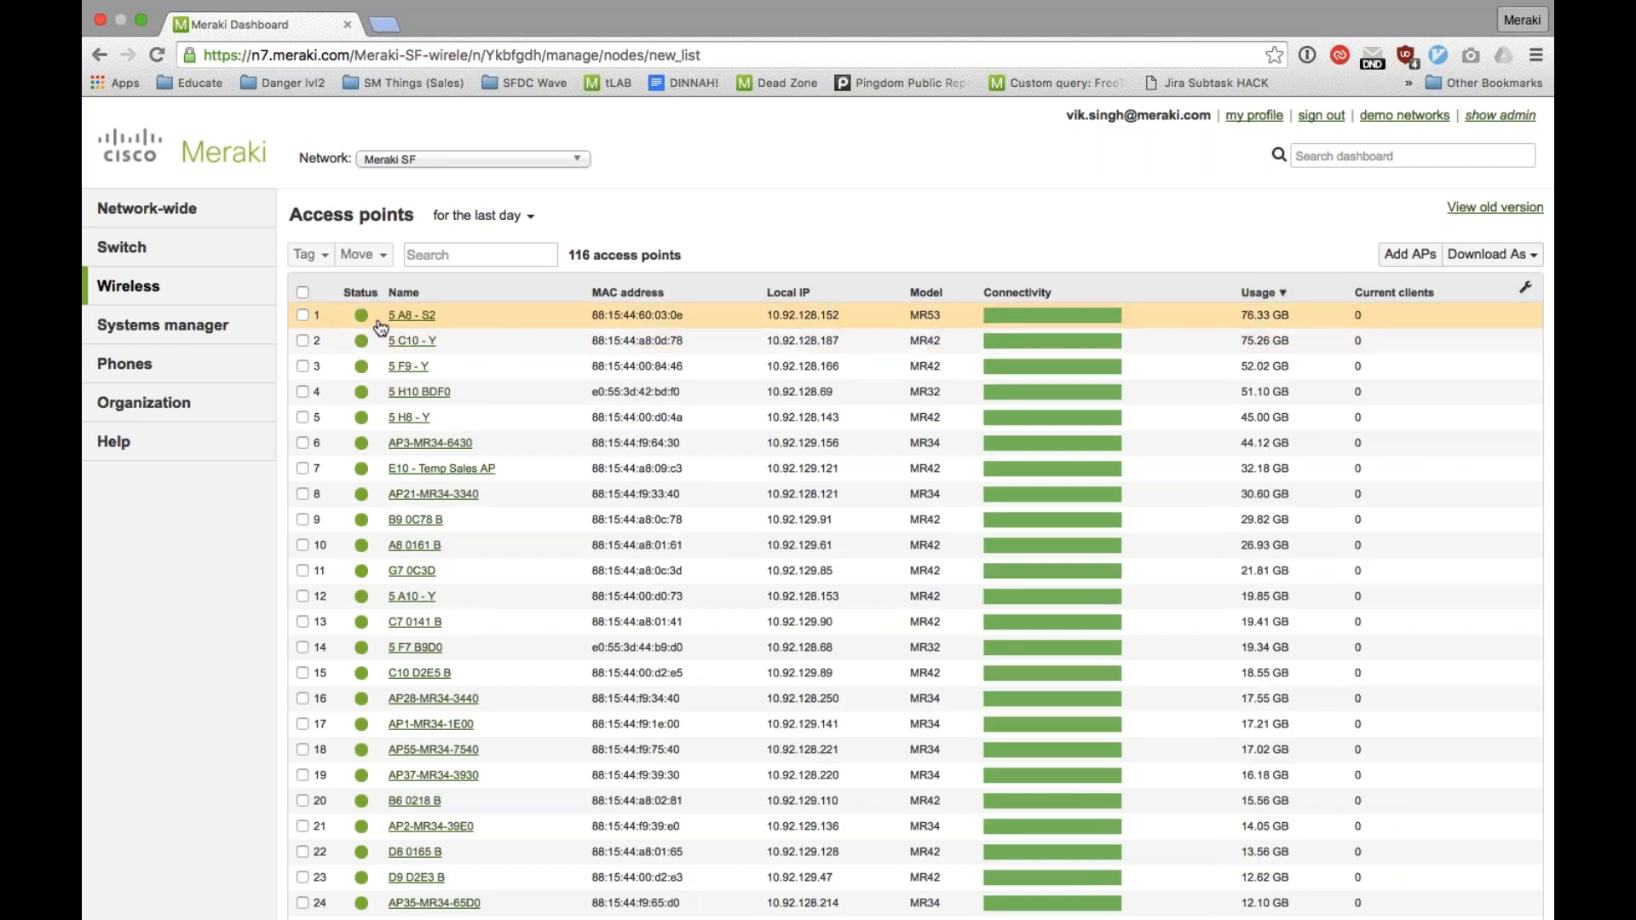
{"action": "left_click", "coordinate": [424, 317]}
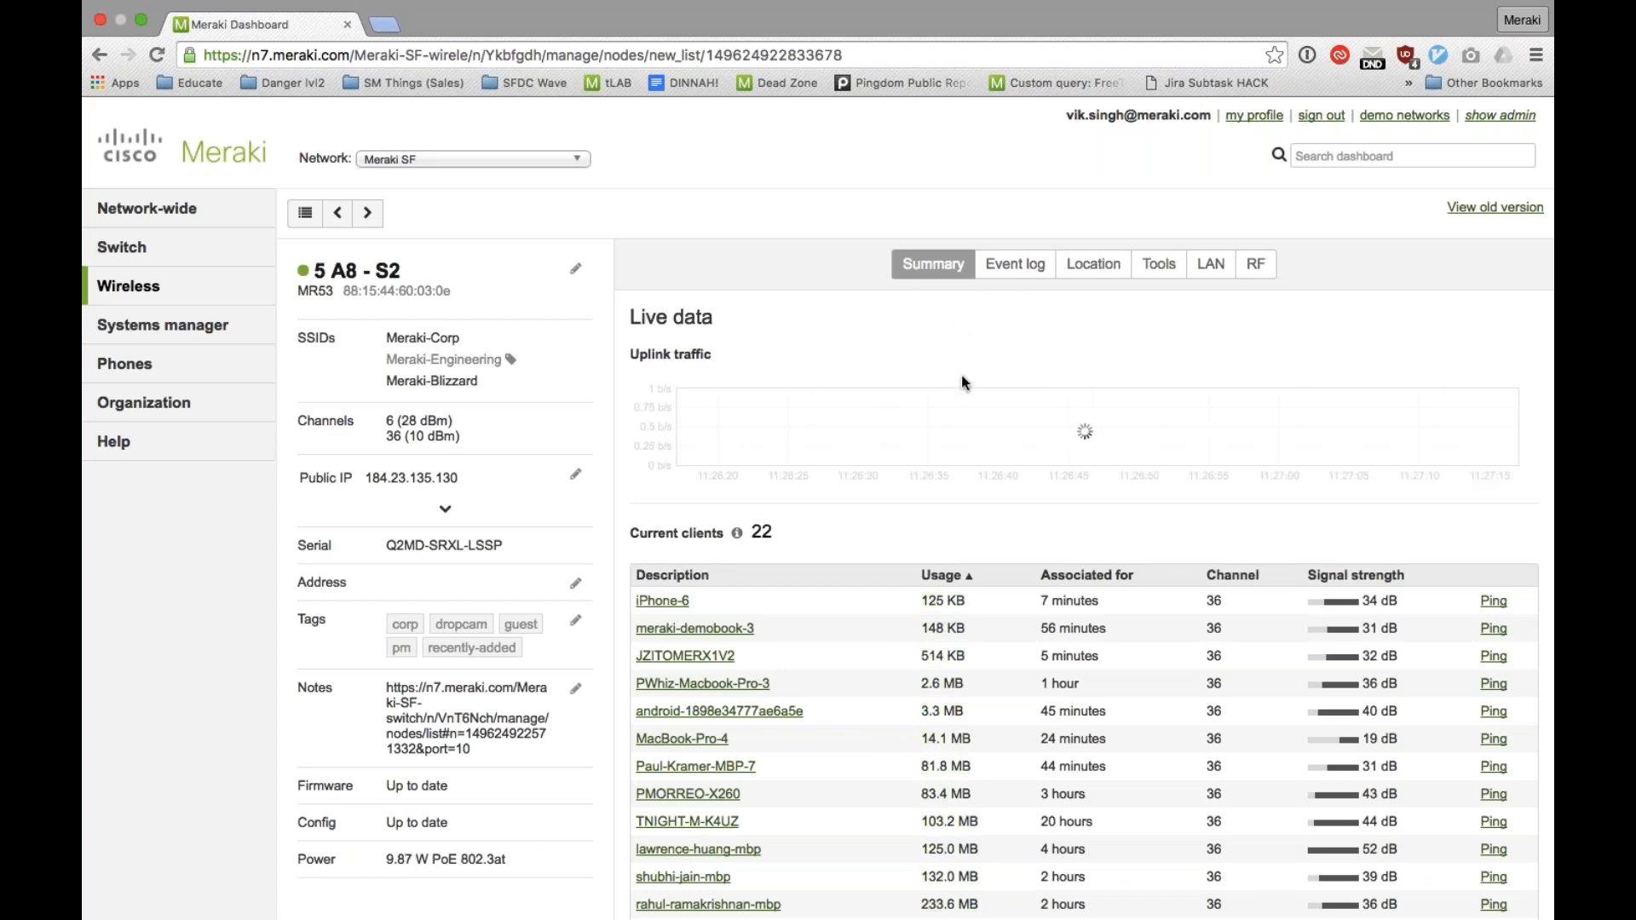
{"action": "scroll", "coordinate": [963, 382], "scroll_direction": "down", "scroll_amount": 5}
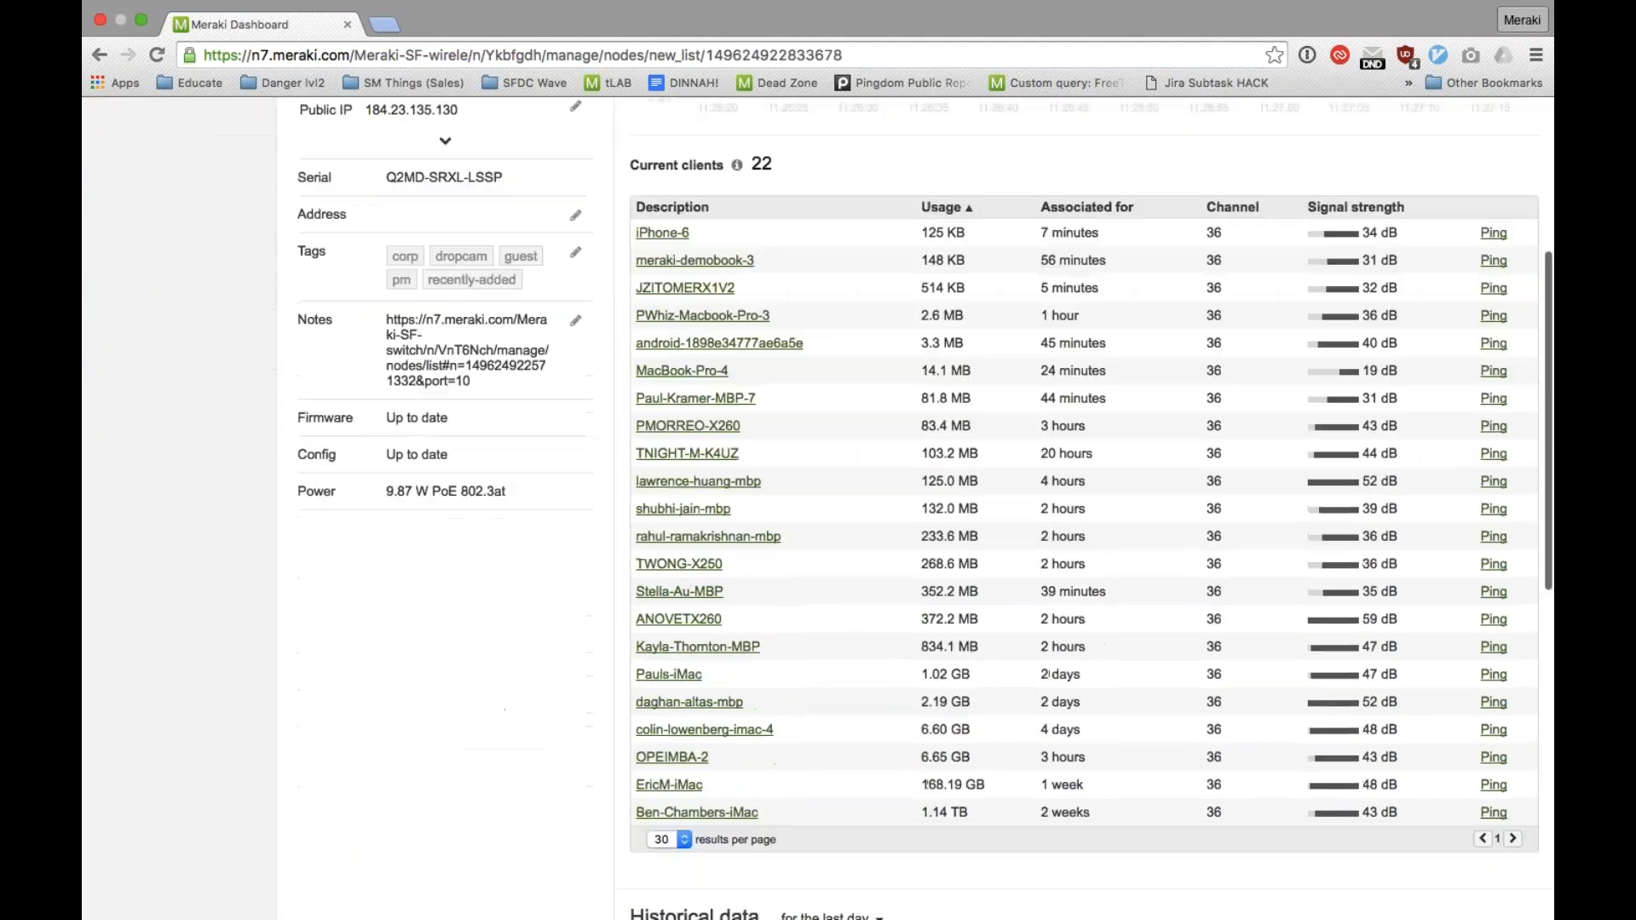
{"action": "scroll", "coordinate": [963, 382], "scroll_direction": "down", "scroll_amount": 1}
{"action": "scroll", "coordinate": [963, 382], "scroll_direction": "up", "scroll_amount": 3}
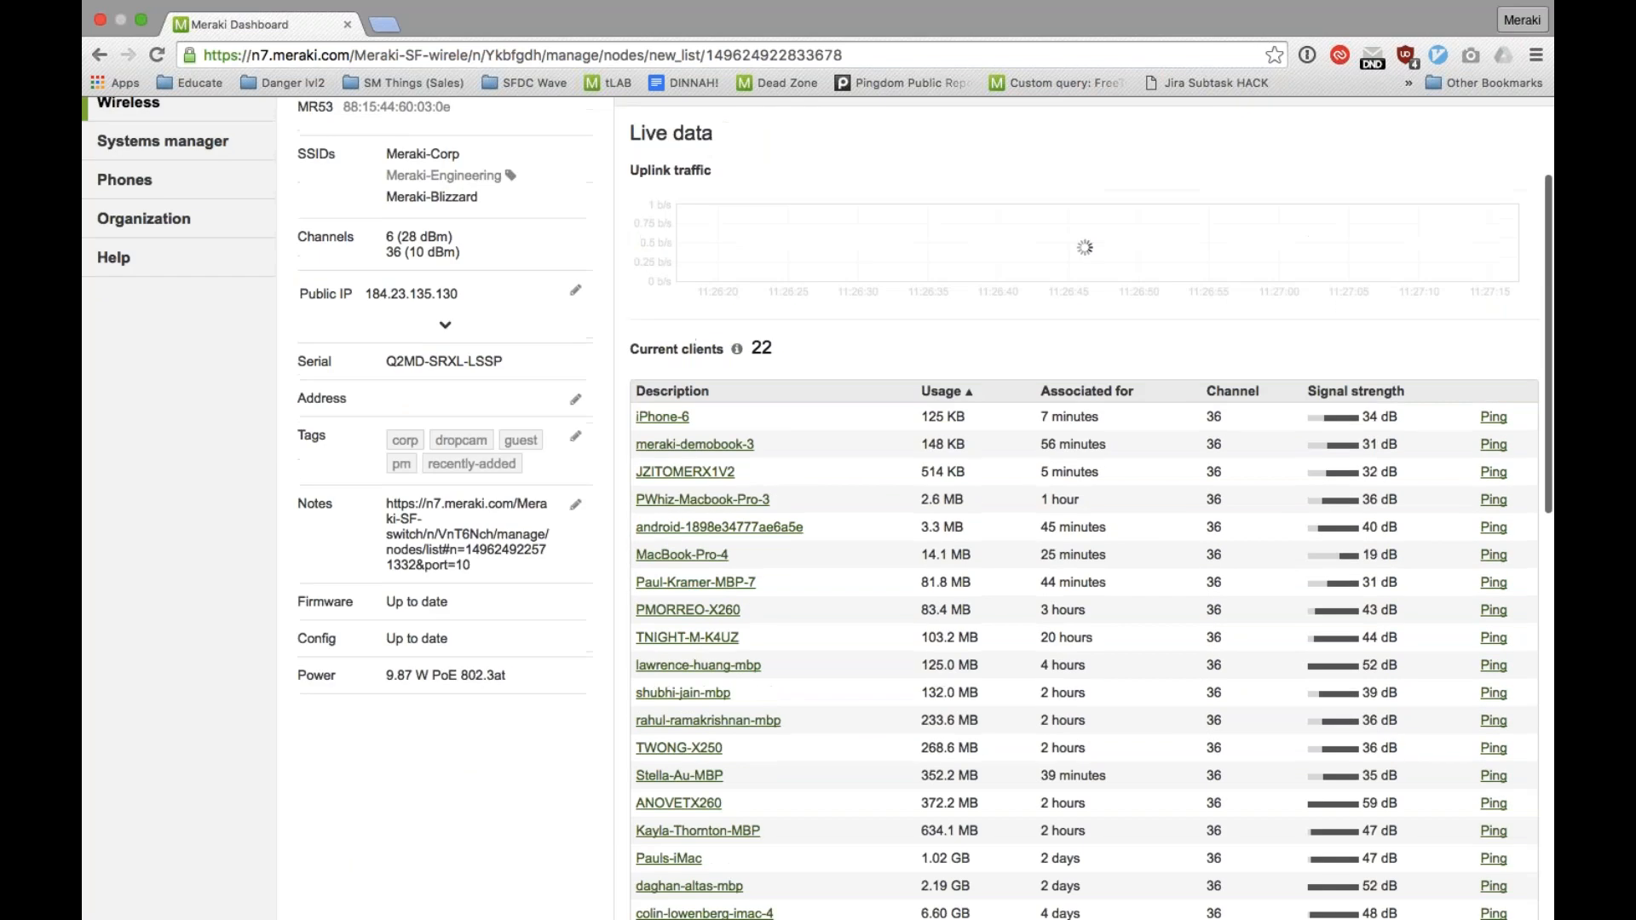
{"action": "scroll", "coordinate": [1214, 767], "scroll_direction": "up", "scroll_amount": 3}
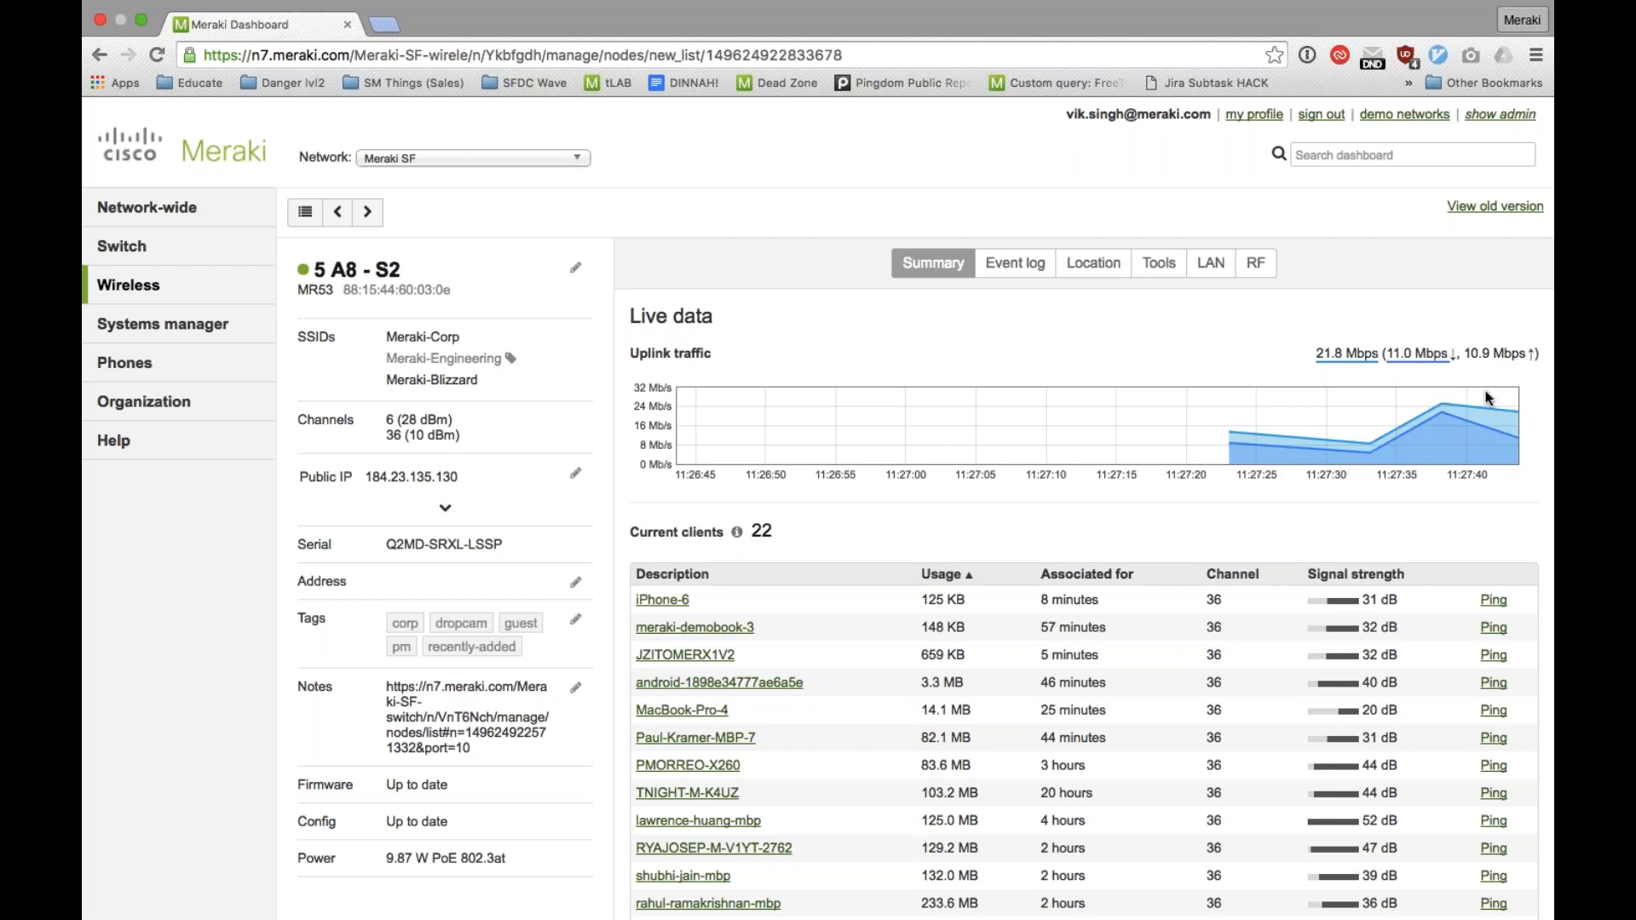
Step: View the access point's event log and map location, and list its available diagnostic tools
{"action": "left_click", "coordinate": [1014, 271]}
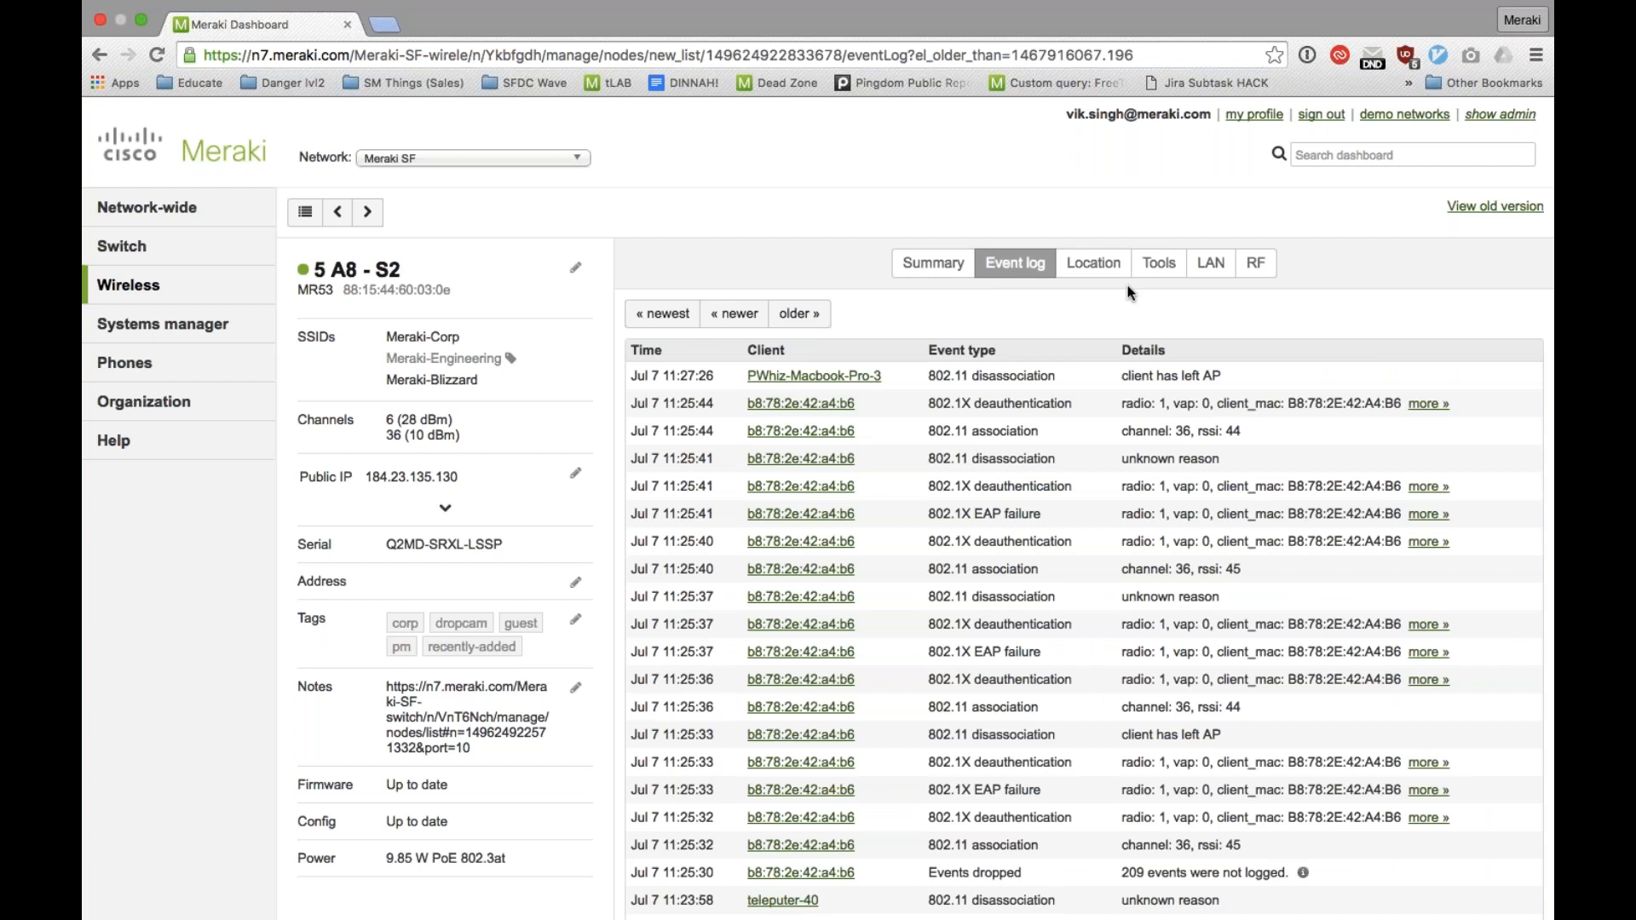
{"action": "left_click", "coordinate": [1108, 266]}
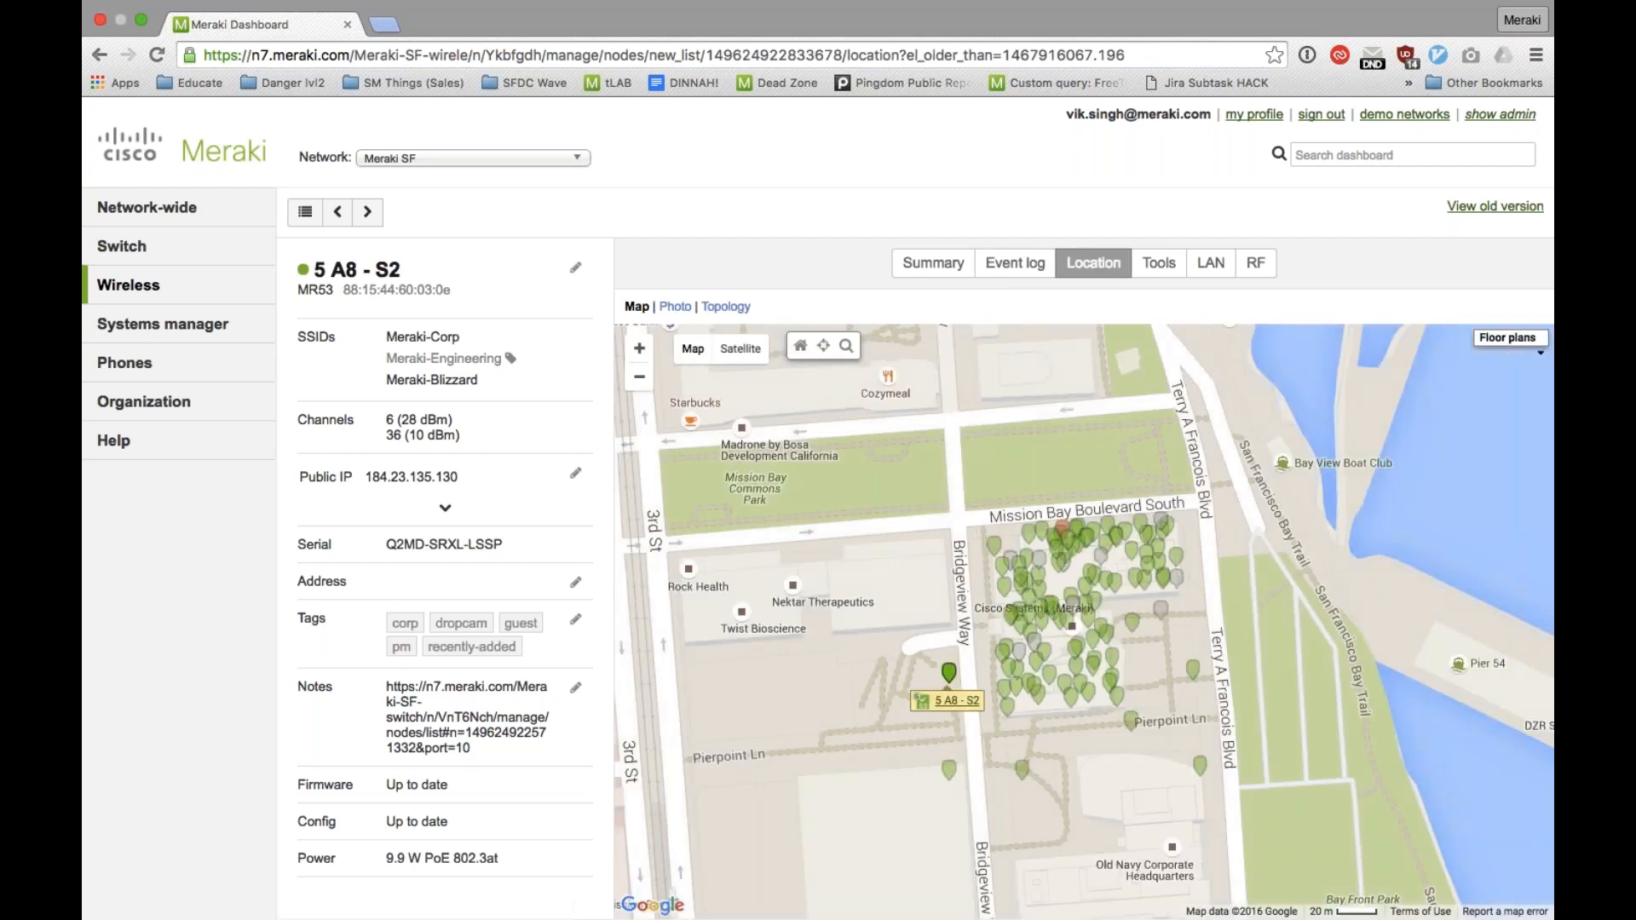
{"action": "left_click", "coordinate": [1150, 266]}
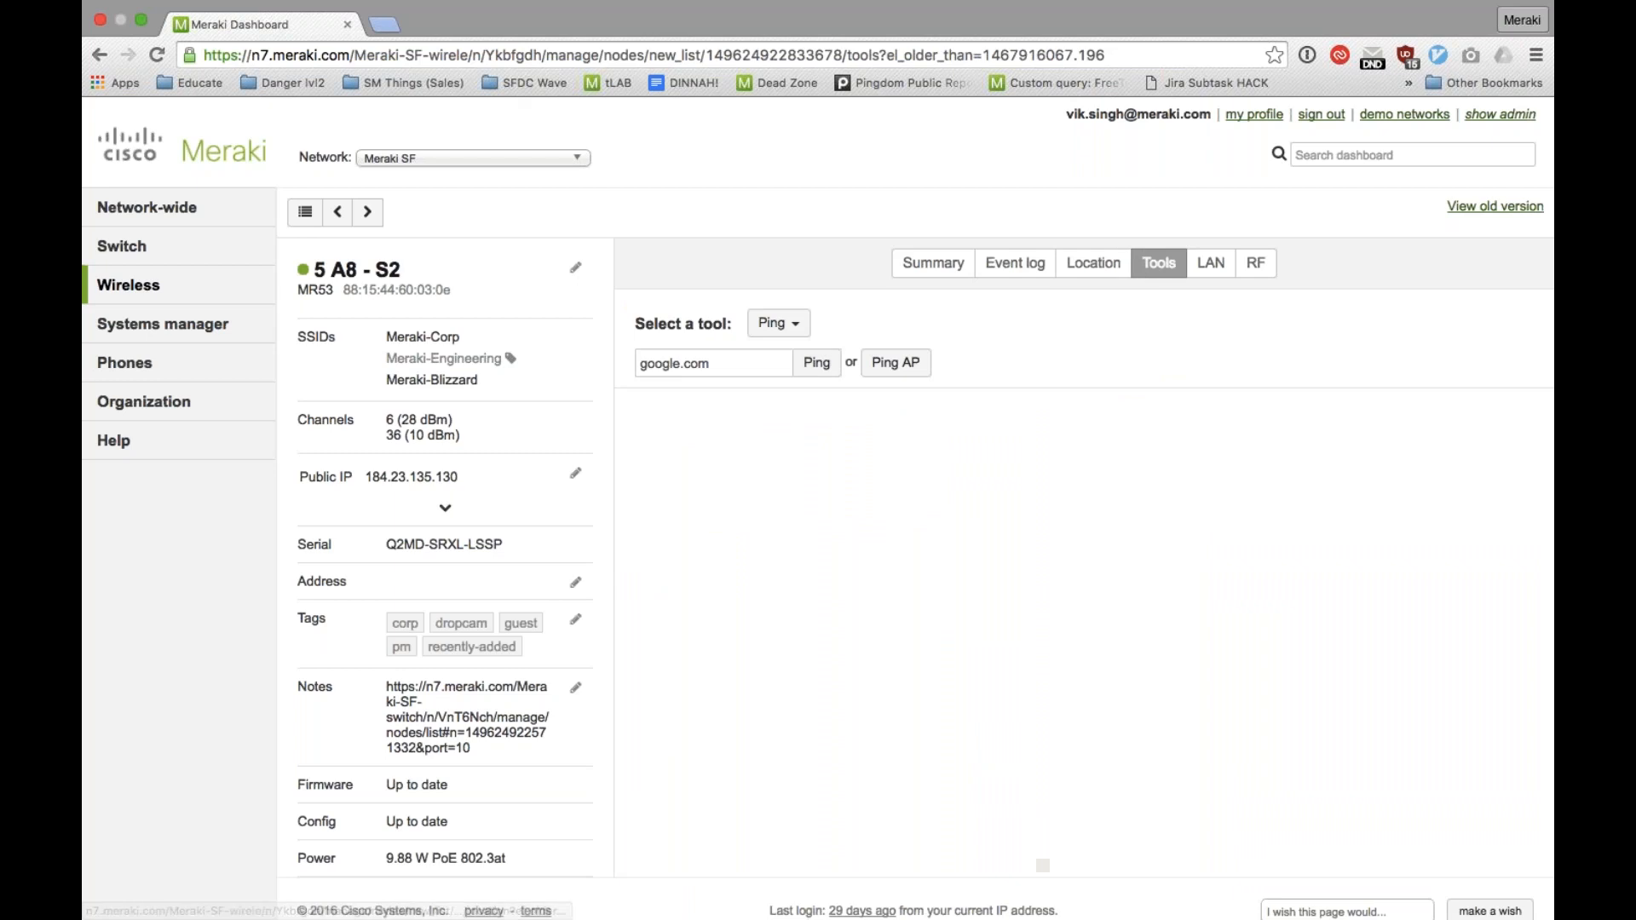
{"action": "left_click", "coordinate": [778, 323]}
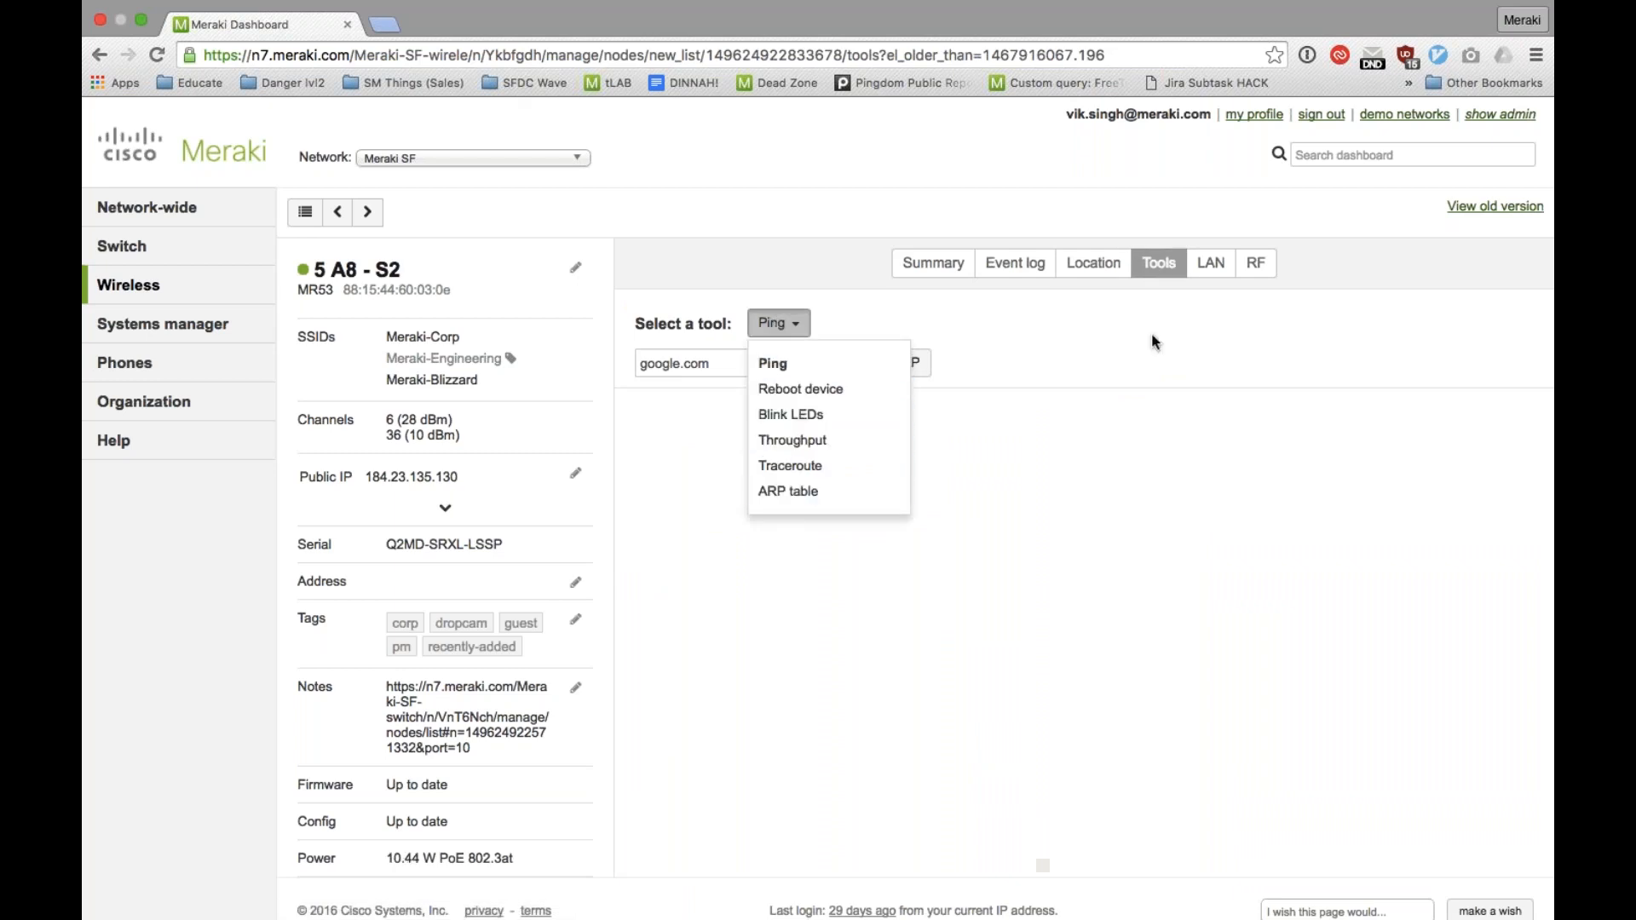
Step: Show the DHCP requests for VLAN 110 in the access point's LAN data
{"action": "left_click", "coordinate": [1210, 263]}
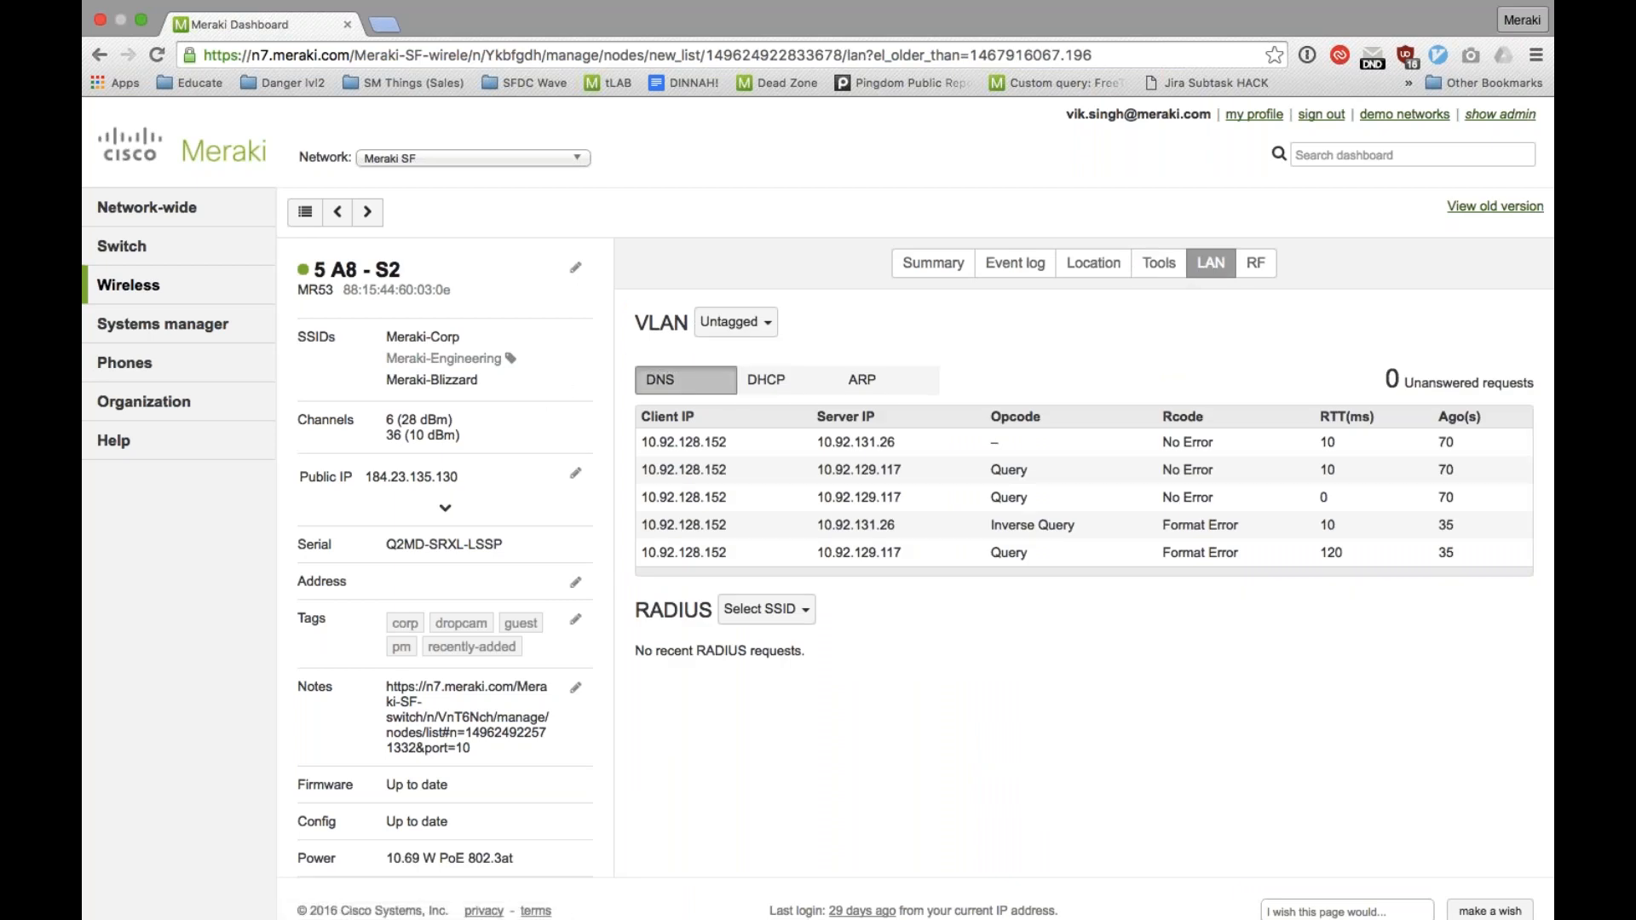
{"action": "left_click", "coordinate": [758, 322]}
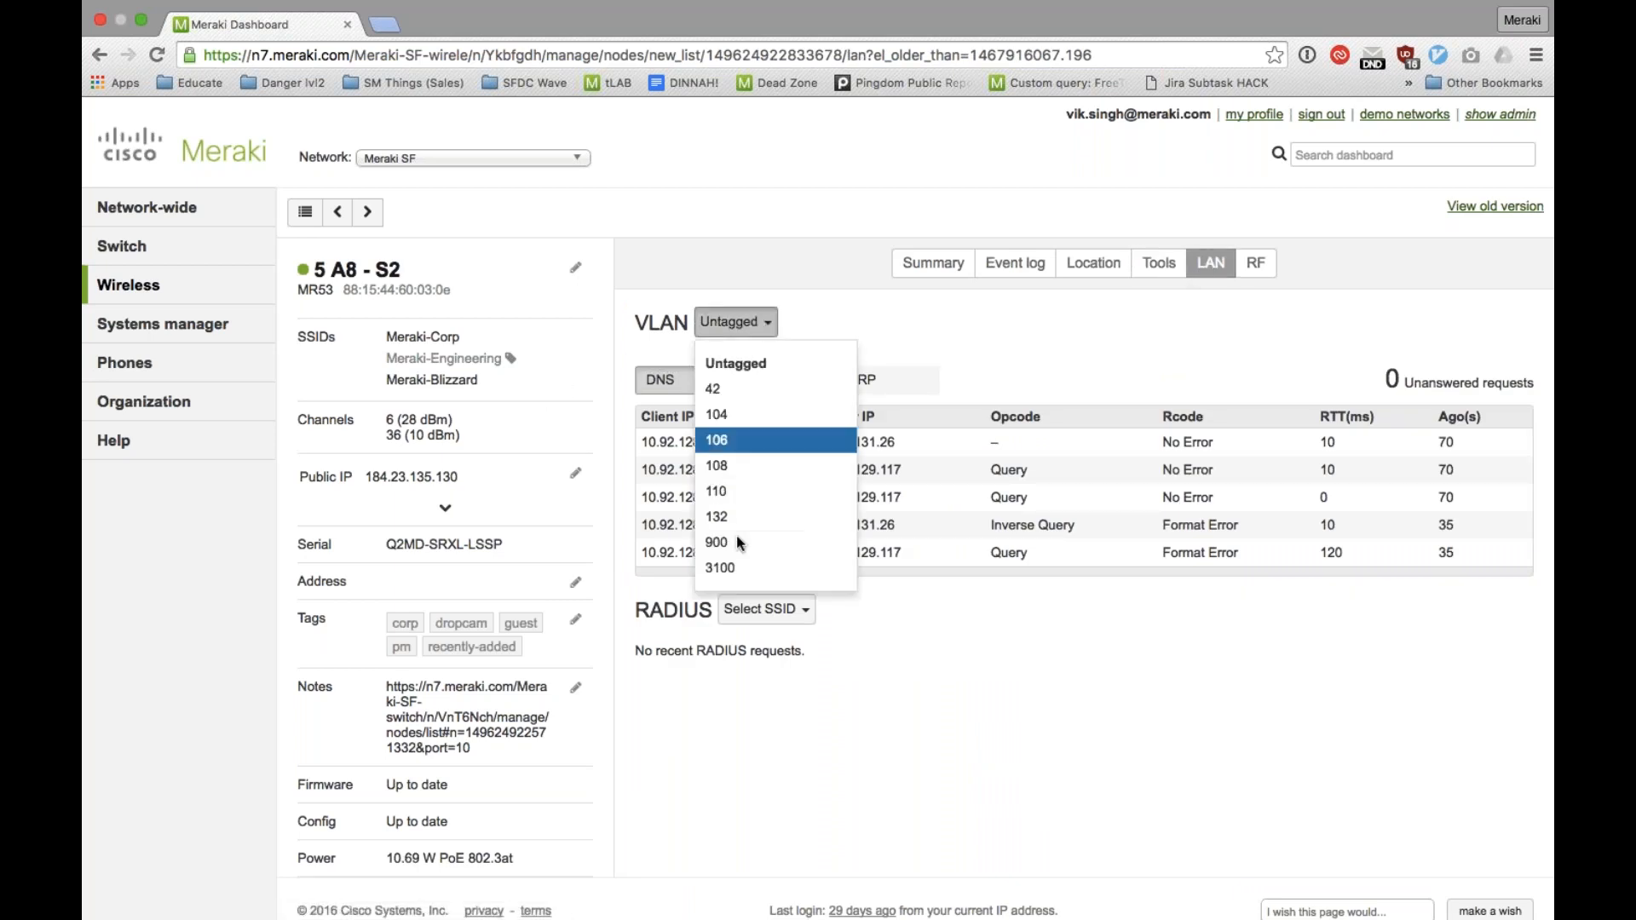
{"action": "key", "text": "Return"}
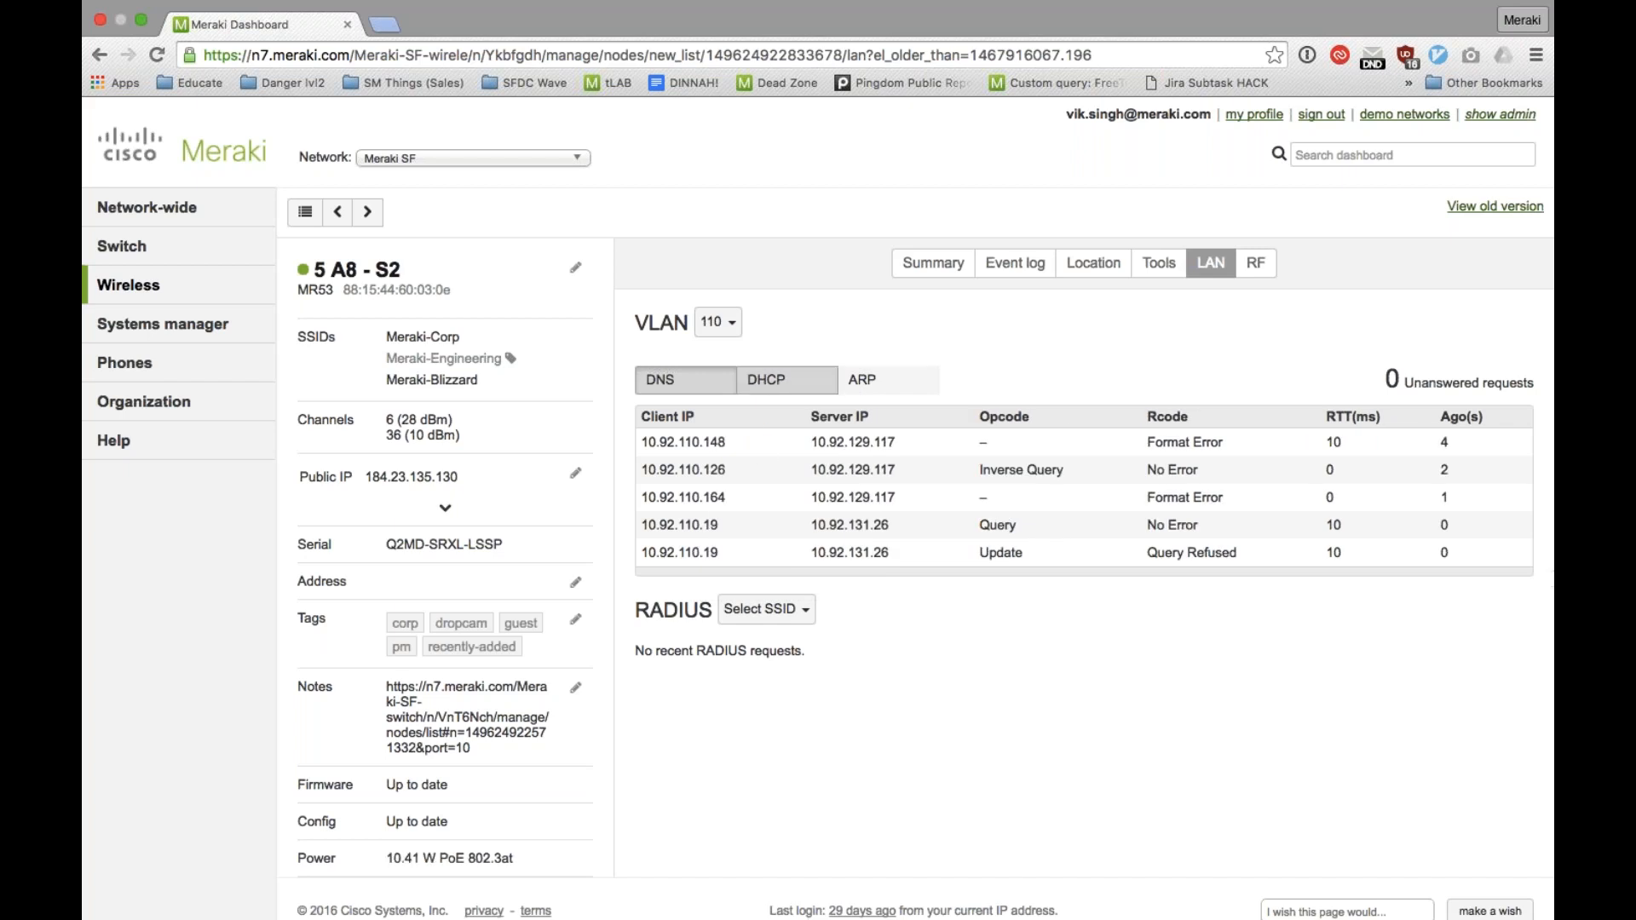
{"action": "left_click", "coordinate": [772, 385]}
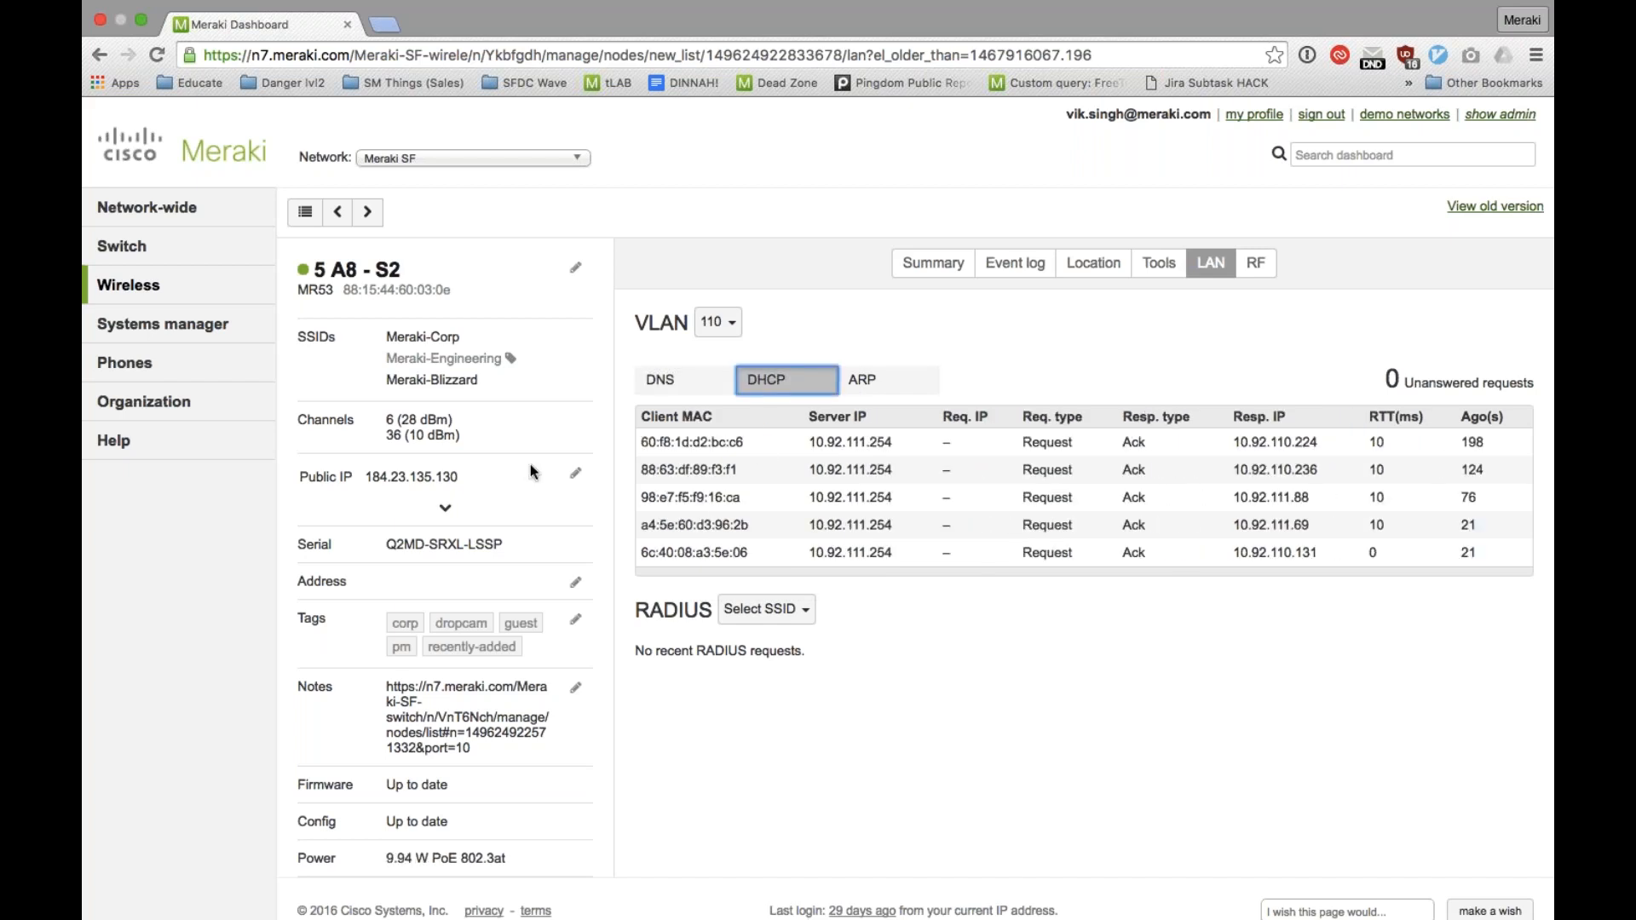
Step: Compare the access point's RF channel utilization for the 2.4 GHz and 5 GHz radios, ending on 5 GHz
{"action": "left_click", "coordinate": [1259, 271]}
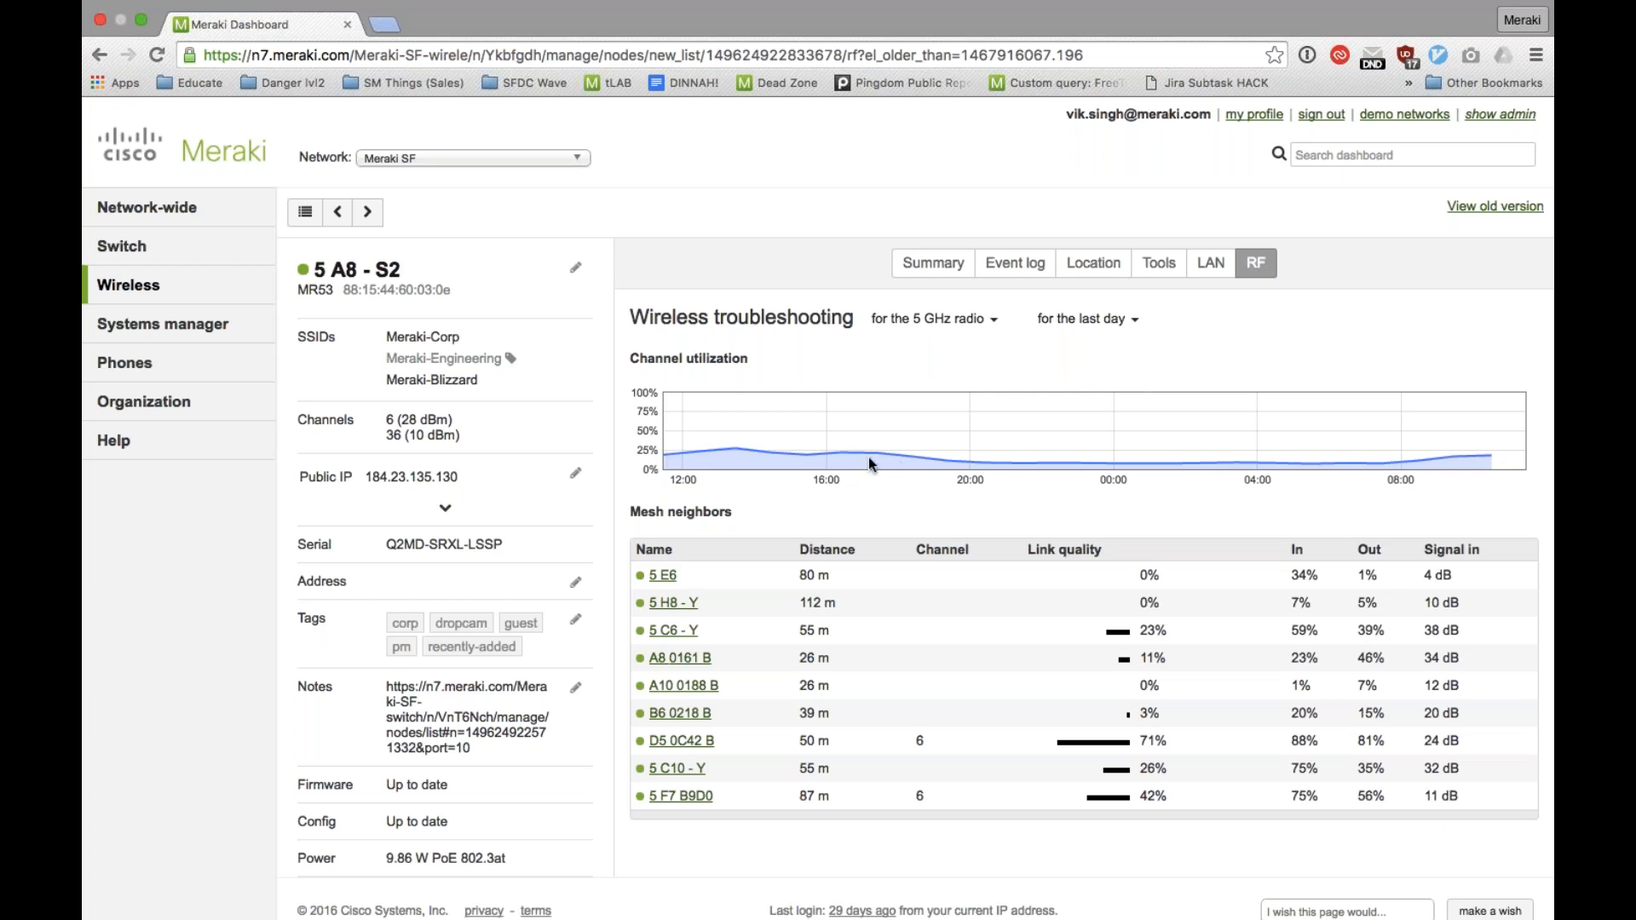
{"action": "left_click", "coordinate": [933, 319]}
{"action": "left_click", "coordinate": [944, 356]}
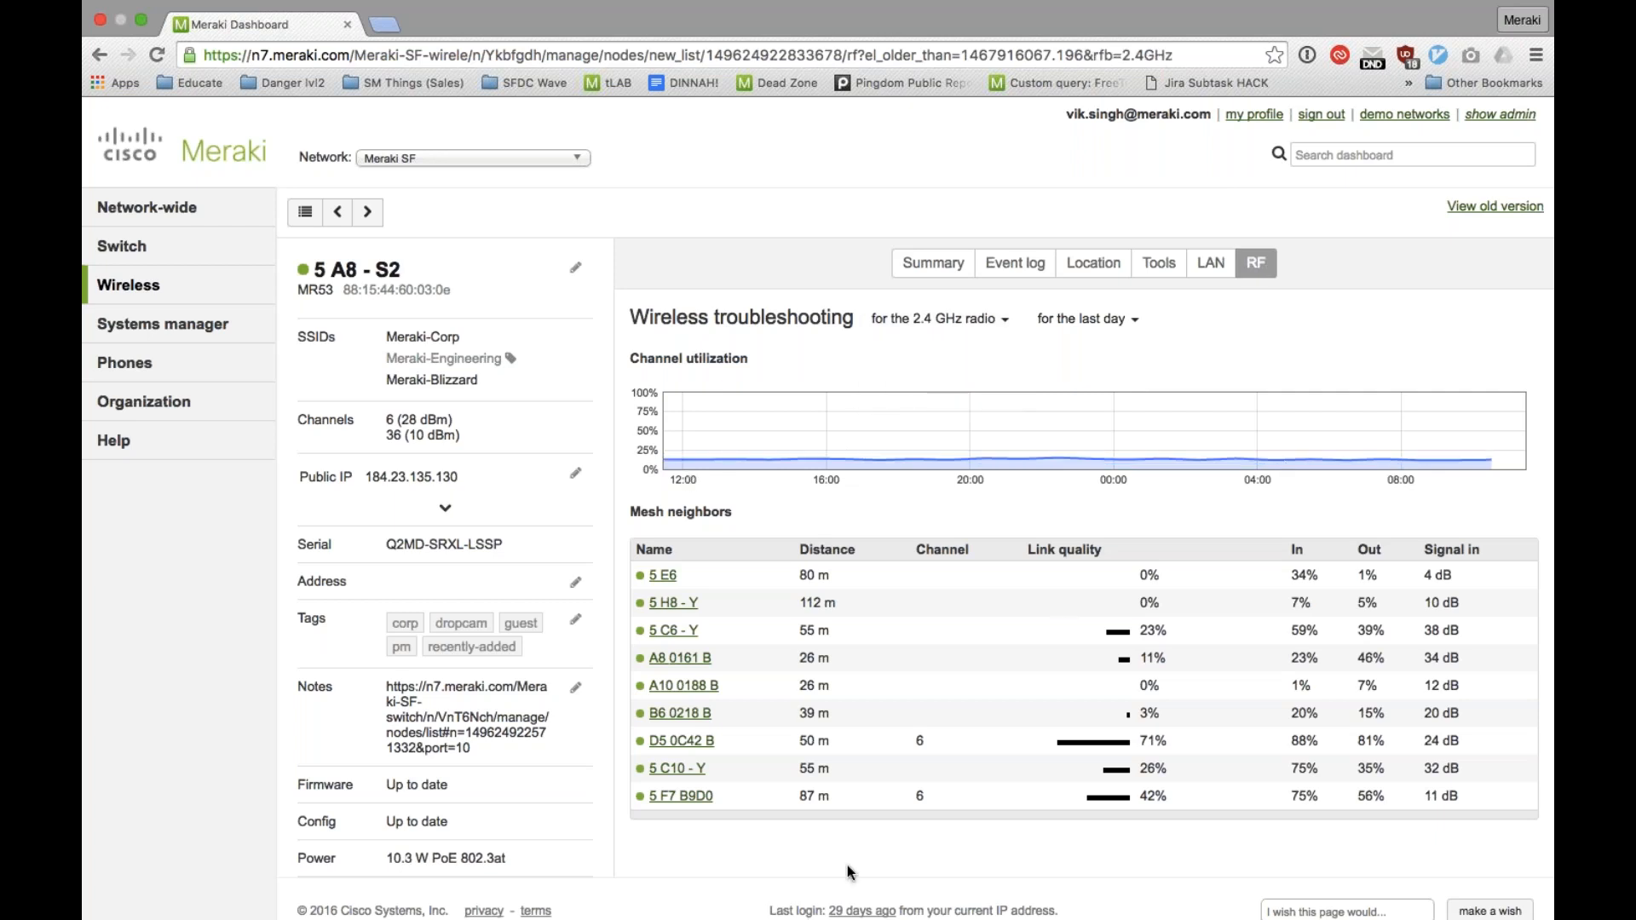
{"action": "left_click", "coordinate": [989, 323]}
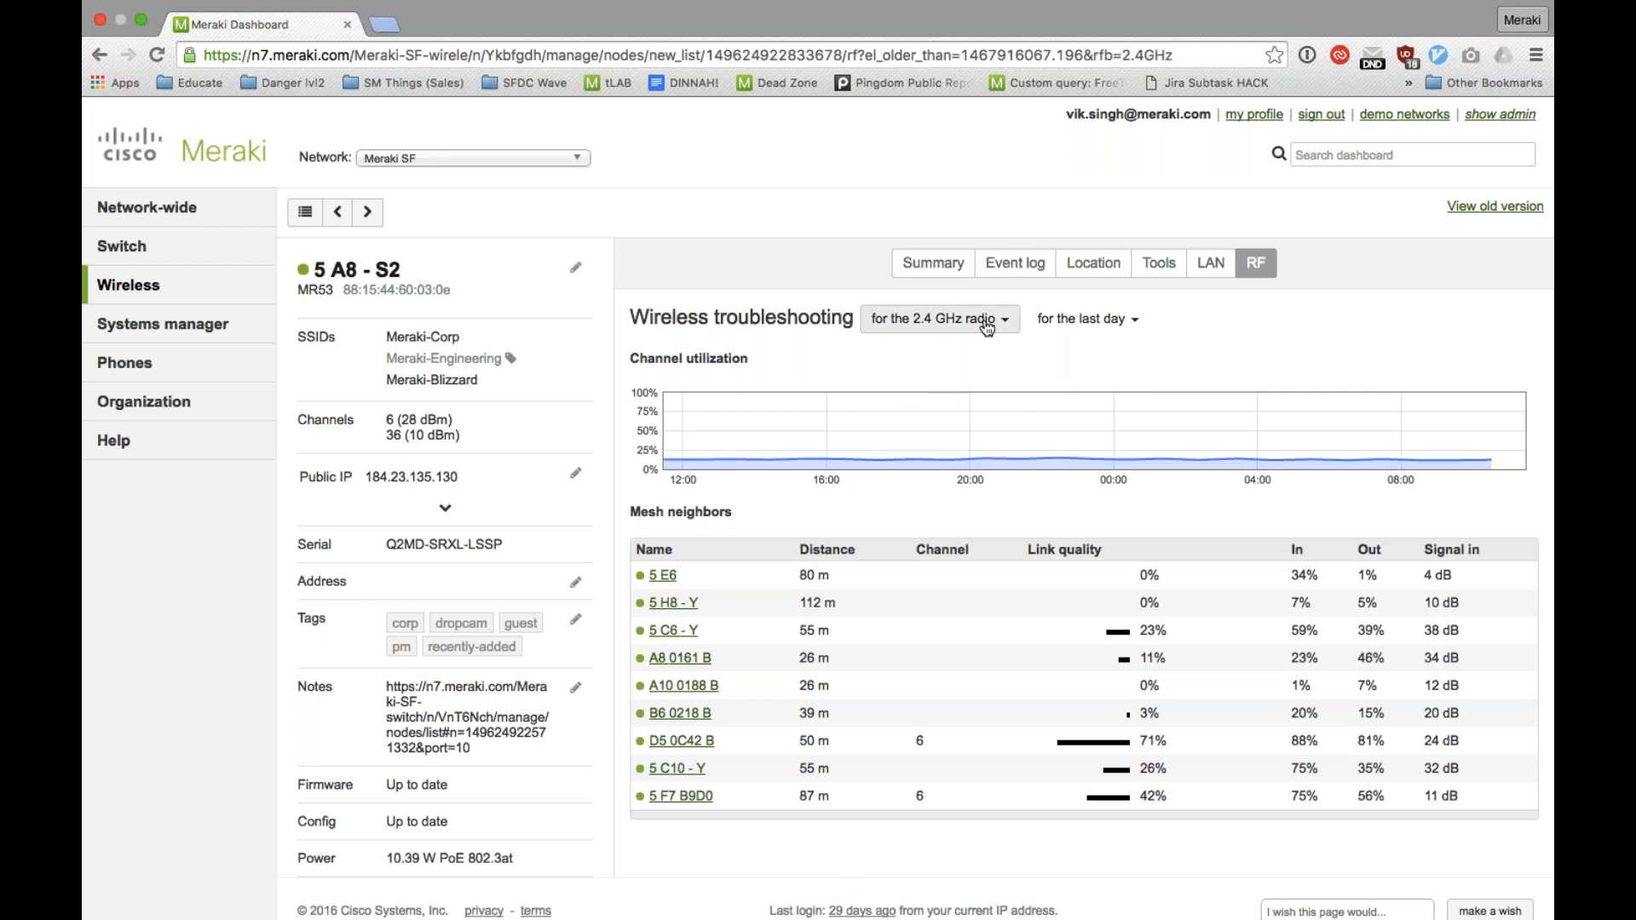
{"action": "left_click", "coordinate": [931, 385]}
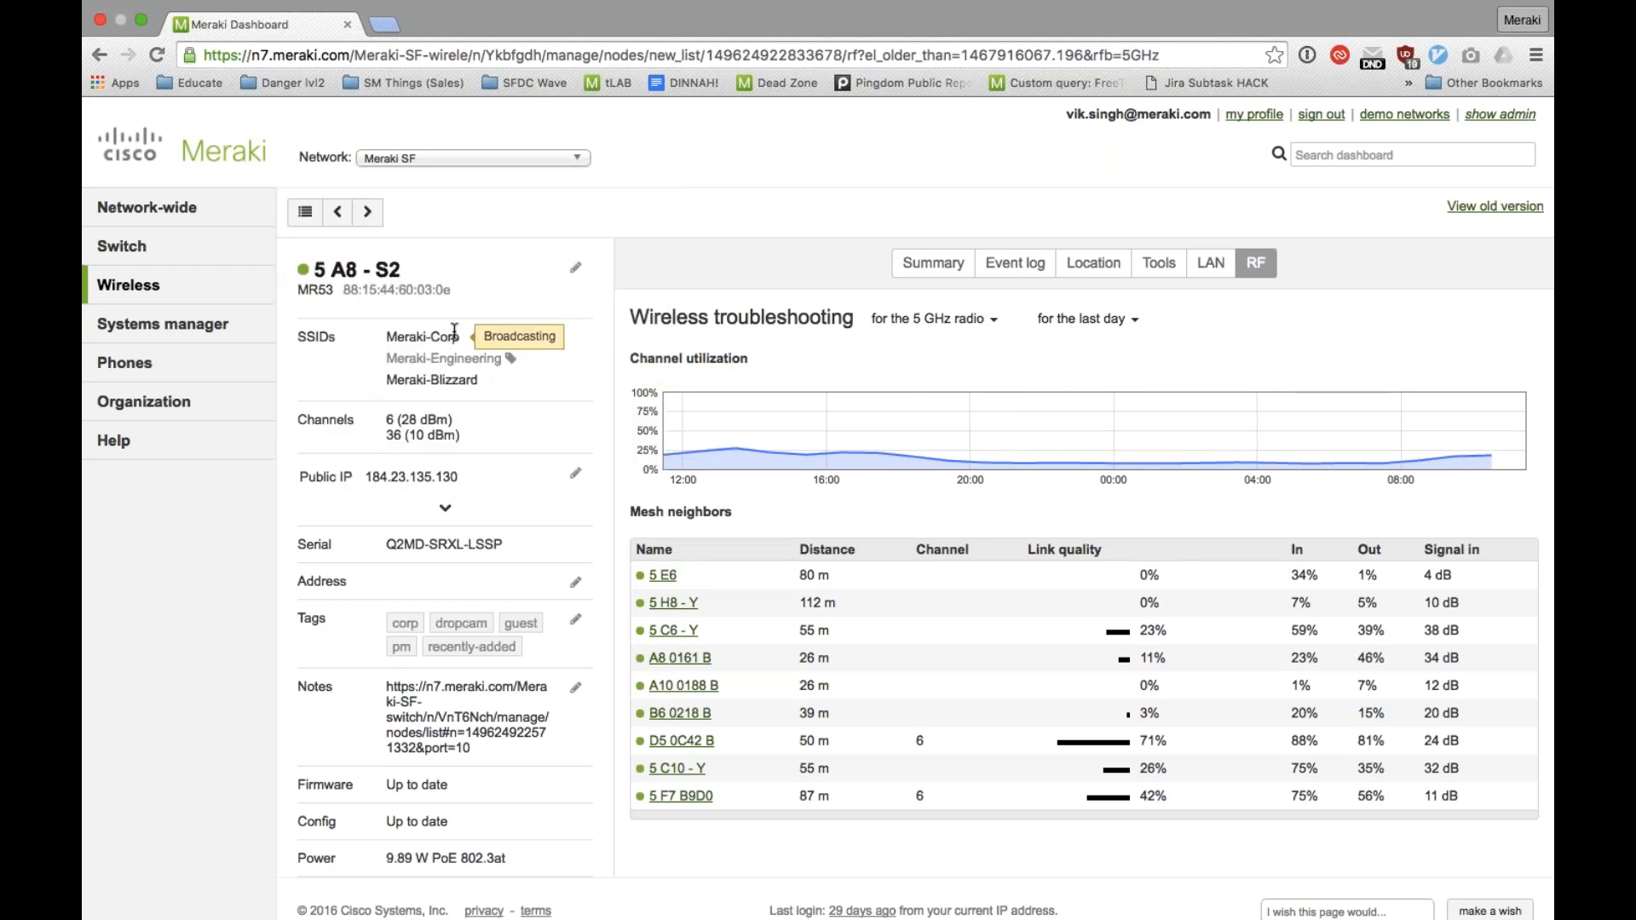
{"action": "scroll", "coordinate": [453, 331], "scroll_direction": "down", "scroll_amount": 1}
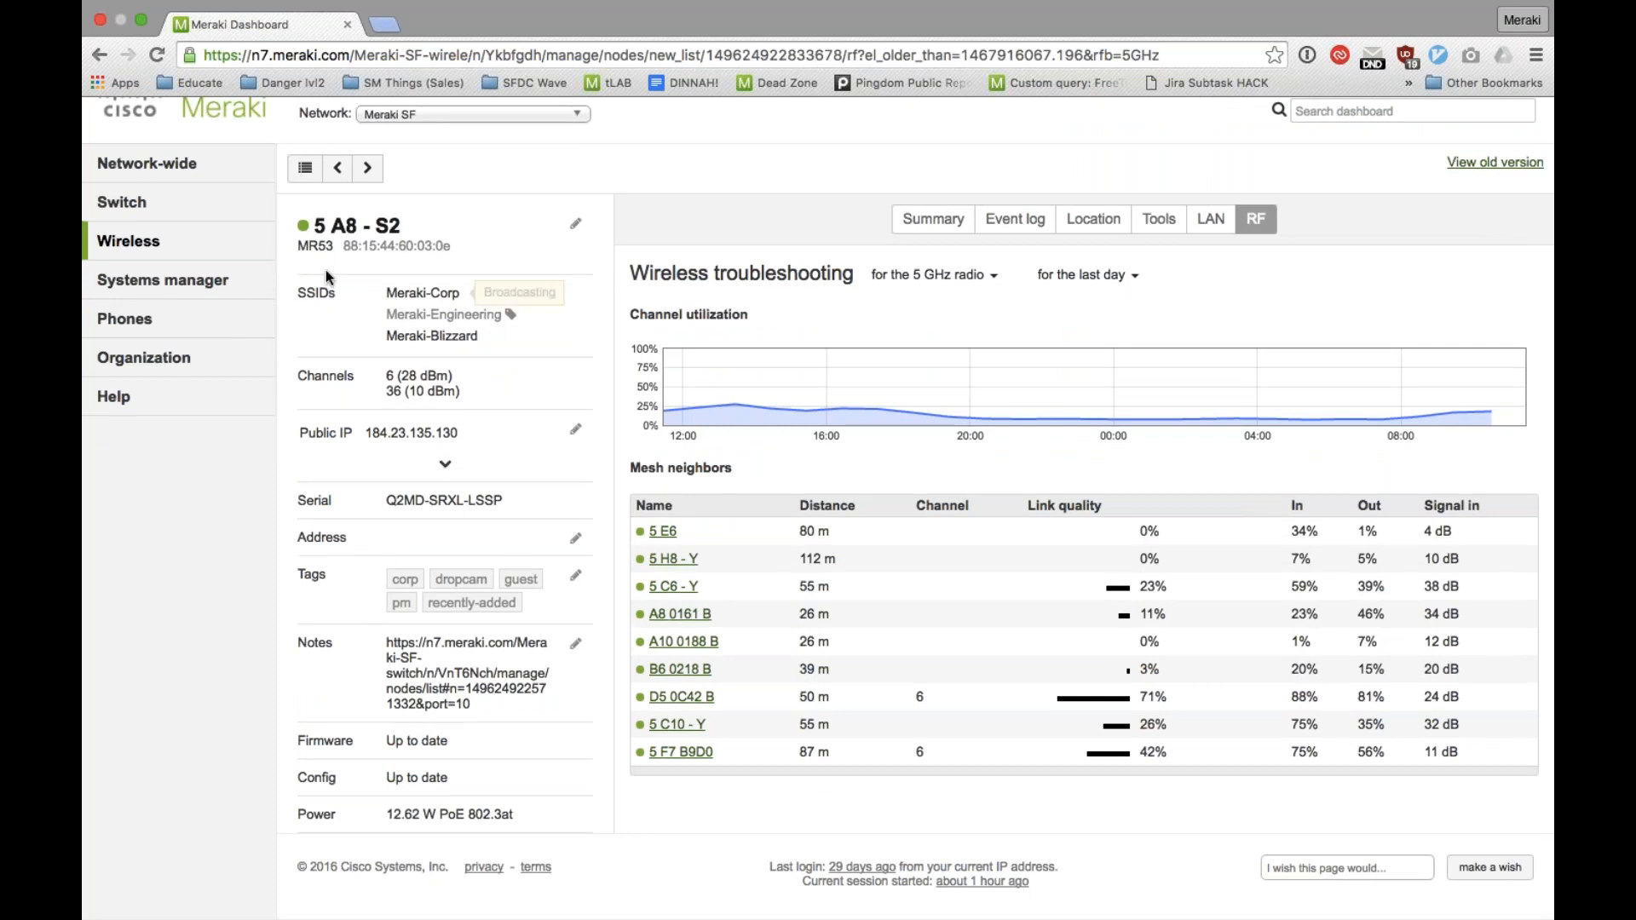
Step: Open the network-wide topology and inspect access point 1.1-AP07 and the 1.1 Access switch stack it connects to
{"action": "mouse_move", "coordinate": [218, 165]}
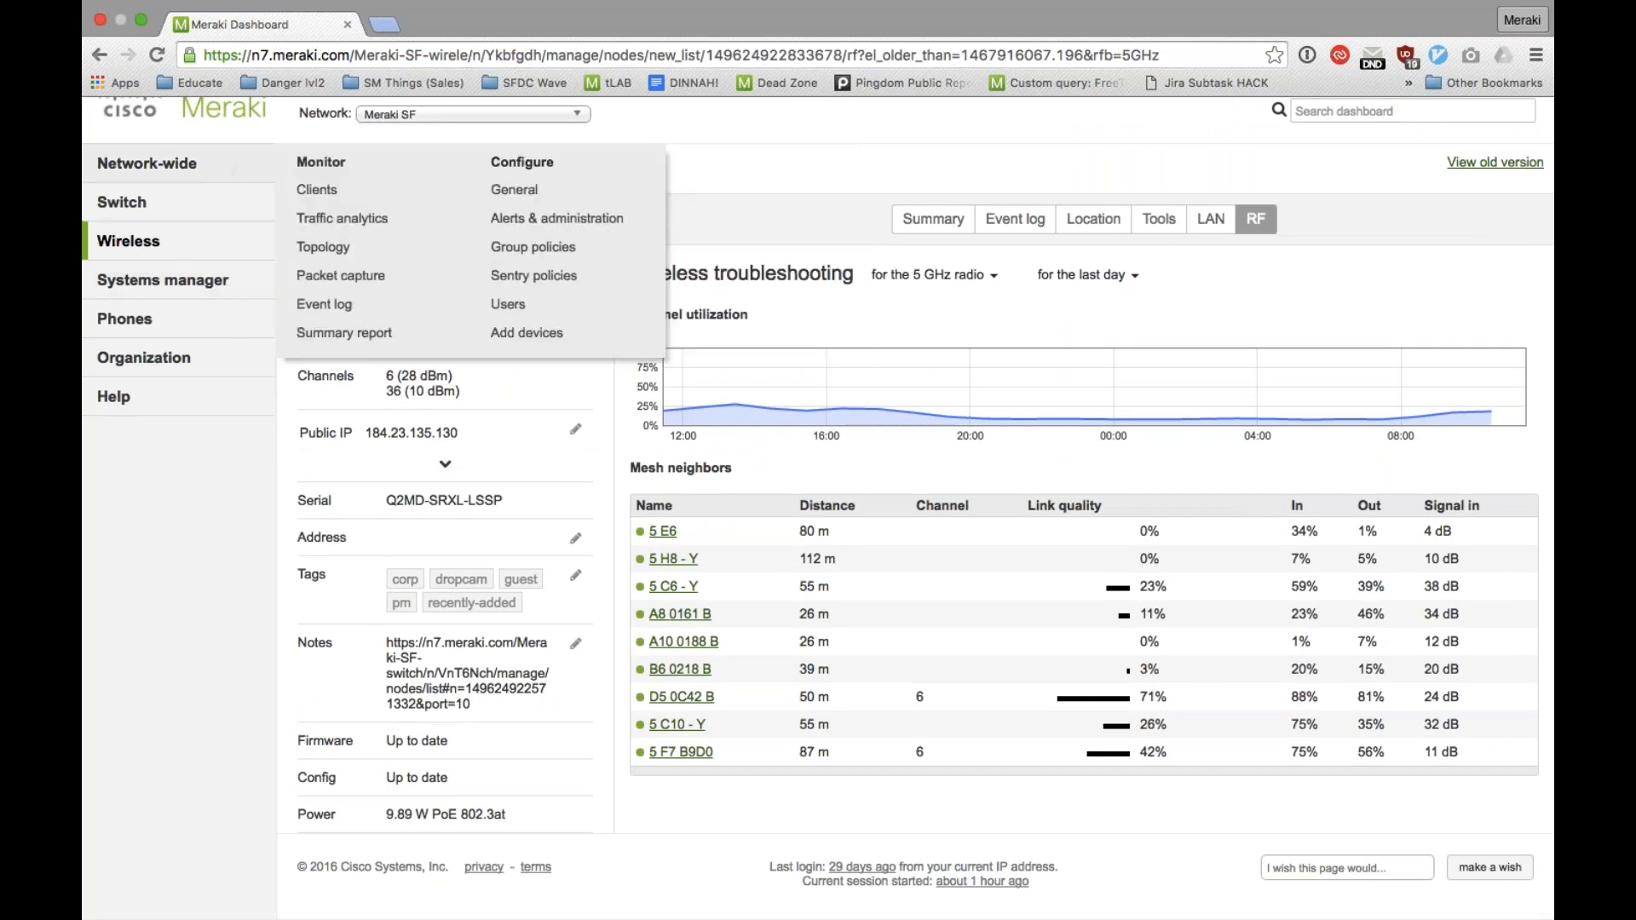
{"action": "left_click", "coordinate": [314, 247]}
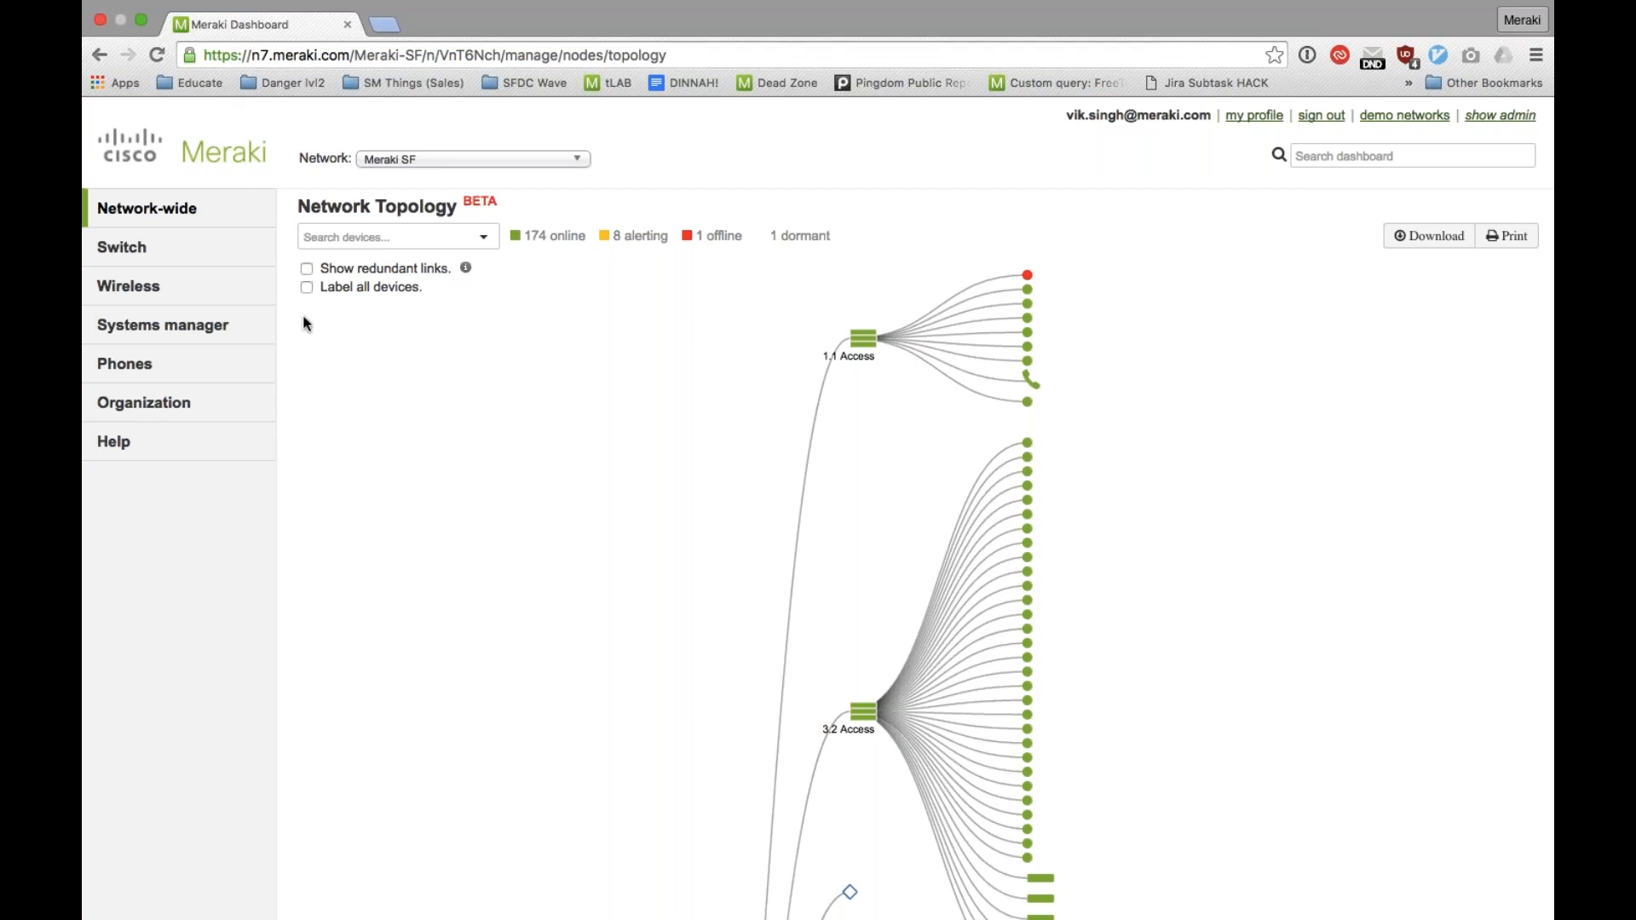
{"action": "mouse_move", "coordinate": [1030, 380]}
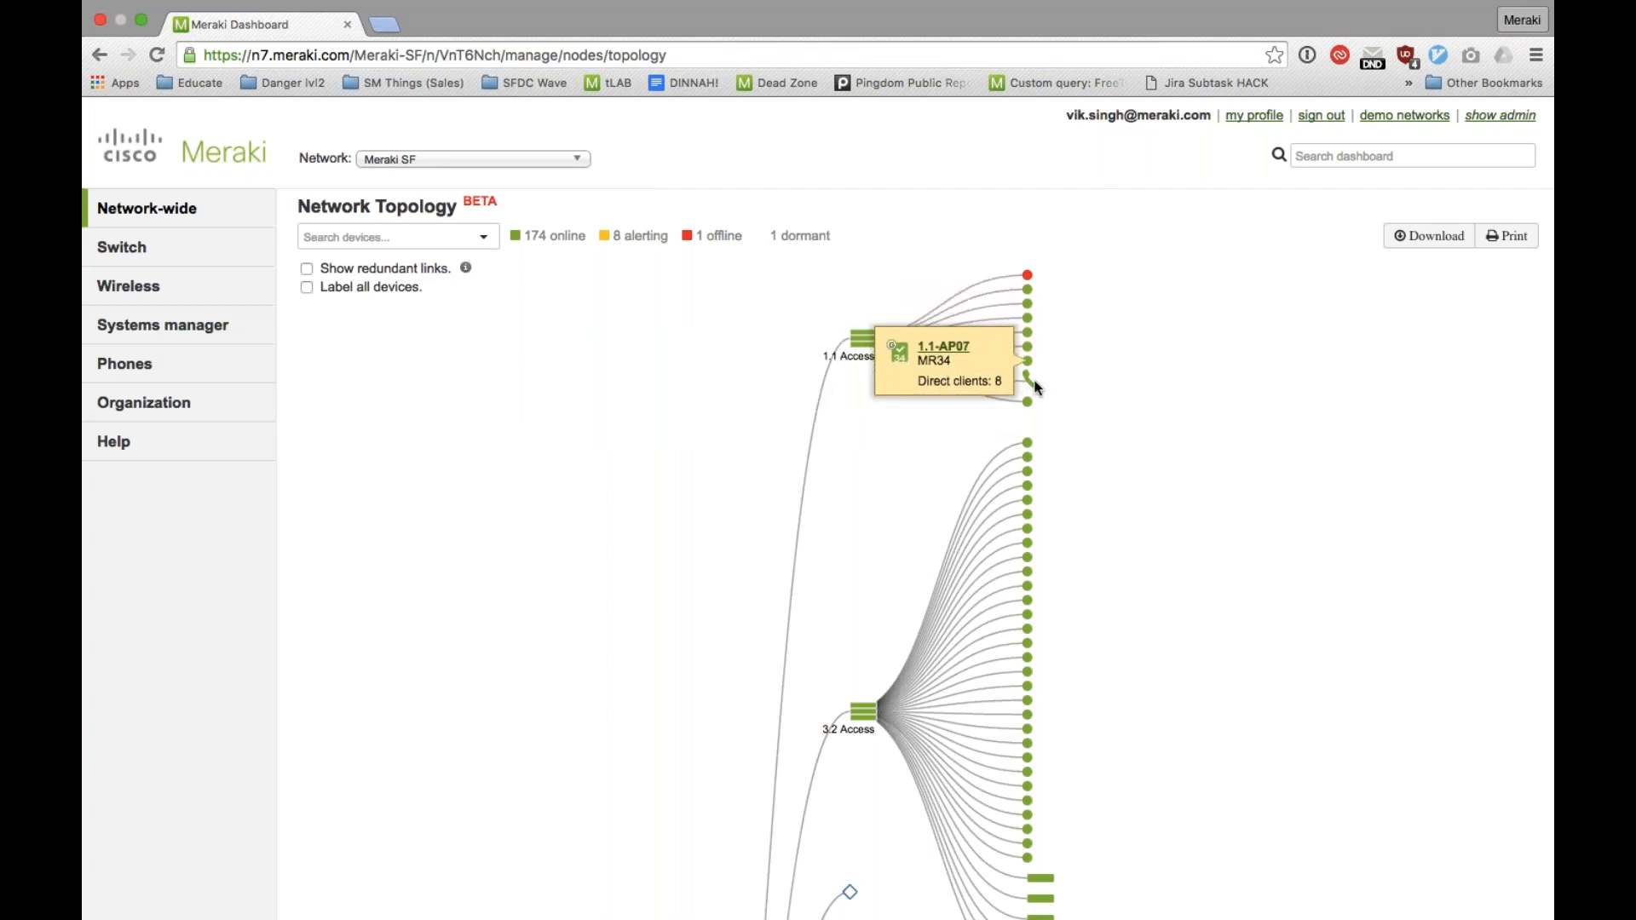
{"action": "mouse_move", "coordinate": [938, 349]}
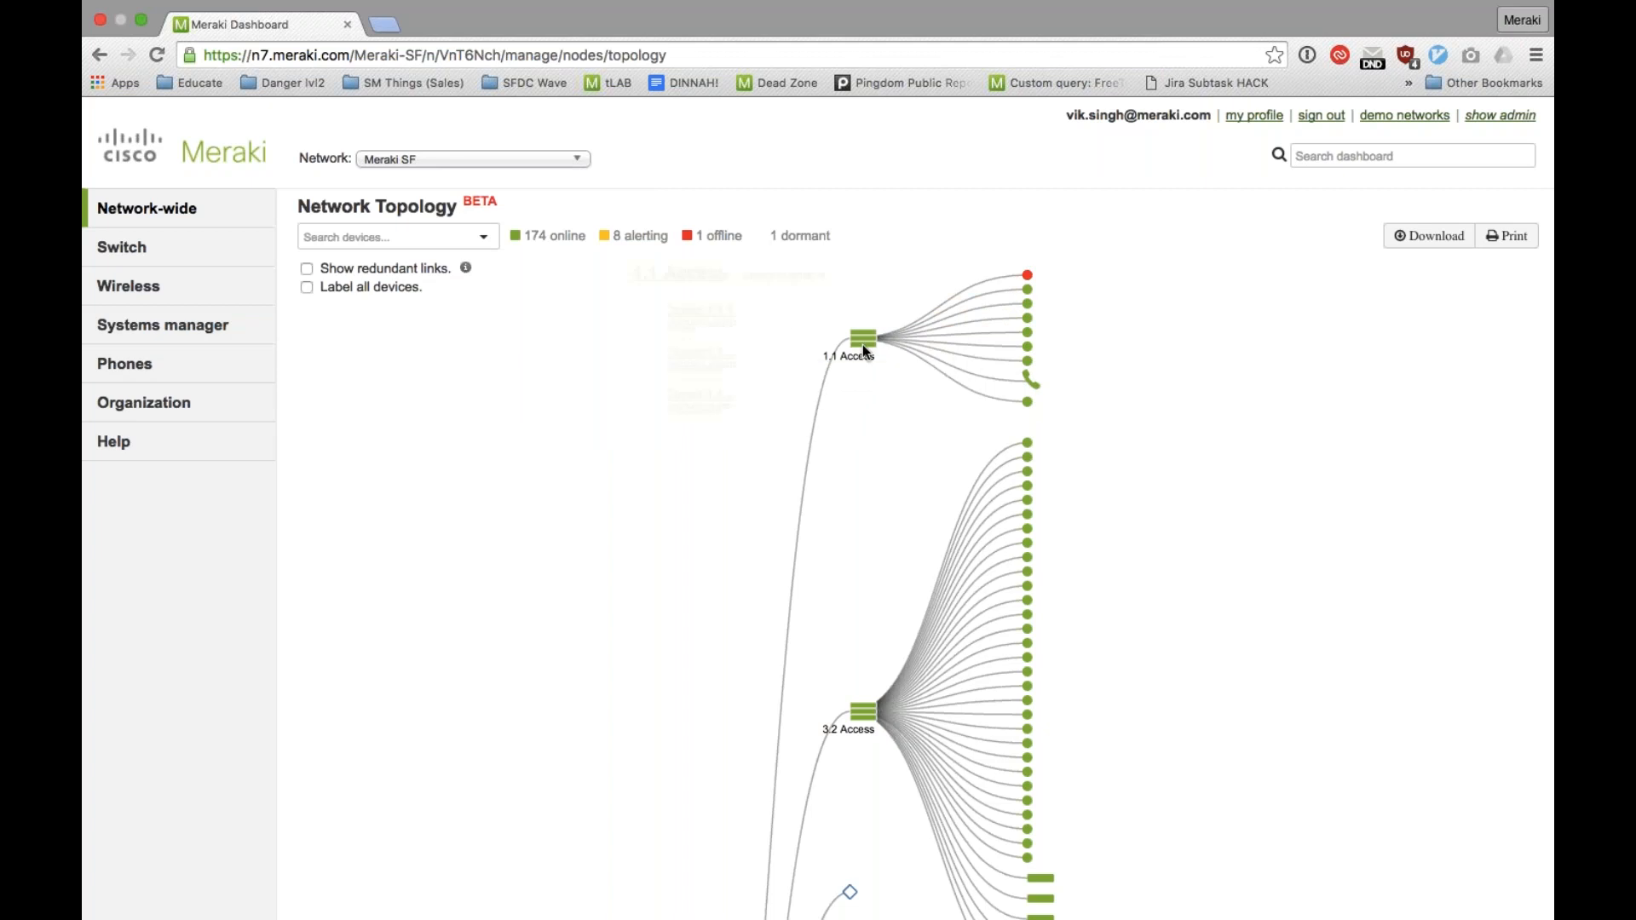
{"action": "mouse_move", "coordinate": [862, 344]}
Step: Examine the devices further down the topology, including switch Closet 4.1.2 and the access point and phones under Closet 4.2.0
{"action": "scroll", "coordinate": [1238, 309], "scroll_direction": "down", "scroll_amount": 3}
{"action": "scroll", "coordinate": [1237, 305], "scroll_direction": "down", "scroll_amount": 10}
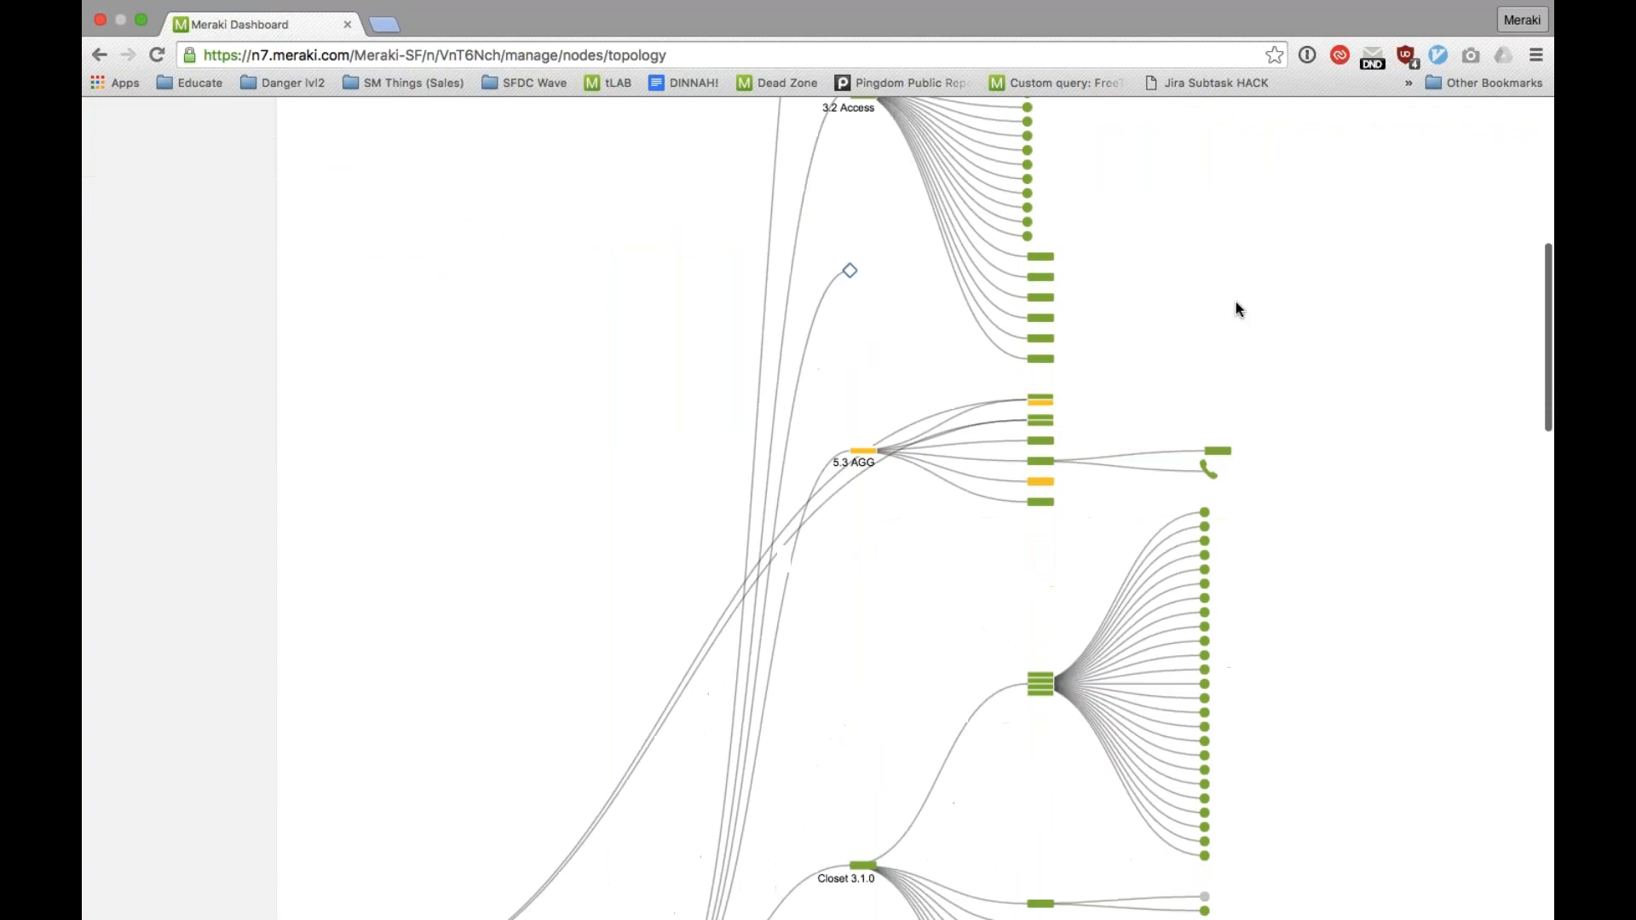
{"action": "scroll", "coordinate": [1238, 309], "scroll_direction": "down", "scroll_amount": 5}
{"action": "mouse_move", "coordinate": [1041, 579]}
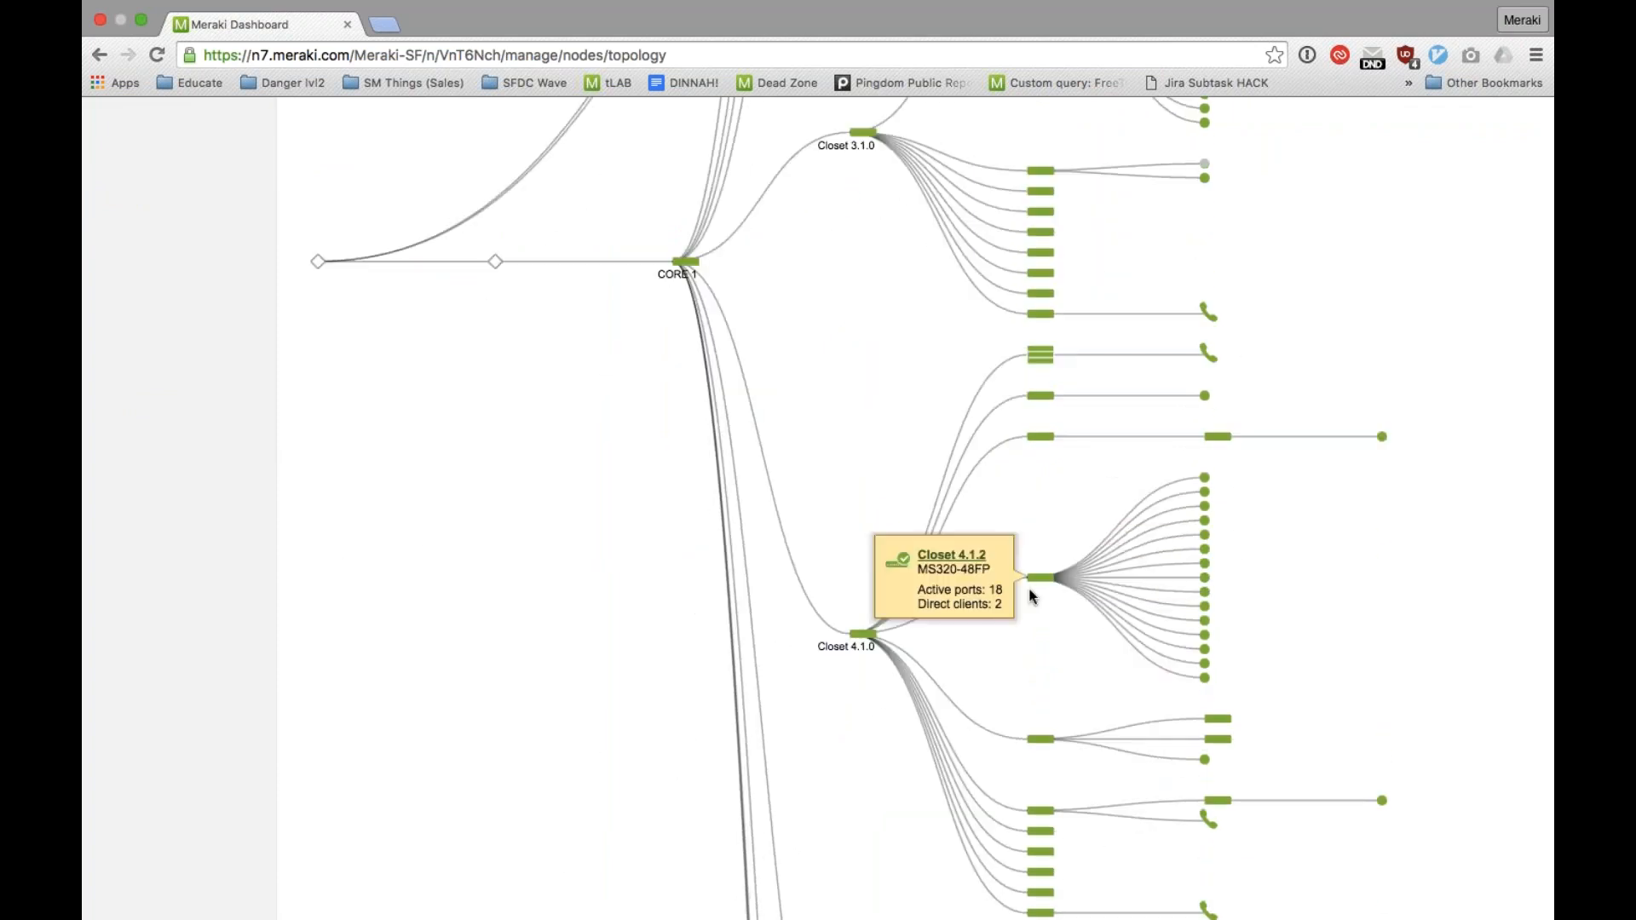
{"action": "mouse_move", "coordinate": [938, 609]}
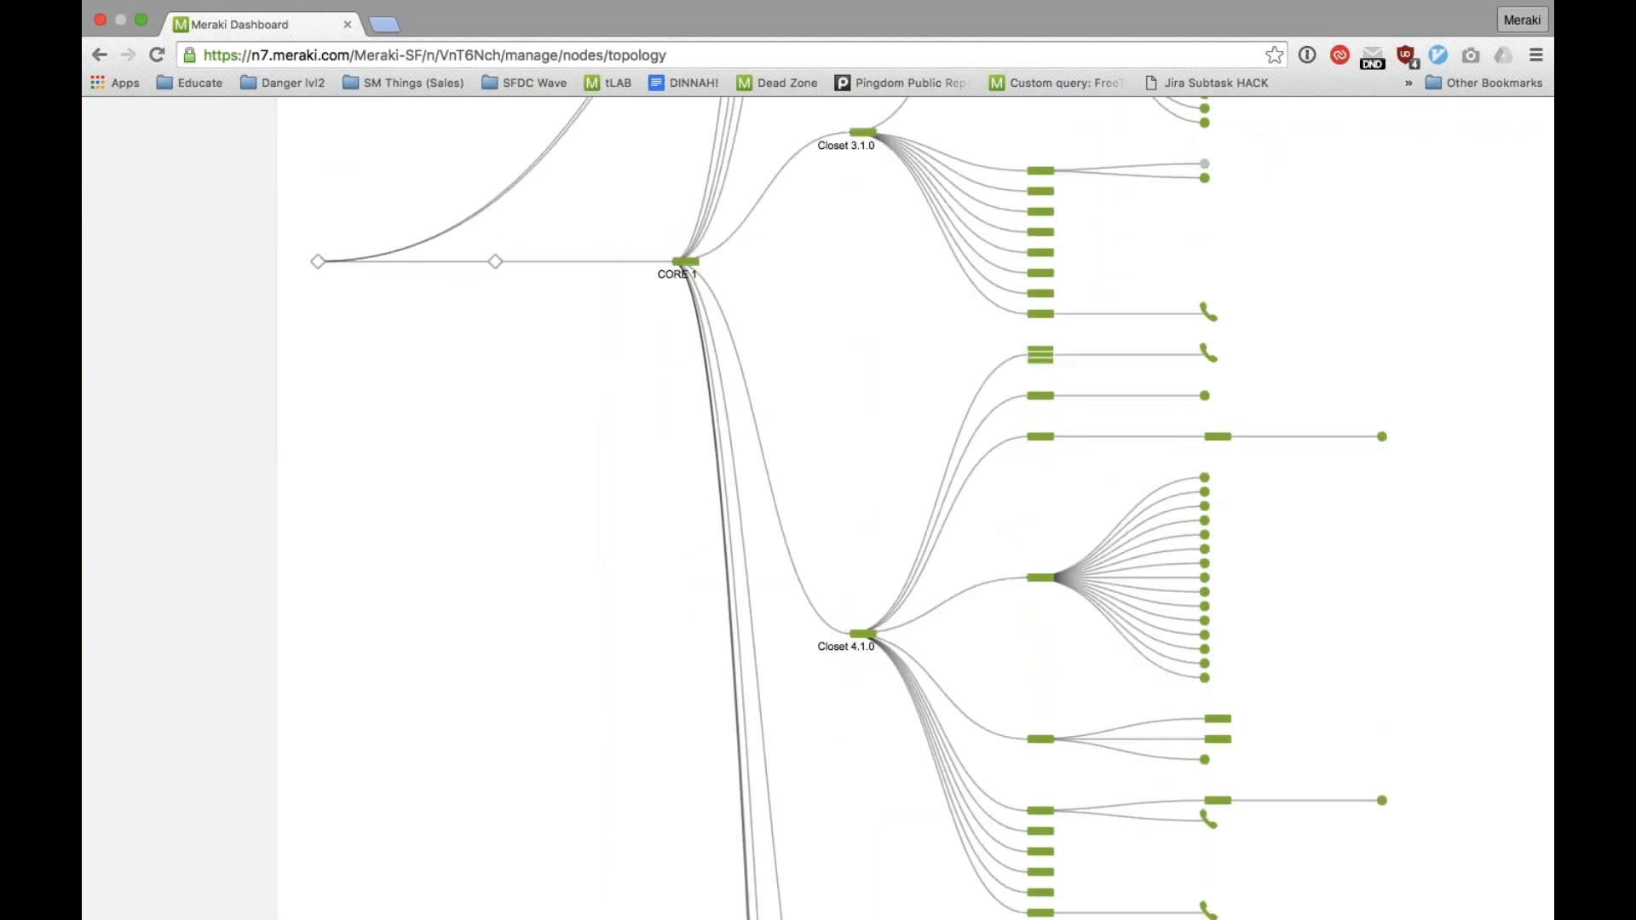
{"action": "mouse_move", "coordinate": [1194, 518]}
{"action": "scroll", "coordinate": [708, 355], "scroll_direction": "down", "scroll_amount": 8}
{"action": "scroll", "coordinate": [708, 355], "scroll_direction": "down", "scroll_amount": 8}
{"action": "scroll", "coordinate": [708, 356], "scroll_direction": "up", "scroll_amount": 5}
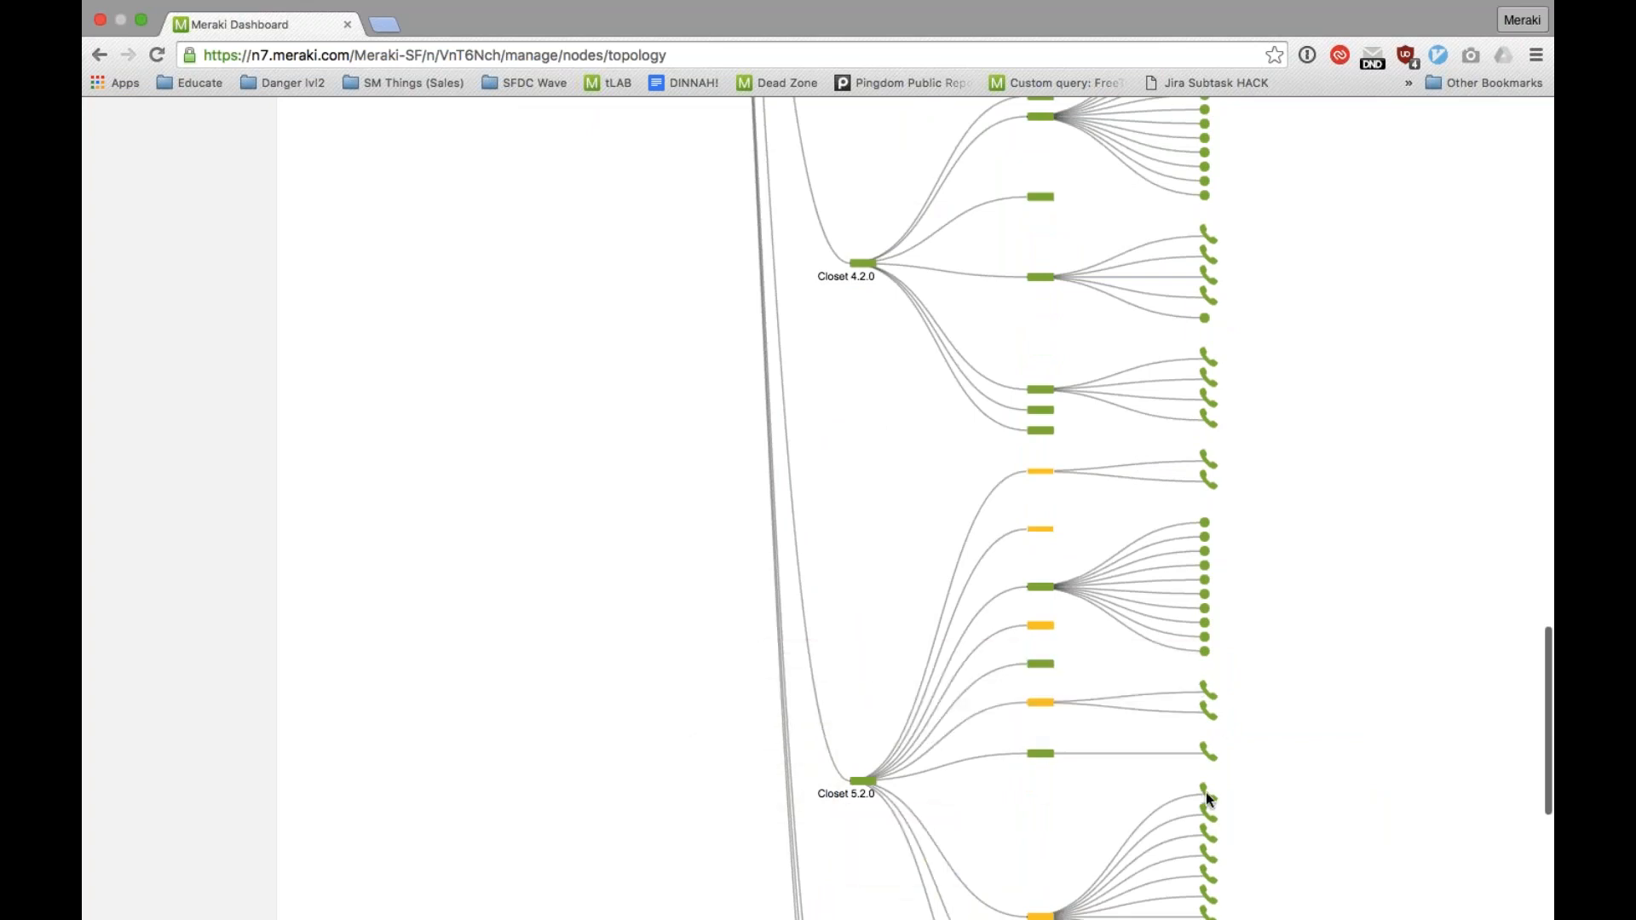
{"action": "mouse_move", "coordinate": [1217, 698]}
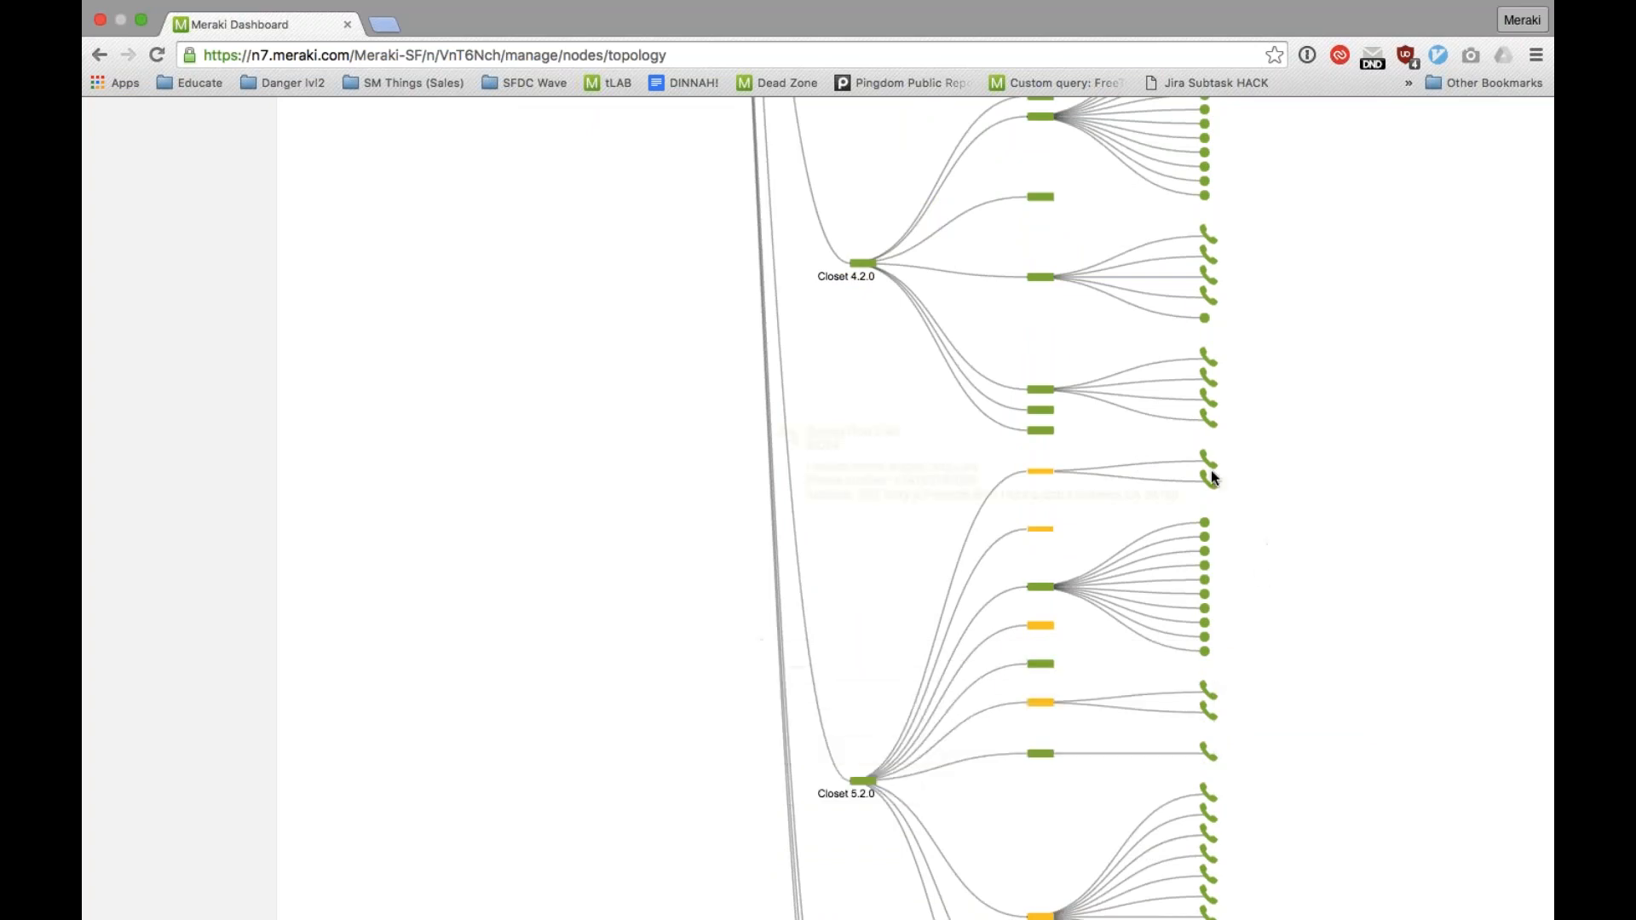
{"action": "mouse_move", "coordinate": [1210, 376]}
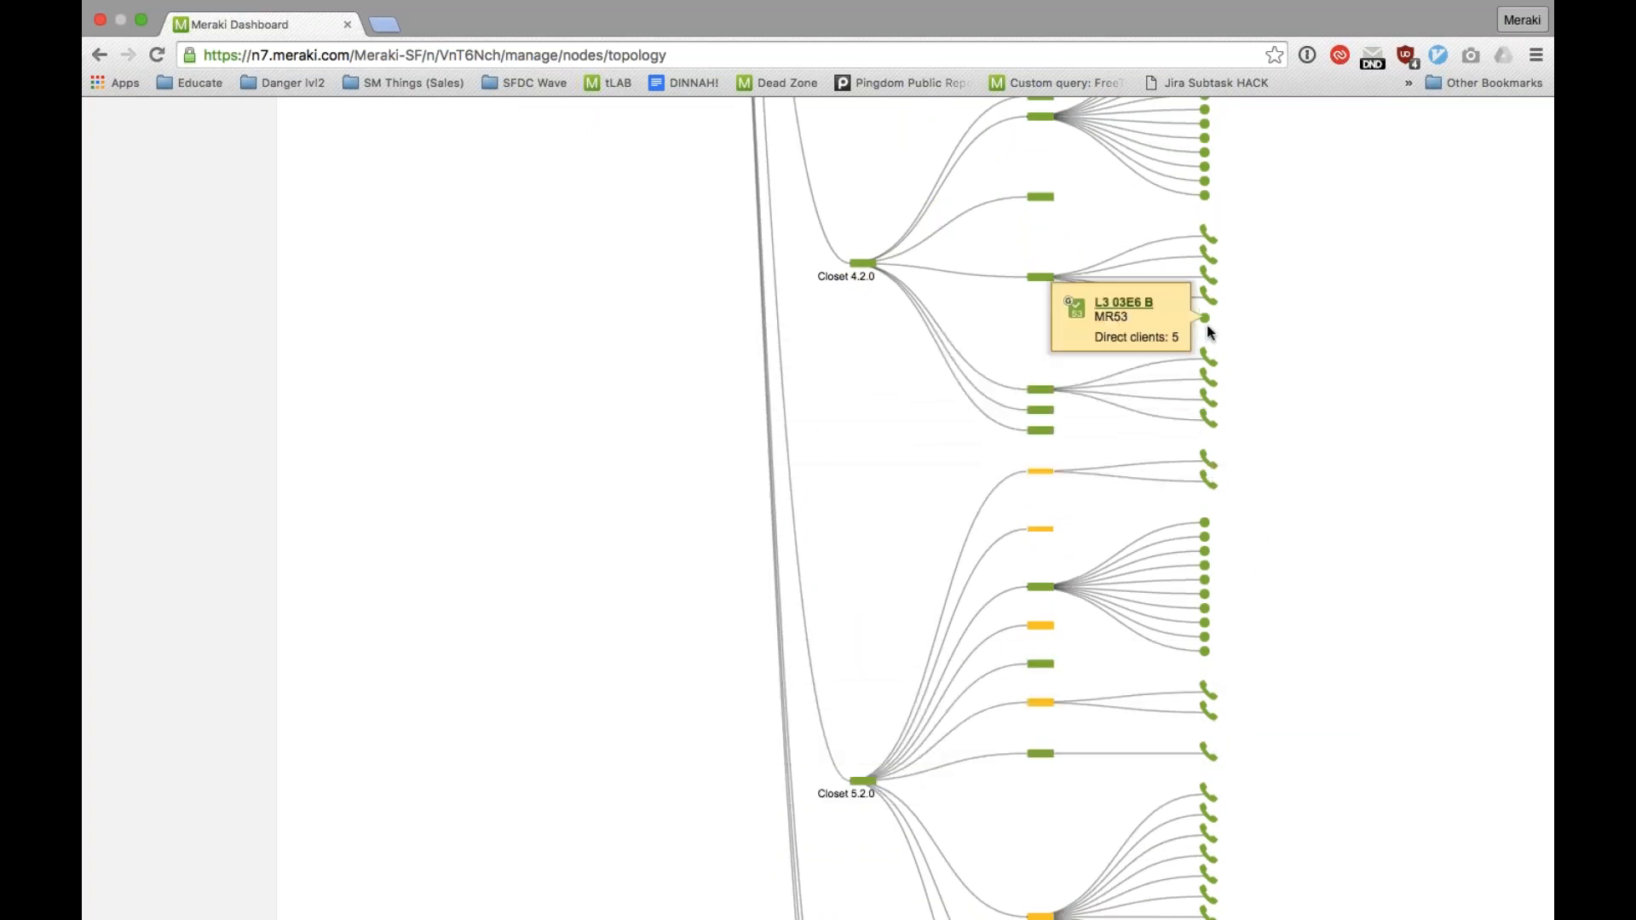
{"action": "mouse_move", "coordinate": [1212, 258]}
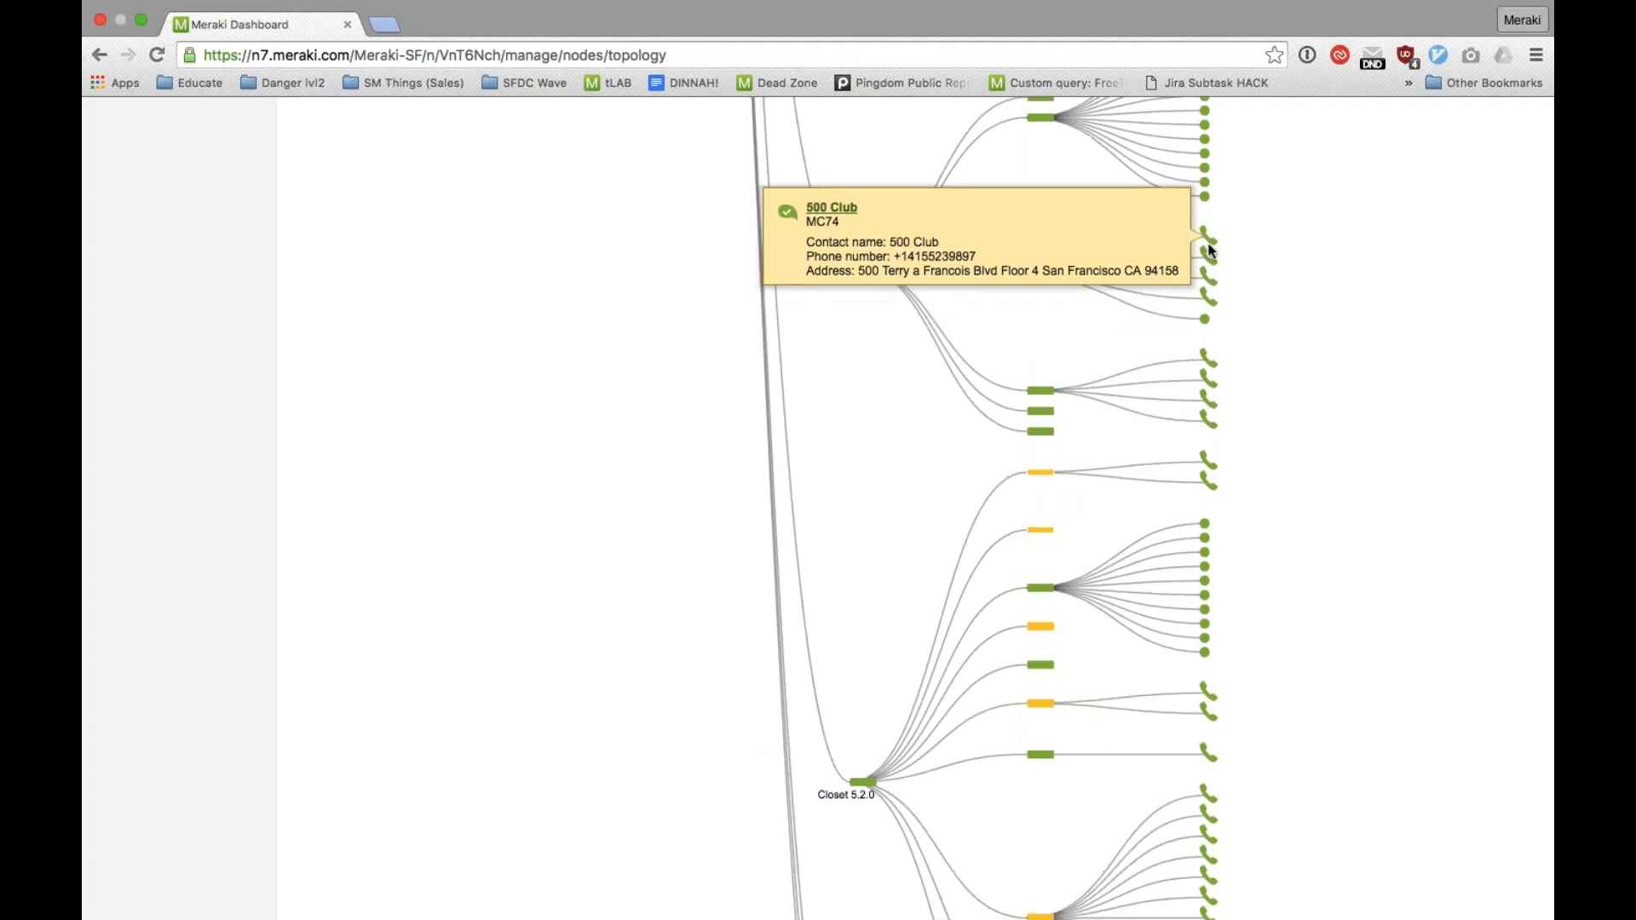
Step: Open the wireless SSID configuration overview and display the settings of all 15 SSIDs
{"action": "scroll", "coordinate": [1211, 250], "scroll_direction": "up", "scroll_amount": 15}
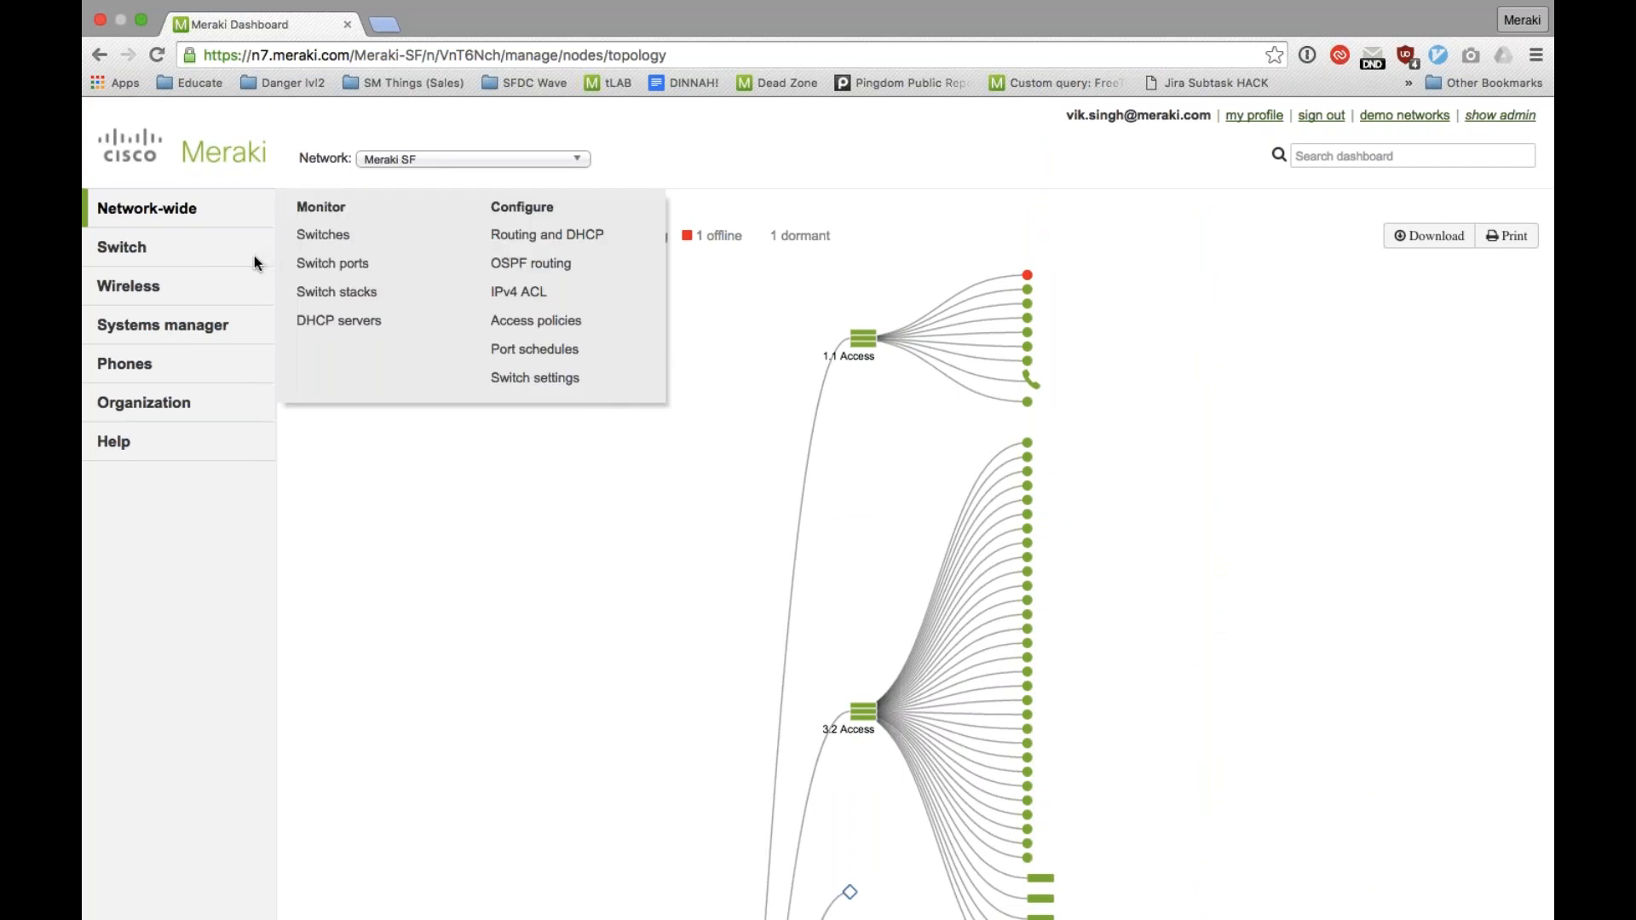
{"action": "mouse_move", "coordinate": [230, 287]}
{"action": "left_click", "coordinate": [550, 241]}
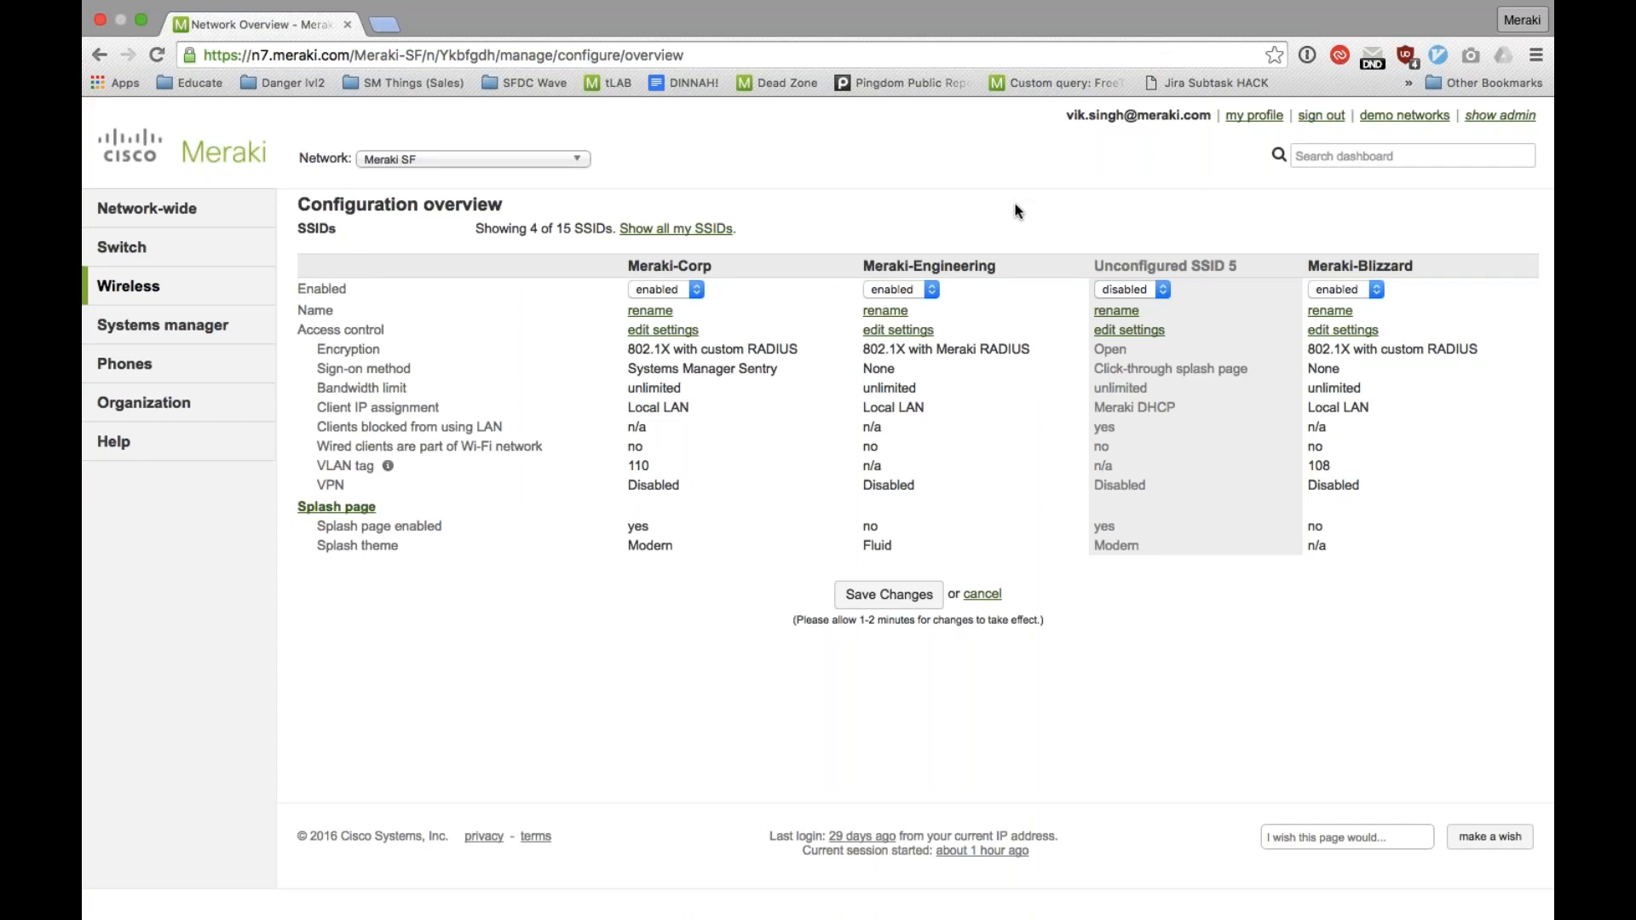
{"action": "left_click", "coordinate": [679, 231]}
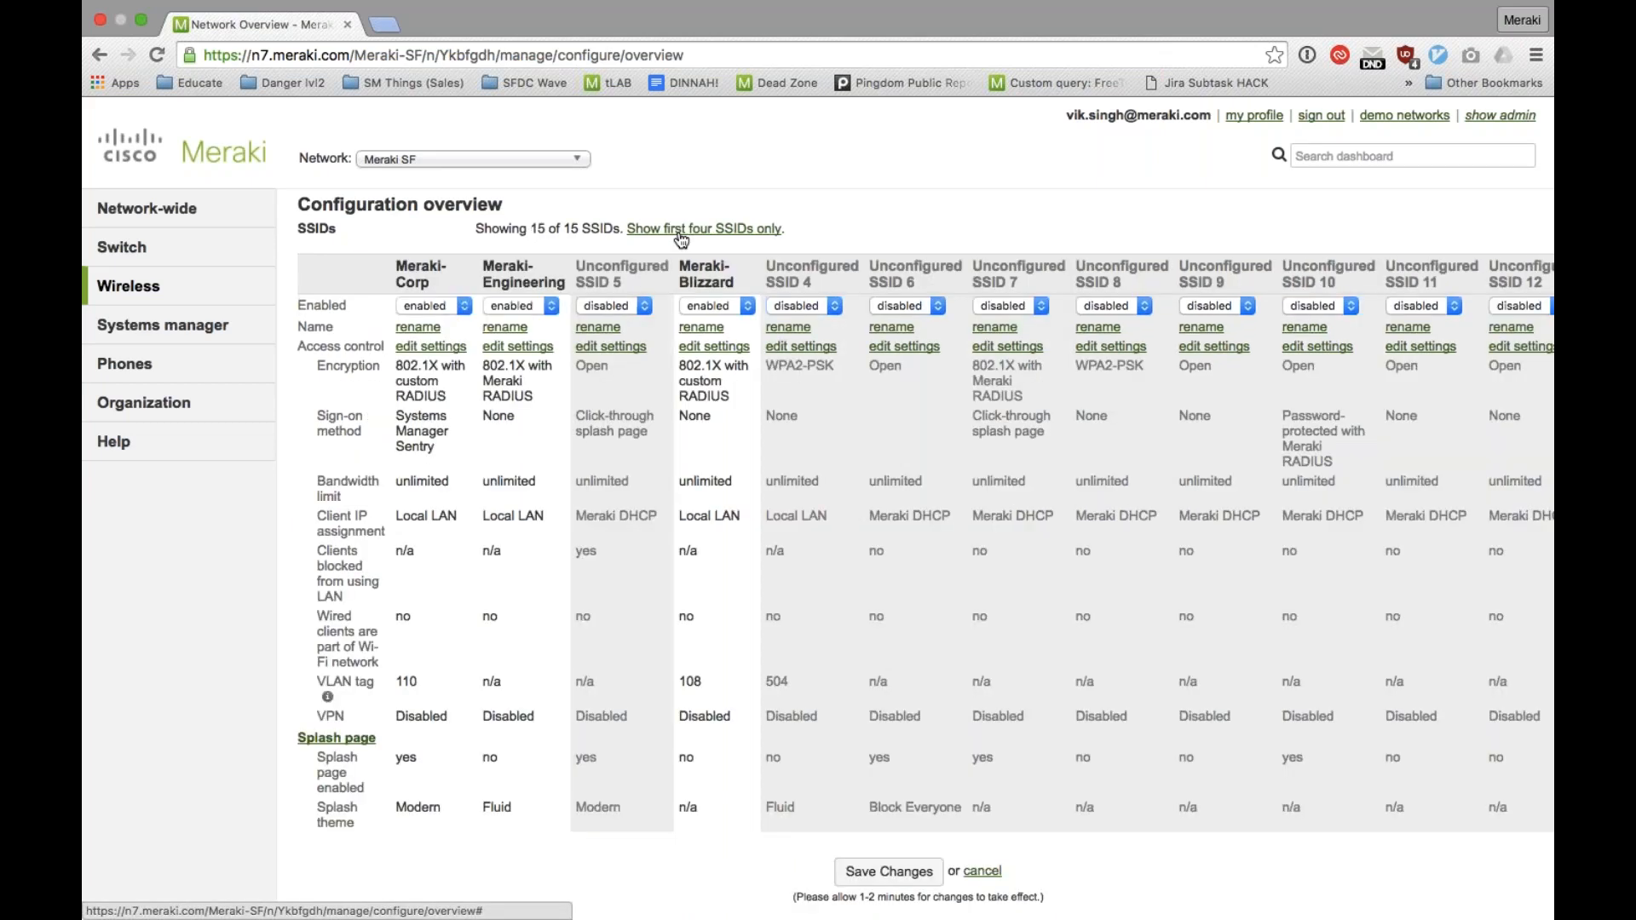
{"action": "scroll", "coordinate": [818, 511], "scroll_direction": "right", "scroll_amount": 5}
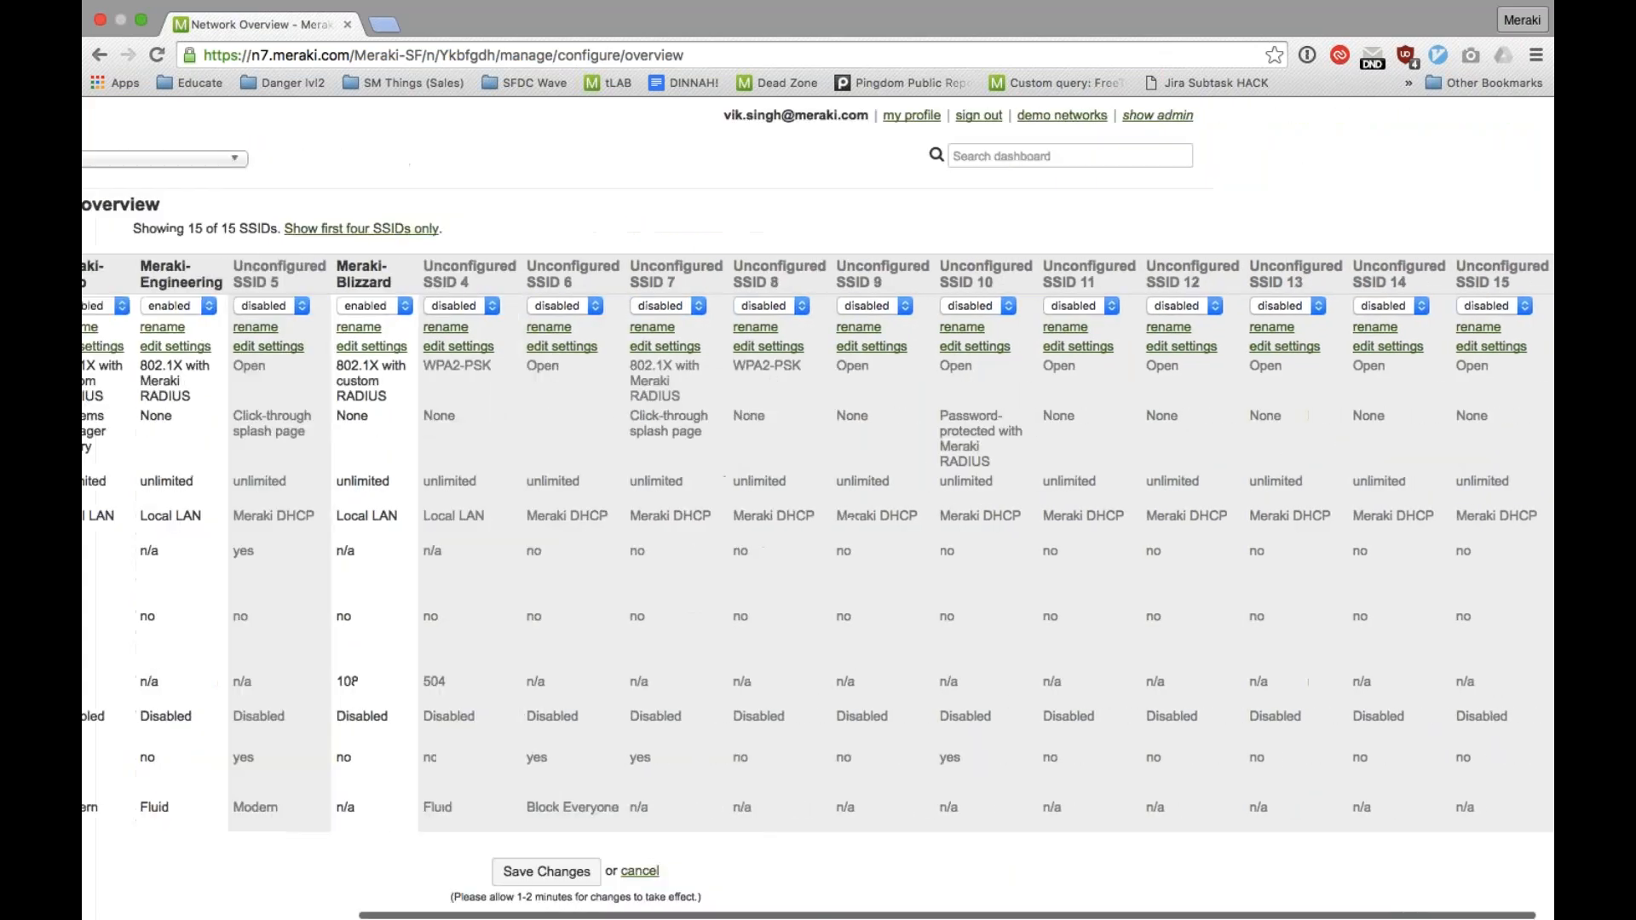
{"action": "scroll", "coordinate": [818, 512], "scroll_direction": "left", "scroll_amount": 5}
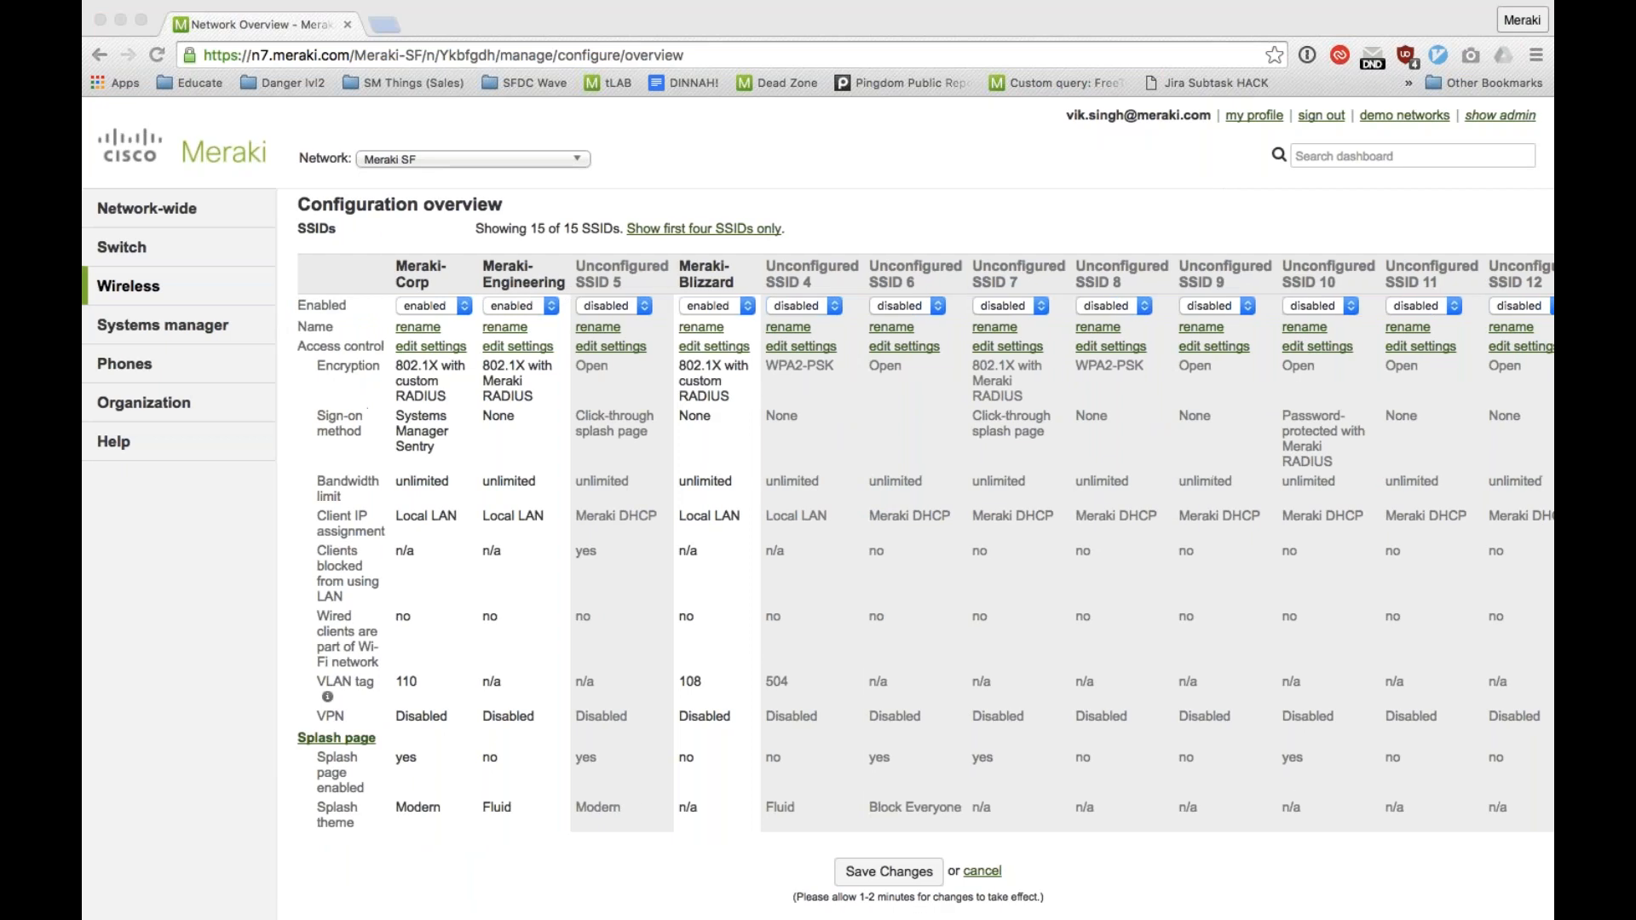
Step: Limit the configuration overview to the first four SSIDs and open the access control settings of Meraki-Corp
{"action": "left_click", "coordinate": [673, 232]}
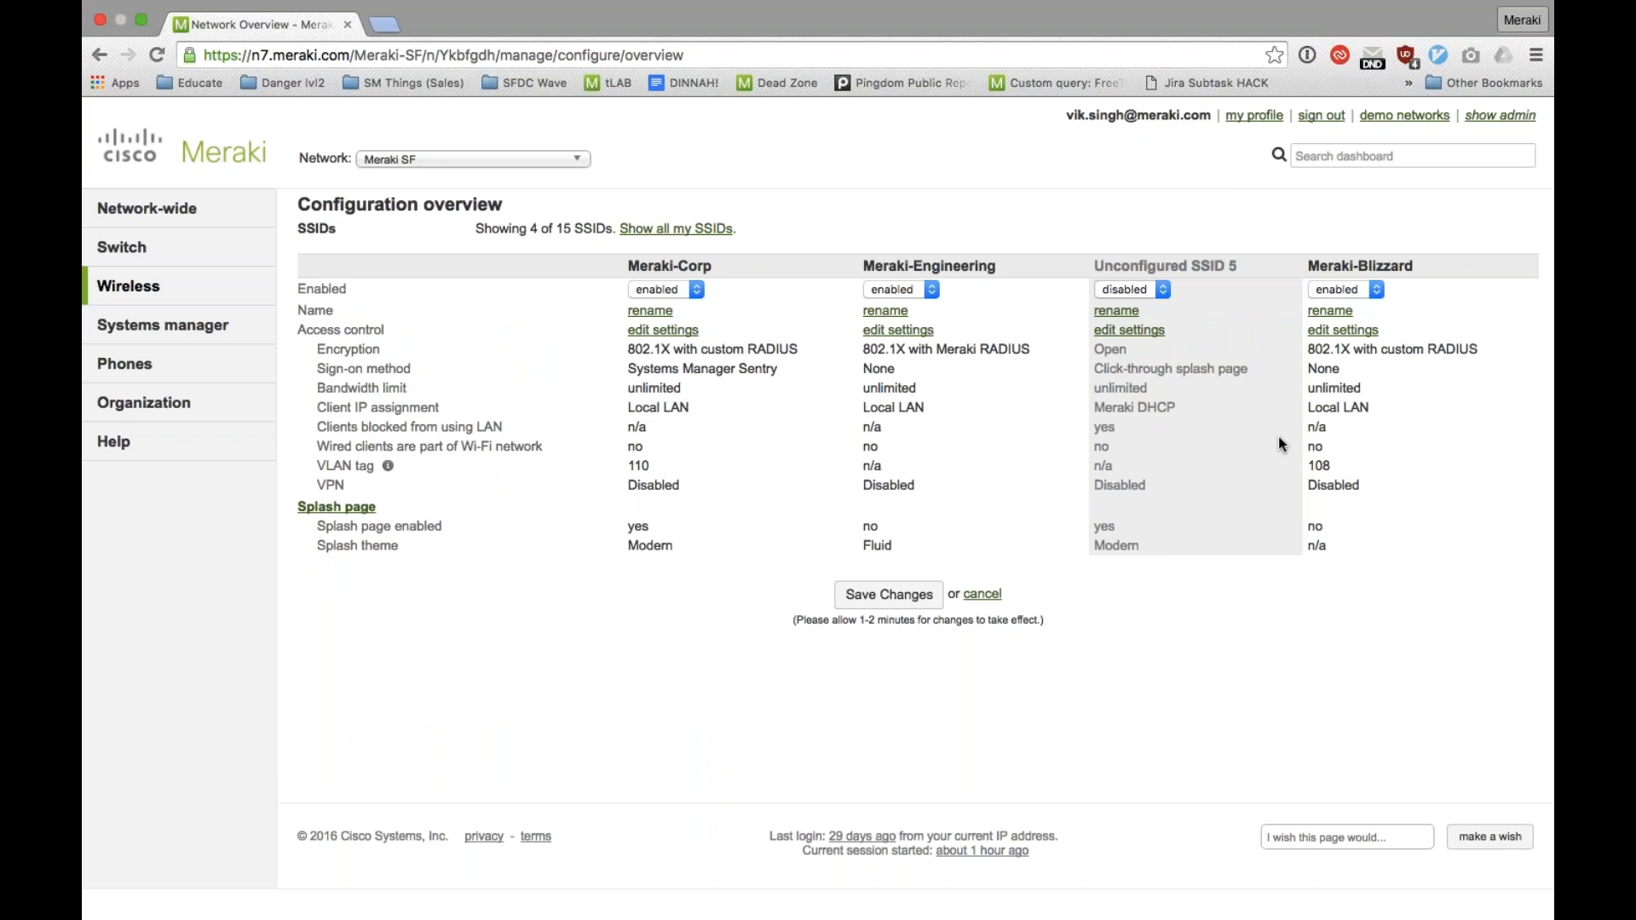
{"action": "mouse_move", "coordinate": [244, 331]}
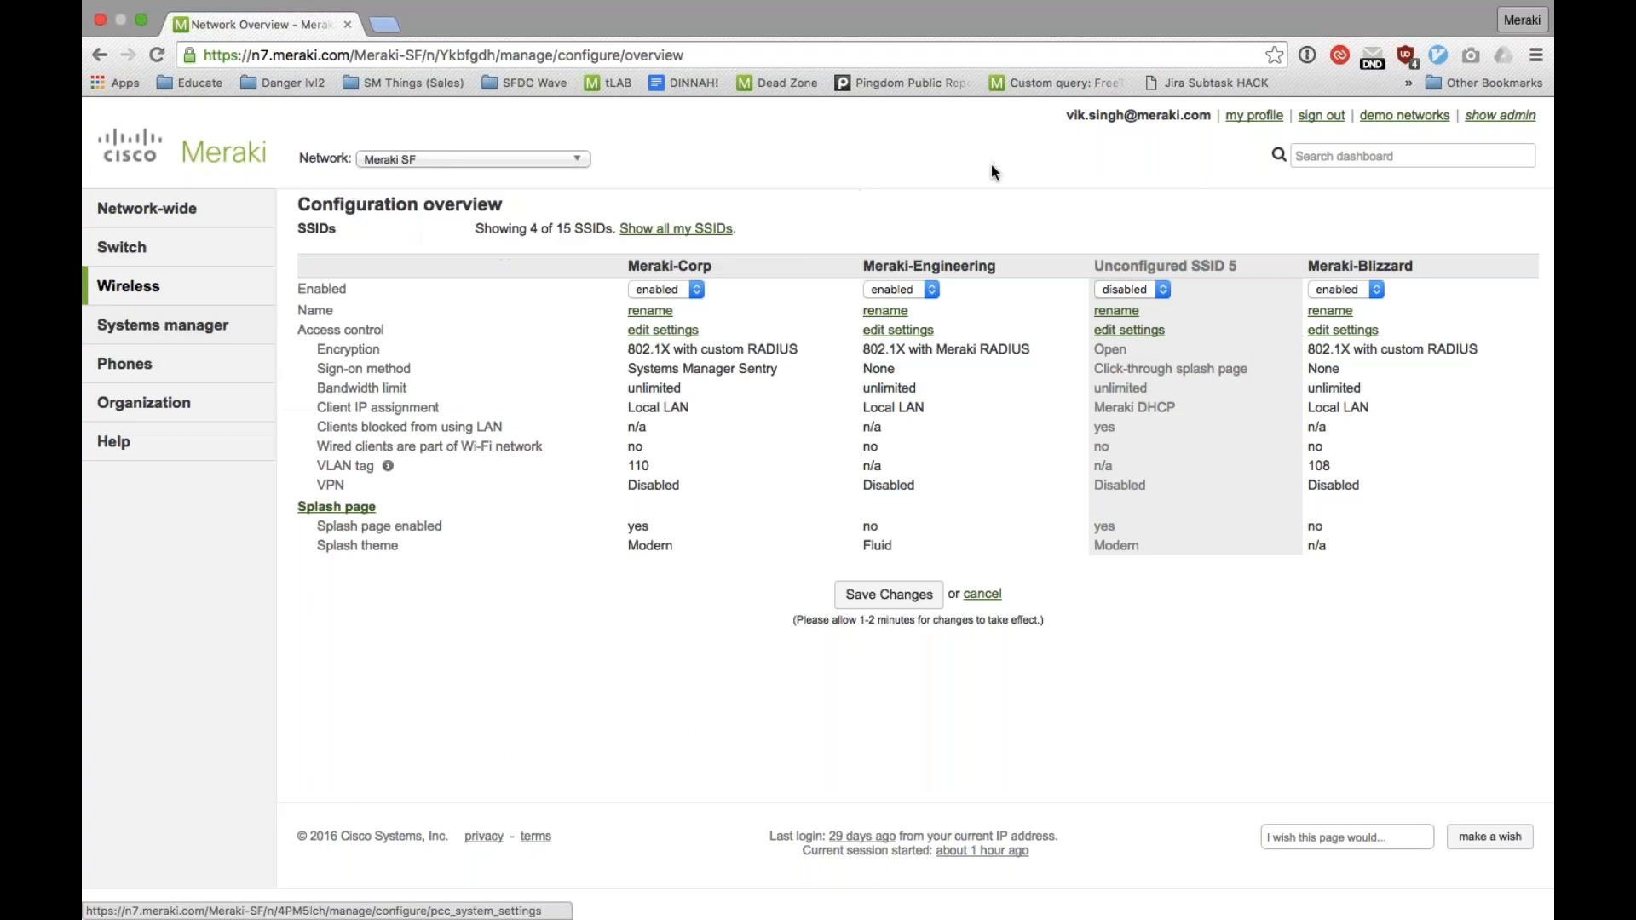
{"action": "left_click", "coordinate": [678, 336]}
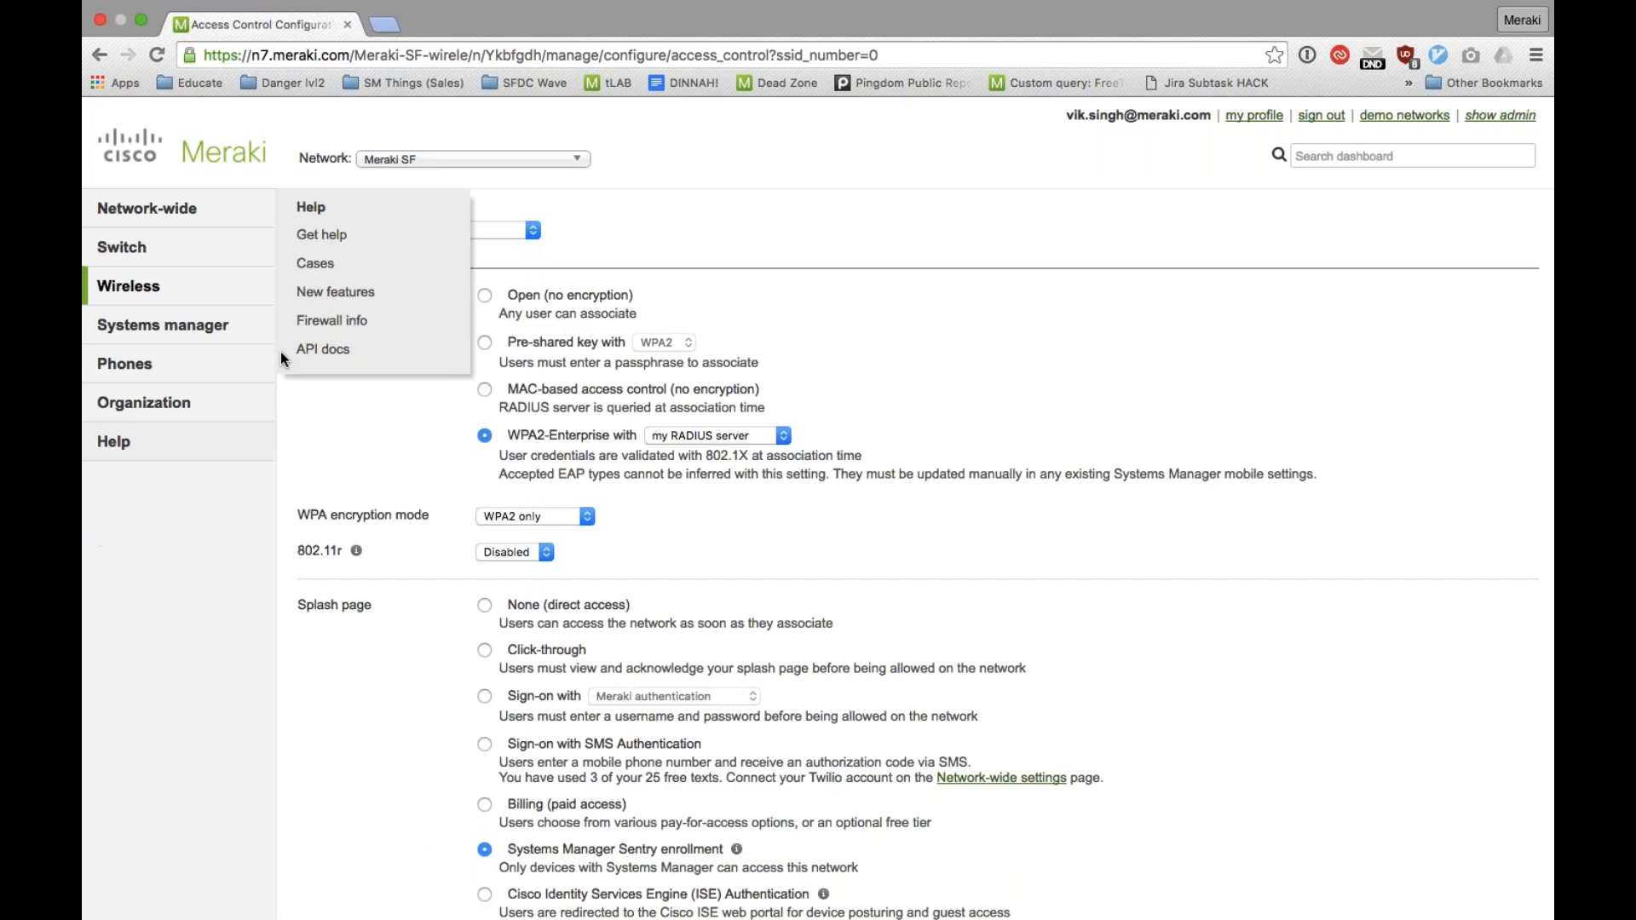
Step: Check the WPA2-Enterprise authentication choices, try the pre-shared key association requirement and restore WPA2-Enterprise with my RADIUS server
{"action": "left_click", "coordinate": [757, 436]}
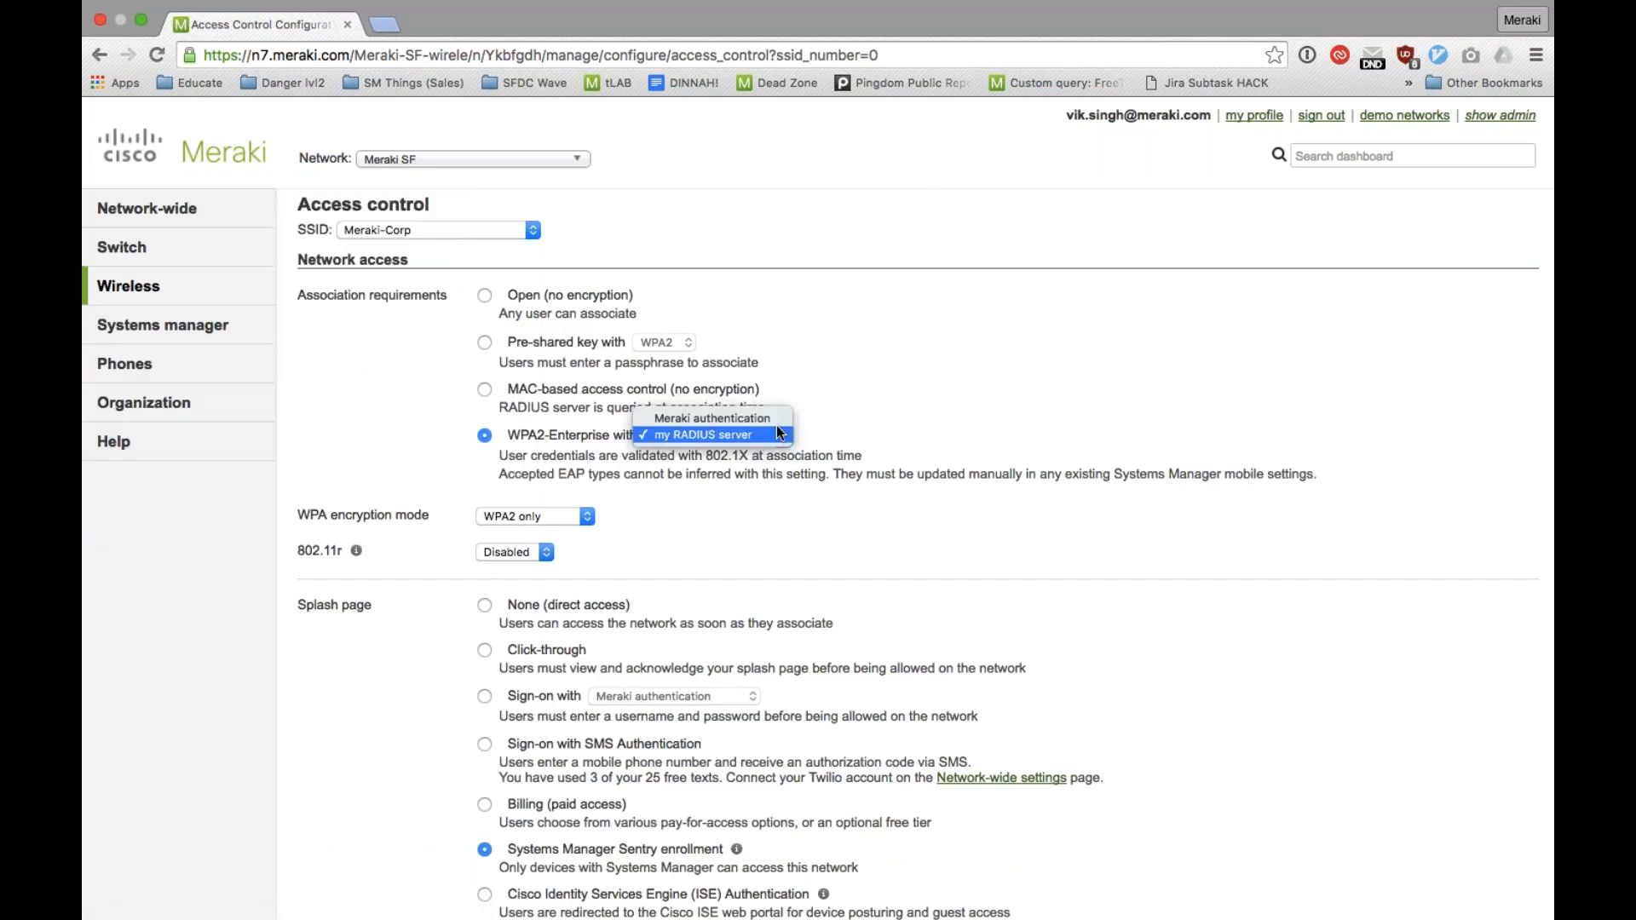
{"action": "left_click", "coordinate": [941, 415]}
{"action": "left_click", "coordinate": [484, 342]}
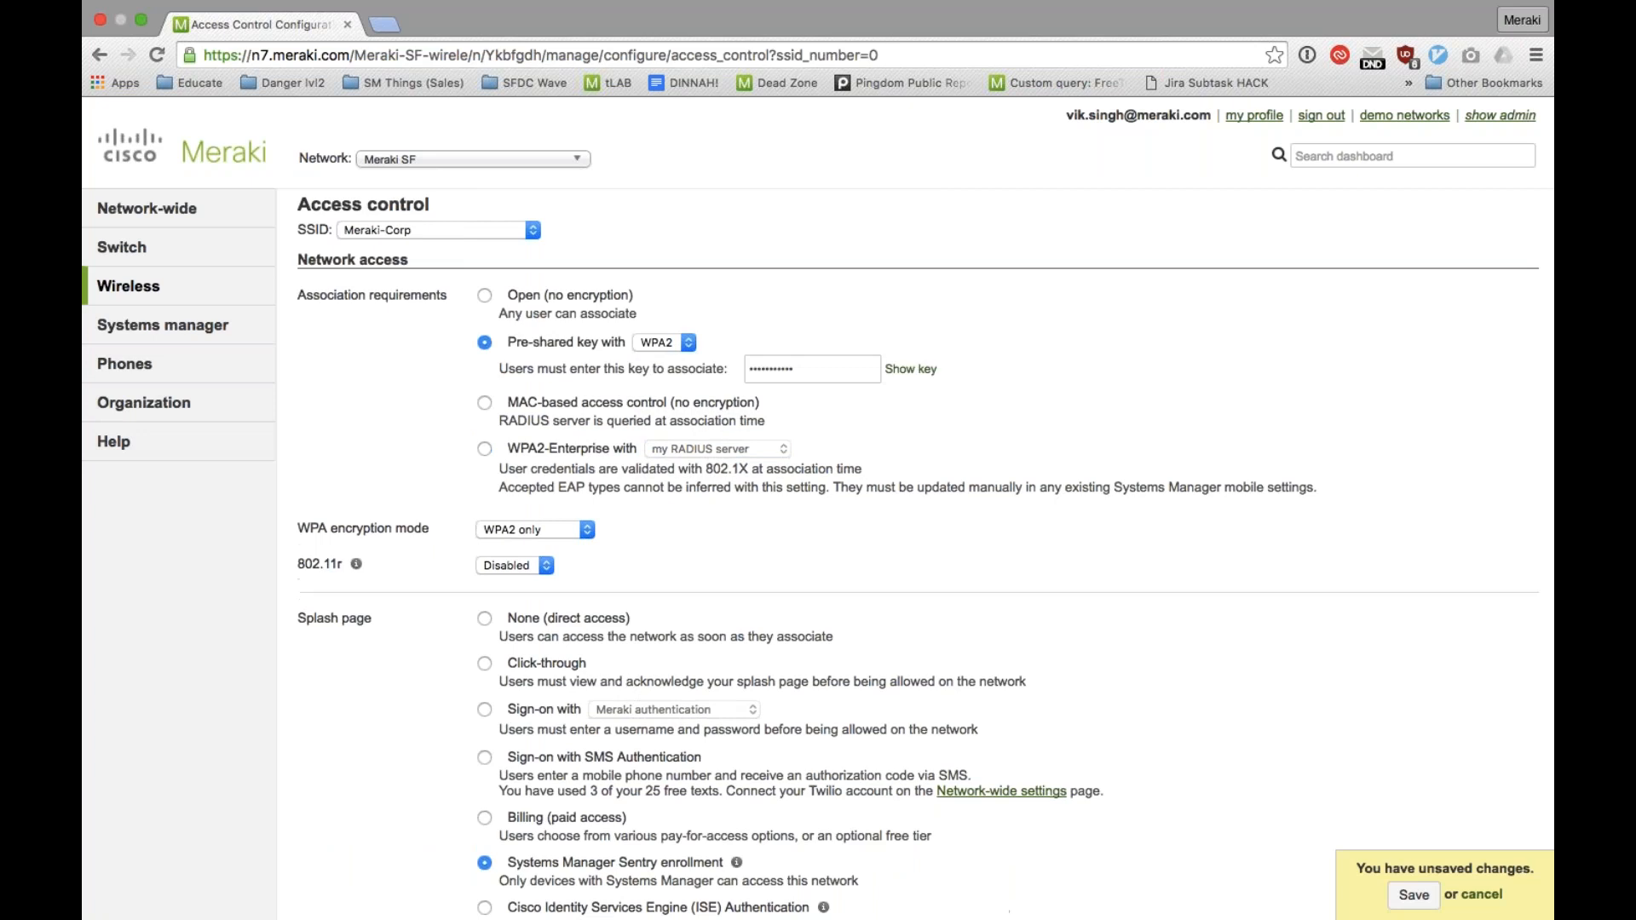
{"action": "left_click", "coordinate": [514, 450]}
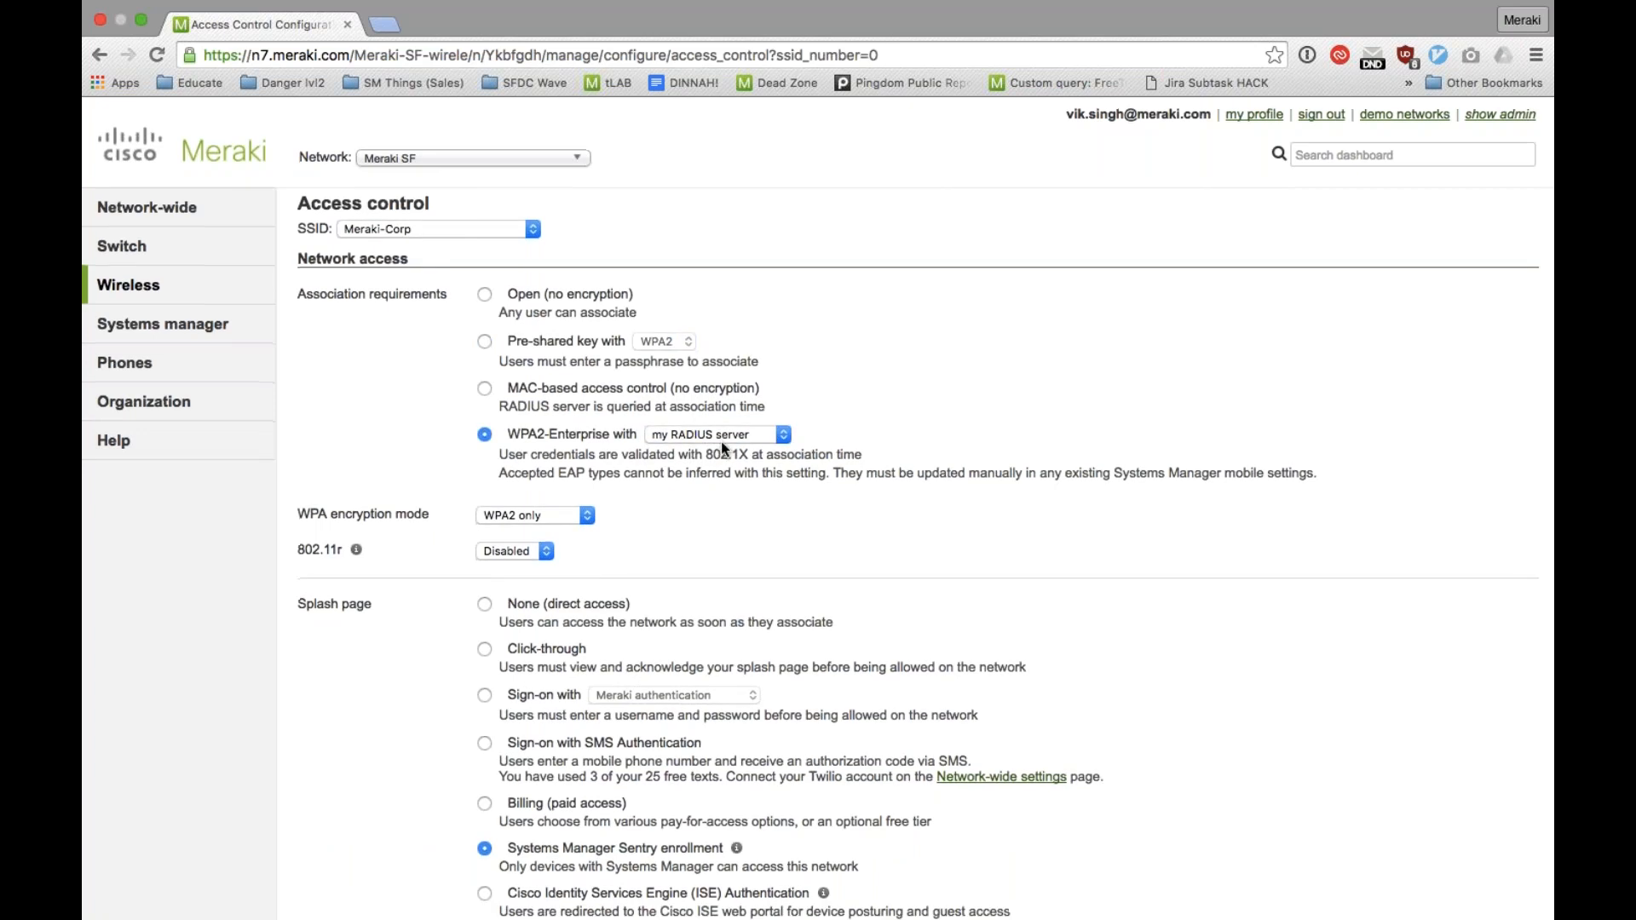
Step: Examine Meraki-Corp's splash page options, including Systems Manager Sentry enrollment, and its RADIUS server settings
{"action": "scroll", "coordinate": [721, 441], "scroll_direction": "down", "scroll_amount": 3}
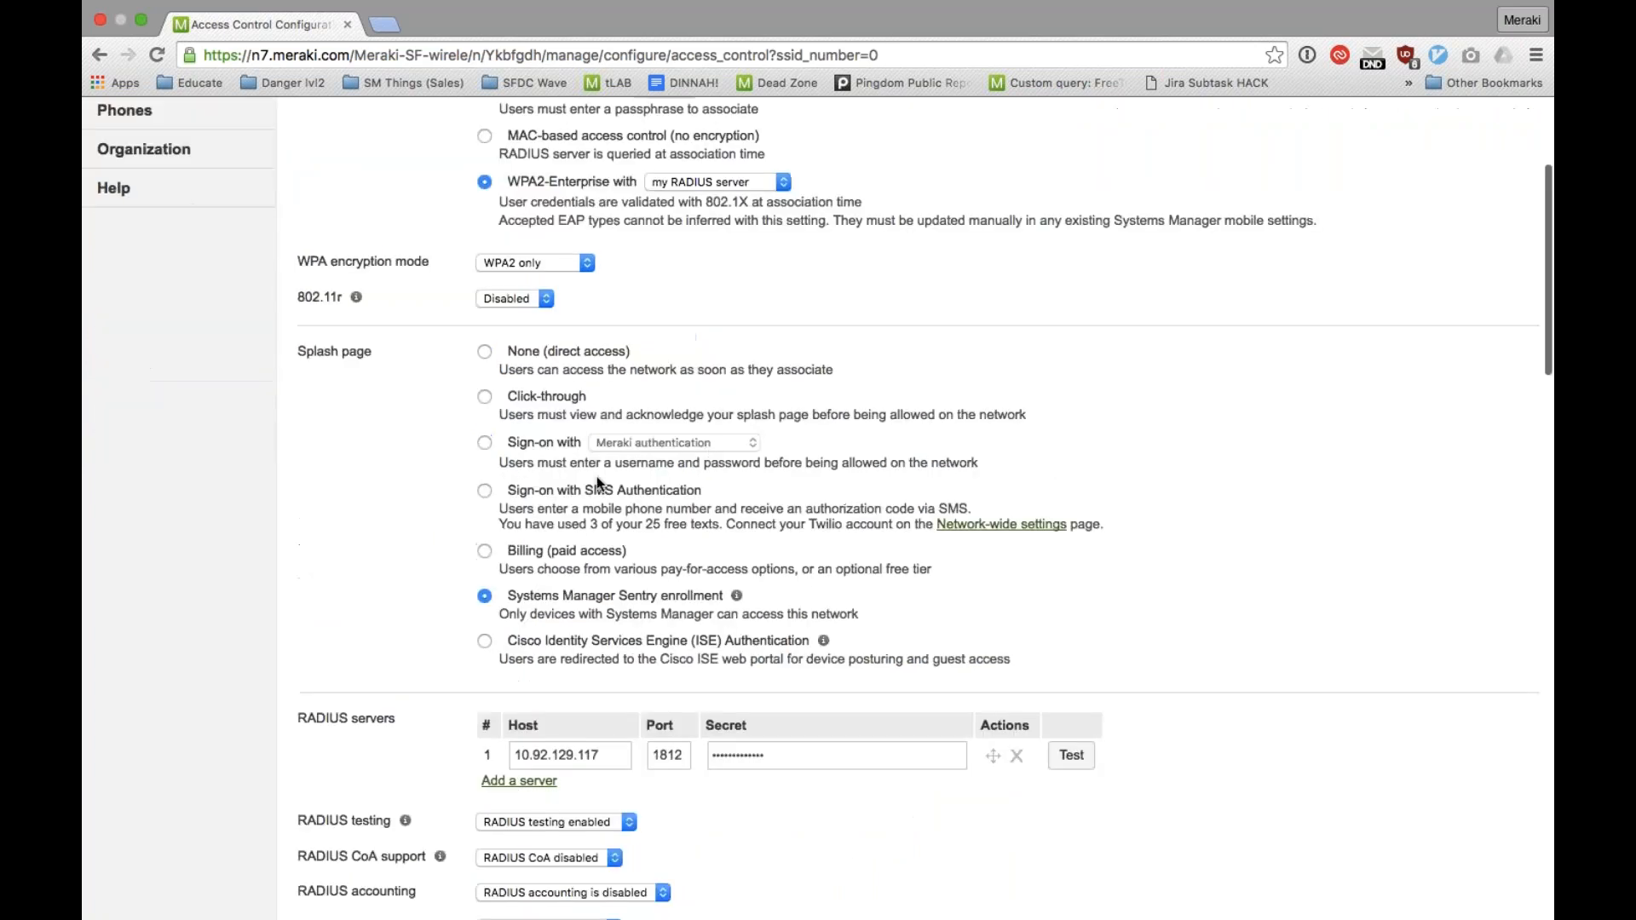
{"action": "left_click_drag", "start_coordinate": [509, 599], "coordinate": [726, 600]}
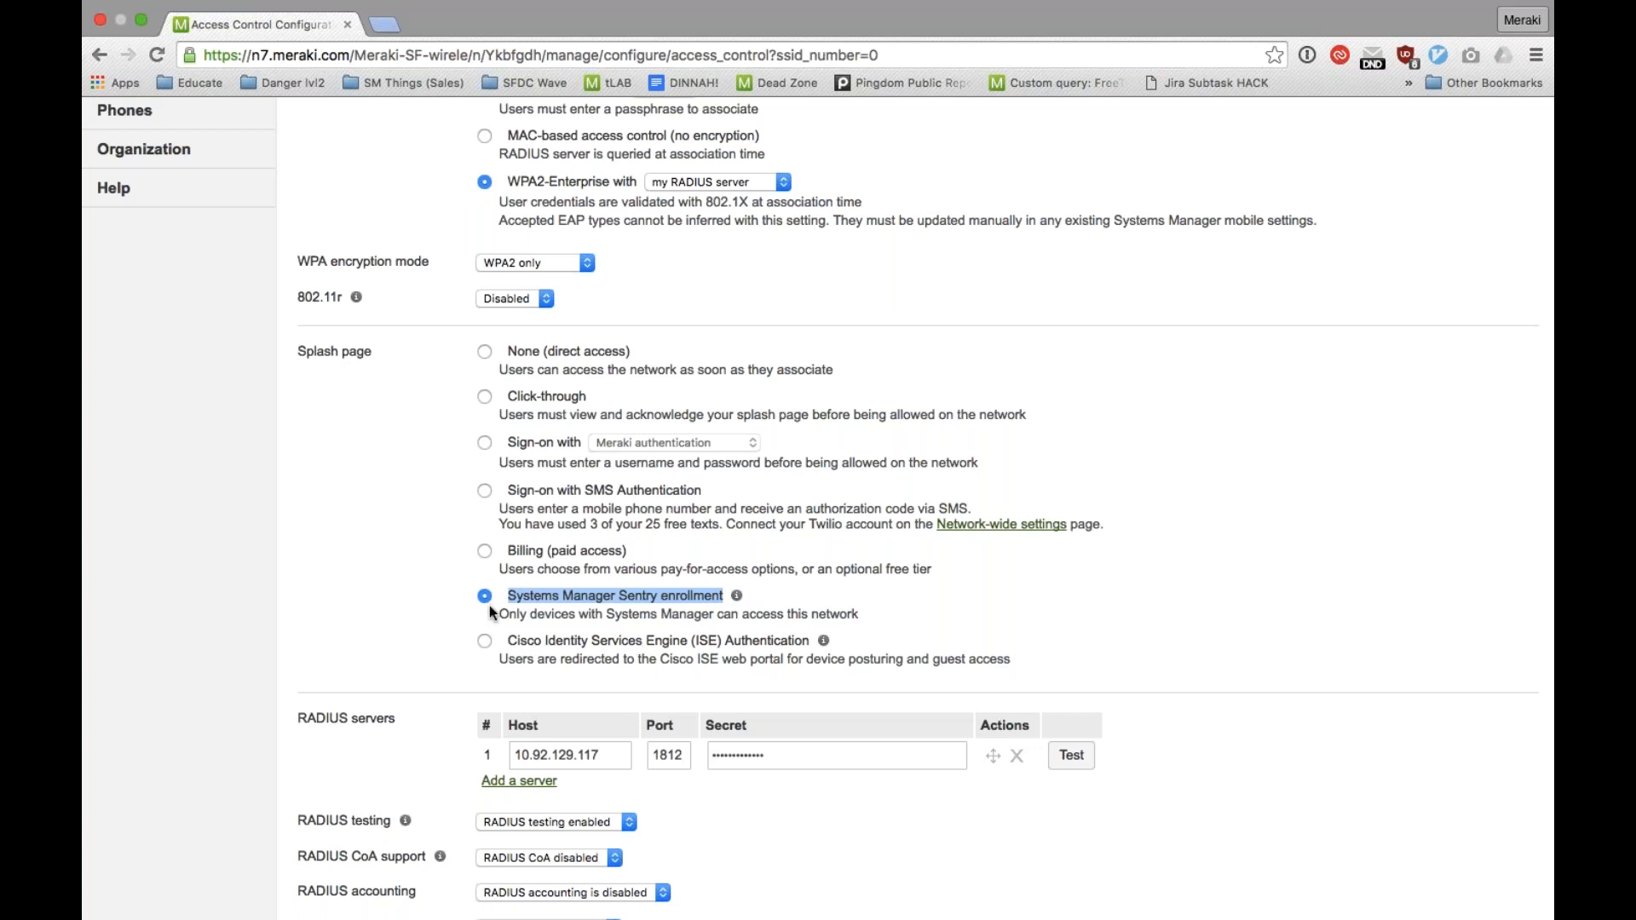
{"action": "scroll", "coordinate": [813, 373], "scroll_direction": "down", "scroll_amount": 1}
{"action": "scroll", "coordinate": [813, 373], "scroll_direction": "down", "scroll_amount": 10}
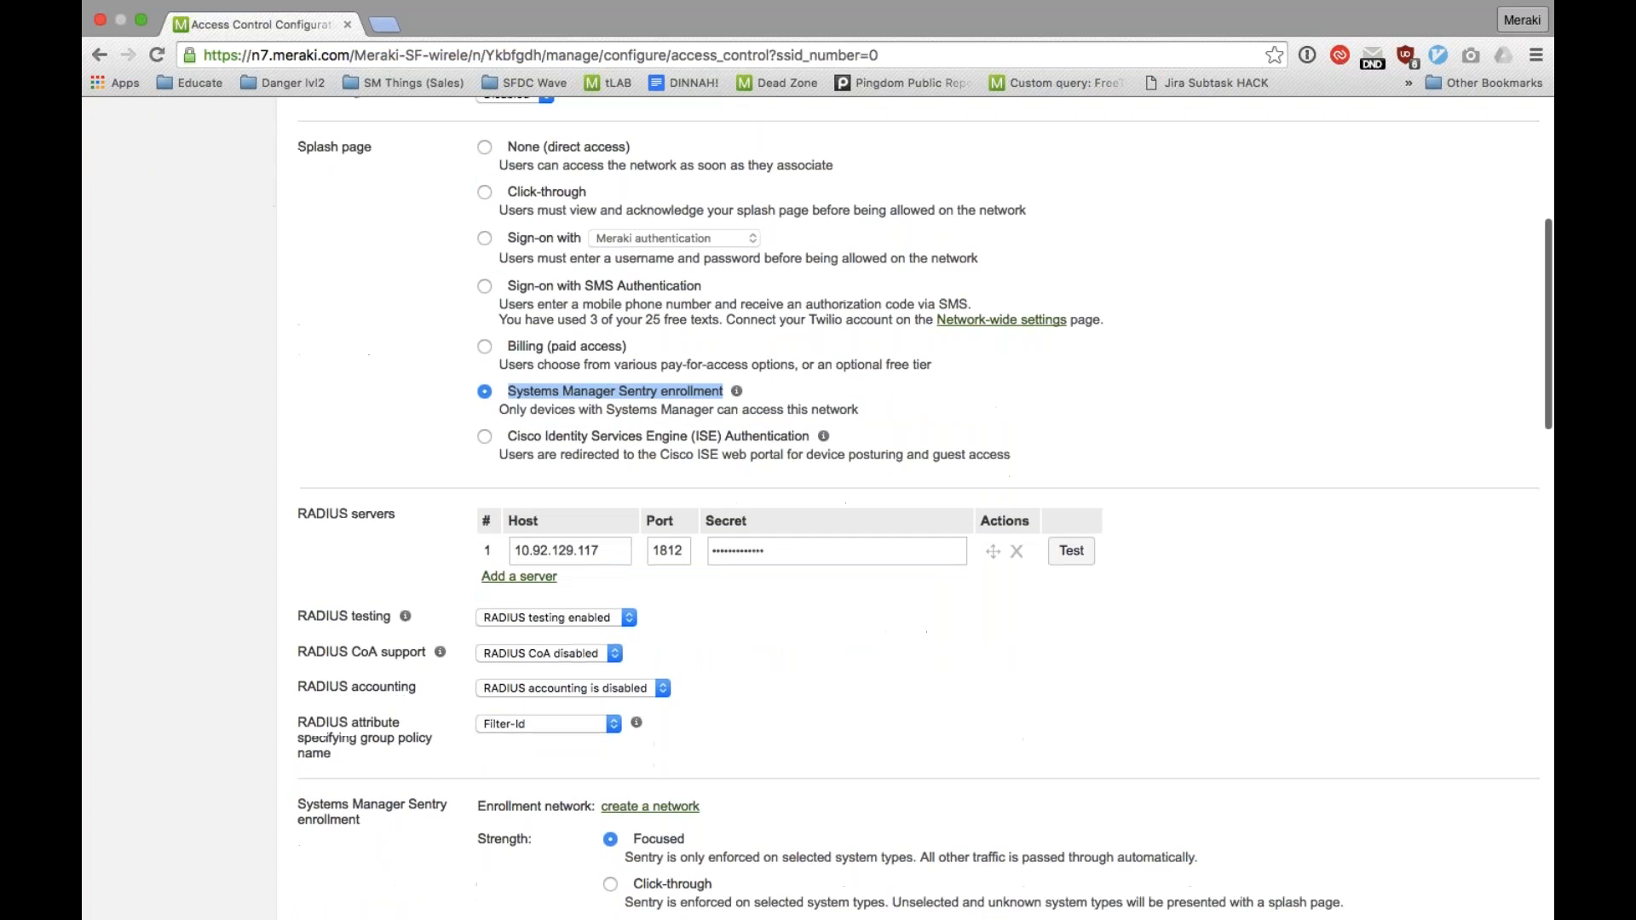
Step: Examine Meraki-Corp's walled garden, client IP assignment, VLAN tagging, Bonjour forwarding and wireless band settings
{"action": "scroll", "coordinate": [1063, 208], "scroll_direction": "down", "scroll_amount": 15}
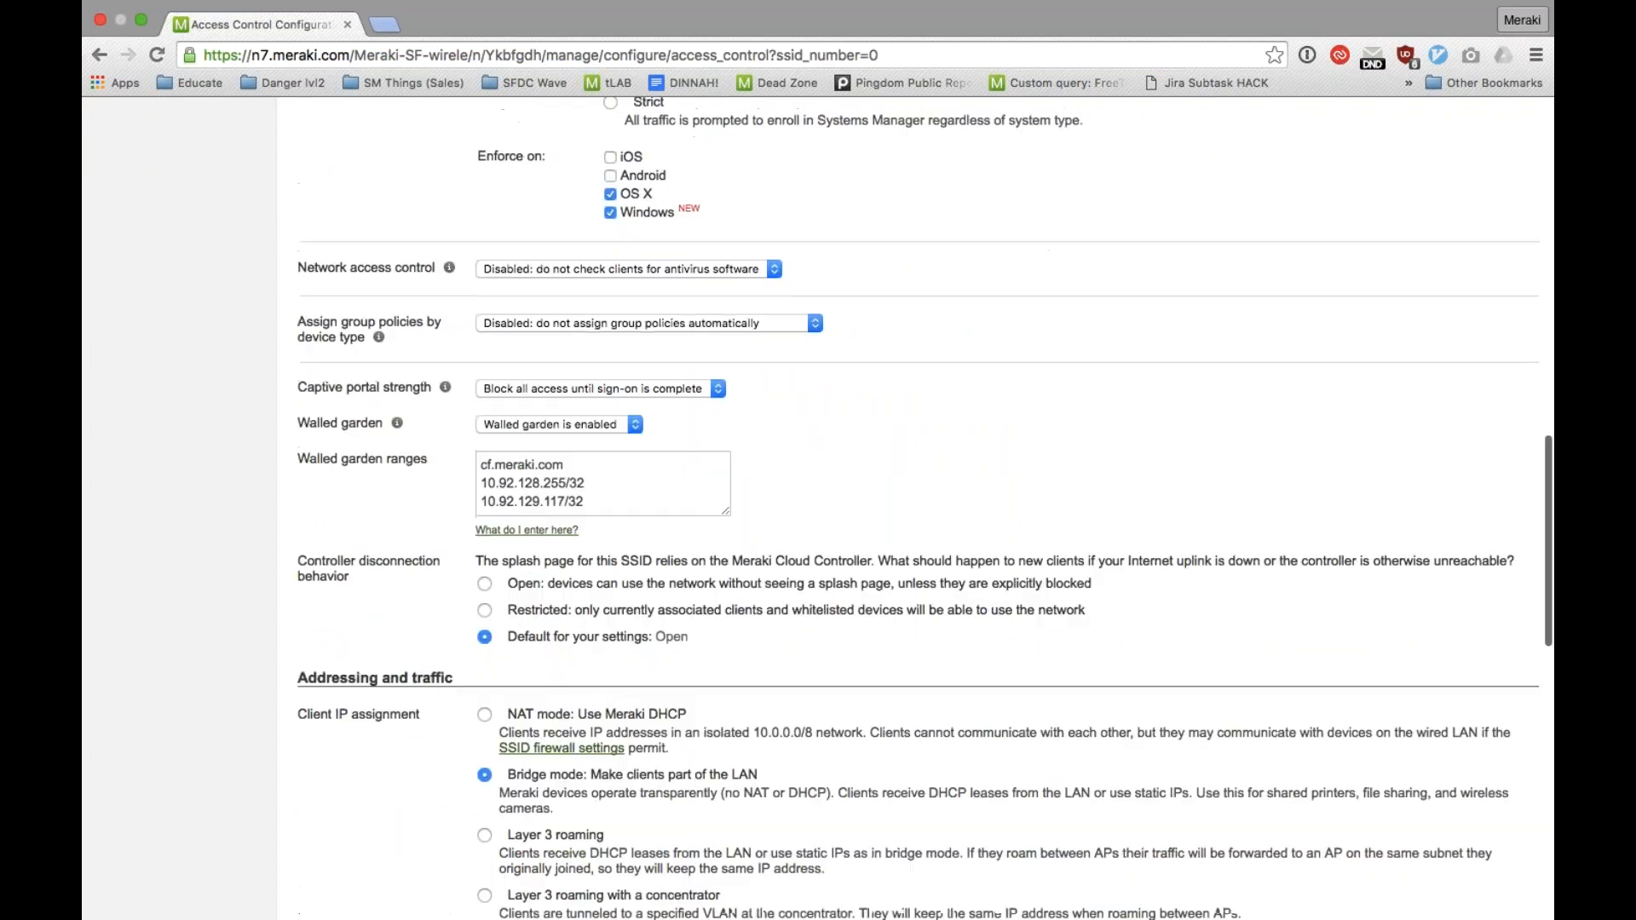
{"action": "scroll", "coordinate": [1063, 208], "scroll_direction": "down", "scroll_amount": 2}
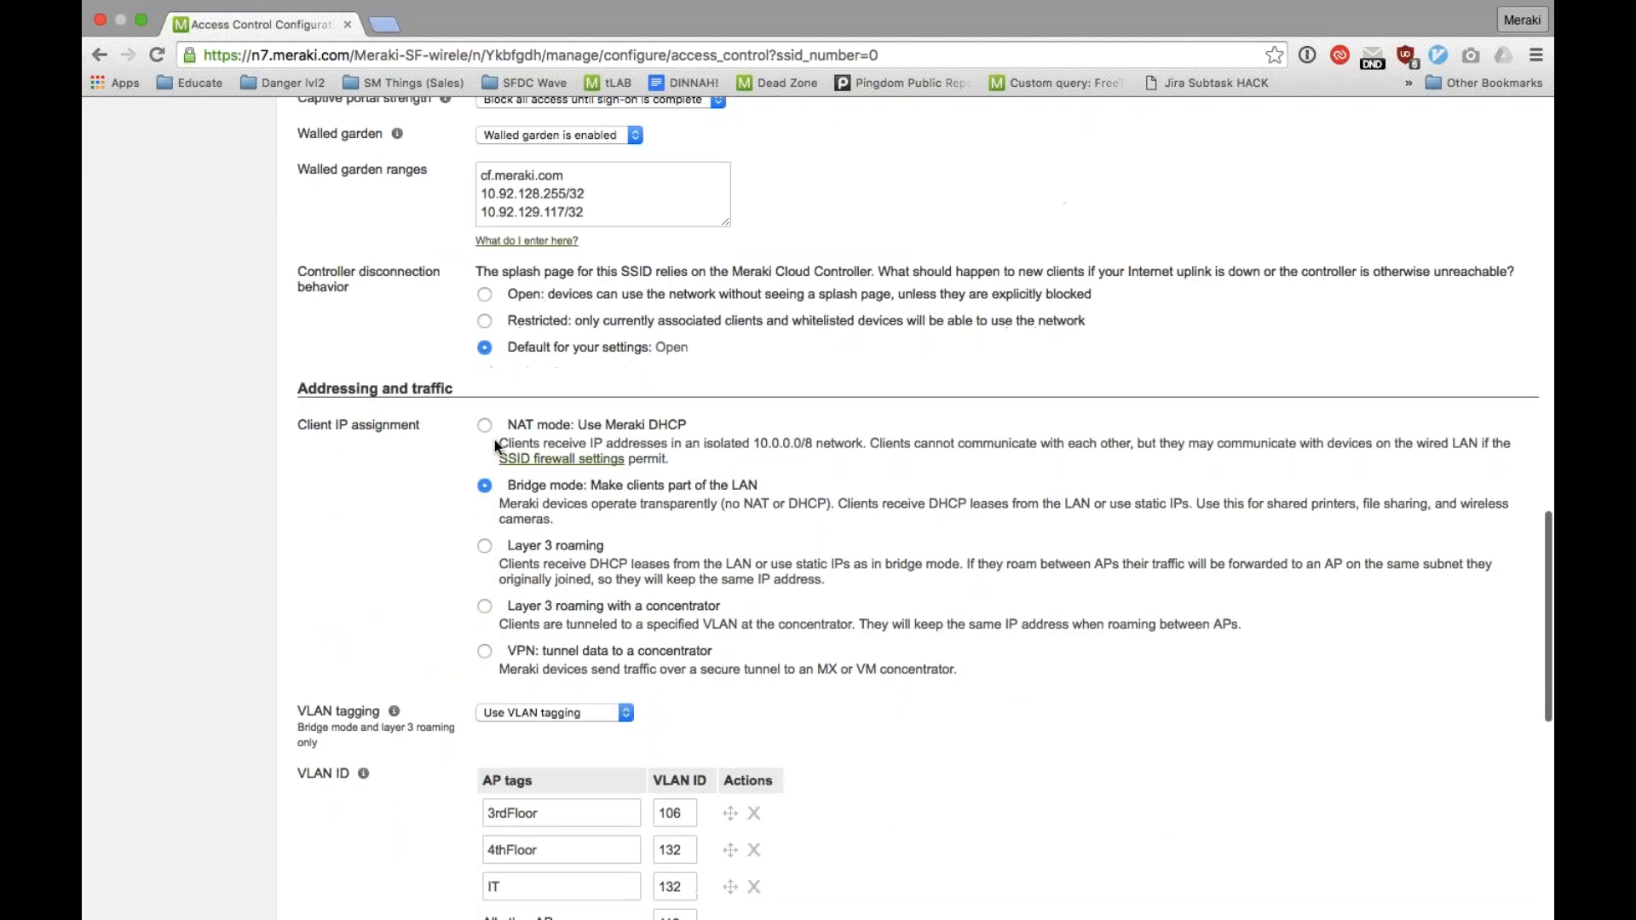
{"action": "scroll", "coordinate": [495, 440], "scroll_direction": "down", "scroll_amount": 5}
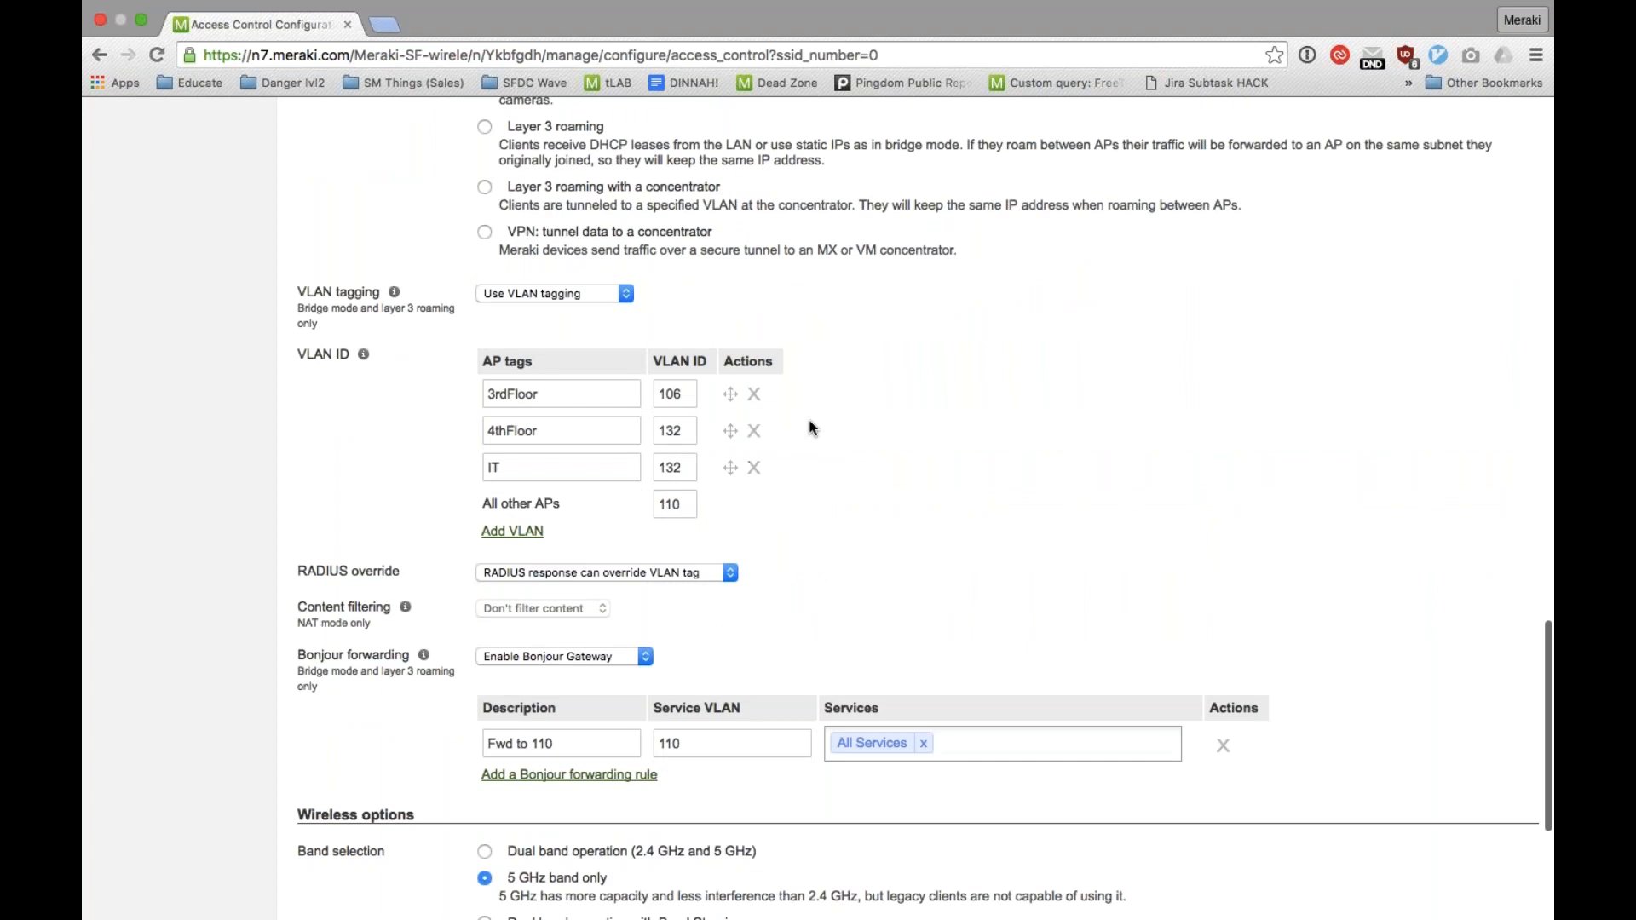
{"action": "scroll", "coordinate": [810, 428], "scroll_direction": "down", "scroll_amount": 3}
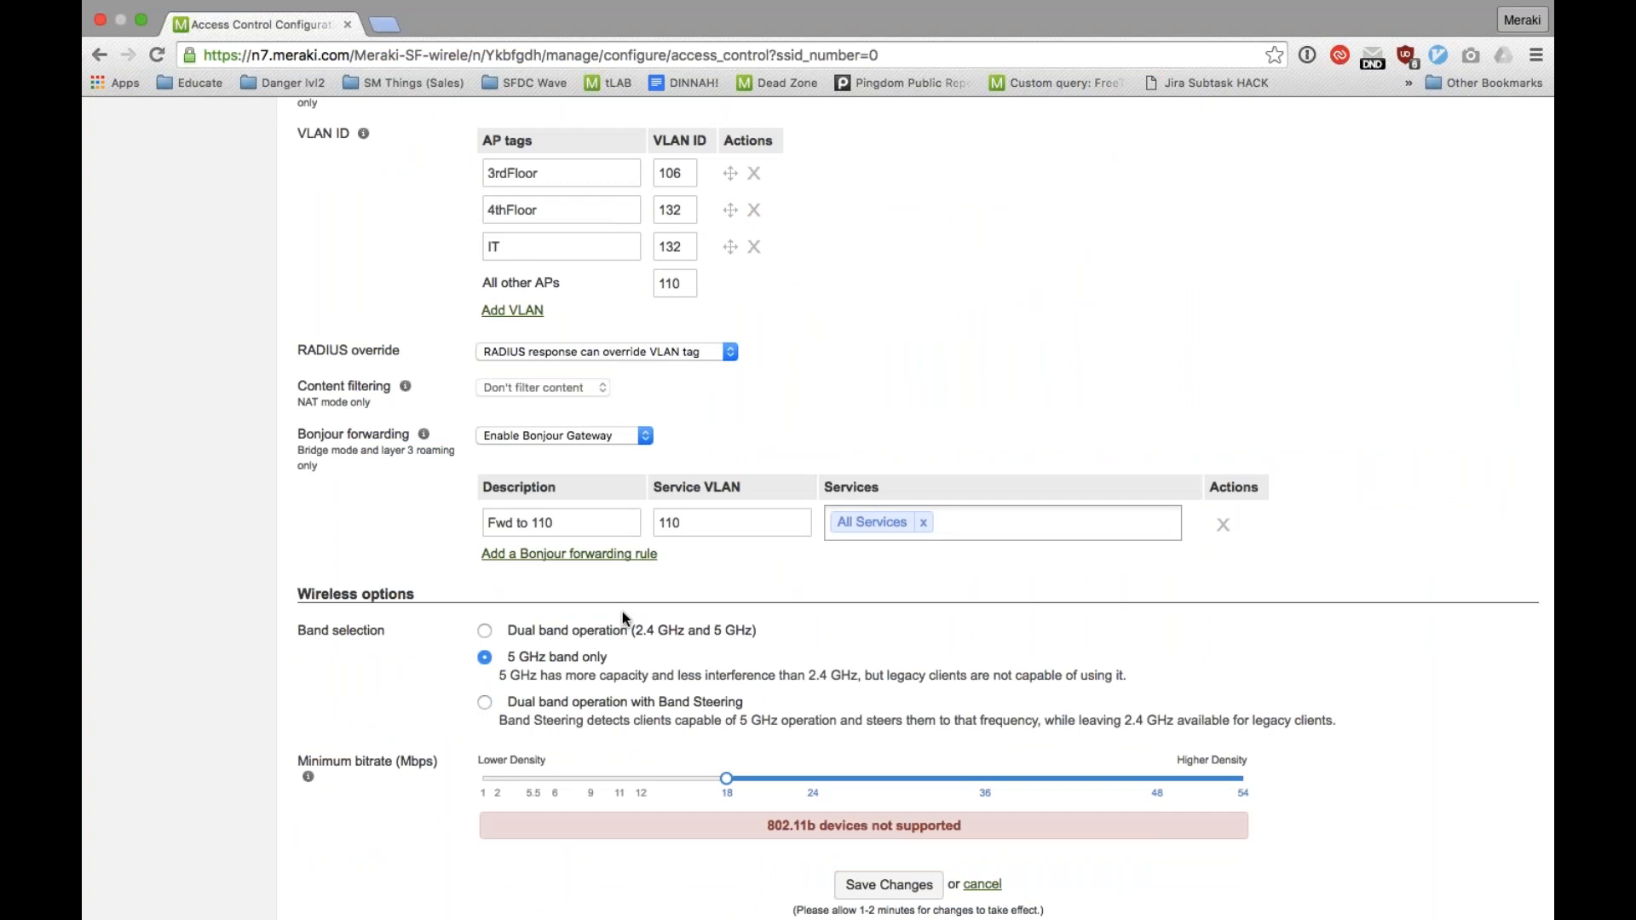
{"action": "scroll", "coordinate": [622, 611], "scroll_direction": "up", "scroll_amount": 5}
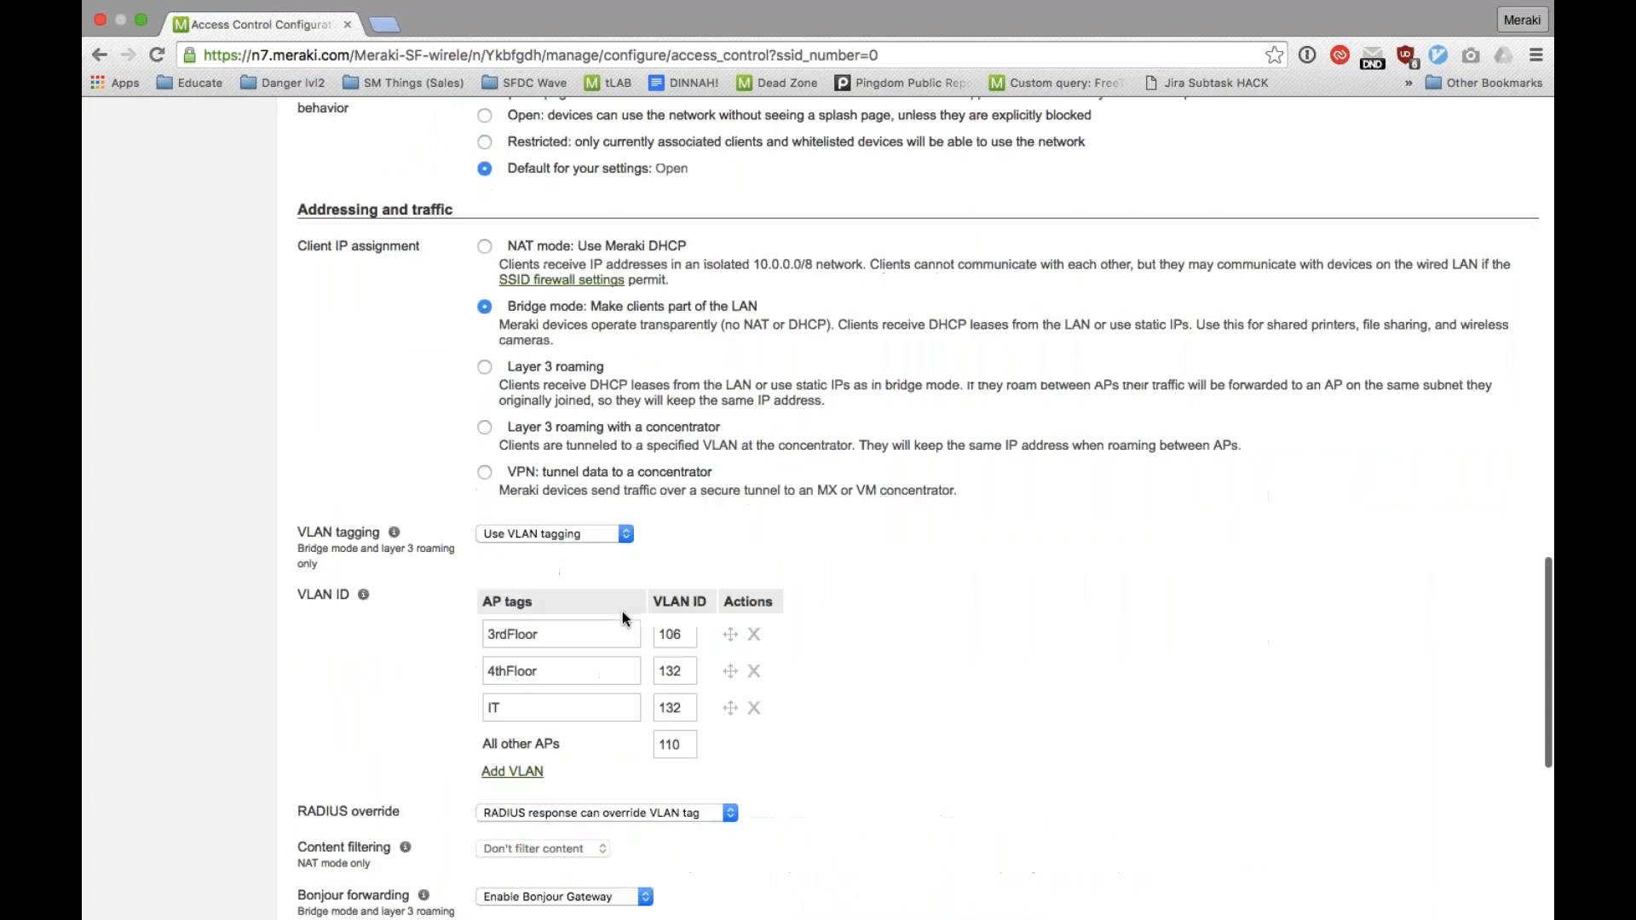
{"action": "scroll", "coordinate": [622, 611], "scroll_direction": "up", "scroll_amount": 3}
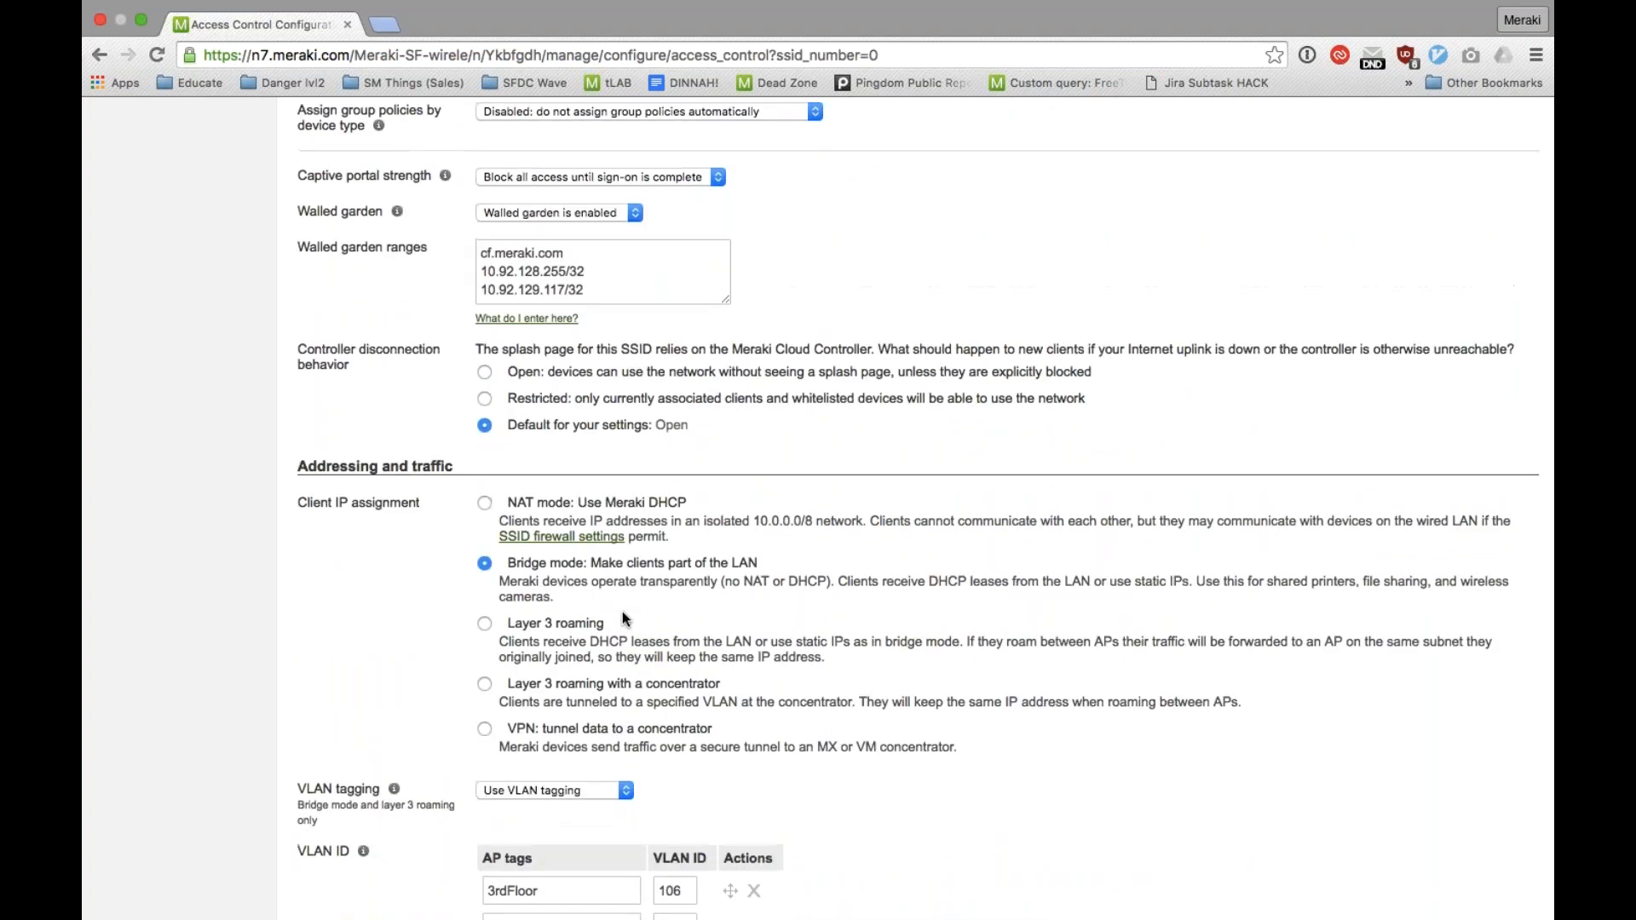
{"action": "scroll", "coordinate": [622, 619], "scroll_direction": "up", "scroll_amount": 2}
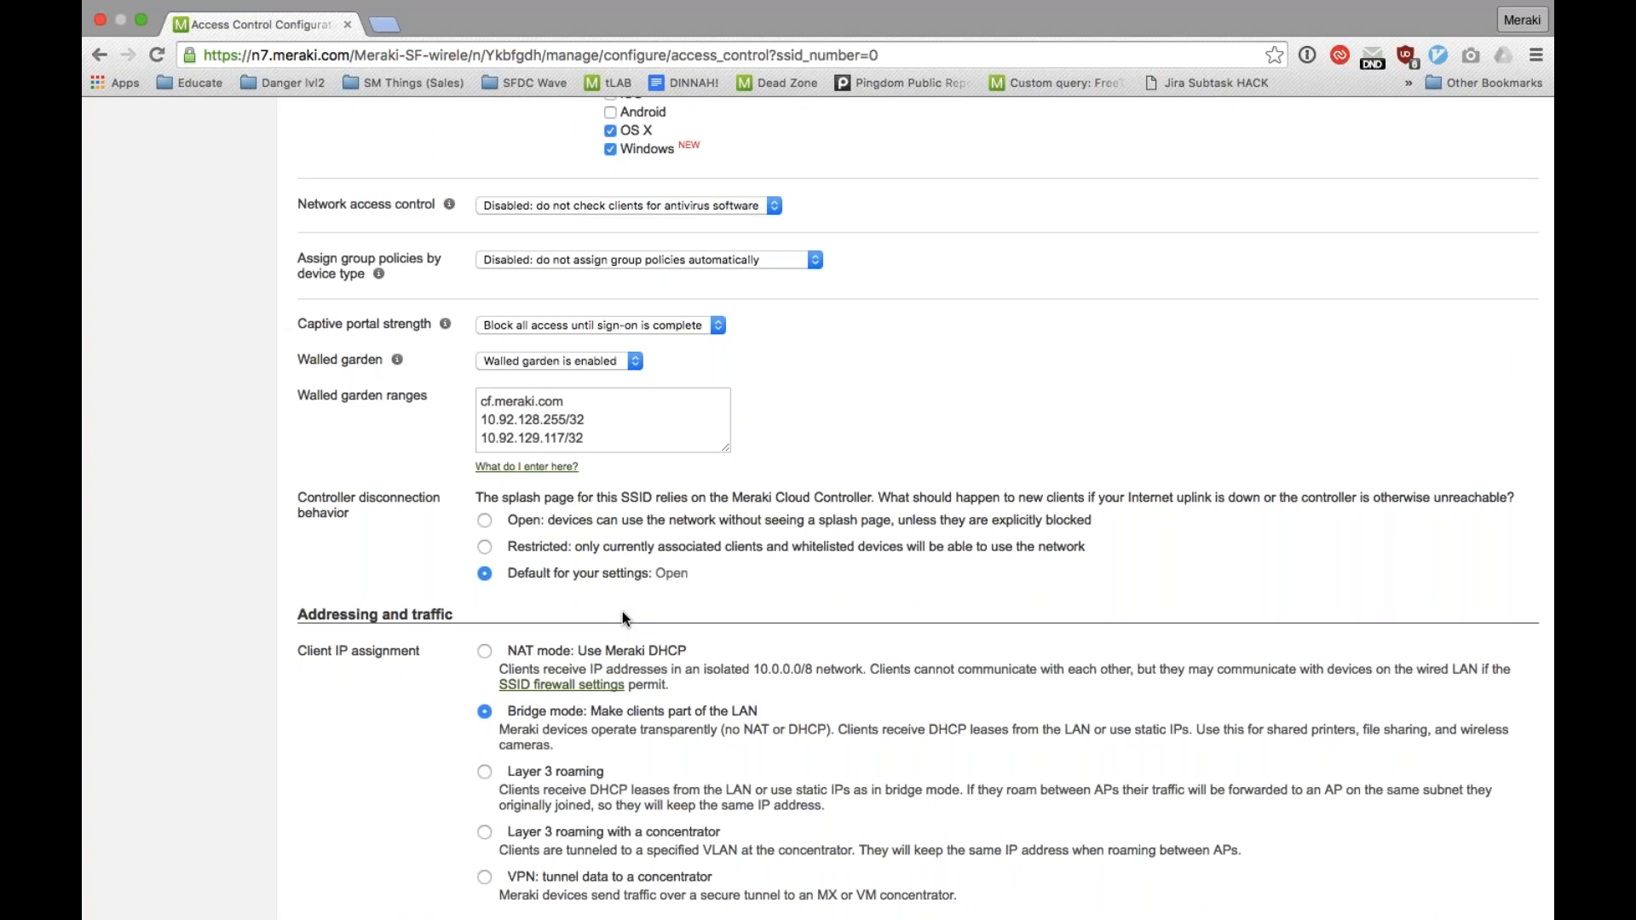
{"action": "scroll", "coordinate": [622, 611], "scroll_direction": "up", "scroll_amount": 1}
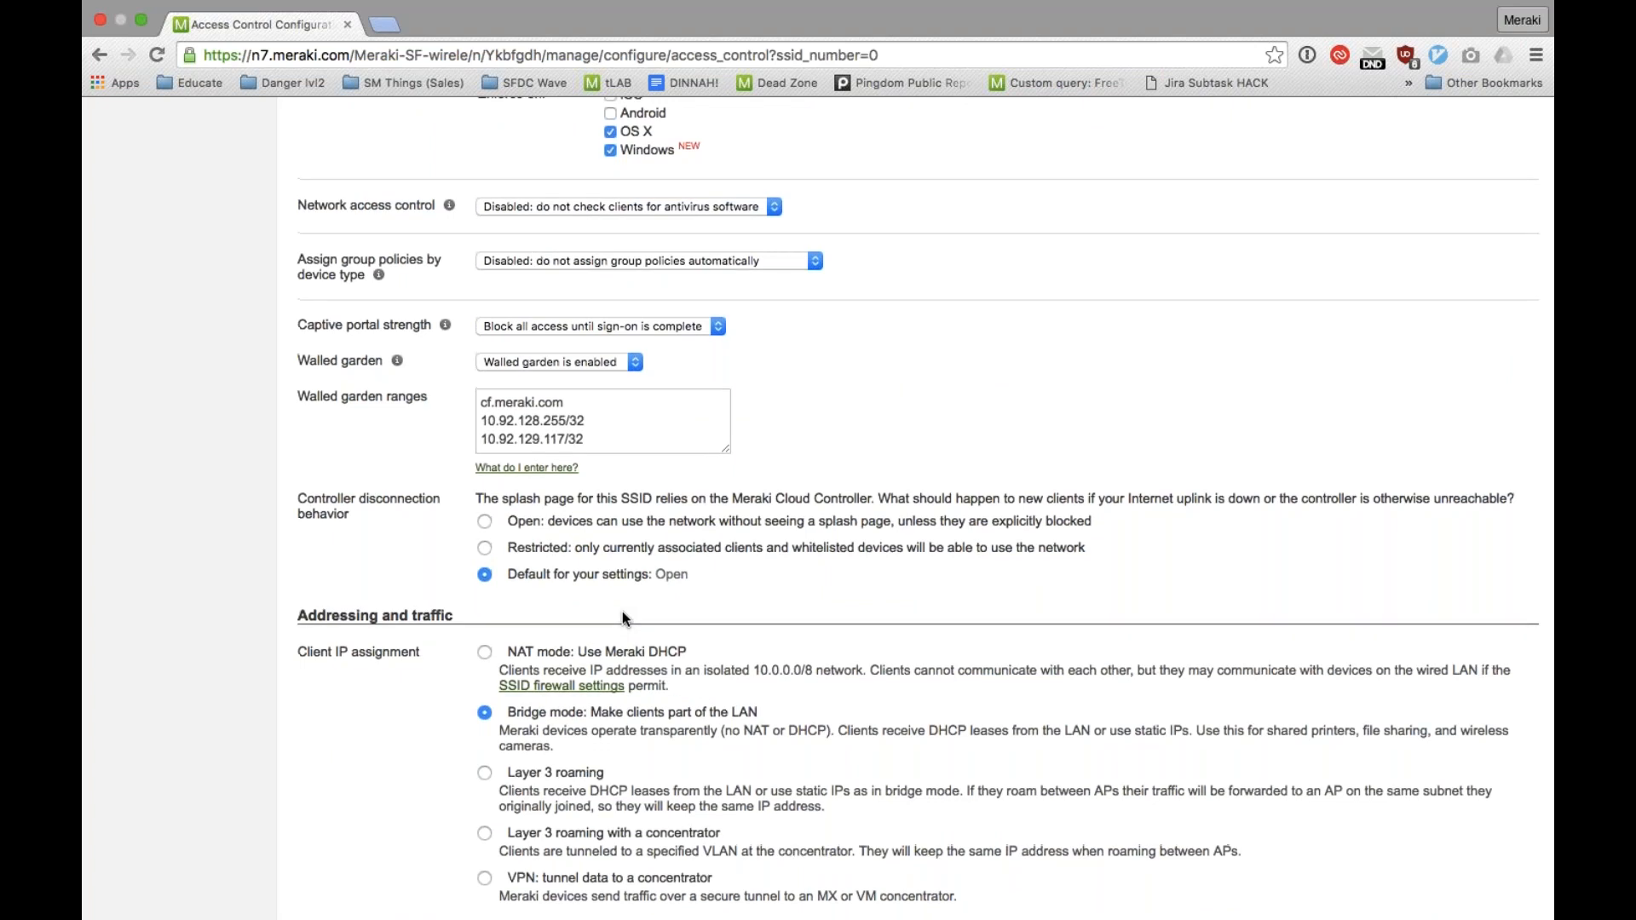
Step: Change the access control SSID to Meraki-Engineering and review its settings from network access through the wireless options
{"action": "scroll", "coordinate": [622, 611], "scroll_direction": "up", "scroll_amount": 15}
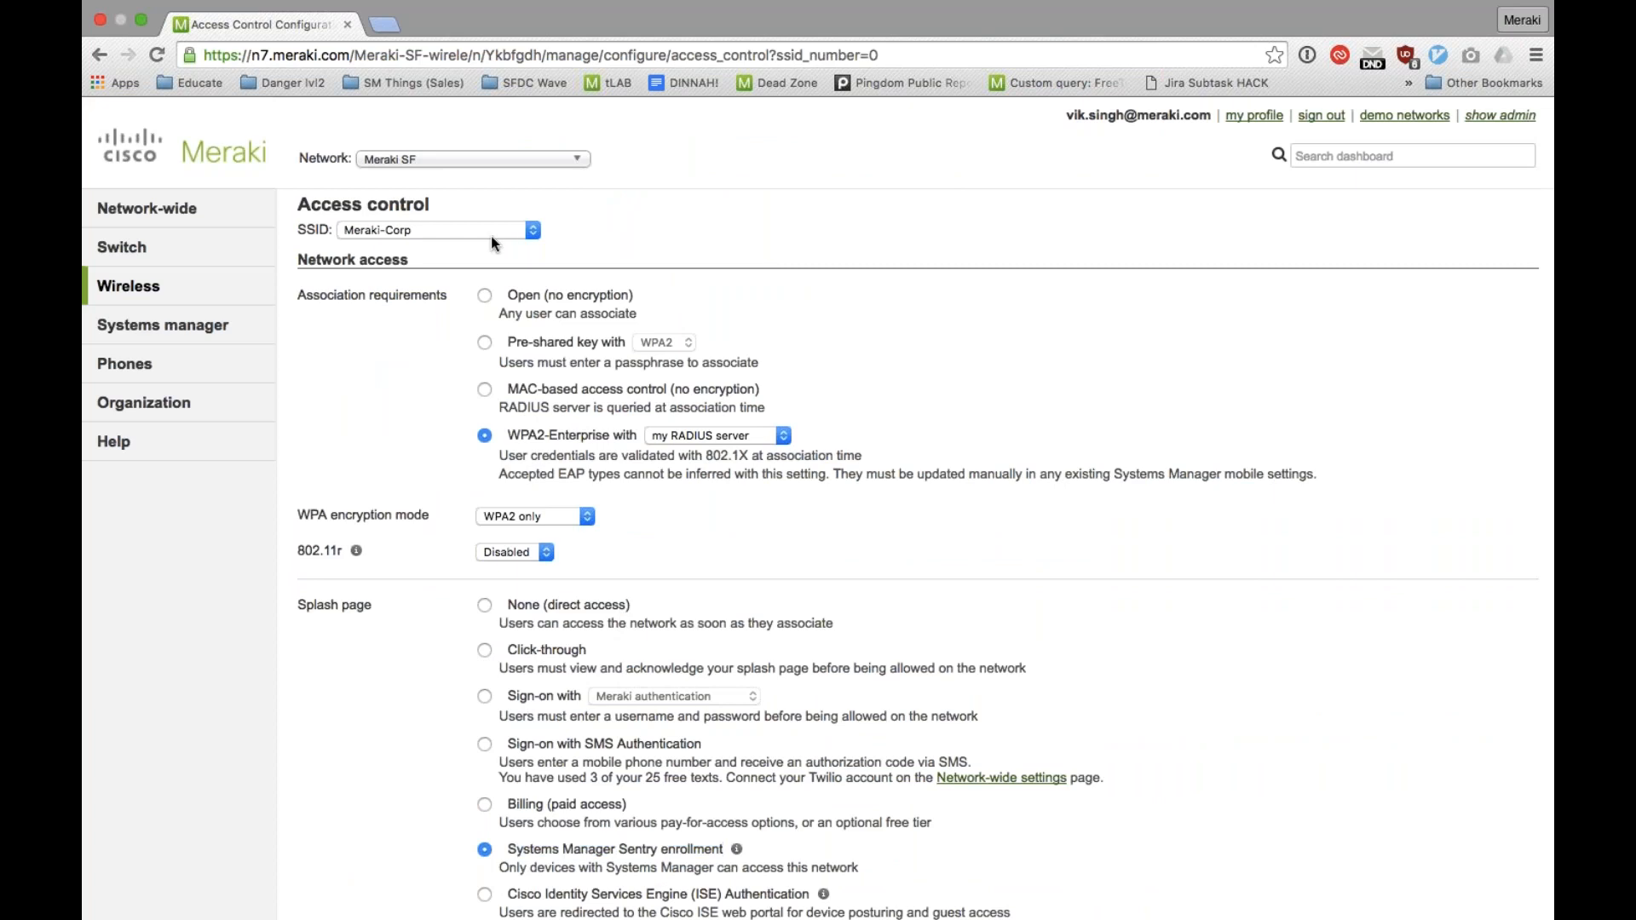
{"action": "left_click", "coordinate": [491, 235]}
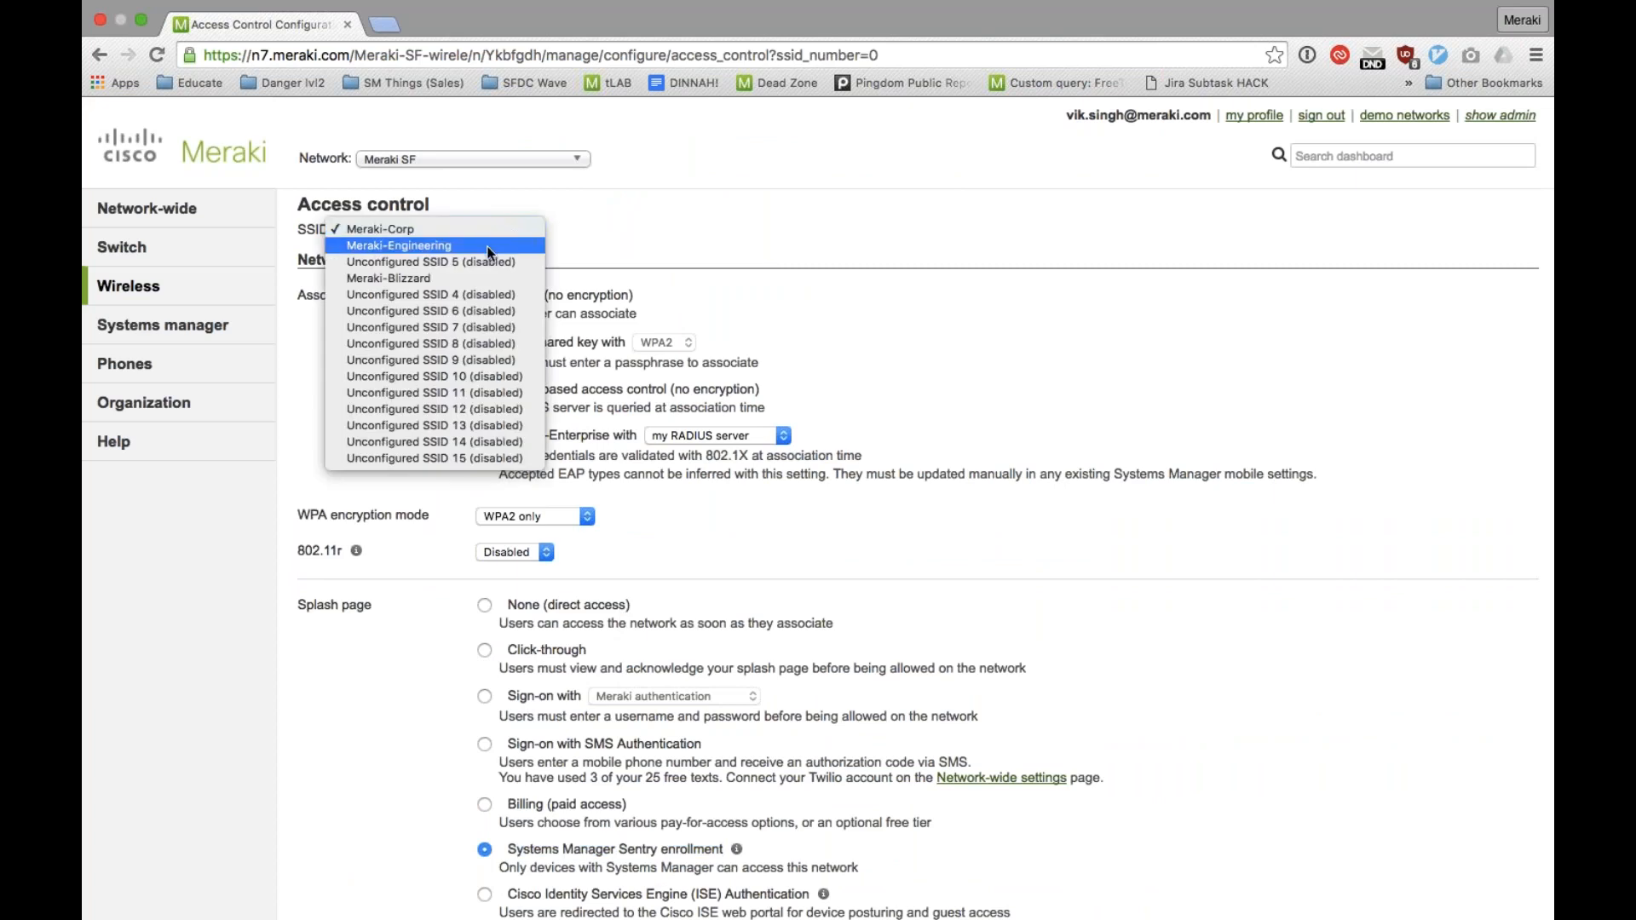
{"action": "left_click", "coordinate": [491, 246]}
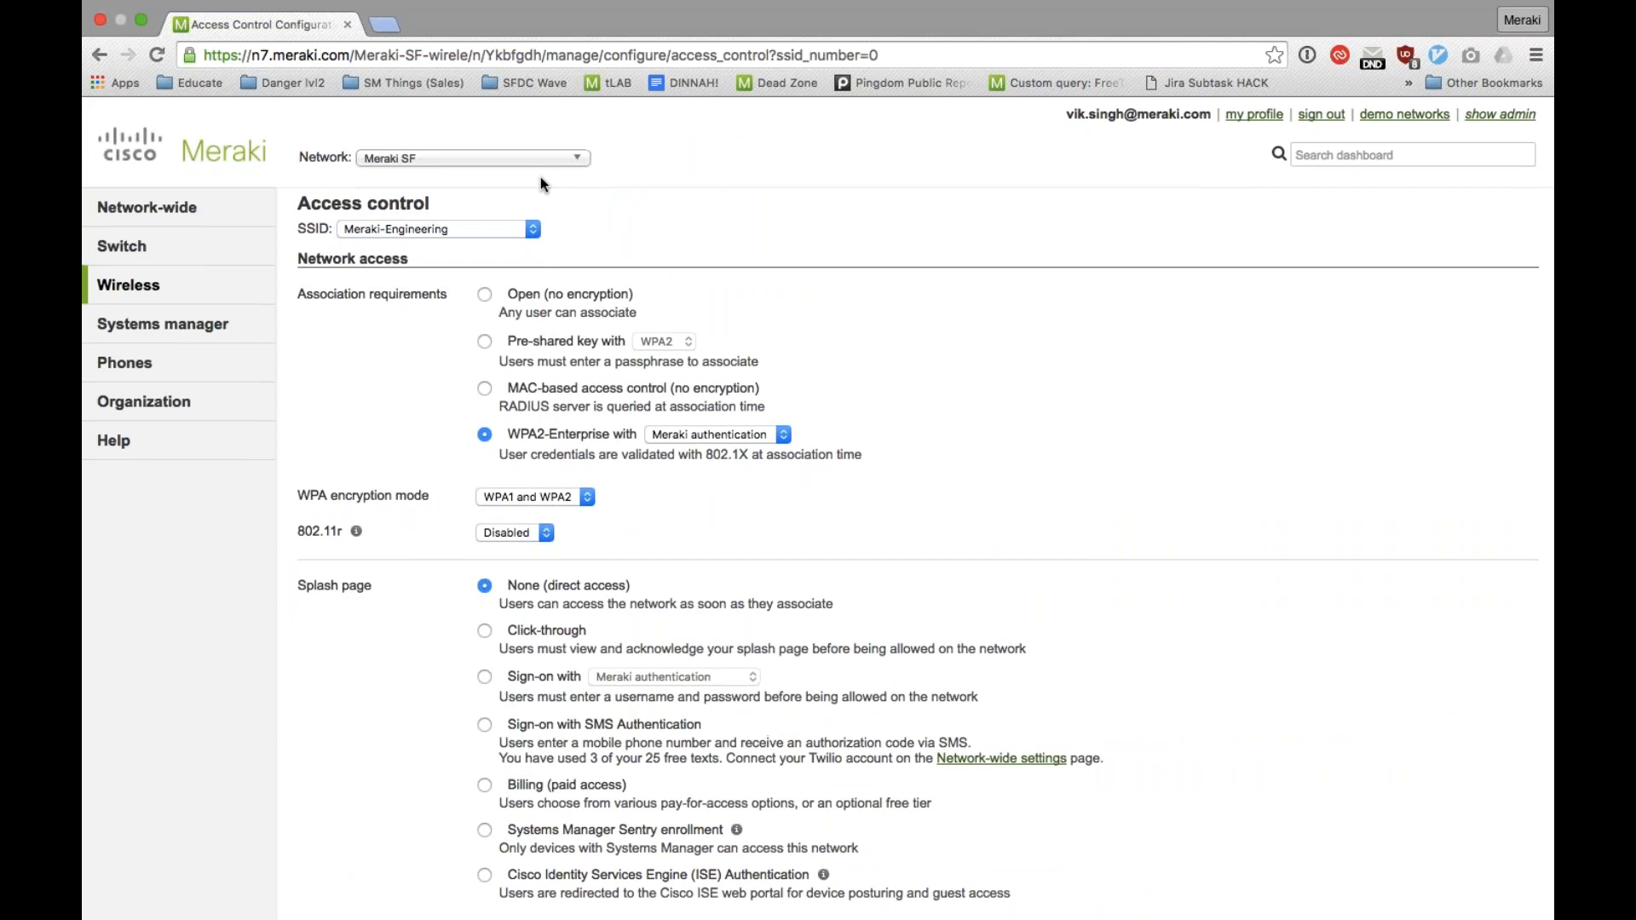
{"action": "scroll", "coordinate": [540, 176], "scroll_direction": "down", "scroll_amount": 2}
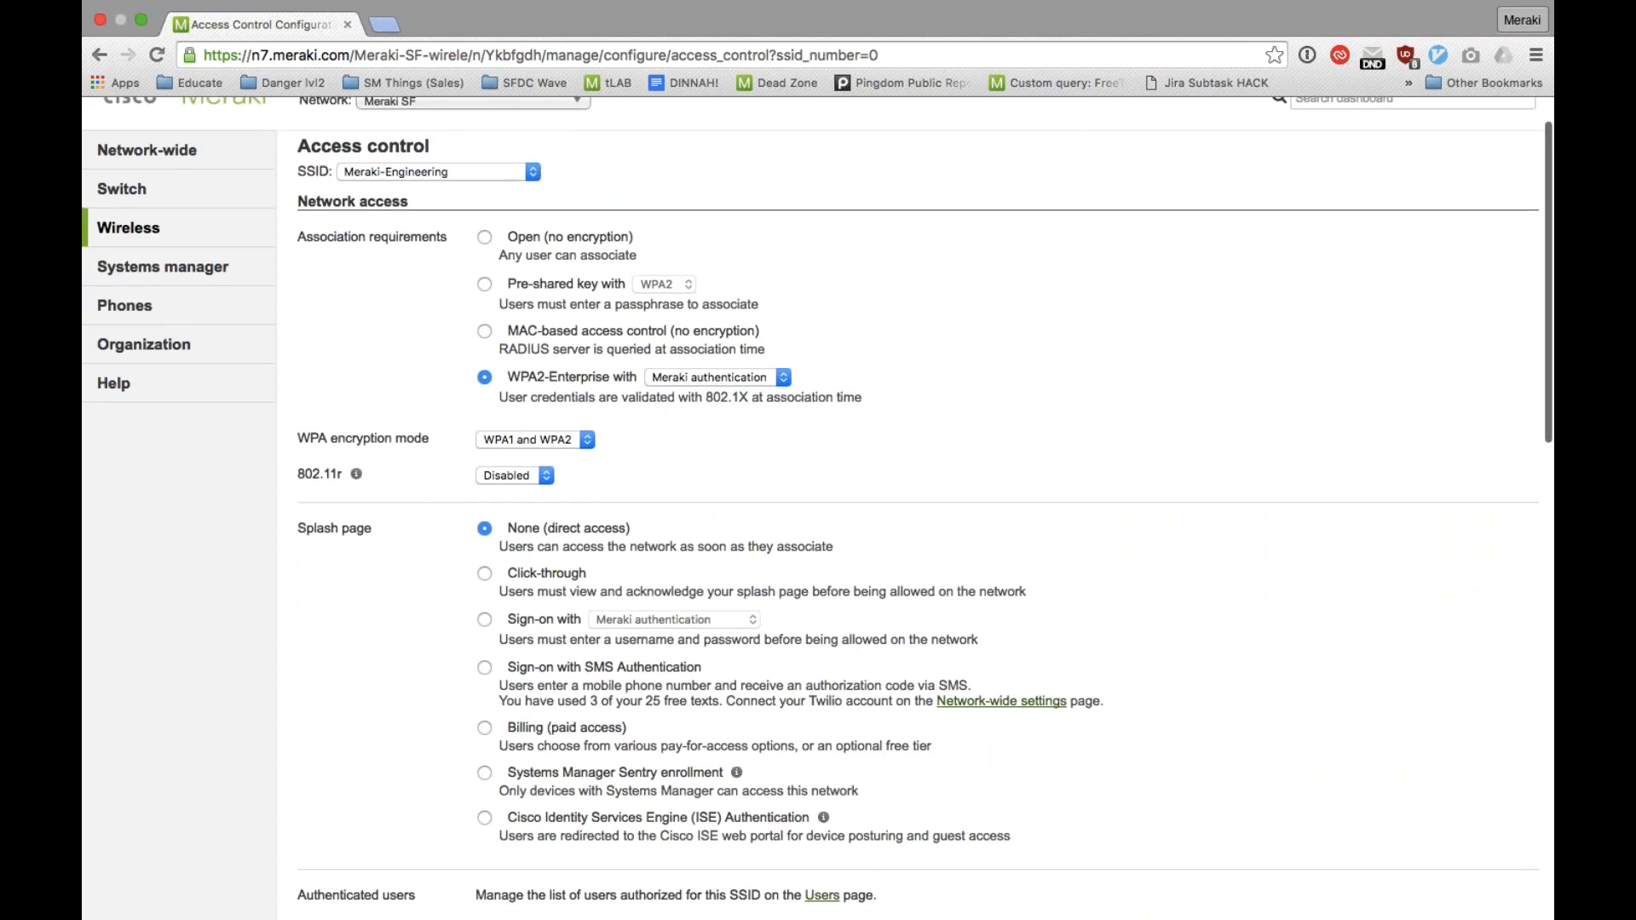
{"action": "scroll", "coordinate": [818, 503], "scroll_direction": "down", "scroll_amount": 5}
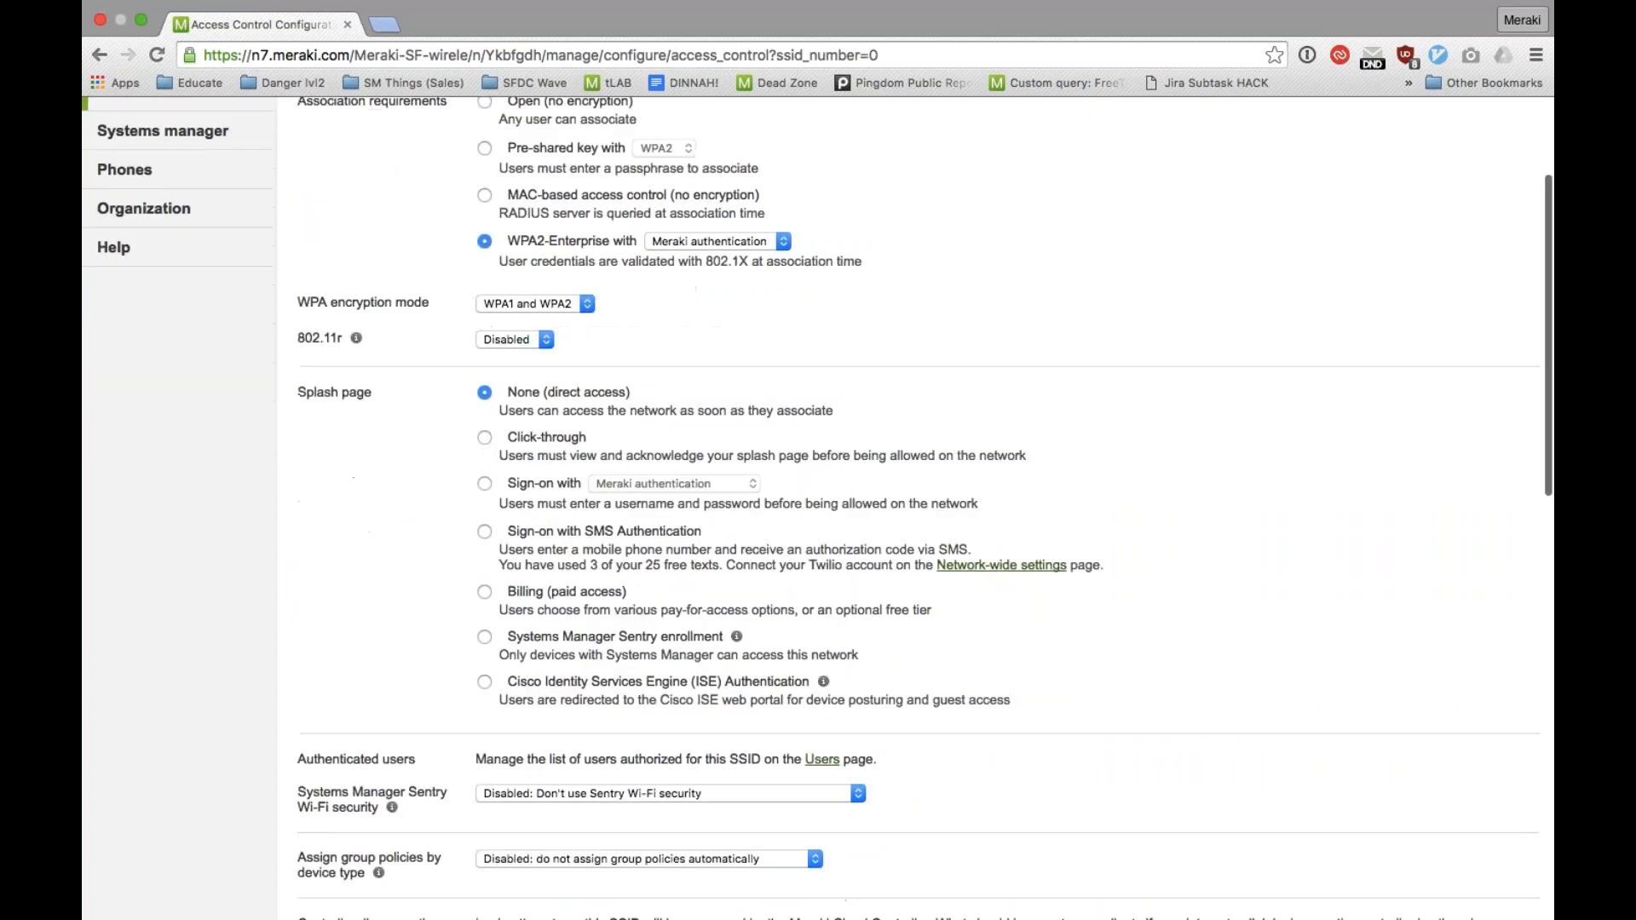
{"action": "scroll", "coordinate": [818, 503], "scroll_direction": "down", "scroll_amount": 8}
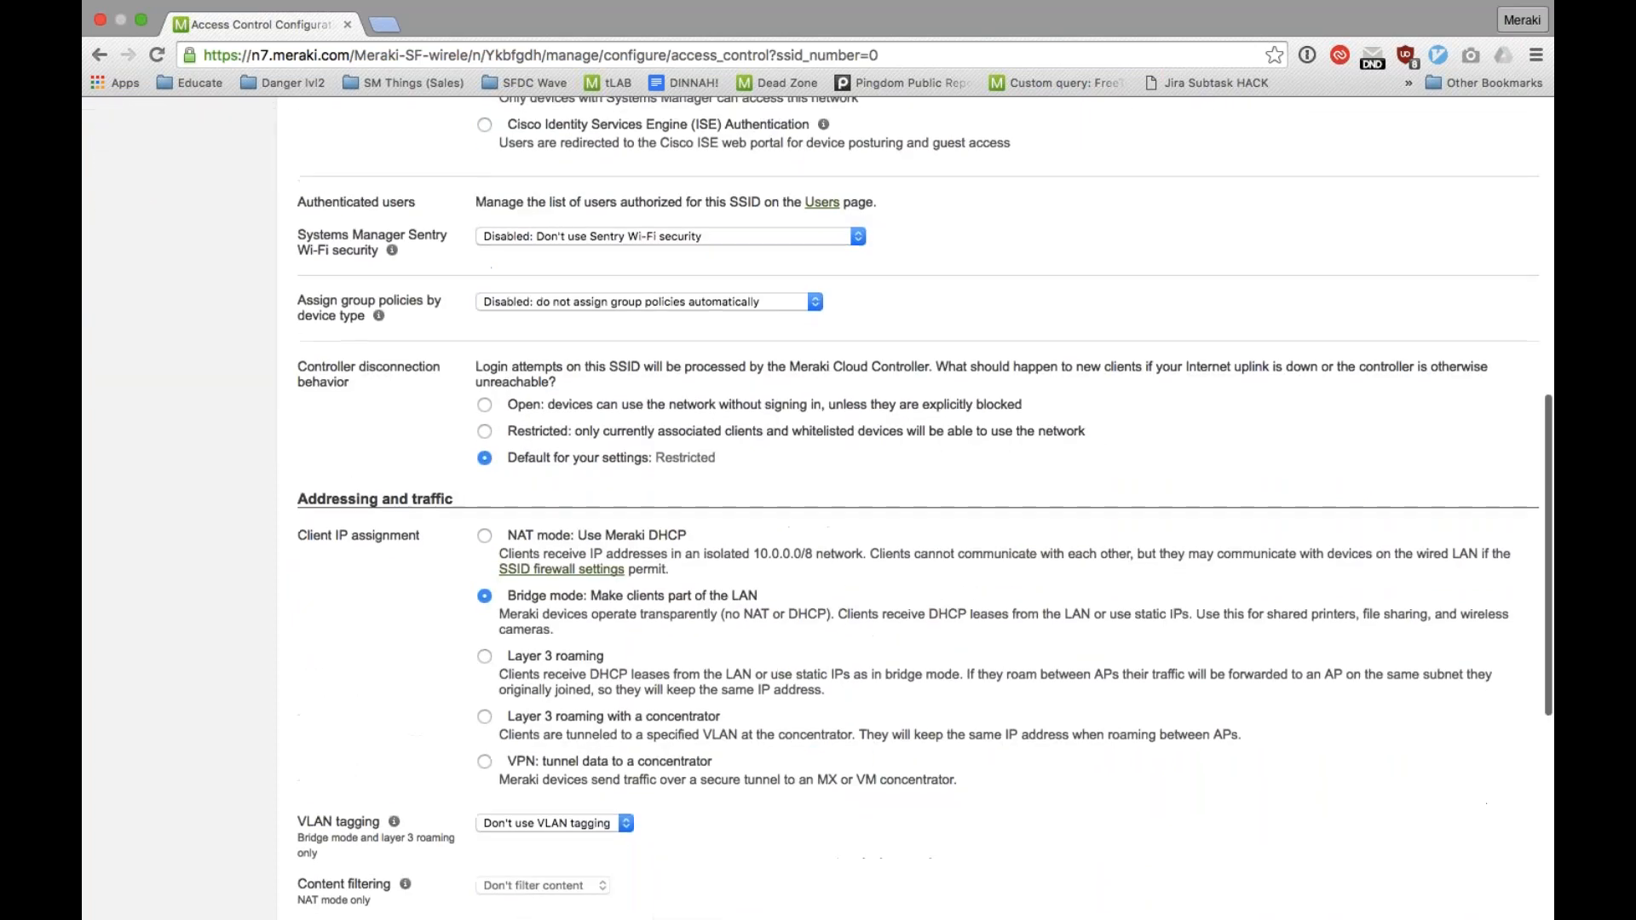
{"action": "scroll", "coordinate": [818, 503], "scroll_direction": "down", "scroll_amount": 9}
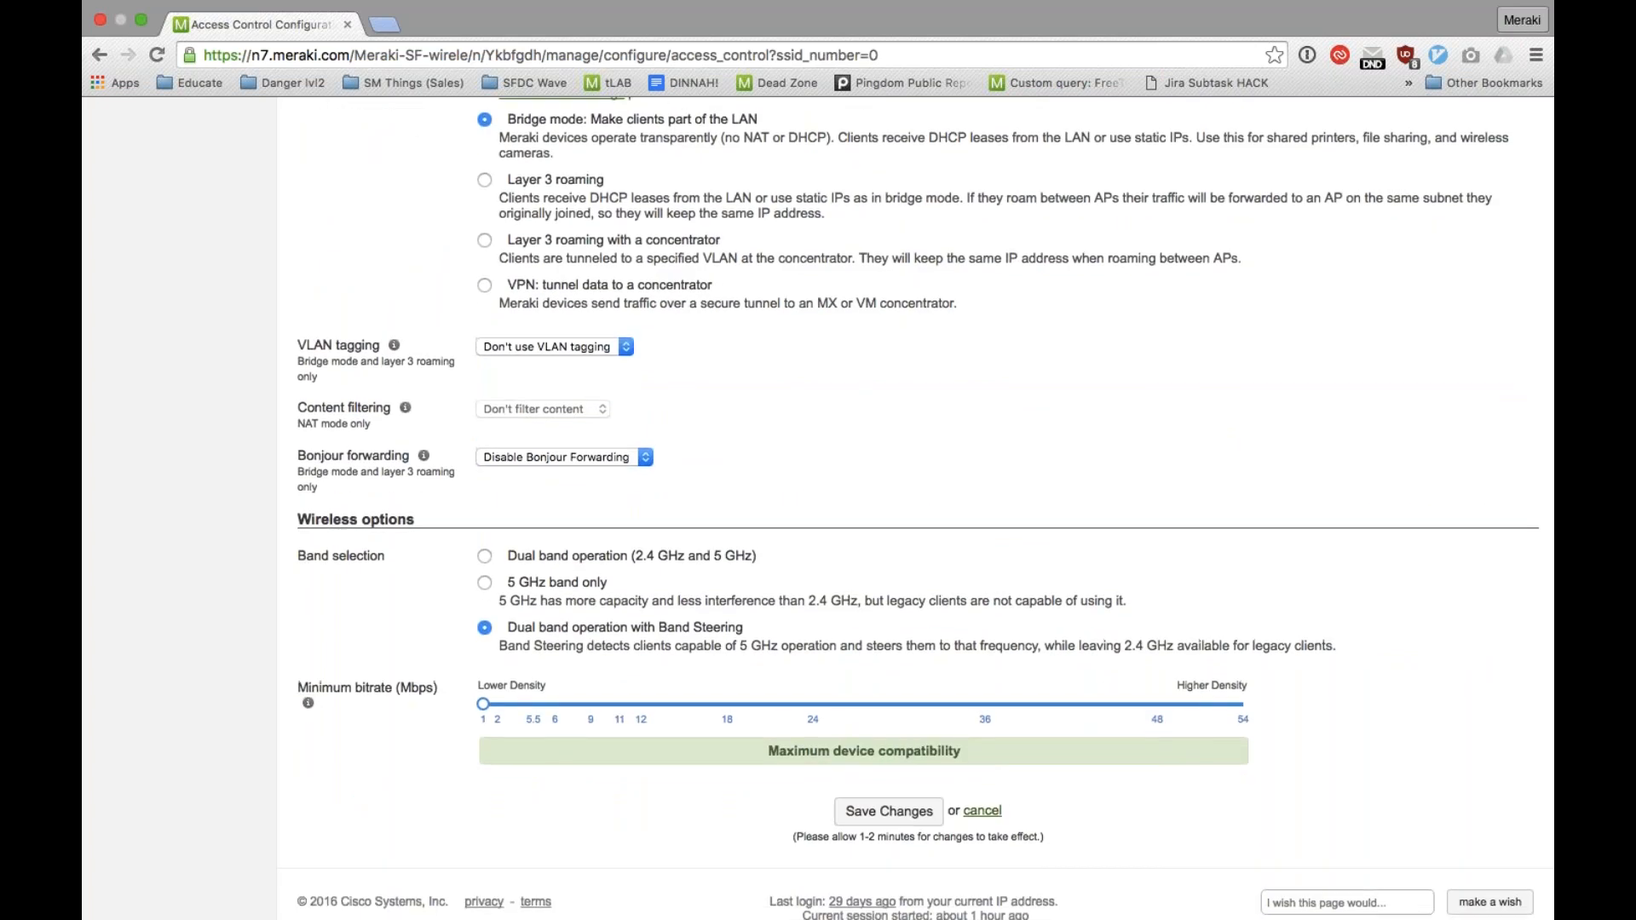
{"action": "scroll", "coordinate": [619, 390], "scroll_direction": "up", "scroll_amount": 20}
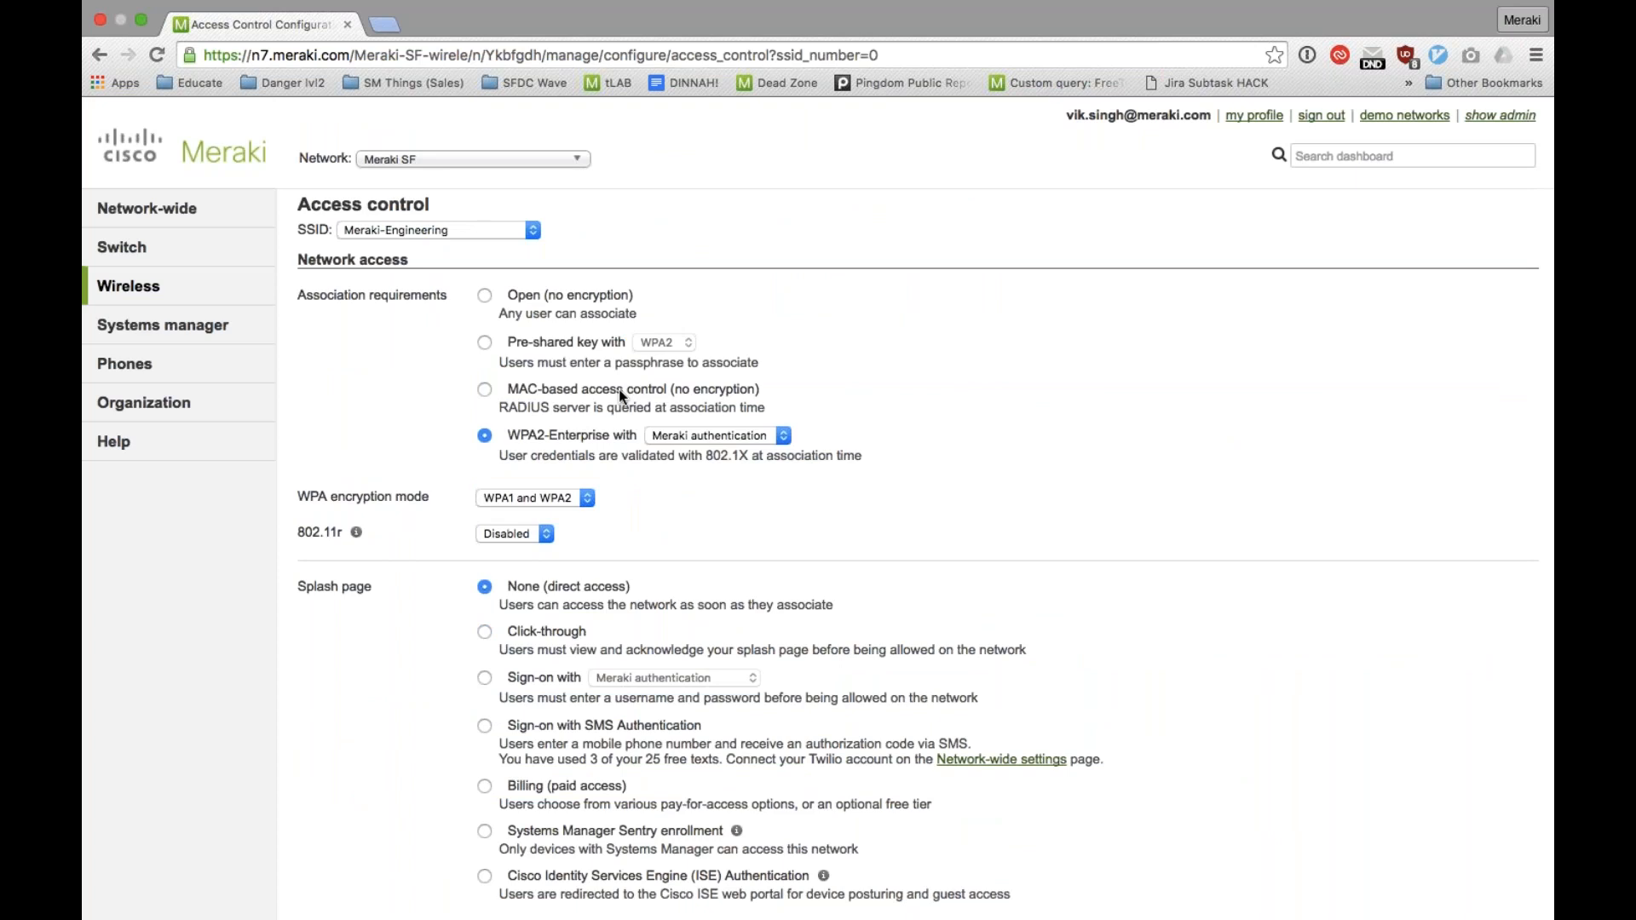
Step: Switch to the GoToWebinar desktop and the Products slide, and return to the Access control page in Chrome
{"action": "mouse_move", "coordinate": [243, 439]}
{"action": "mouse_move", "coordinate": [218, 325]}
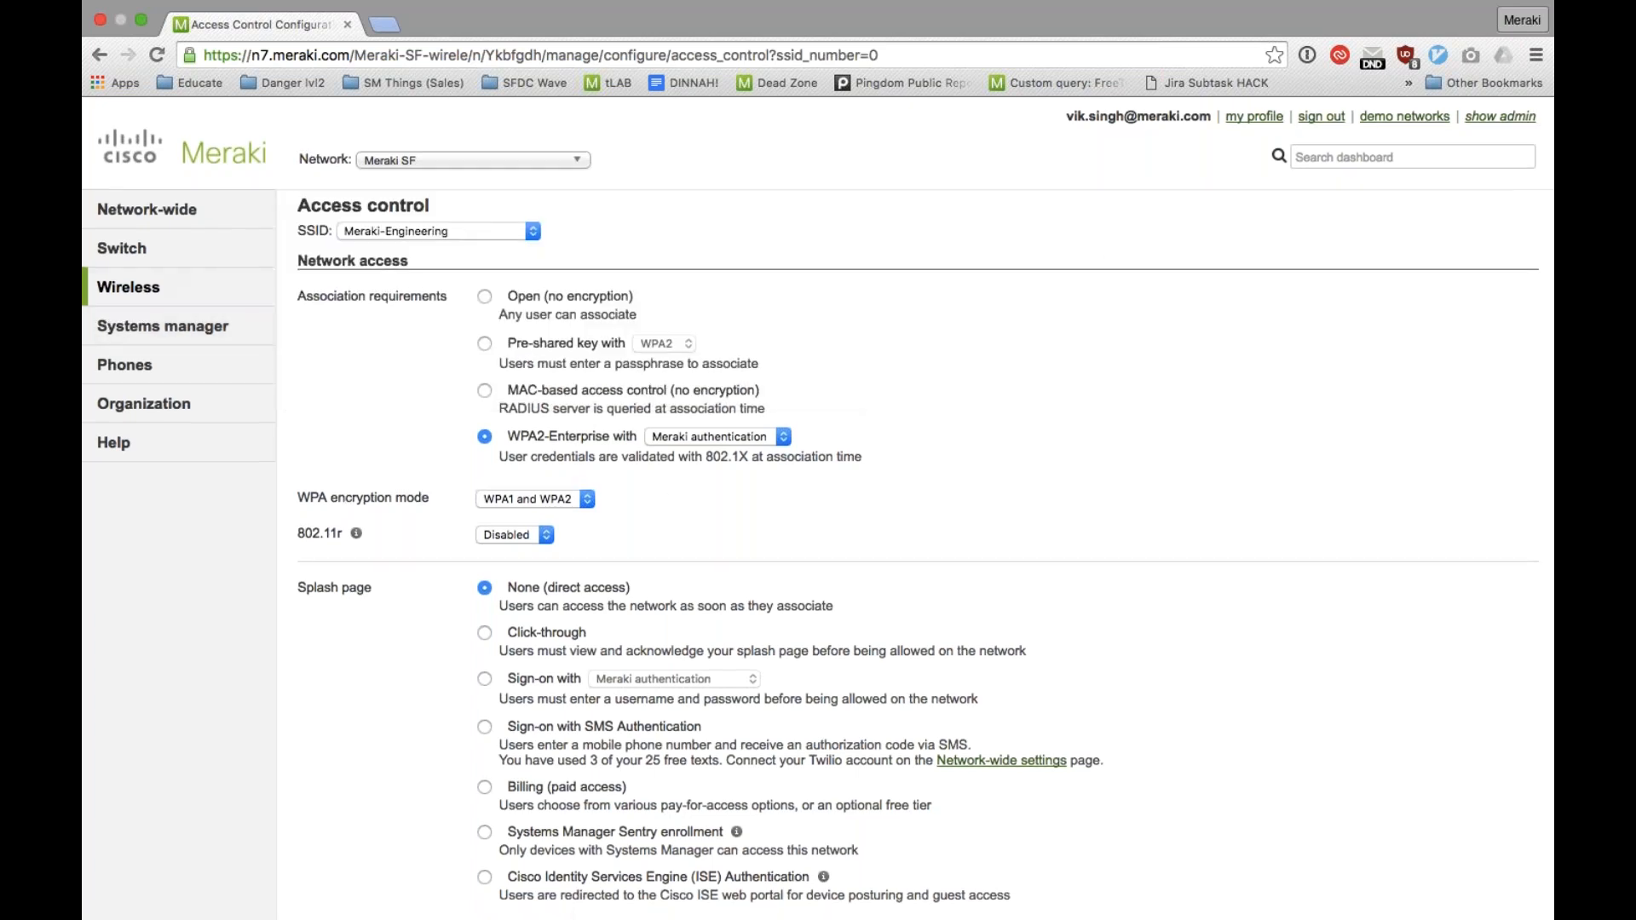
{"action": "key", "text": "ctrl+Up"}
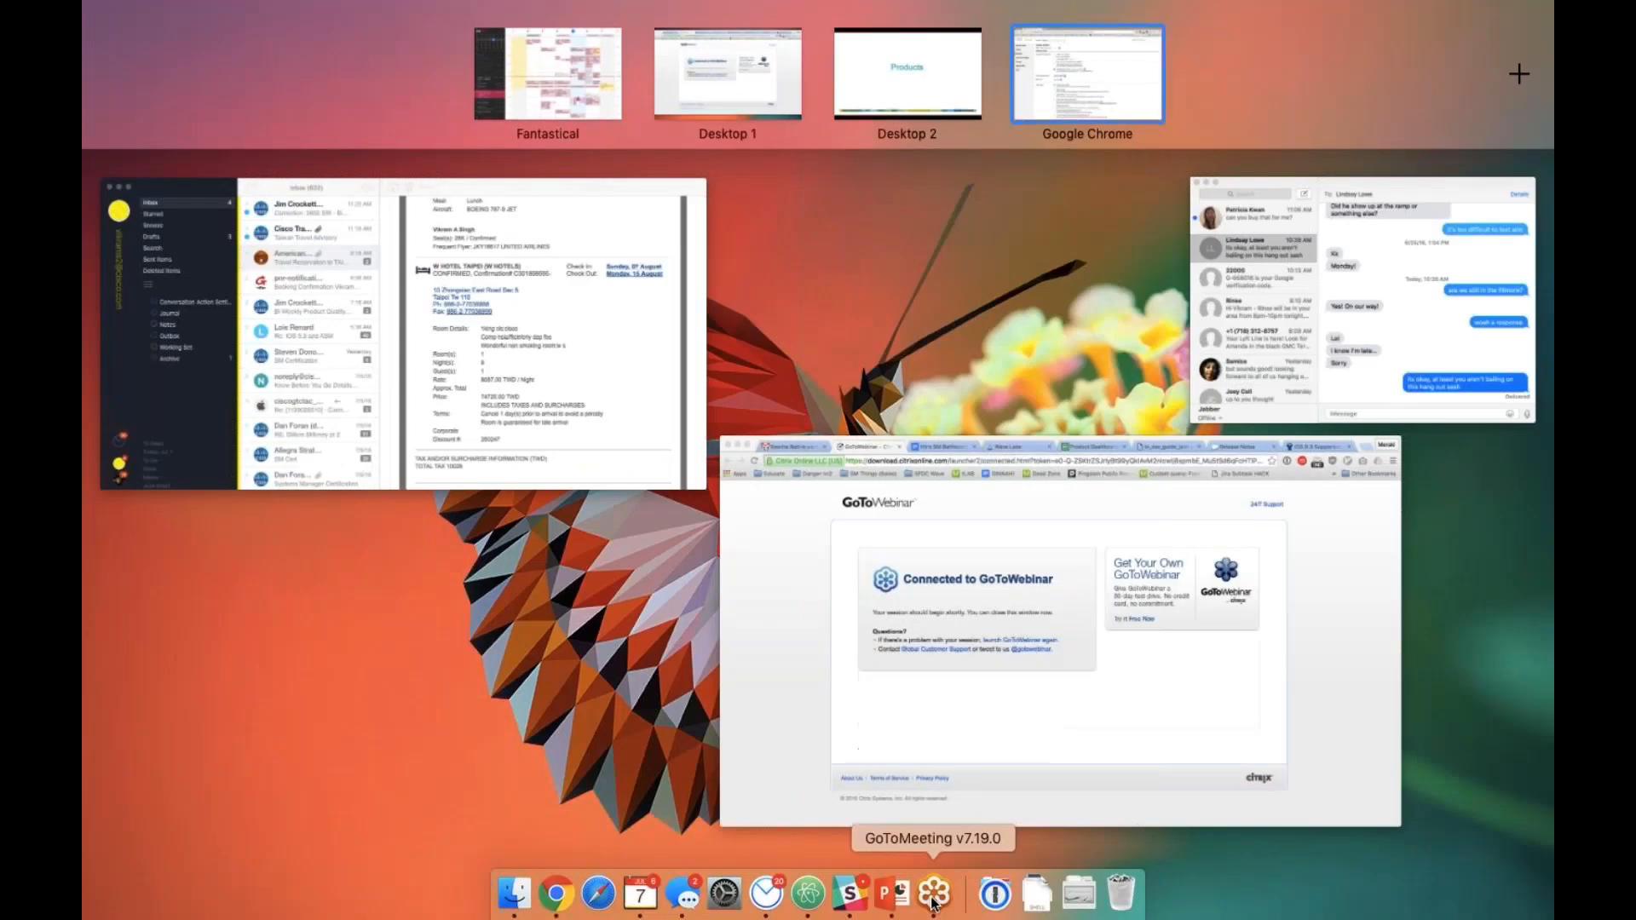
{"action": "left_click", "coordinate": [934, 902]}
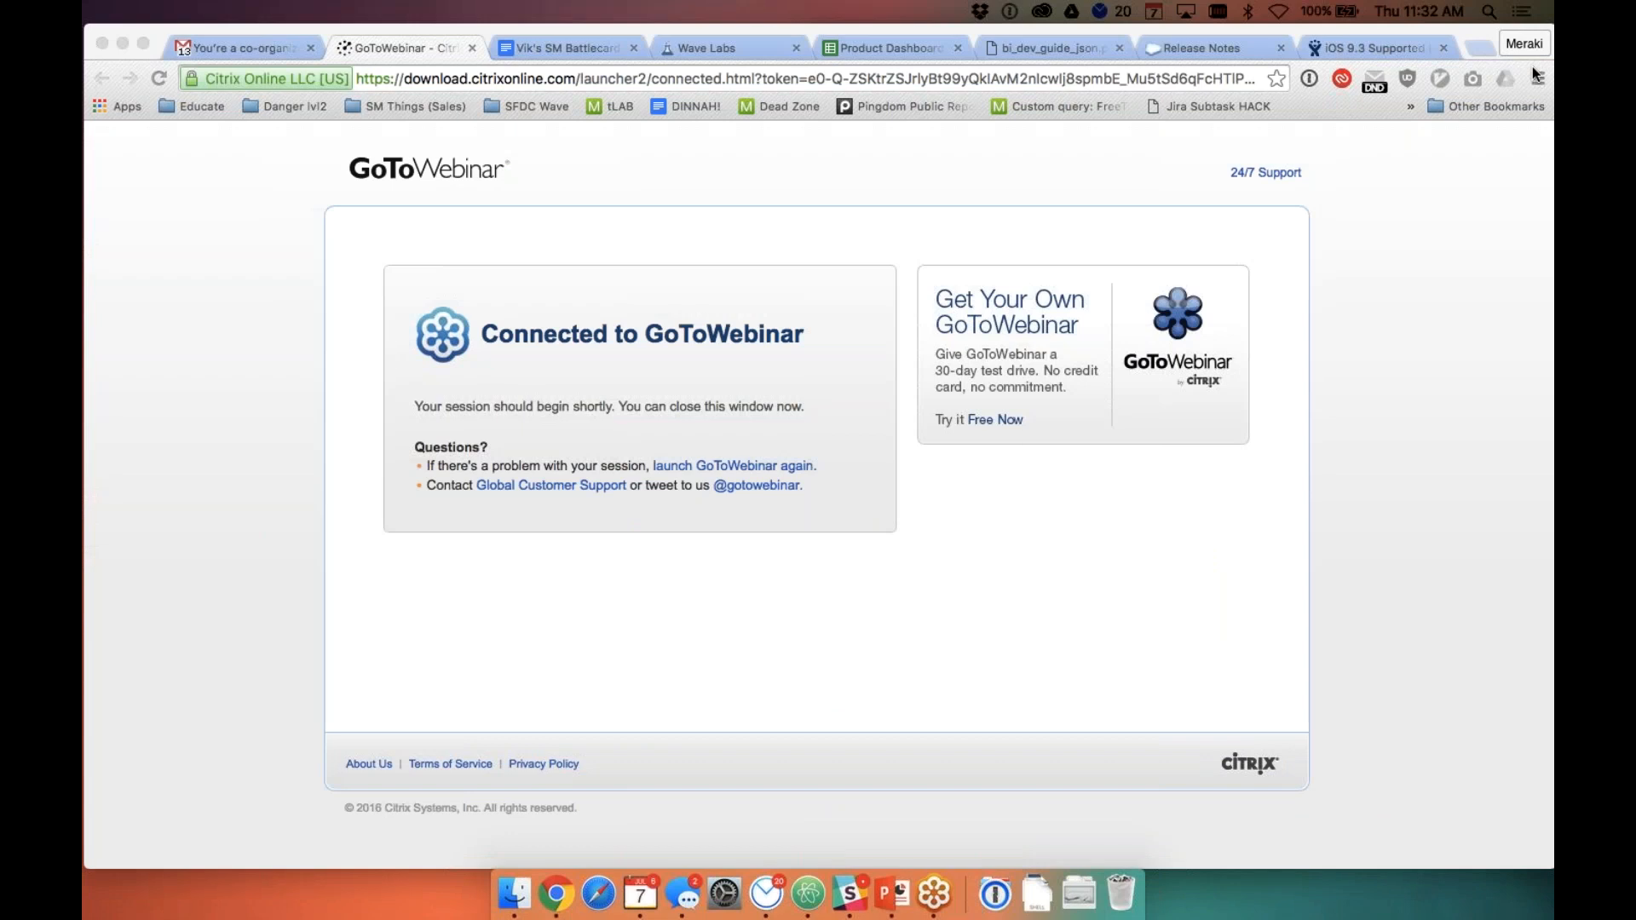
{"action": "key", "text": "ctrl+Right"}
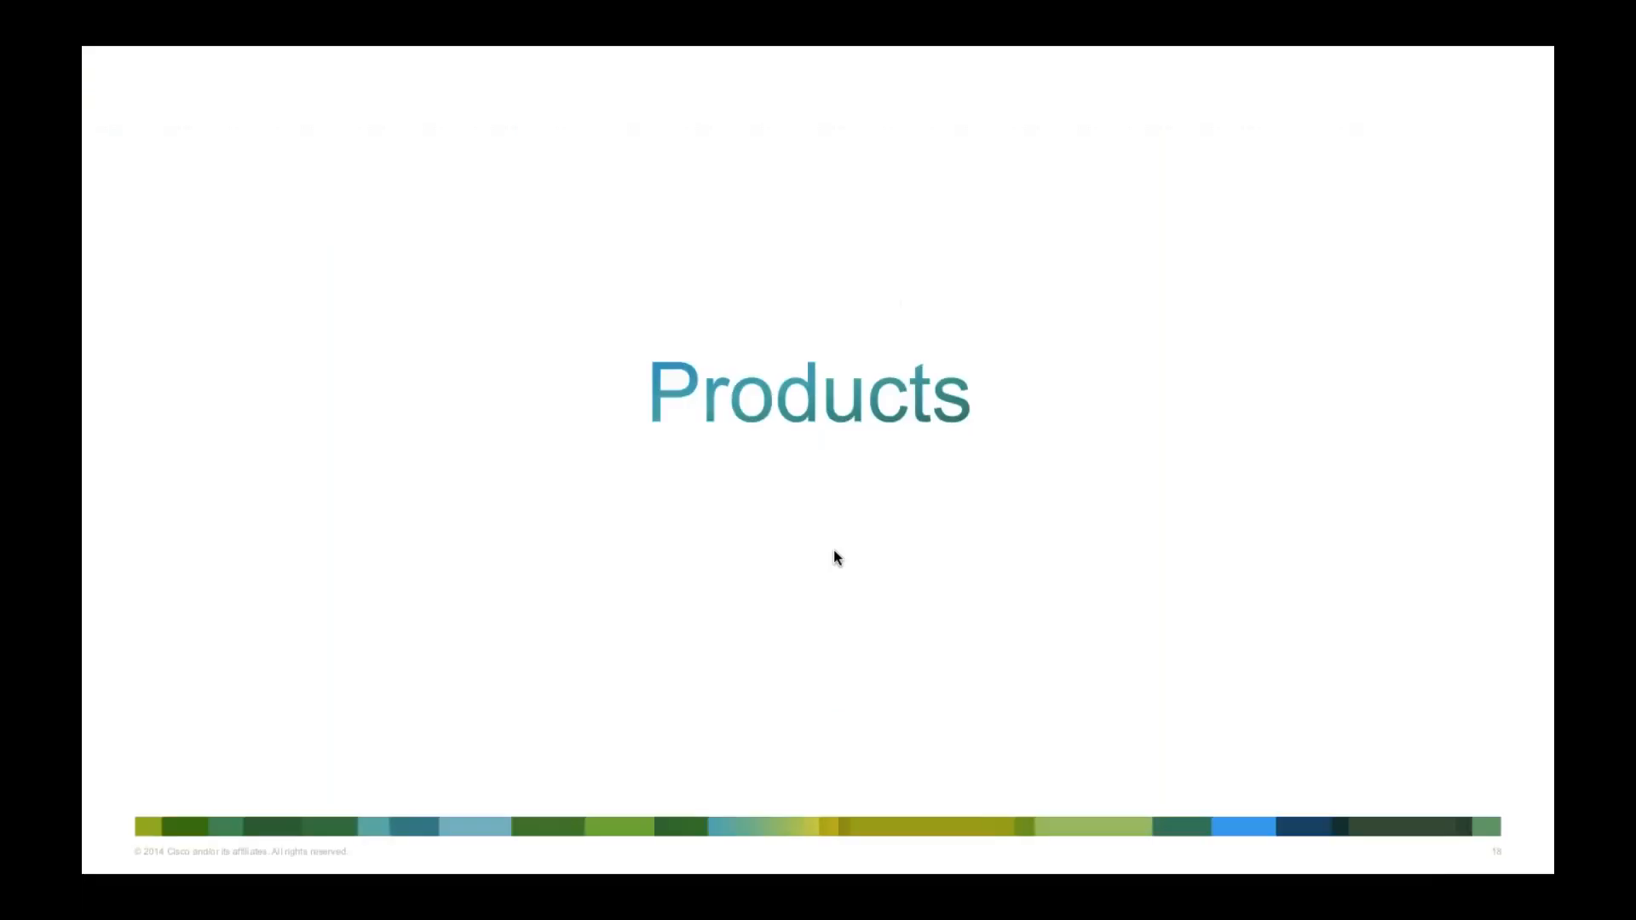
{"action": "key", "text": "ctrl+Right"}
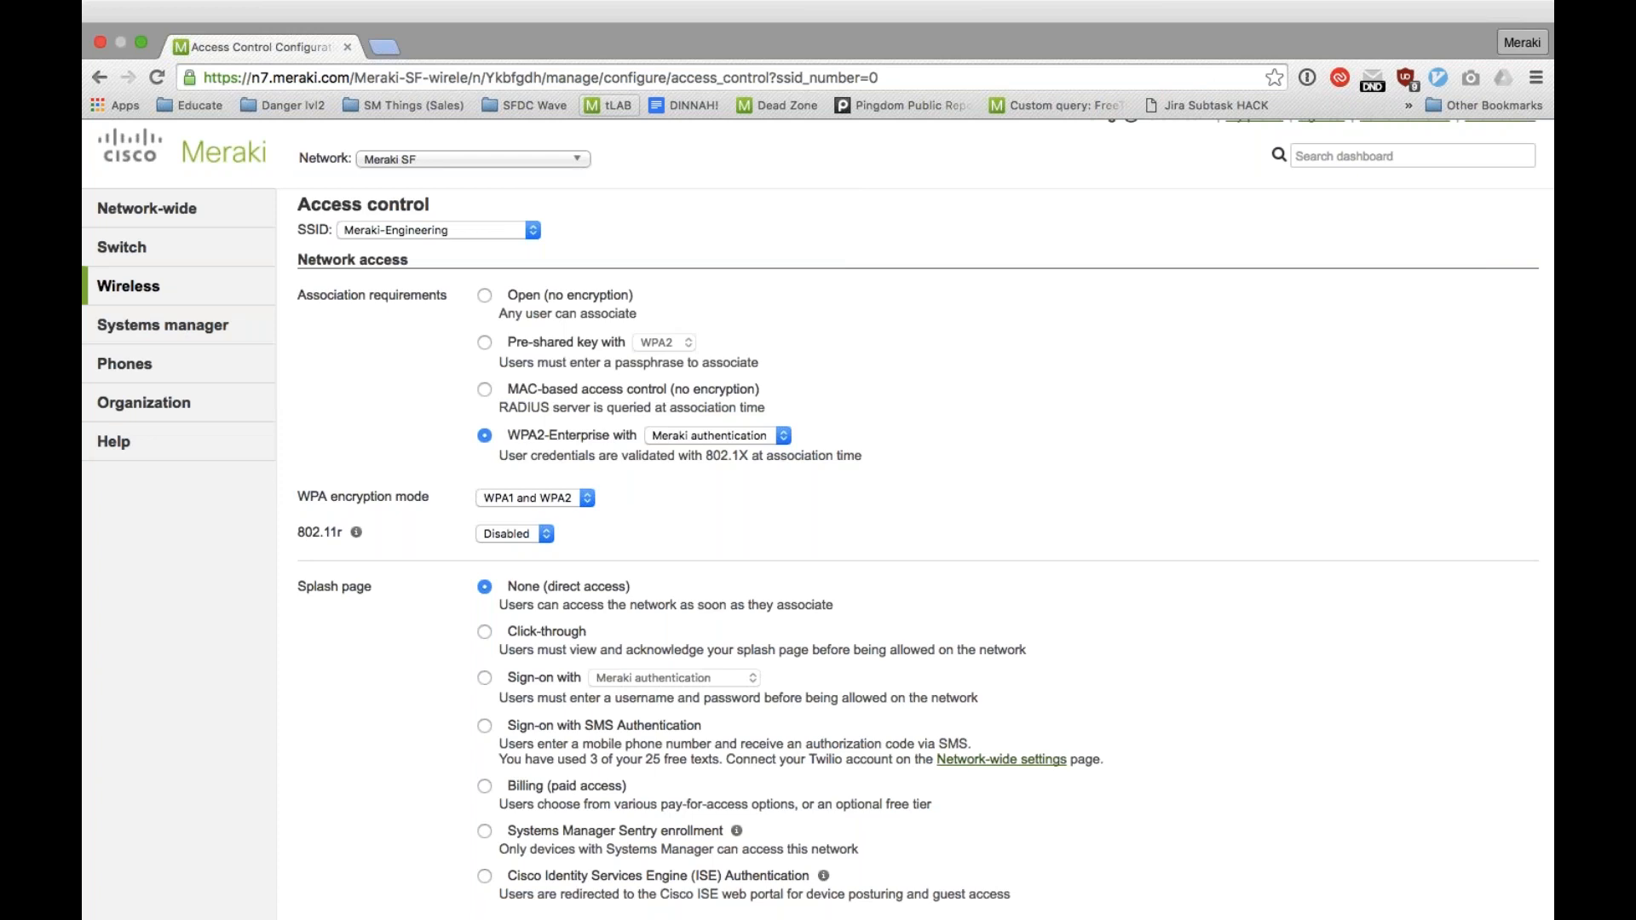
Step: Open the network-wide group policies and examine the Throttle - No Video policy's bandwidth, Layer 3 and Layer 7 firewall settings
{"action": "mouse_move", "coordinate": [201, 219]}
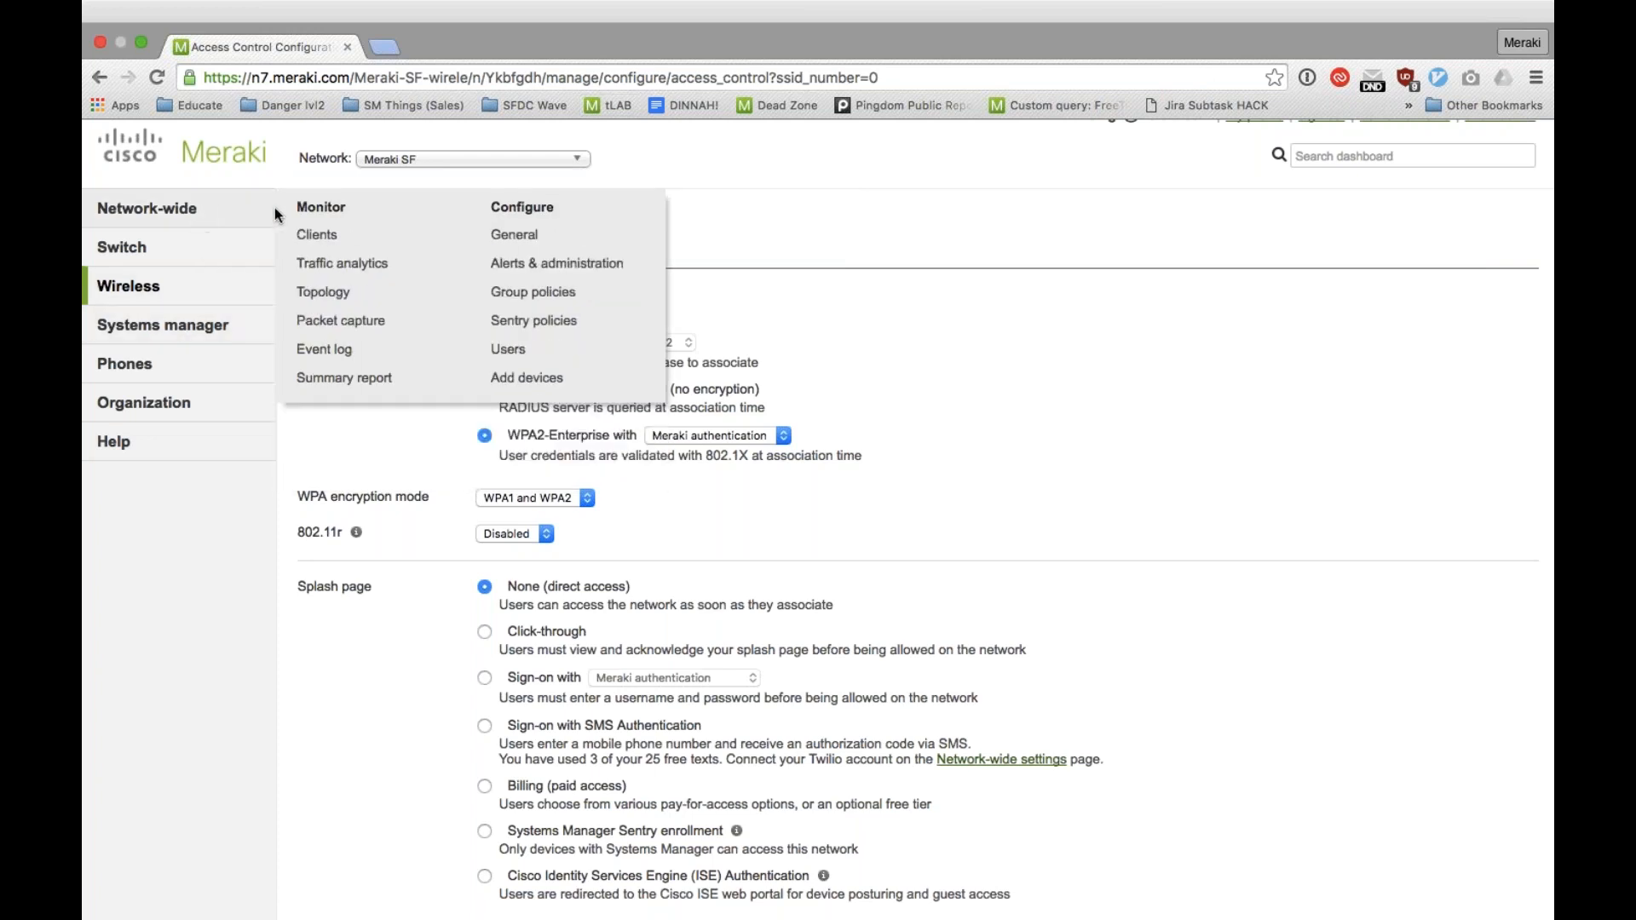
{"action": "left_click", "coordinate": [494, 263]}
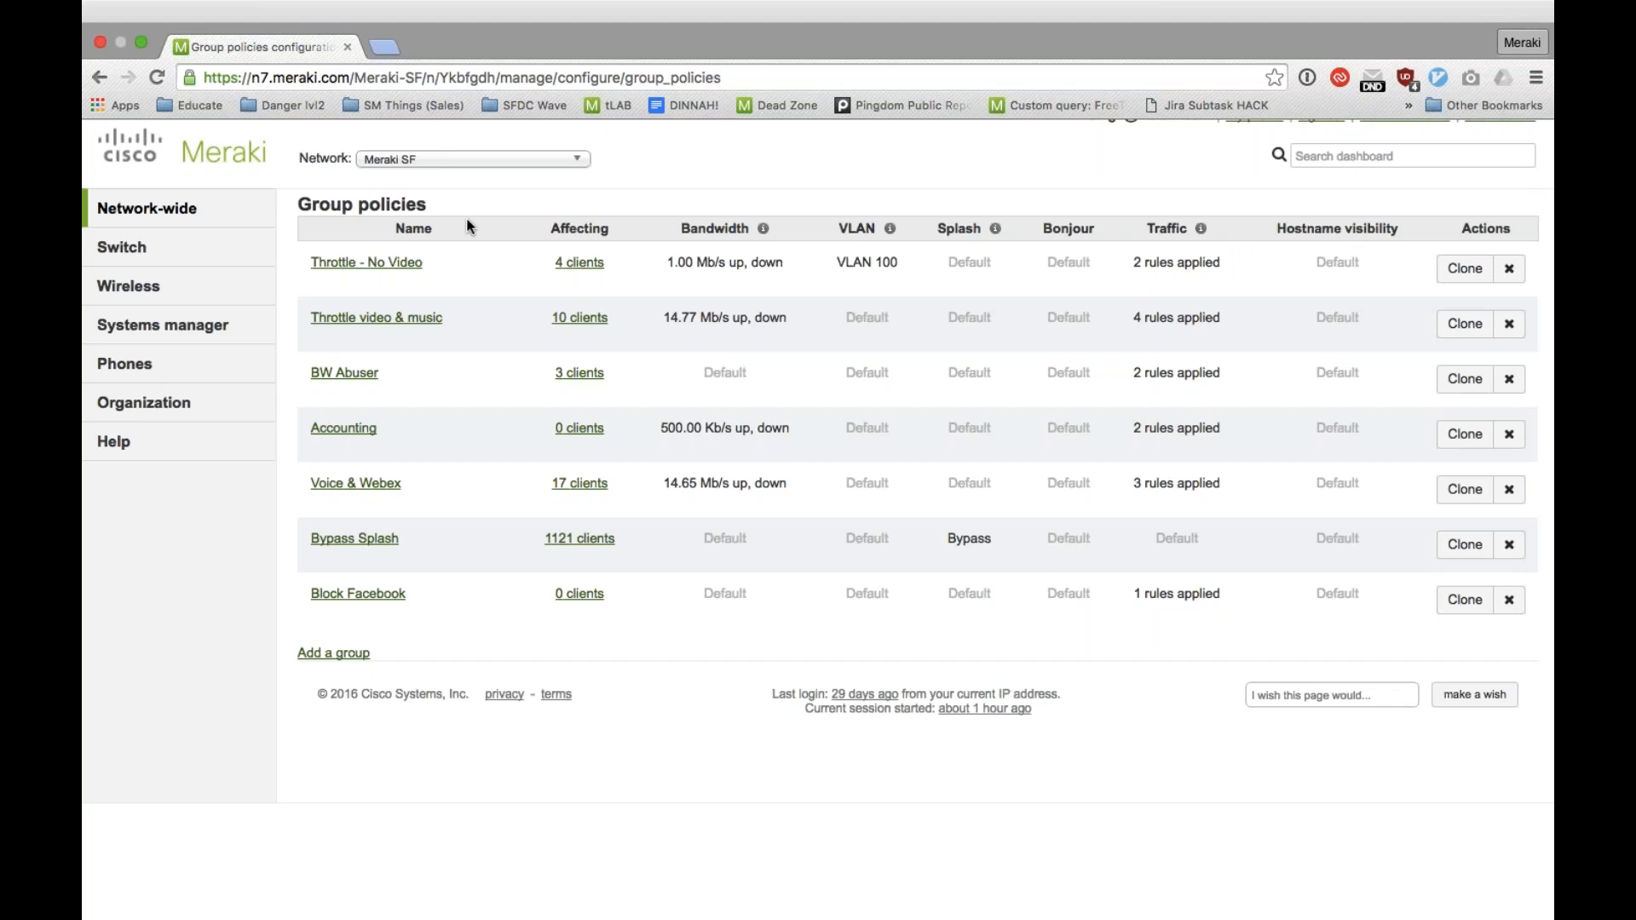
{"action": "left_click", "coordinate": [384, 268]}
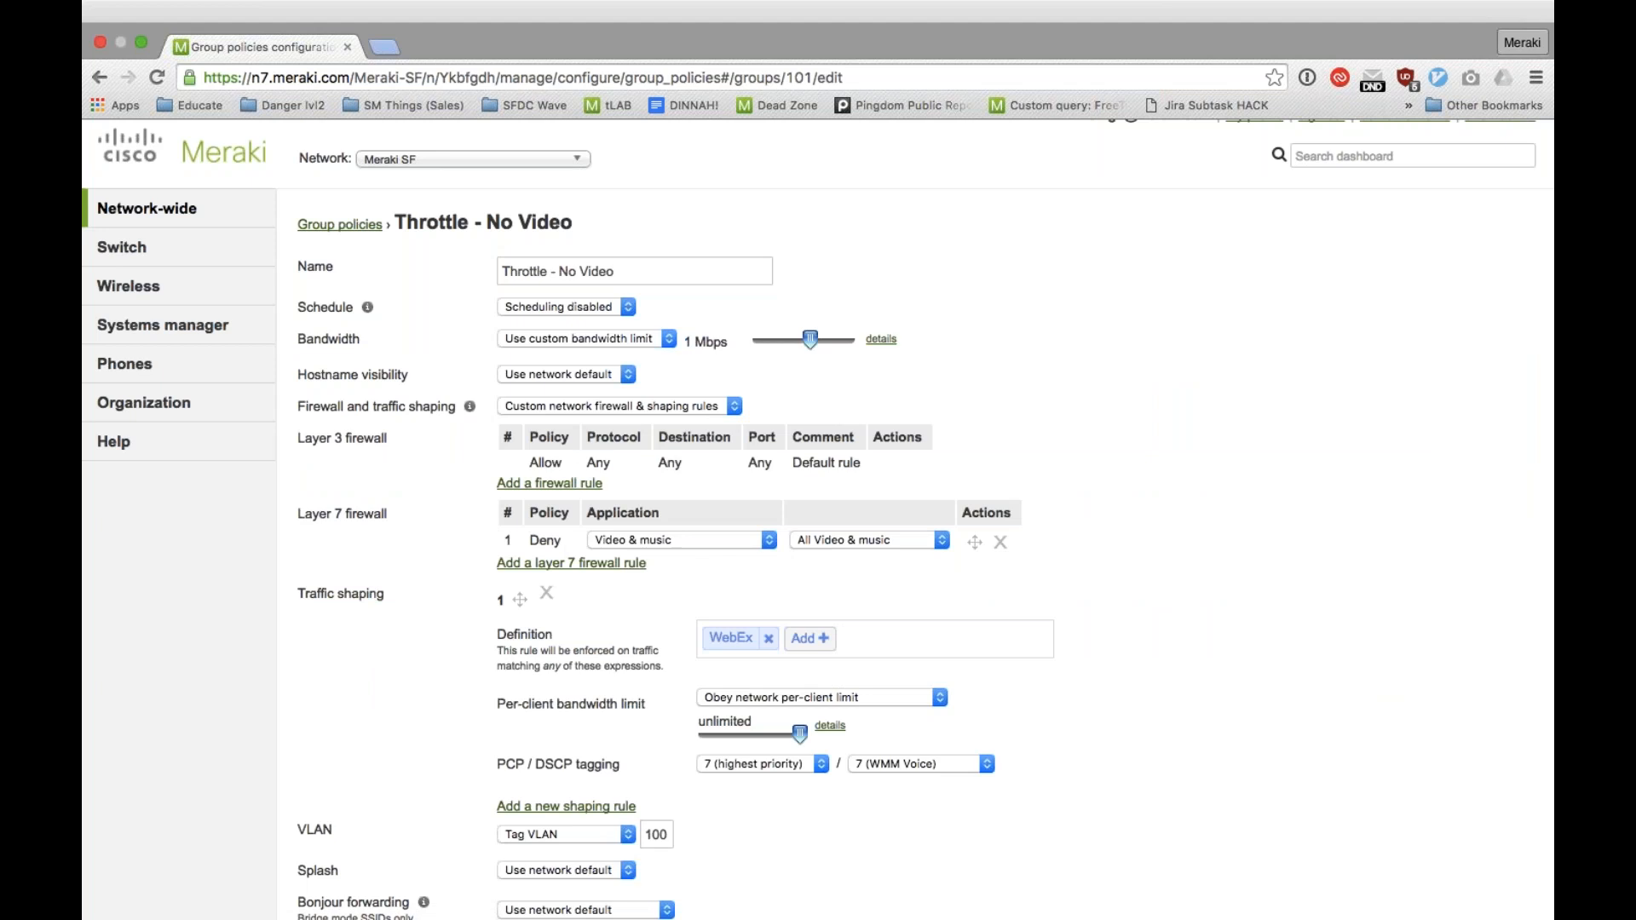
{"action": "left_click_drag", "start_coordinate": [295, 263], "coordinate": [607, 486]}
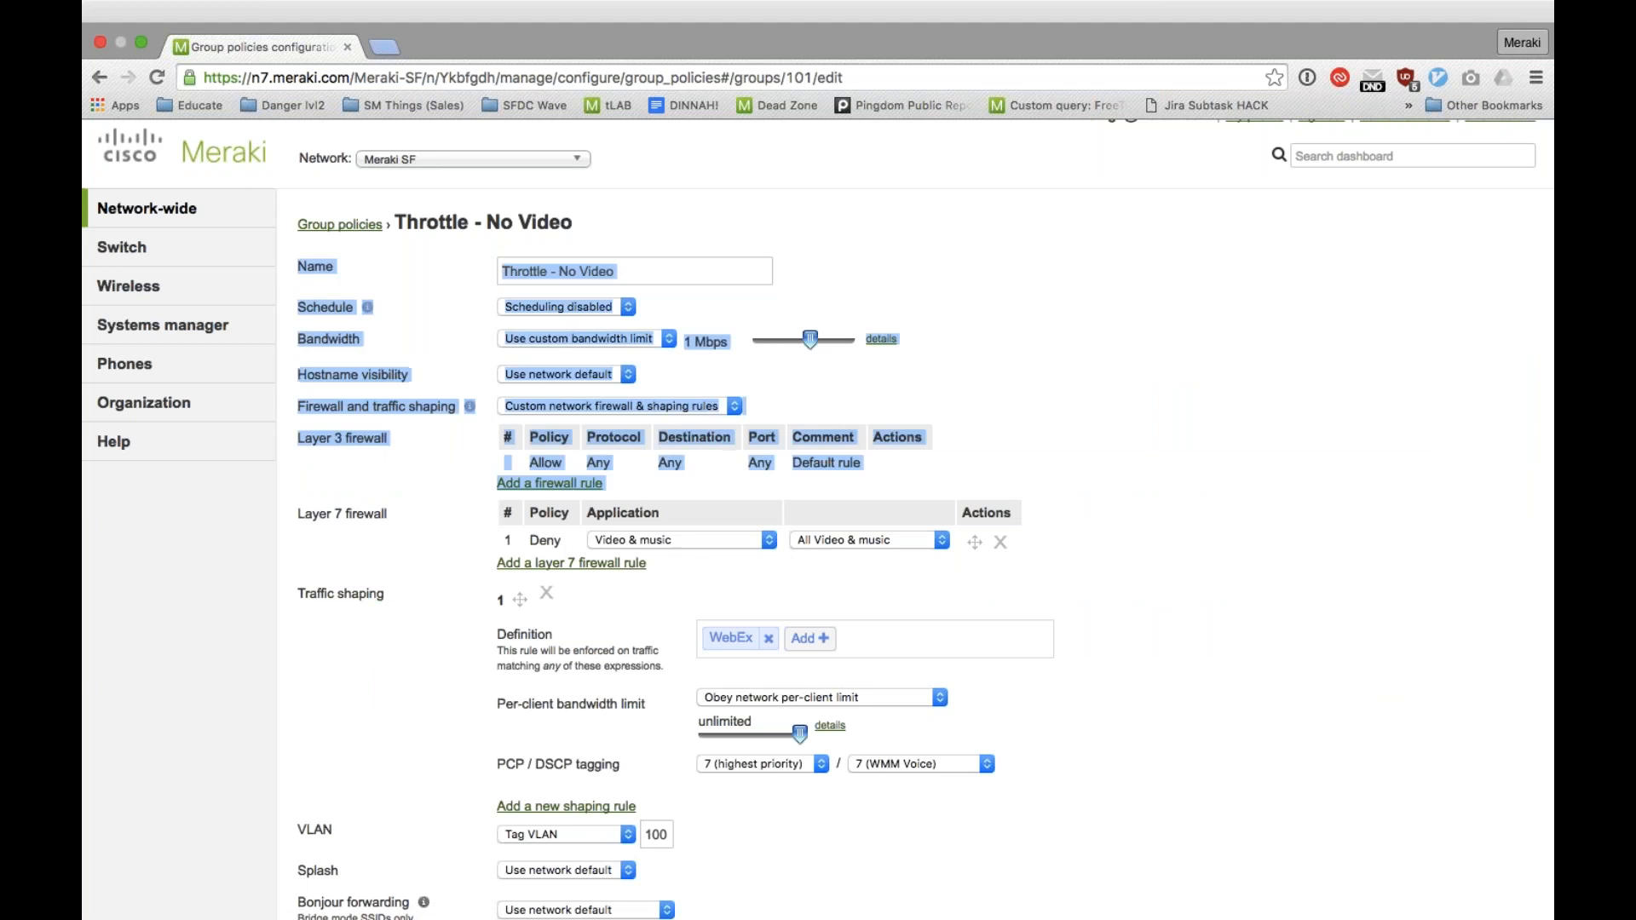
{"action": "left_click_drag", "start_coordinate": [391, 514], "coordinate": [297, 514]}
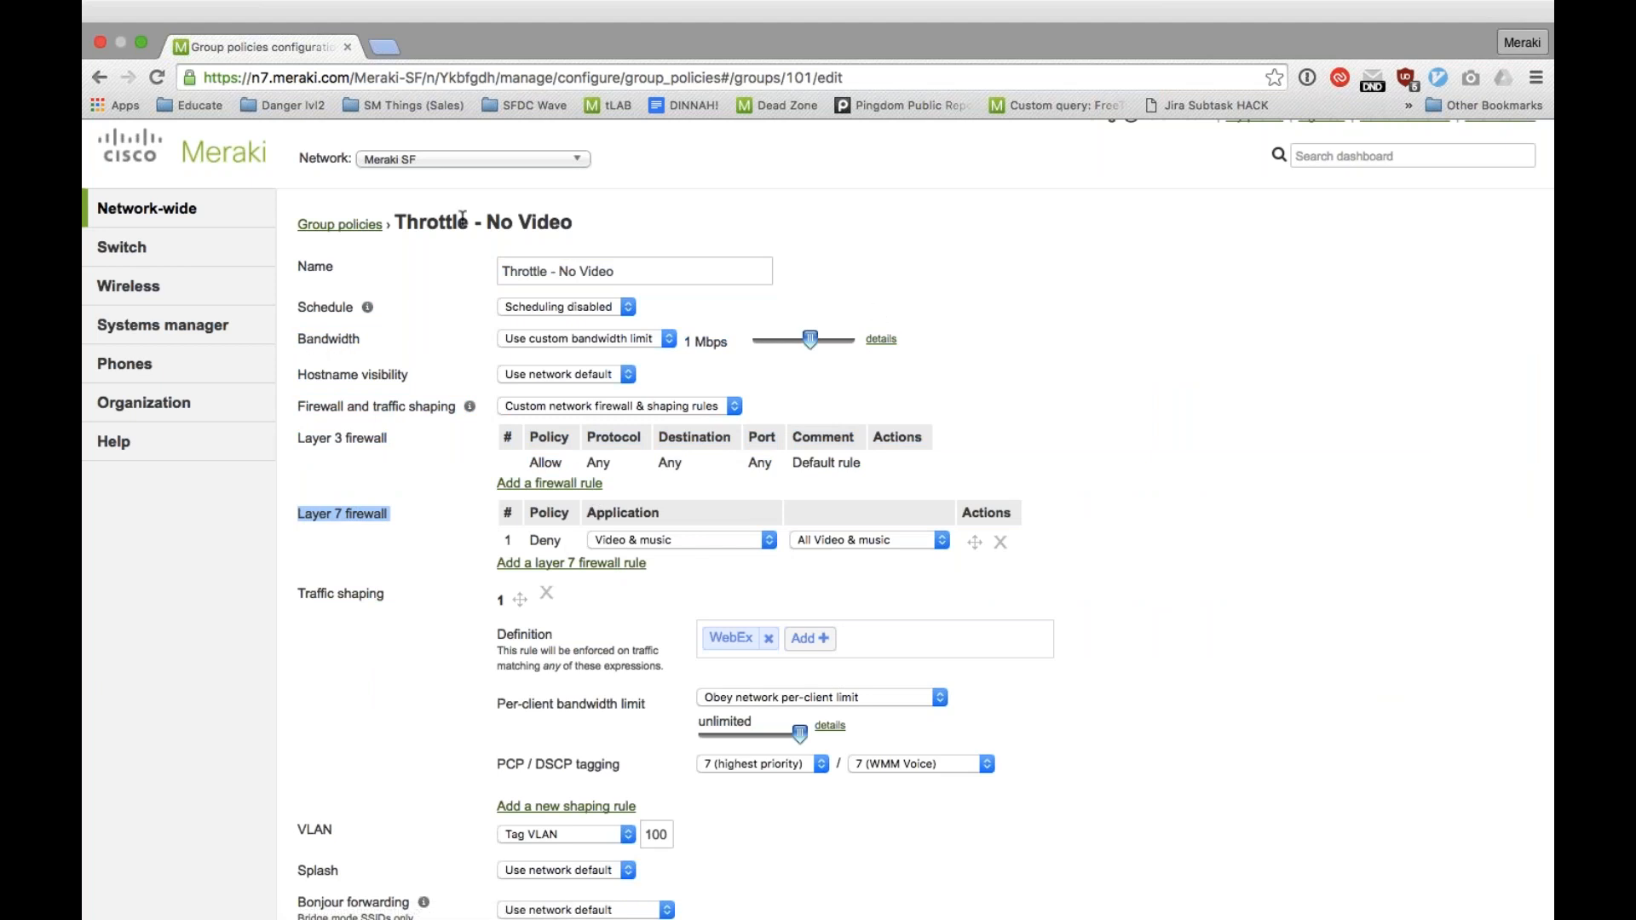
Step: Examine the Throttle - No Video policy's traffic shaping, VLAN, splash and Bonjour forwarding settings
{"action": "scroll", "coordinate": [641, 551], "scroll_direction": "down", "scroll_amount": 5}
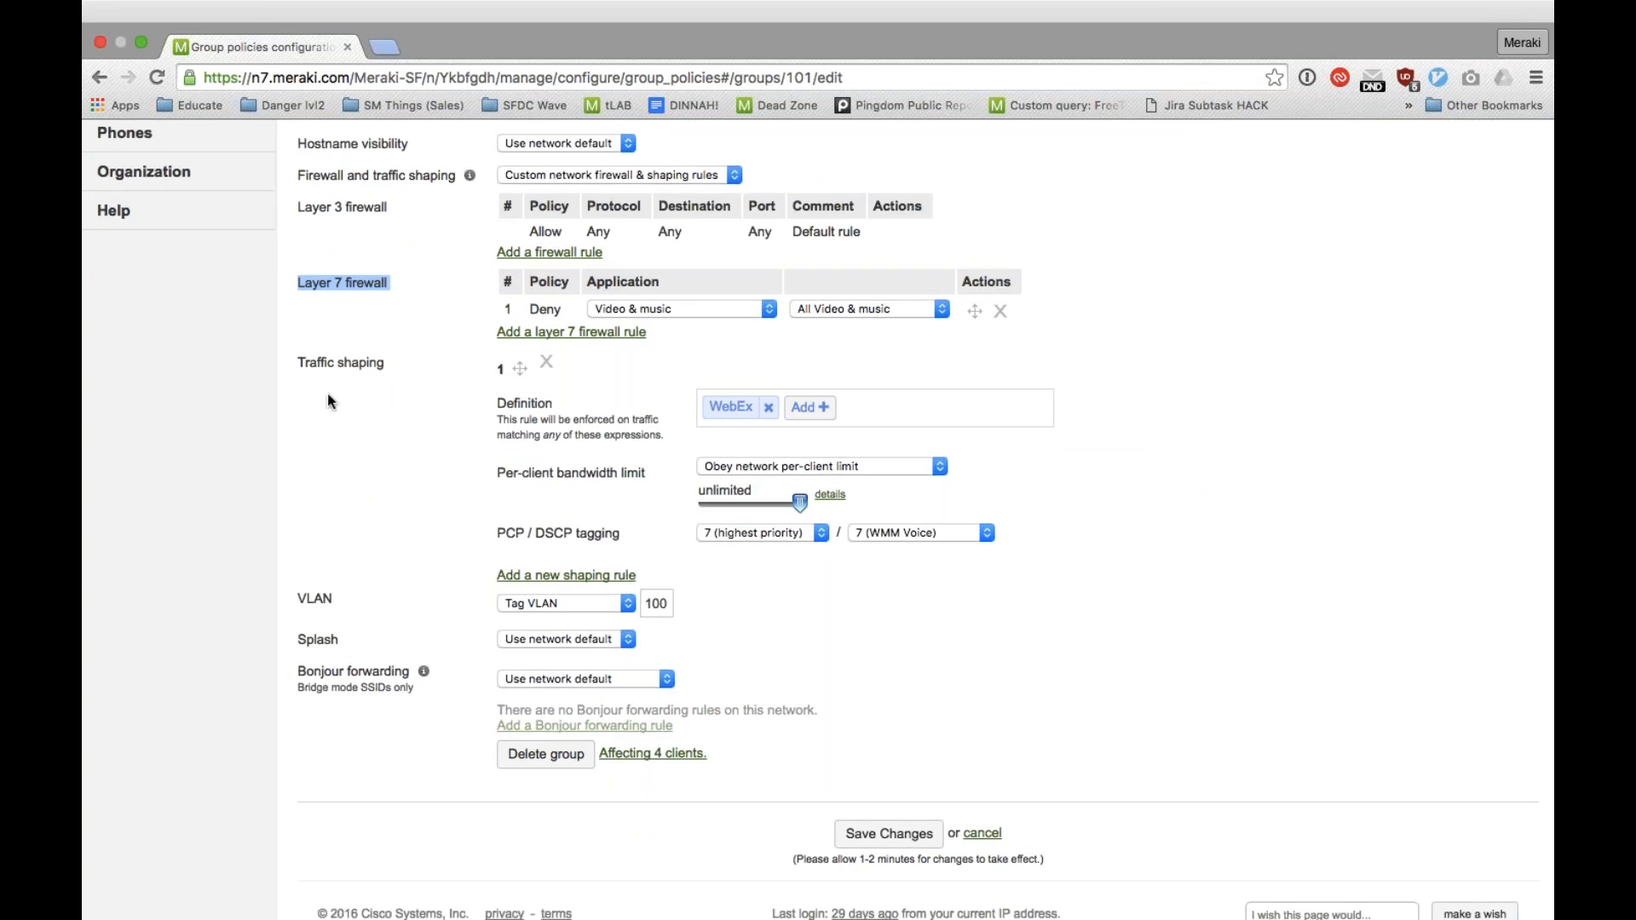
{"action": "left_click", "coordinate": [1002, 375]}
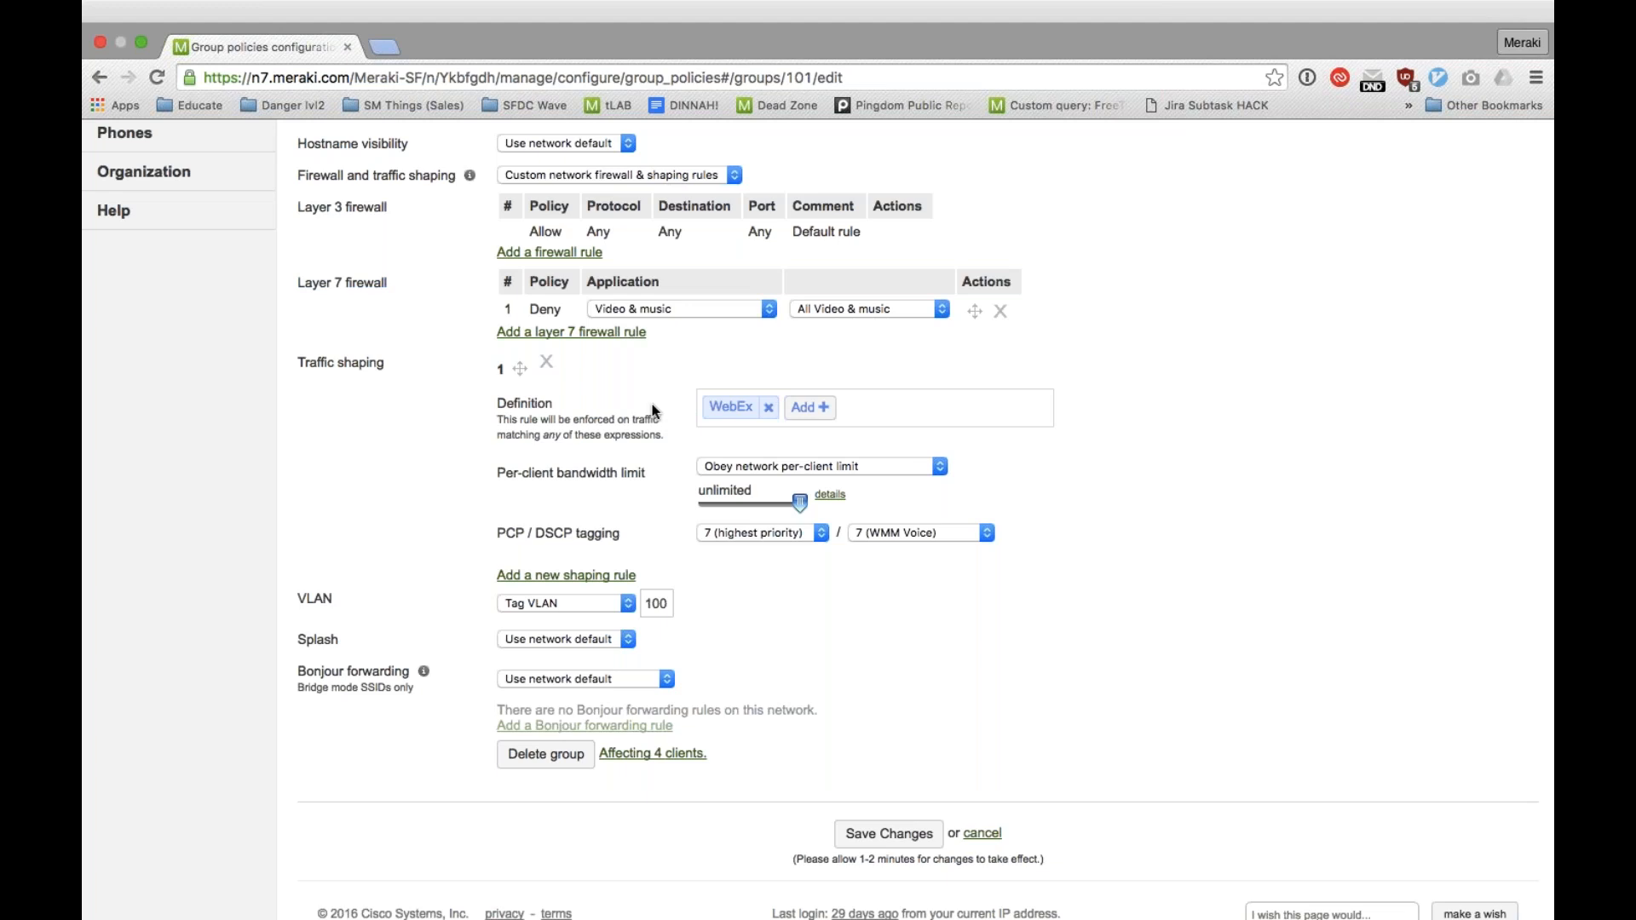
{"action": "scroll", "coordinate": [818, 511], "scroll_direction": "up", "scroll_amount": 4}
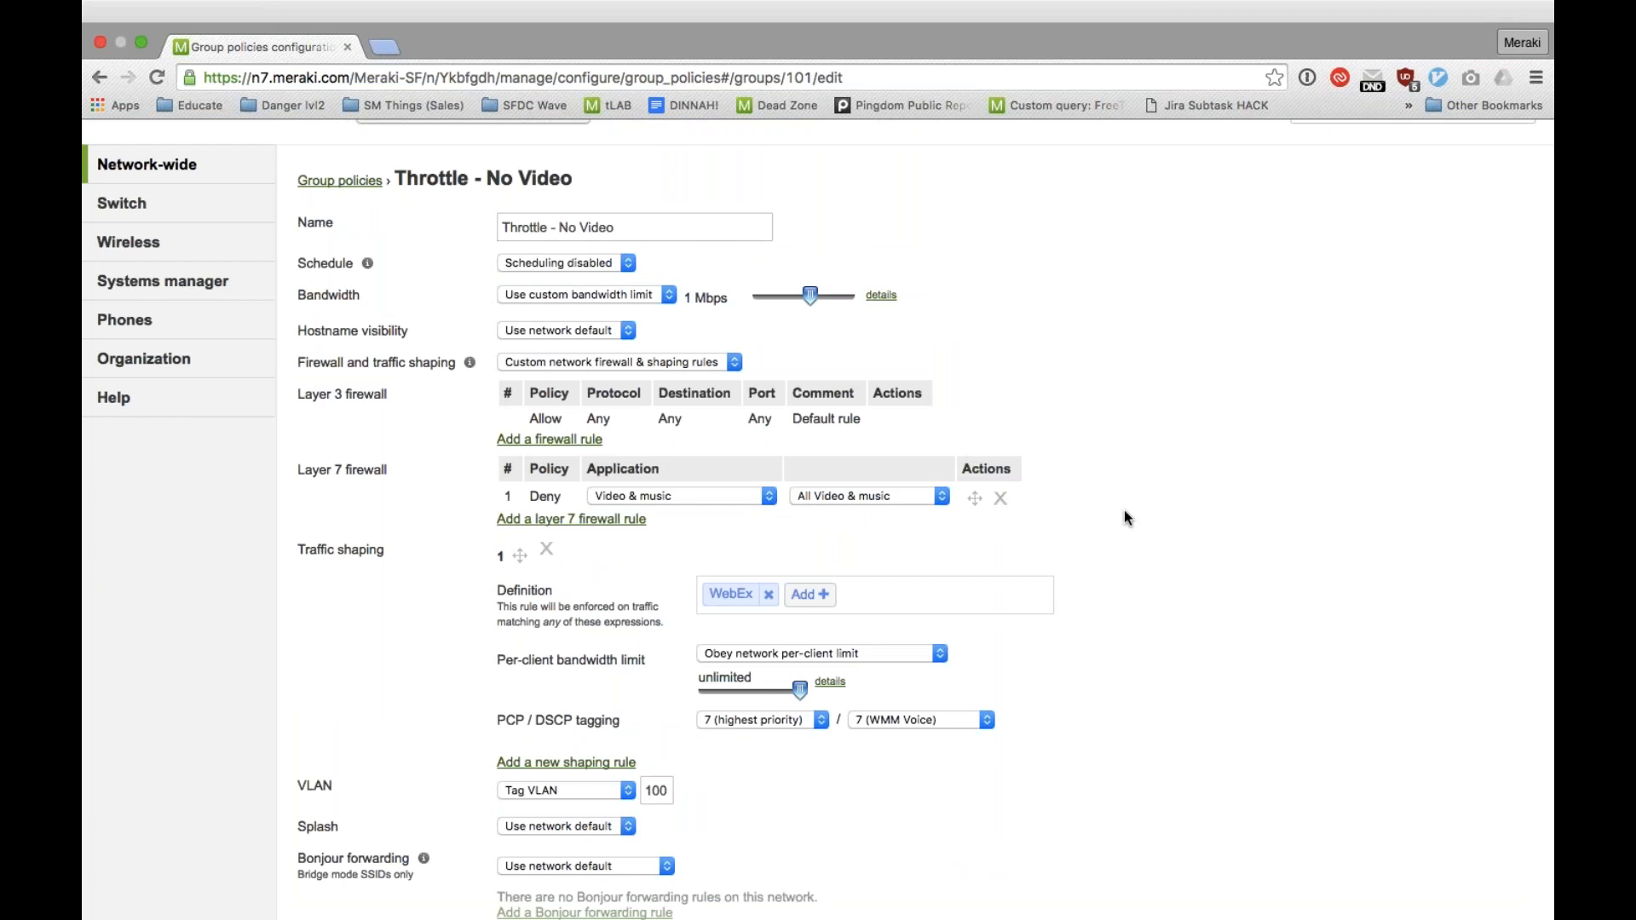
{"action": "scroll", "coordinate": [1125, 517], "scroll_direction": "down", "scroll_amount": 3}
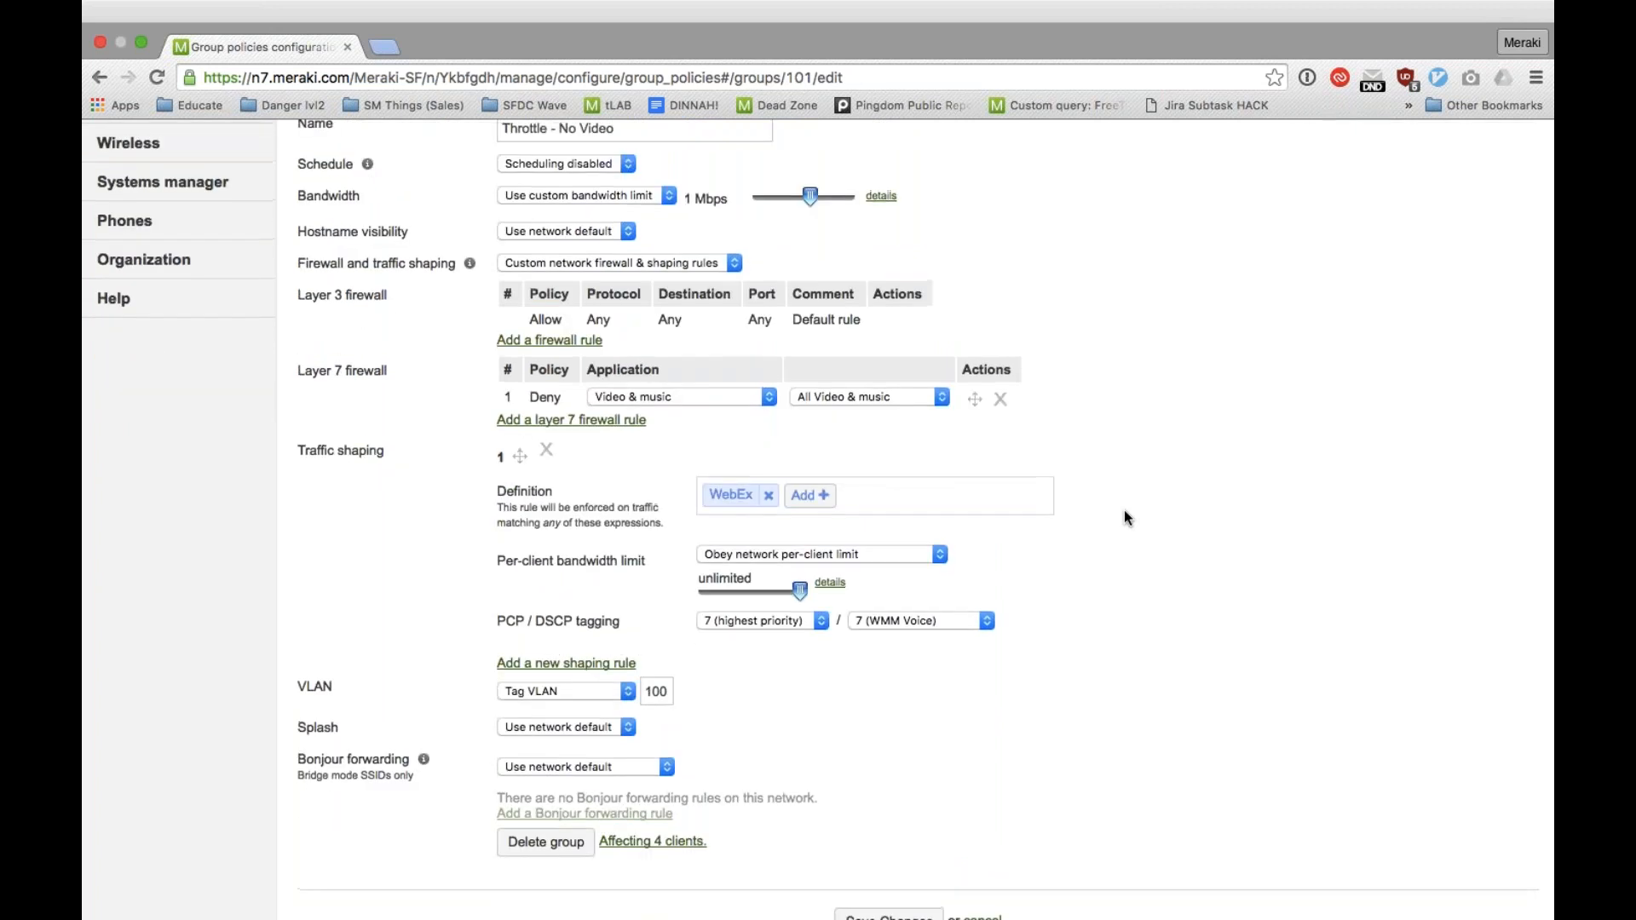
{"action": "scroll", "coordinate": [1125, 518], "scroll_direction": "up", "scroll_amount": 4}
Step: Open the network-wide Sentry policies and set the priority 2 policy for MerakiSecure violating devices to Throttle - No Video
{"action": "mouse_move", "coordinate": [272, 220]}
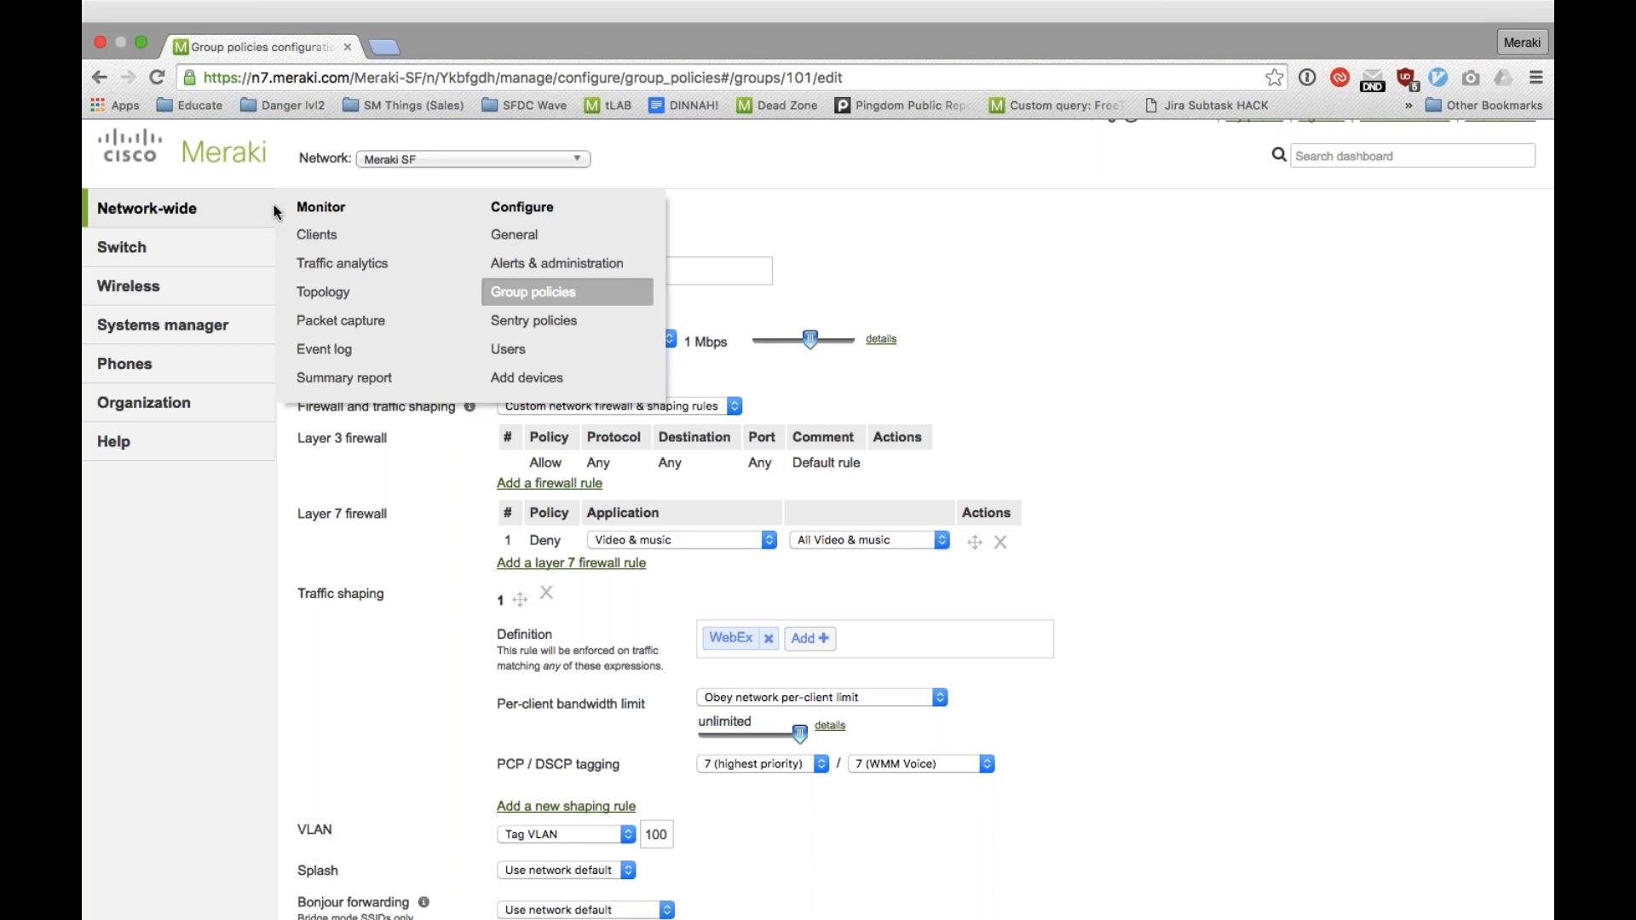
{"action": "left_click", "coordinate": [511, 291]}
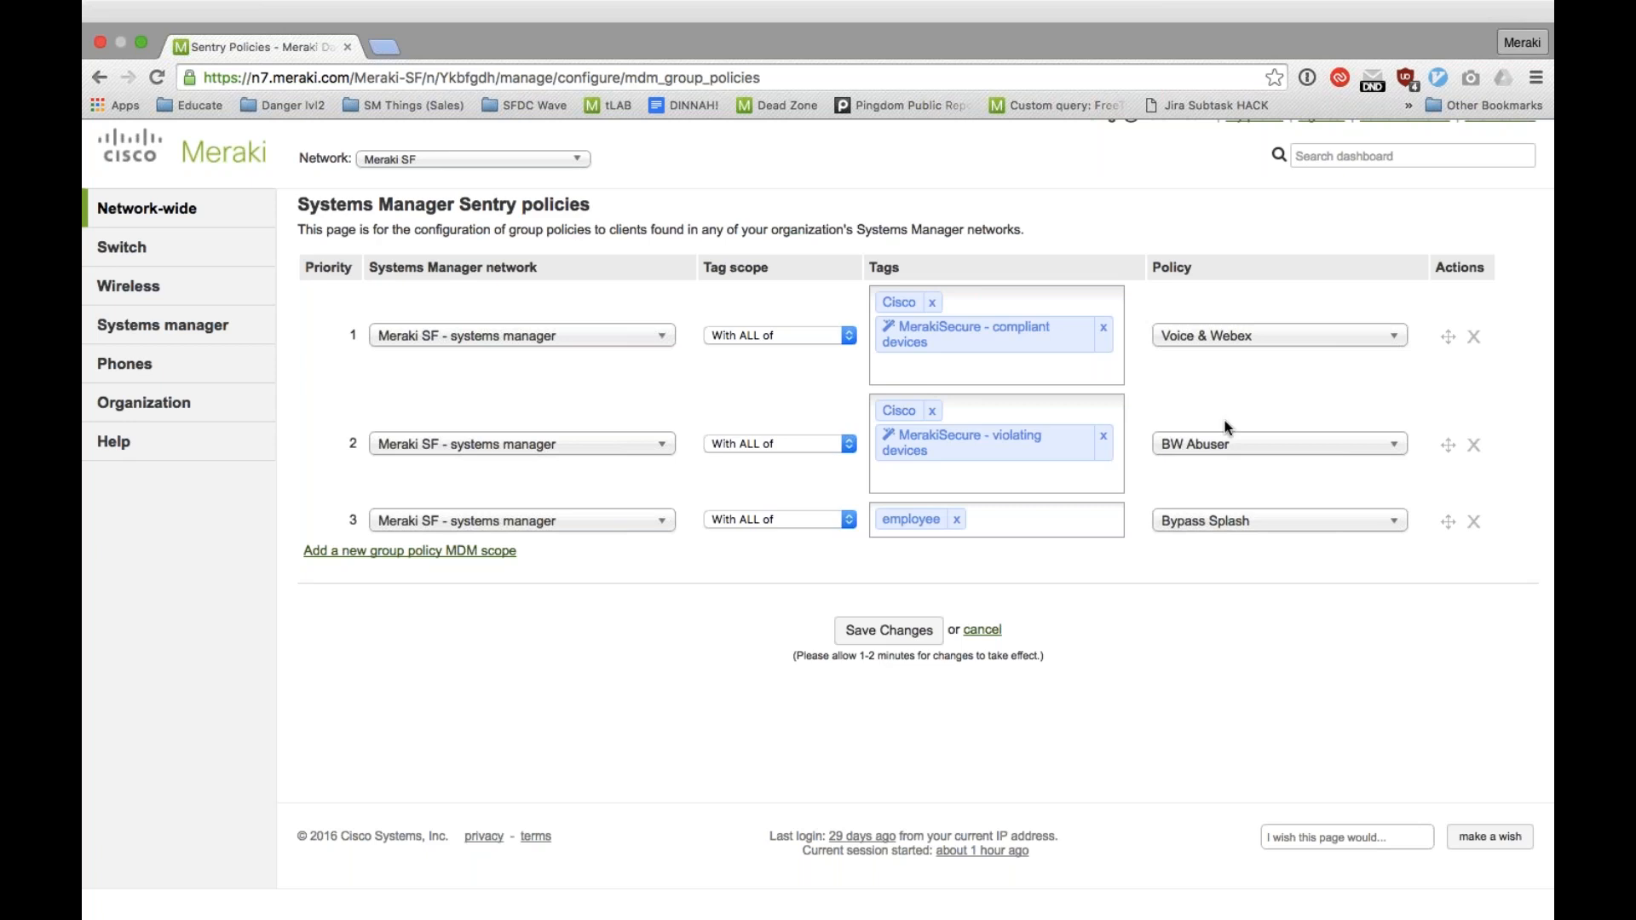
{"action": "left_click", "coordinate": [1228, 442]}
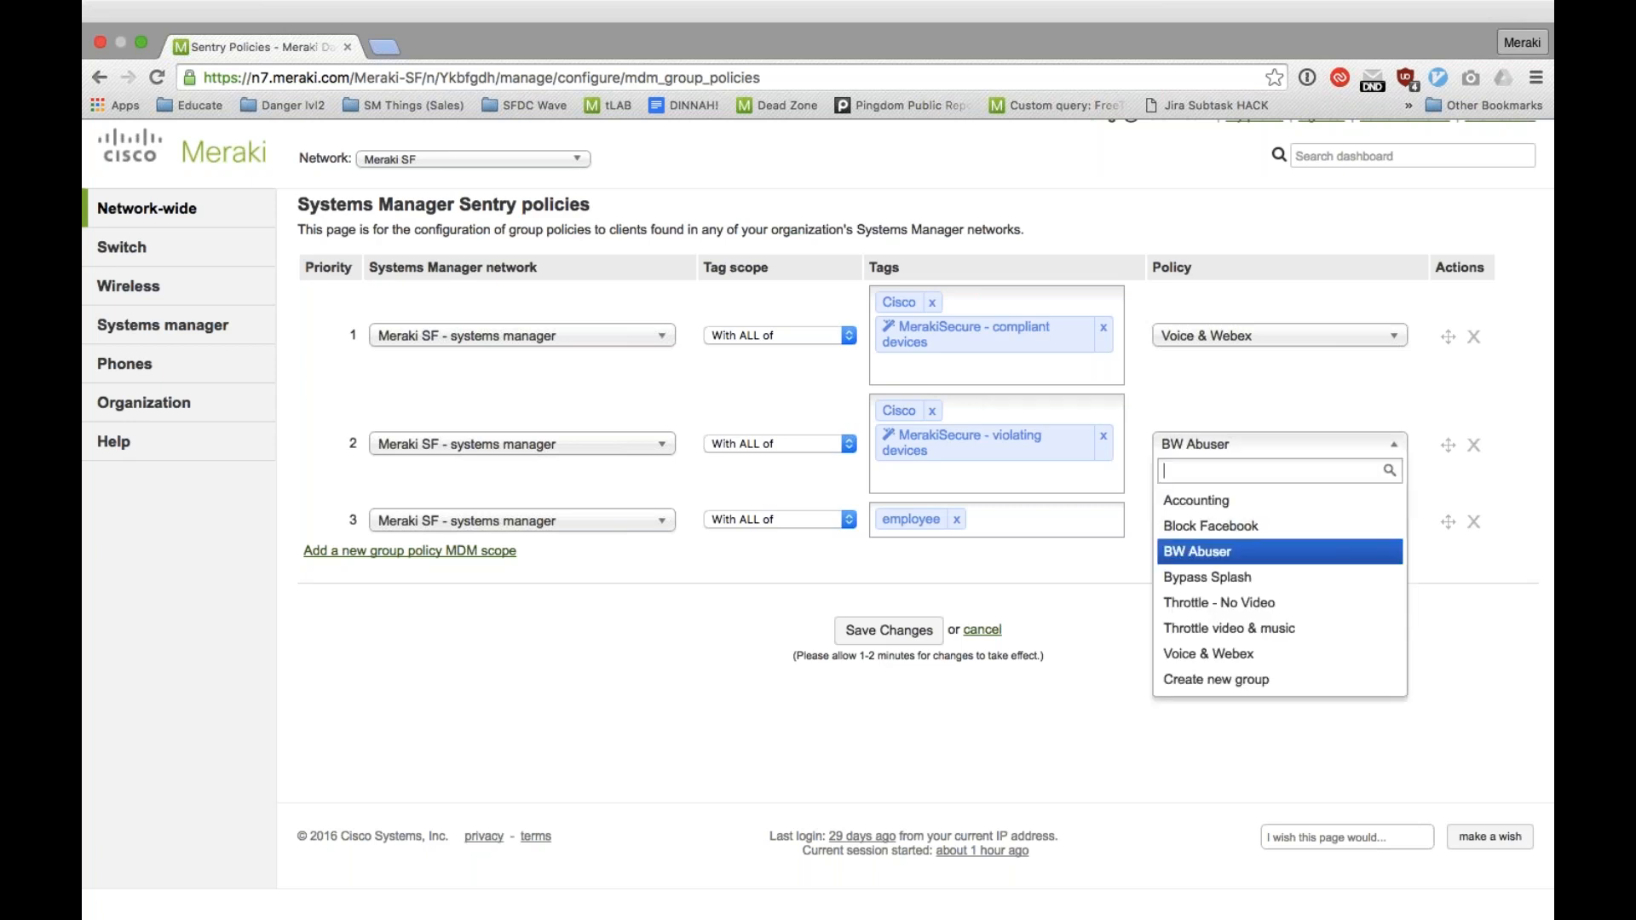
{"action": "left_click", "coordinate": [1202, 602]}
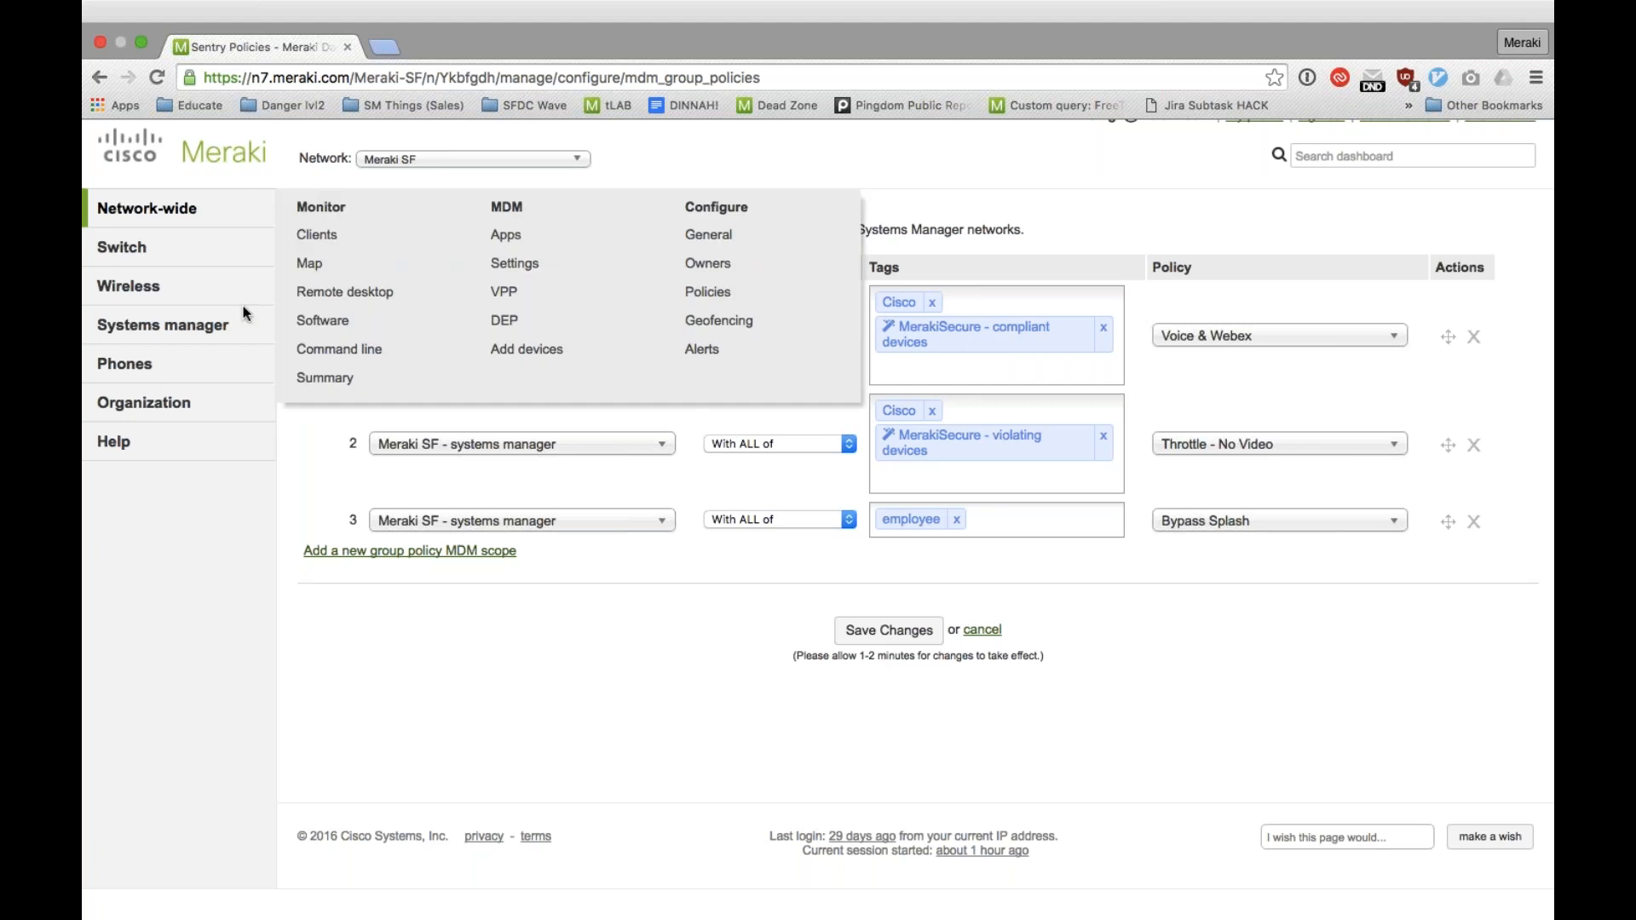
Step: Open the Systems manager client list and search it for "windows xp"
{"action": "left_click", "coordinate": [218, 320]}
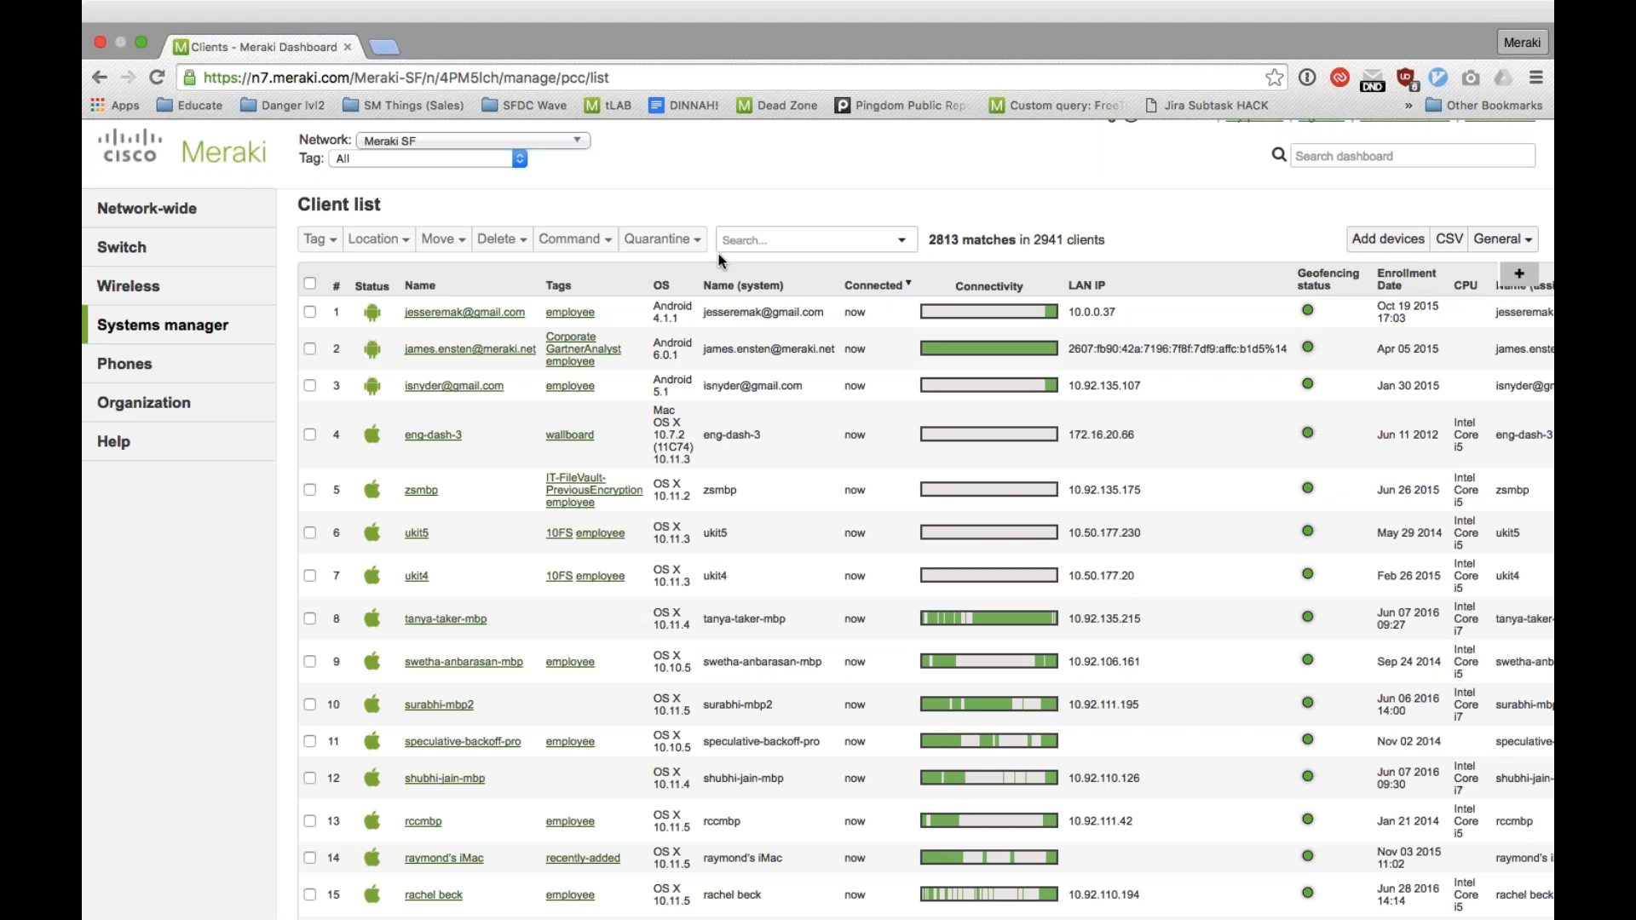
{"action": "left_click", "coordinate": [746, 238]}
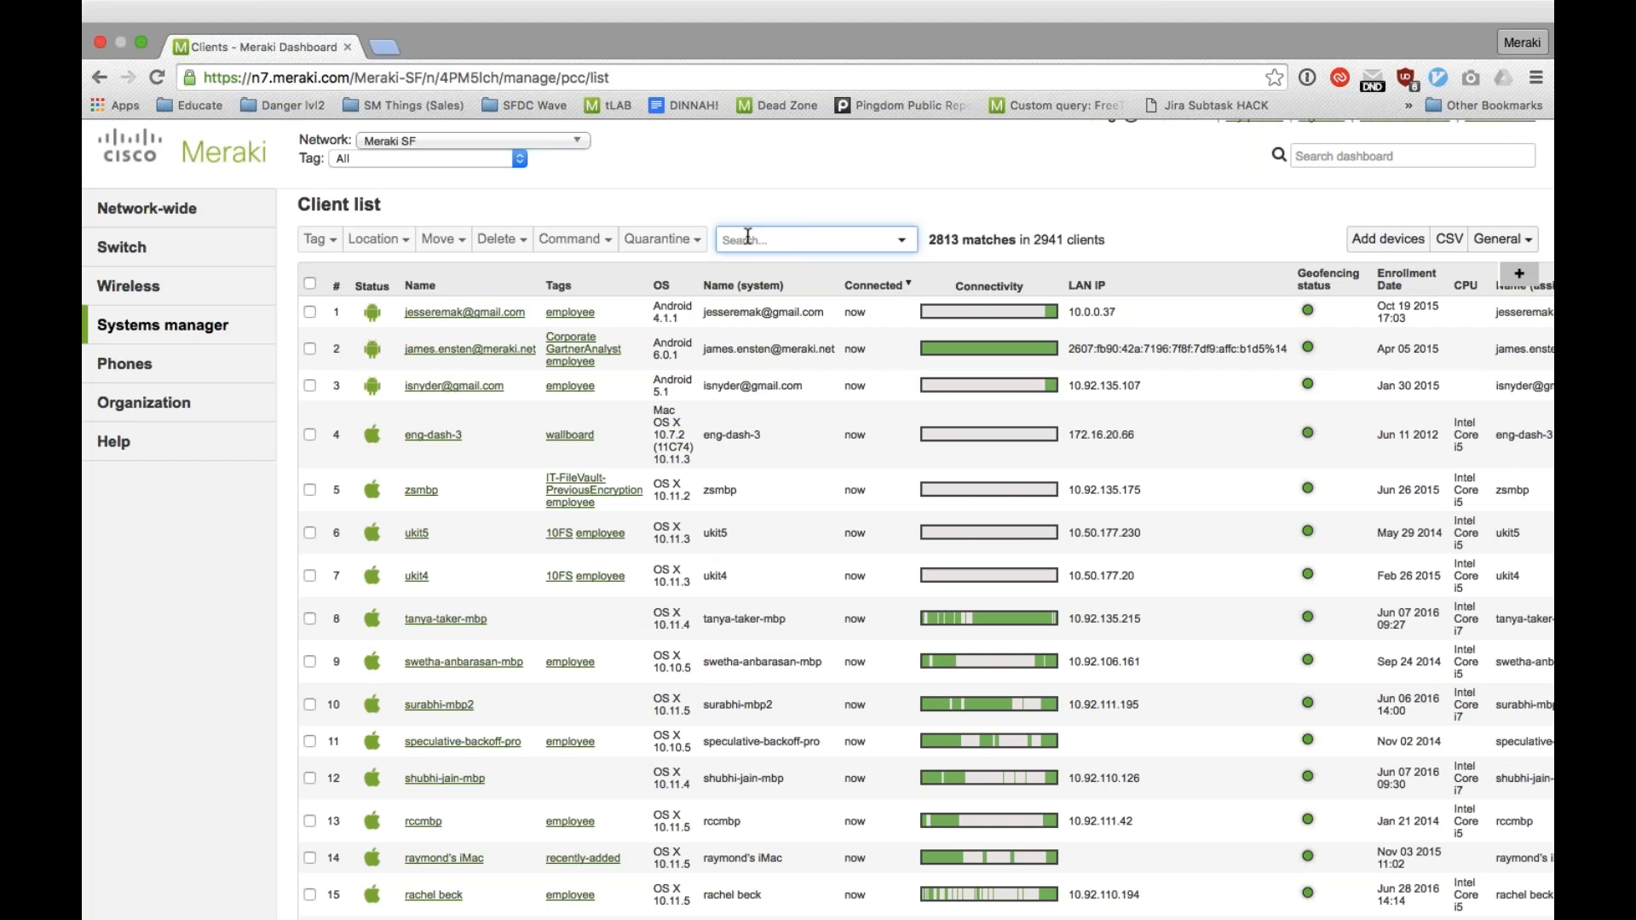
{"action": "type", "text": "windows"}
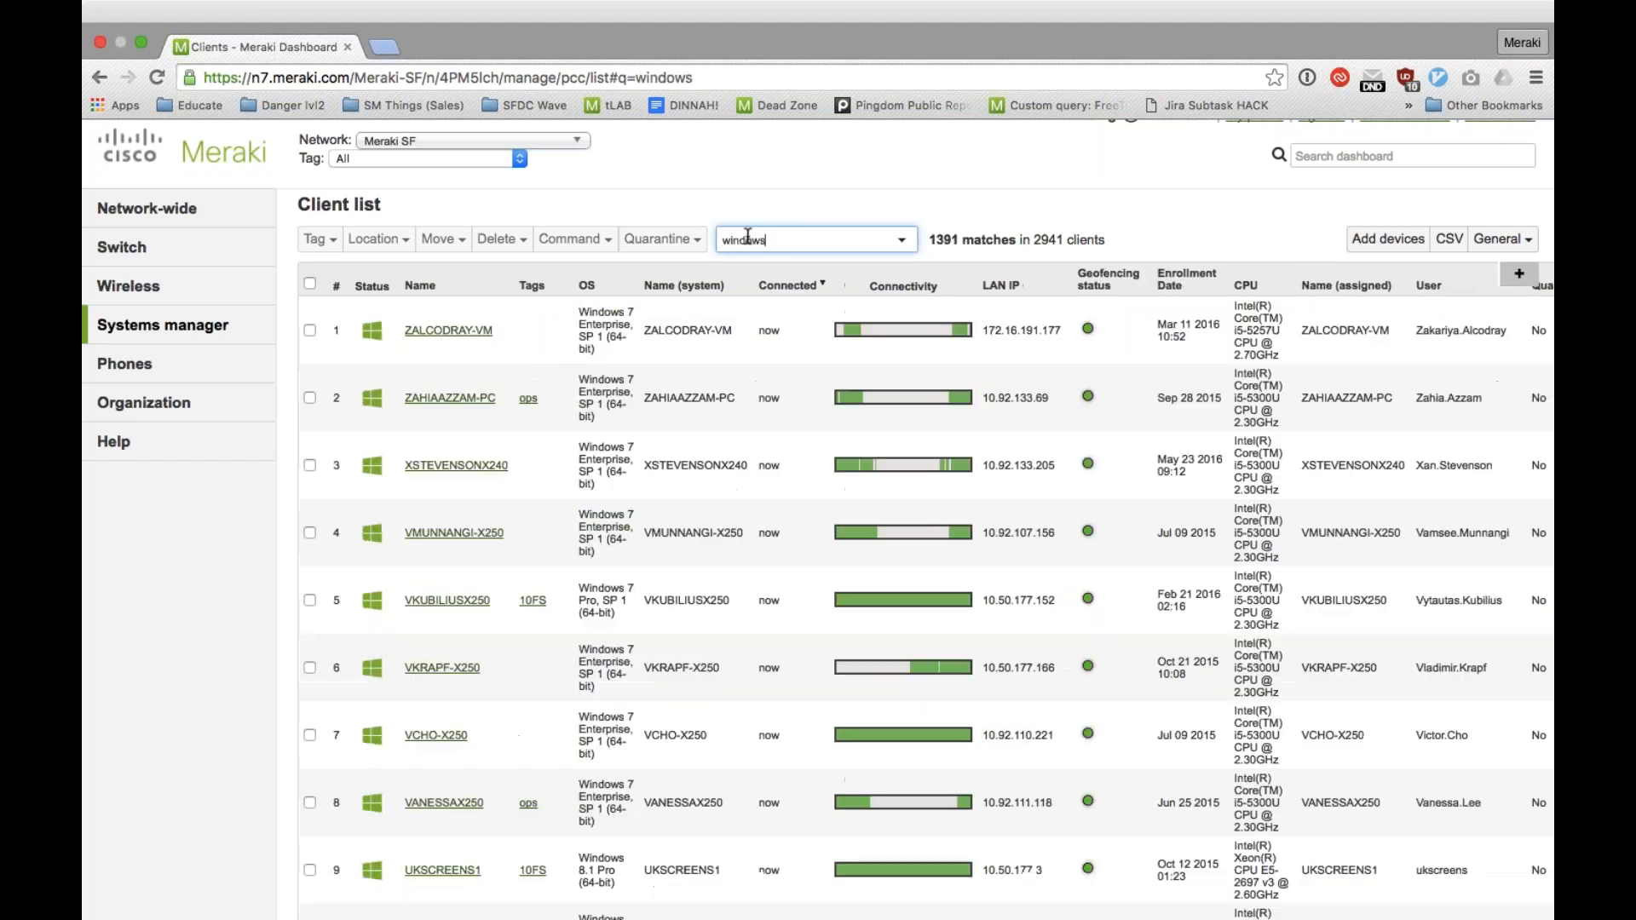
{"action": "type", "text": " xp"}
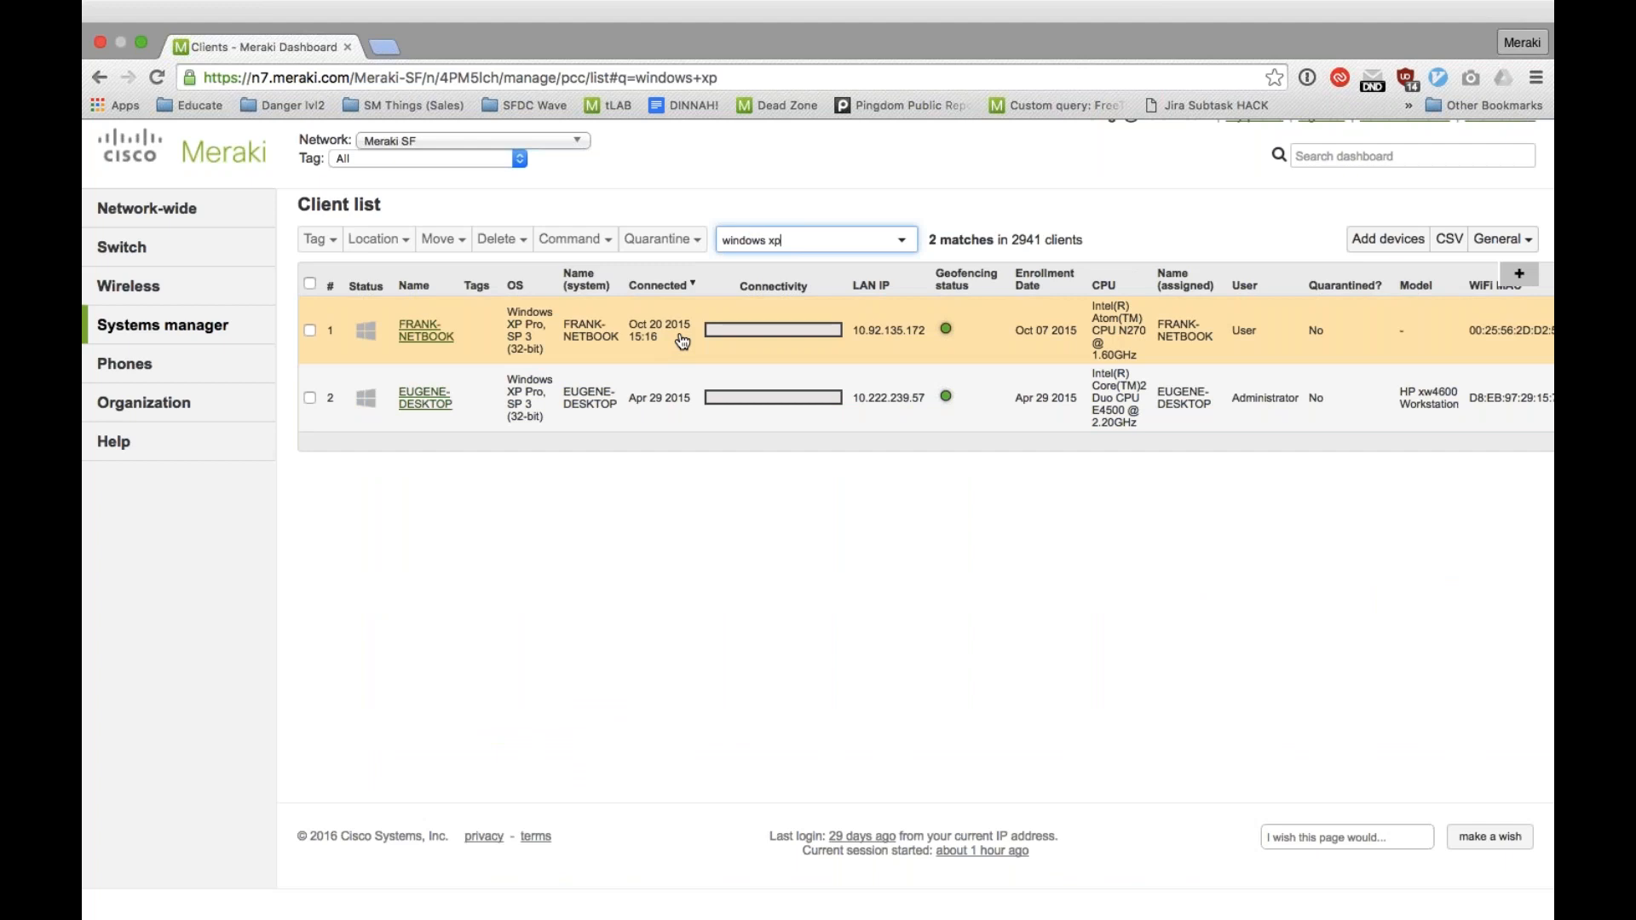
Step: Replace the client search with "windows 95"
{"action": "key", "text": "alt+shift+Left"}
{"action": "key", "text": "alt+shift+Left"}
{"action": "type", "text": "w"}
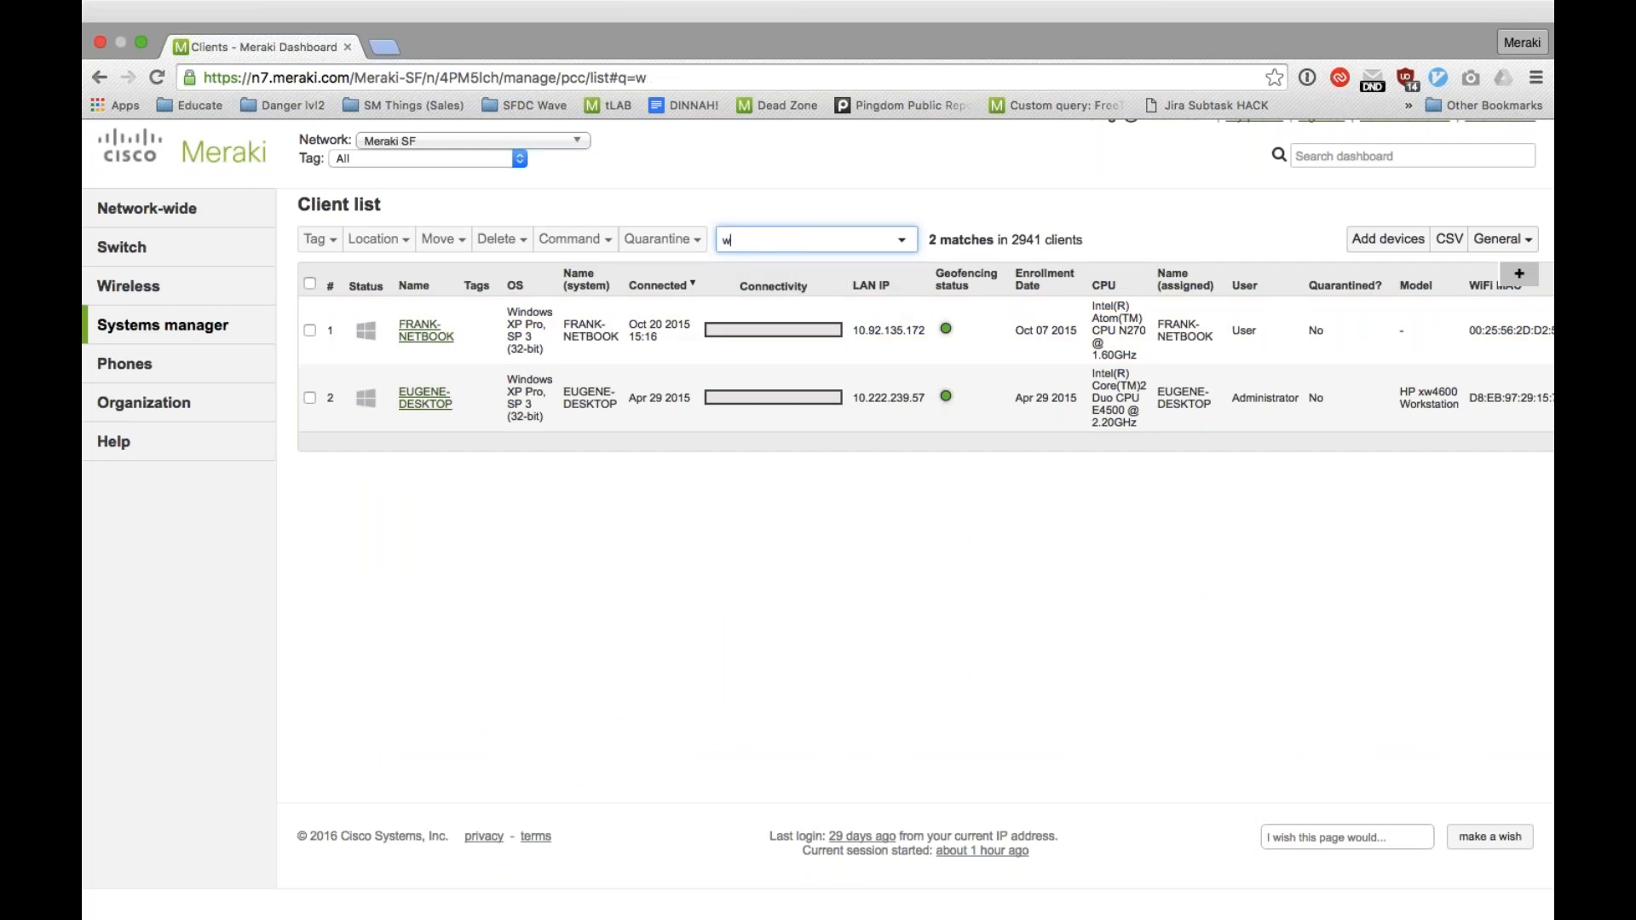
{"action": "type", "text": "in"}
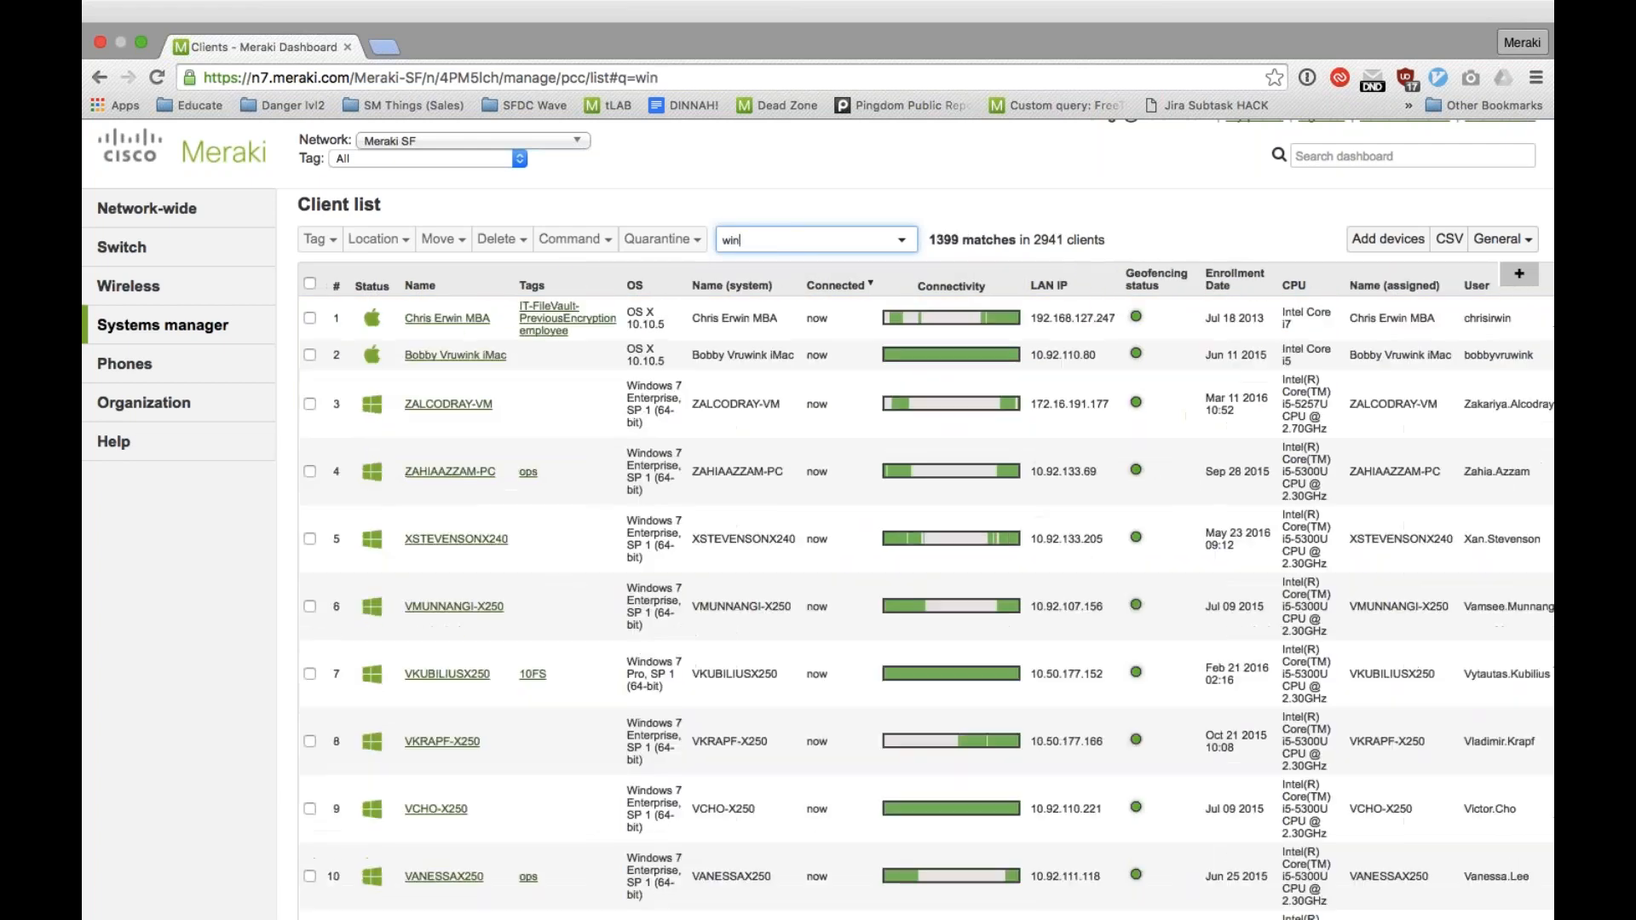
{"action": "type", "text": "dow 95"}
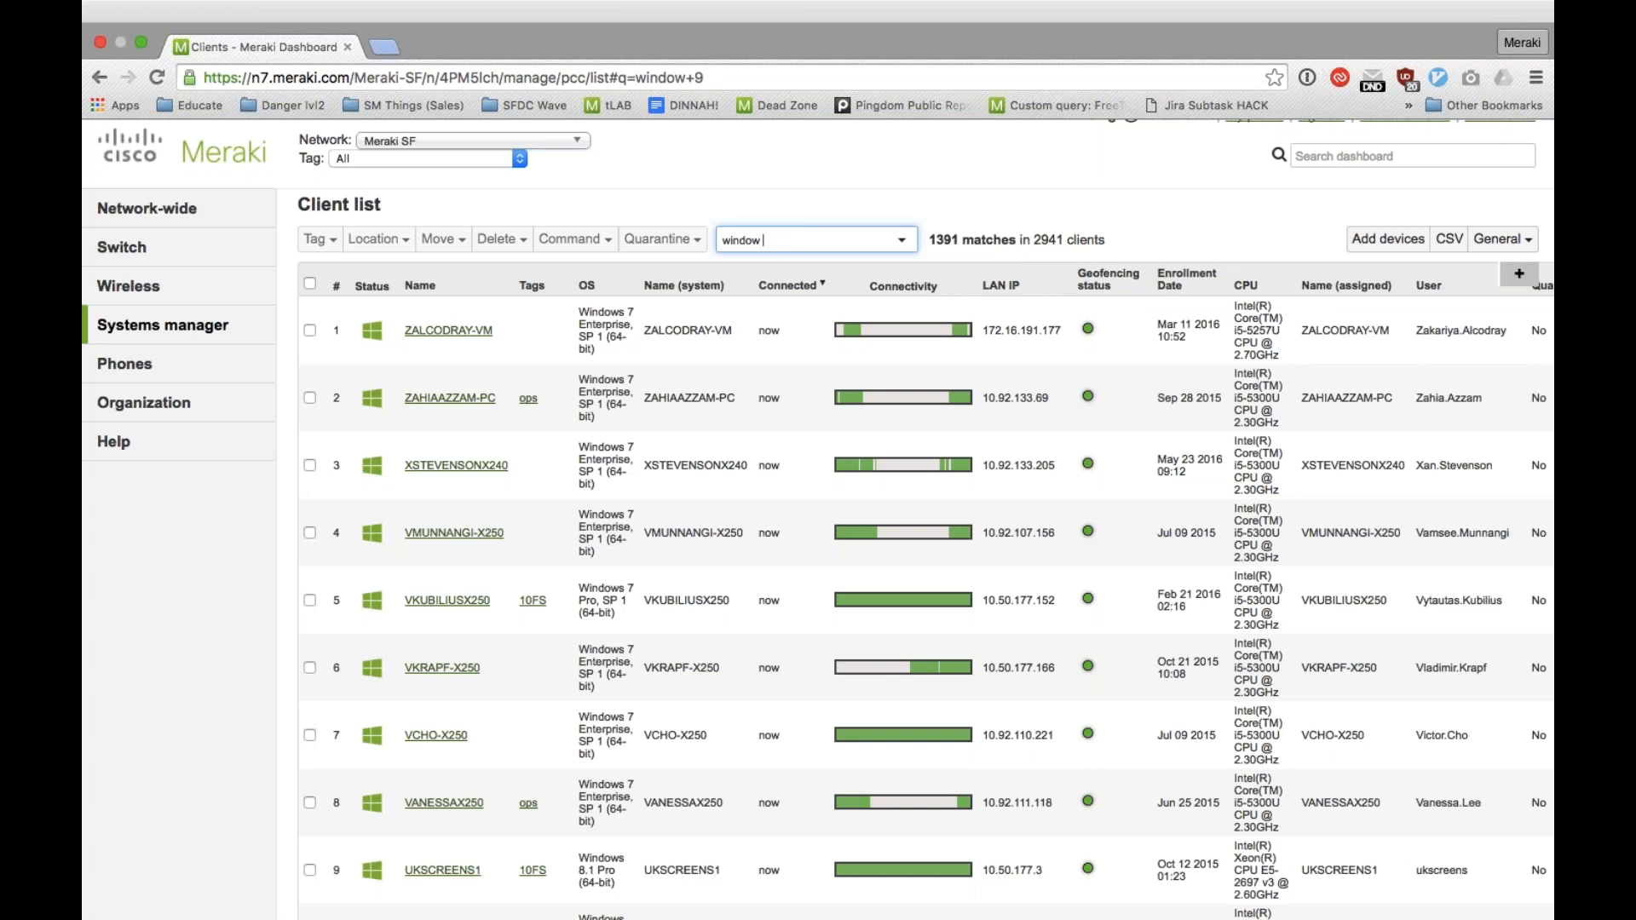
{"action": "key", "text": "BackSpace"}
{"action": "key", "text": "BackSpace"}
{"action": "key", "text": "BackSpace"}
{"action": "type", "text": "s 95"}
Step: Change the Windows version in the client search to 7, and finally to 10
{"action": "key", "text": "BackSpace"}
{"action": "key", "text": "BackSpace"}
{"action": "type", "text": "7"}
{"action": "key", "text": "BackSpace"}
{"action": "type", "text": "10"}
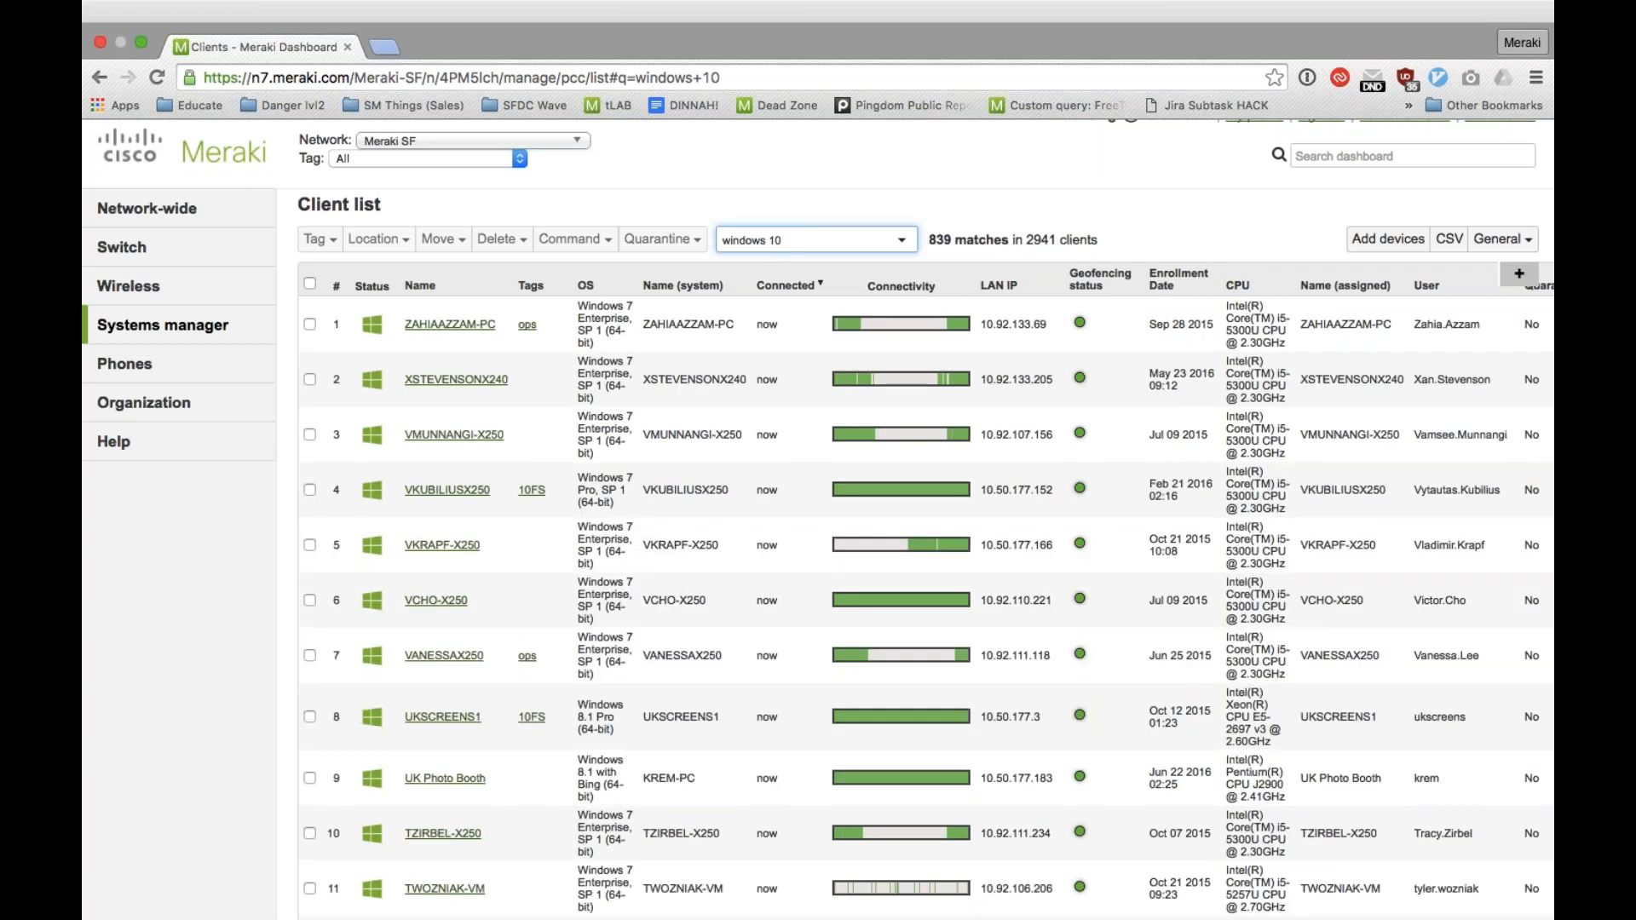
Step: Search the client list for "mac os x" instead of Windows devices
{"action": "key", "text": "BackSpace"}
{"action": "key", "text": "BackSpace"}
{"action": "key", "text": "BackSpace"}
{"action": "key", "text": "BackSpace"}
{"action": "key", "text": "BackSpace"}
{"action": "key", "text": "BackSpace"}
{"action": "key", "text": "BackSpace"}
{"action": "key", "text": "BackSpace"}
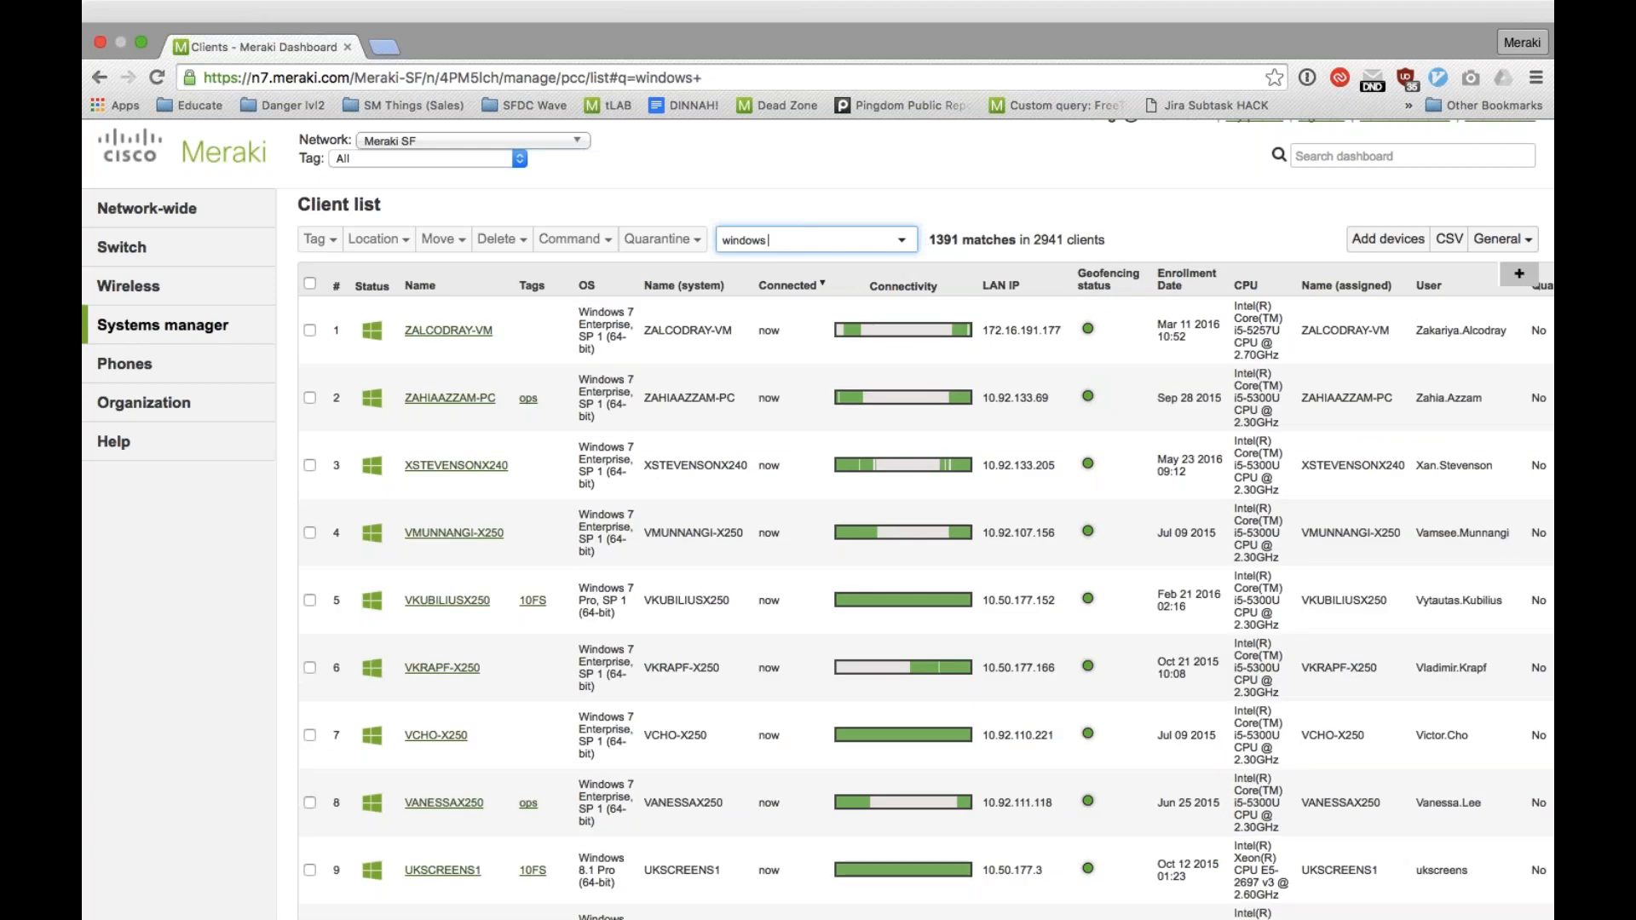
{"action": "key", "text": "BackSpace"}
{"action": "key", "text": "BackSpace"}
{"action": "type", "text": "mac "}
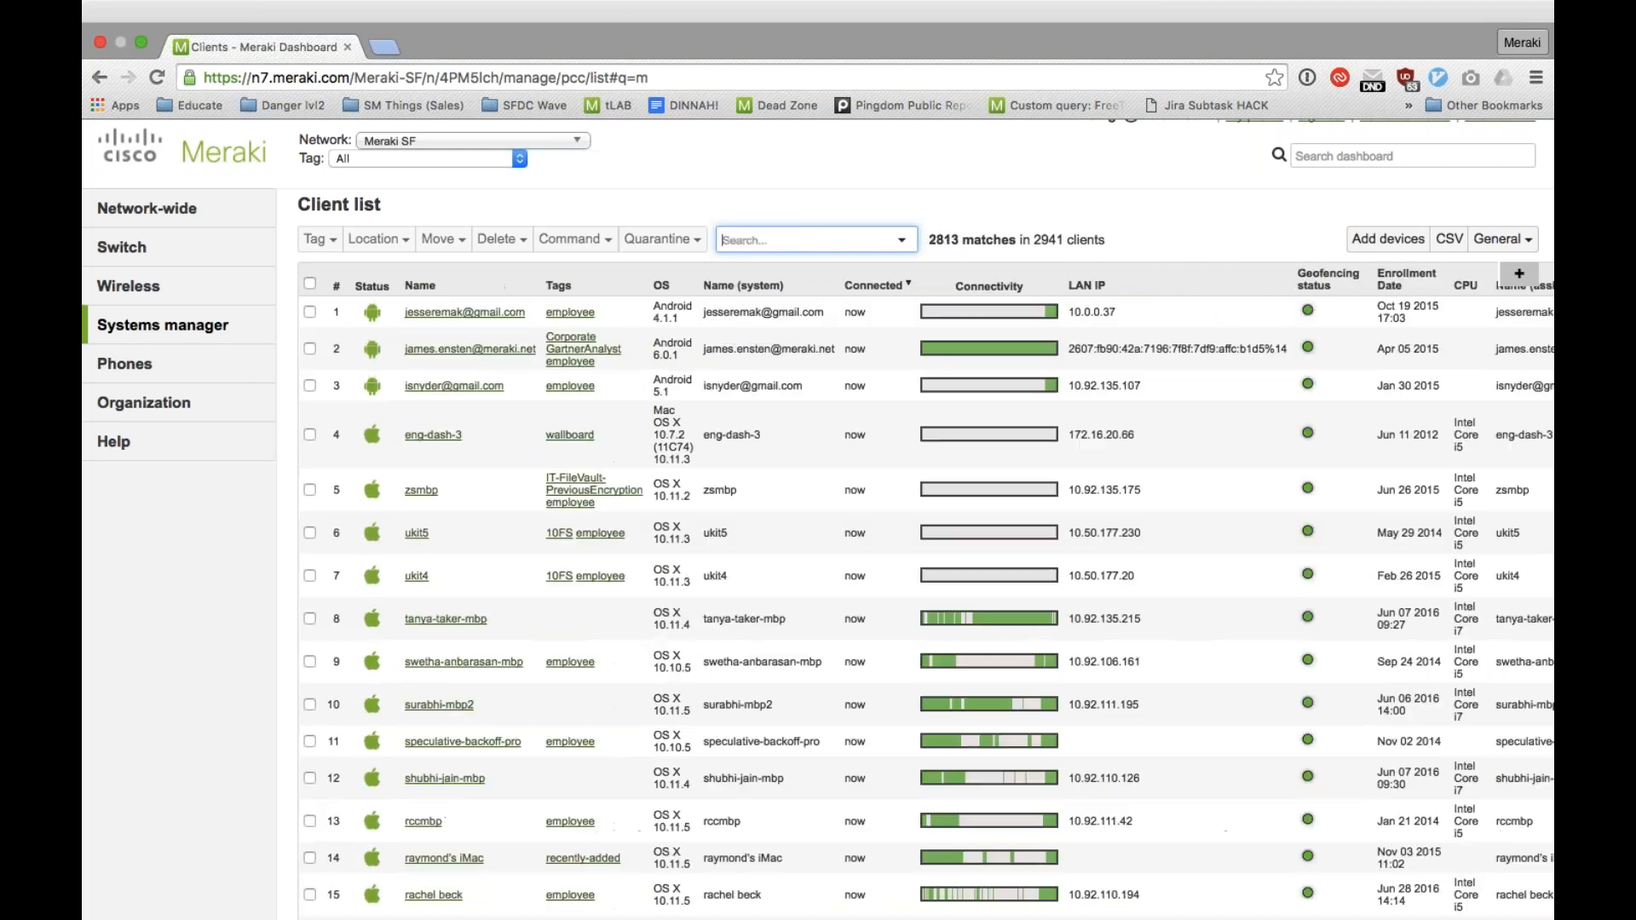
{"action": "type", "text": "os"}
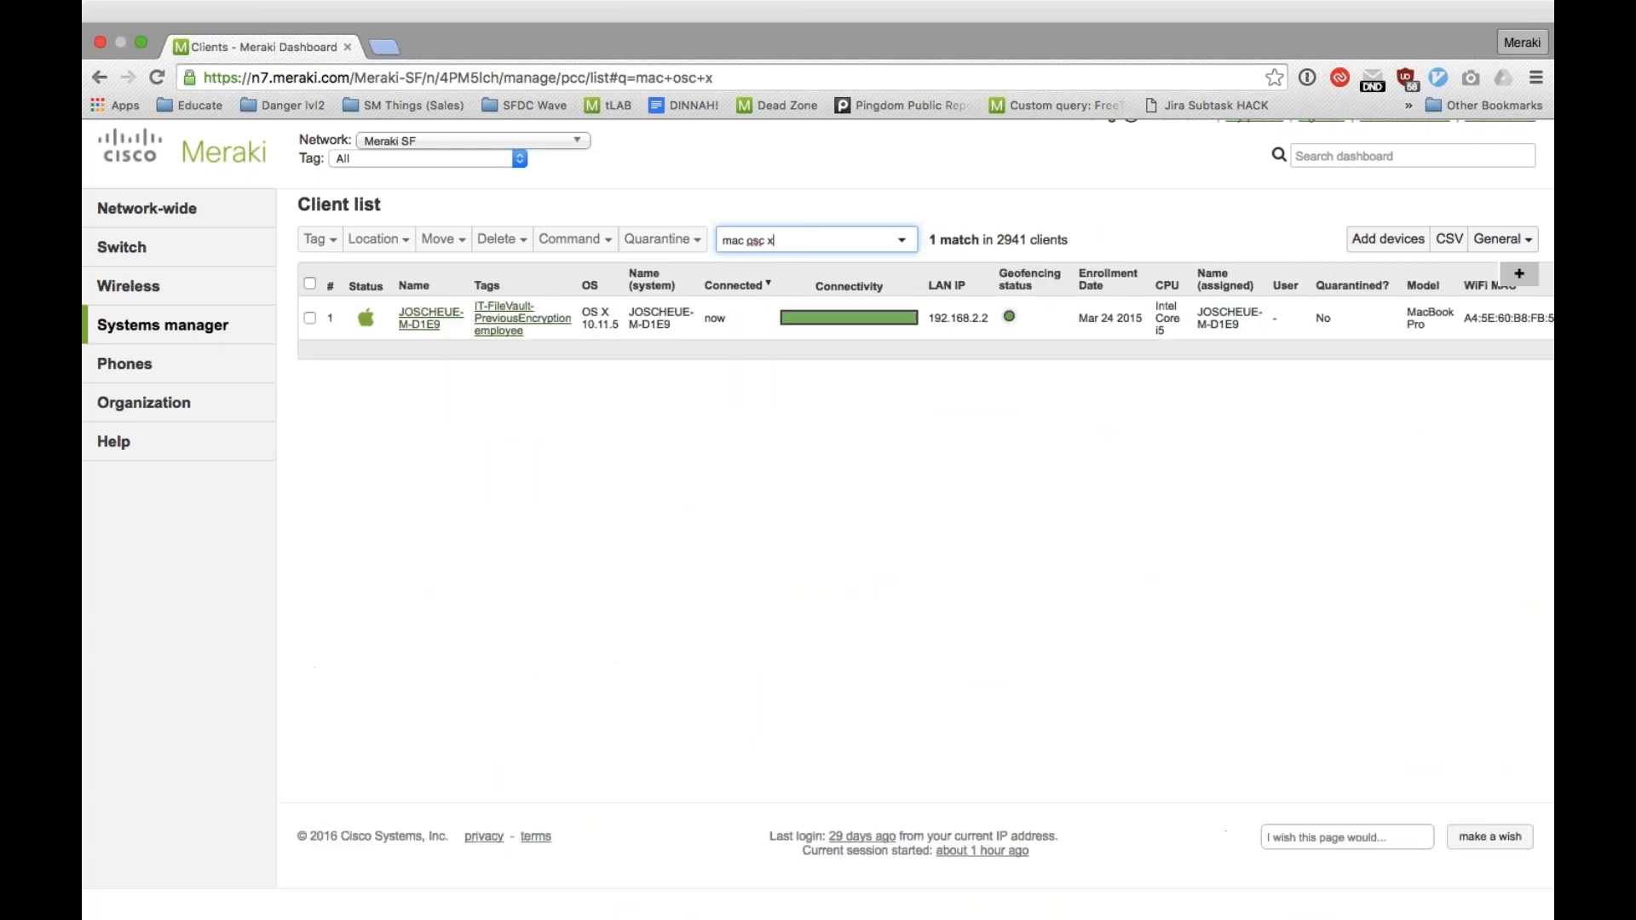
{"action": "type", "text": " x"}
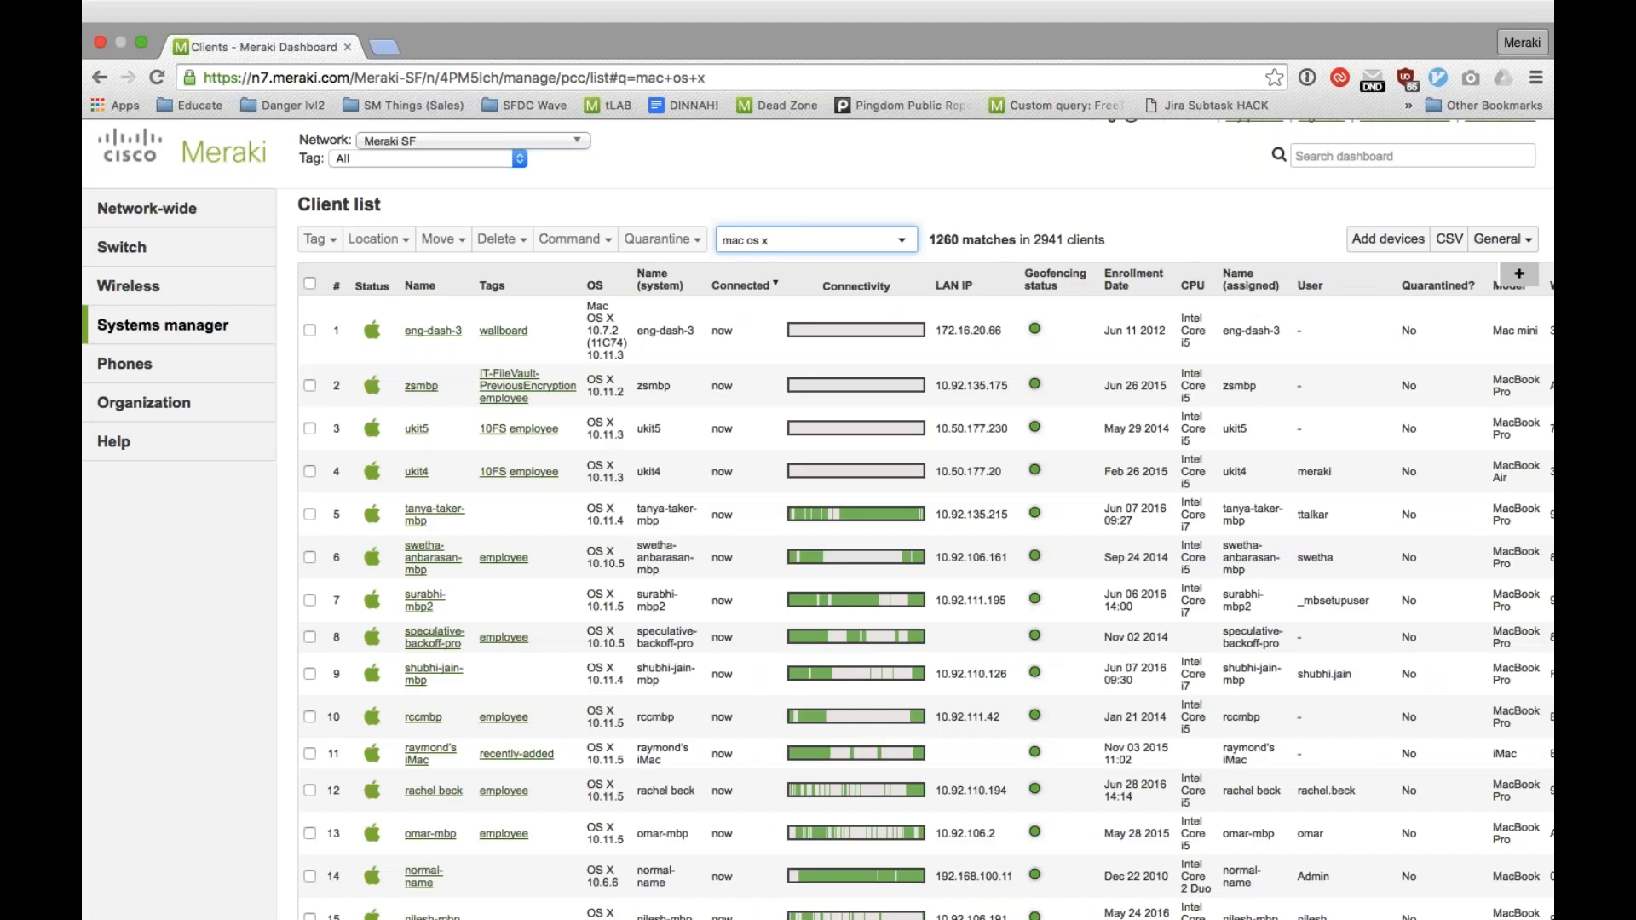
Step: Search the client list for devices on "iOS 9.3"
{"action": "key", "text": "BackSpace"}
{"action": "key", "text": "BackSpace"}
{"action": "key", "text": "BackSpace"}
{"action": "key", "text": "BackSpace"}
{"action": "key", "text": "BackSpace"}
{"action": "key", "text": "BackSpace"}
{"action": "key", "text": "BackSpace"}
{"action": "key", "text": "BackSpace"}
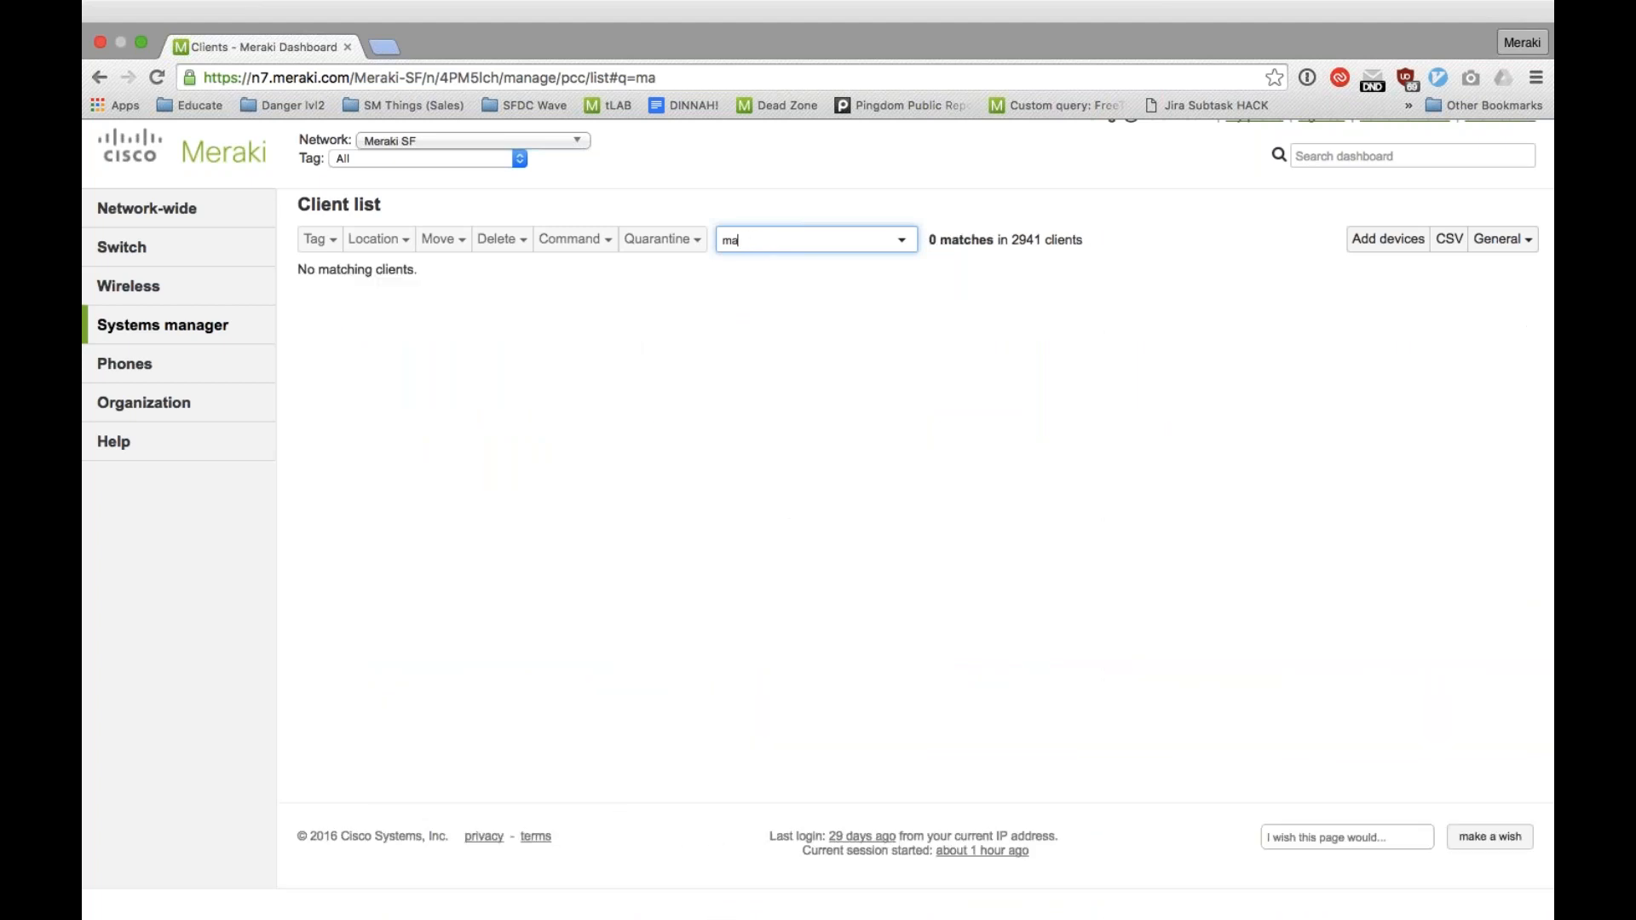
{"action": "type", "text": "iOS"}
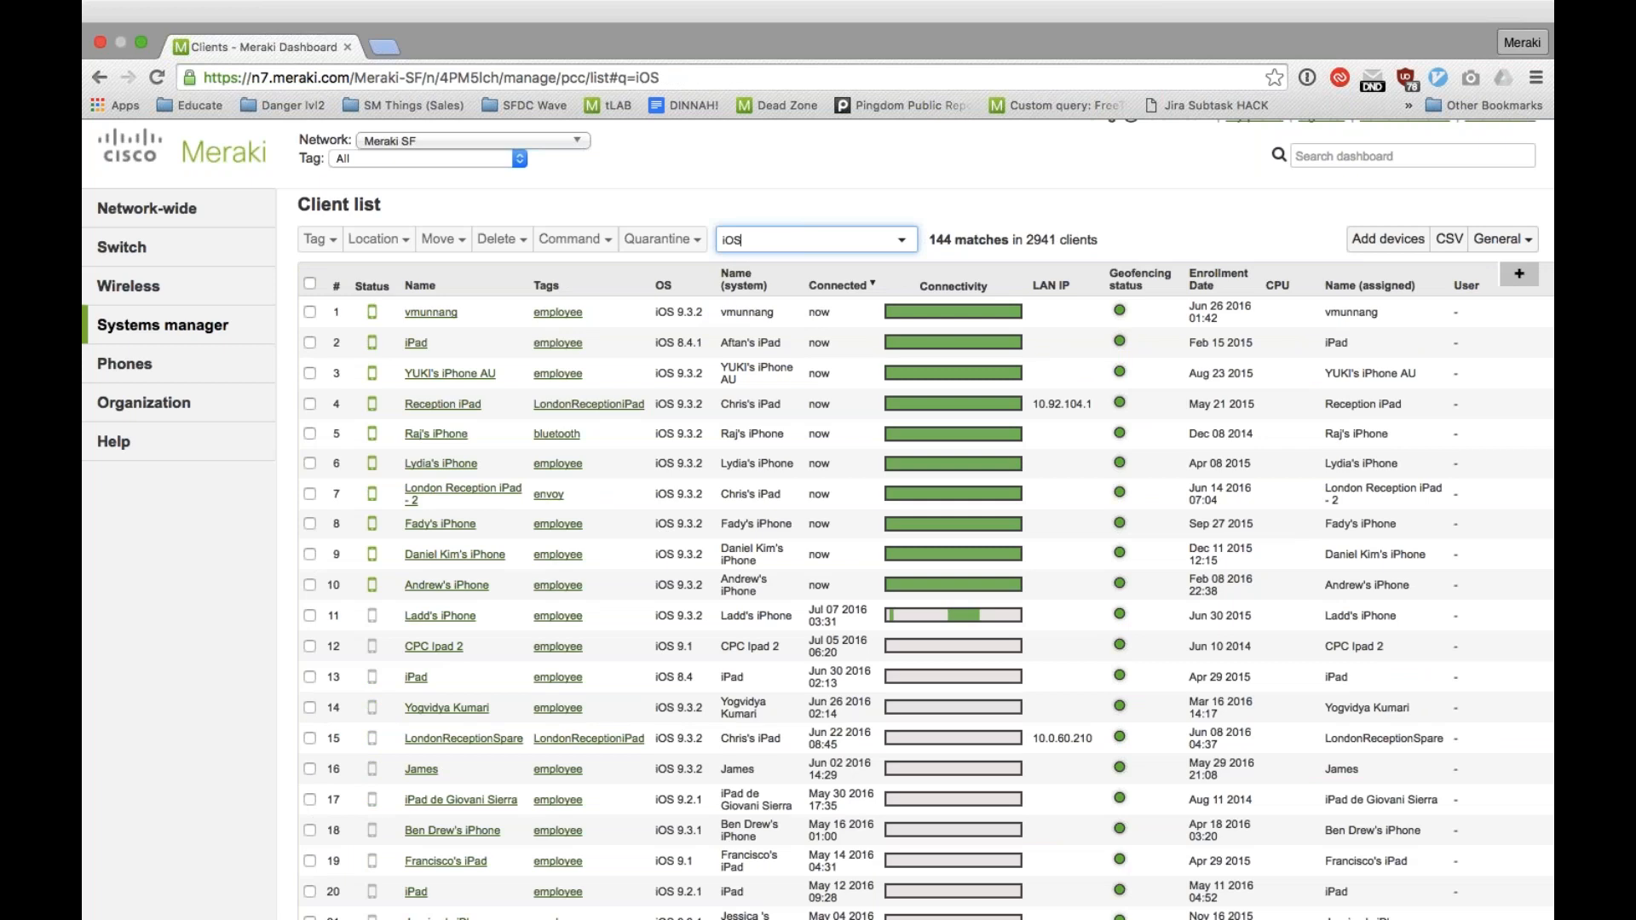
{"action": "type", "text": " 9."}
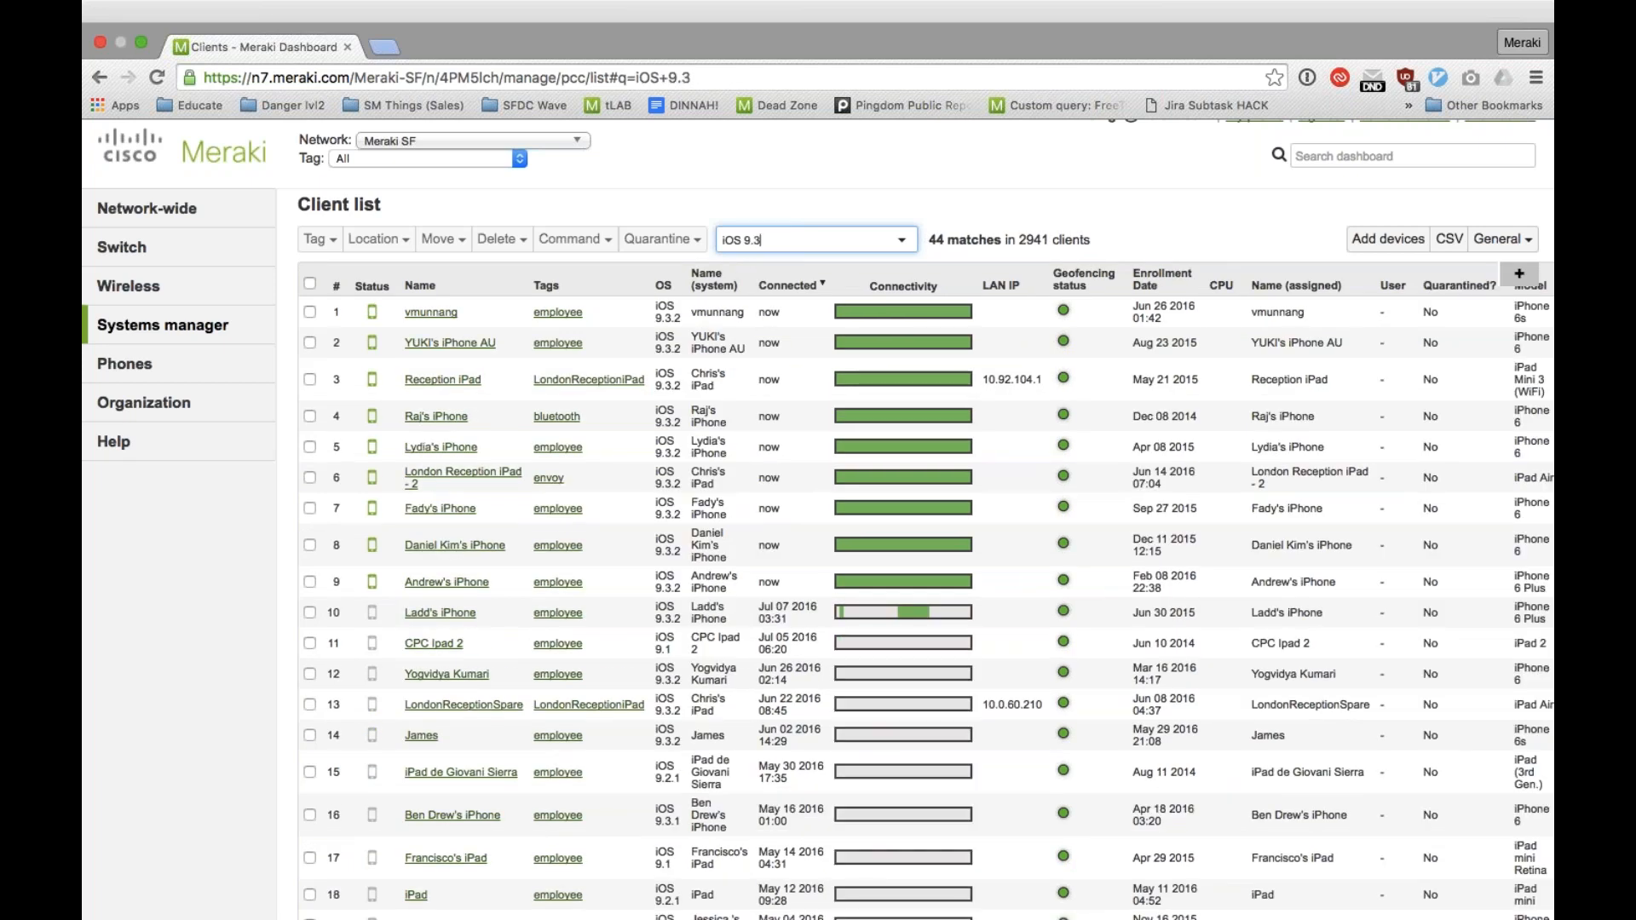
{"action": "type", "text": "3"}
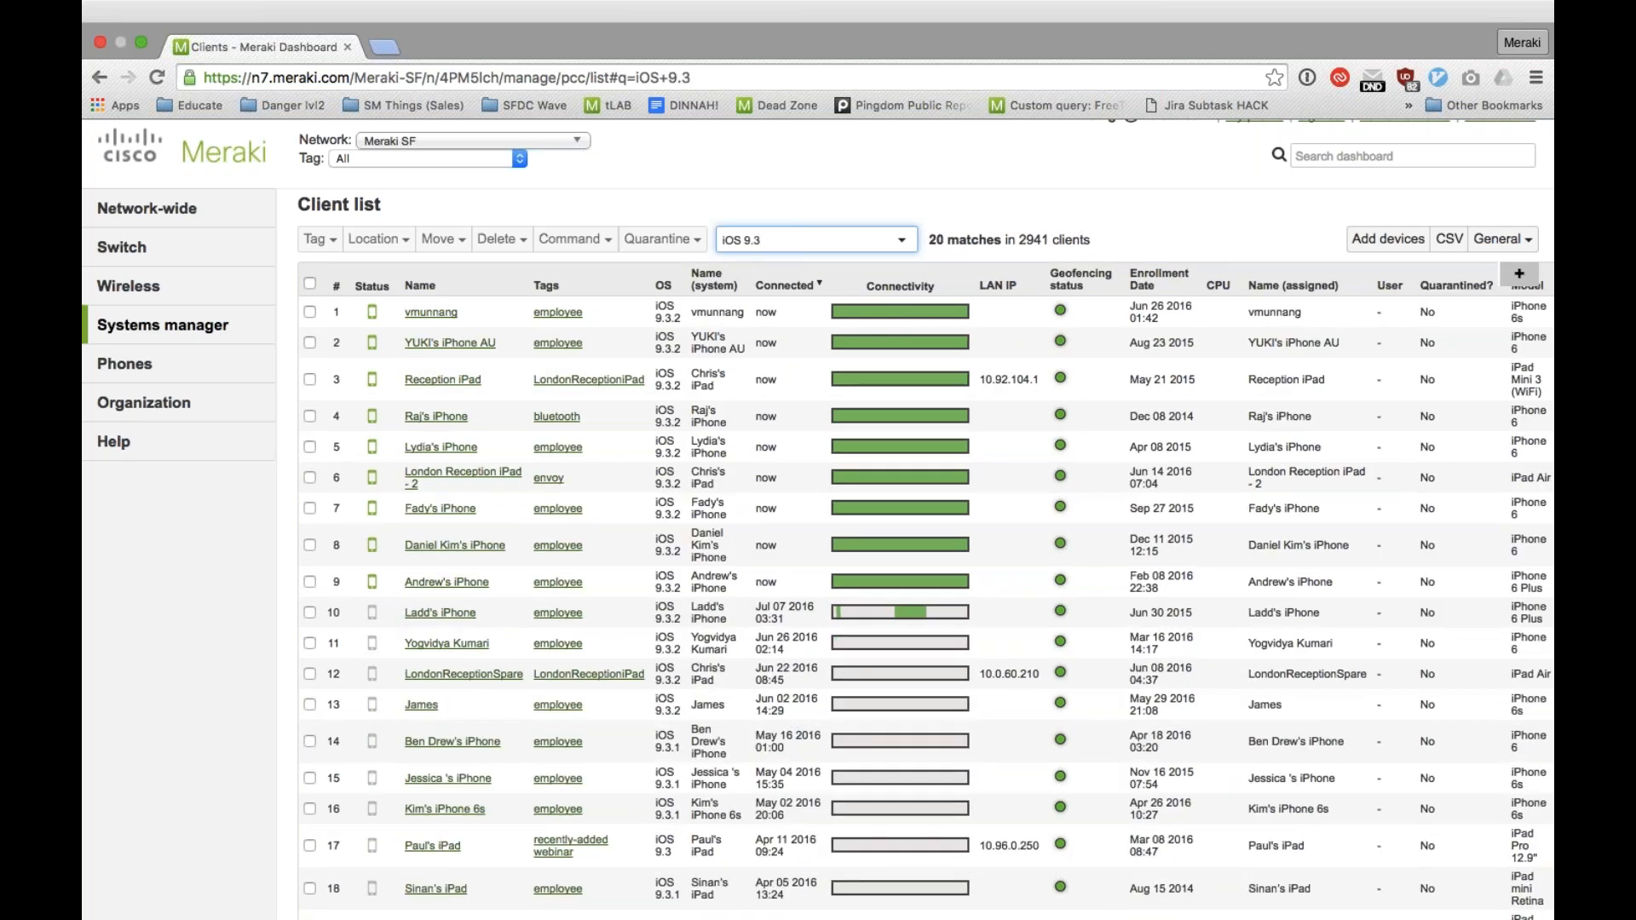
Step: Change the client search to "iOS 10" and look through the matching devices
{"action": "key", "text": "BackSpace"}
{"action": "key", "text": "BackSpace"}
{"action": "key", "text": "BackSpace"}
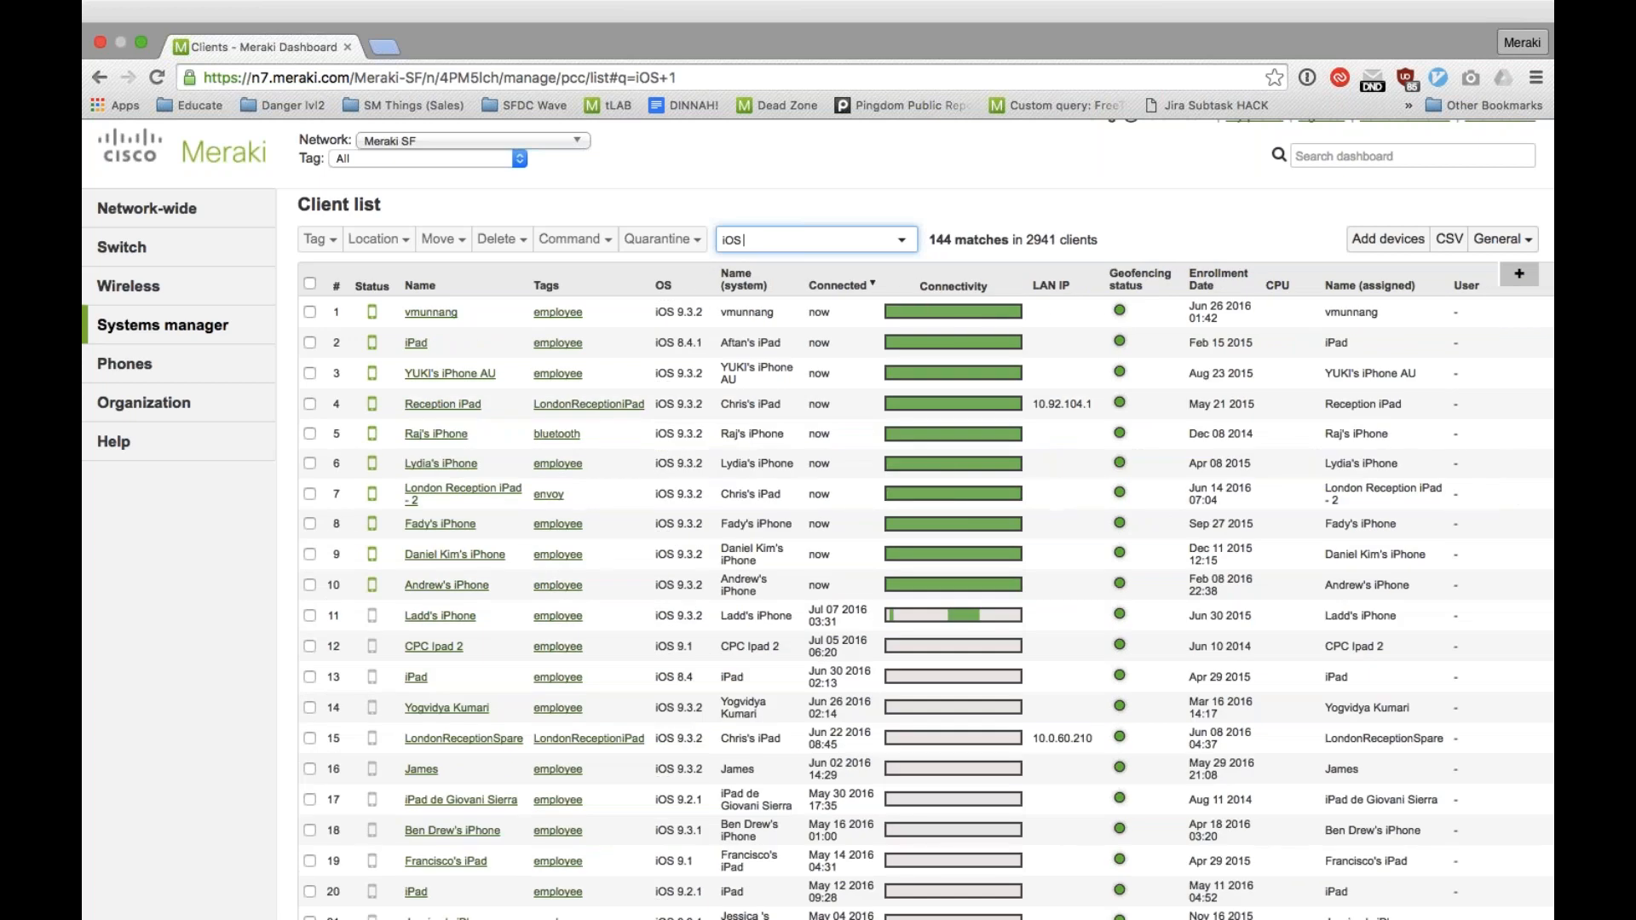
{"action": "type", "text": "10"}
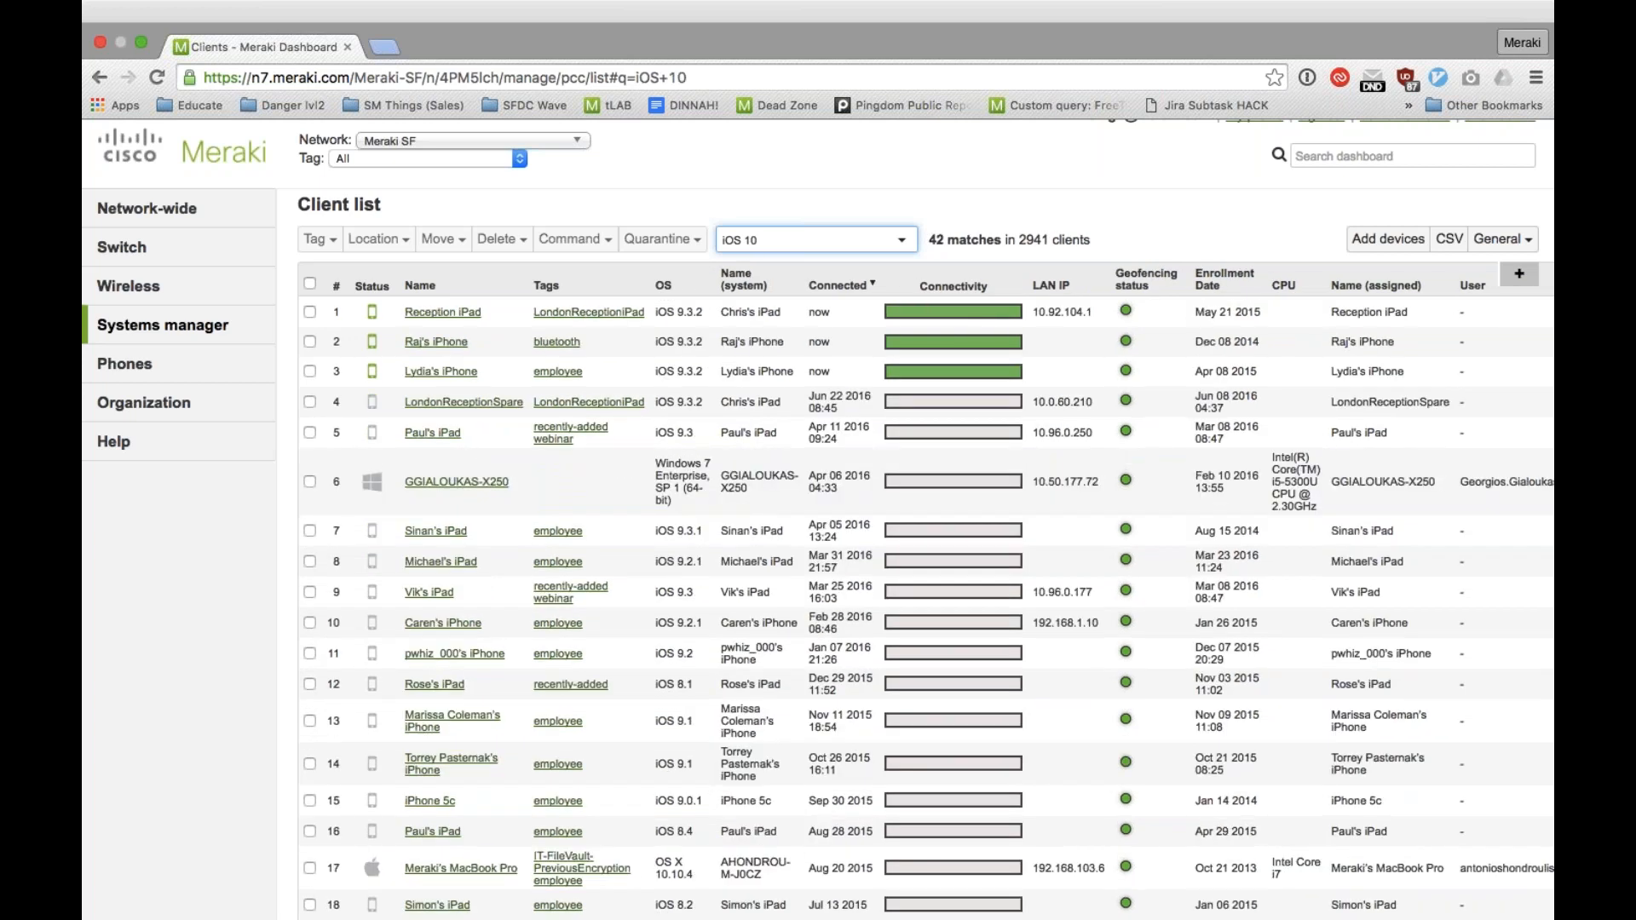
{"action": "scroll", "coordinate": [785, 464], "scroll_direction": "down", "scroll_amount": 3}
{"action": "scroll", "coordinate": [782, 463], "scroll_direction": "up", "scroll_amount": 4}
Step: Clear the client search and review the columns available for the client list without changing the selection
{"action": "key", "text": "BackSpace"}
{"action": "key", "text": "BackSpace"}
{"action": "key", "text": "BackSpace"}
{"action": "key", "text": "BackSpace"}
{"action": "key", "text": "BackSpace"}
{"action": "key", "text": "BackSpace"}
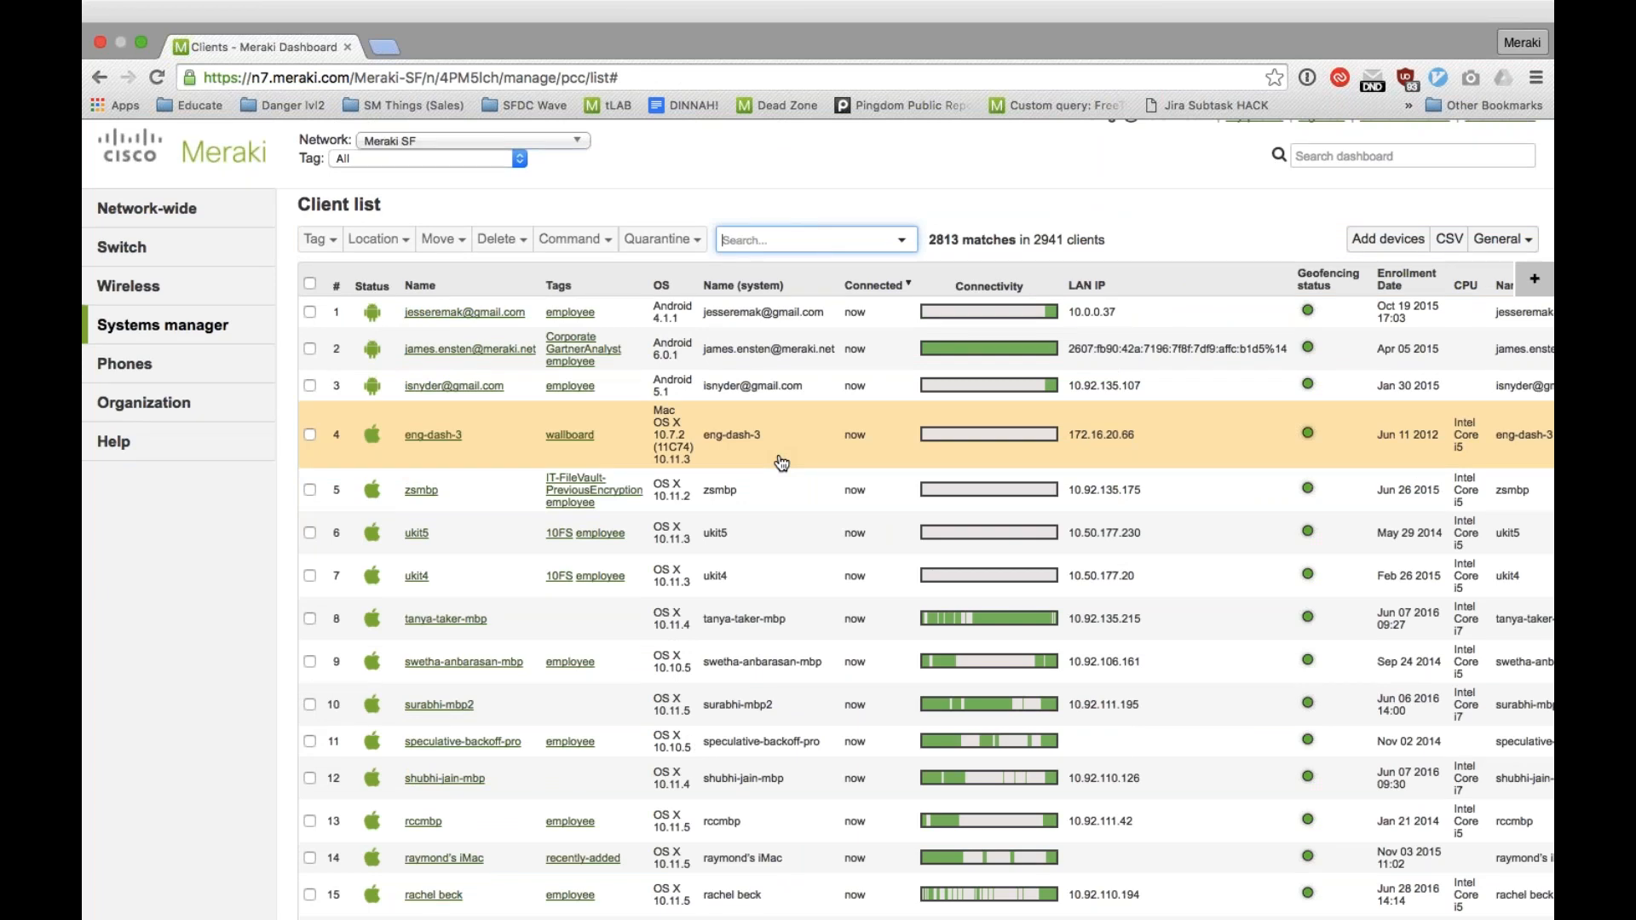
{"action": "left_click", "coordinate": [1541, 281]}
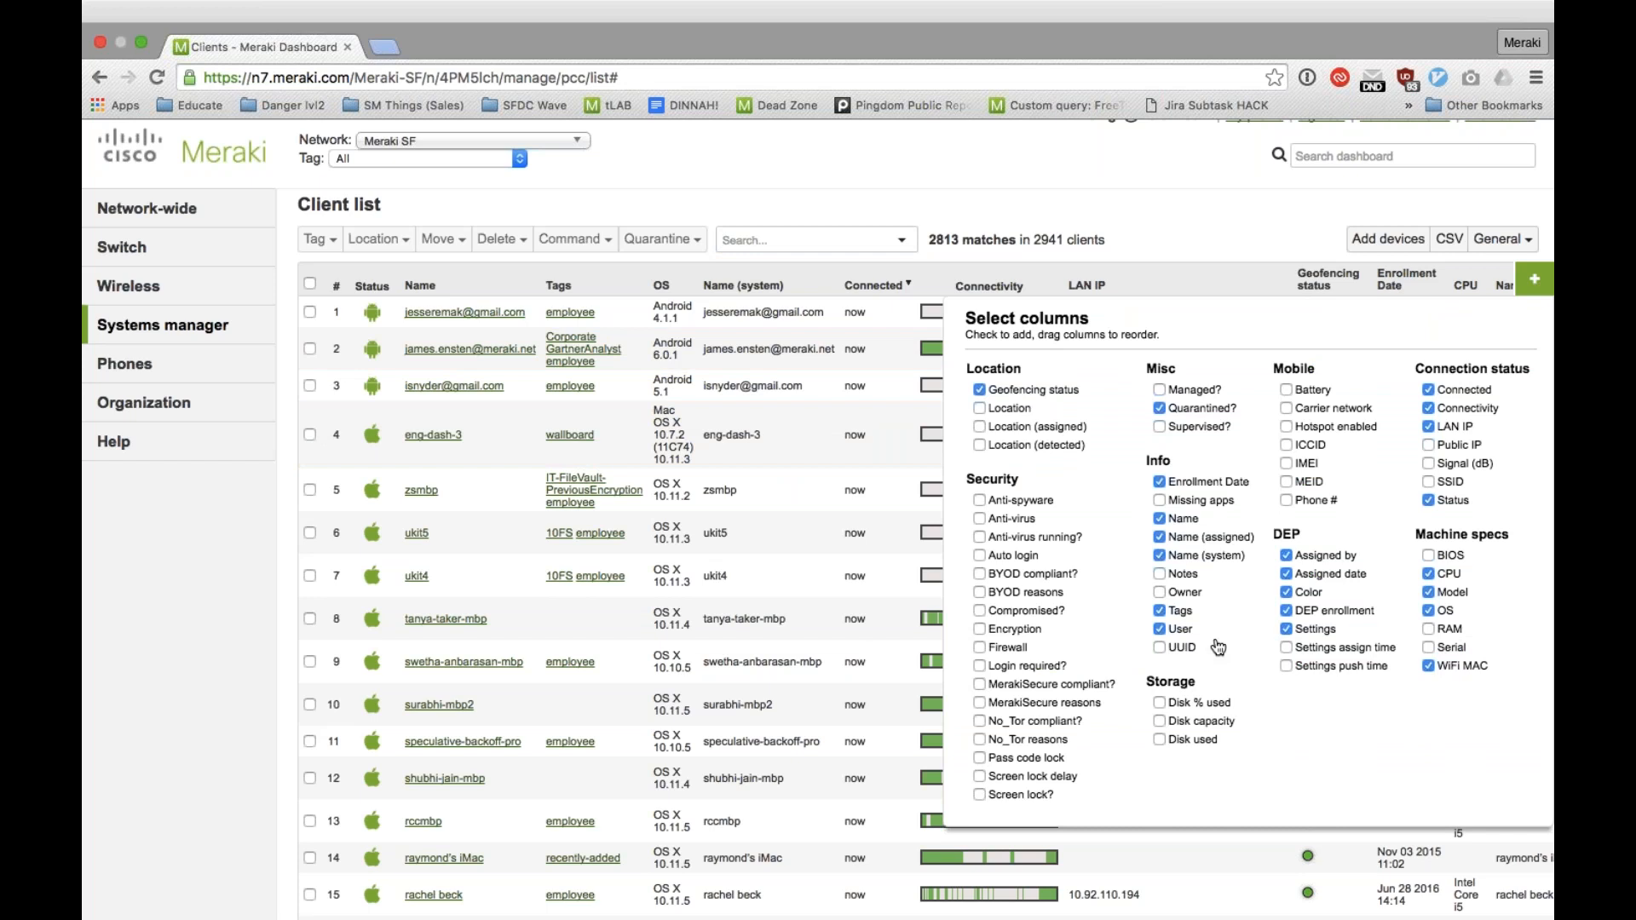
{"action": "left_click", "coordinate": [1542, 288]}
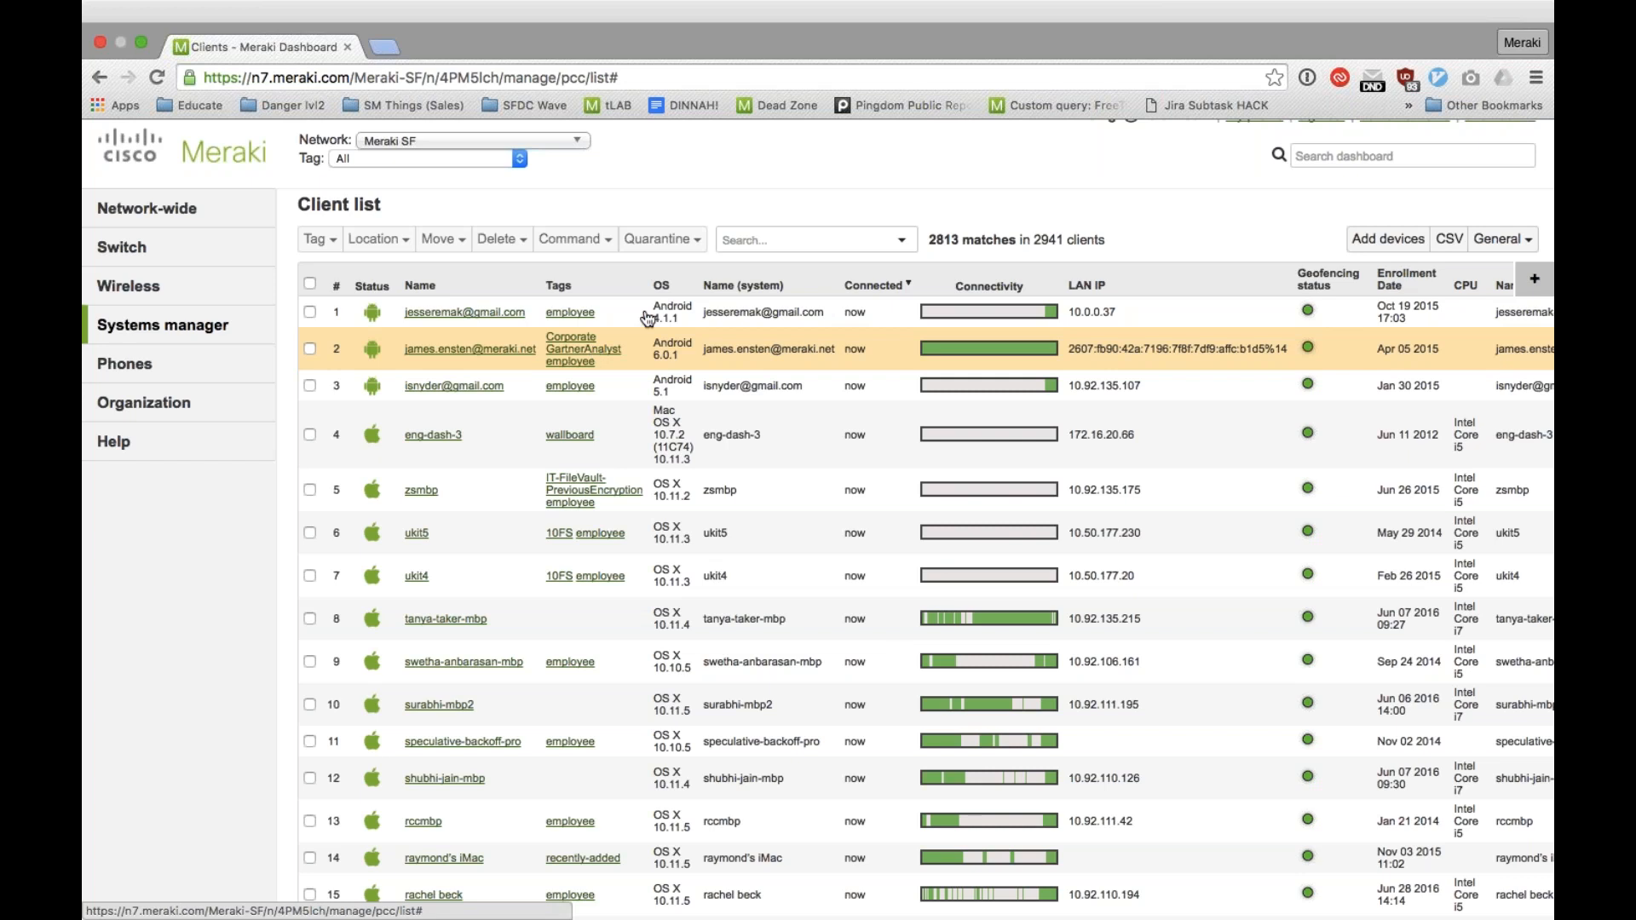
Step: Search the client list by tag, first for "wallboard" and again for "employee"
{"action": "left_click", "coordinate": [750, 241]}
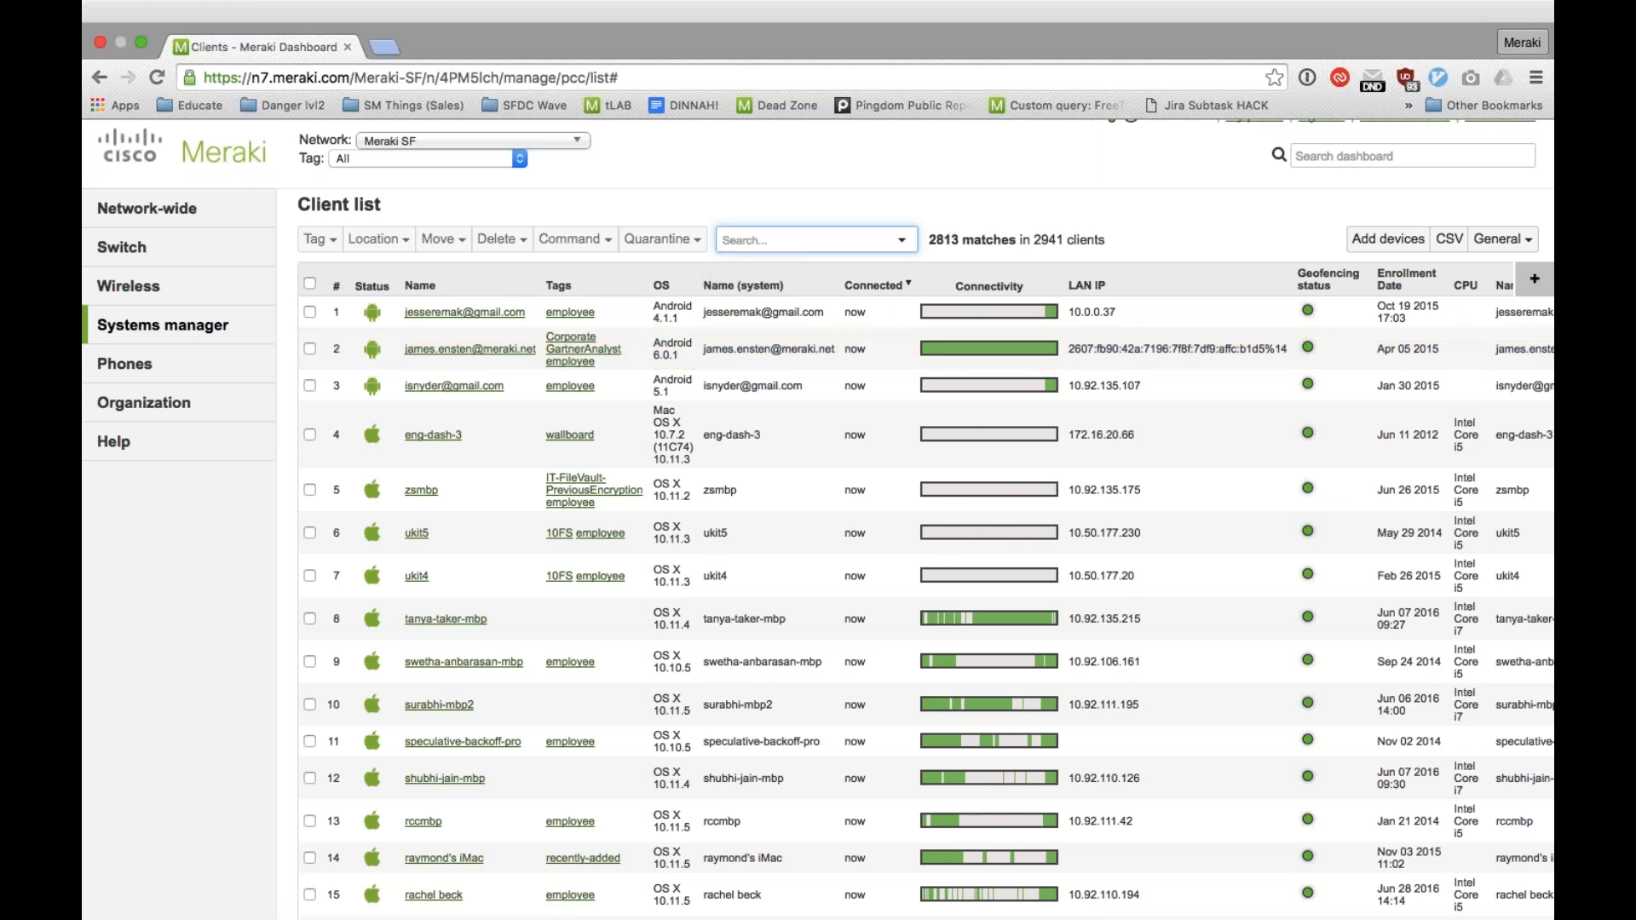
{"action": "type", "text": "wallboard"}
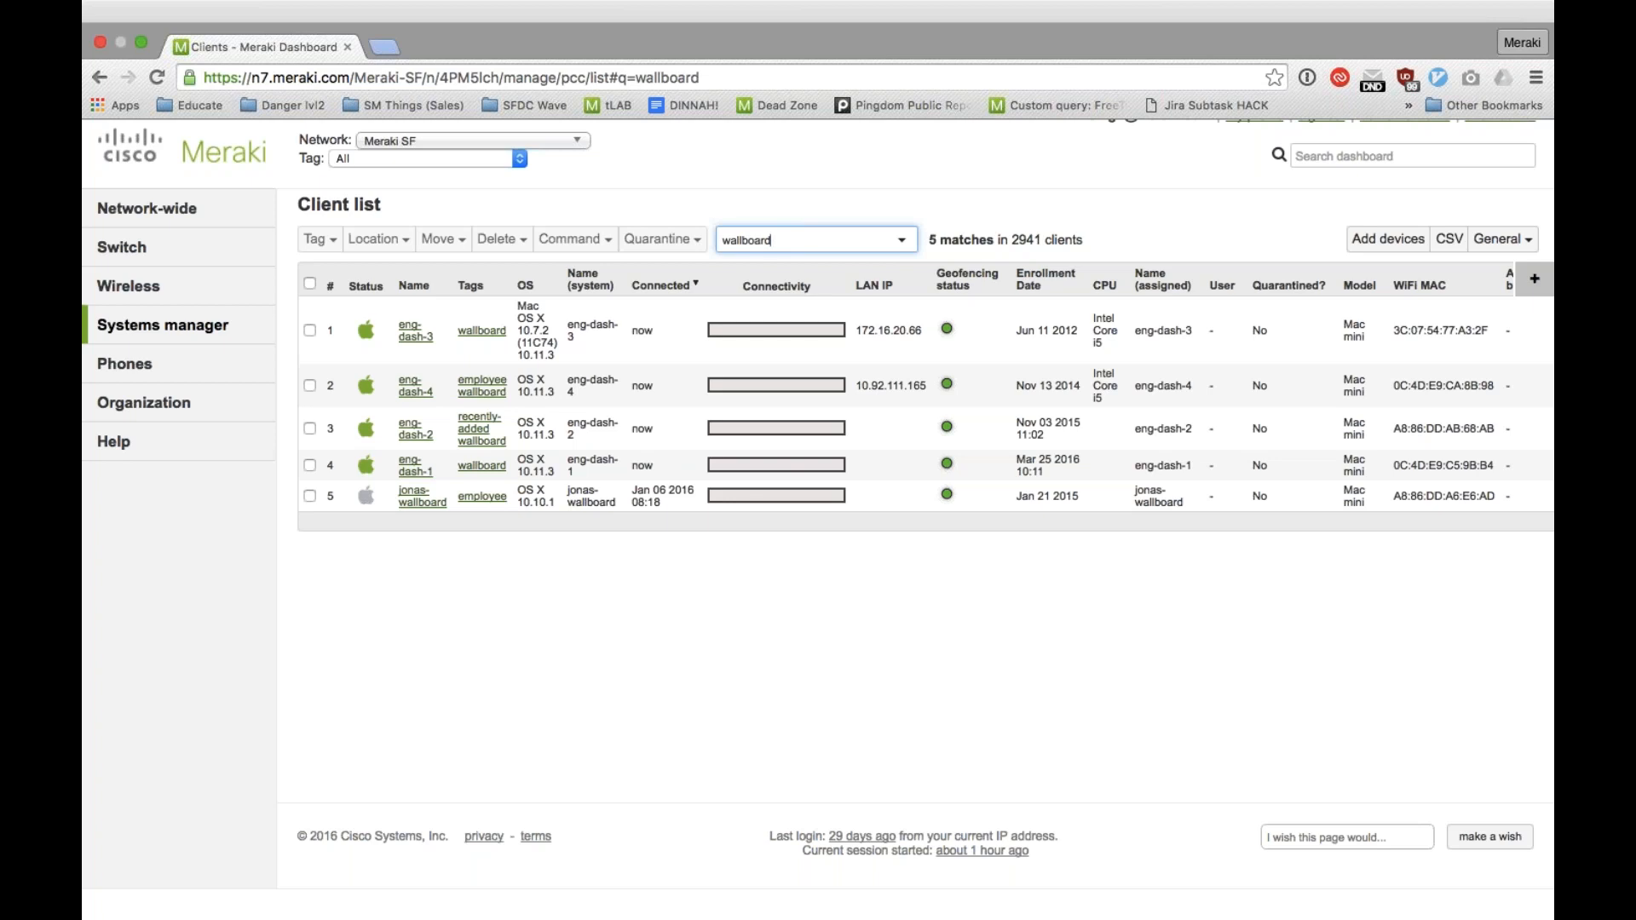
{"action": "key", "text": "super+a"}
{"action": "key", "text": "BackSpace"}
{"action": "type", "text": "emp"}
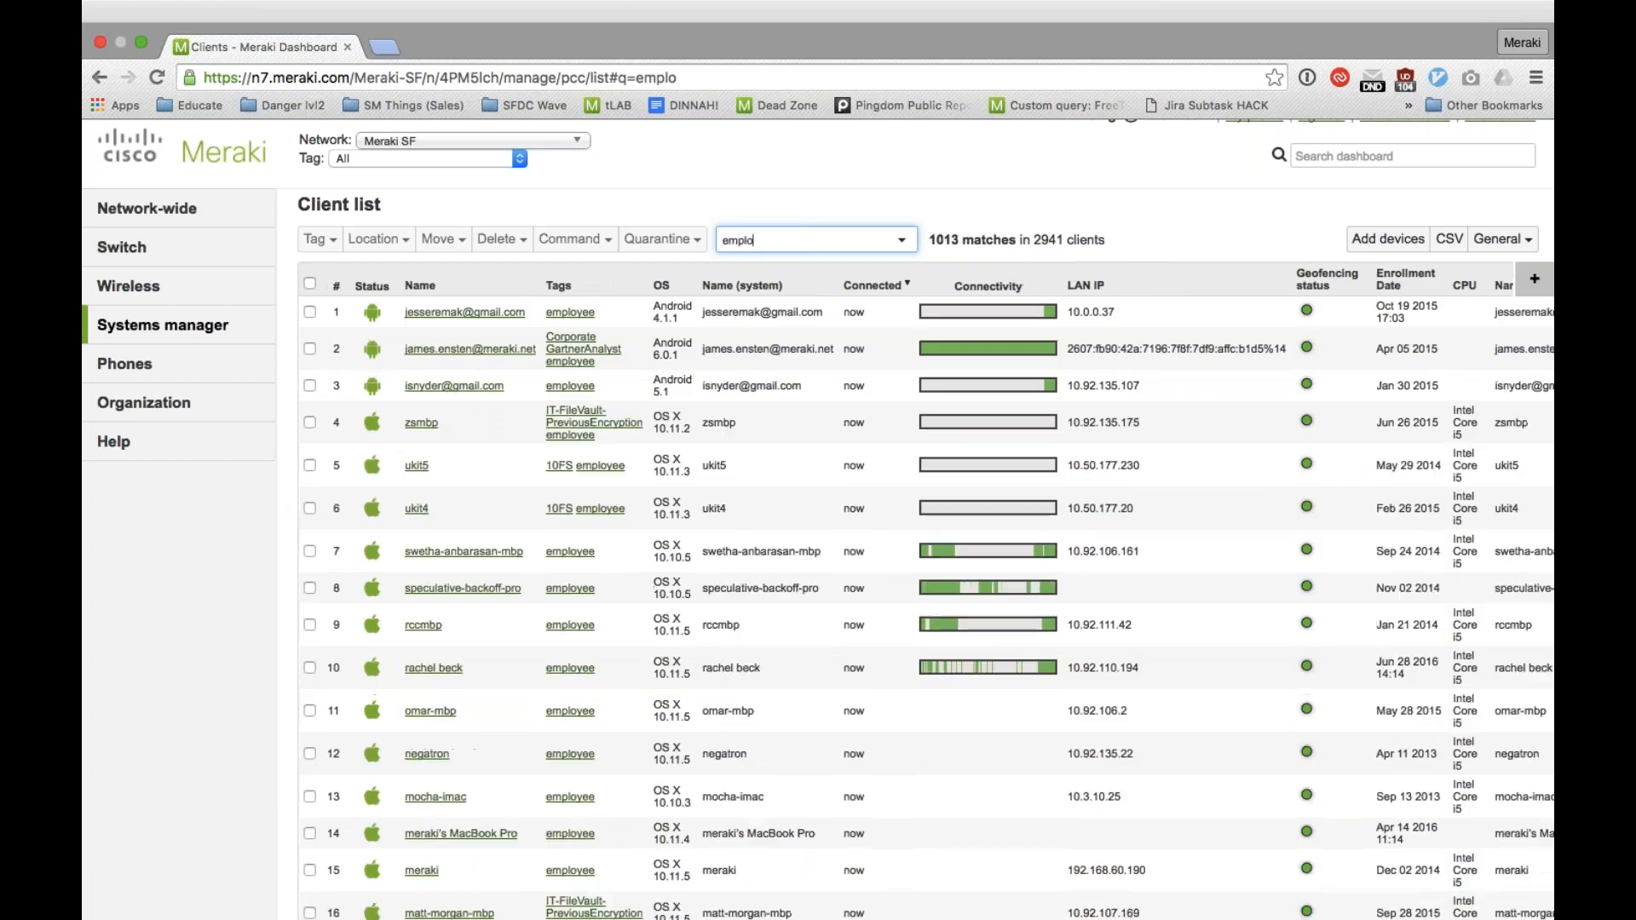
{"action": "type", "text": "loyee"}
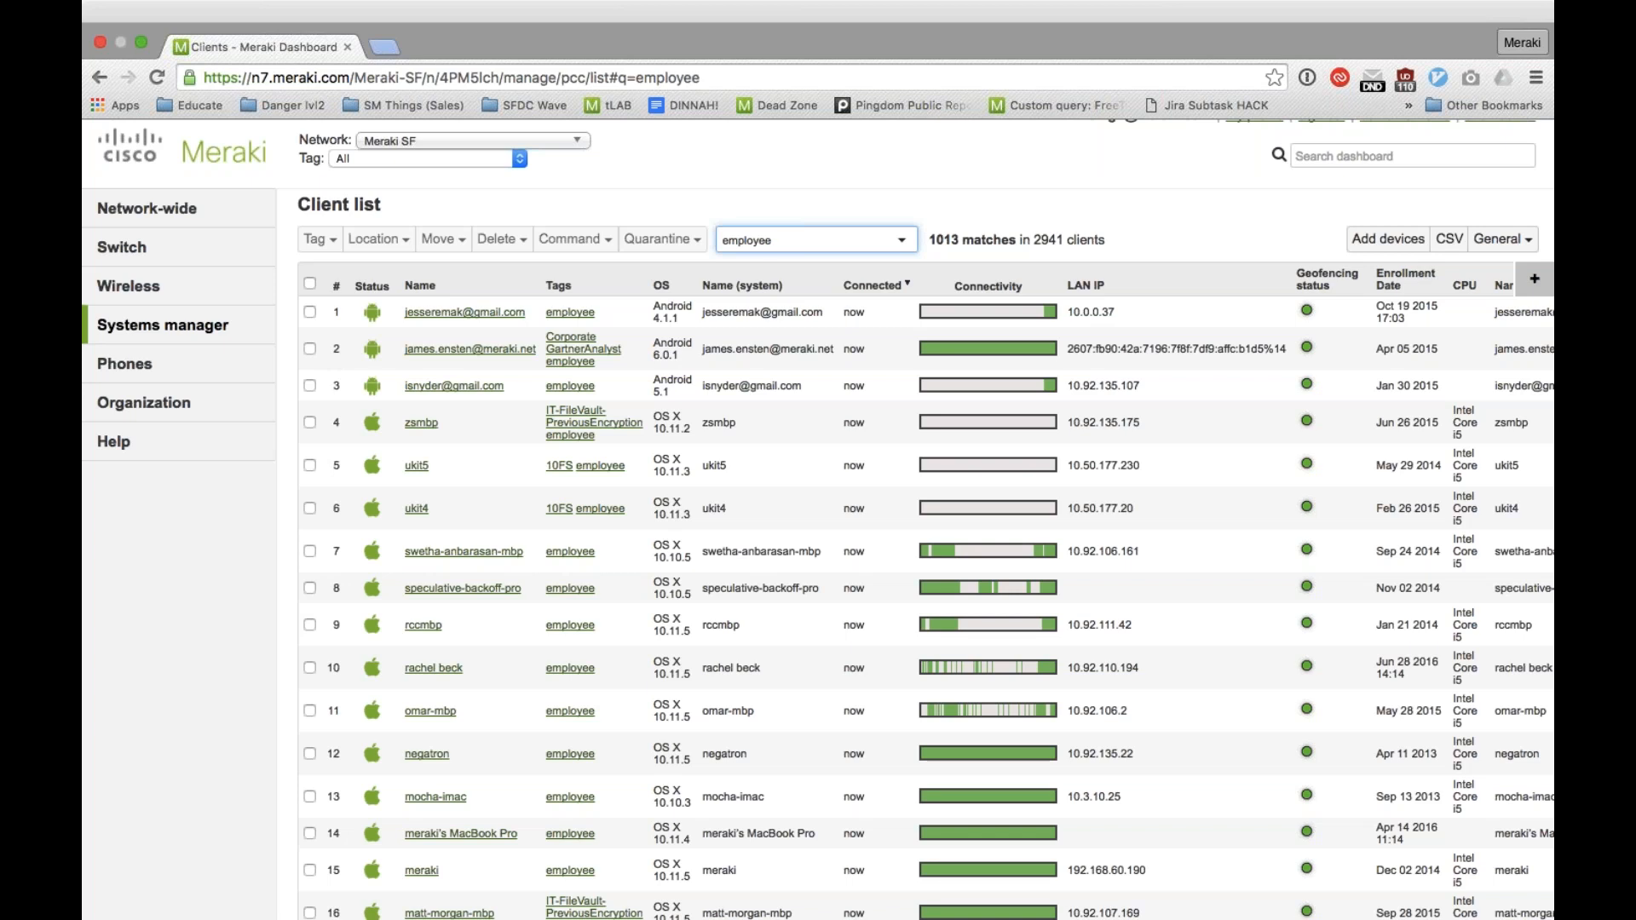
Step: Search the client list for "asset" and clear the search to restore the full list
{"action": "key", "text": "BackSpace"}
{"action": "key", "text": "BackSpace"}
{"action": "key", "text": "BackSpace"}
{"action": "key", "text": "BackSpace"}
{"action": "key", "text": "BackSpace"}
{"action": "key", "text": "BackSpace"}
{"action": "key", "text": "BackSpace"}
{"action": "key", "text": "BackSpace"}
{"action": "type", "text": "asset"}
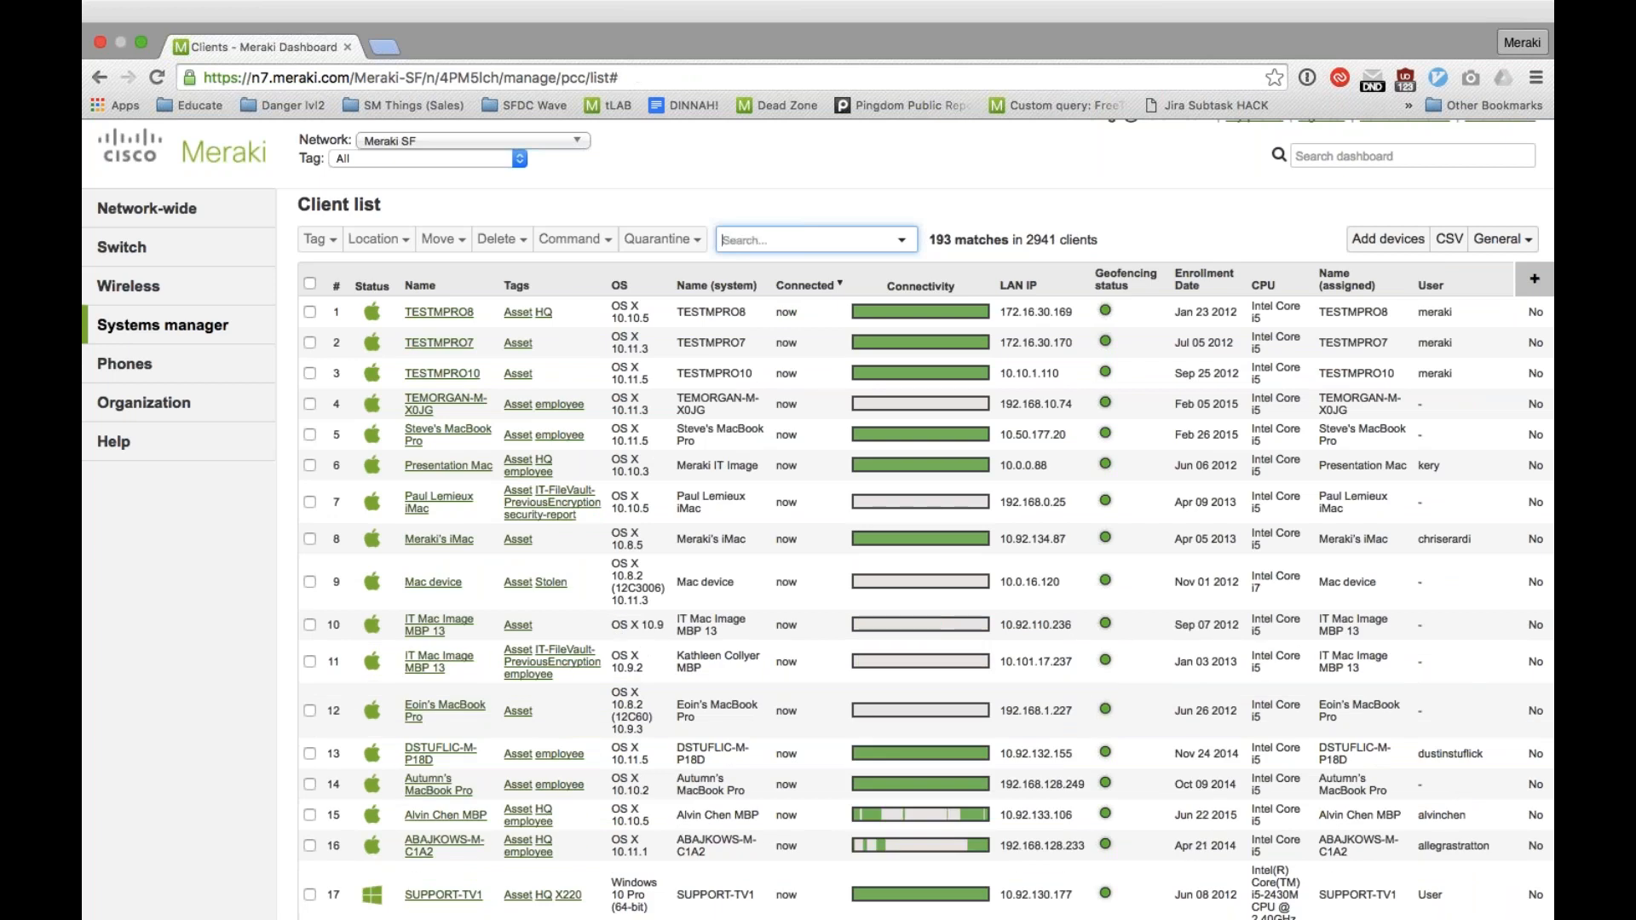
{"action": "key", "text": "BackSpace"}
{"action": "key", "text": "BackSpace"}
{"action": "key", "text": "BackSpace"}
{"action": "key", "text": "BackSpace"}
{"action": "key", "text": "BackSpace"}
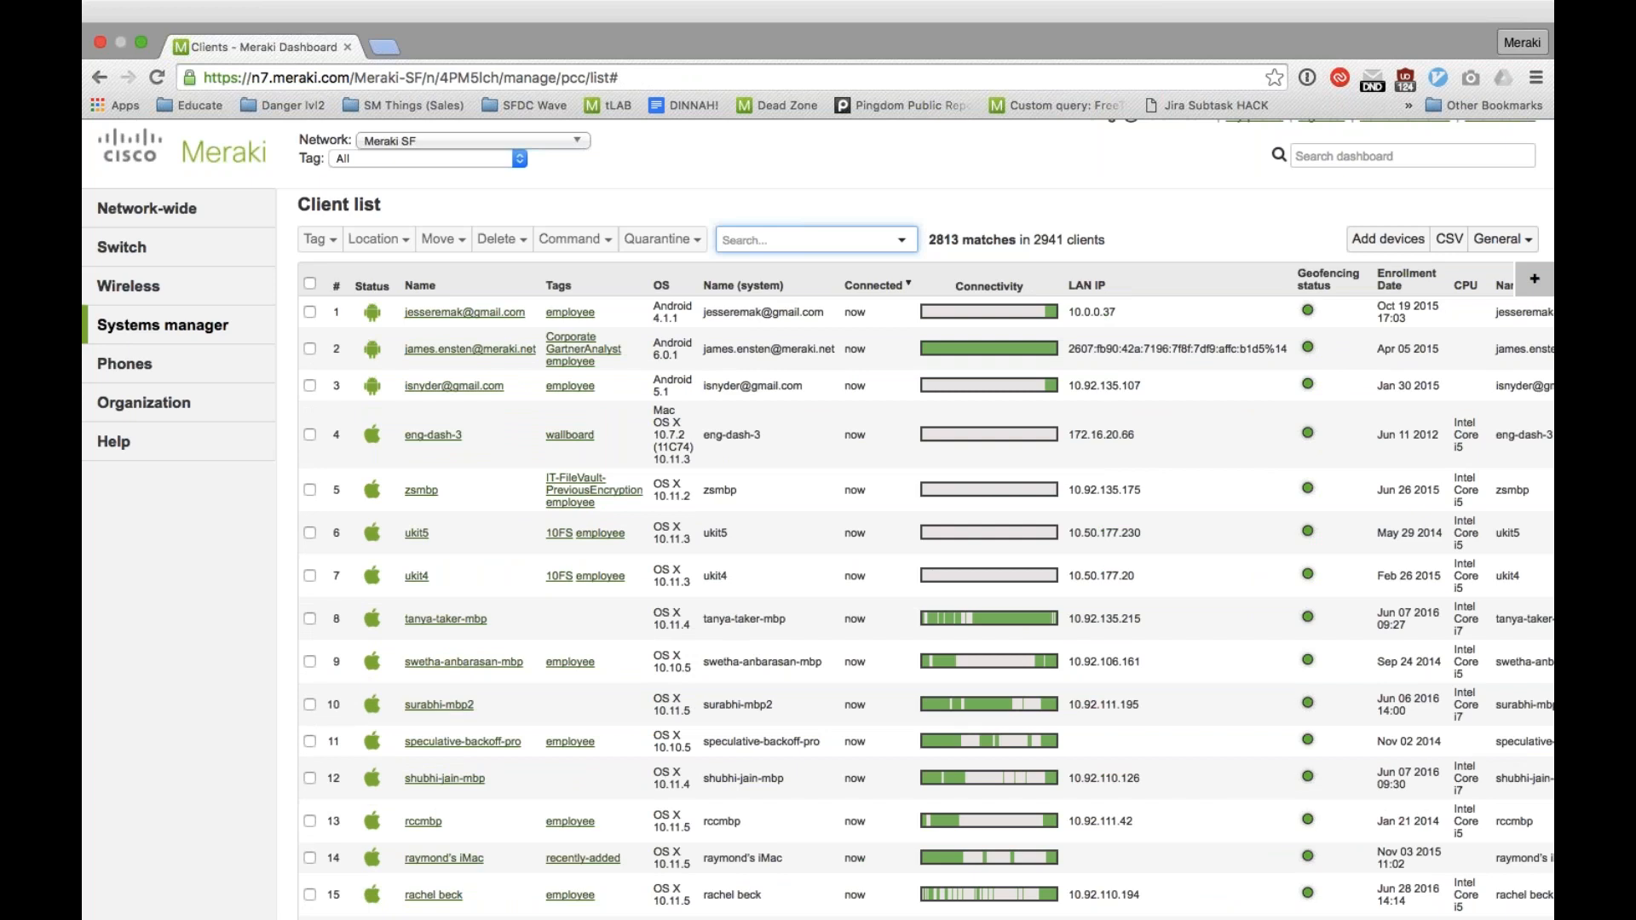
Step: Open the Systems manager app list, search for the iOS app "brainpop" and add BrainPOP Featured Movie
{"action": "mouse_move", "coordinate": [254, 321]}
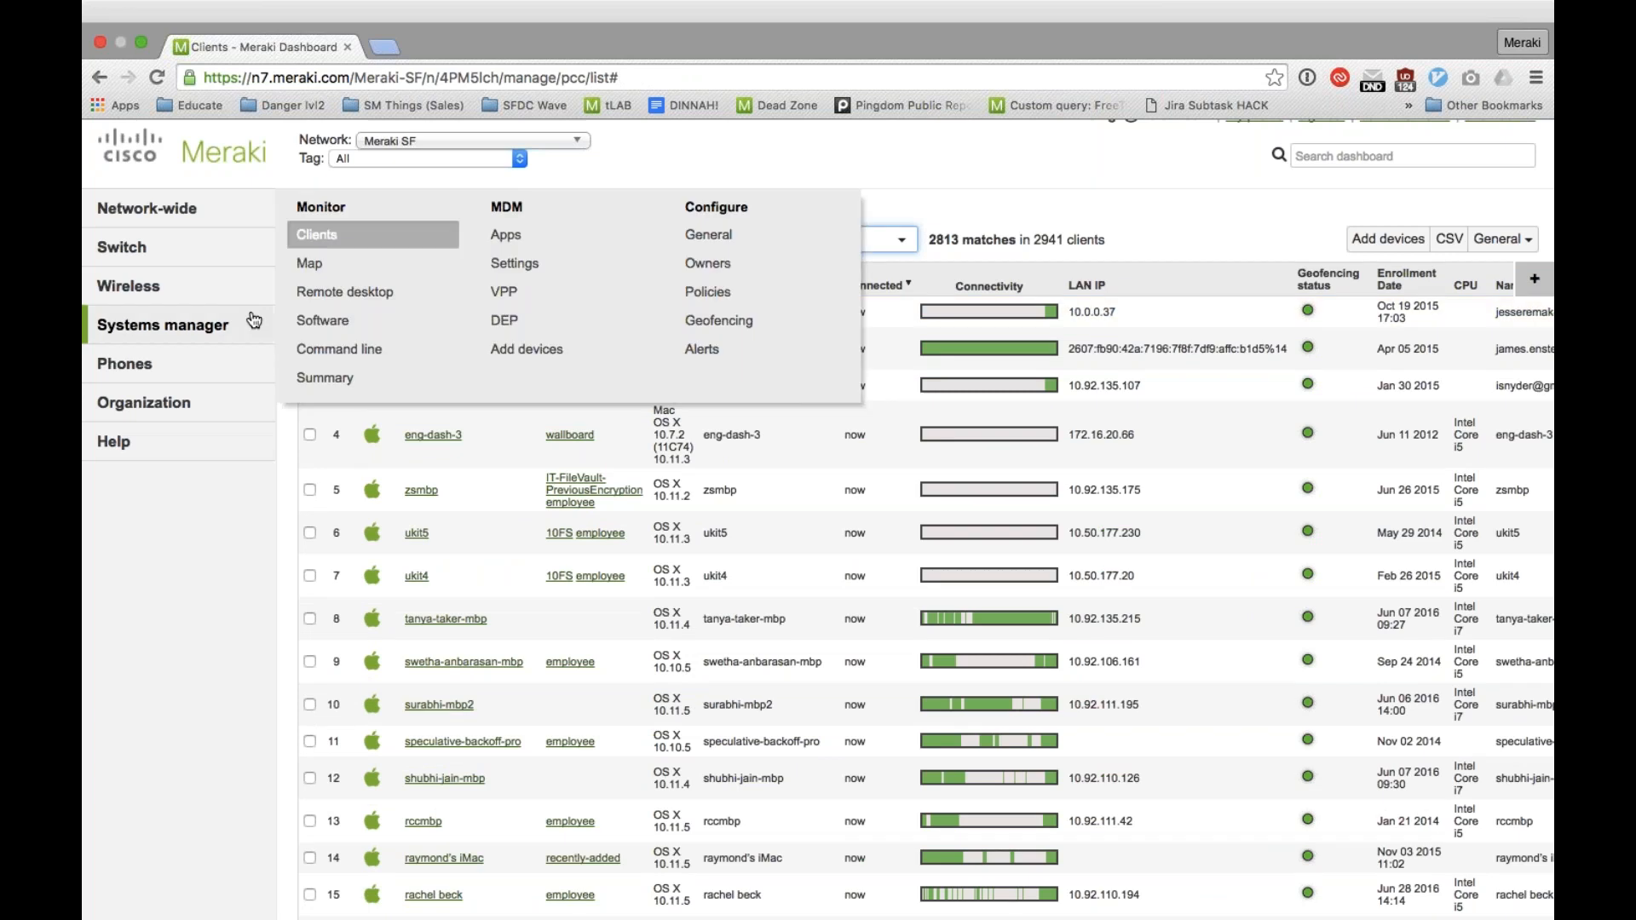
{"action": "left_click", "coordinate": [523, 245]}
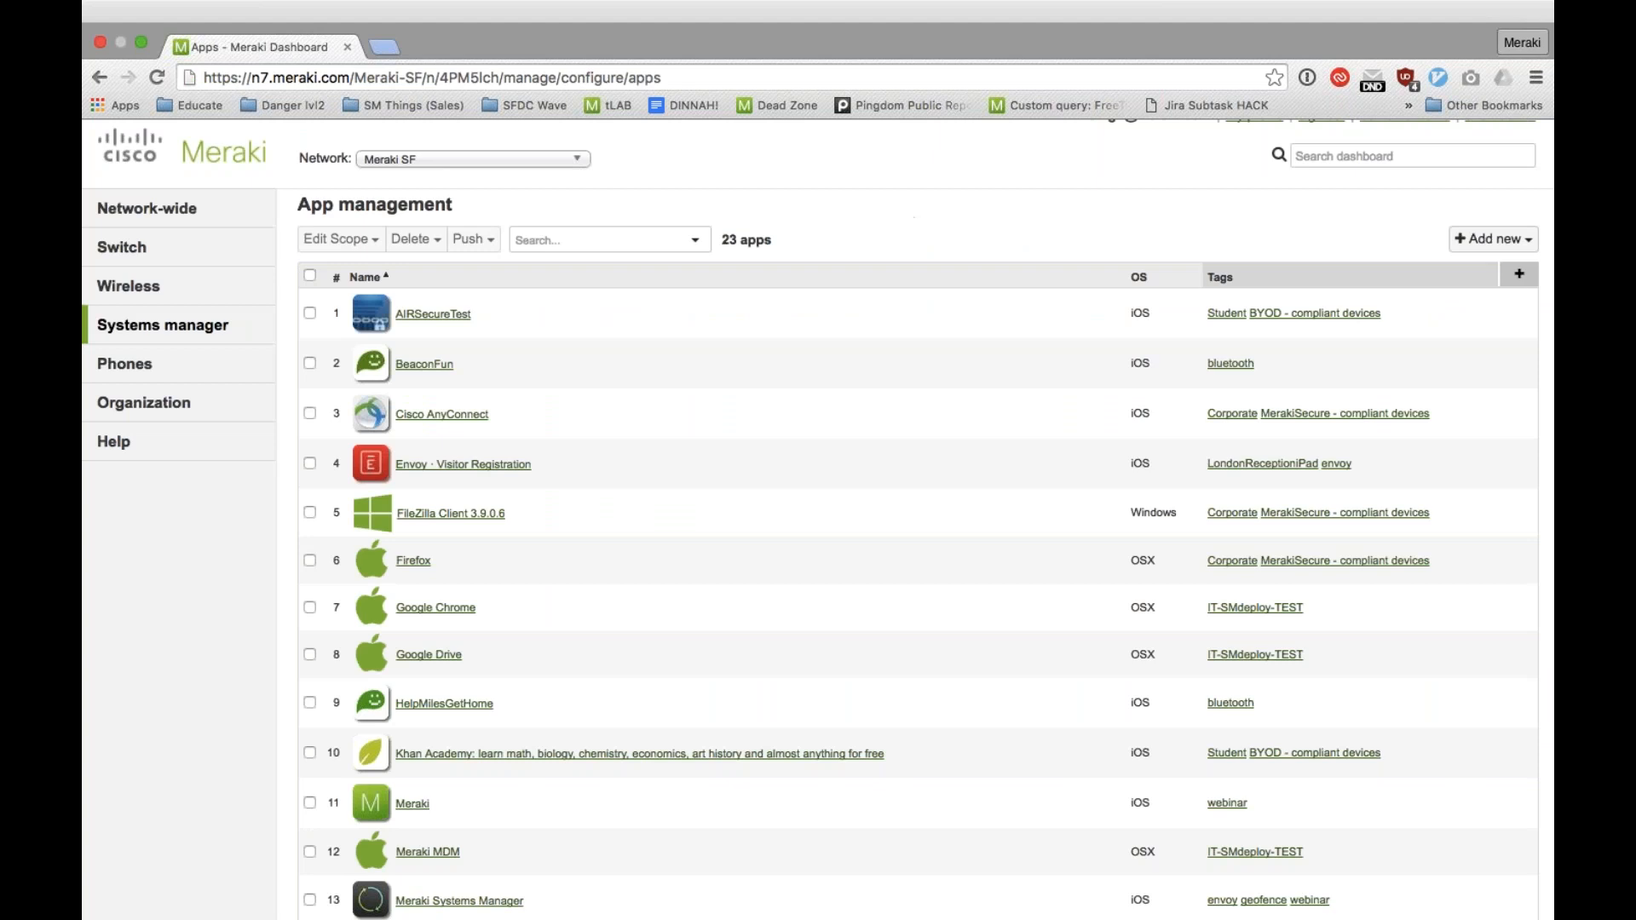
{"action": "left_click", "coordinate": [1493, 239]}
{"action": "left_click", "coordinate": [1449, 273]}
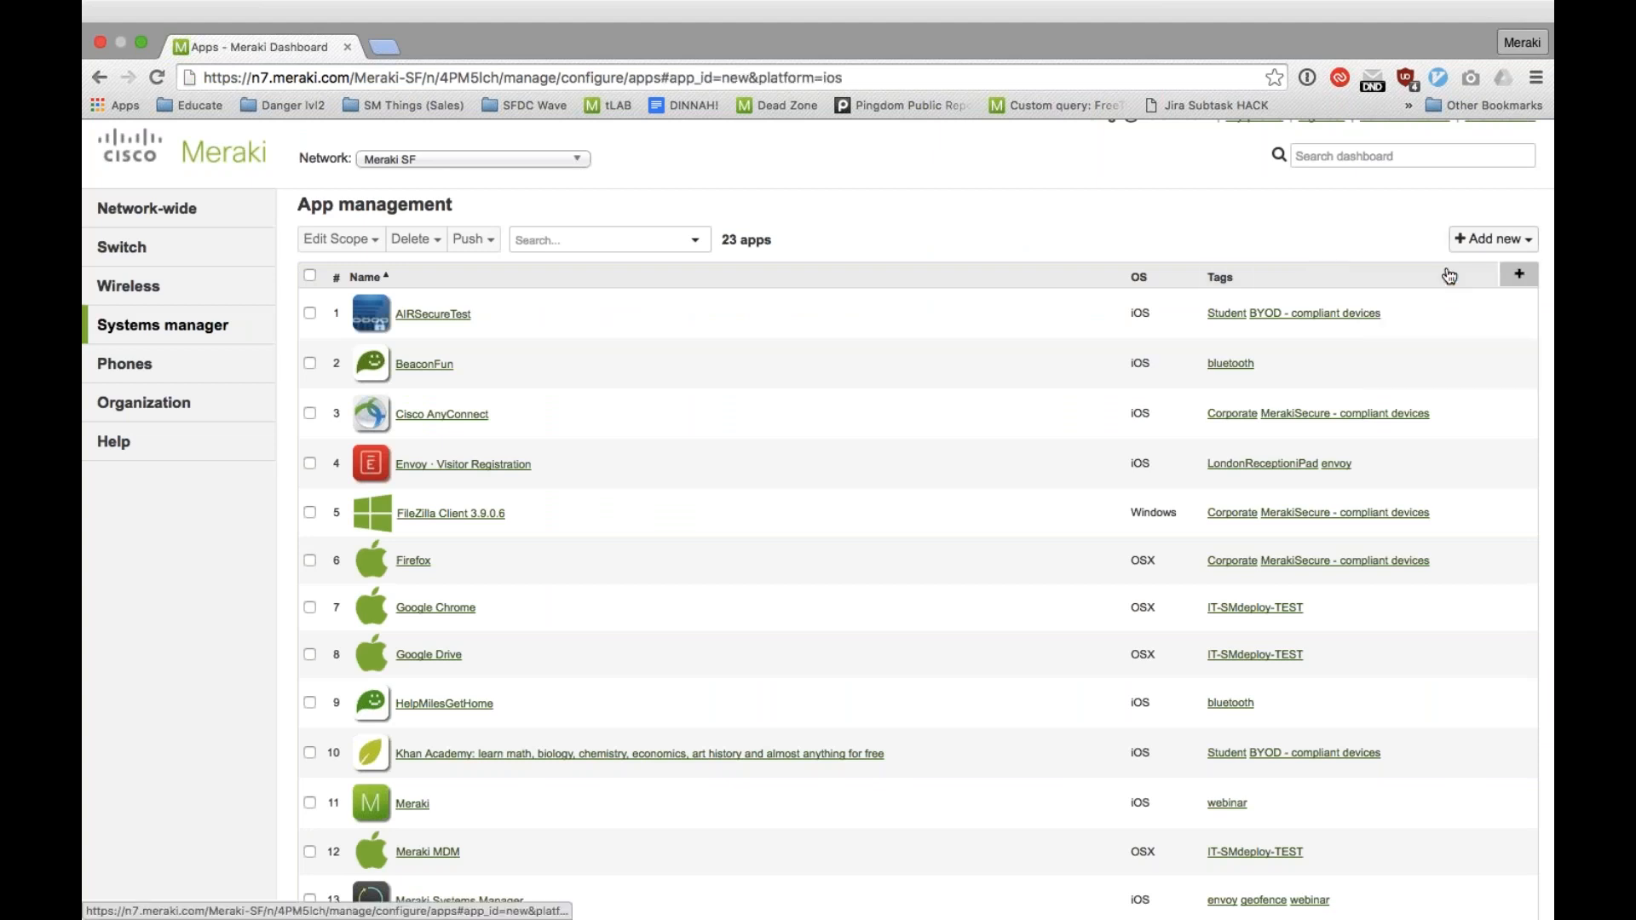
{"action": "type", "text": "brainpop"}
{"action": "key", "text": "Return"}
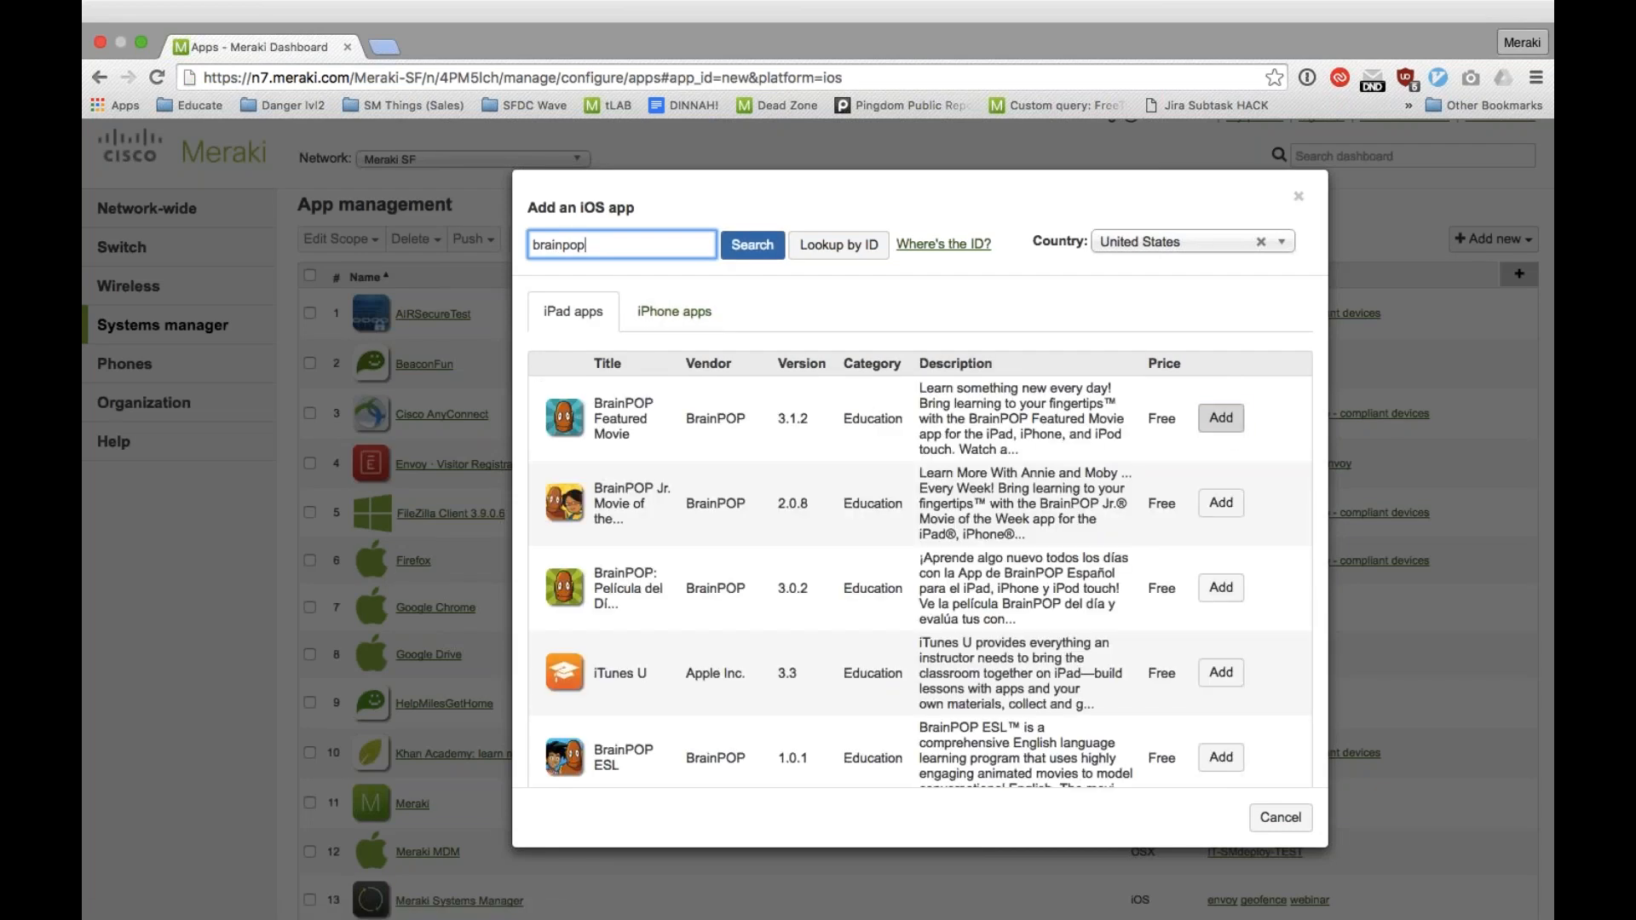
{"action": "left_click", "coordinate": [1220, 417]}
Step: Scope the BrainPOP Featured Movie installation to devices with ANY of the following tags, using the tag employee
{"action": "scroll", "coordinate": [709, 376], "scroll_direction": "down", "scroll_amount": 2}
{"action": "left_click", "coordinate": [709, 367]}
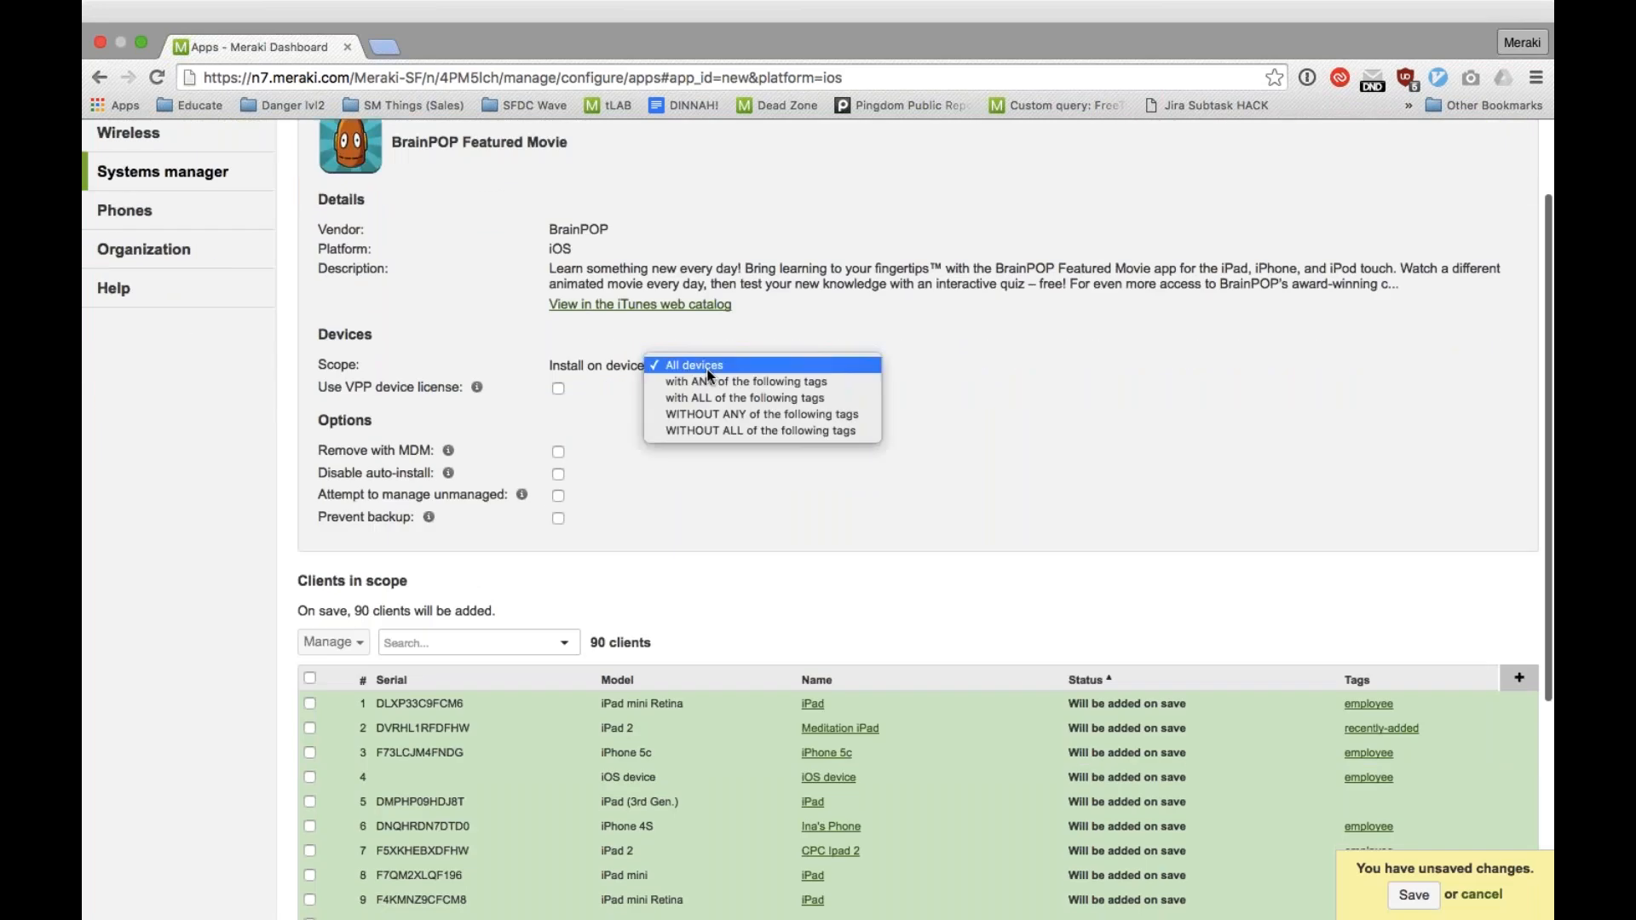
{"action": "left_click", "coordinate": [705, 381]}
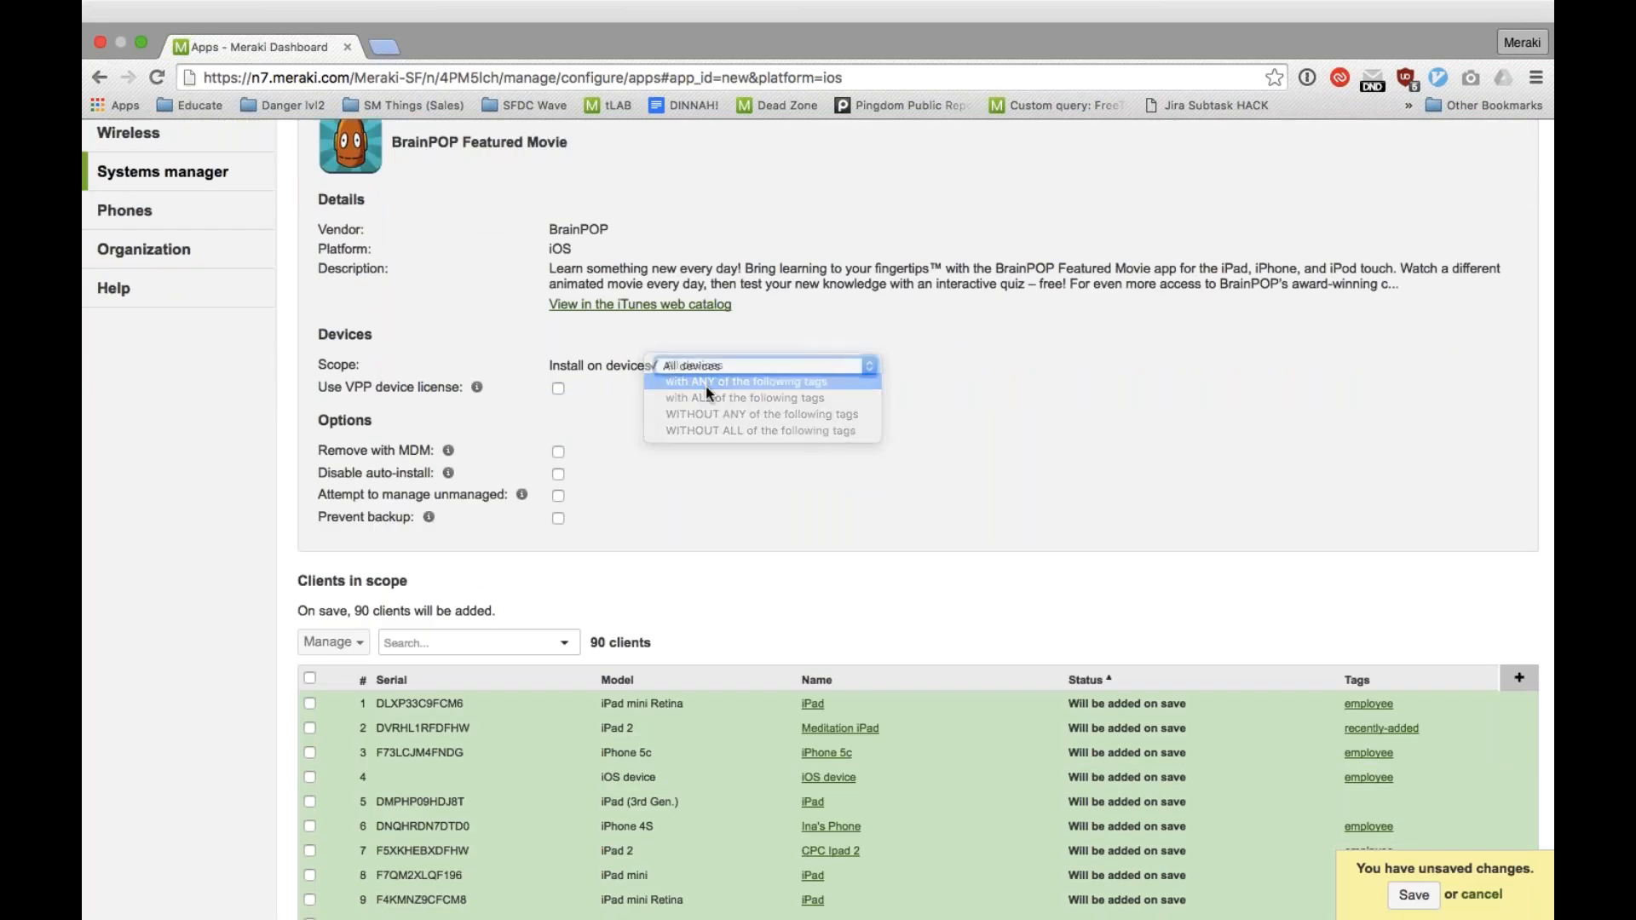
{"action": "left_click", "coordinate": [705, 398]}
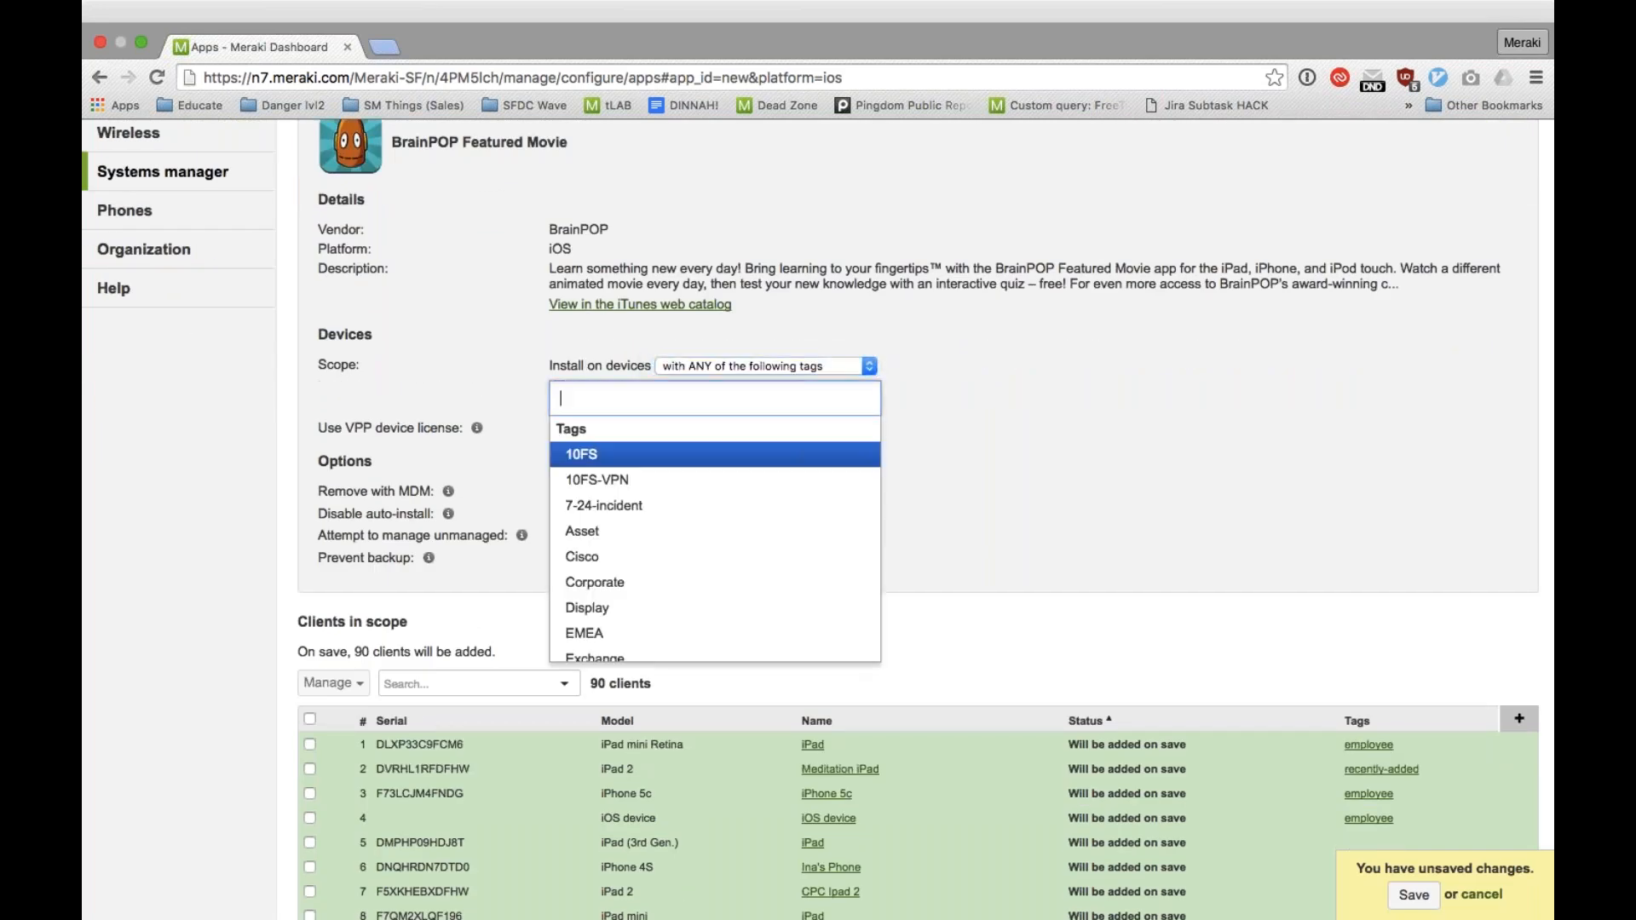
{"action": "type", "text": "emplo"}
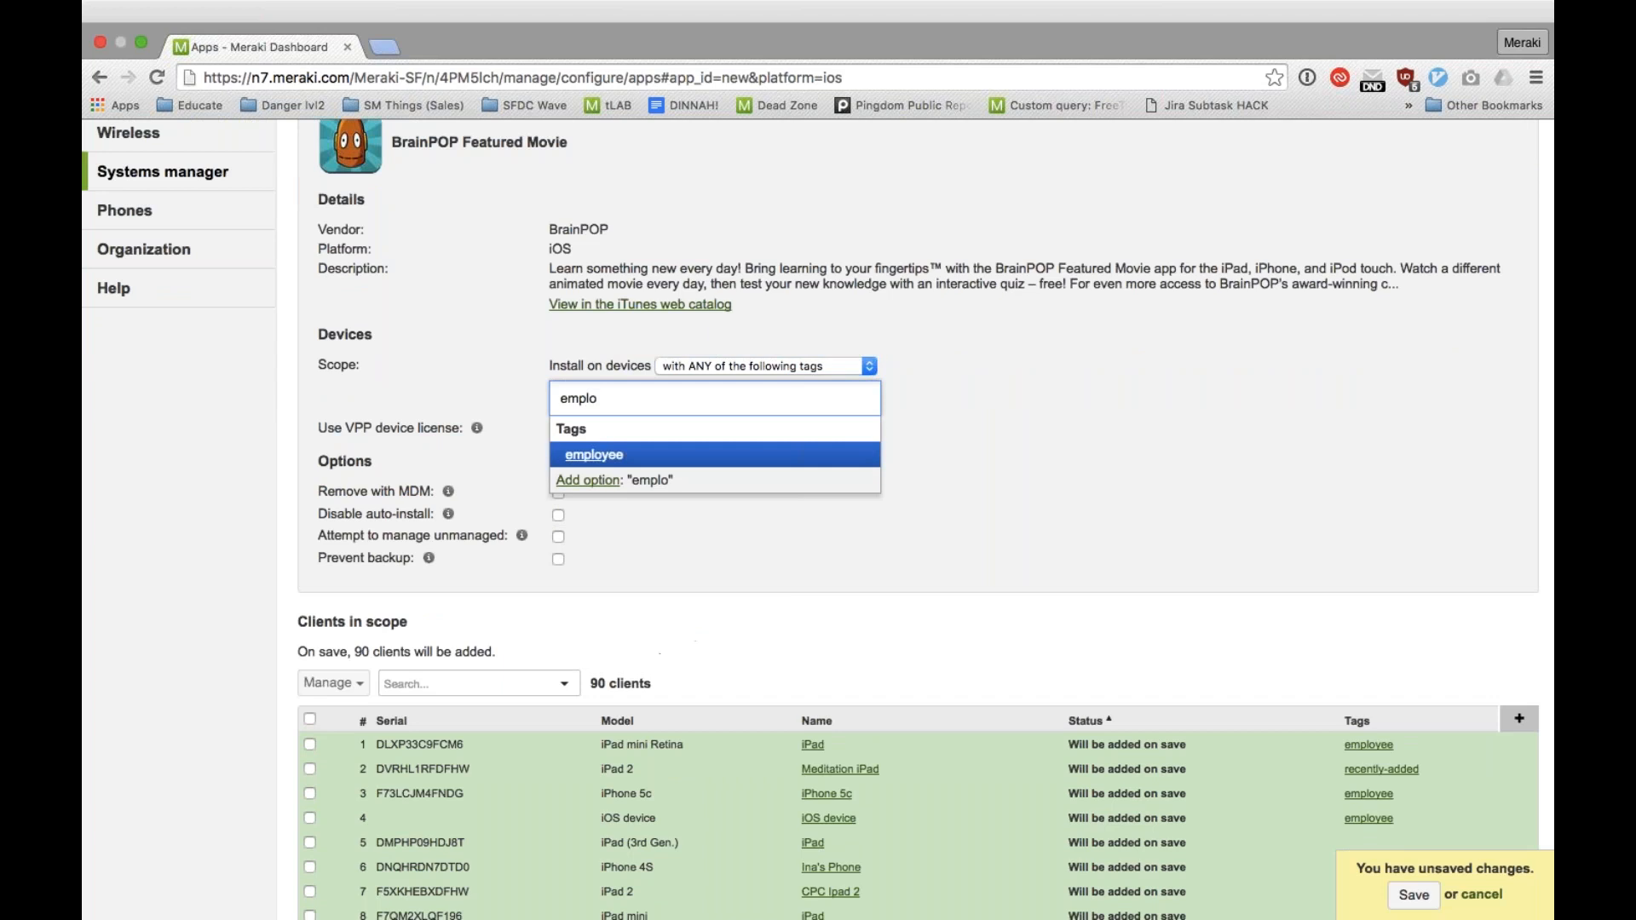
{"action": "key", "text": "Return"}
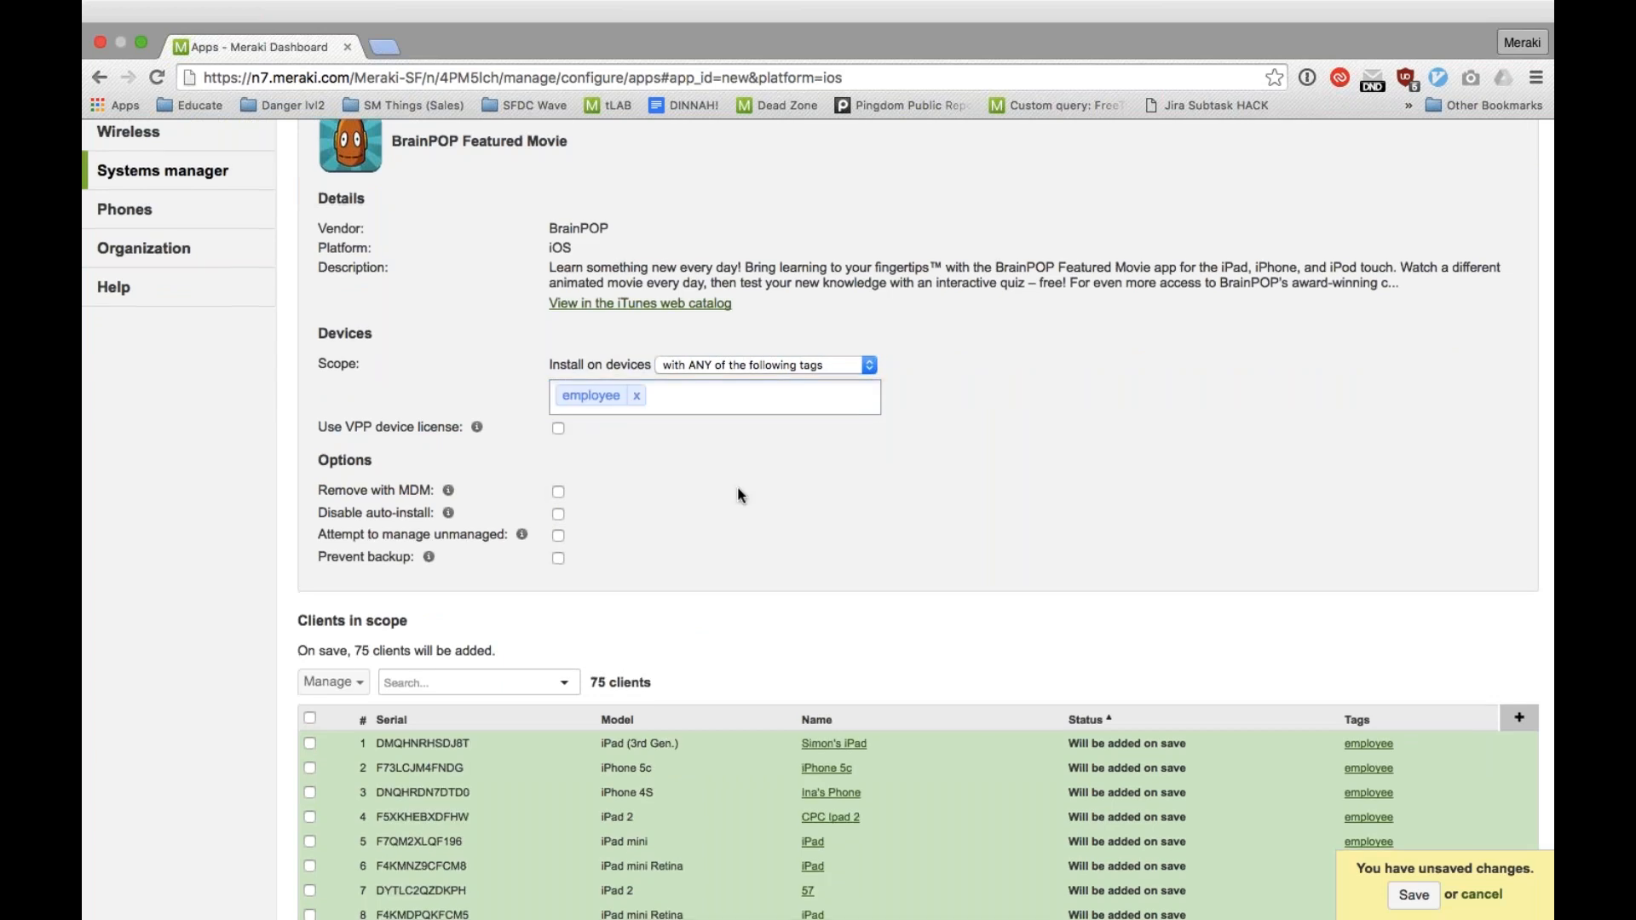
Step: Review the clients in scope for BrainPOP Featured Movie and discard the unsaved app
{"action": "scroll", "coordinate": [738, 494], "scroll_direction": "down", "scroll_amount": 5}
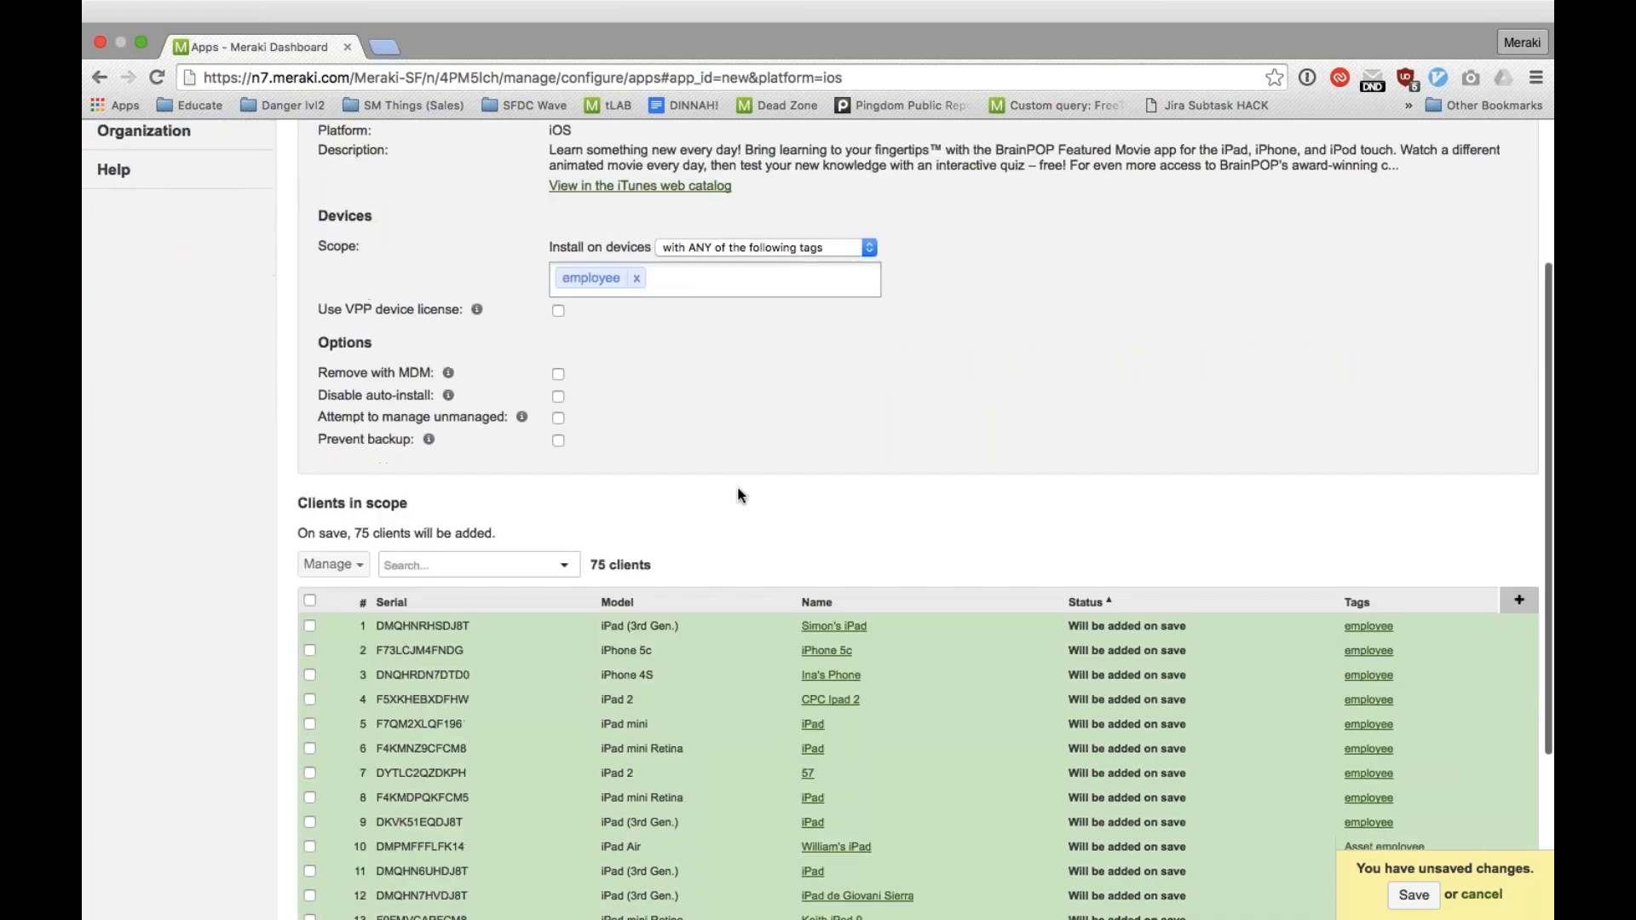
{"action": "scroll", "coordinate": [738, 494], "scroll_direction": "down", "scroll_amount": 4}
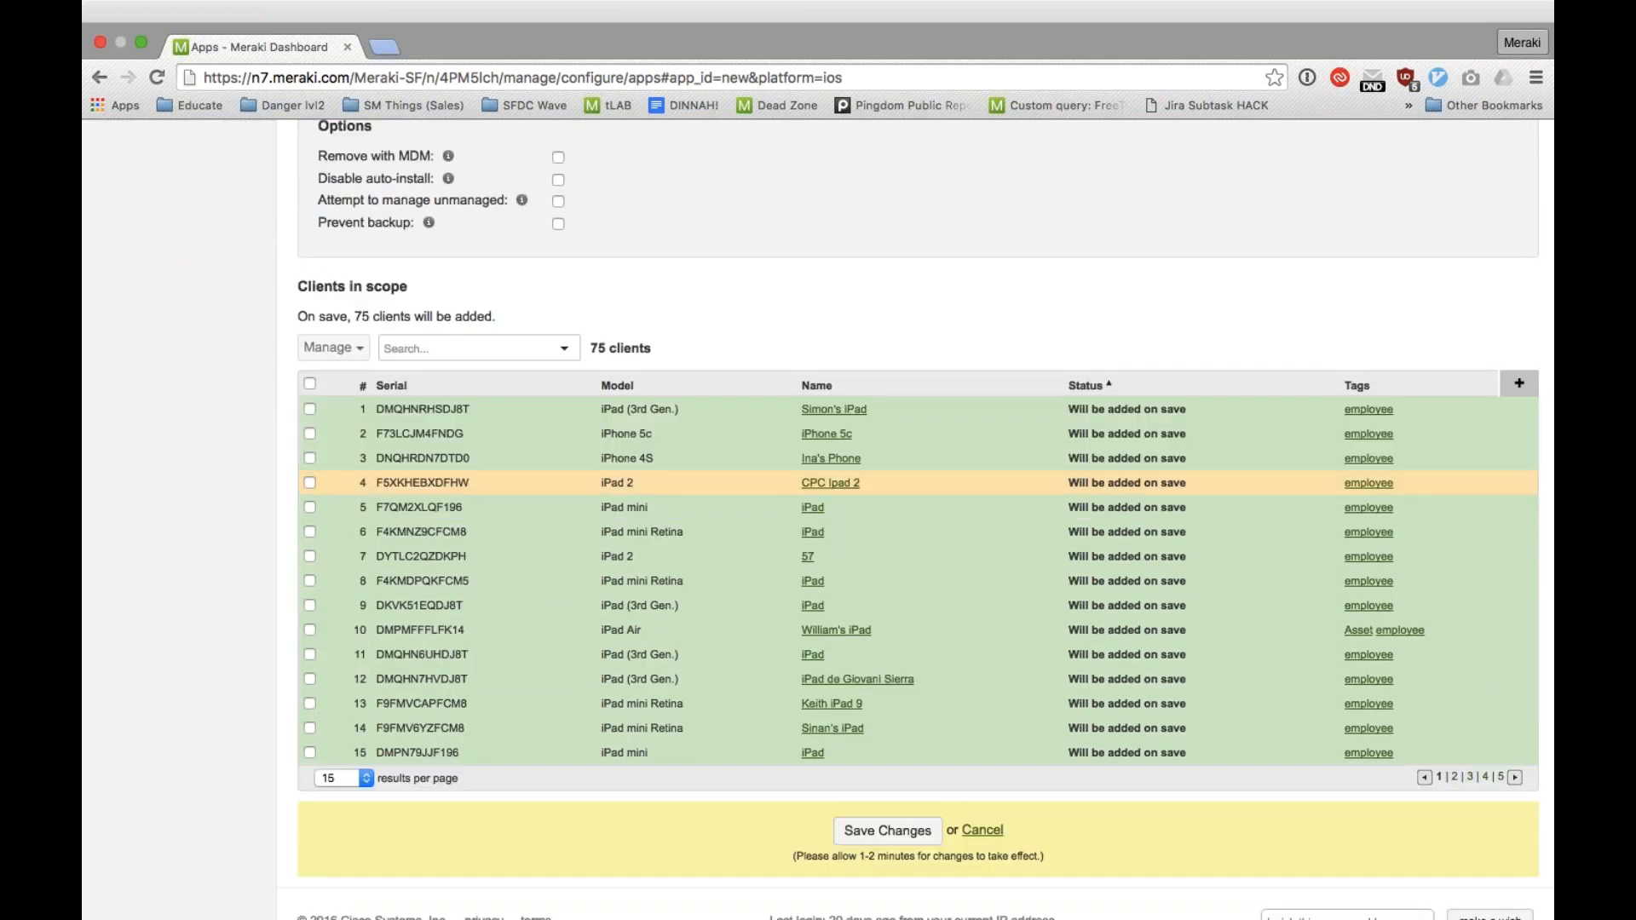
{"action": "scroll", "coordinate": [738, 485], "scroll_direction": "up", "scroll_amount": 5}
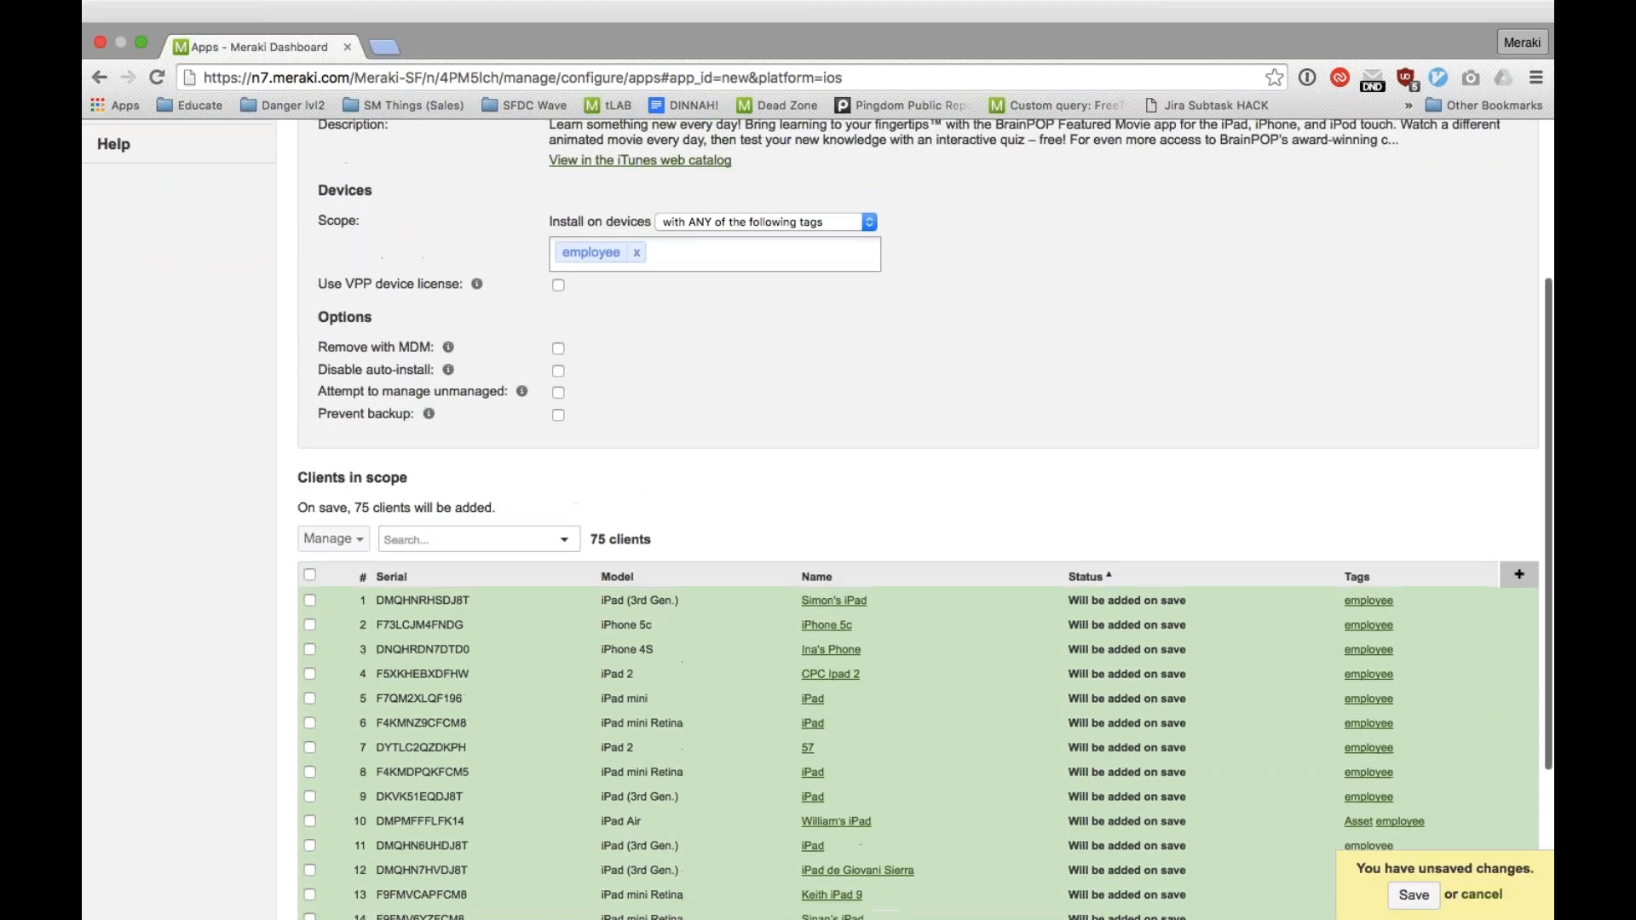
{"action": "scroll", "coordinate": [859, 577], "scroll_direction": "down", "scroll_amount": 6}
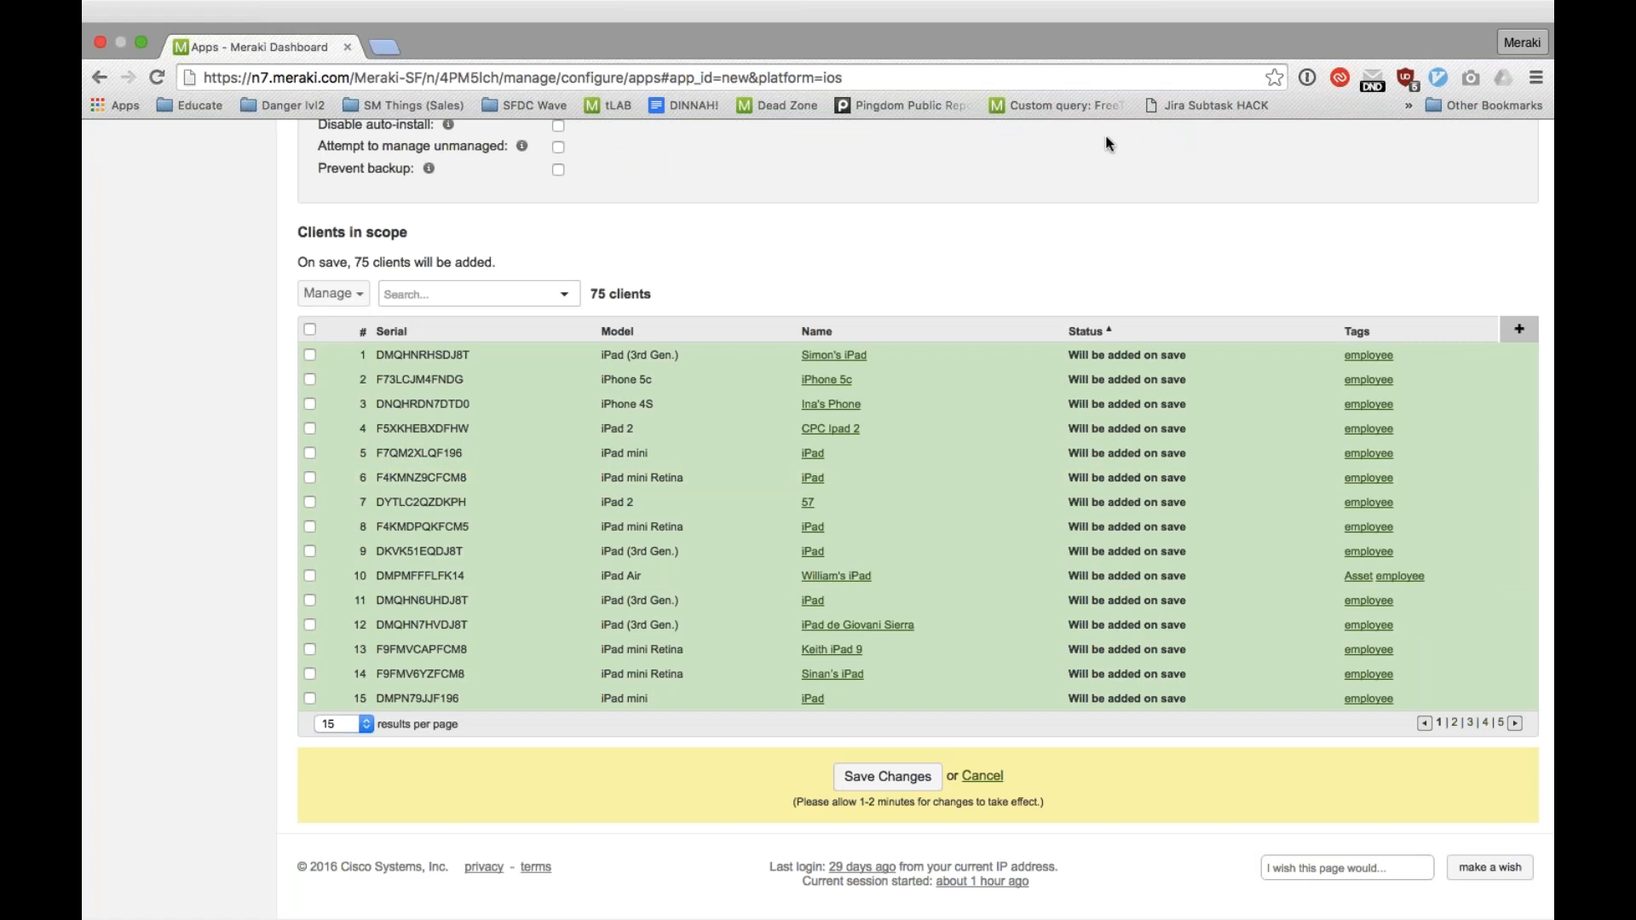
{"action": "scroll", "coordinate": [984, 297], "scroll_direction": "up", "scroll_amount": 13}
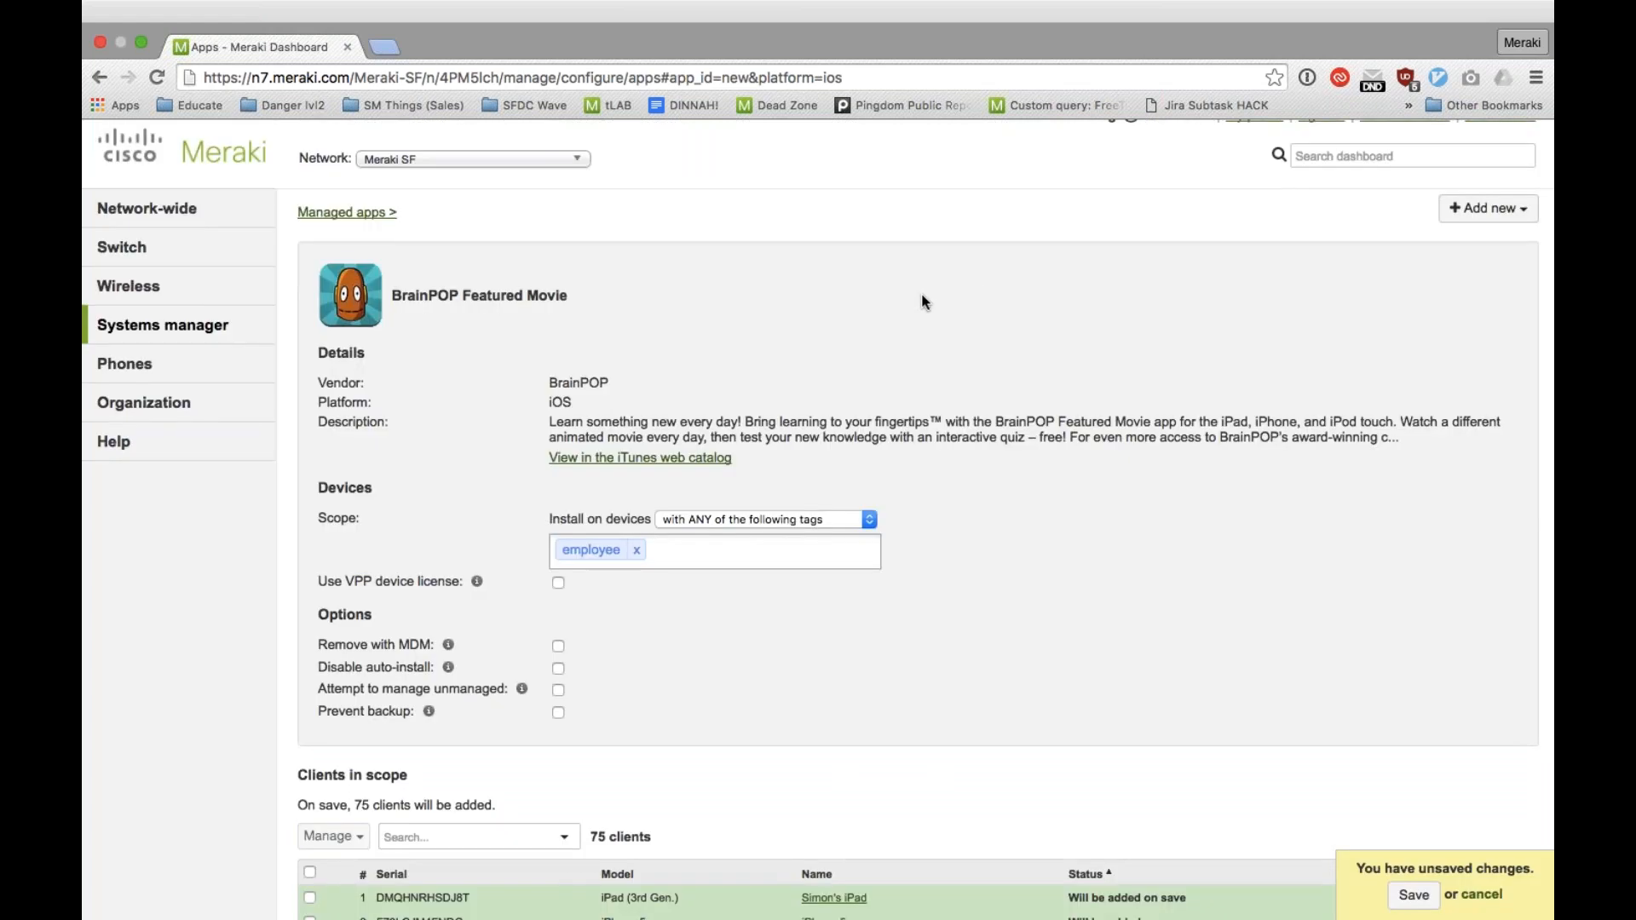
{"action": "left_click", "coordinate": [1482, 895]}
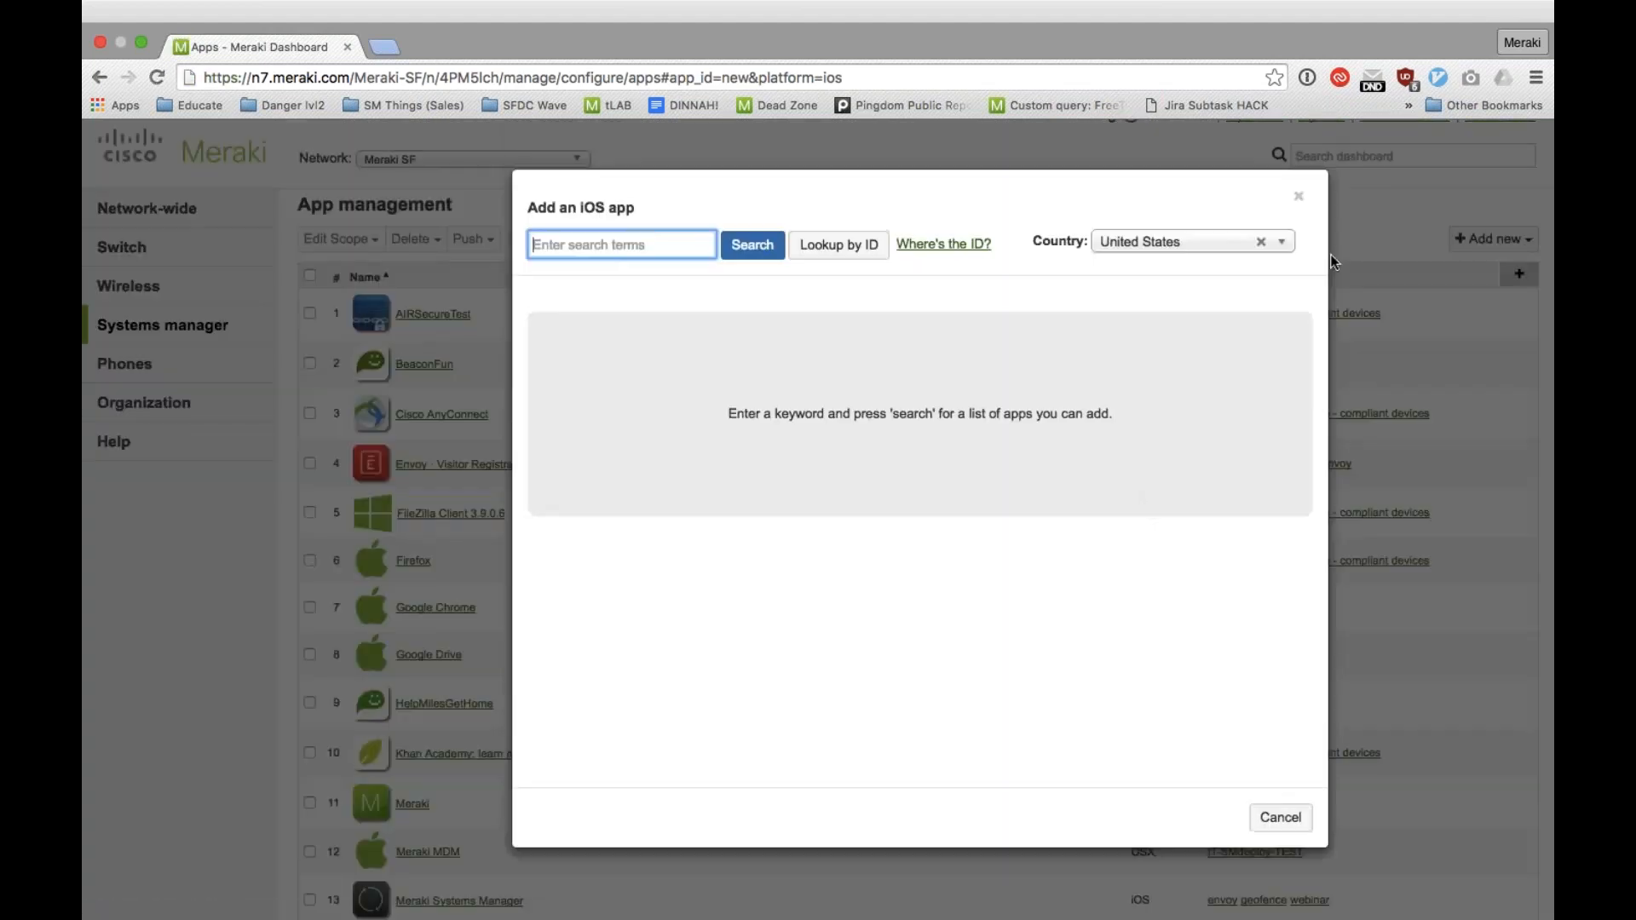
{"action": "left_click", "coordinate": [1297, 196]}
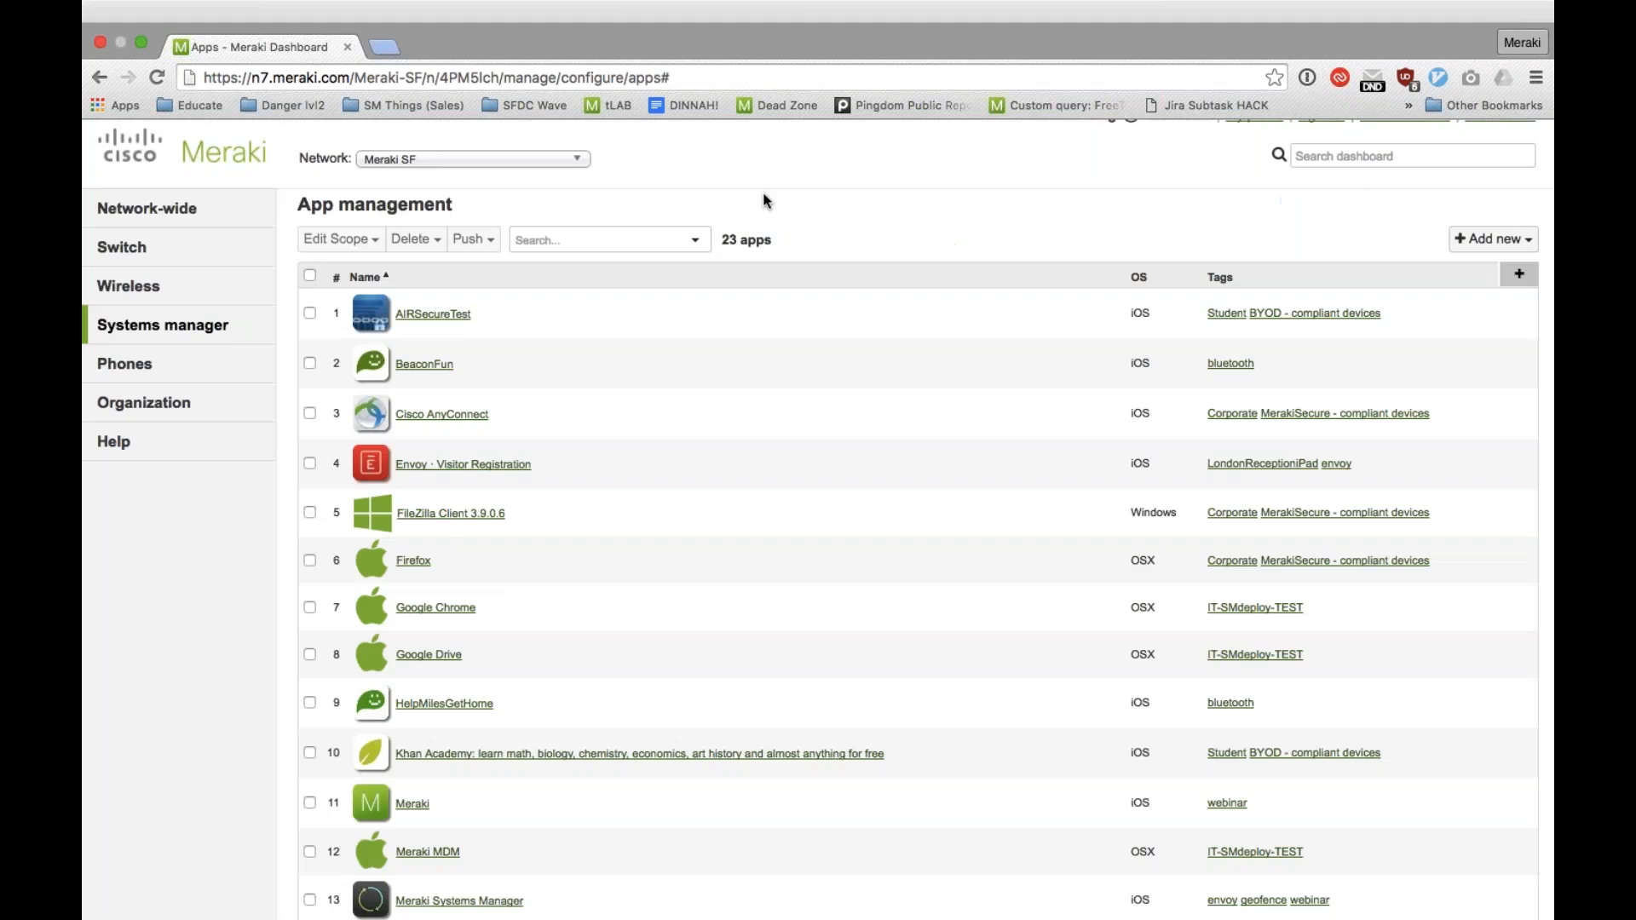
Step: Open the Cisco Meraki Settings profile and review its Privacy, Passcode and Meraki VPN - SF settings
{"action": "mouse_move", "coordinate": [255, 321]}
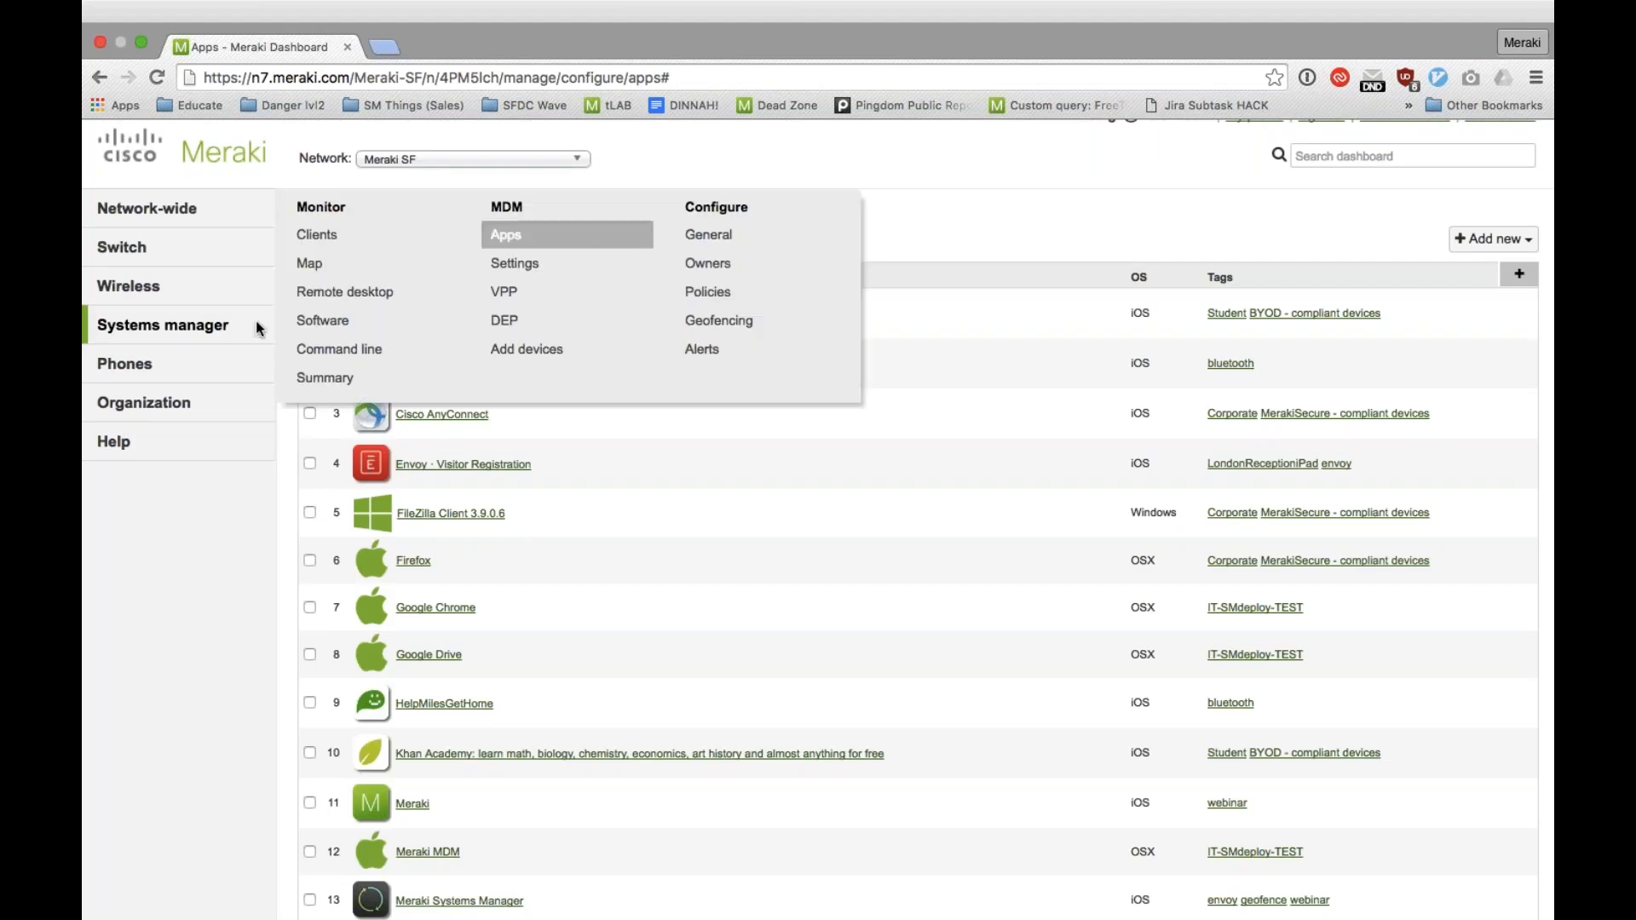
{"action": "left_click", "coordinate": [536, 276]}
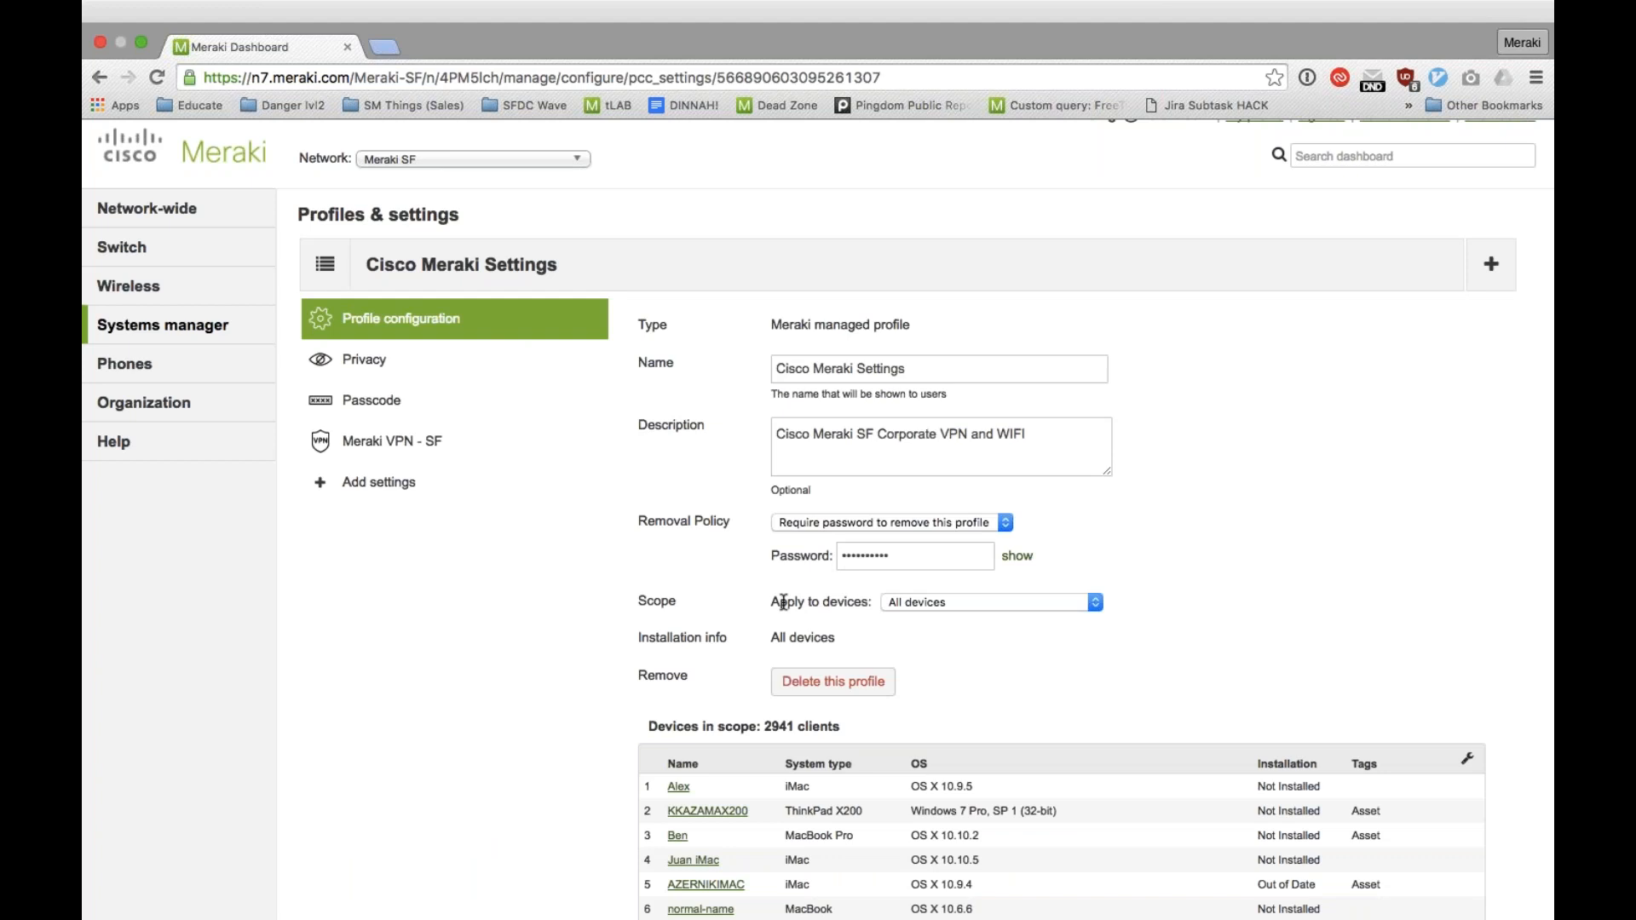
{"action": "left_click", "coordinate": [496, 355]}
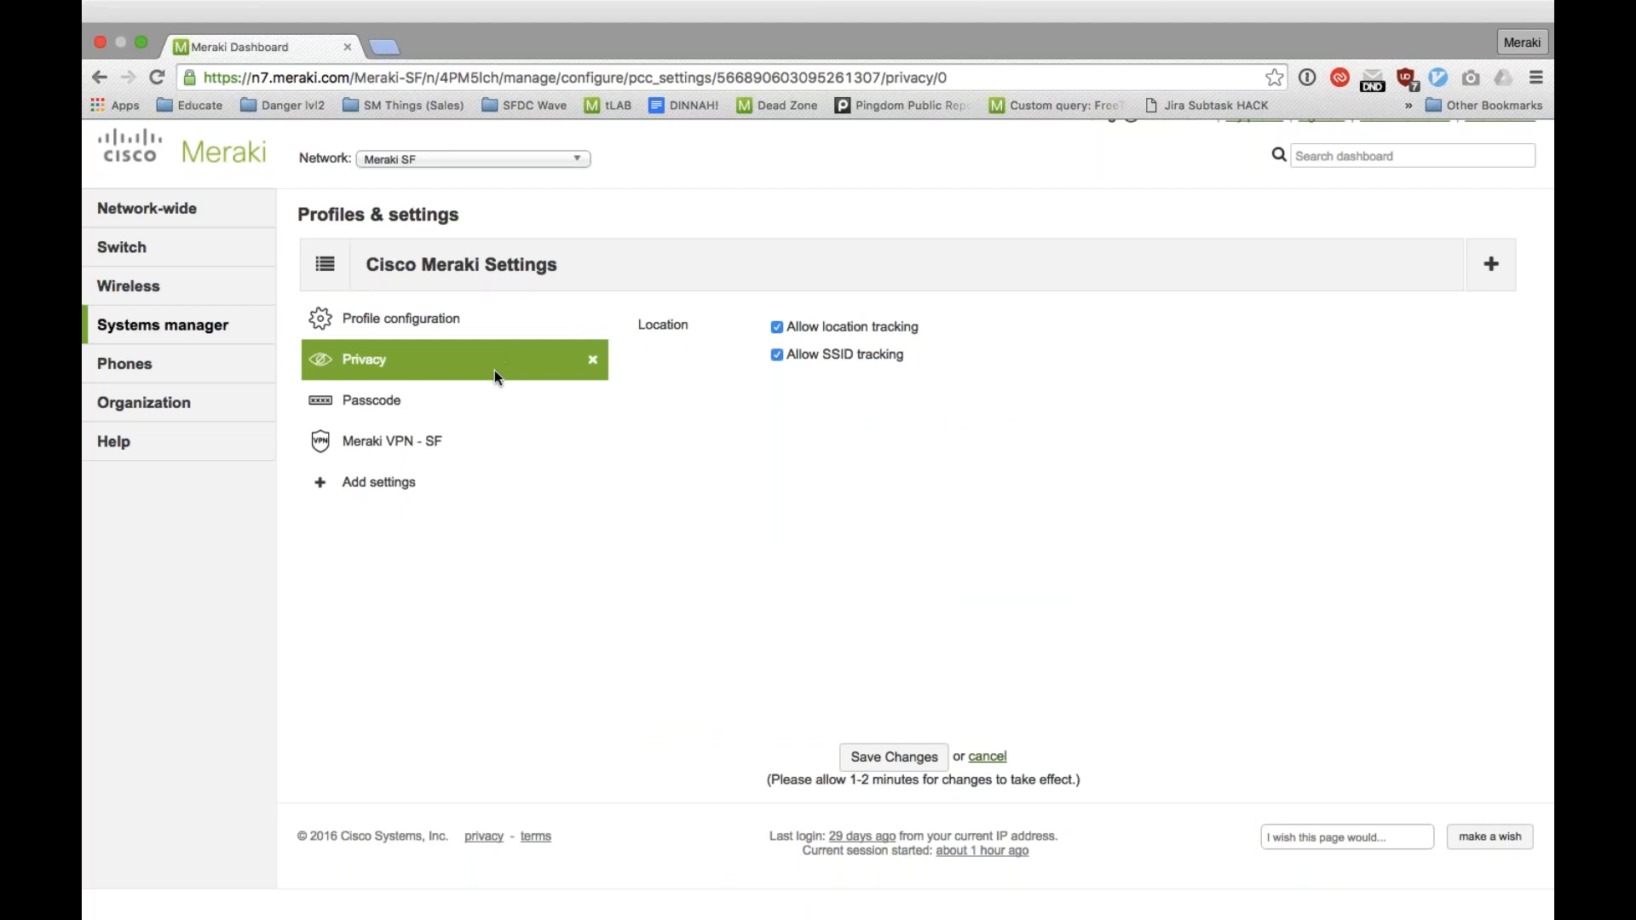
{"action": "left_click", "coordinate": [479, 396]}
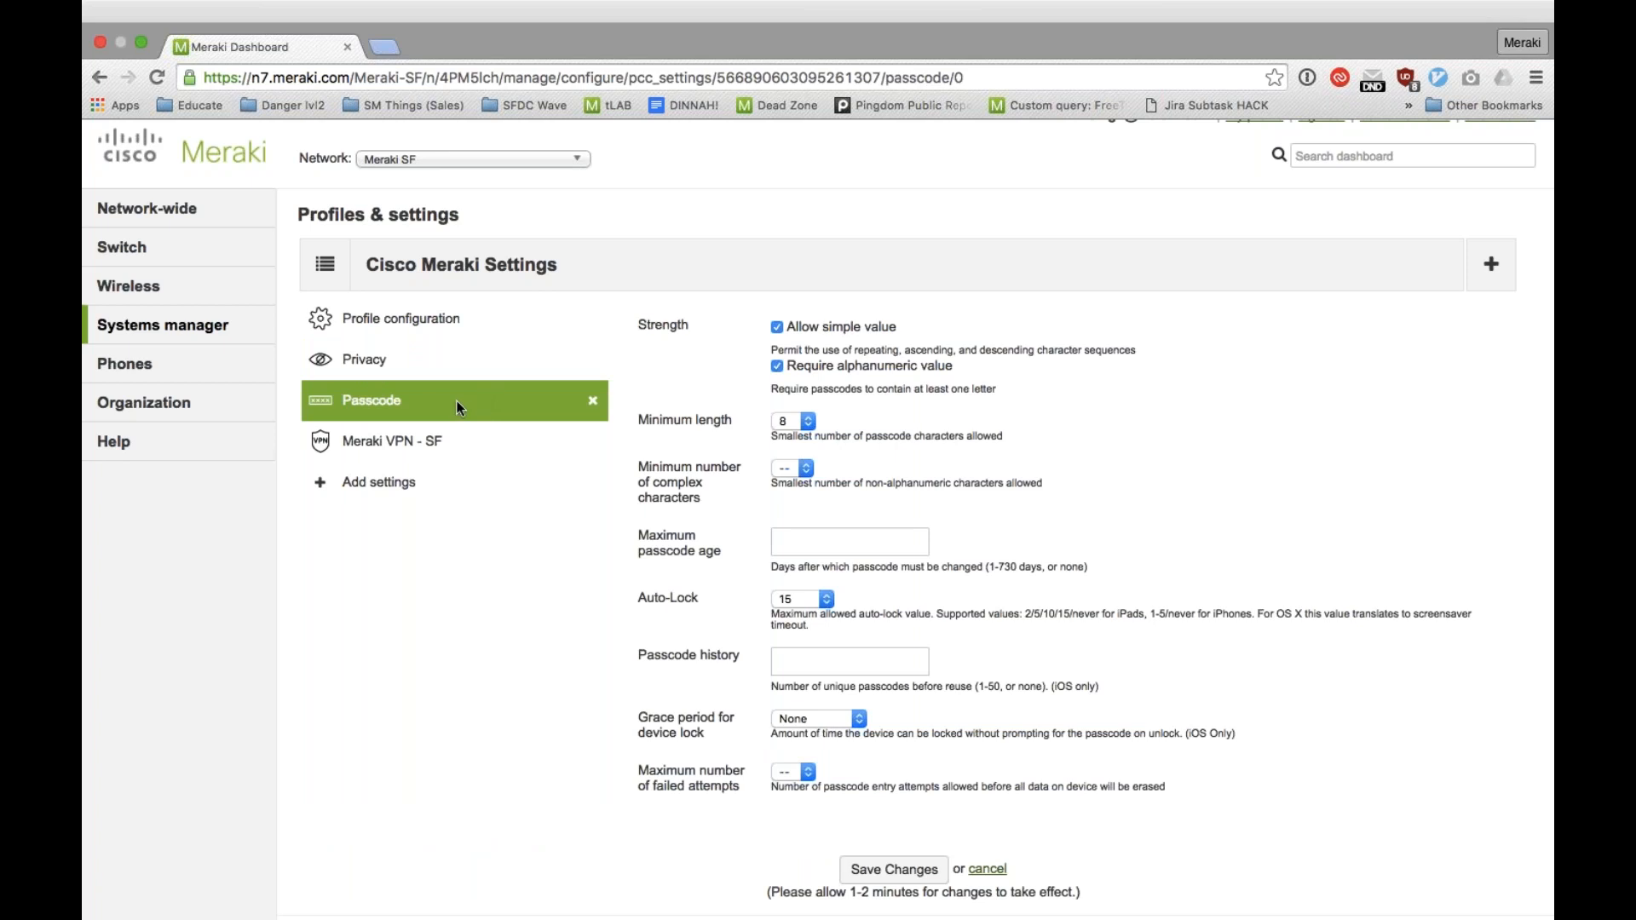
{"action": "left_click", "coordinate": [438, 437]}
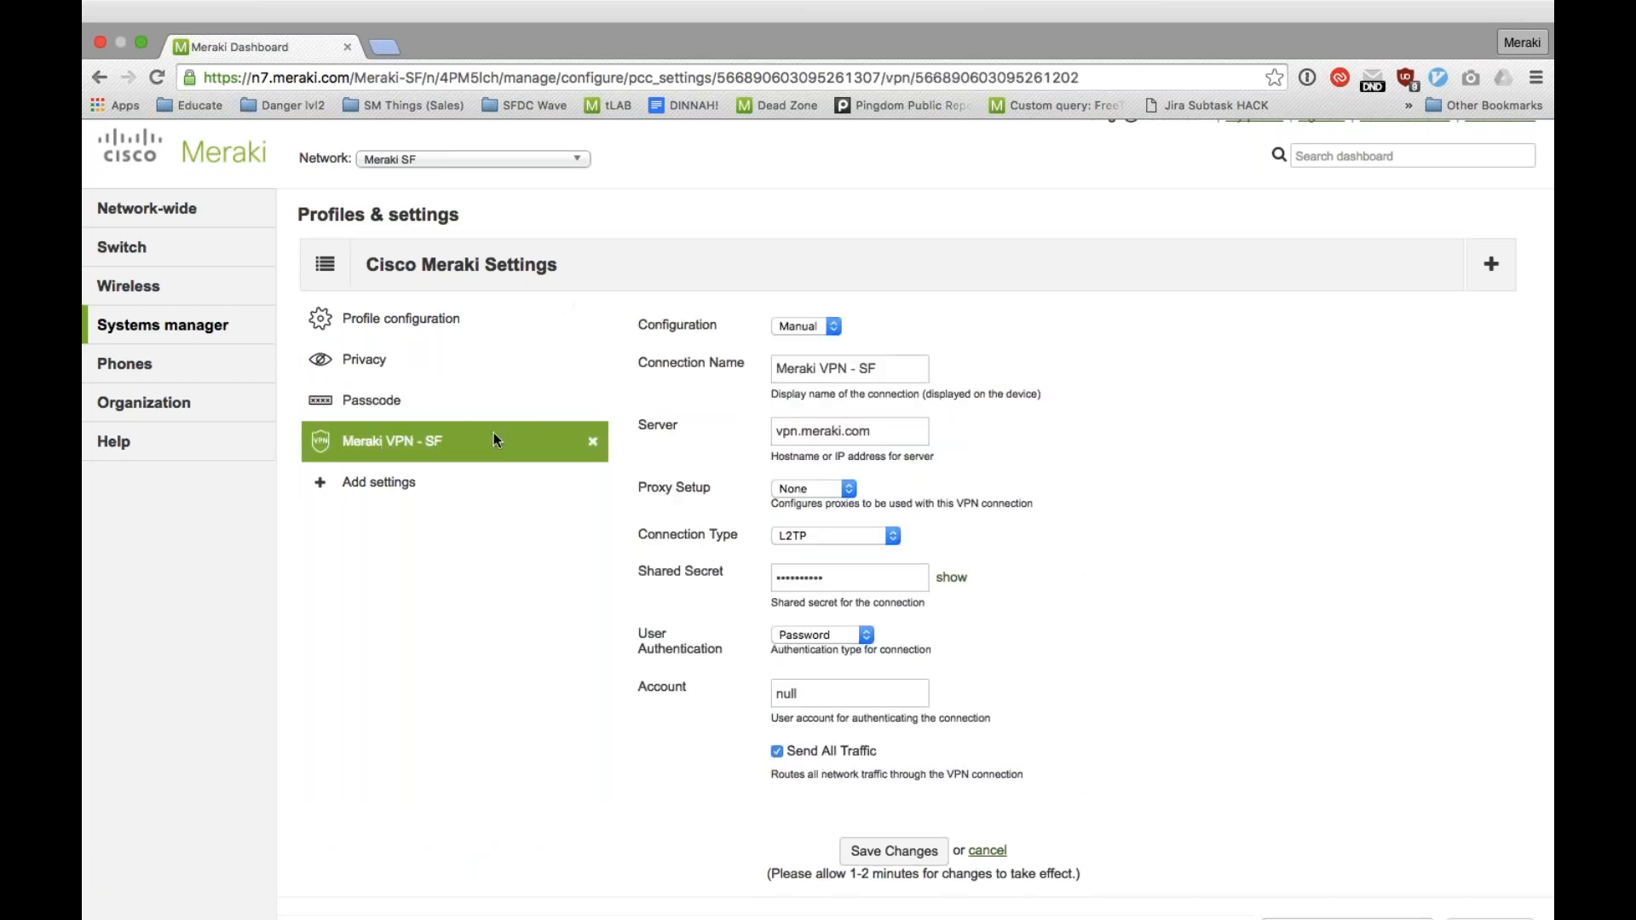
Step: Add Restrictions to the Cisco Meraki Settings profile and disallow iMessage and app removal for supervised iOS devices
{"action": "left_click", "coordinate": [465, 480]}
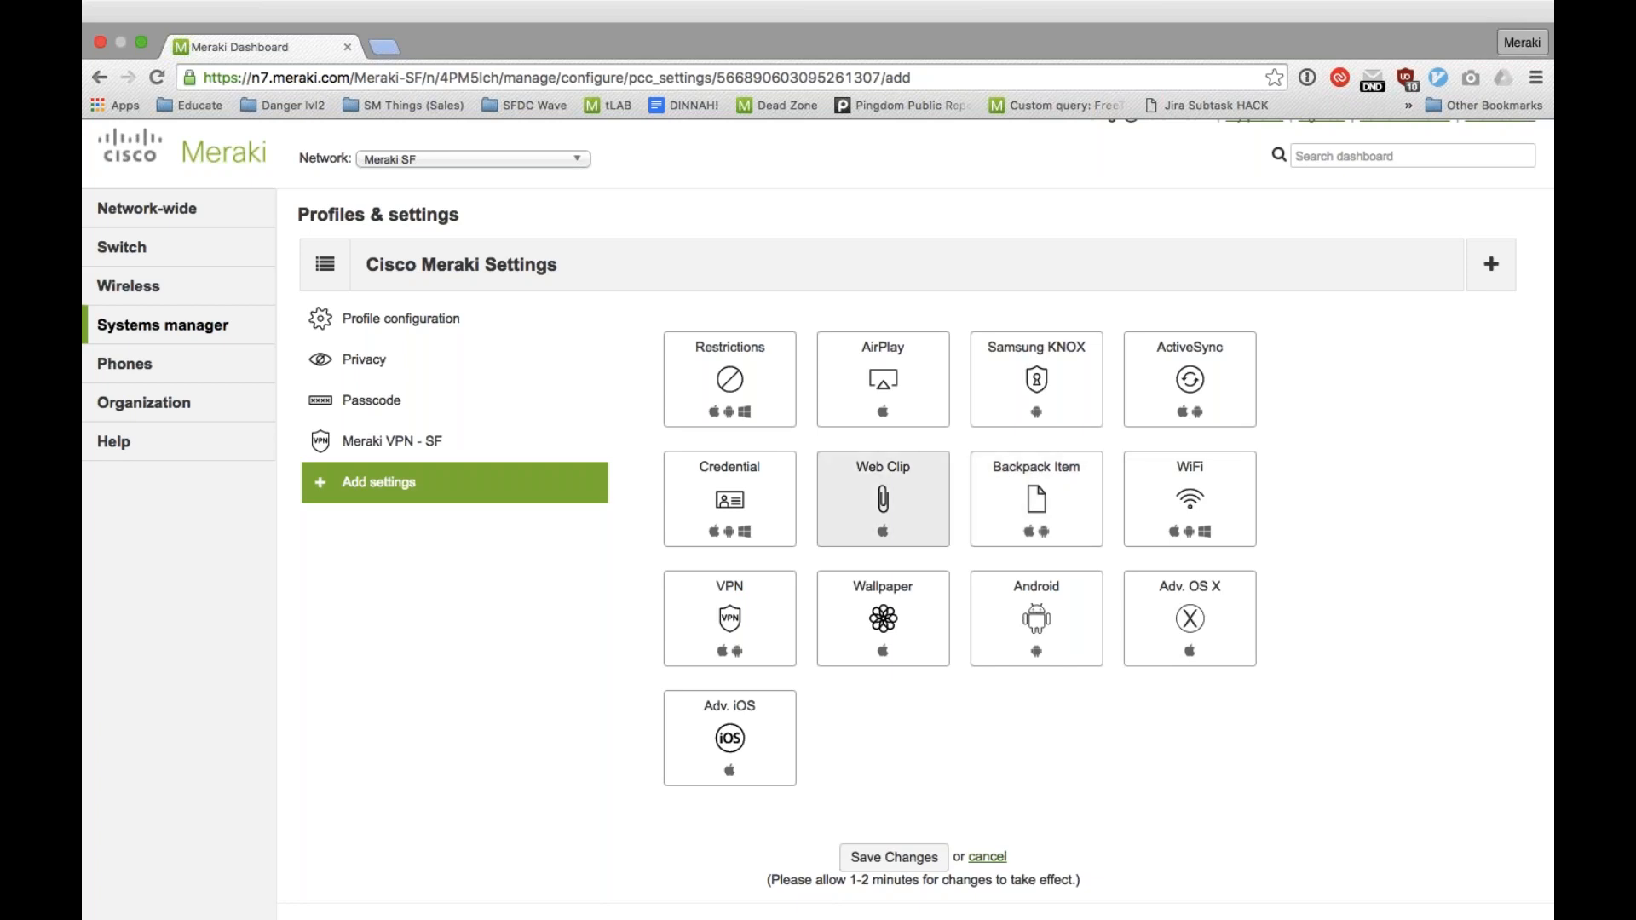
{"action": "left_click", "coordinate": [764, 348]}
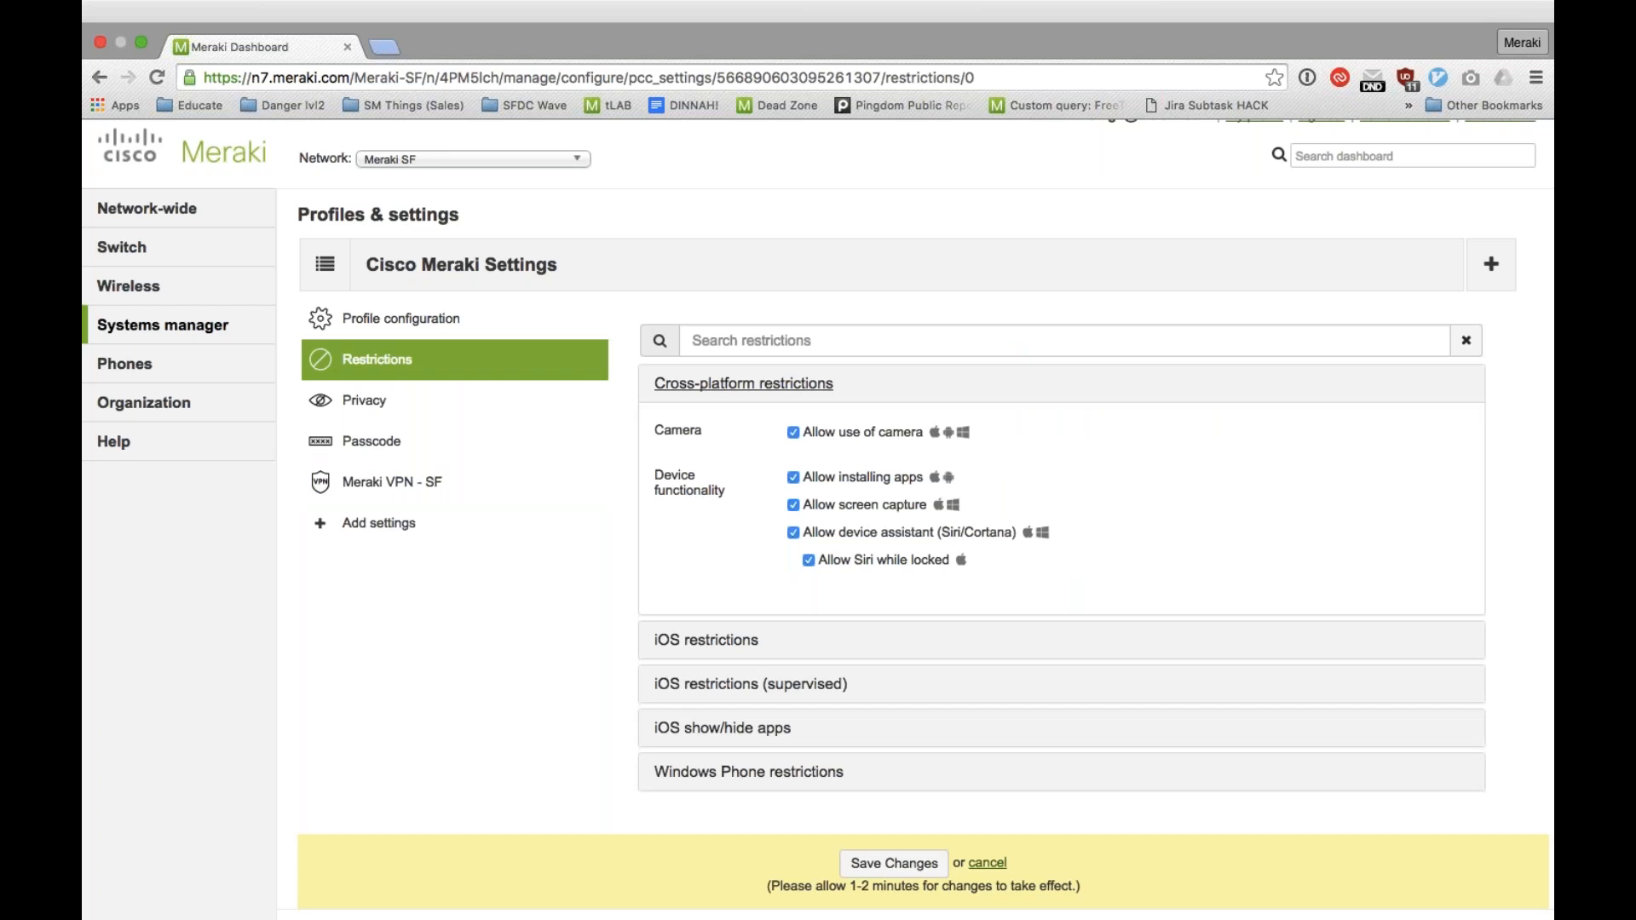
{"action": "left_click", "coordinate": [743, 384]}
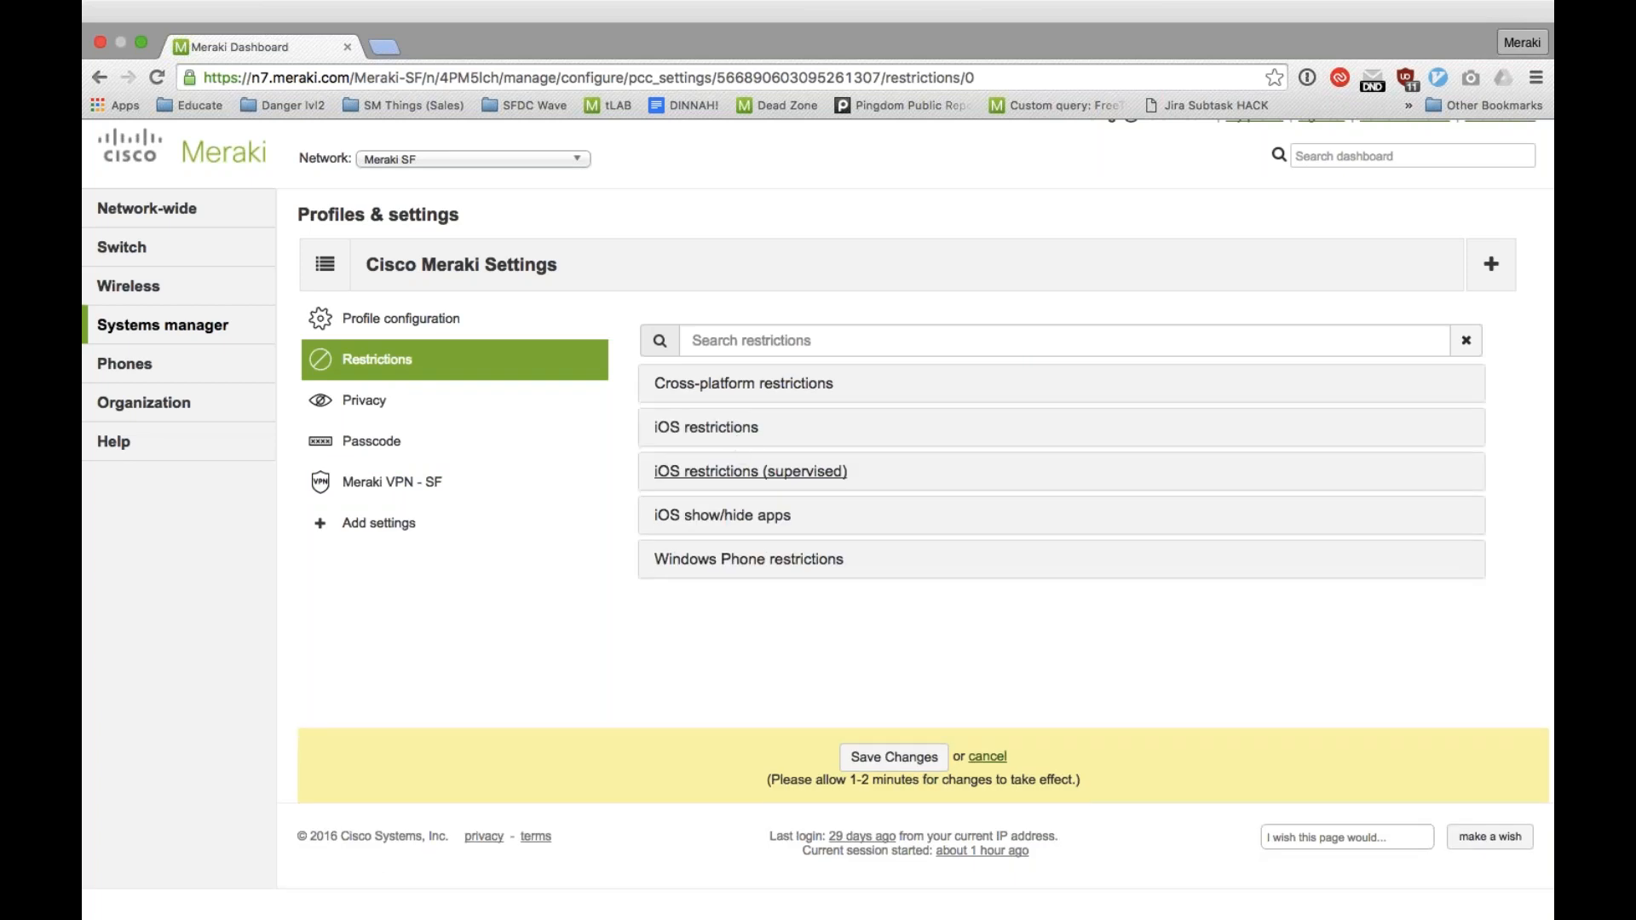
{"action": "left_click", "coordinate": [750, 472]}
{"action": "left_click", "coordinate": [793, 568]}
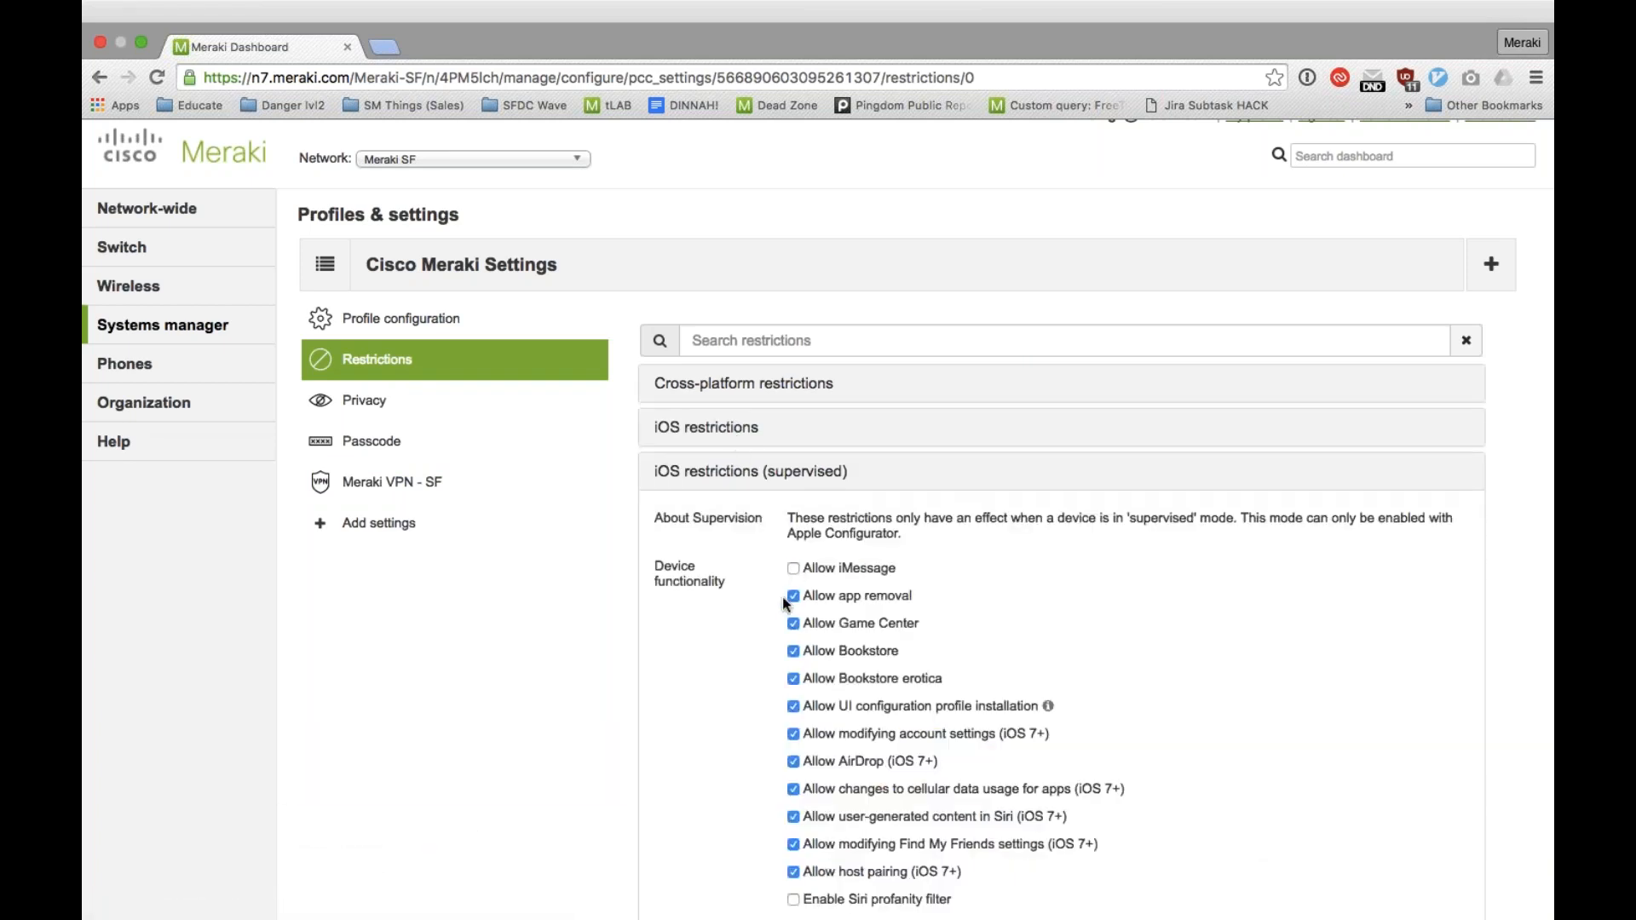
{"action": "left_click", "coordinate": [794, 596]}
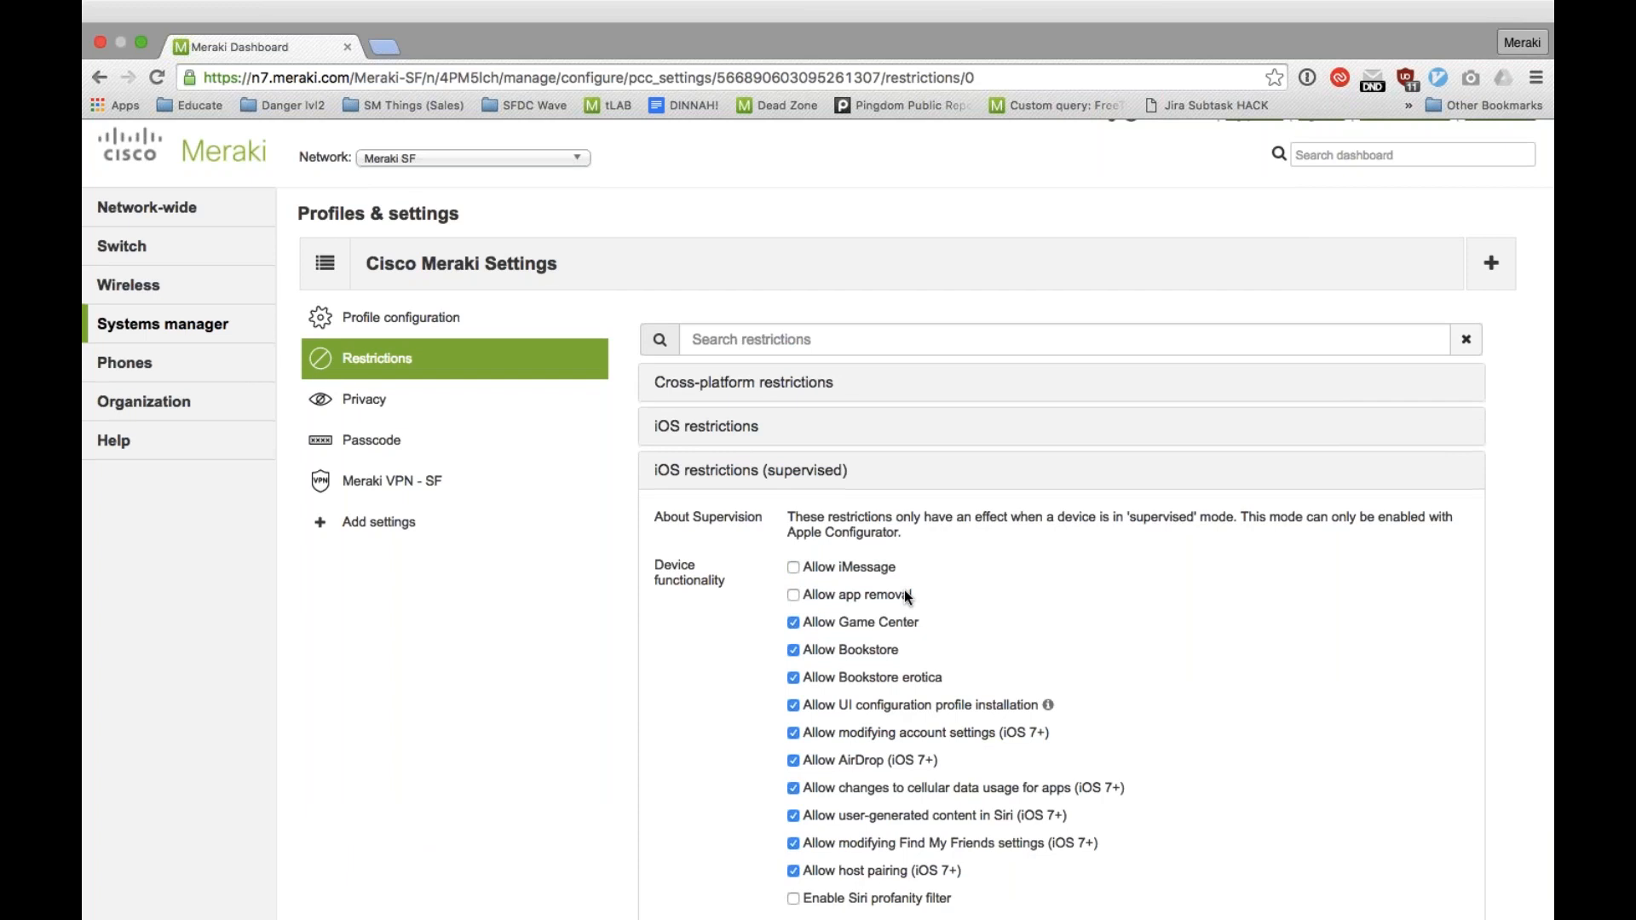
Step: Search the profile's restrictions for "app"
{"action": "scroll", "coordinate": [908, 597], "scroll_direction": "down", "scroll_amount": 5}
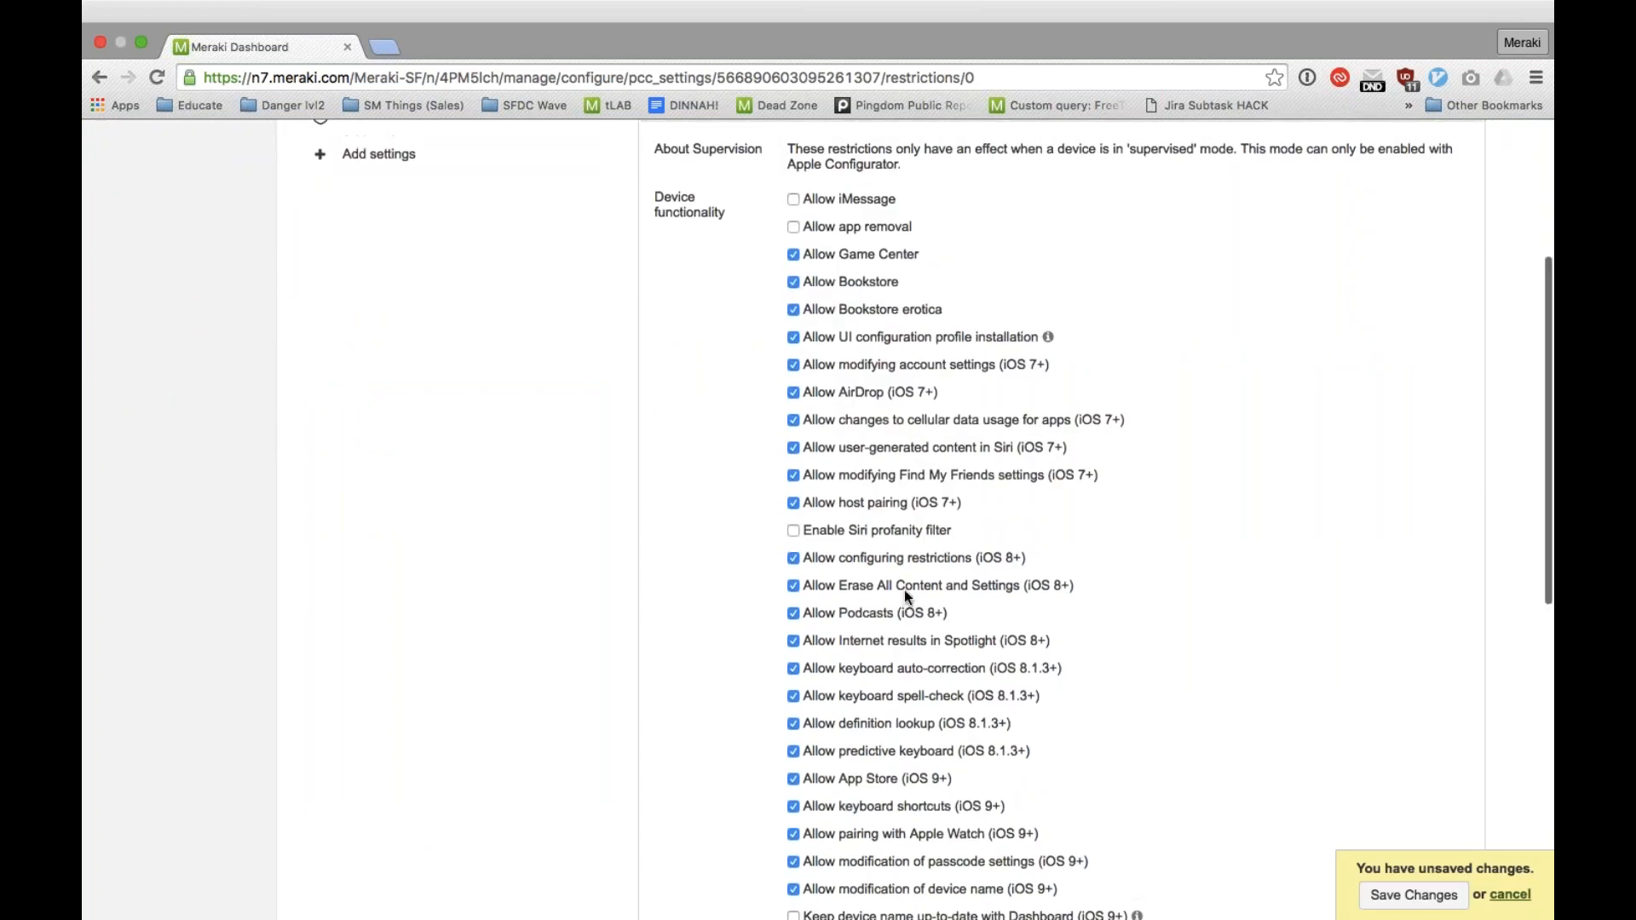
{"action": "scroll", "coordinate": [908, 598], "scroll_direction": "up", "scroll_amount": 3}
{"action": "left_click", "coordinate": [878, 205]}
{"action": "type", "text": "apps"}
{"action": "key", "text": "BackSpace"}
{"action": "type", "text": "st"}
{"action": "key", "text": "BackSpace"}
{"action": "key", "text": "BackSpace"}
{"action": "key", "text": "BackSpace"}
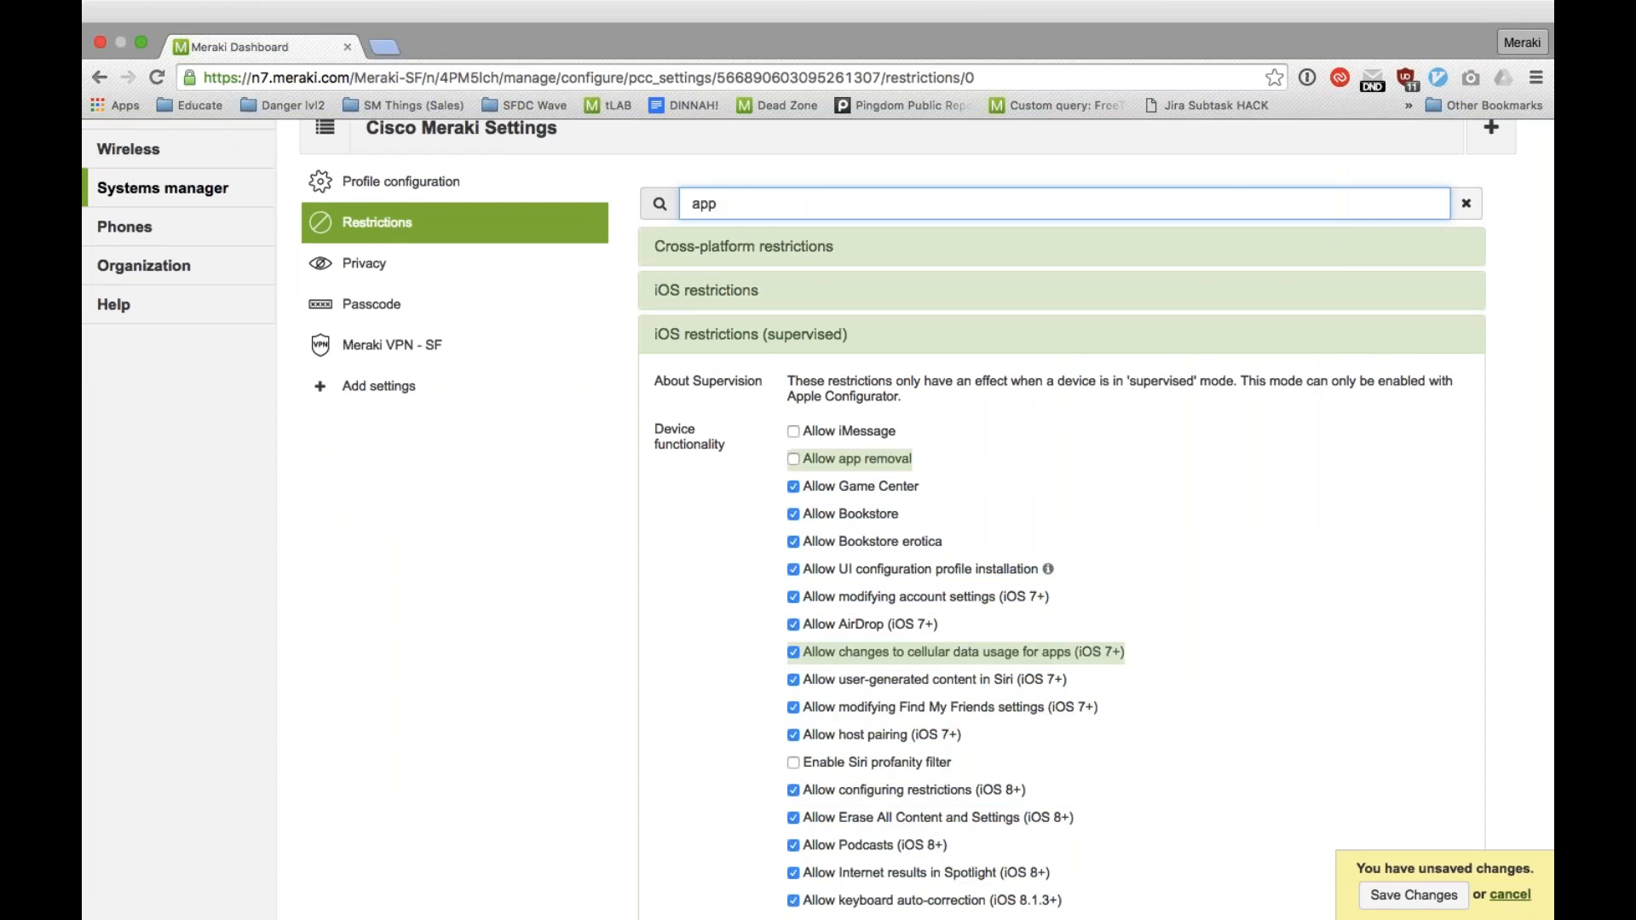
Step: Disallow App Store, Apple Music and Apple Music Radio in the supervised iOS restrictions, and clear the restriction search
{"action": "scroll", "coordinate": [796, 606], "scroll_direction": "down", "scroll_amount": 5}
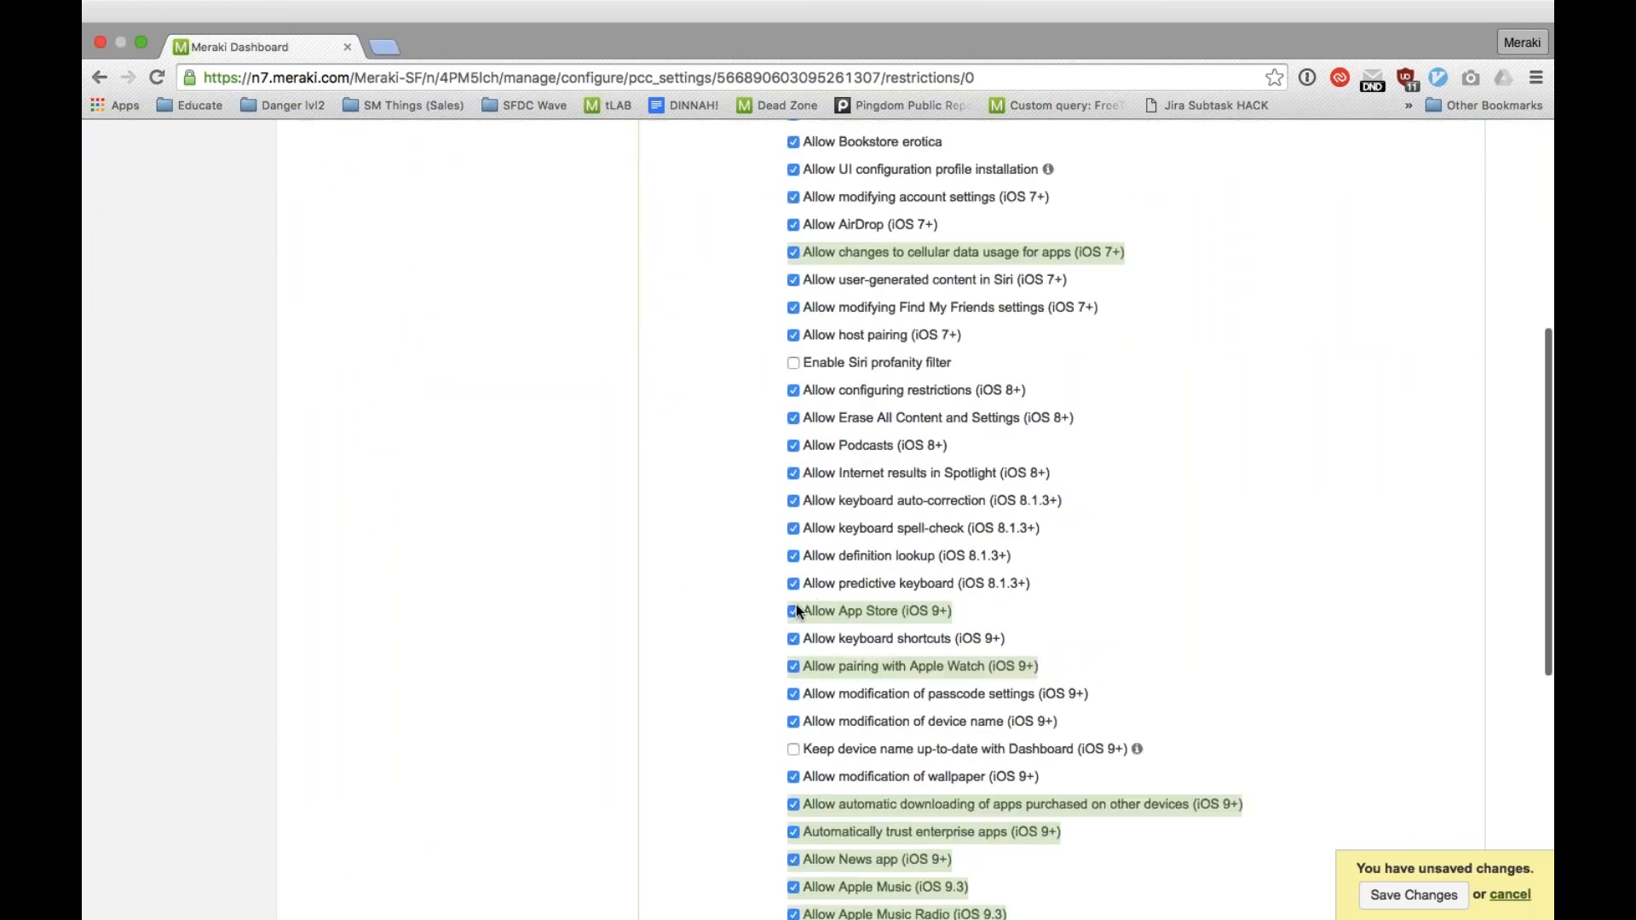
{"action": "left_click", "coordinate": [795, 608]}
{"action": "scroll", "coordinate": [1021, 643], "scroll_direction": "down", "scroll_amount": 2}
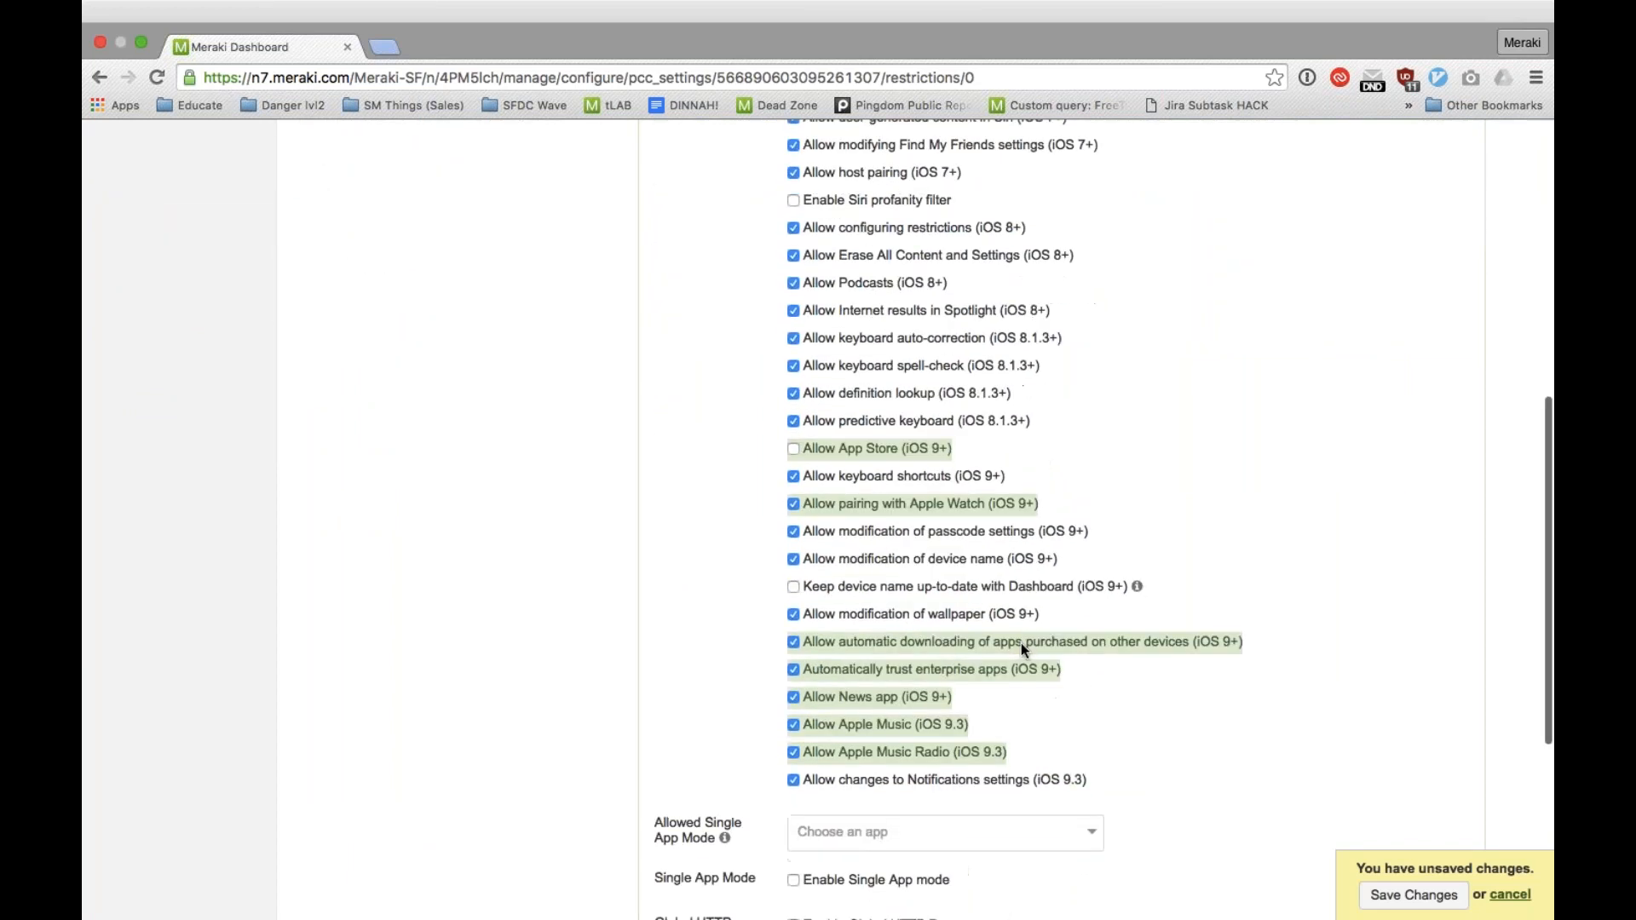
{"action": "left_click", "coordinate": [794, 753]}
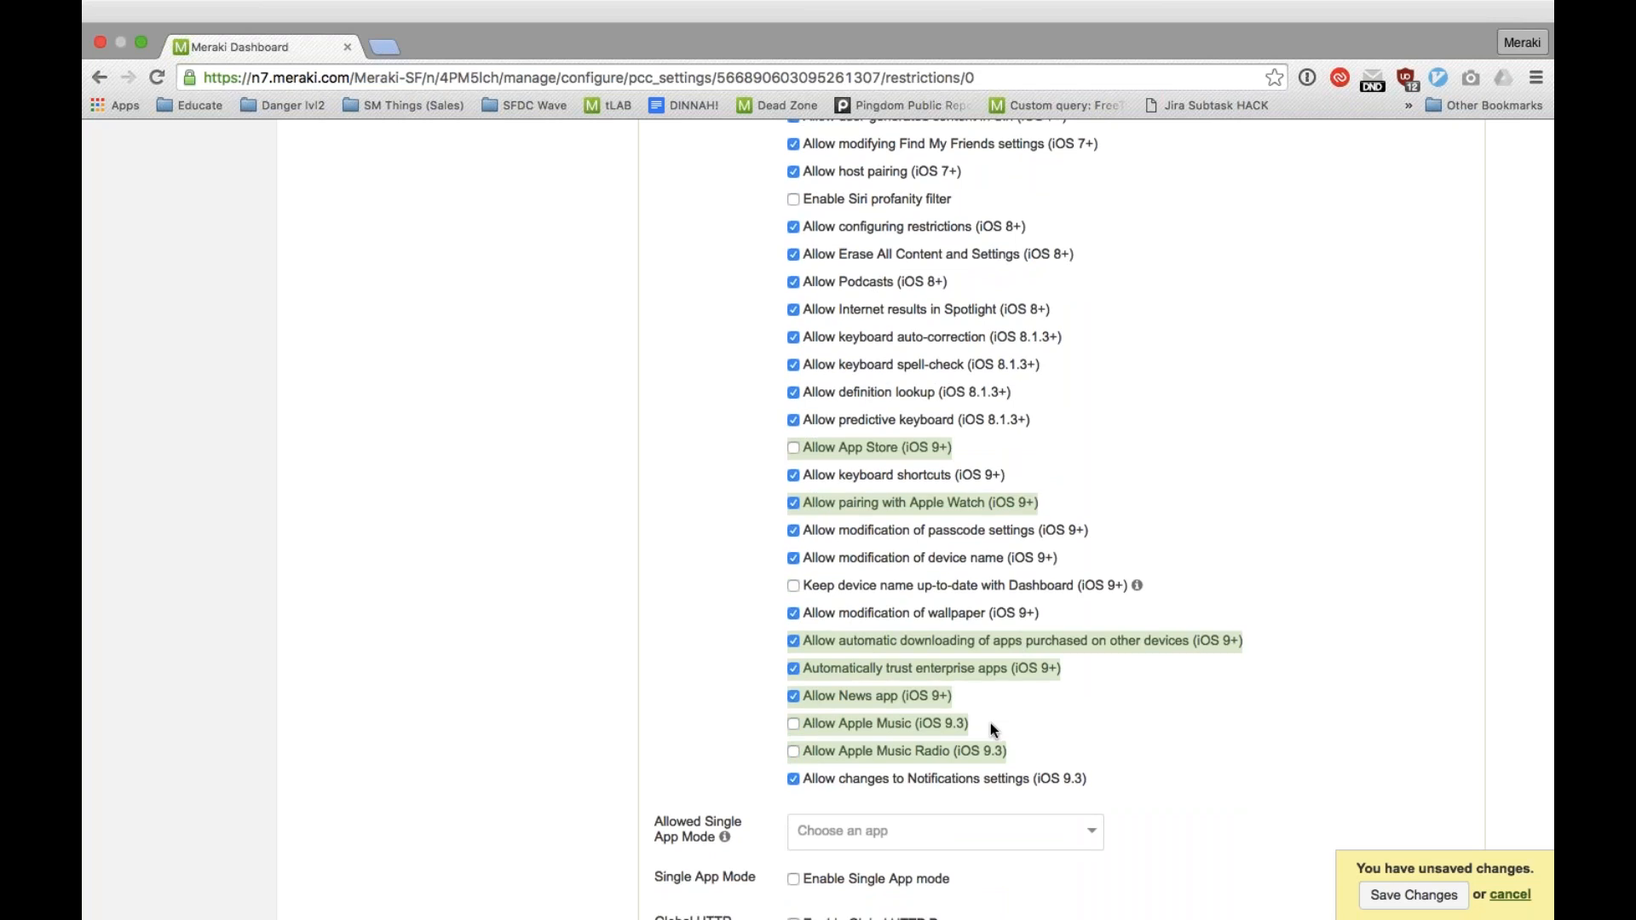
{"action": "scroll", "coordinate": [855, 757], "scroll_direction": "down", "scroll_amount": 2}
{"action": "scroll", "coordinate": [857, 763], "scroll_direction": "down", "scroll_amount": 3}
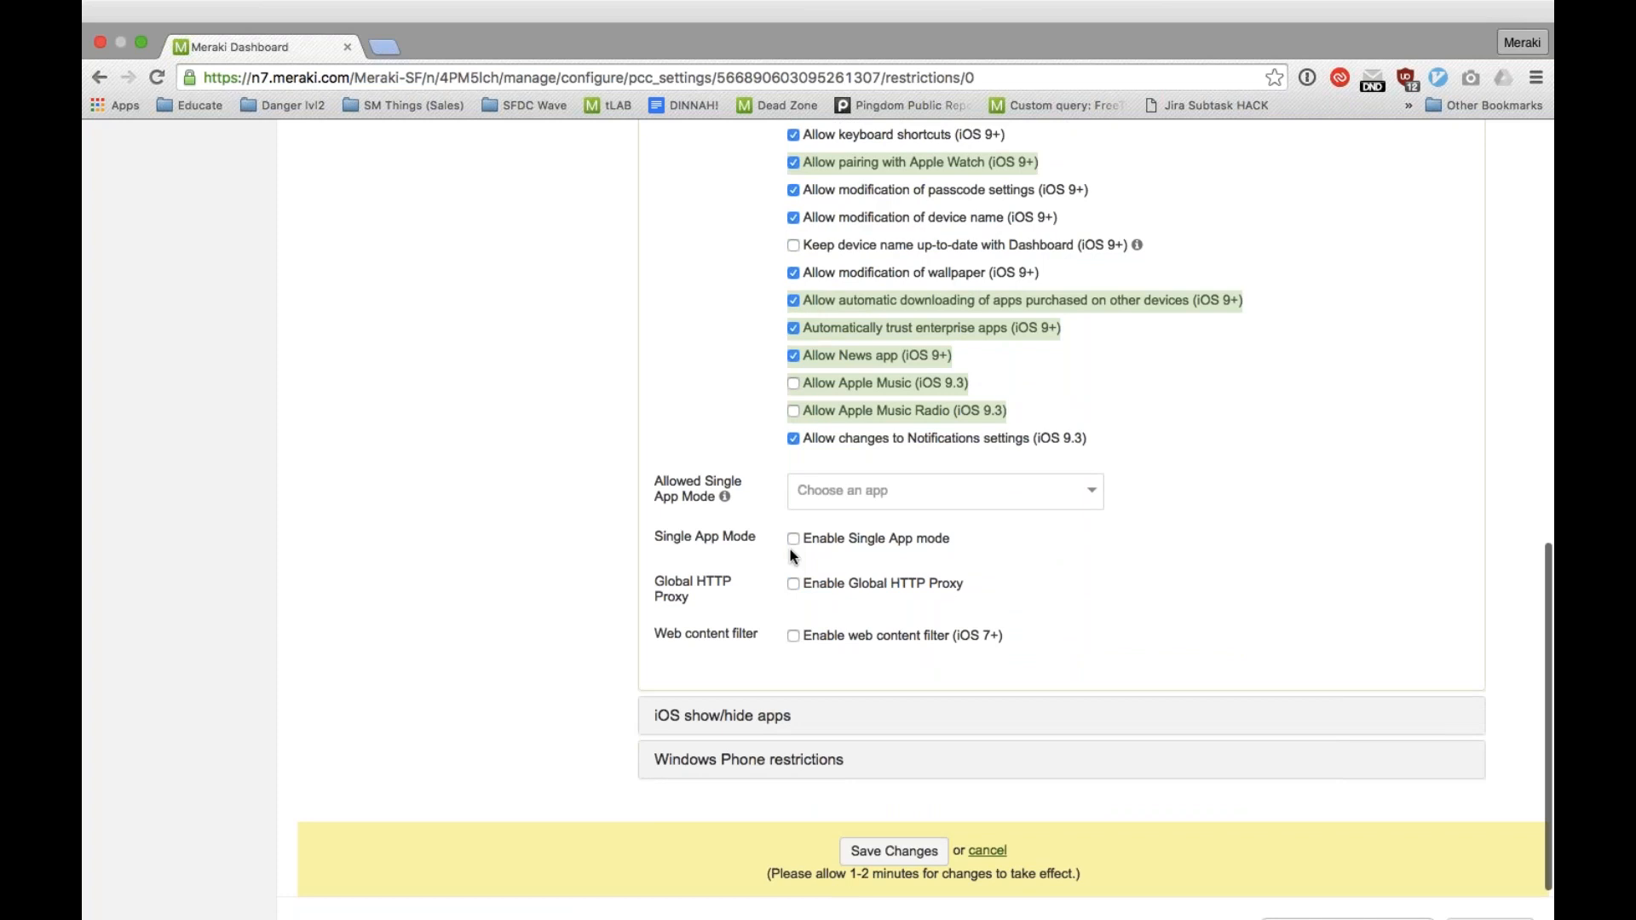
{"action": "scroll", "coordinate": [790, 550], "scroll_direction": "up", "scroll_amount": 15}
{"action": "left_click", "coordinate": [1462, 343]}
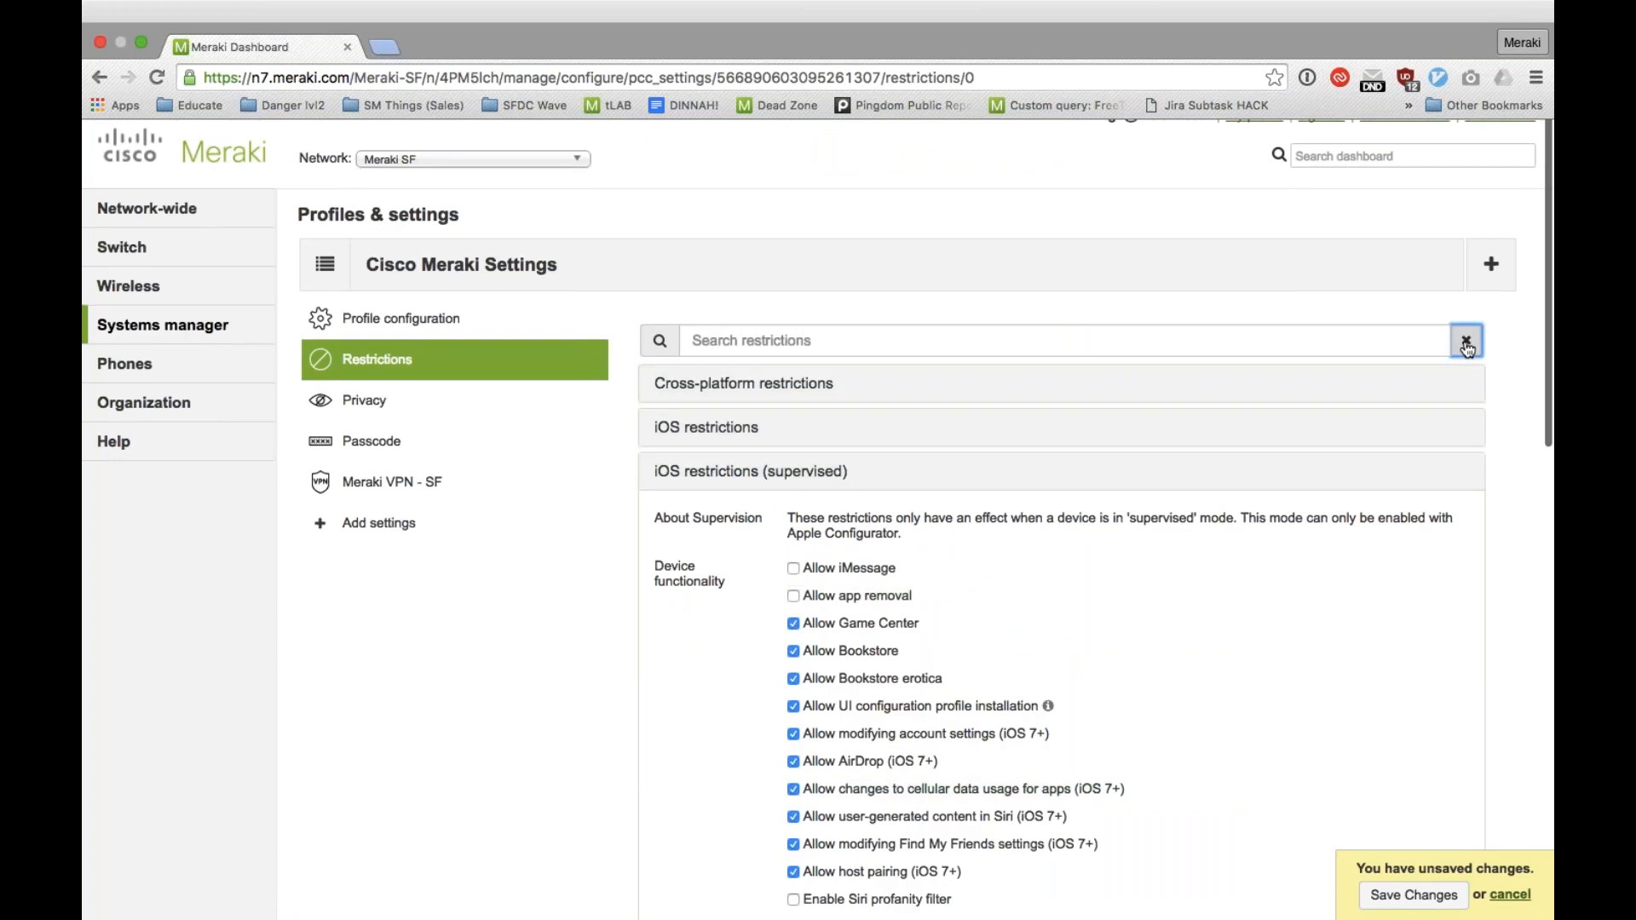
Step: Display the Adv. iOS settings that can be added to the Cisco Meraki Settings profile
{"action": "left_click", "coordinate": [399, 534]}
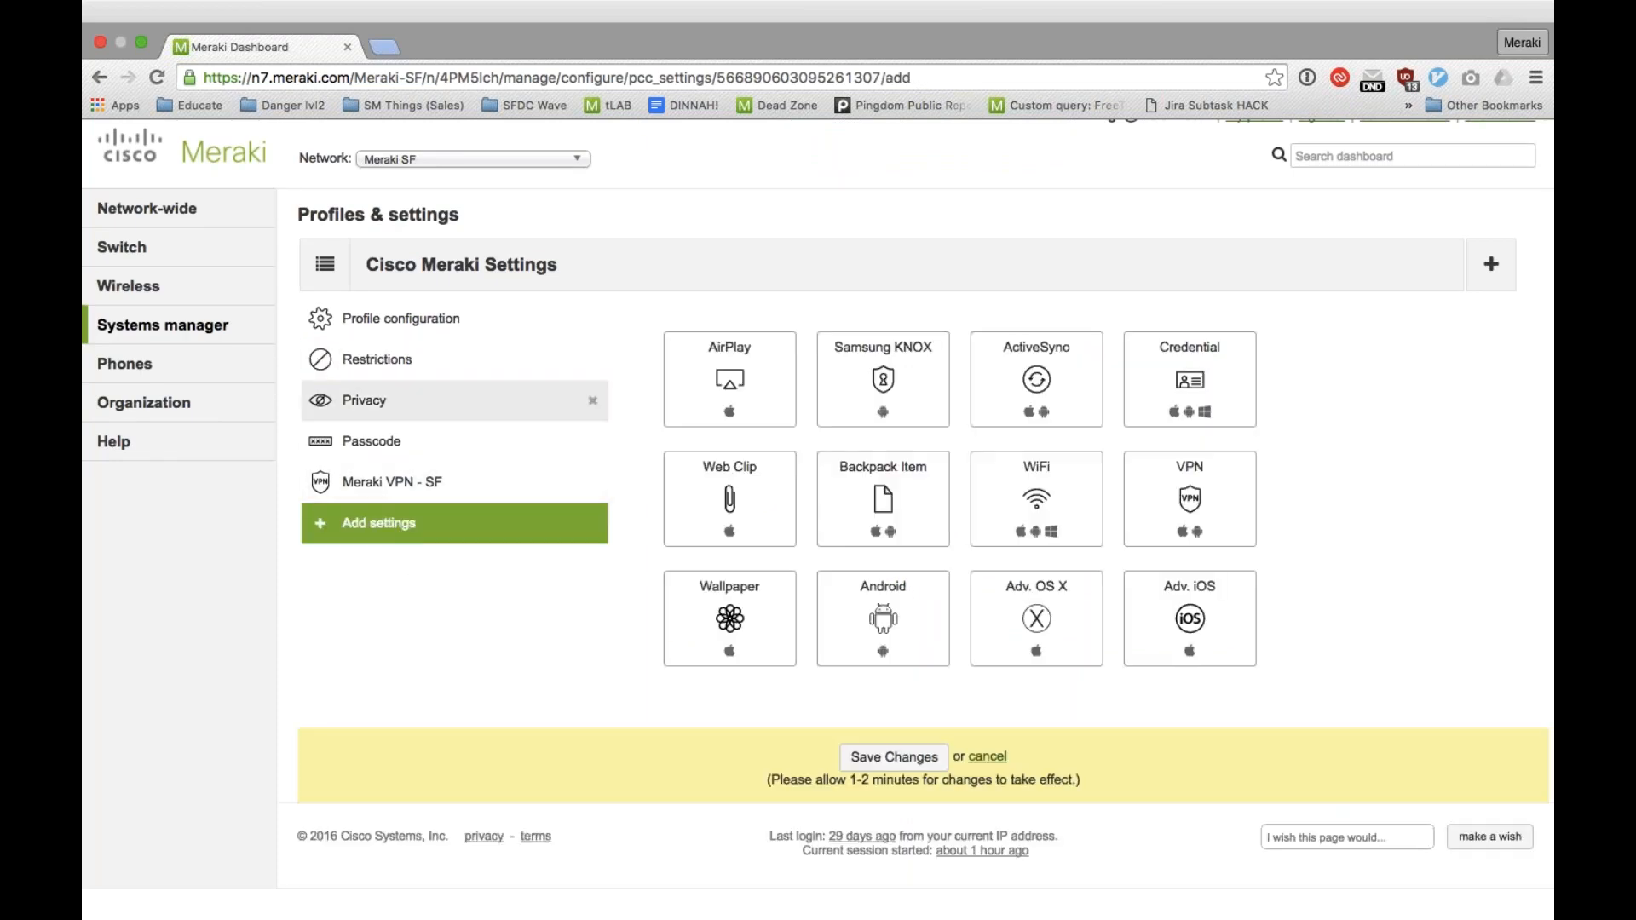
{"action": "left_click", "coordinate": [1167, 609]}
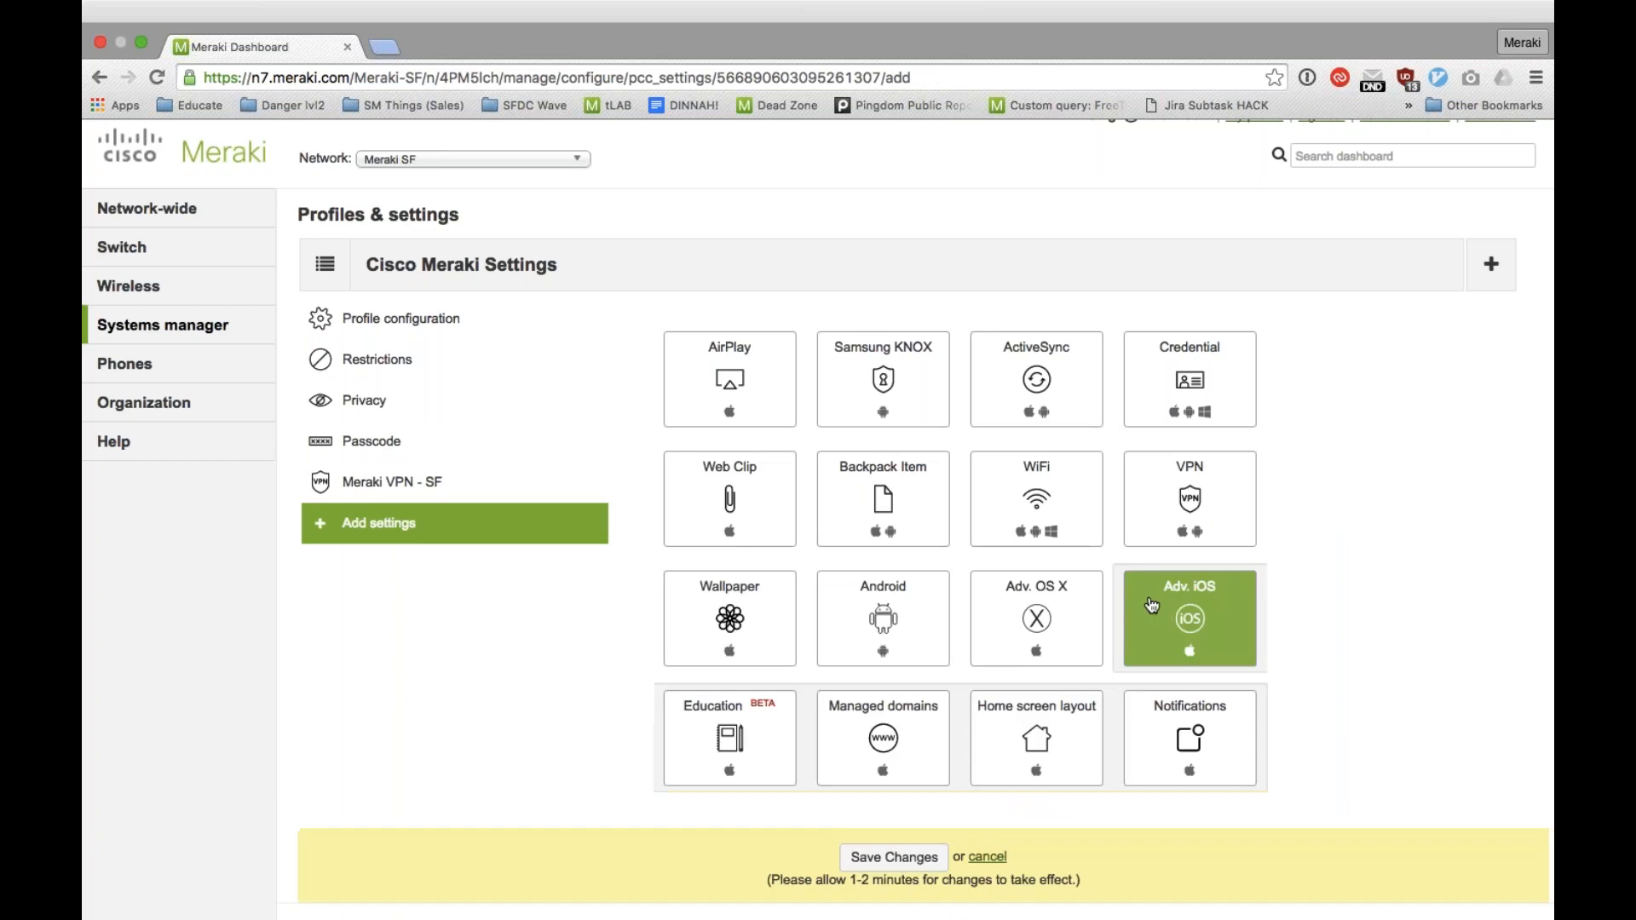
Step: Add the Education settings to the Cisco Meraki Settings profile to view their options, and remove them again
{"action": "left_click", "coordinate": [735, 740]}
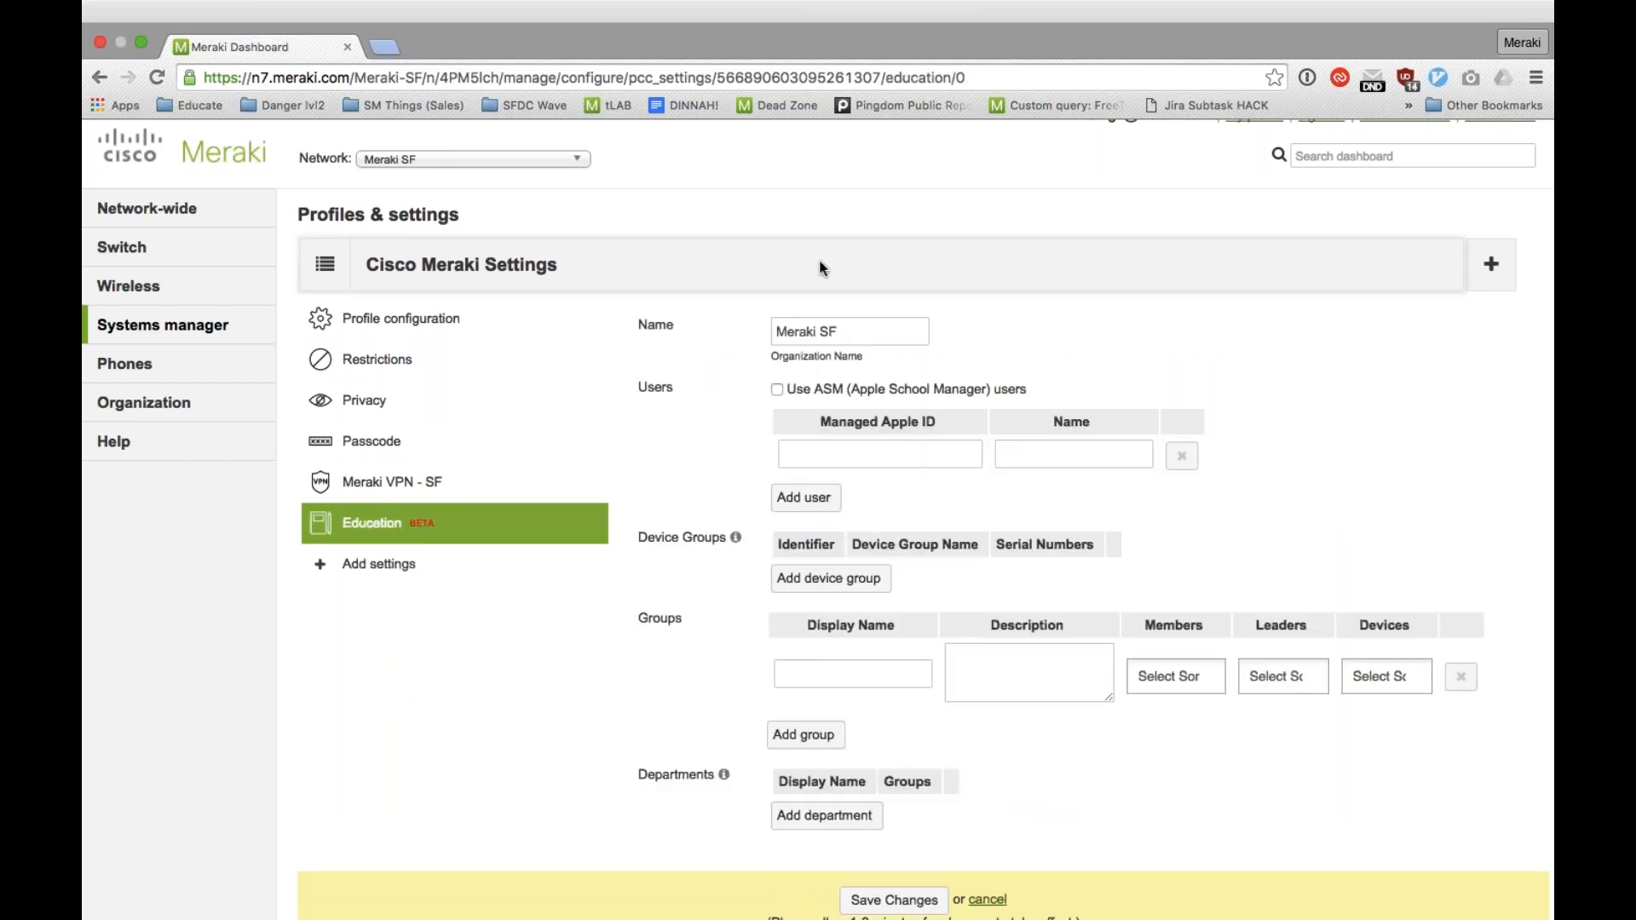
{"action": "left_click", "coordinate": [594, 521]}
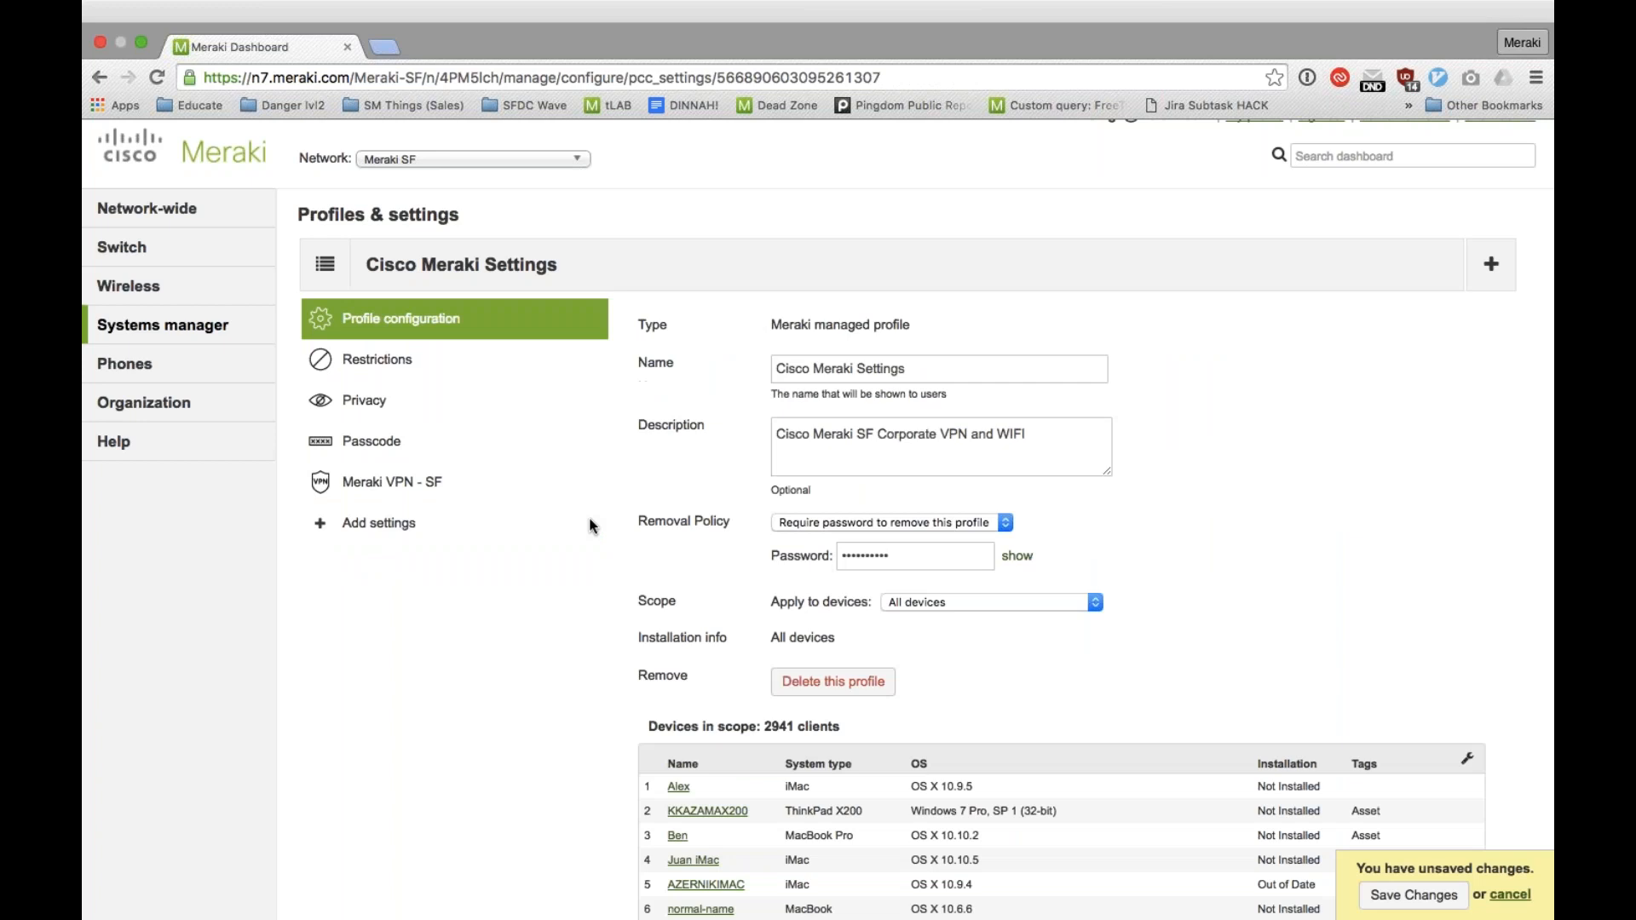
Step: Add a Home screen layout from the Adv. iOS settings to the Cisco Meraki Settings profile
{"action": "left_click", "coordinate": [431, 521]}
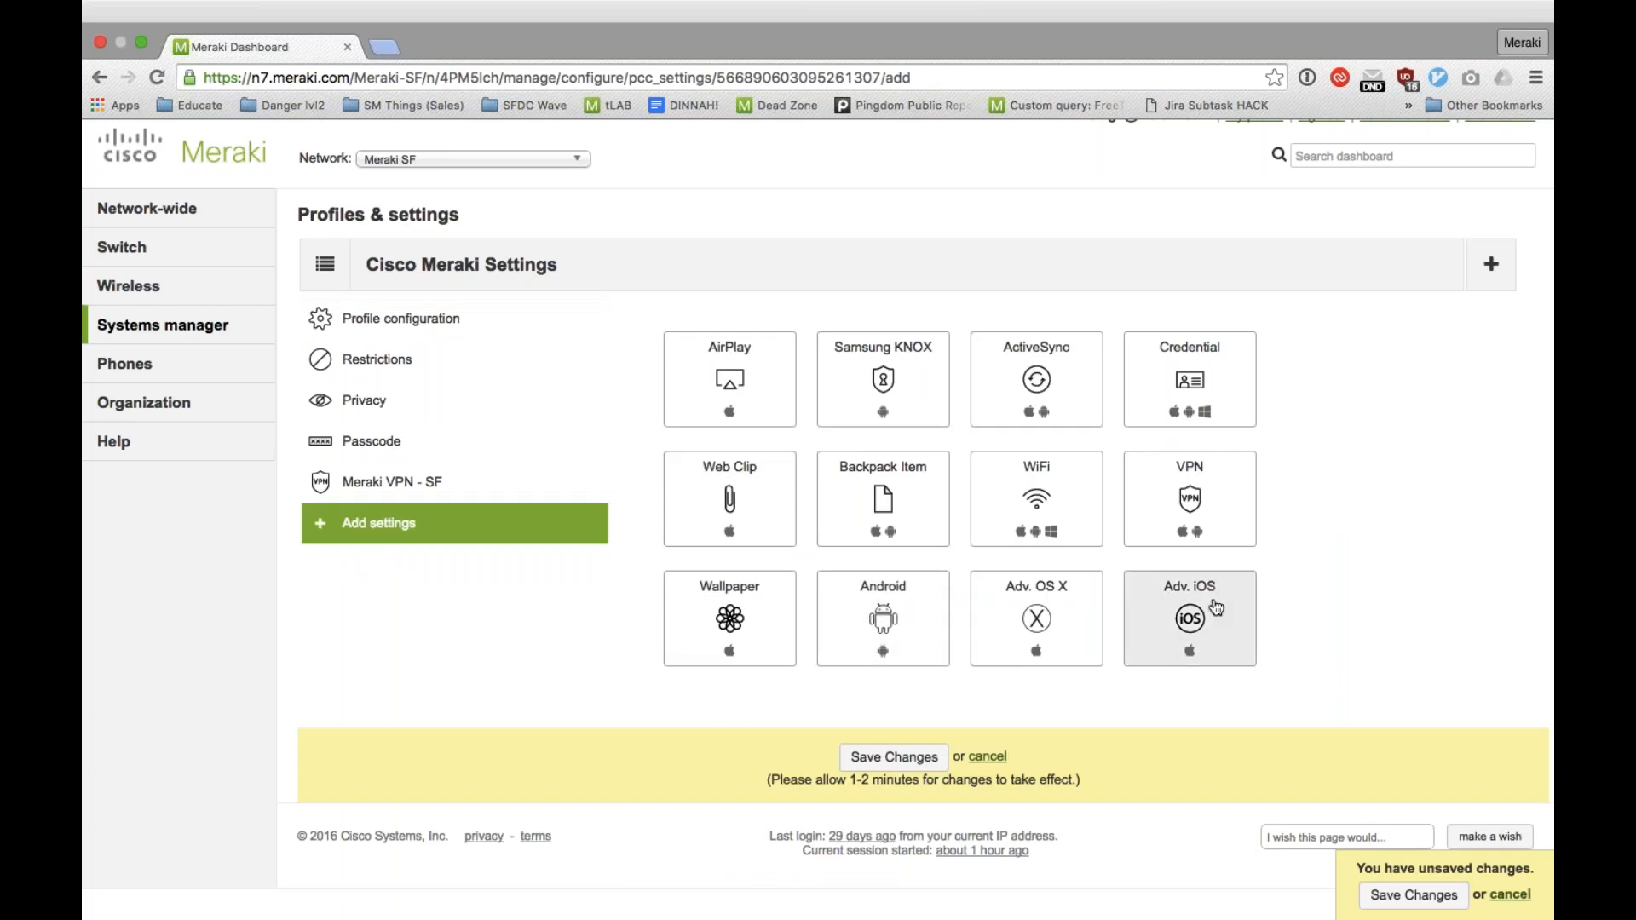
{"action": "left_click", "coordinate": [1180, 631]}
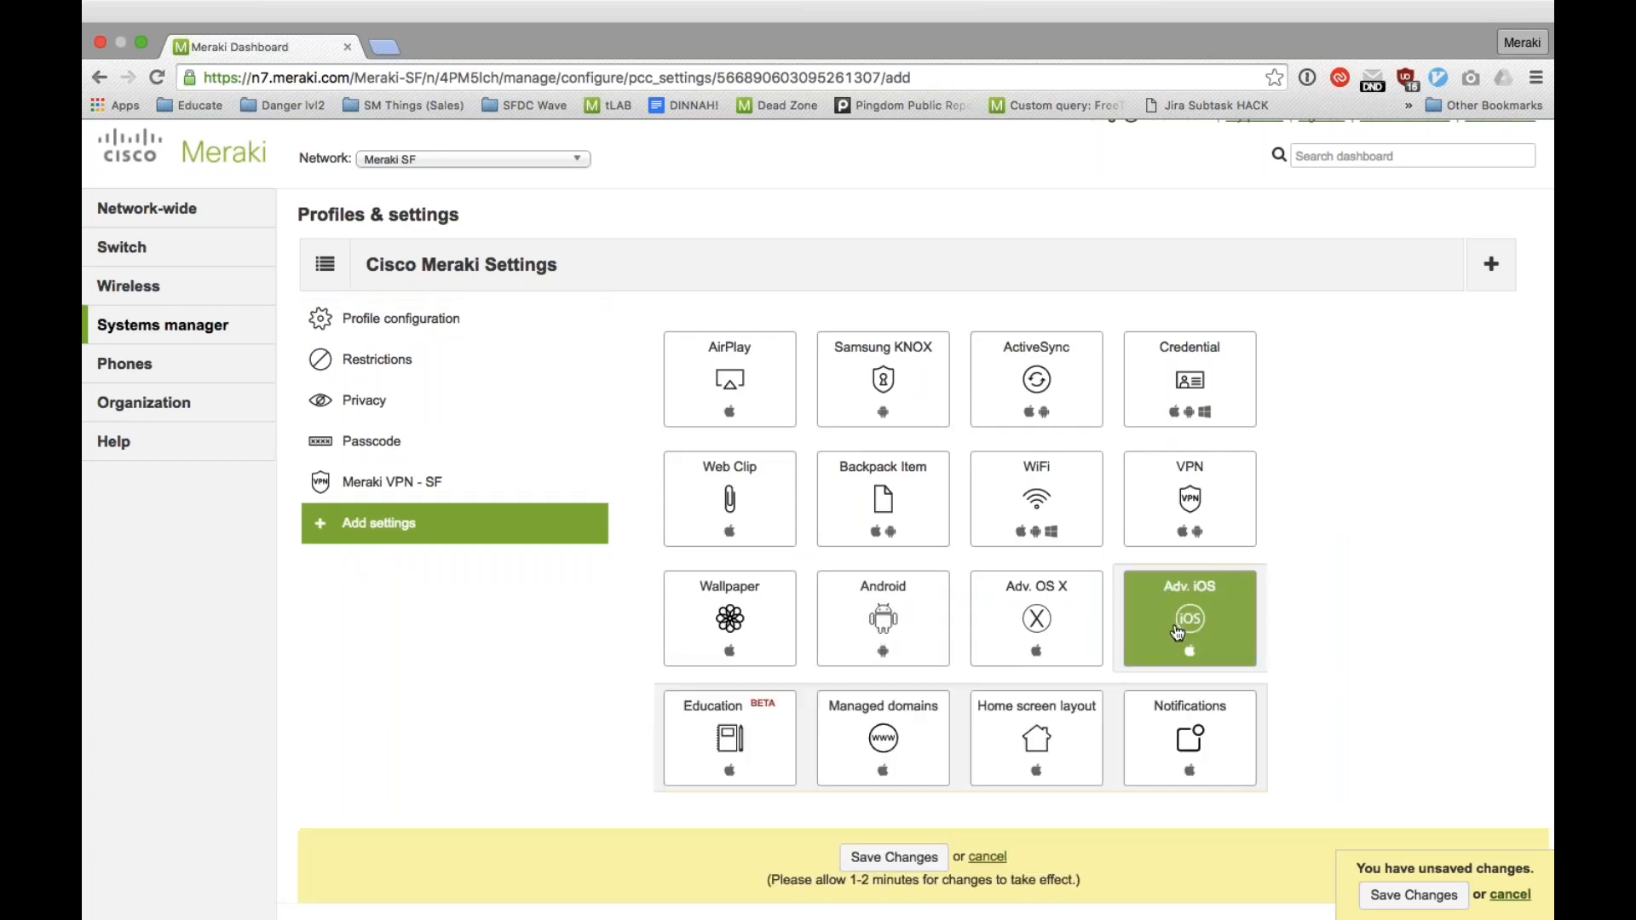
{"action": "left_click", "coordinate": [1037, 726]}
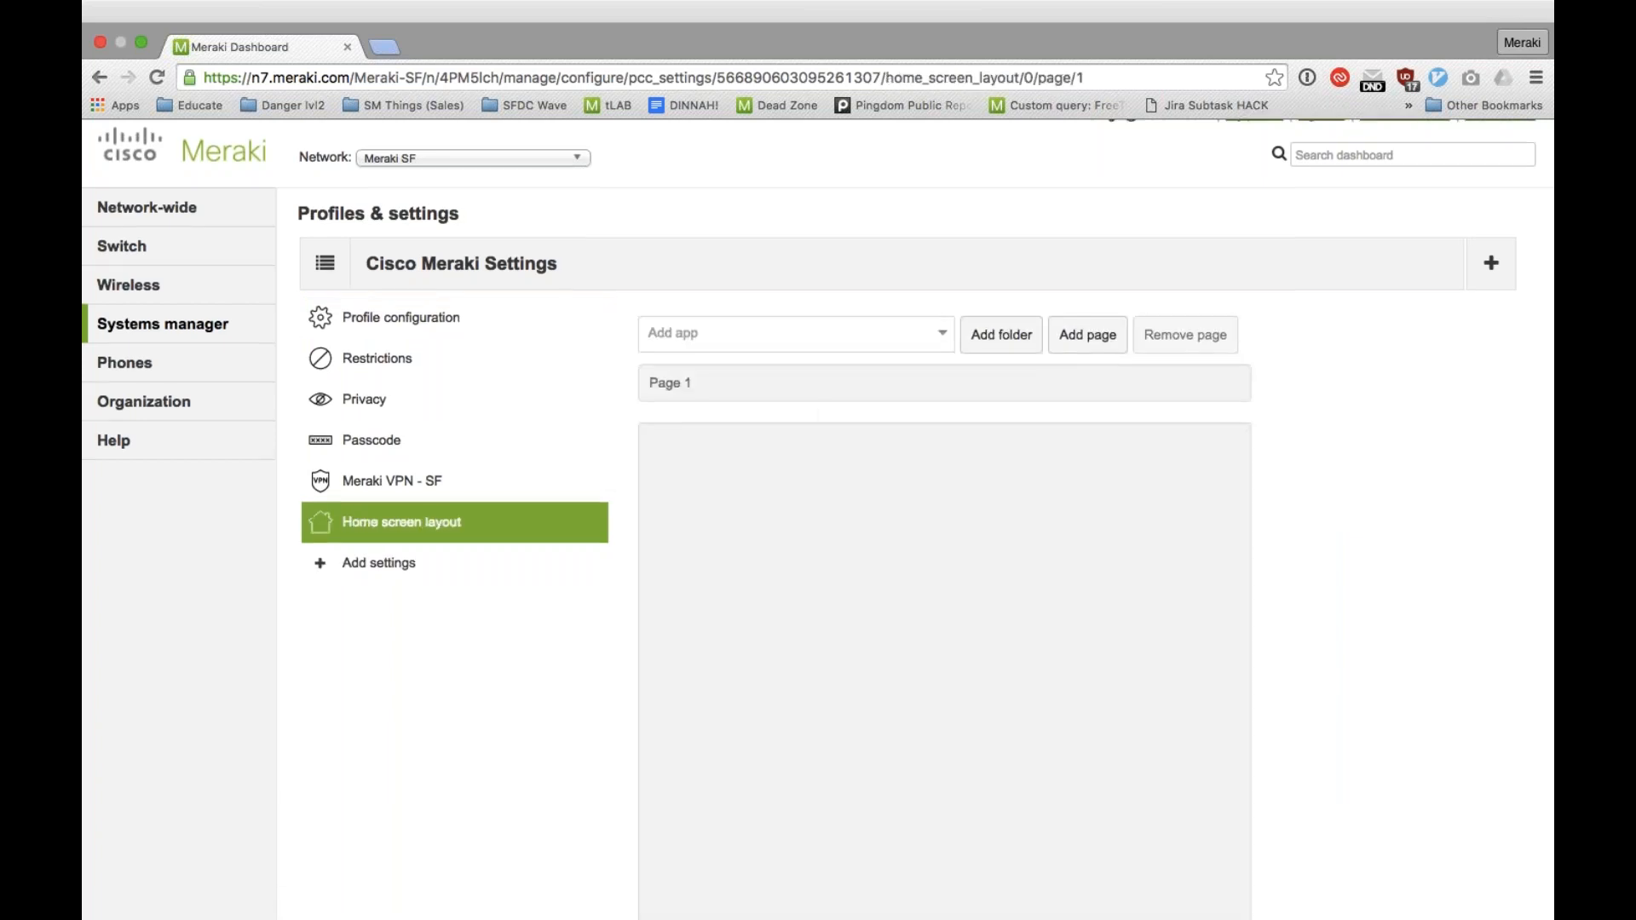
{"action": "scroll", "coordinate": [923, 468], "scroll_direction": "down", "scroll_amount": 3}
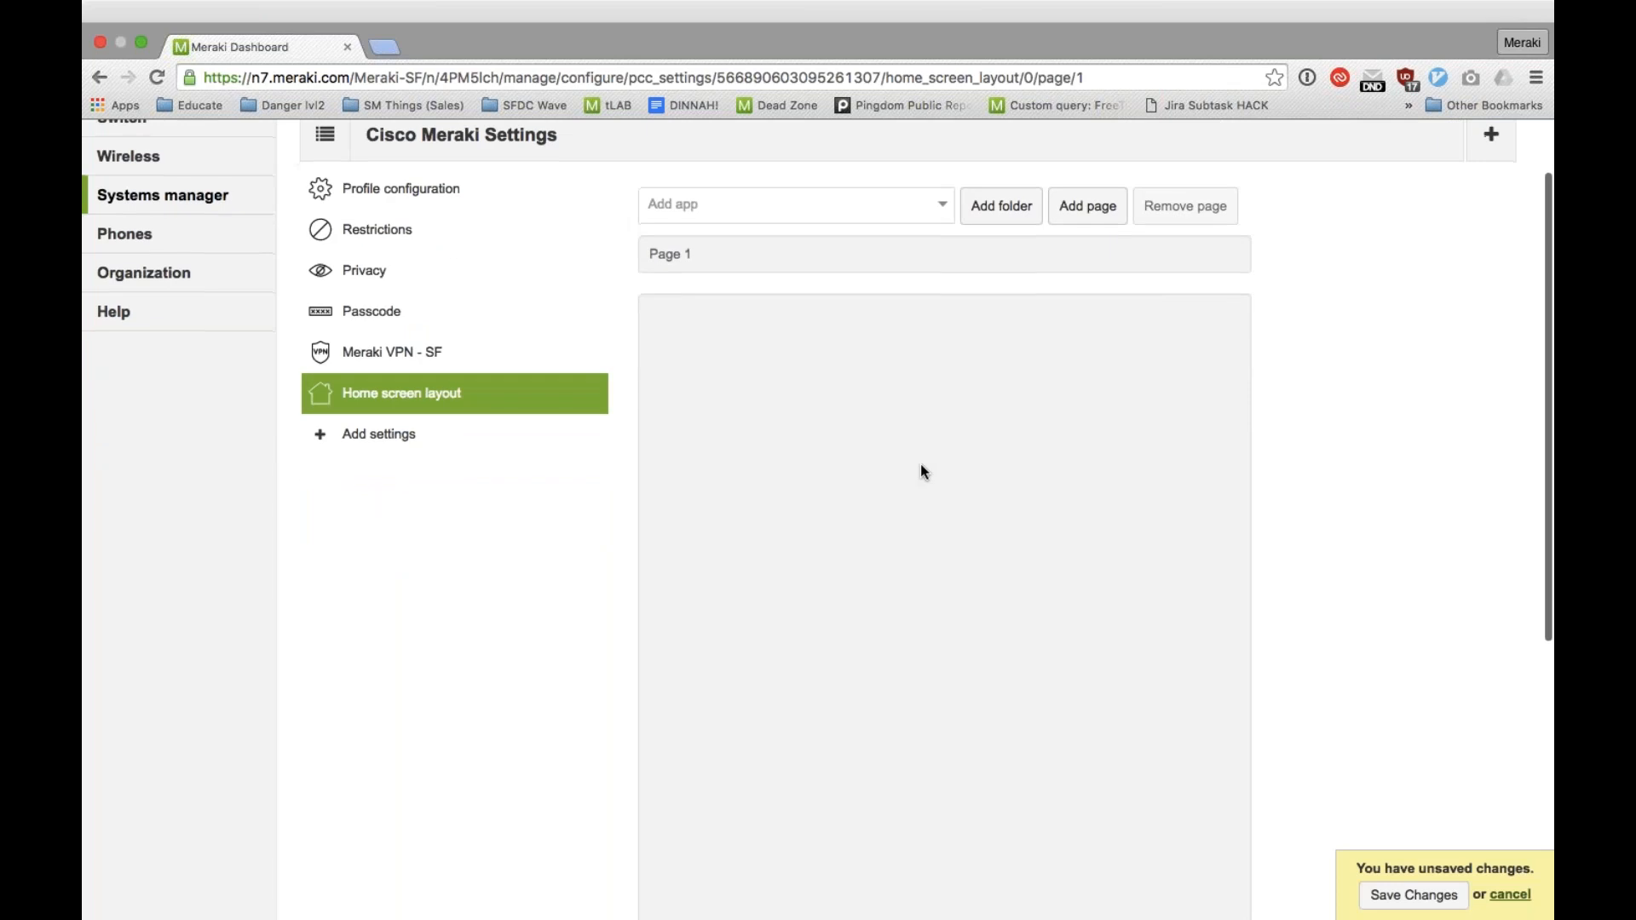
{"action": "scroll", "coordinate": [920, 472], "scroll_direction": "down", "scroll_amount": 4}
{"action": "scroll", "coordinate": [827, 366], "scroll_direction": "up", "scroll_amount": 7}
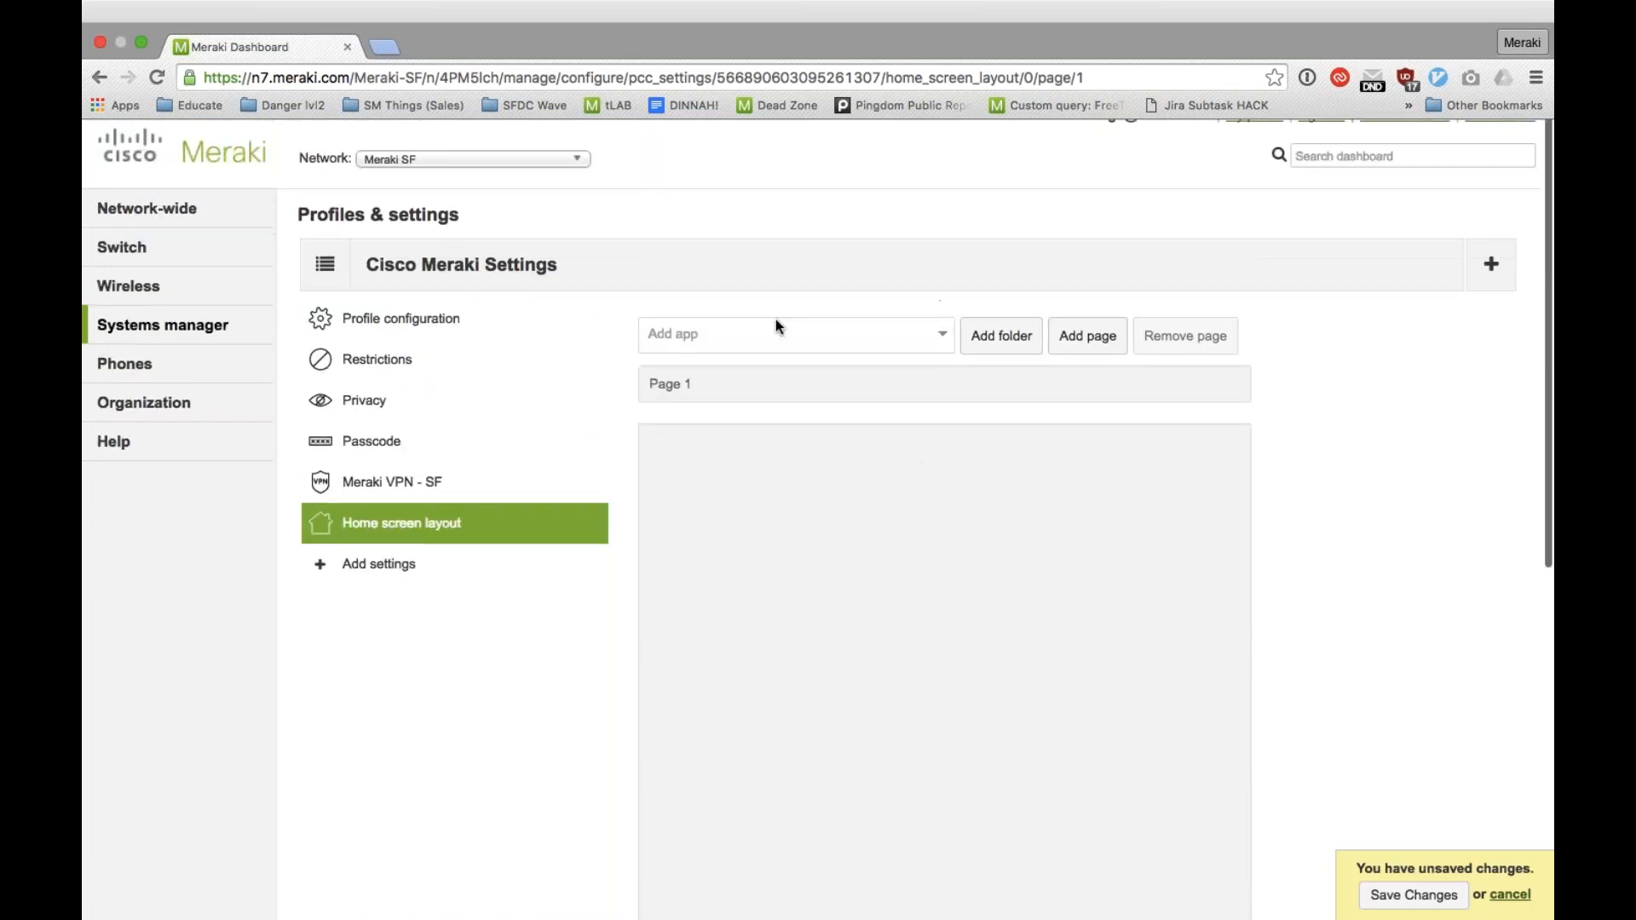
Step: Add Meraki Systems Manager, Meraki, Khan Academy, Envoy, Office 365 Message Encryption, Camera, Contacts, Find iPhone and iTunes Store to the home screen layout's Page 1
{"action": "left_click", "coordinate": [775, 324]}
{"action": "scroll", "coordinate": [760, 385], "scroll_direction": "down", "scroll_amount": 1}
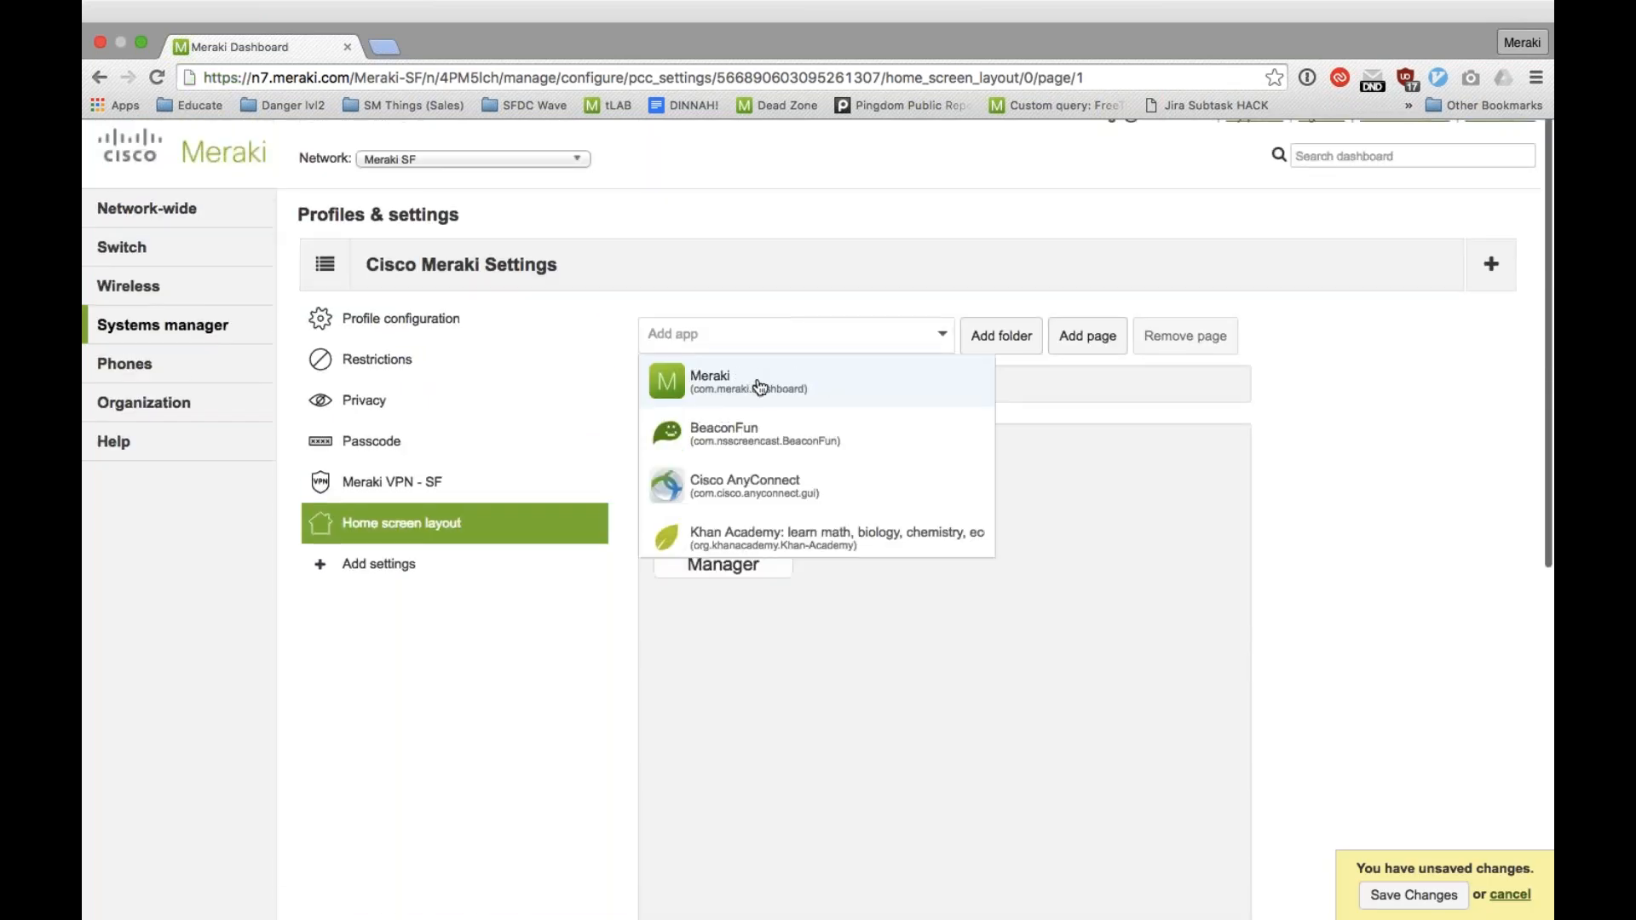
{"action": "left_click", "coordinate": [759, 385]}
{"action": "left_click", "coordinate": [750, 539]}
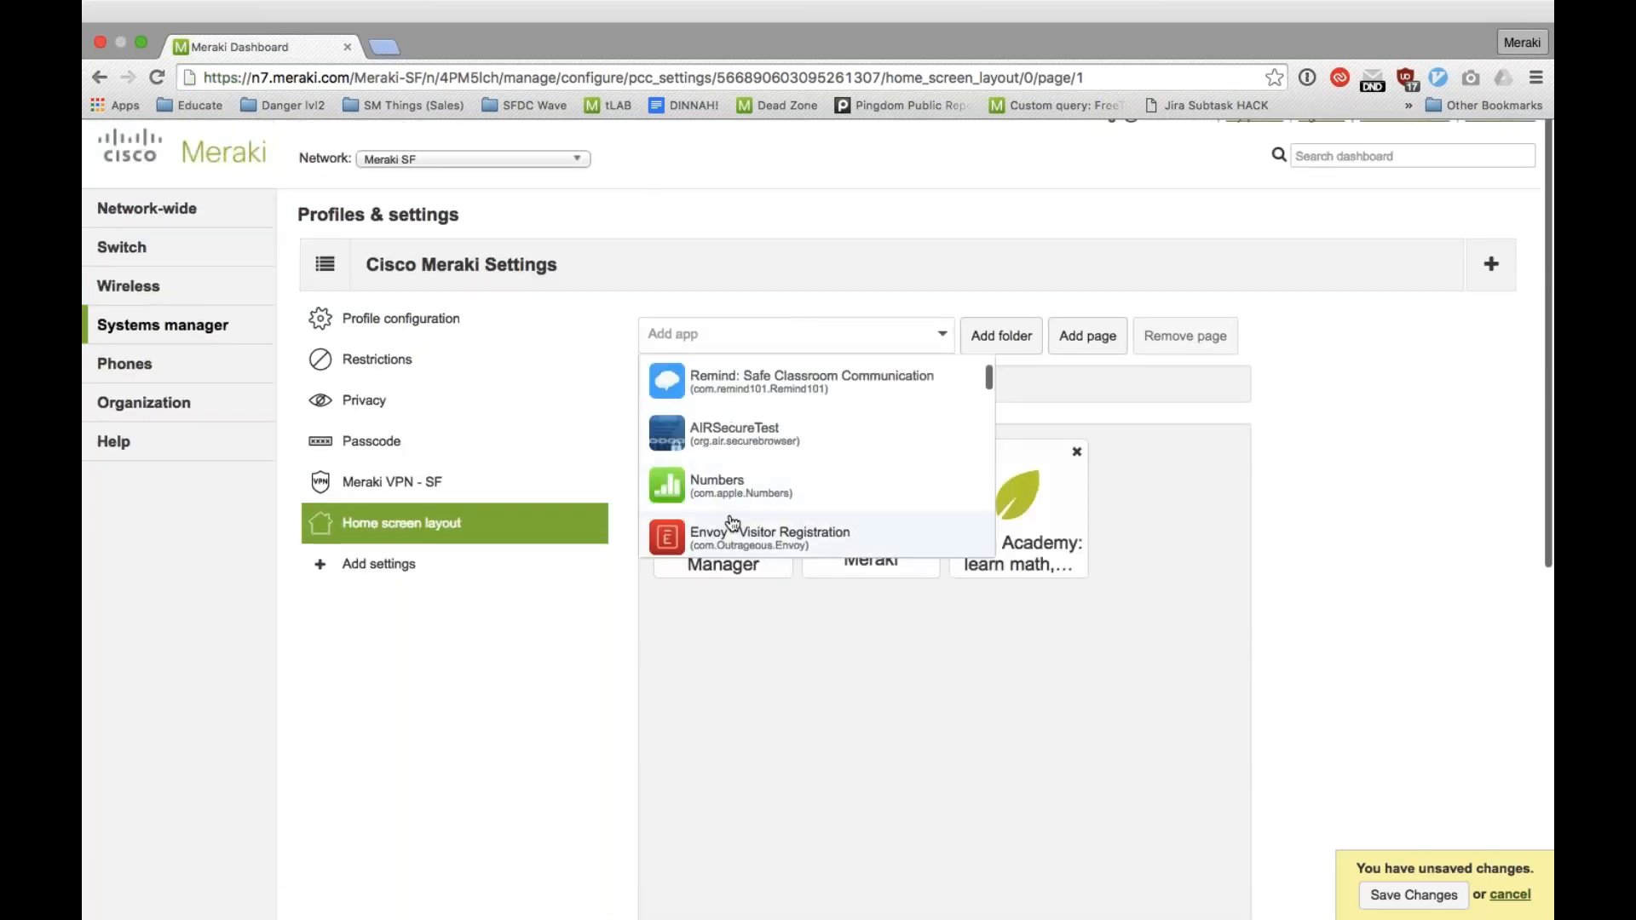
{"action": "left_click", "coordinate": [733, 534]}
{"action": "left_click", "coordinate": [734, 537]}
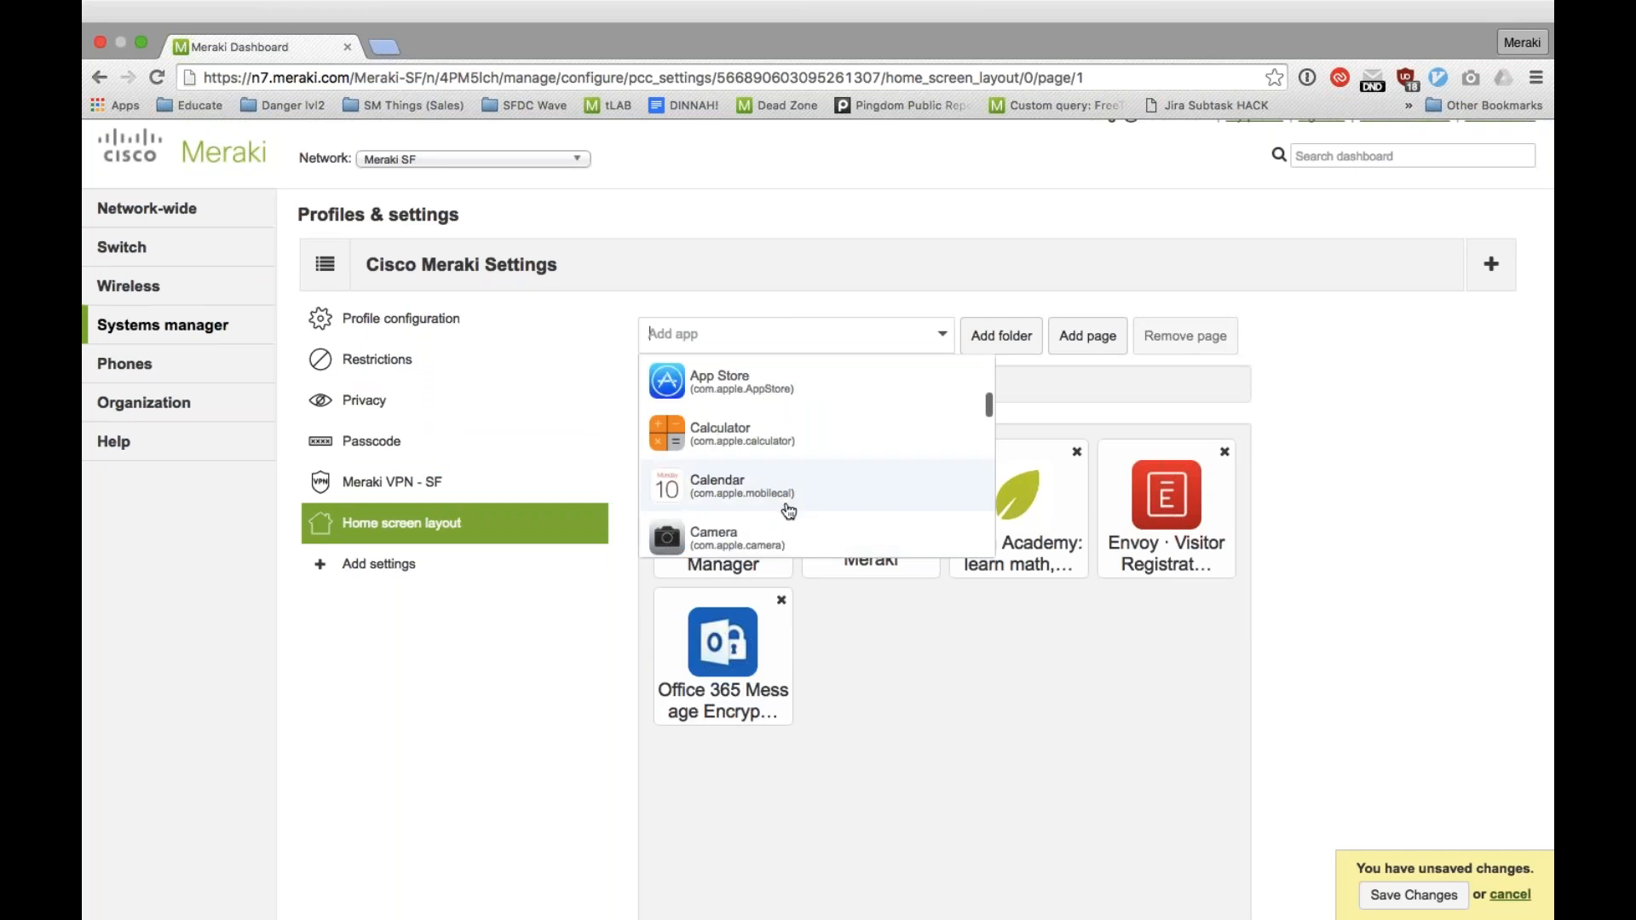
{"action": "left_click", "coordinate": [733, 537]}
{"action": "left_click", "coordinate": [773, 506]}
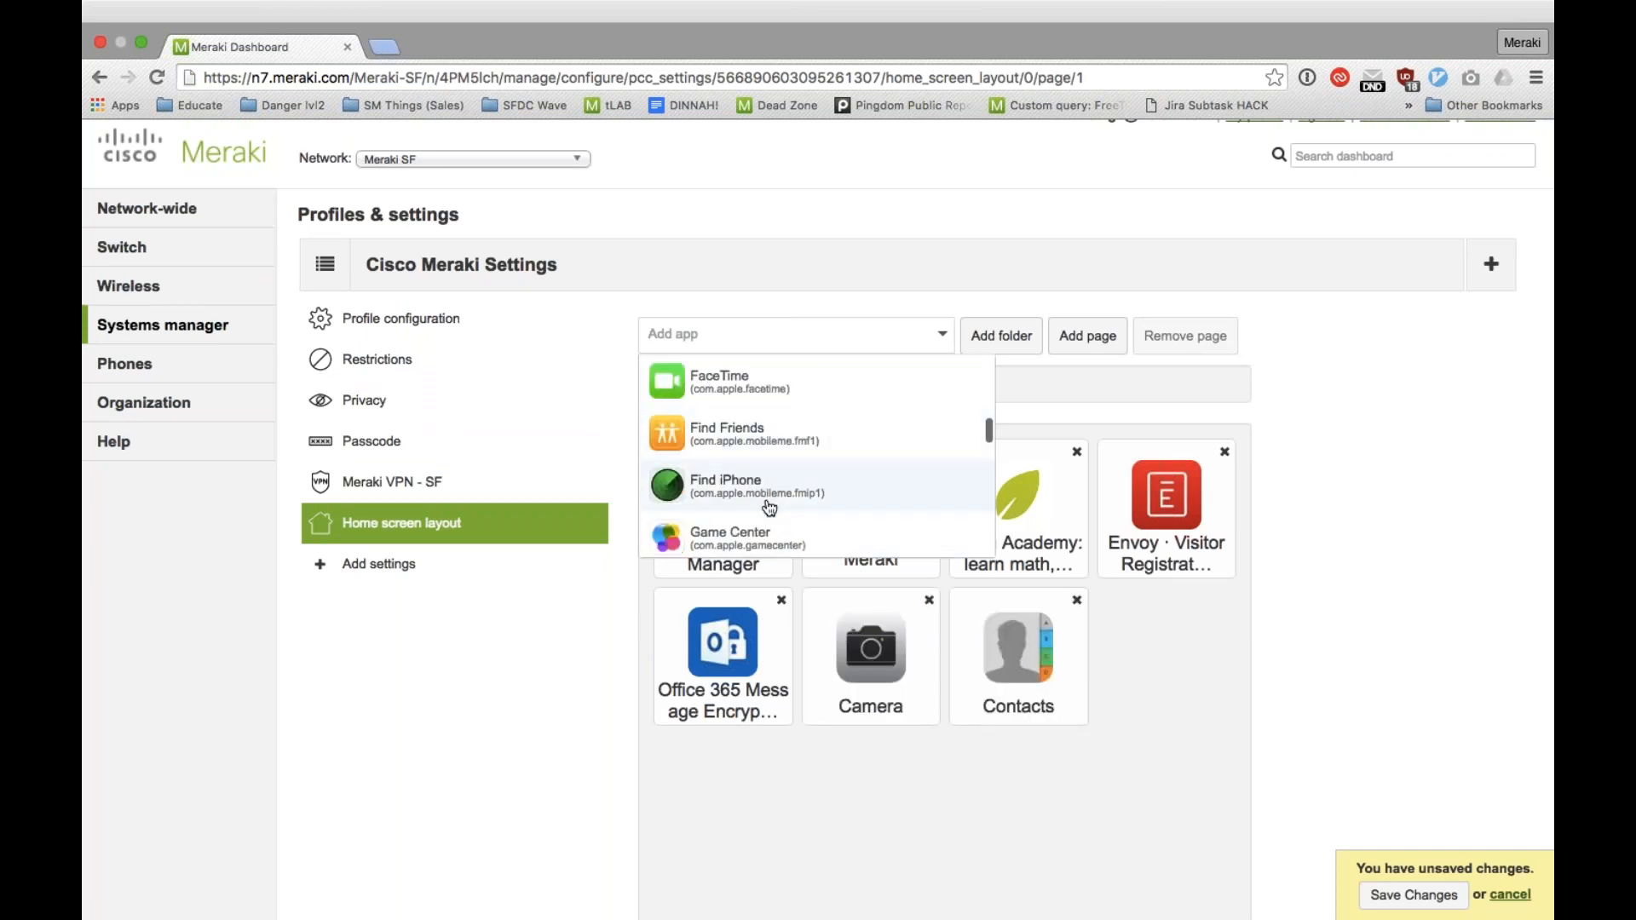
{"action": "left_click", "coordinate": [769, 508]}
{"action": "left_click", "coordinate": [763, 531]}
{"action": "left_click", "coordinate": [1314, 419]}
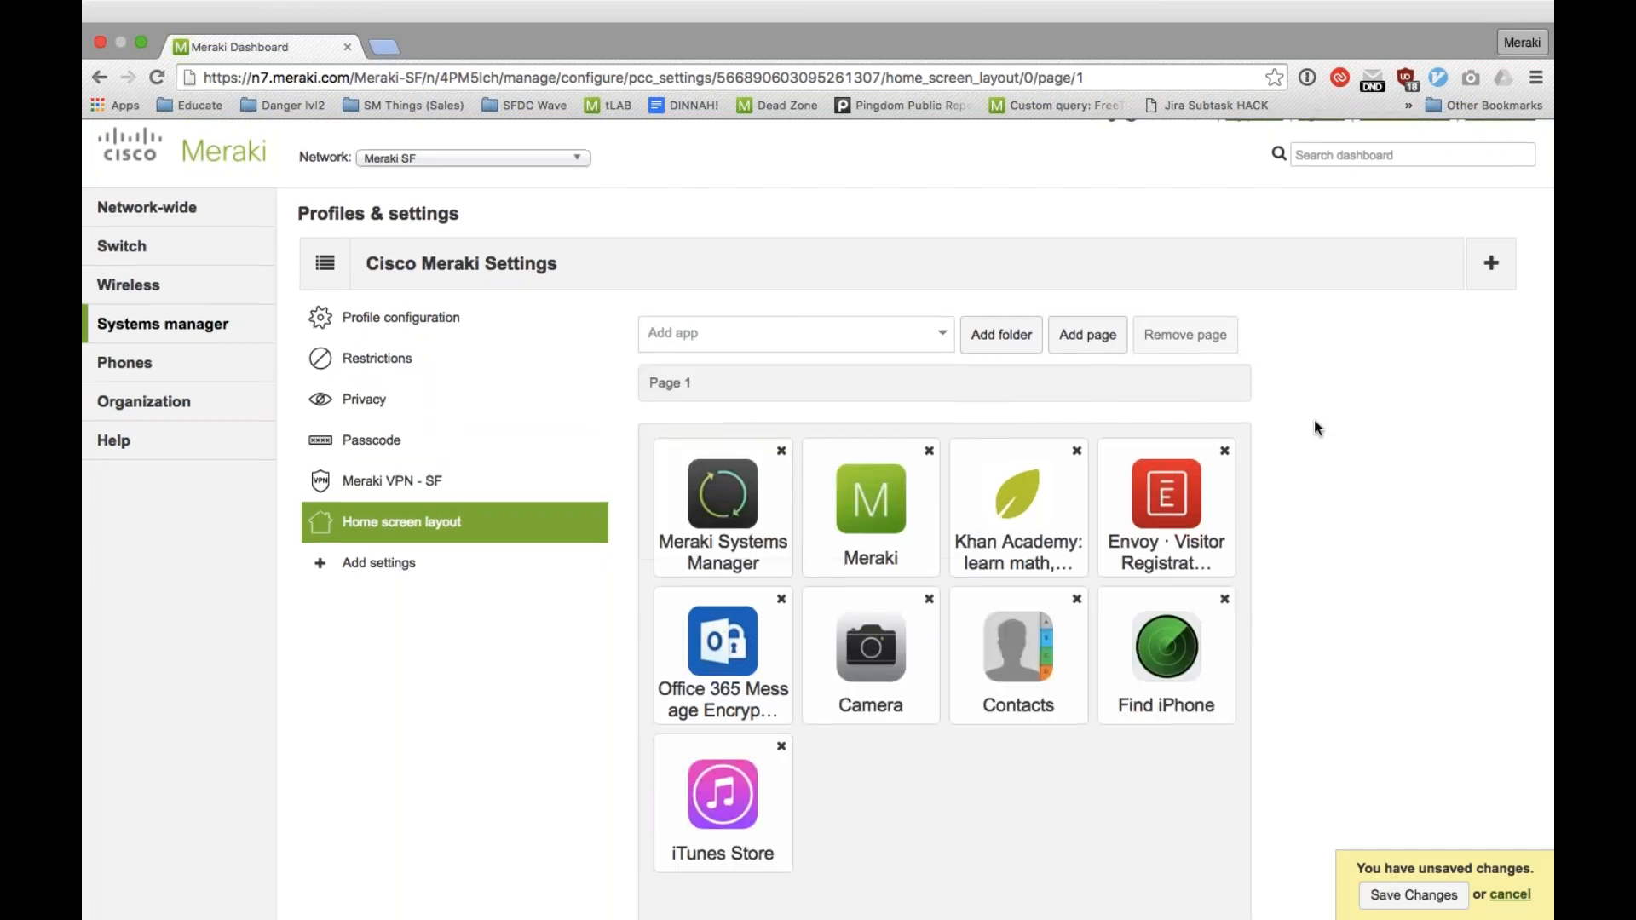
Step: Move Meraki Systems Manager to third place on the home screen page, and place Camera in the dock
{"action": "scroll", "coordinate": [1314, 420], "scroll_direction": "down", "scroll_amount": 5}
{"action": "left_click_drag", "start_coordinate": [722, 290], "coordinate": [1016, 294]}
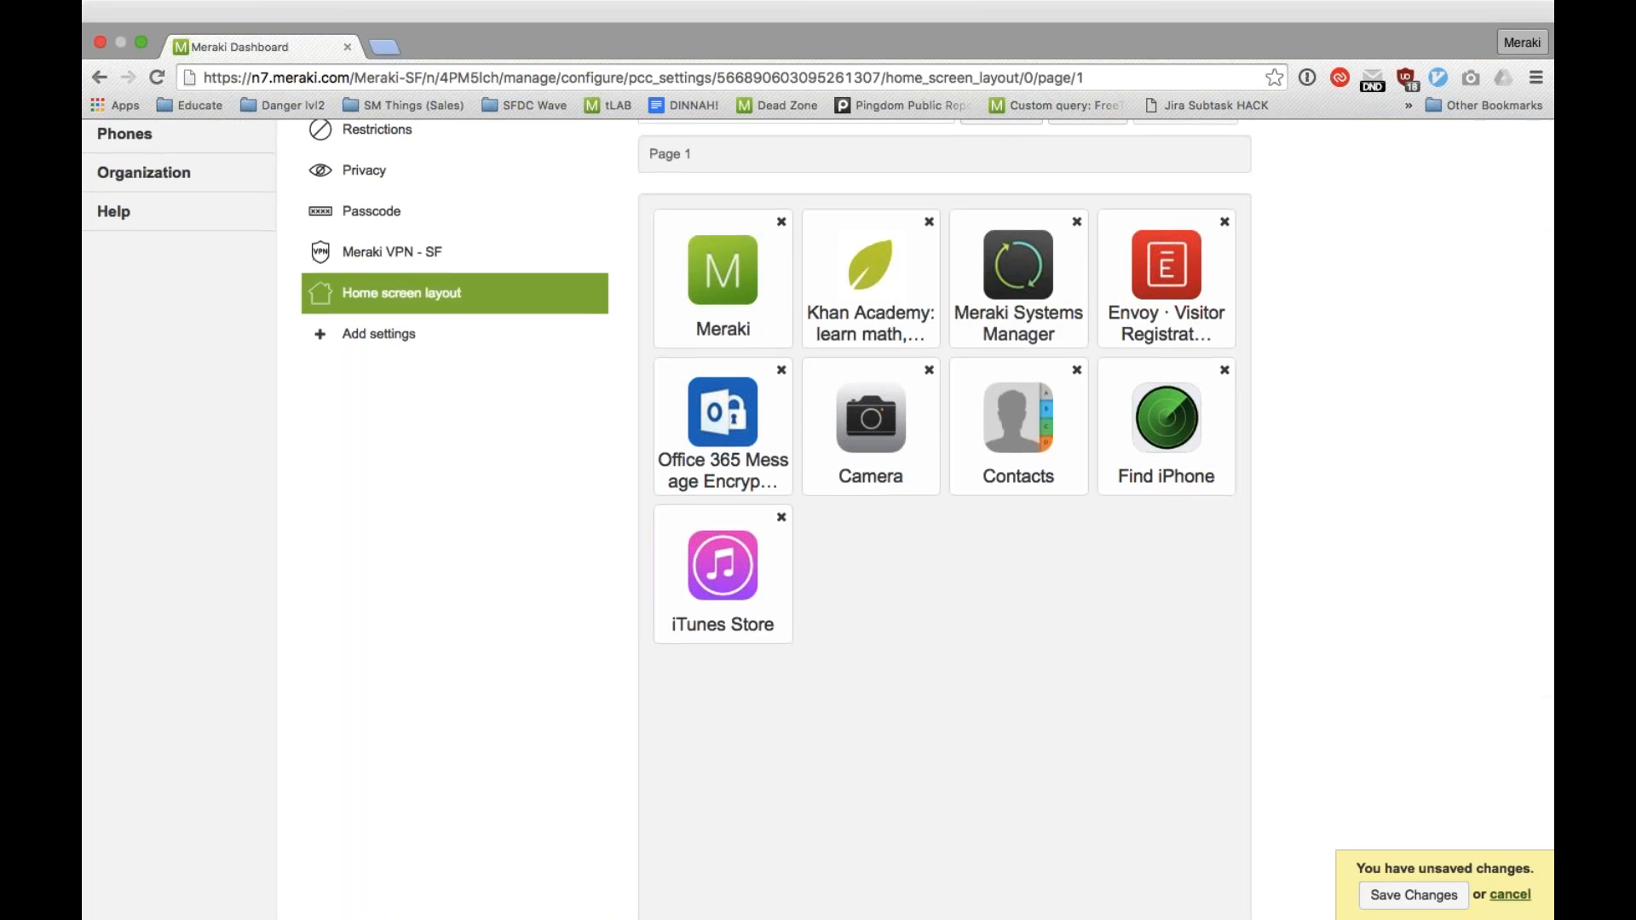
{"action": "scroll", "coordinate": [980, 341], "scroll_direction": "down", "scroll_amount": 8}
{"action": "scroll", "coordinate": [980, 341], "scroll_direction": "up", "scroll_amount": 3}
{"action": "left_click_drag", "start_coordinate": [856, 218], "coordinate": [733, 806]}
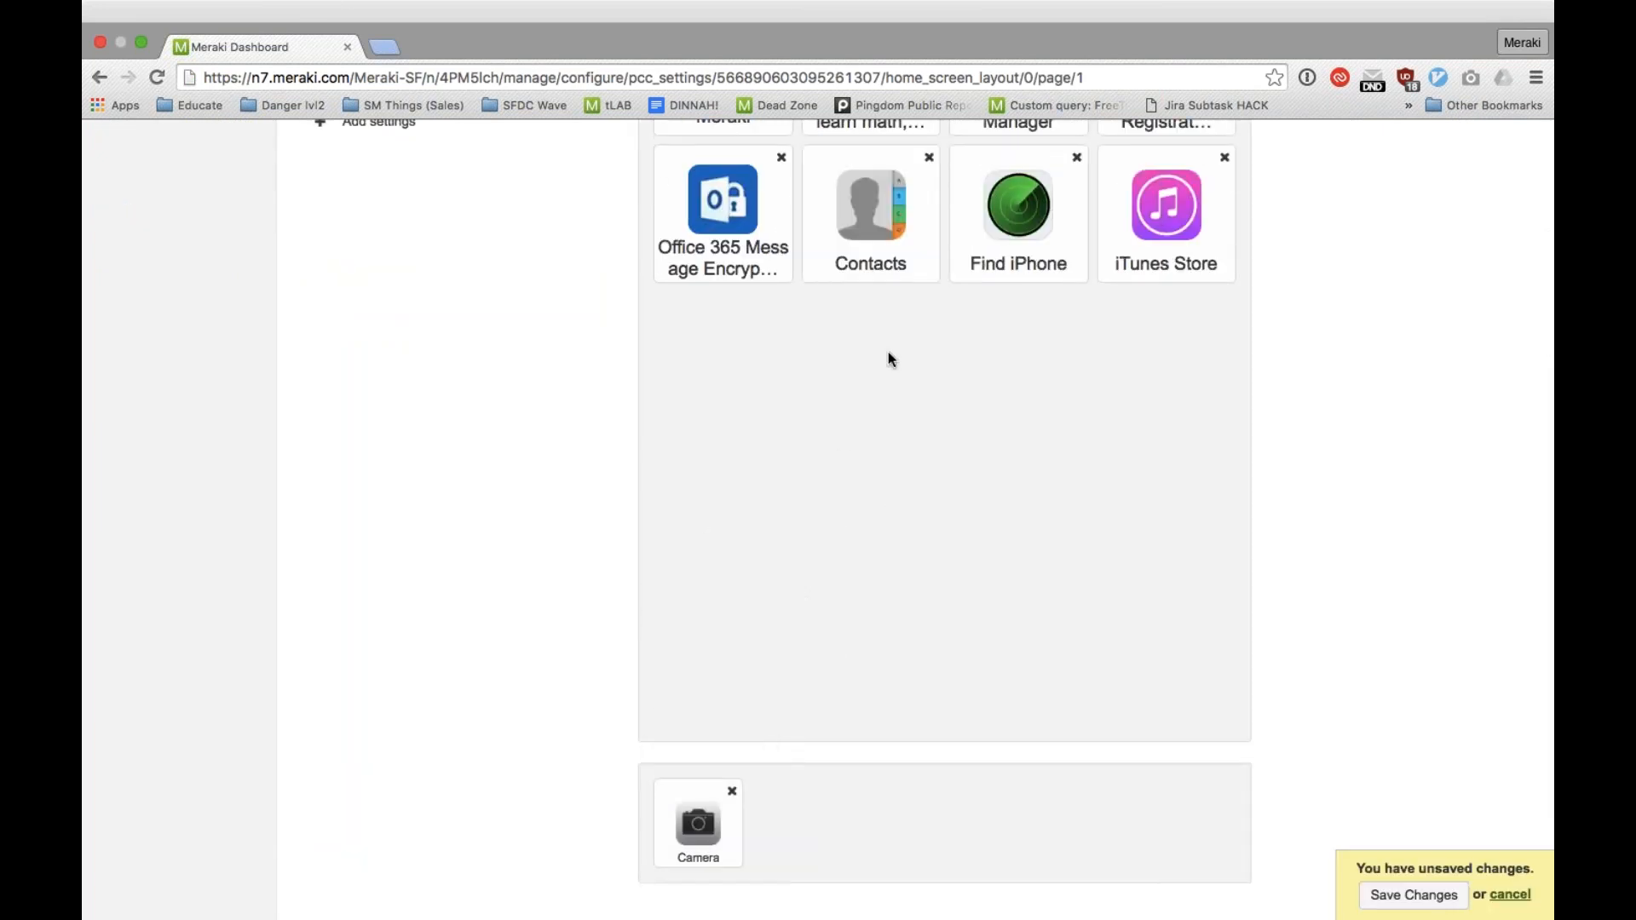
Step: Place Contacts and Khan Academy in the dock, and return Contacts to the end of the home screen page
{"action": "left_click_drag", "start_coordinate": [871, 213], "coordinate": [818, 824]}
{"action": "scroll", "coordinate": [878, 500], "scroll_direction": "up", "scroll_amount": 3}
{"action": "left_click_drag", "start_coordinate": [872, 213], "coordinate": [938, 724]}
{"action": "scroll", "coordinate": [1323, 621], "scroll_direction": "up", "scroll_amount": 5}
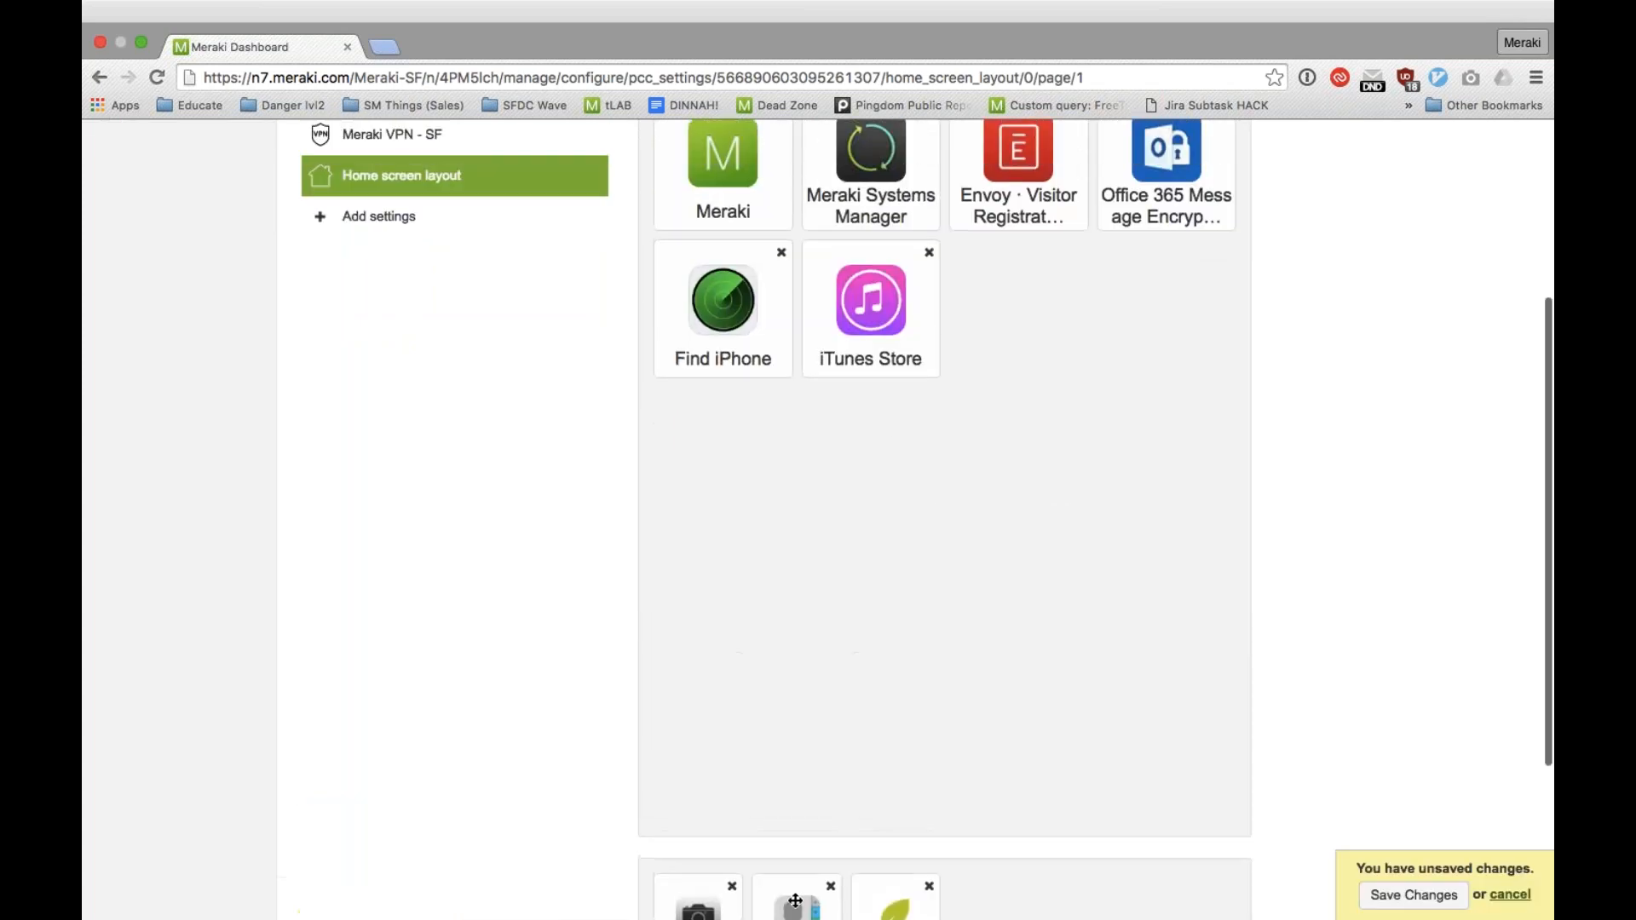
{"action": "left_click_drag", "start_coordinate": [795, 900], "coordinate": [852, 443]}
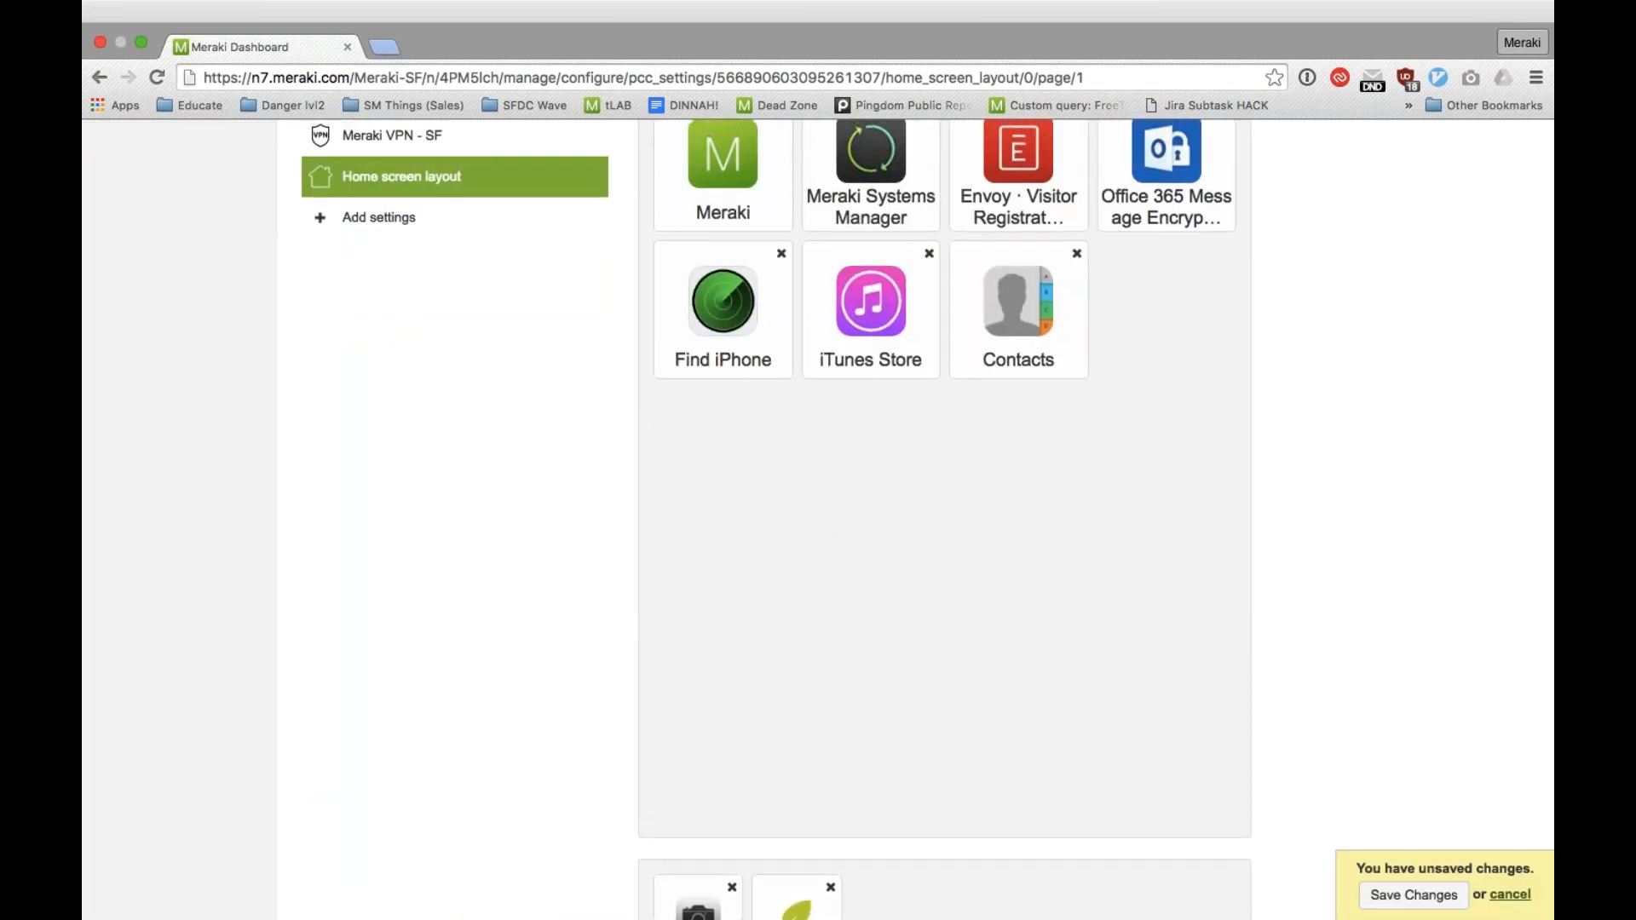
Step: Add a folder to the home screen layout and put the BrainPOP Featured Movie app in it
{"action": "scroll", "coordinate": [944, 478], "scroll_direction": "up", "scroll_amount": 4}
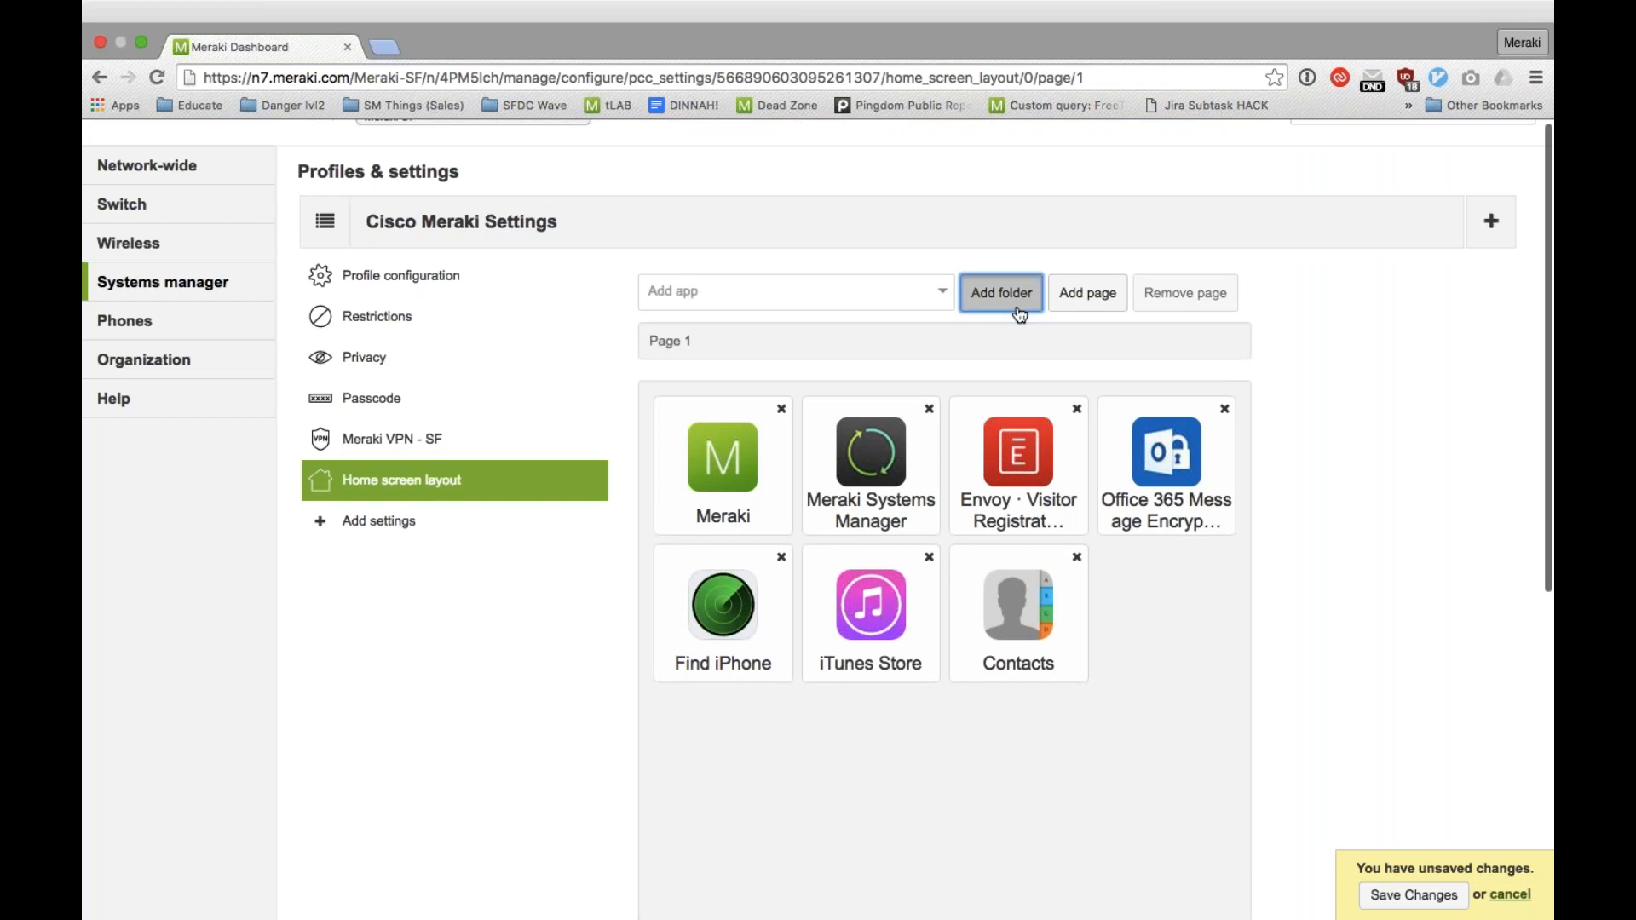
{"action": "left_click", "coordinate": [1005, 295]}
{"action": "left_click", "coordinate": [1166, 603]}
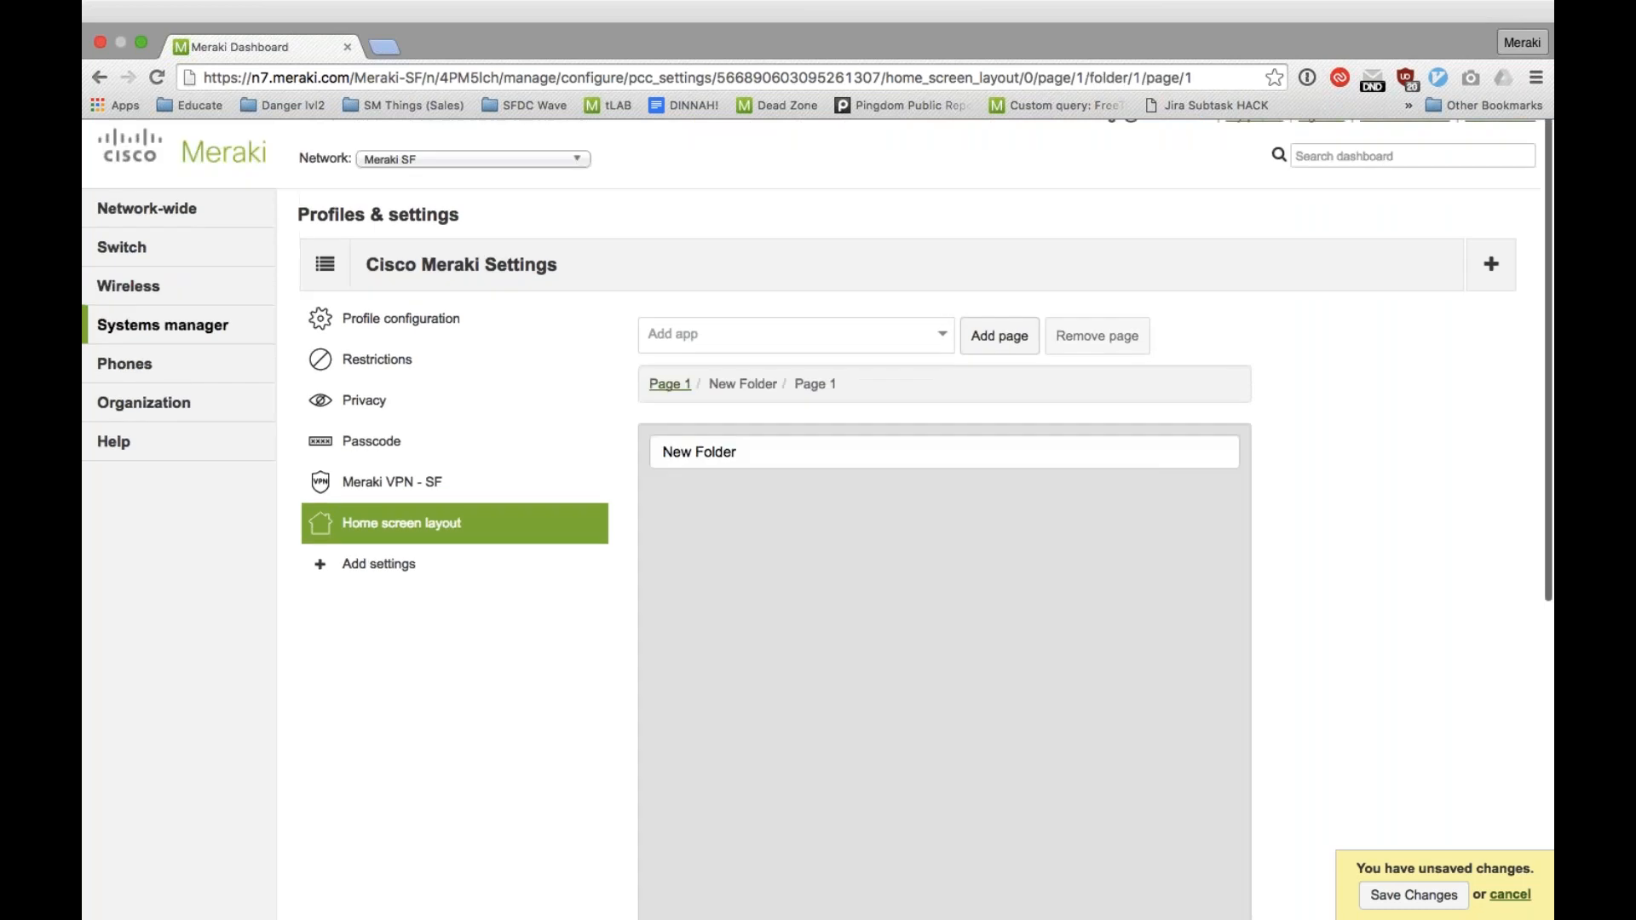
{"action": "left_click", "coordinate": [818, 326]}
{"action": "type", "text": "brainpop"}
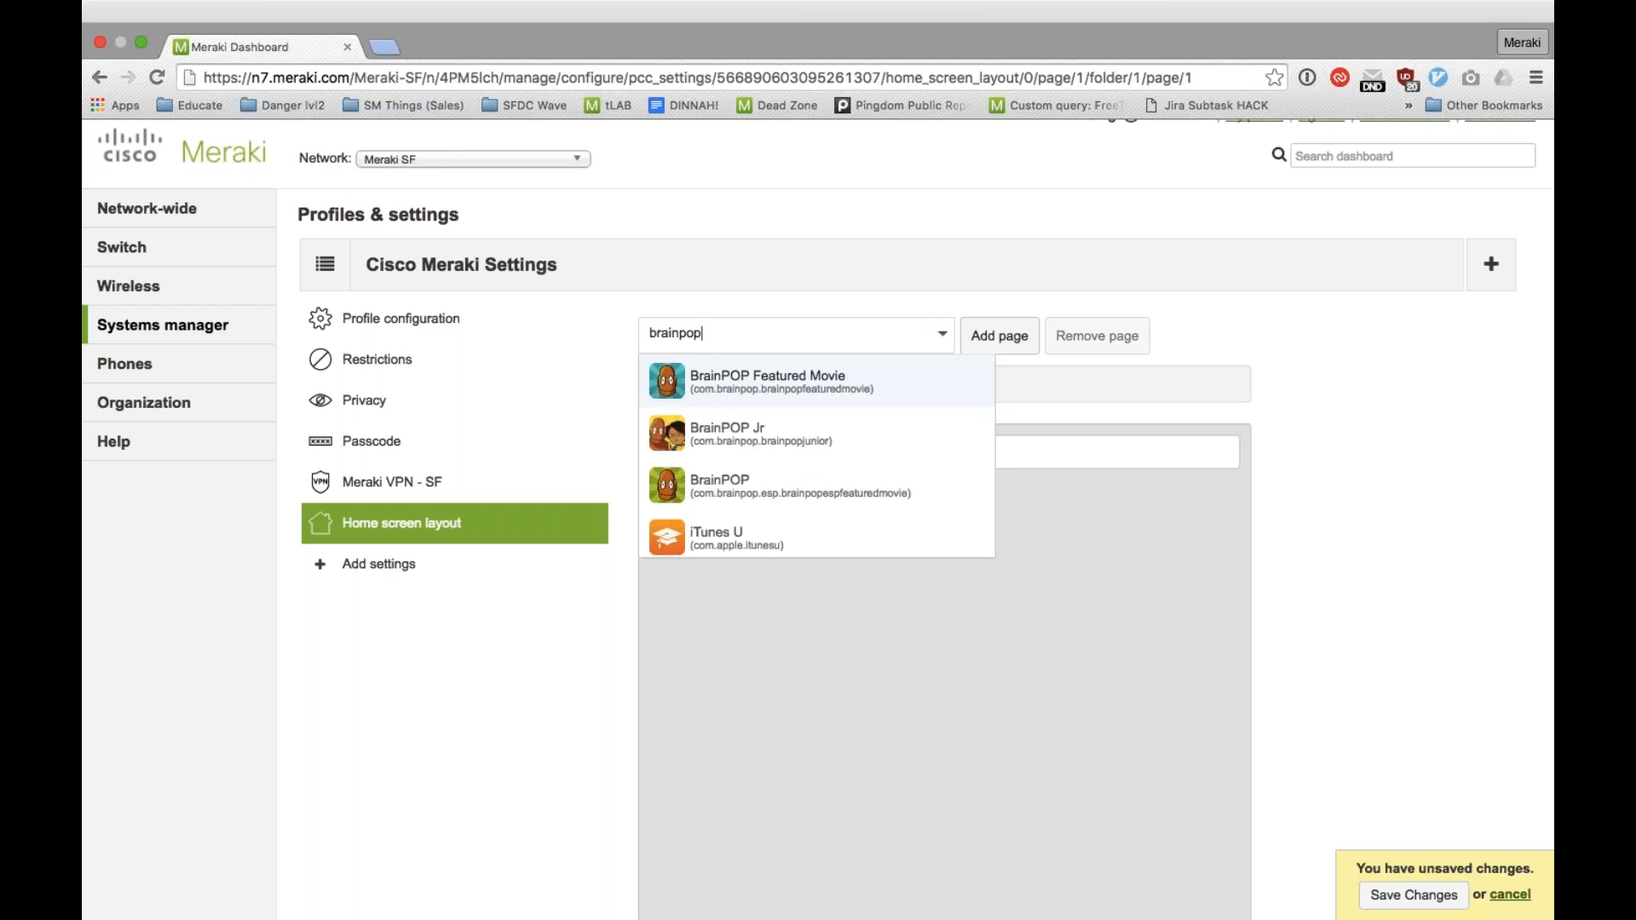
{"action": "left_click", "coordinate": [878, 397]}
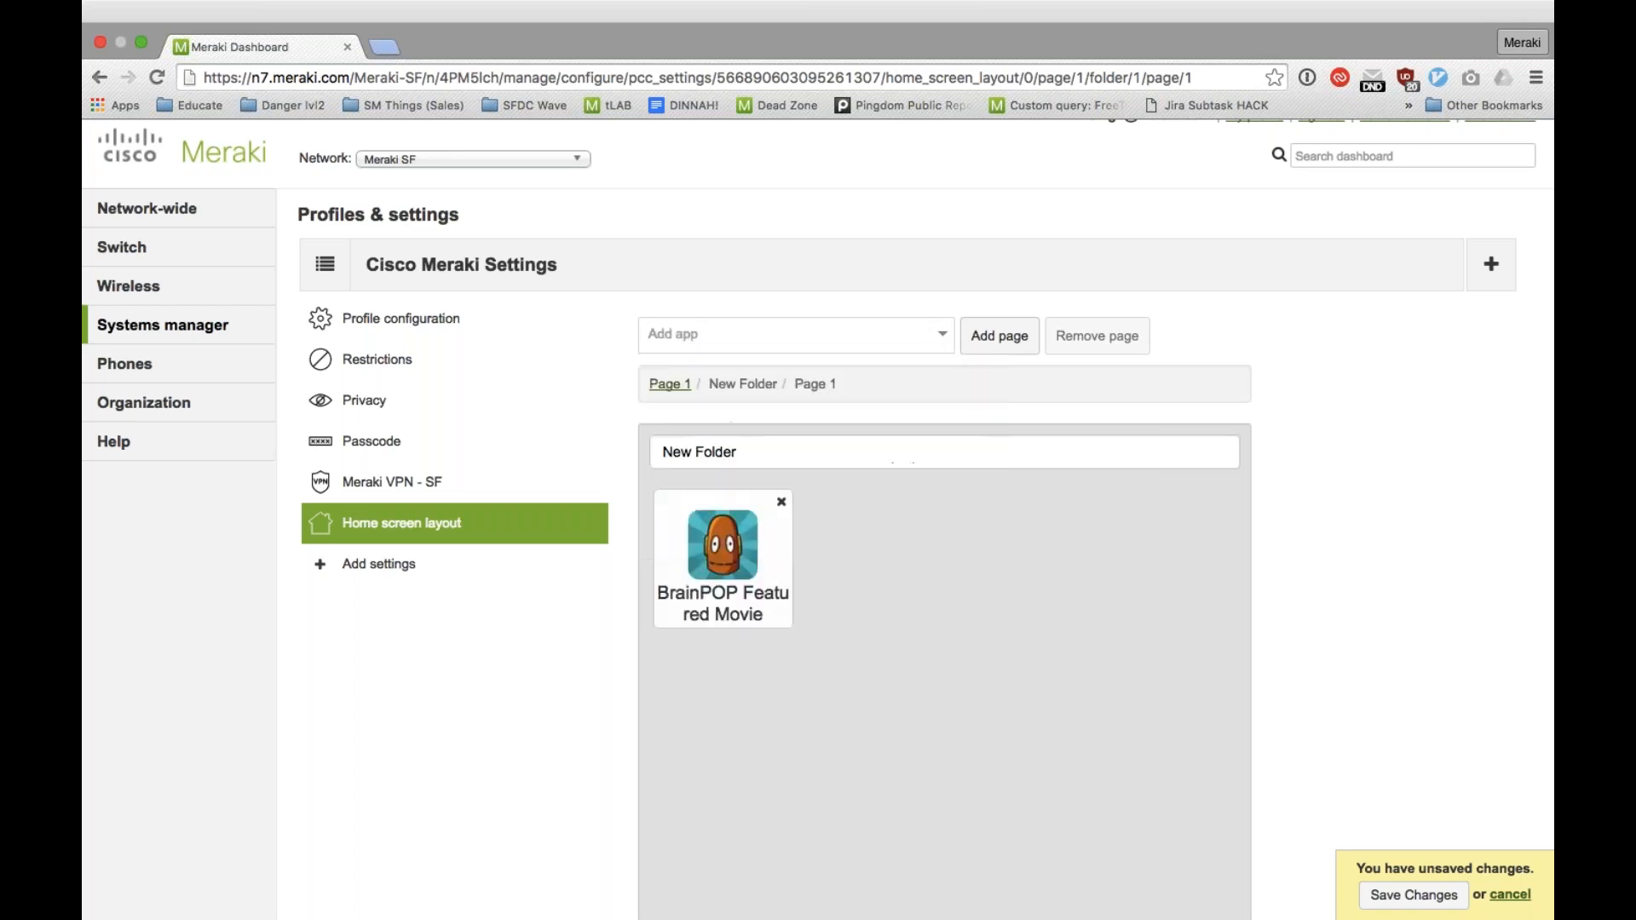
Step: Rename the new folder as Education and return to Page 1 of the layout
{"action": "left_click", "coordinate": [822, 461]}
{"action": "key", "text": "BackSpace"}
{"action": "key", "text": "BackSpace"}
{"action": "key", "text": "BackSpace"}
{"action": "key", "text": "BackSpace"}
{"action": "key", "text": "BackSpace"}
{"action": "key", "text": "BackSpace"}
{"action": "key", "text": "BackSpace"}
{"action": "key", "text": "BackSpace"}
{"action": "key", "text": "BackSpace"}
{"action": "key", "text": "BackSpace"}
{"action": "type", "text": "Education"}
{"action": "left_click", "coordinate": [671, 384]}
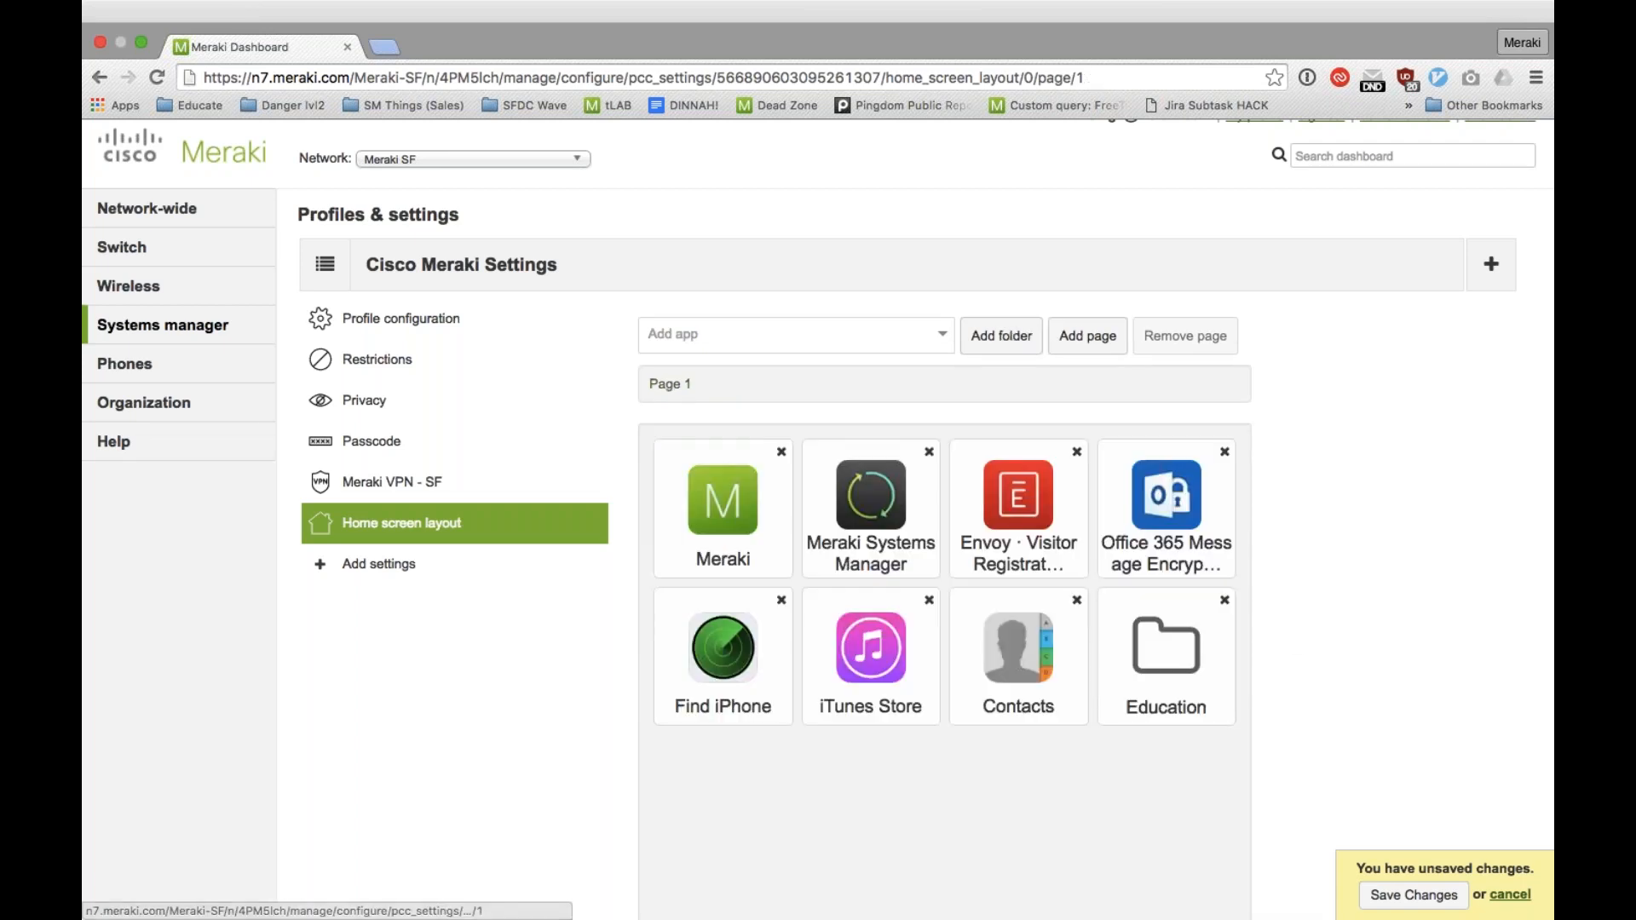
Step: Check the Education folder's contents, and display the remaining Adv. iOS settings available for the profile
{"action": "left_click", "coordinate": [1180, 681]}
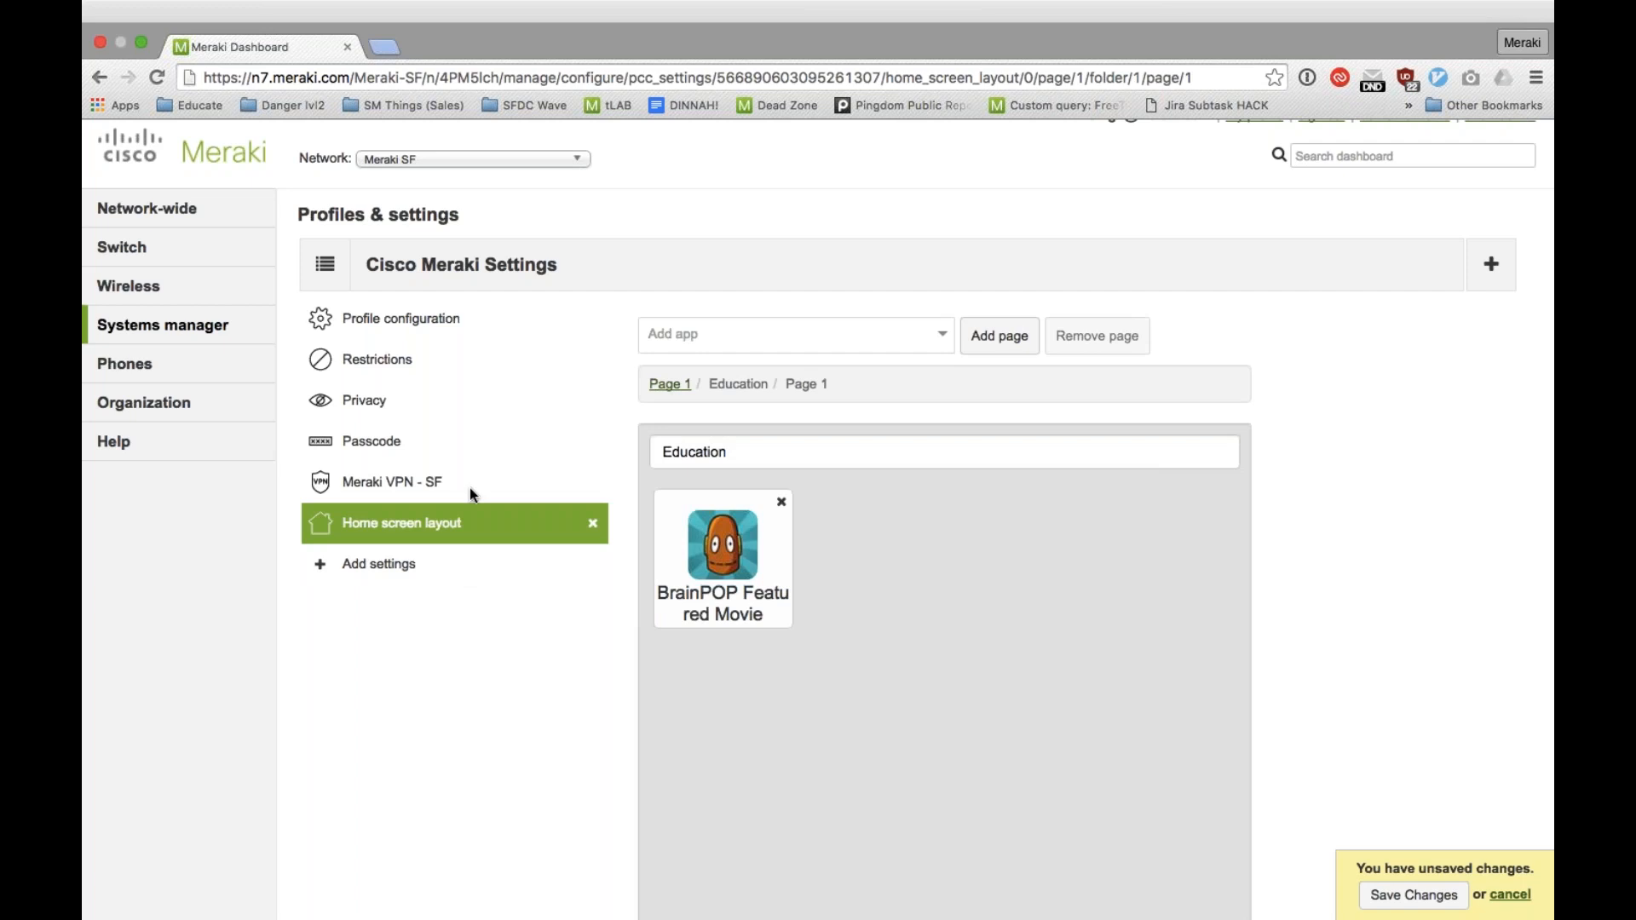
{"action": "left_click", "coordinate": [675, 385]}
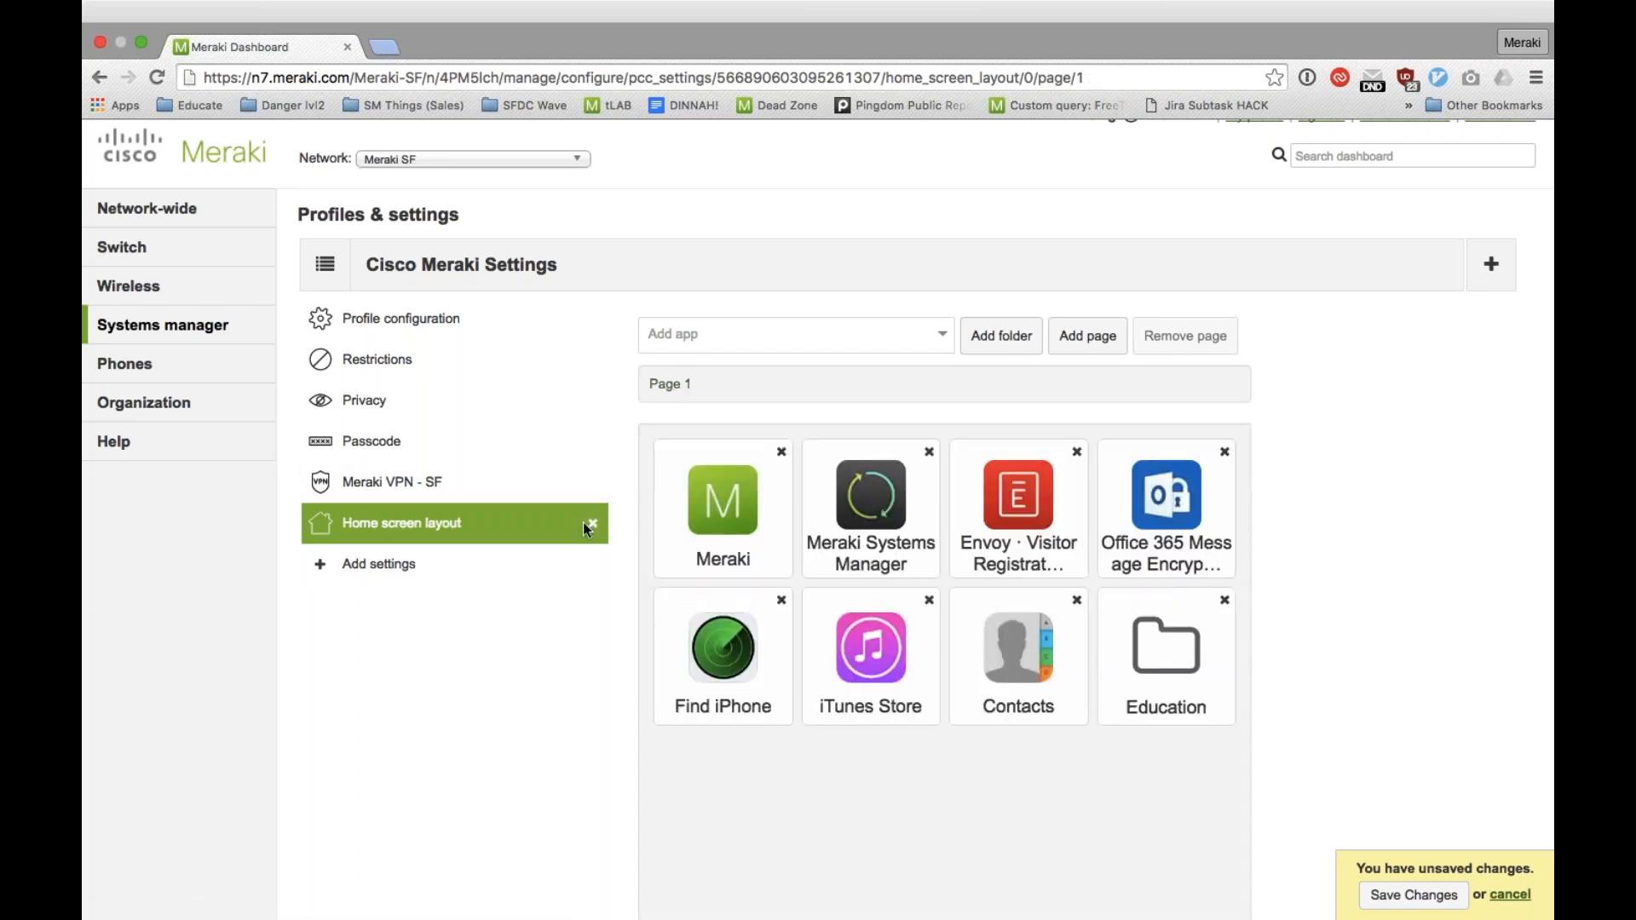
{"action": "left_click", "coordinate": [409, 568]}
{"action": "left_click", "coordinate": [1154, 603]}
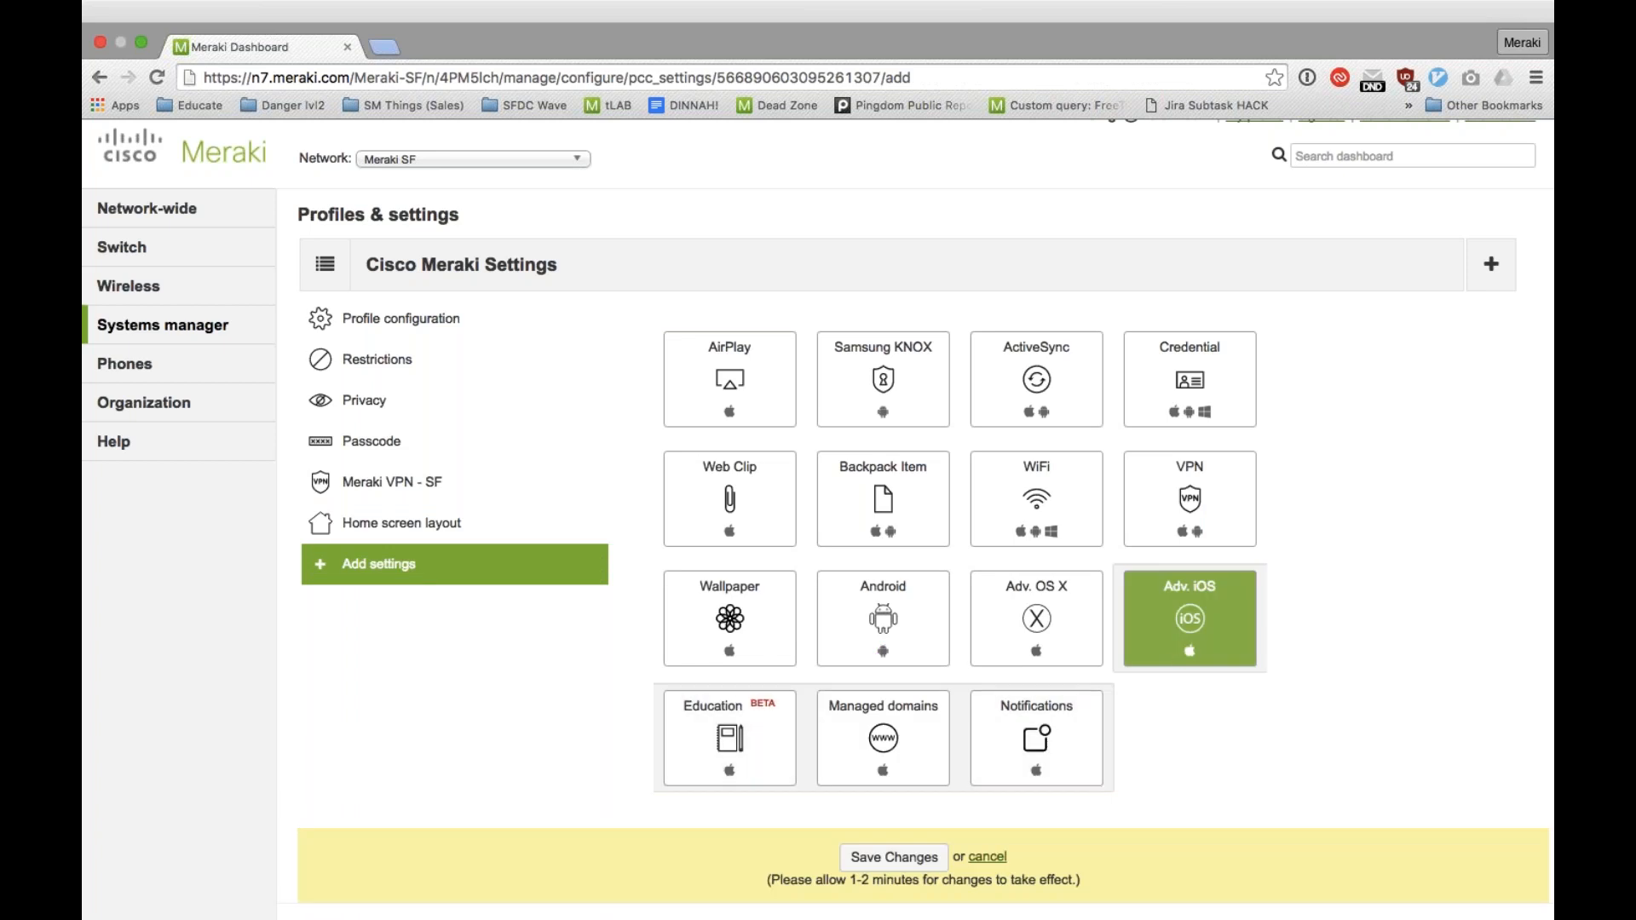
Step: Set the profile's scope to devices with ANY of the following tags, using the device tag employee
{"action": "left_click", "coordinate": [505, 325]}
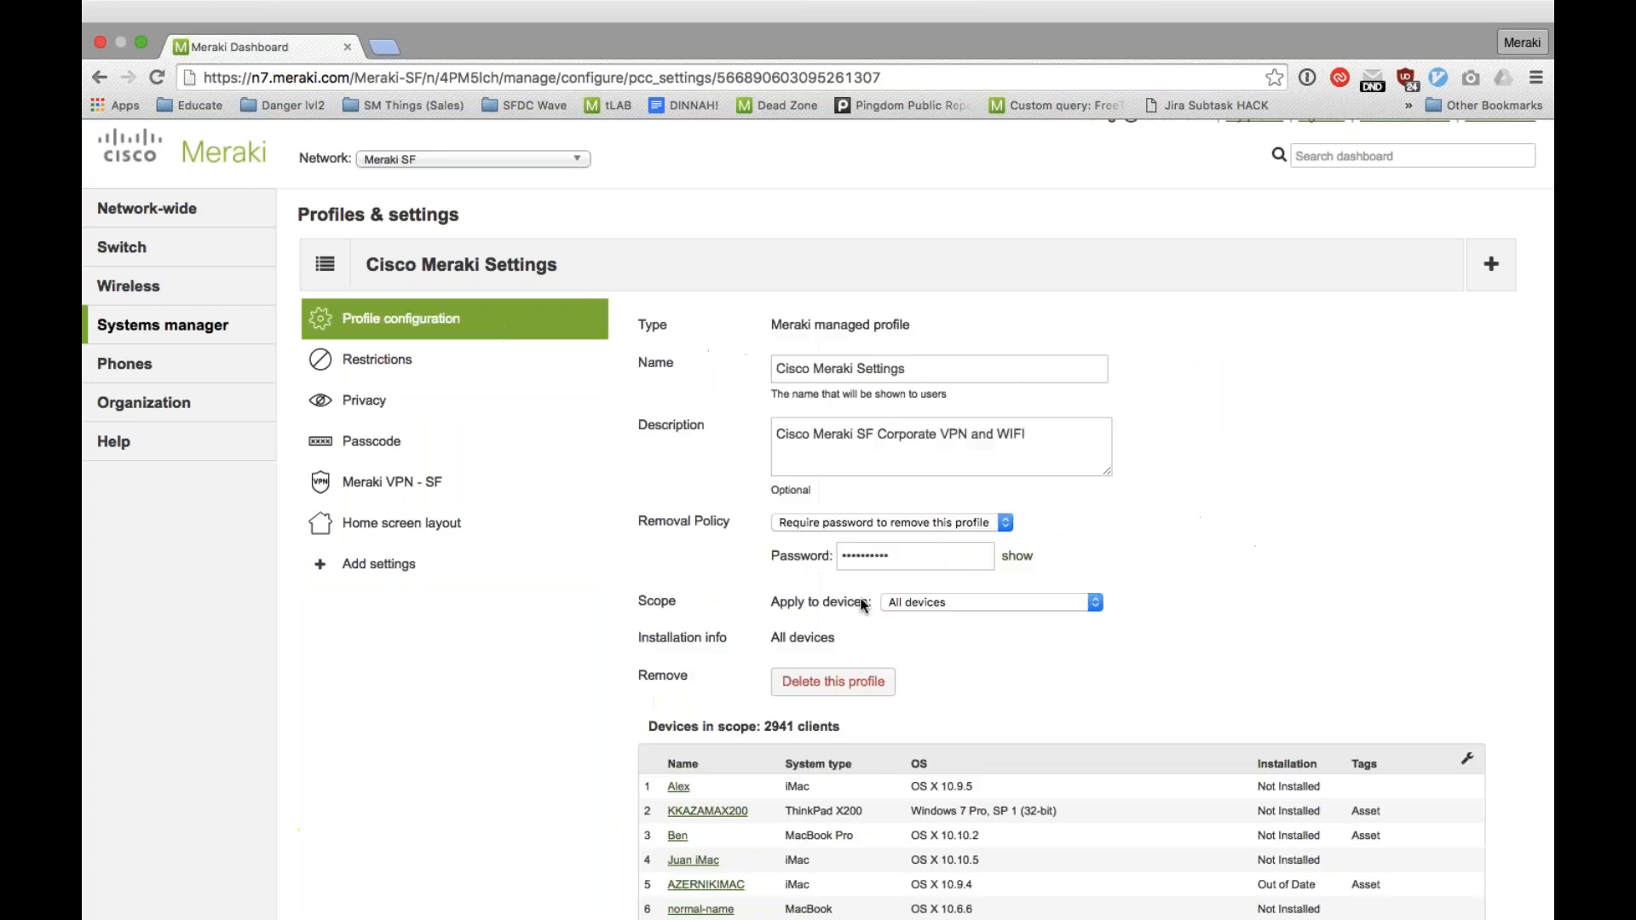
{"action": "left_click", "coordinate": [947, 602]}
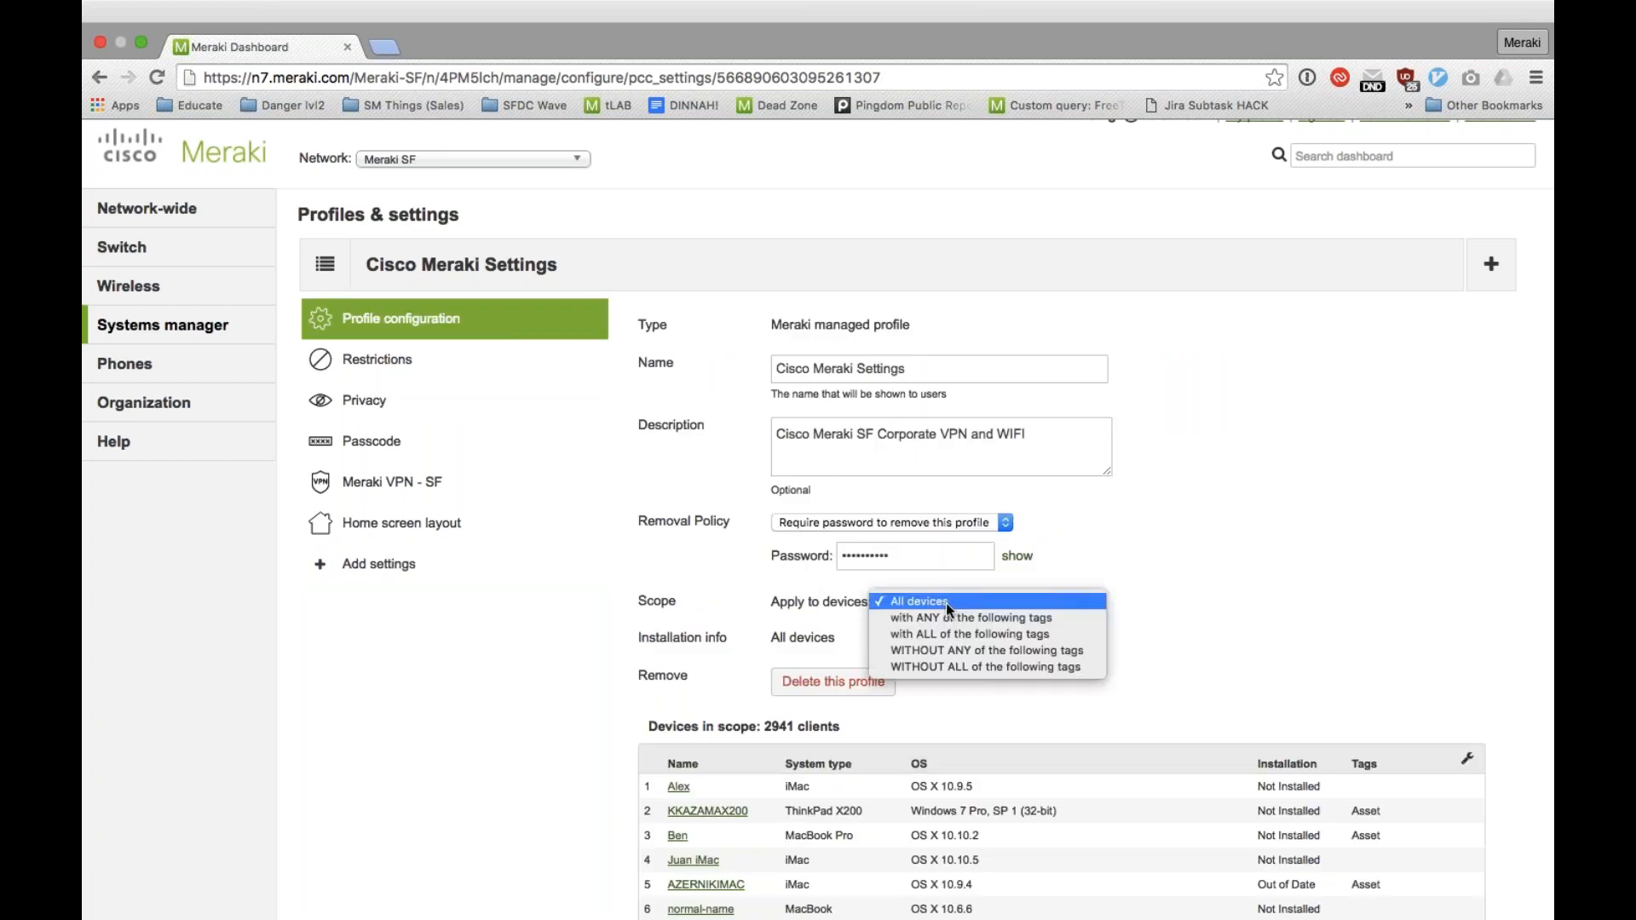
{"action": "left_click", "coordinate": [951, 619]}
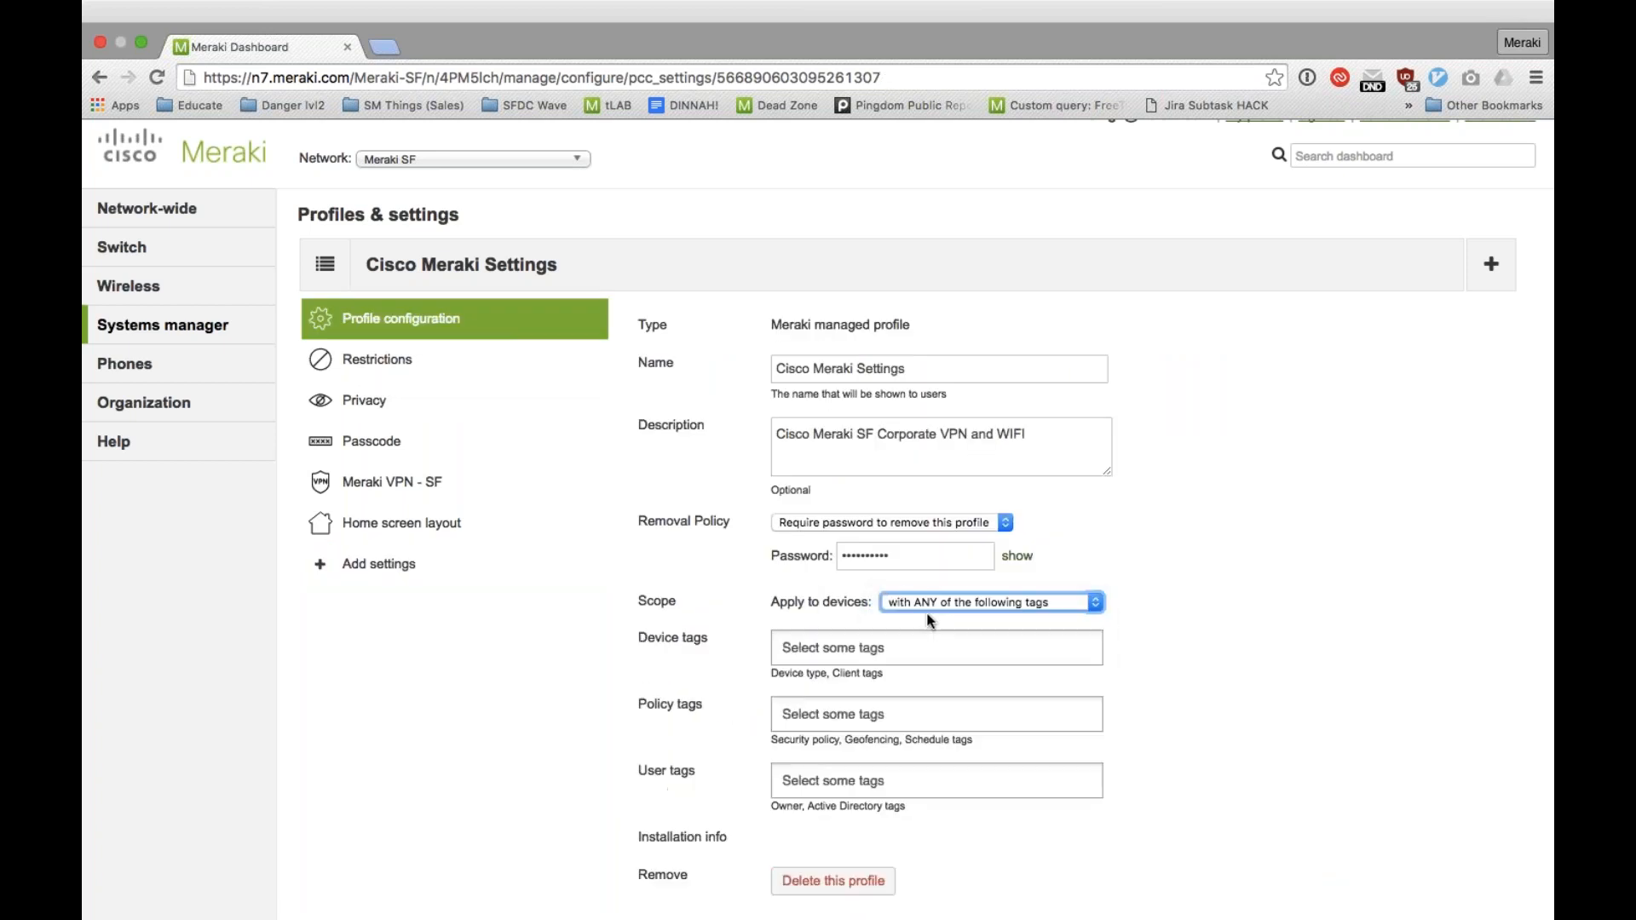
{"action": "left_click", "coordinate": [902, 645]}
{"action": "type", "text": "empl"}
{"action": "key", "text": "Return"}
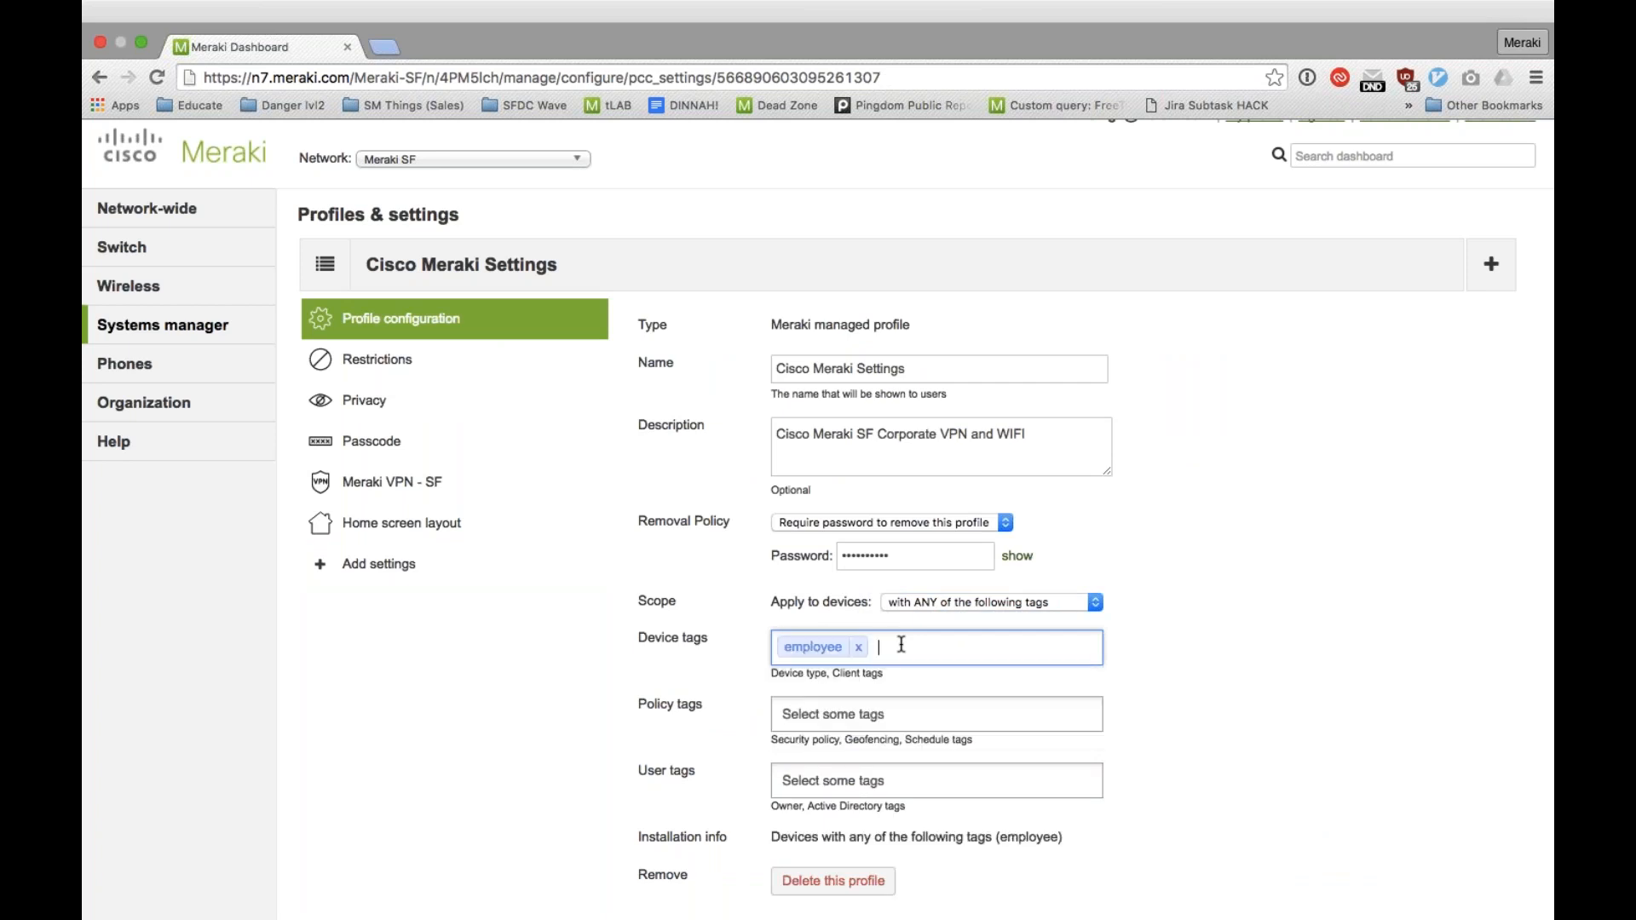
Step: Start a new profile with the New Meraki managed profile option, and cancel all unsaved changes
{"action": "left_click", "coordinate": [1491, 266]}
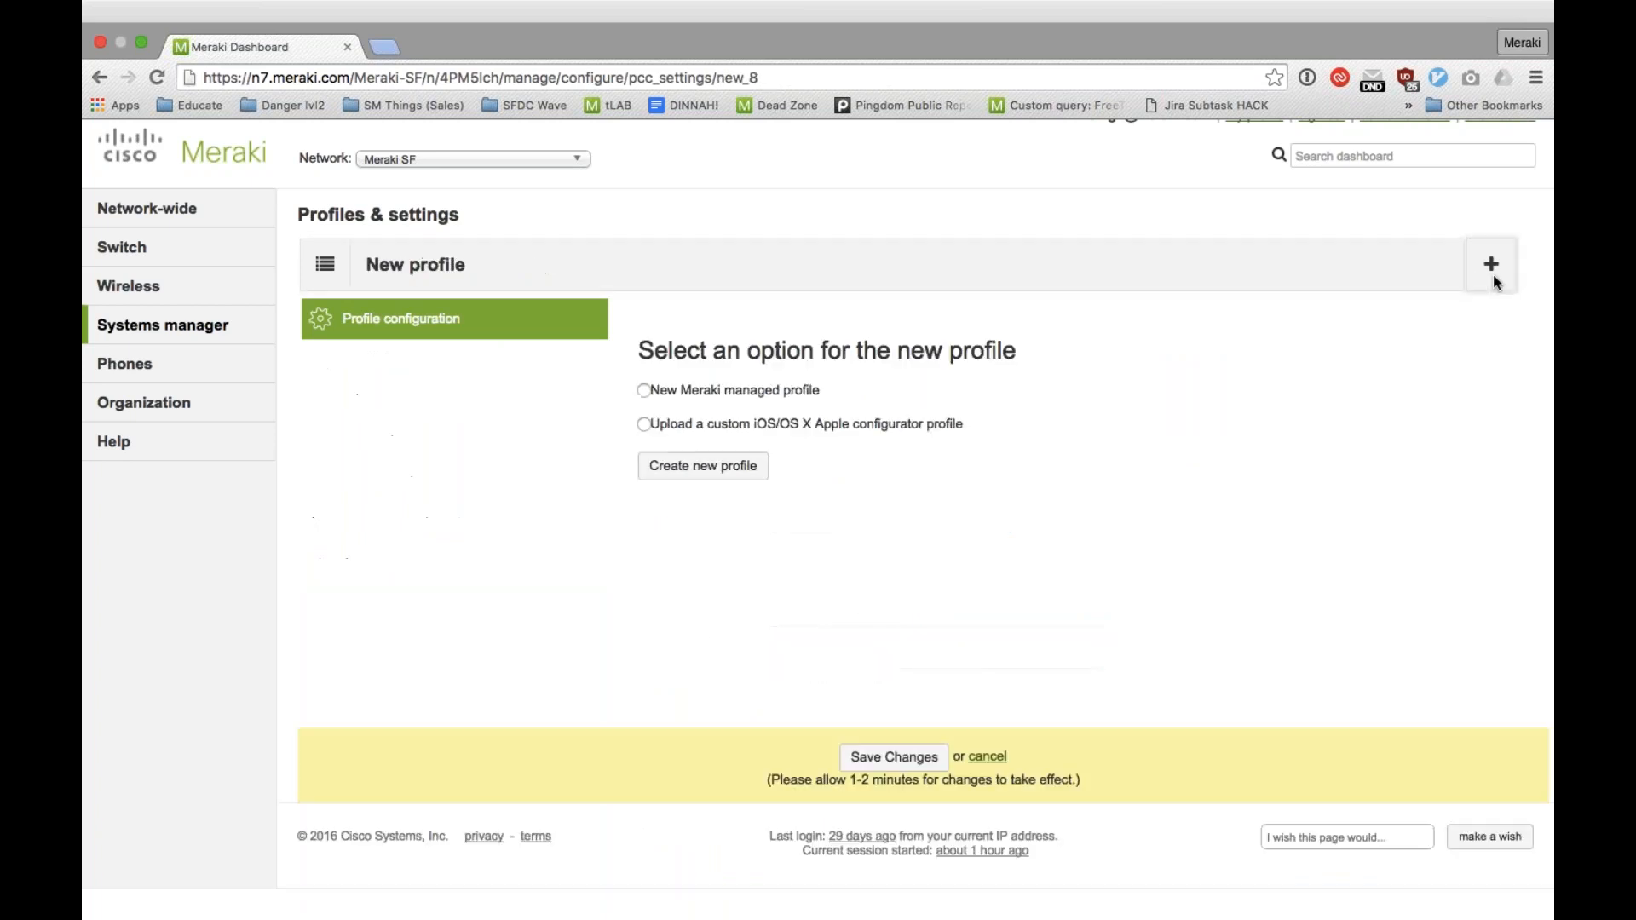
{"action": "scroll", "coordinate": [873, 409], "scroll_direction": "up", "scroll_amount": 1}
{"action": "left_click", "coordinate": [728, 392]}
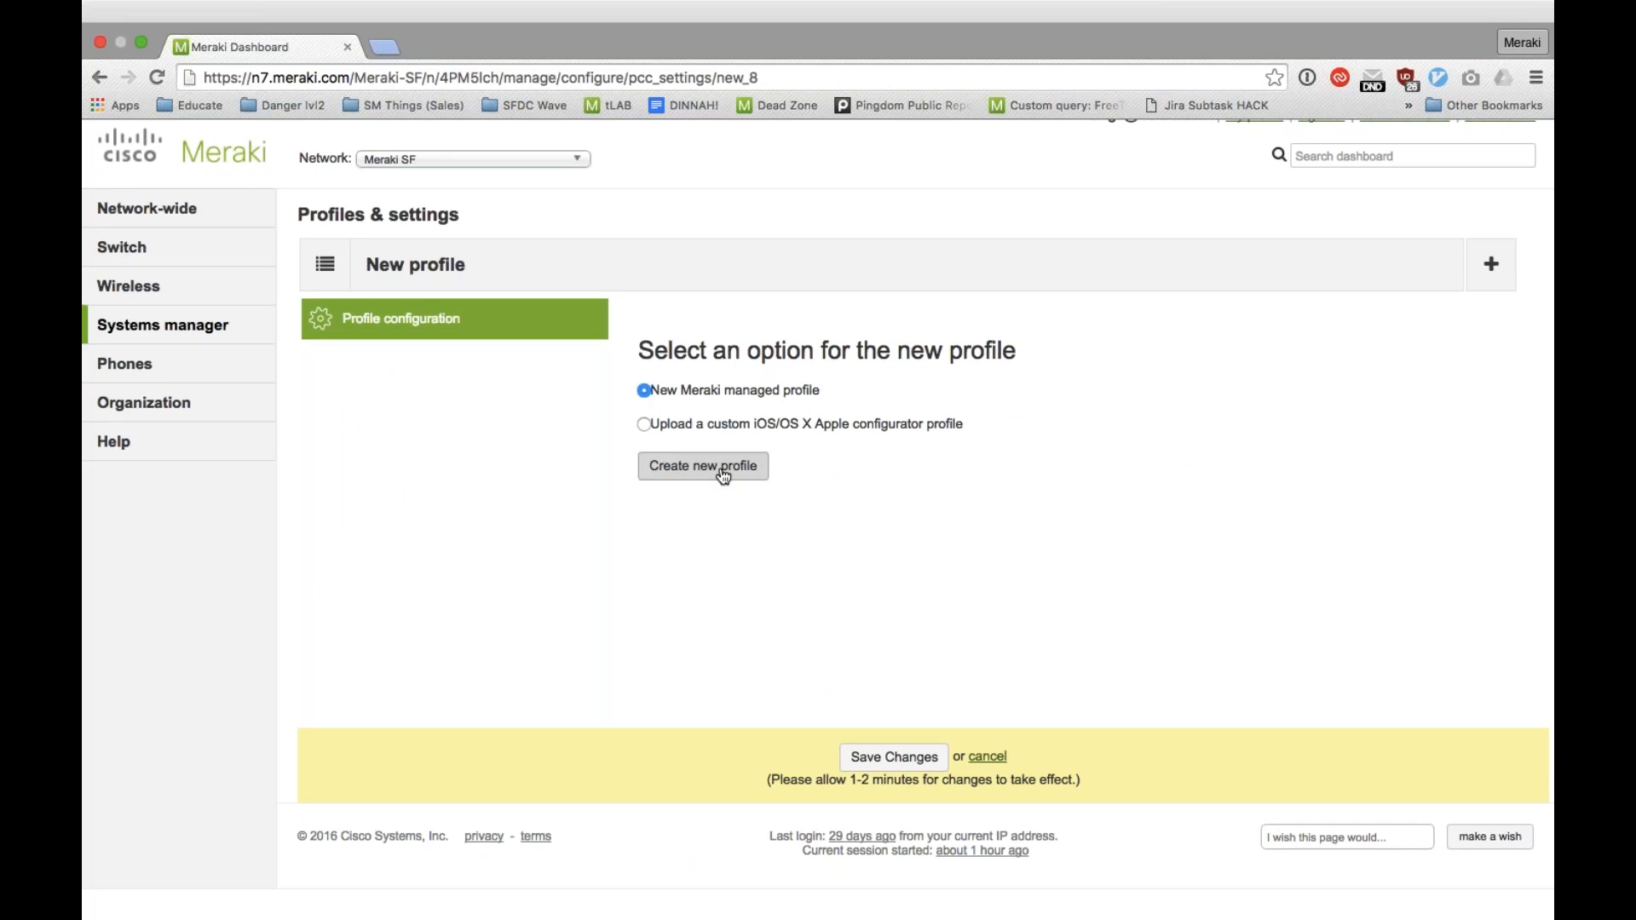
{"action": "left_click", "coordinate": [986, 760]}
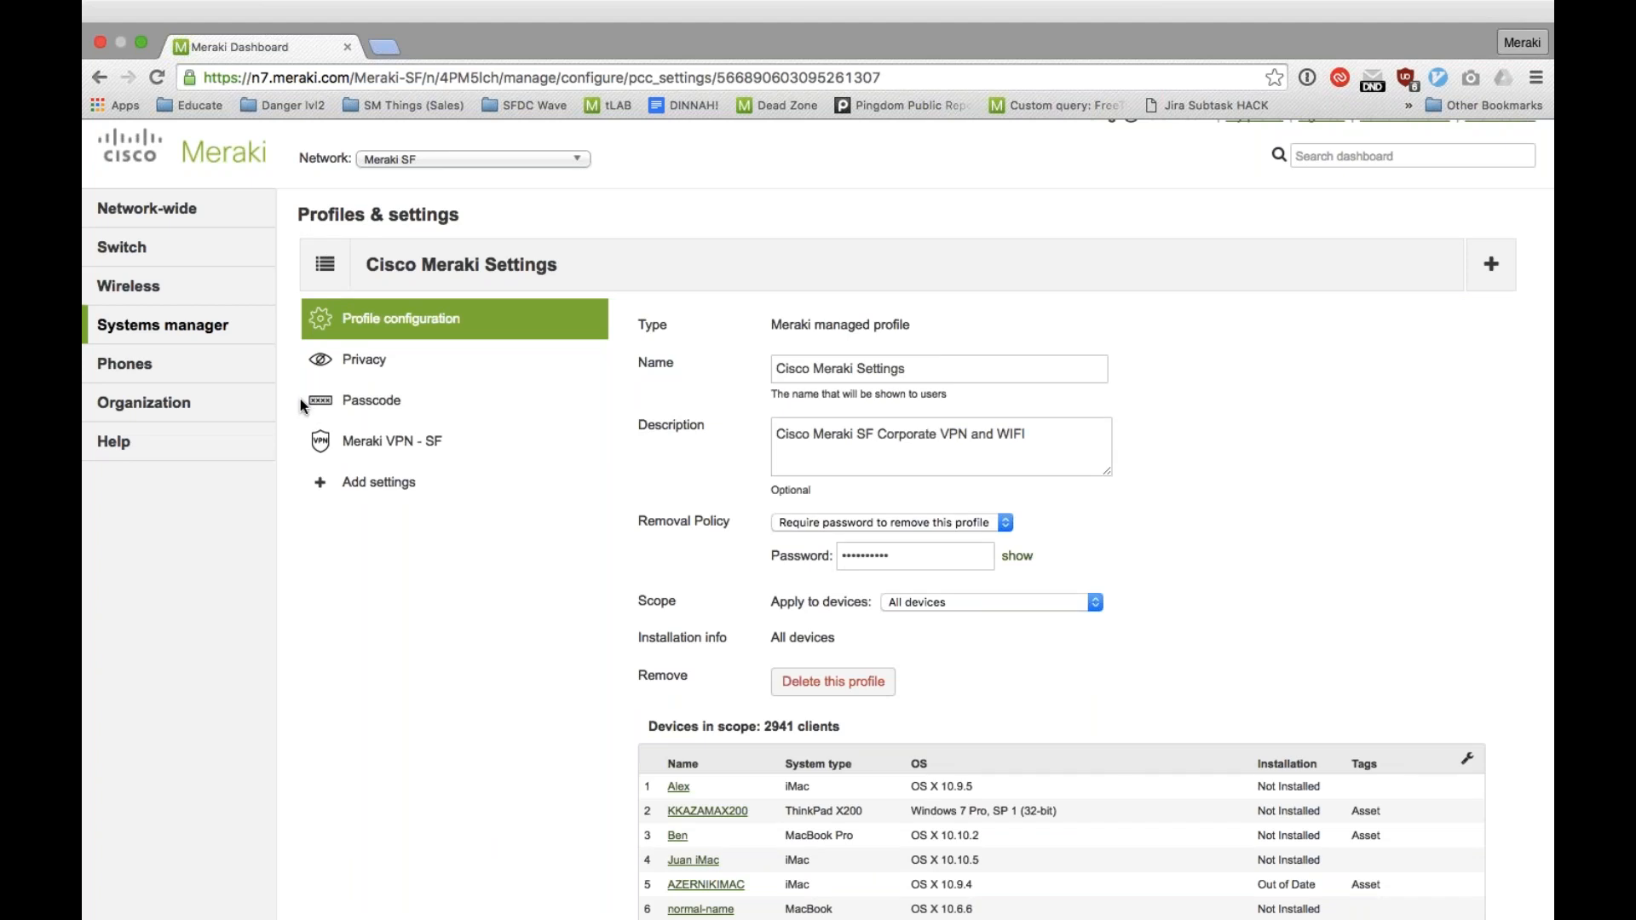
Step: View the rules of the MerakiSecure policy in the Systems manager security policies, and return to the policy list
{"action": "mouse_move", "coordinate": [244, 341]}
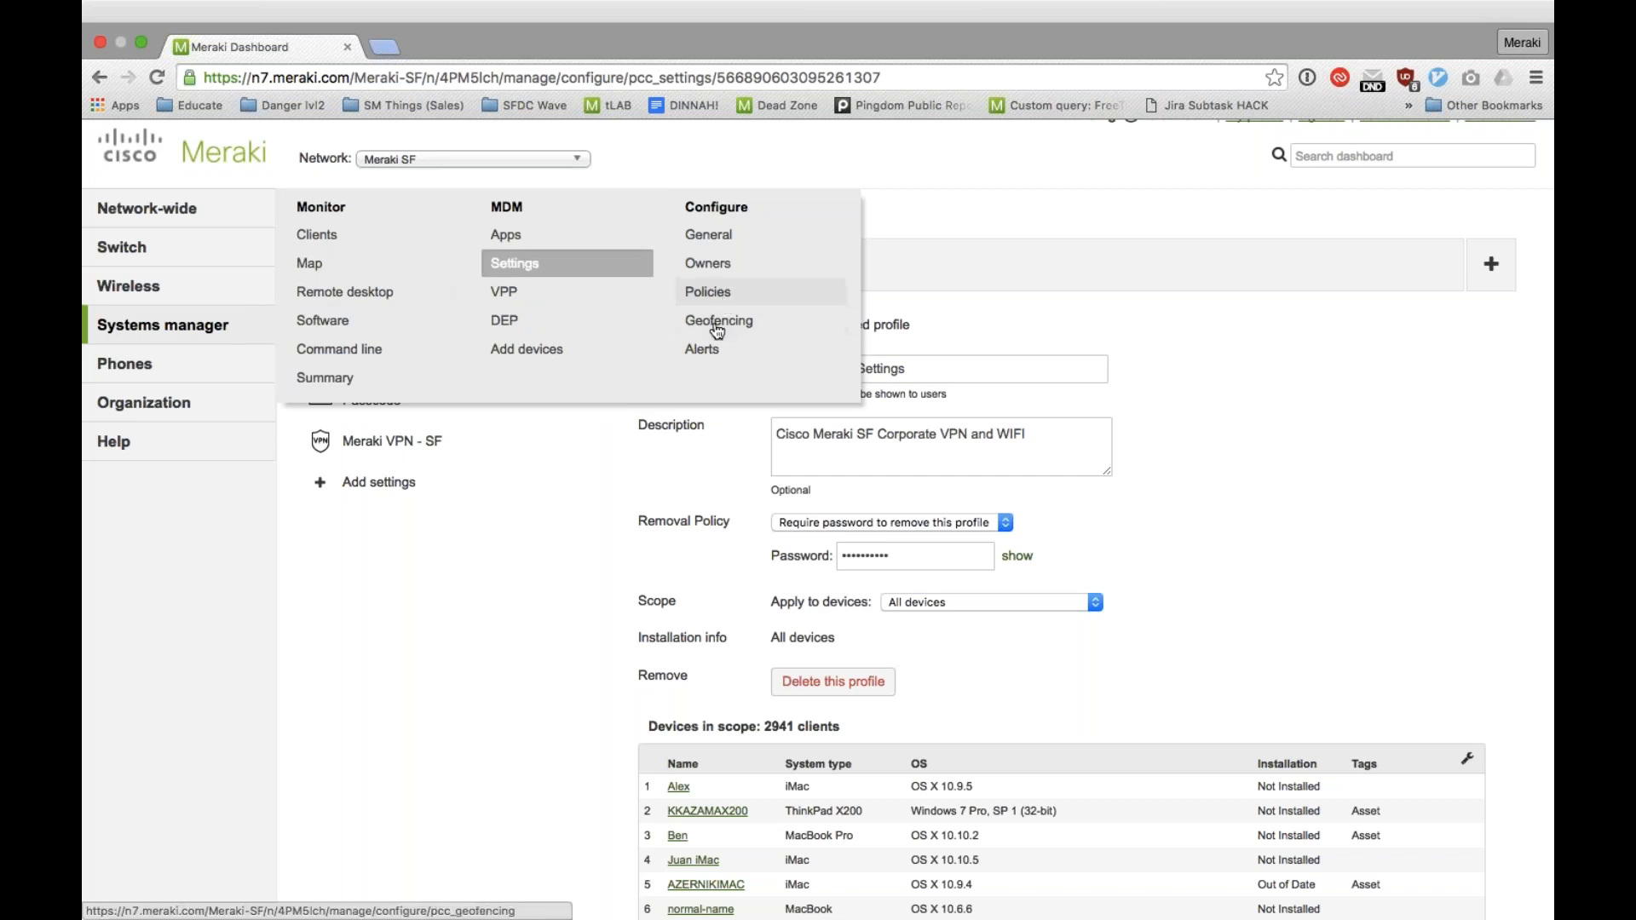
{"action": "left_click", "coordinate": [709, 293]}
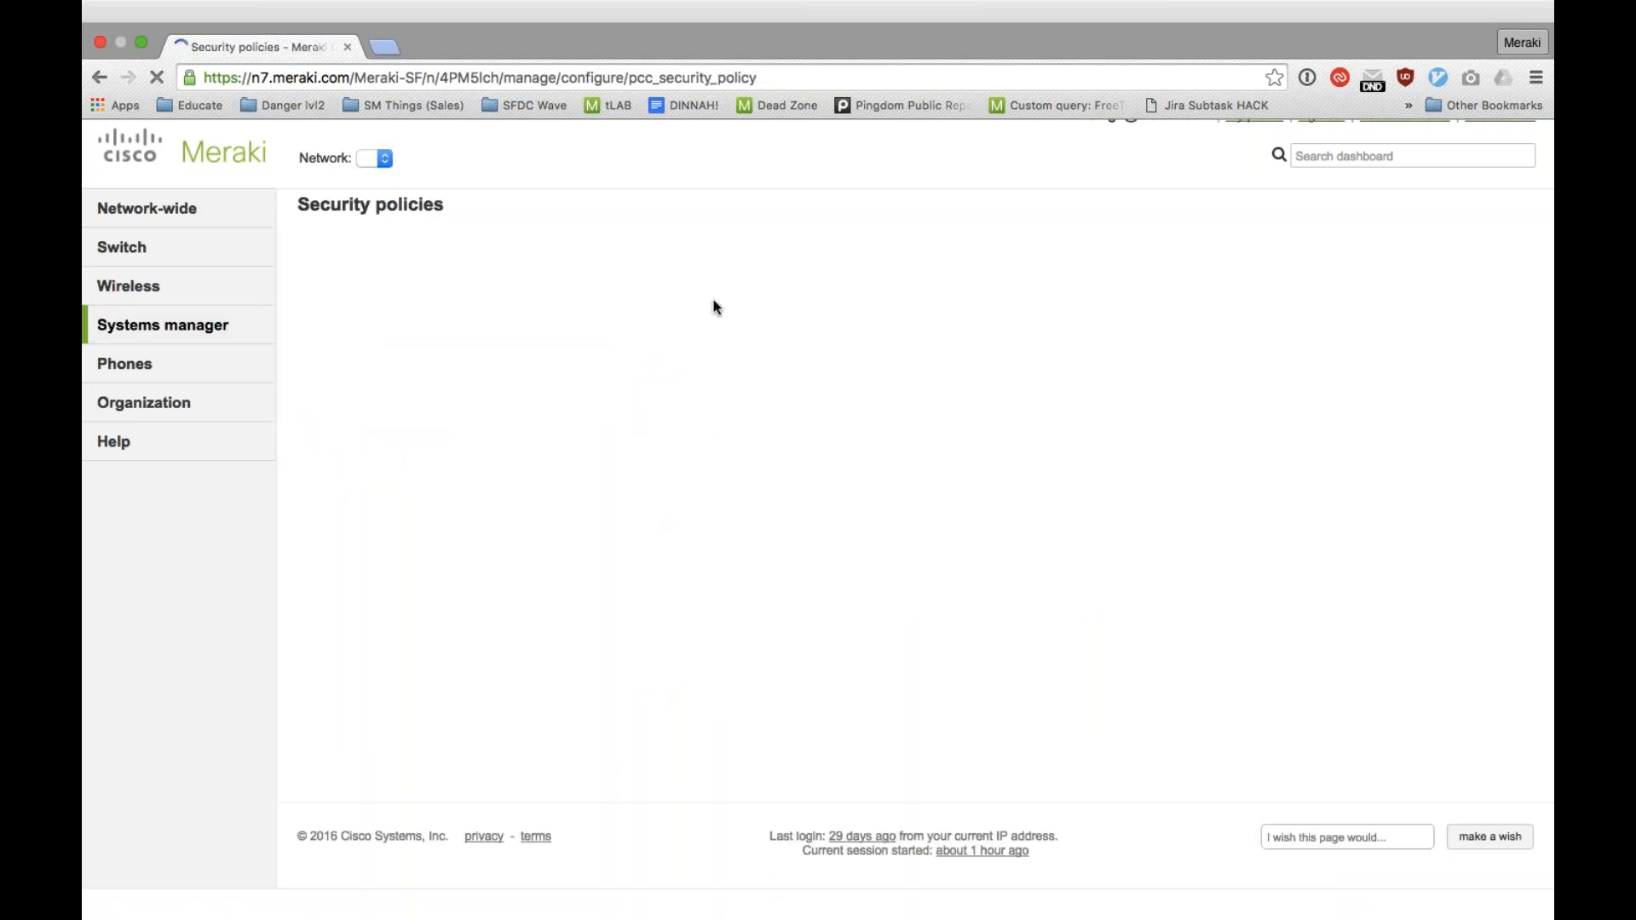
{"action": "left_click", "coordinate": [399, 385]}
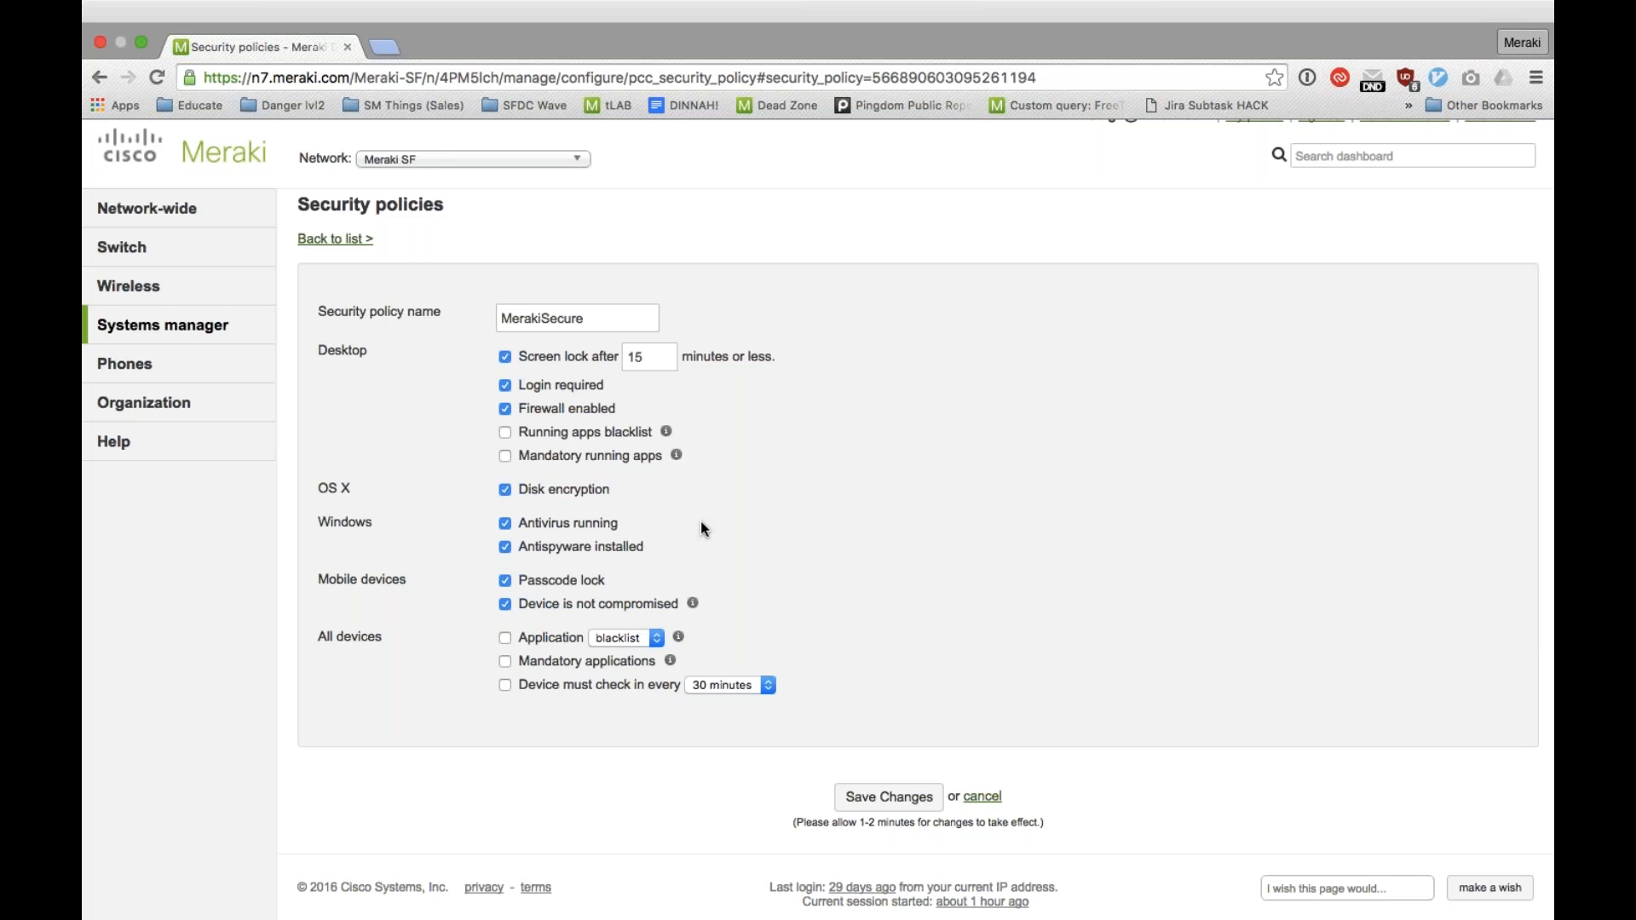
{"action": "left_click", "coordinate": [347, 248]}
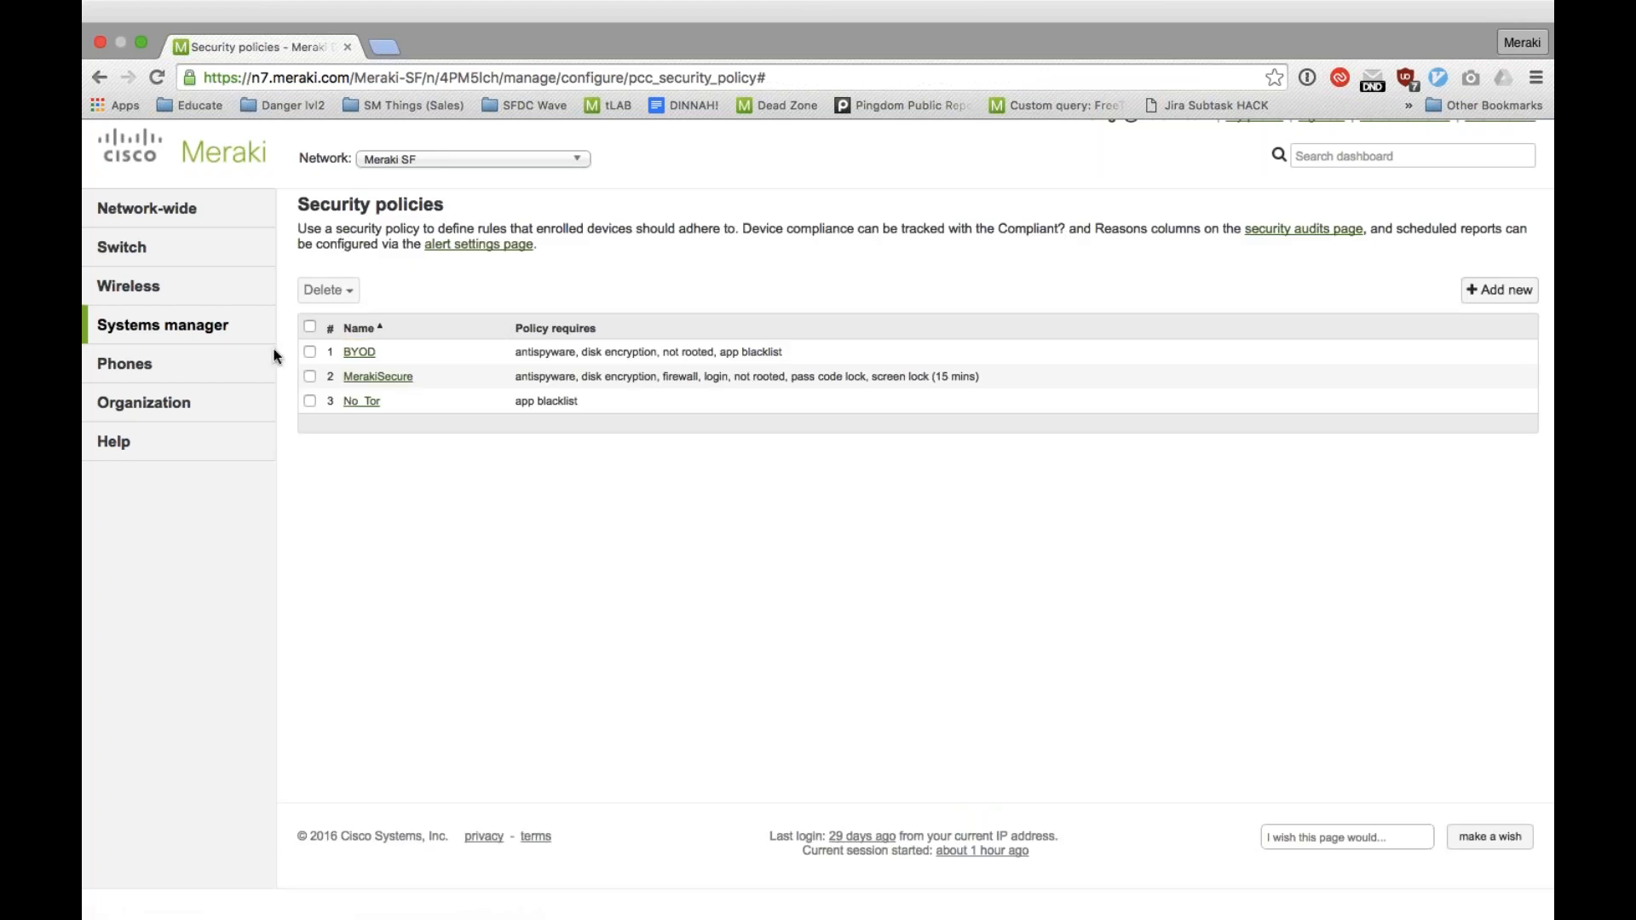
Step: Open the CiscoMerakiSettings geofence in the Systems manager geofencing list and shrink its map radius to about 716 m
{"action": "left_click", "coordinate": [717, 331]}
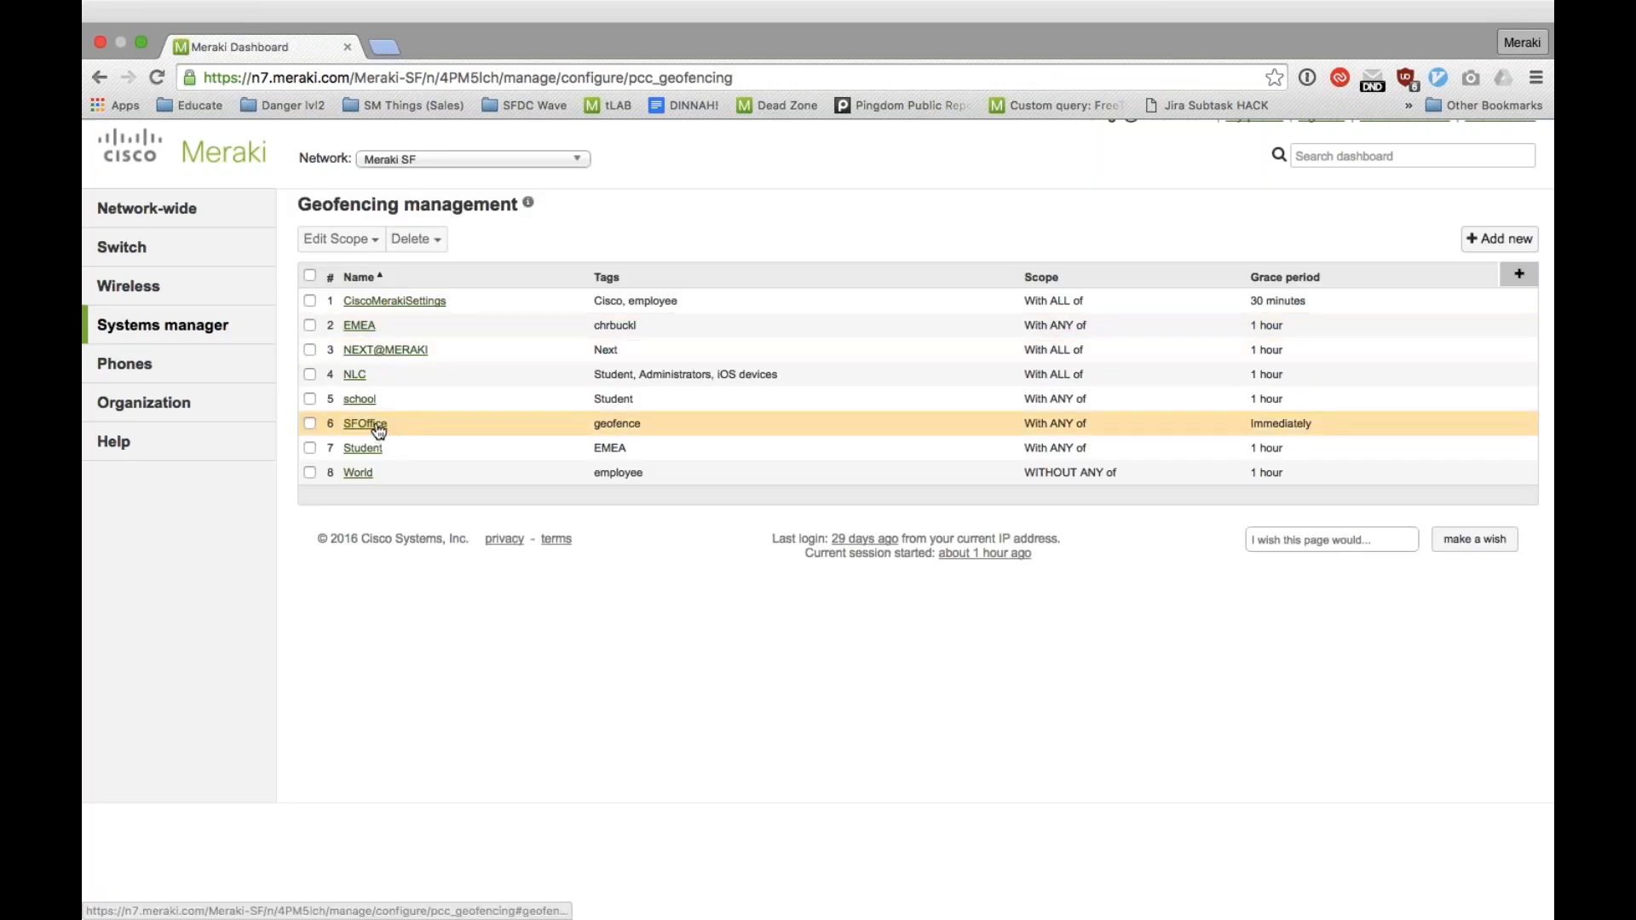
{"action": "left_click", "coordinate": [392, 309]}
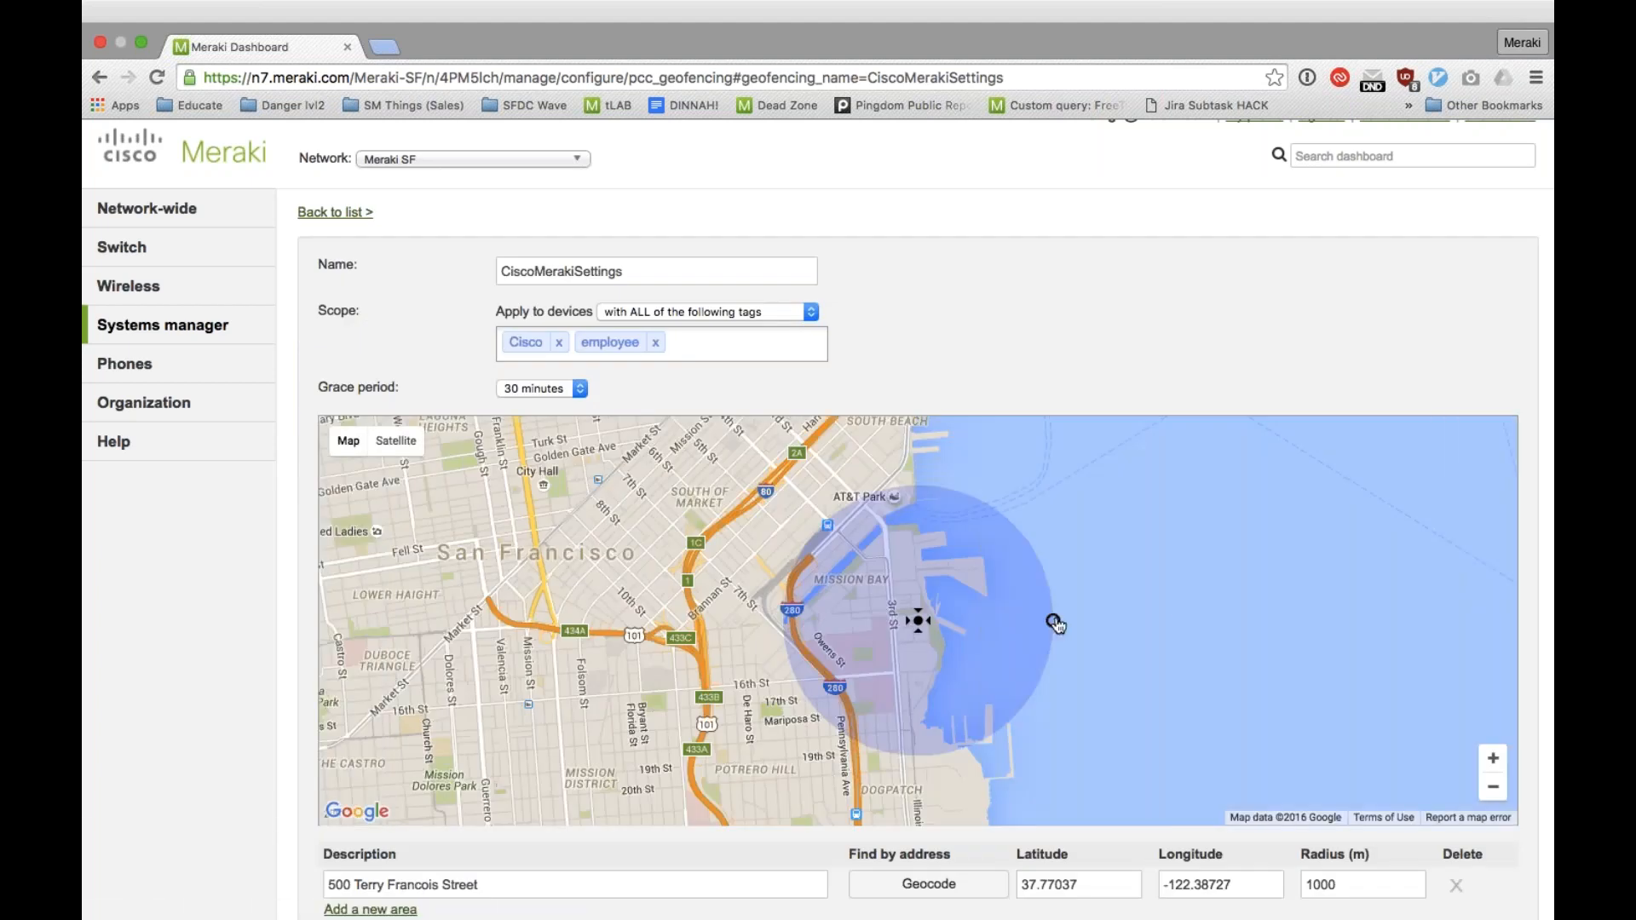
{"action": "left_click_drag", "start_coordinate": [1054, 622], "coordinate": [1049, 620]}
{"action": "left_click_drag", "start_coordinate": [803, 637], "coordinate": [1012, 595]}
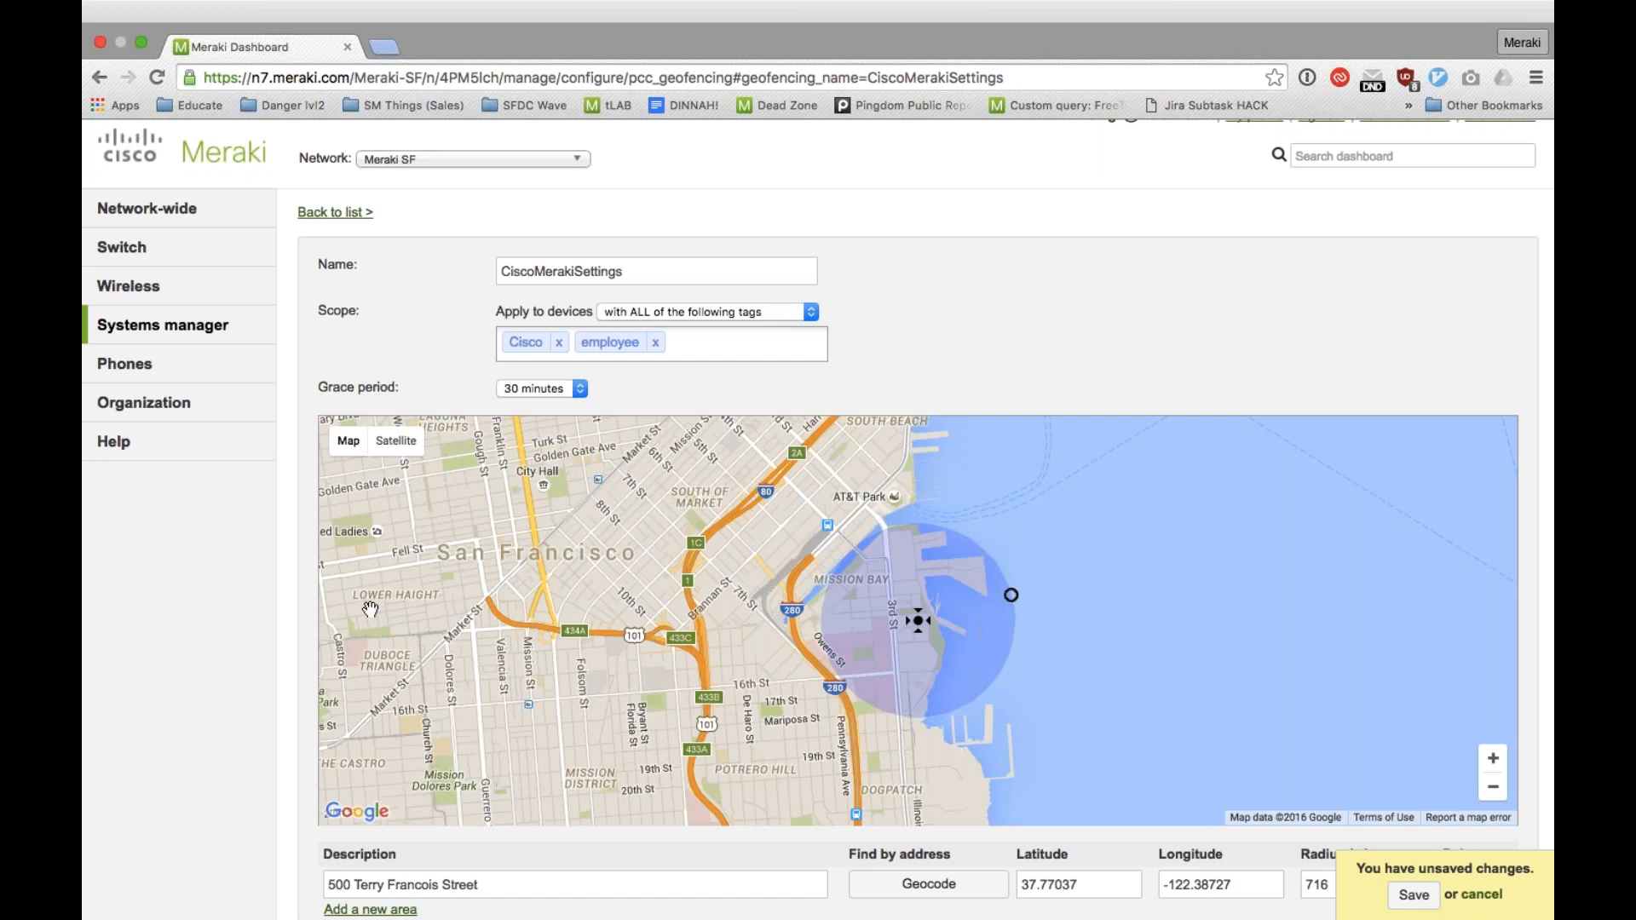
Step: Leave the geofence without saving its changes, and search the Systems manager client list by a person's first name
{"action": "mouse_move", "coordinate": [162, 324]}
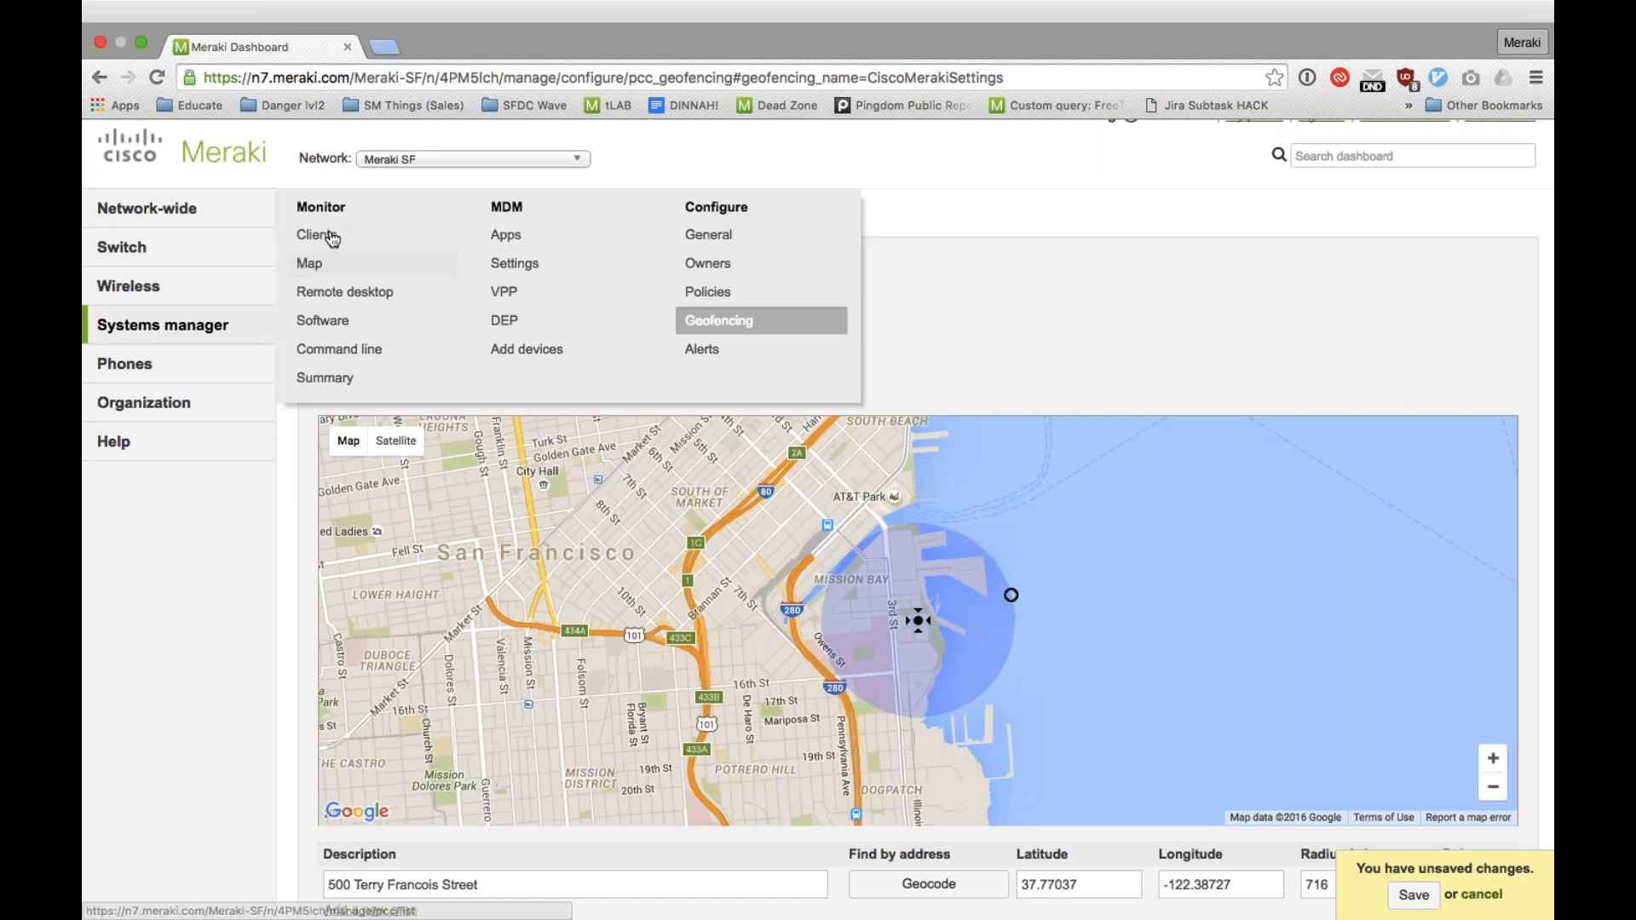
{"action": "left_click", "coordinate": [345, 232]}
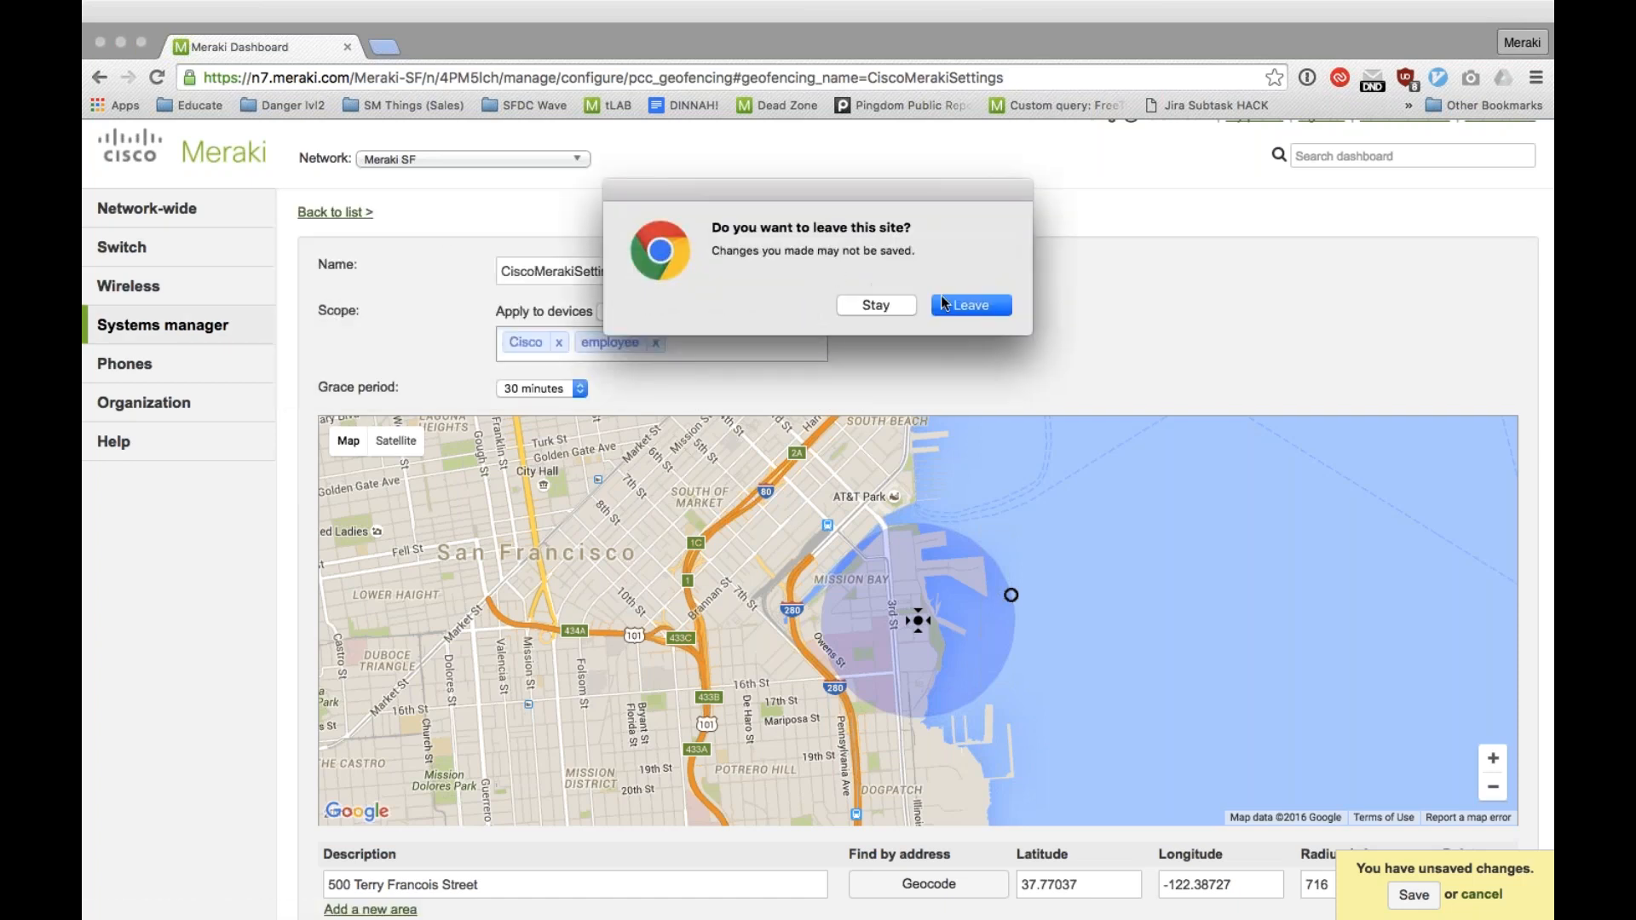
{"action": "left_click", "coordinate": [948, 307]}
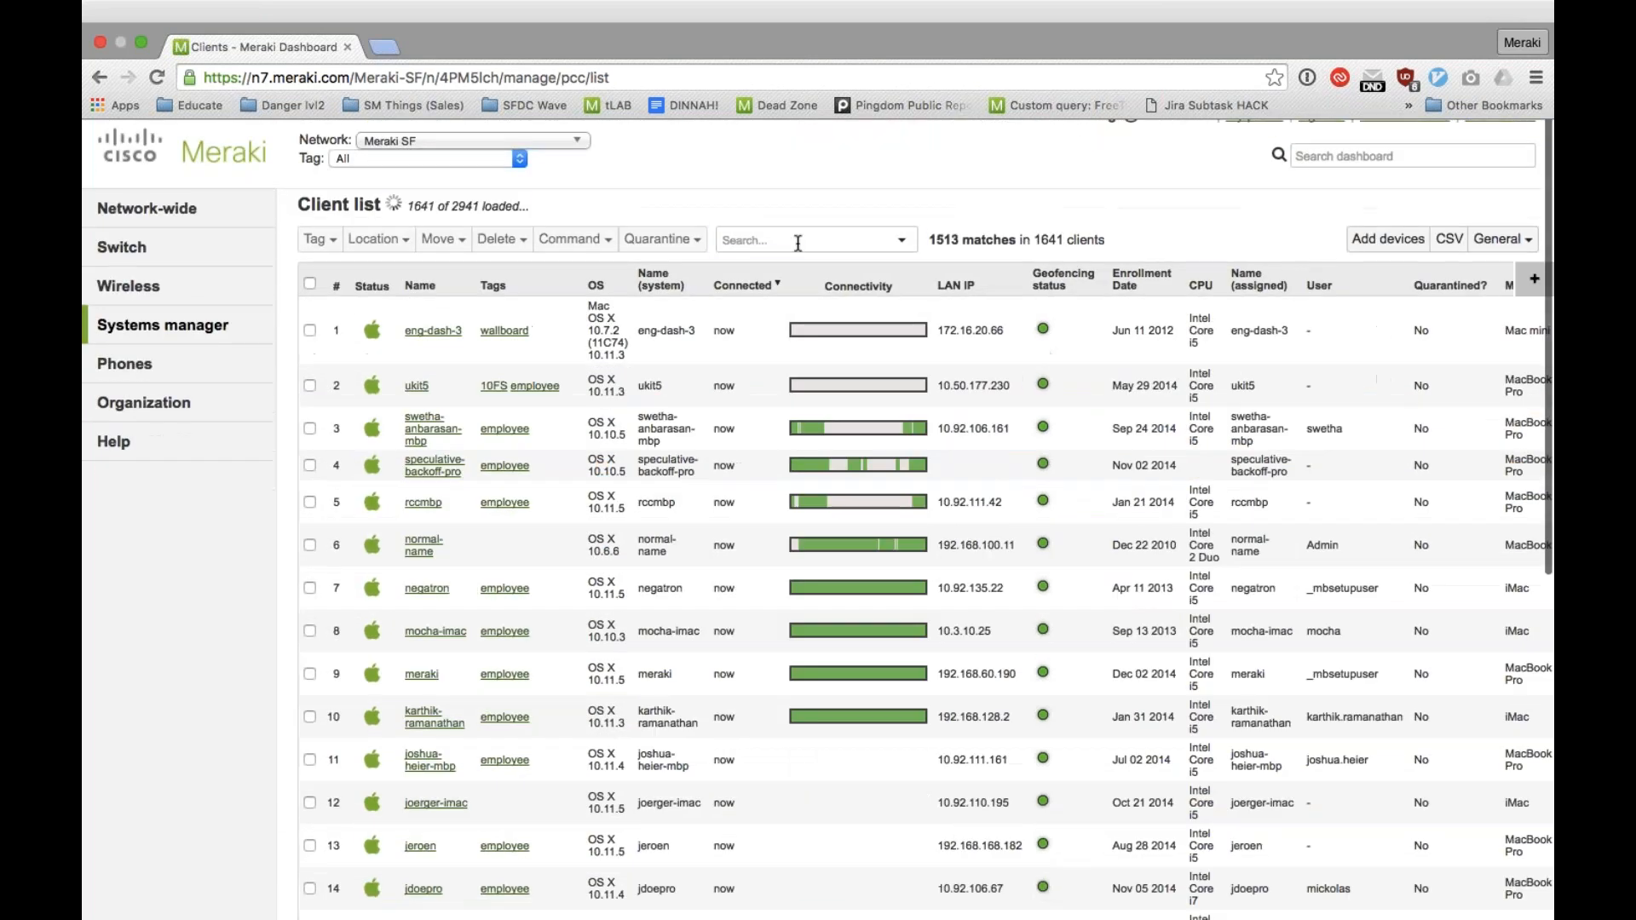
{"action": "left_click", "coordinate": [799, 244]}
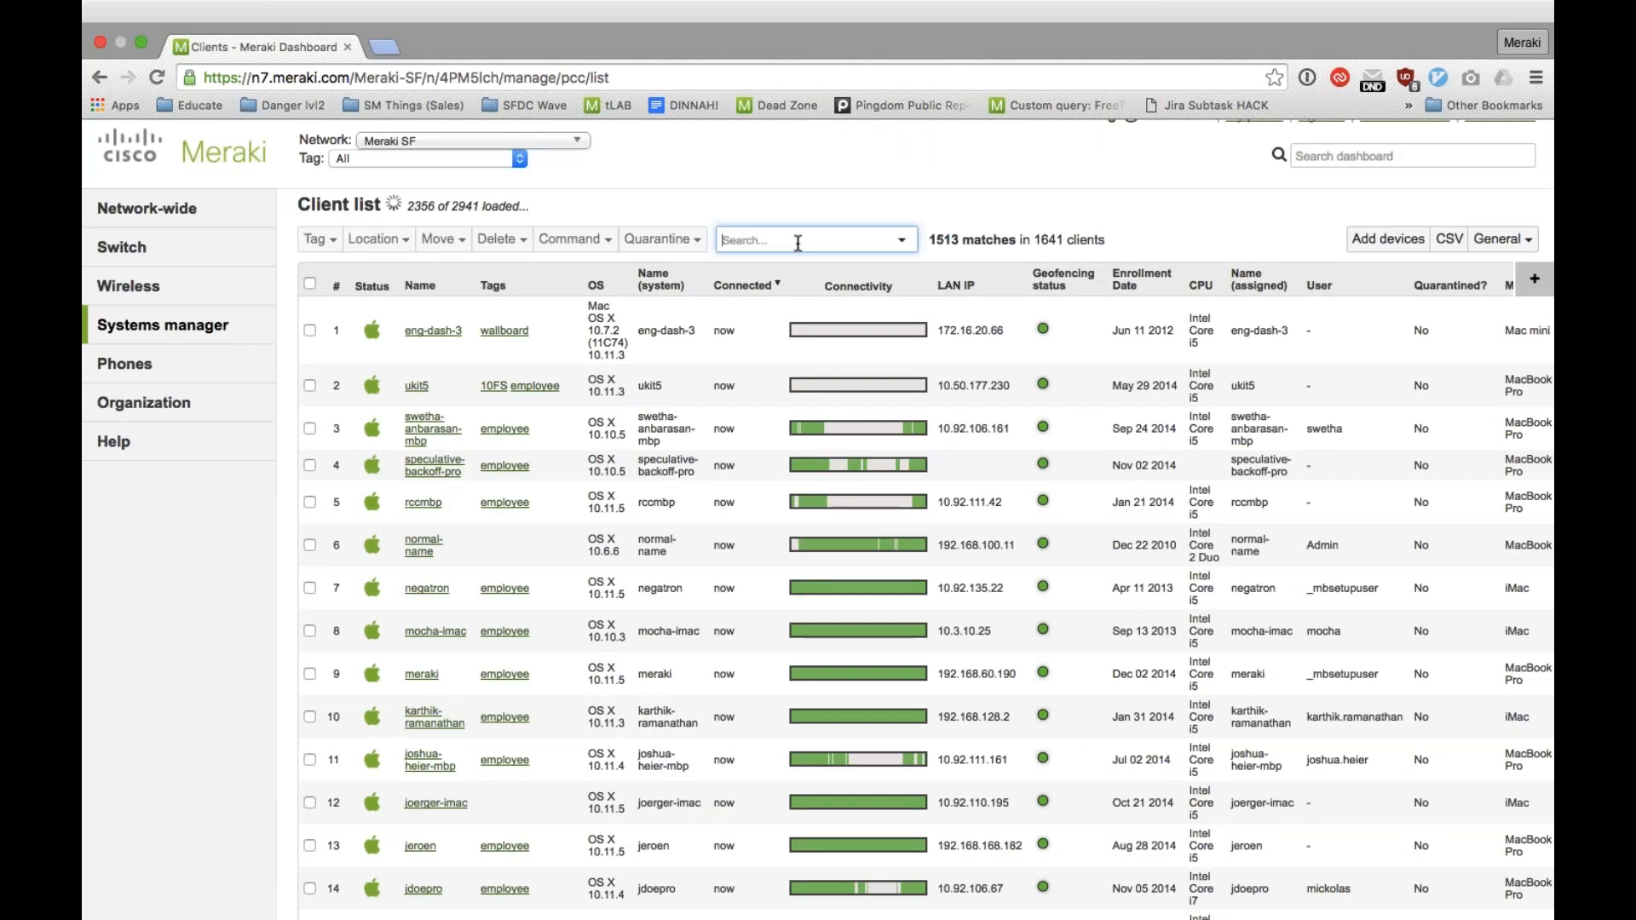
{"action": "type", "text": "ad"}
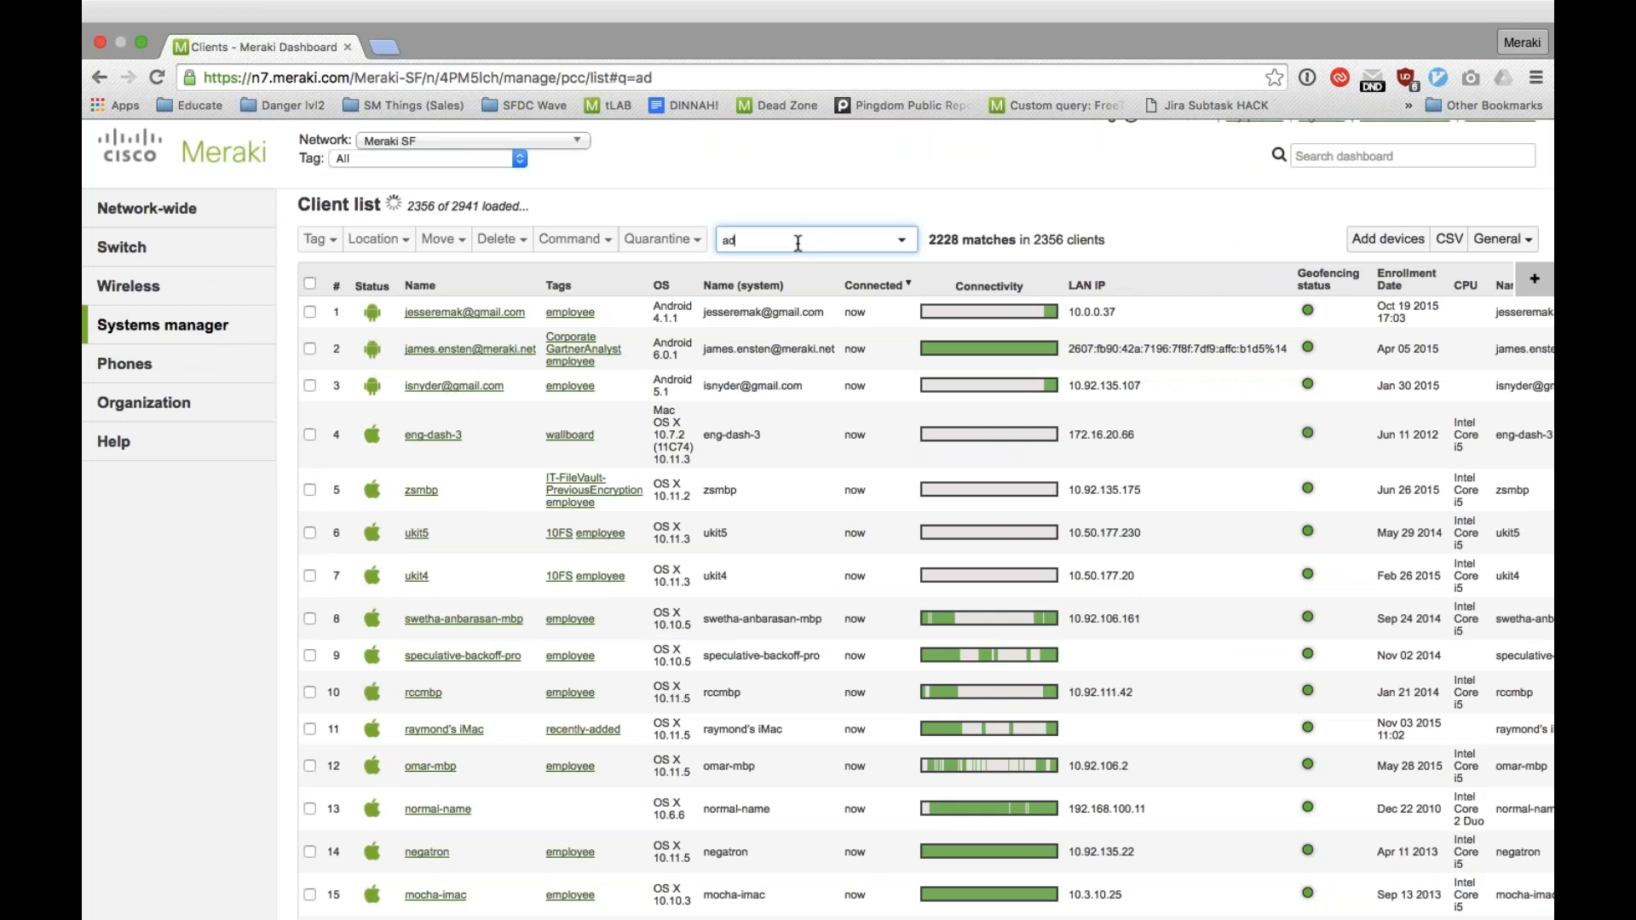
{"action": "type", "text": "am"}
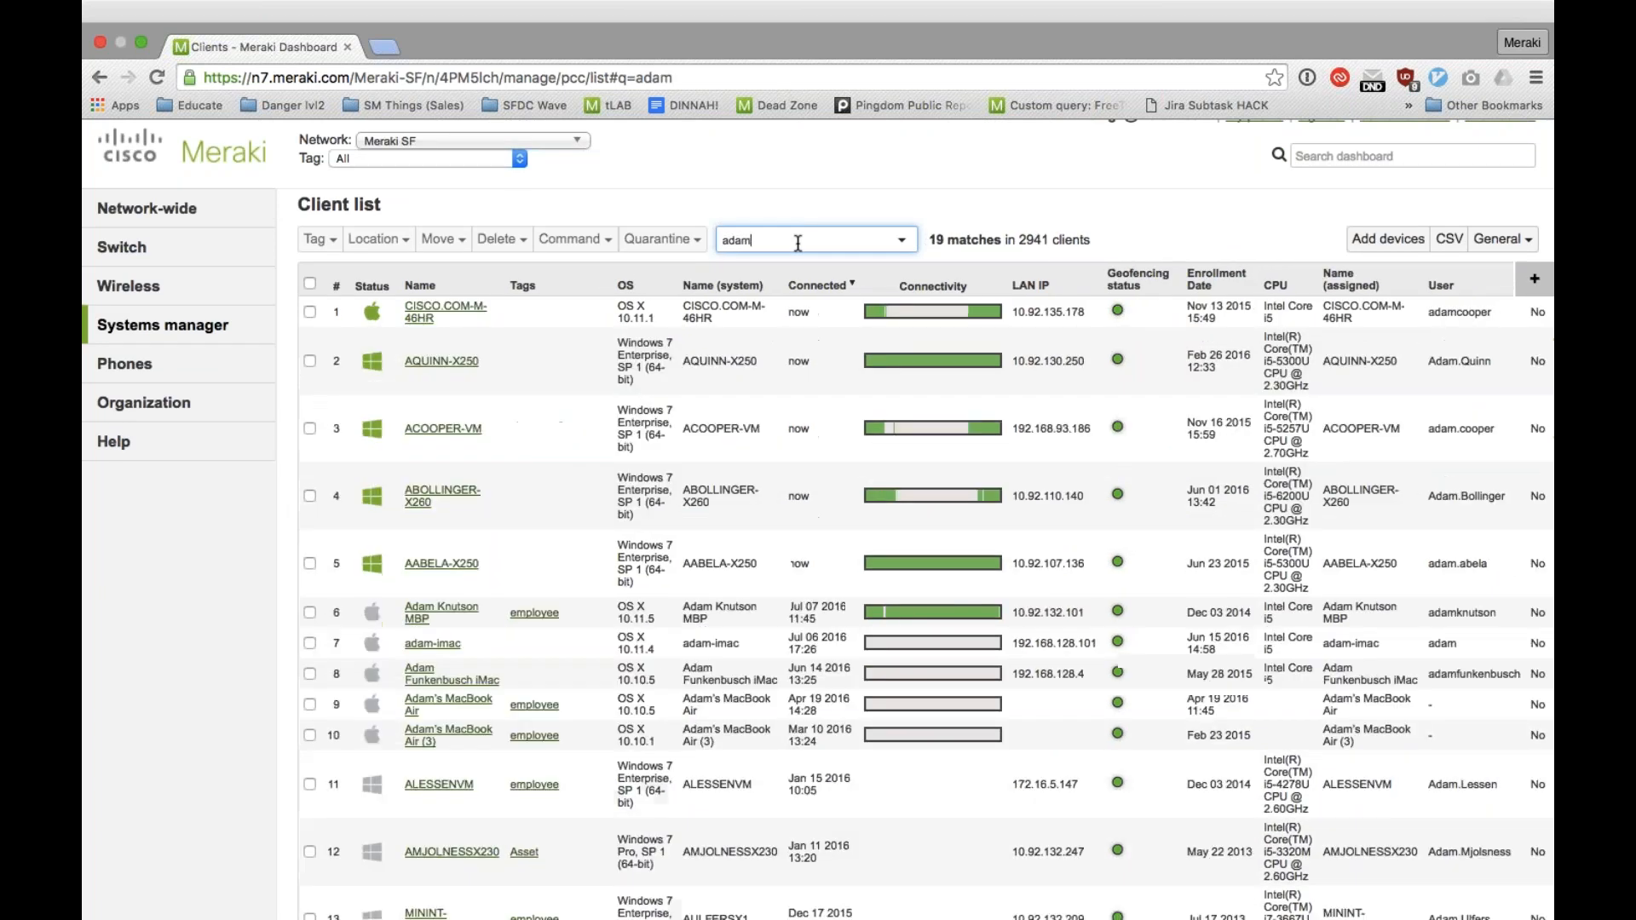
Step: Open the fifth client in the search results and review its hardware, OS, security, storage and network details
{"action": "left_click", "coordinate": [427, 565]}
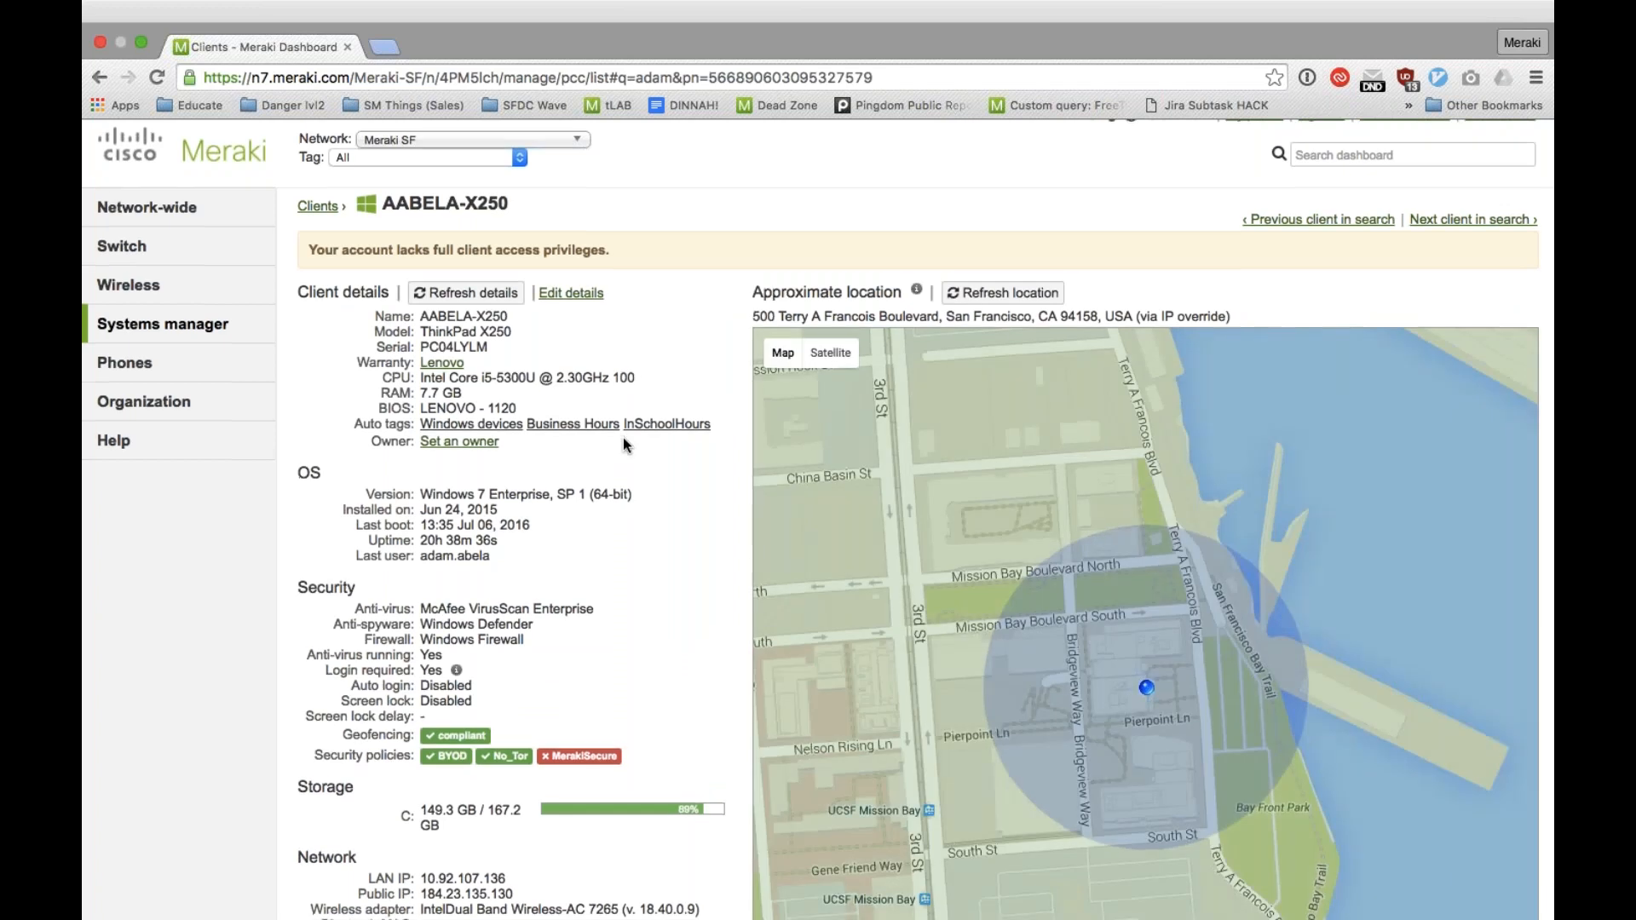
{"action": "scroll", "coordinate": [622, 437], "scroll_direction": "down", "scroll_amount": 2}
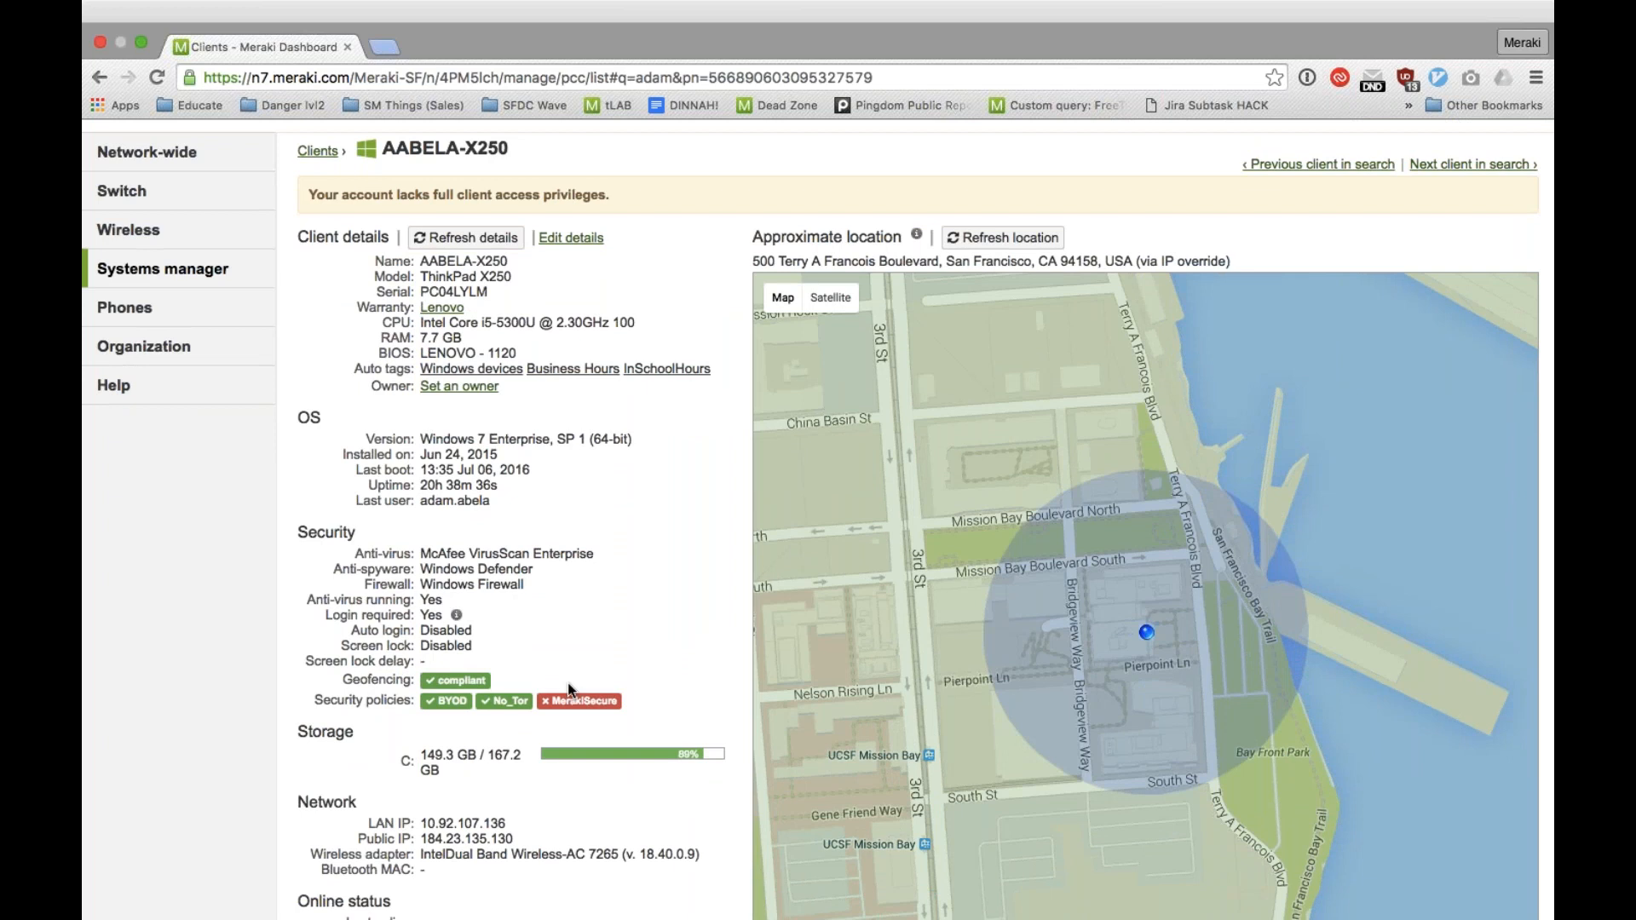
{"action": "left_click_drag", "start_coordinate": [352, 630], "coordinate": [499, 623]}
{"action": "left_click", "coordinate": [500, 623]}
{"action": "scroll", "coordinate": [500, 623], "scroll_direction": "down", "scroll_amount": 1}
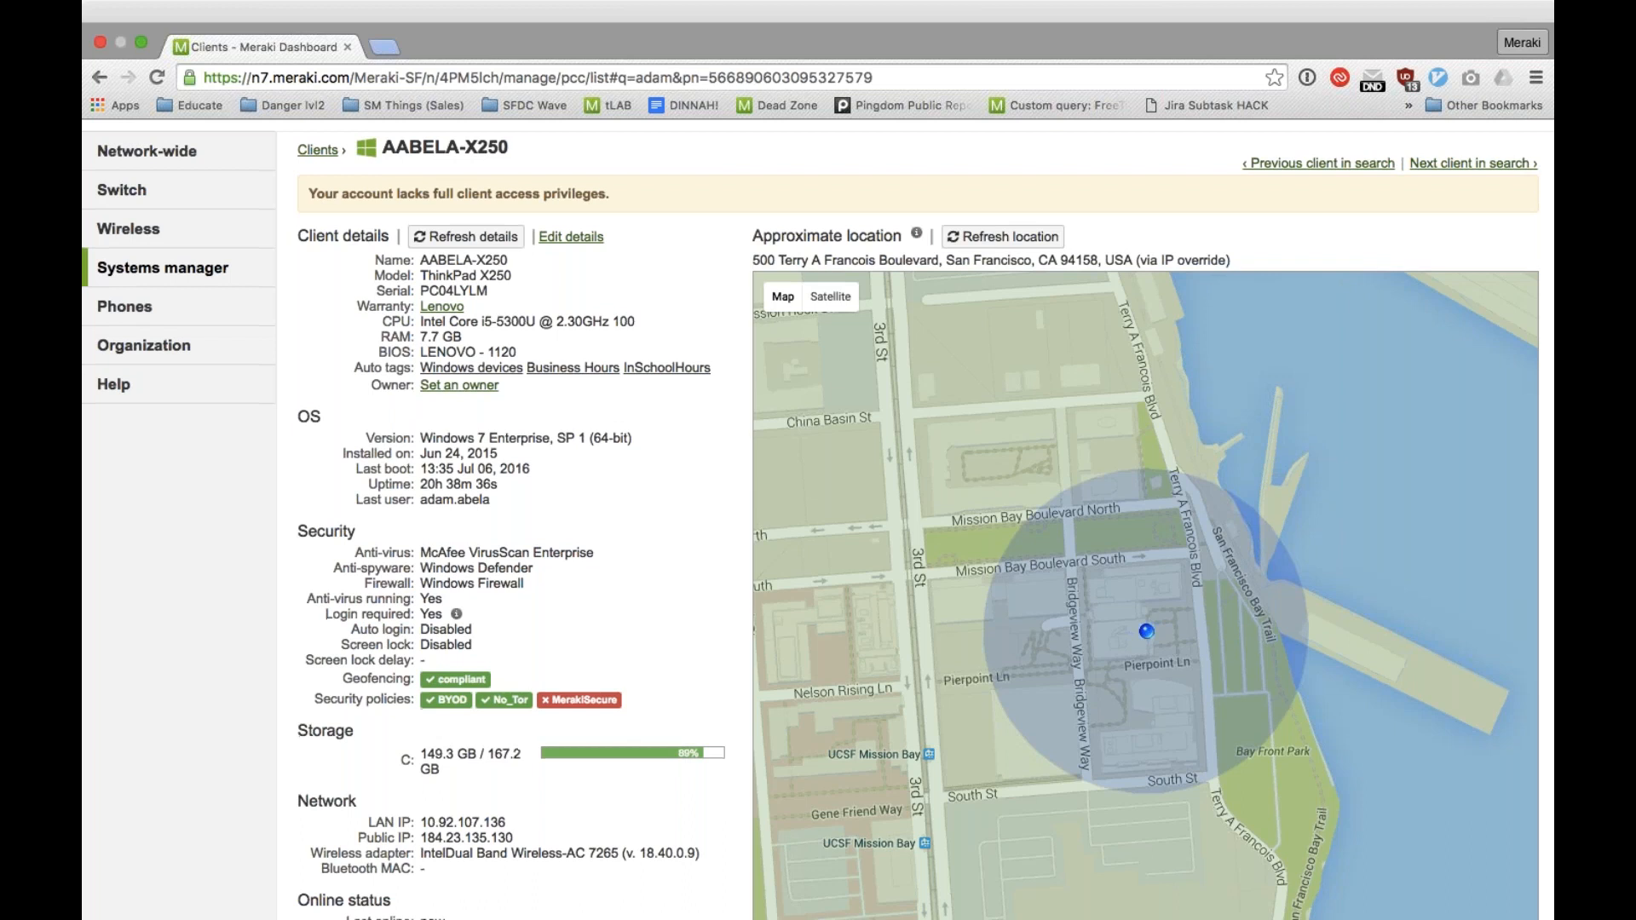
{"action": "scroll", "coordinate": [456, 304], "scroll_direction": "down", "scroll_amount": 2}
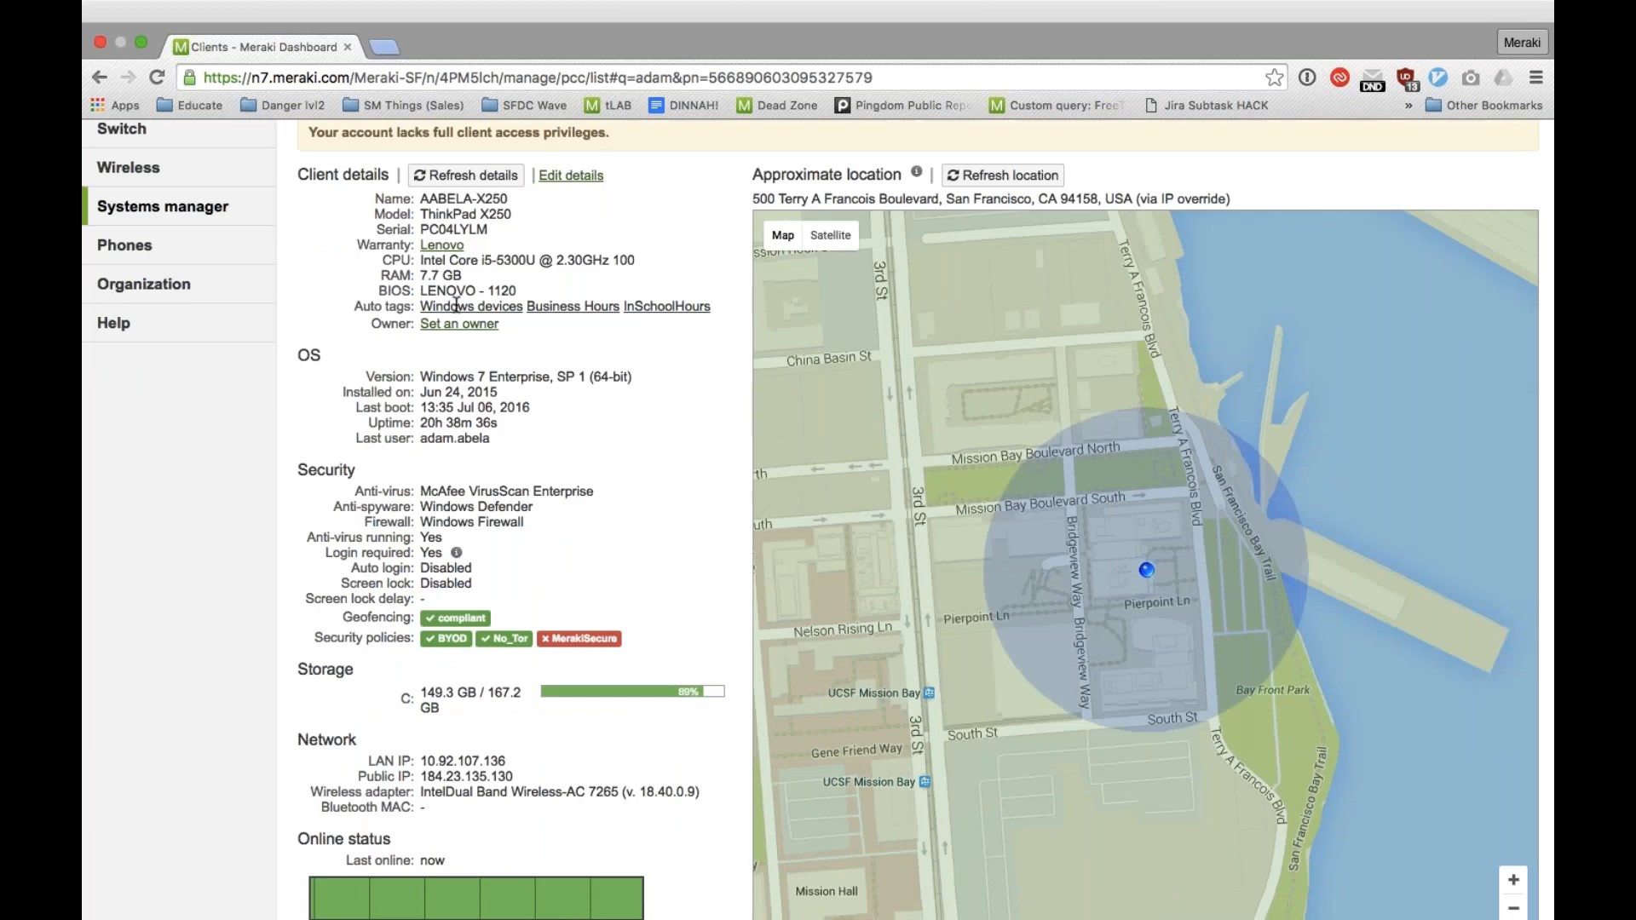
{"action": "scroll", "coordinate": [456, 304], "scroll_direction": "down", "scroll_amount": 1}
{"action": "scroll", "coordinate": [464, 294], "scroll_direction": "down", "scroll_amount": 3}
{"action": "scroll", "coordinate": [465, 295], "scroll_direction": "down", "scroll_amount": 1}
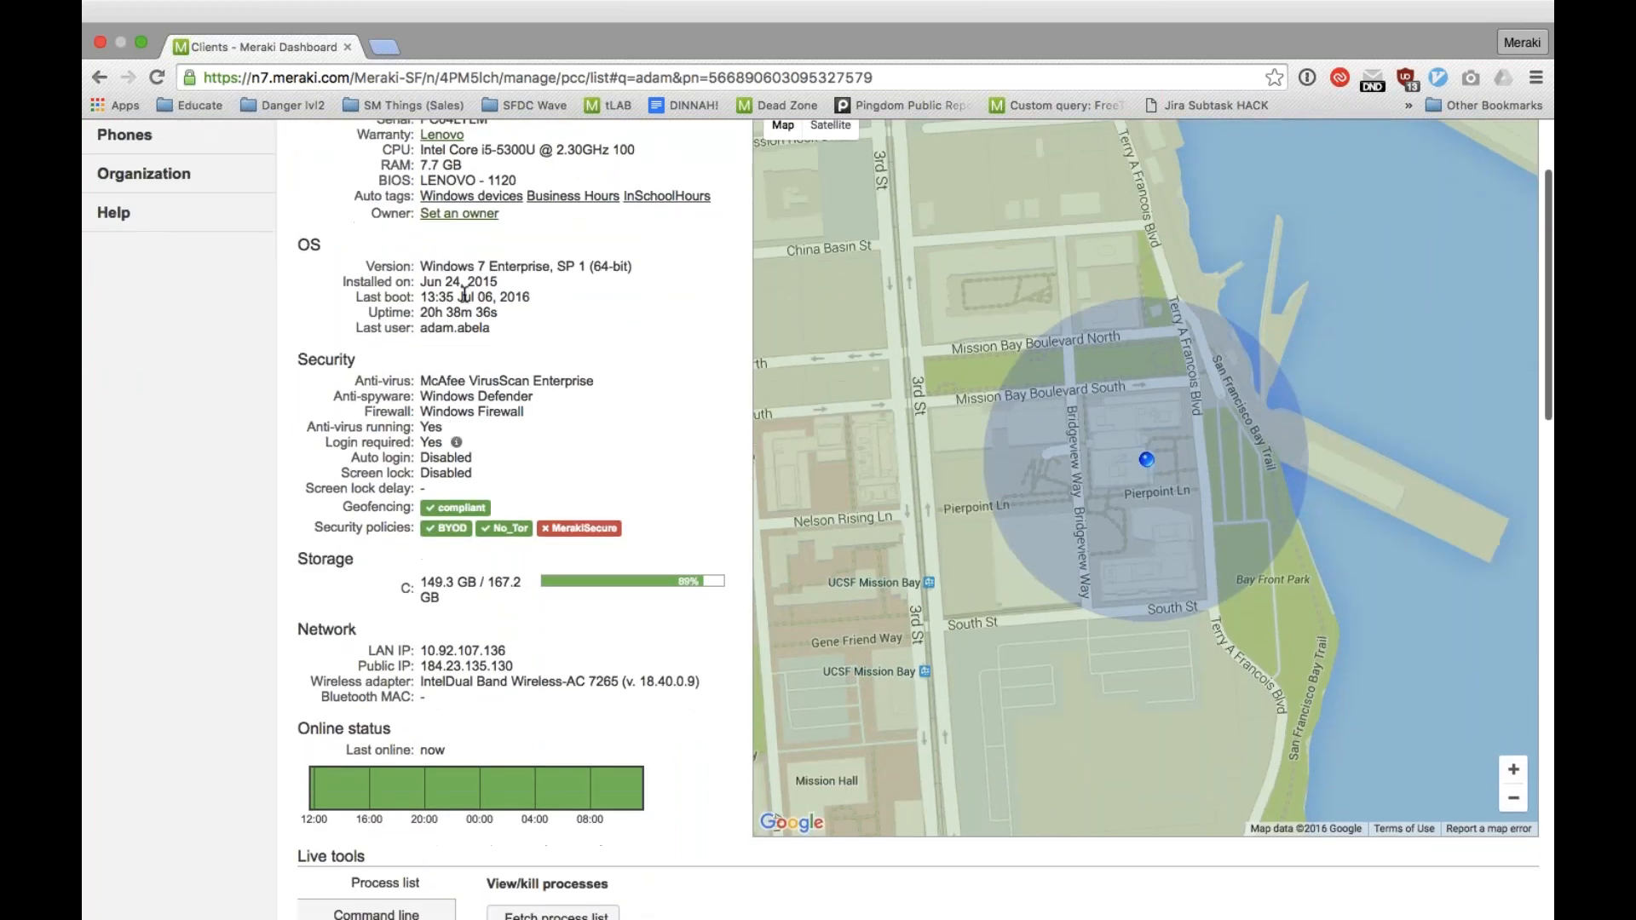
Step: View the client's live tools: Command line, Network stats, Remote desktop, Power control and Send notification
{"action": "scroll", "coordinate": [464, 295], "scroll_direction": "down", "scroll_amount": 15}
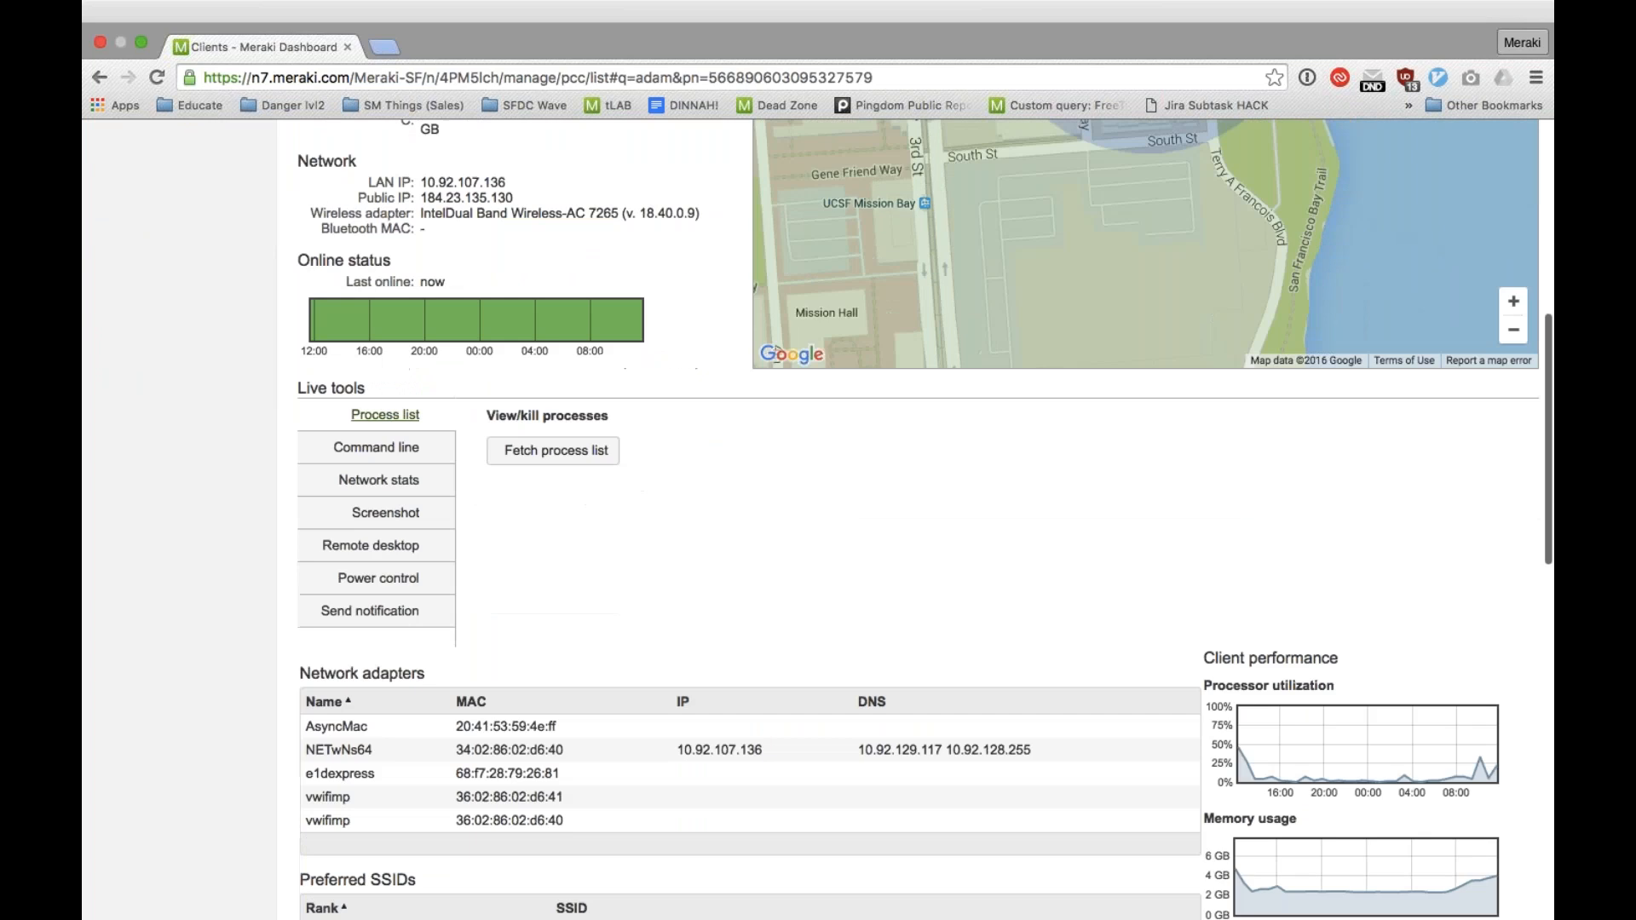
{"action": "left_click", "coordinate": [406, 447]}
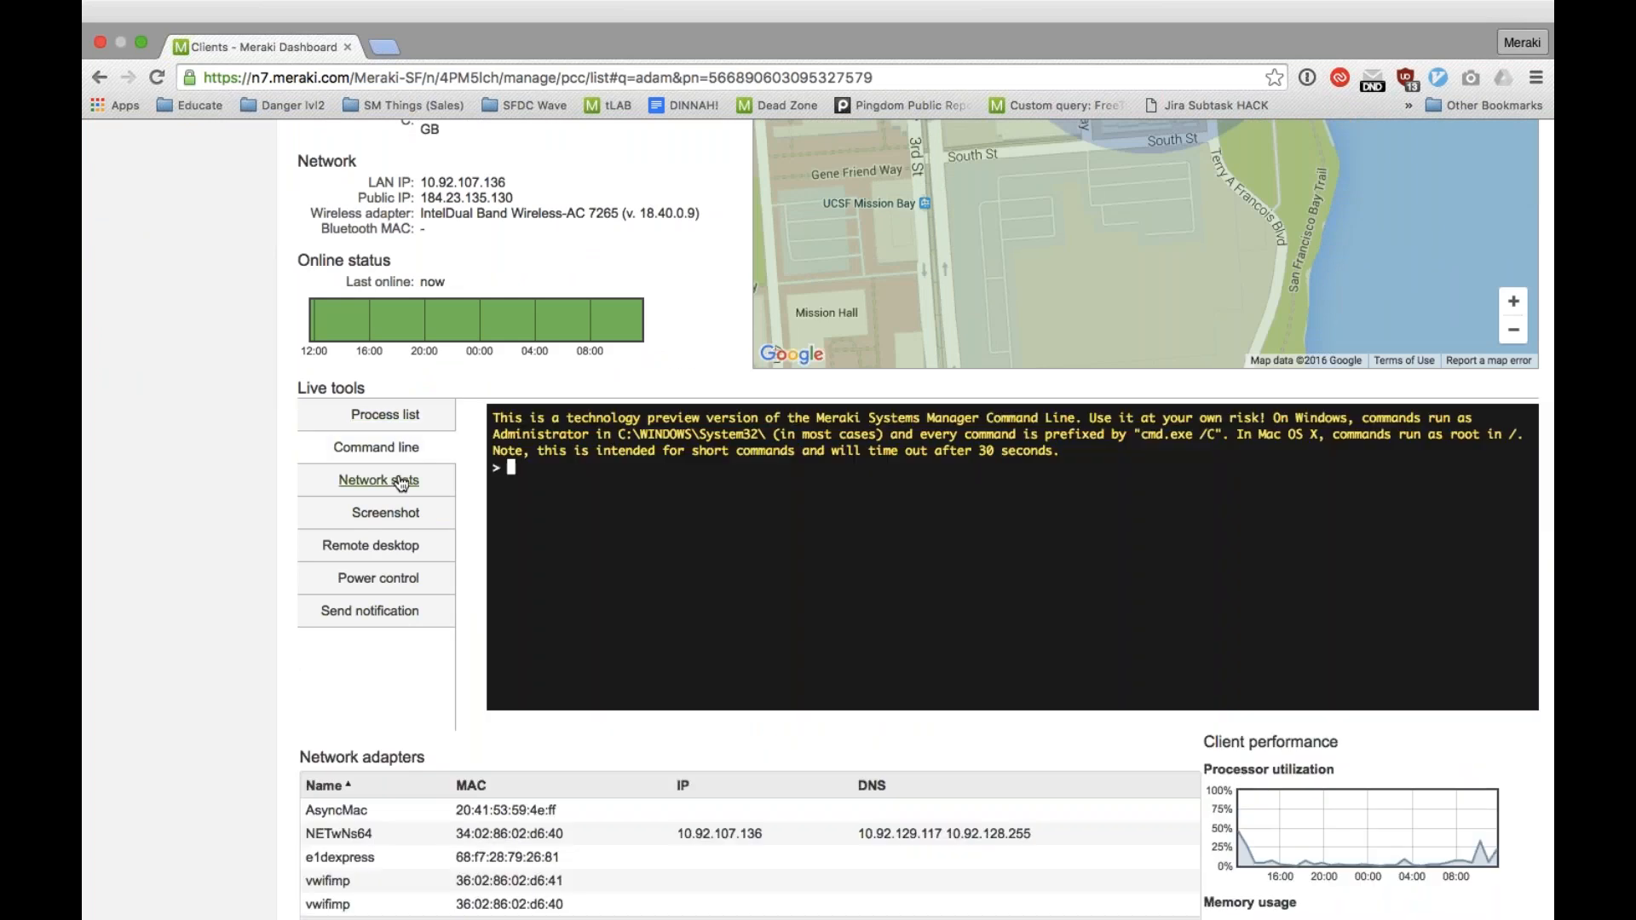
{"action": "left_click", "coordinate": [400, 483]}
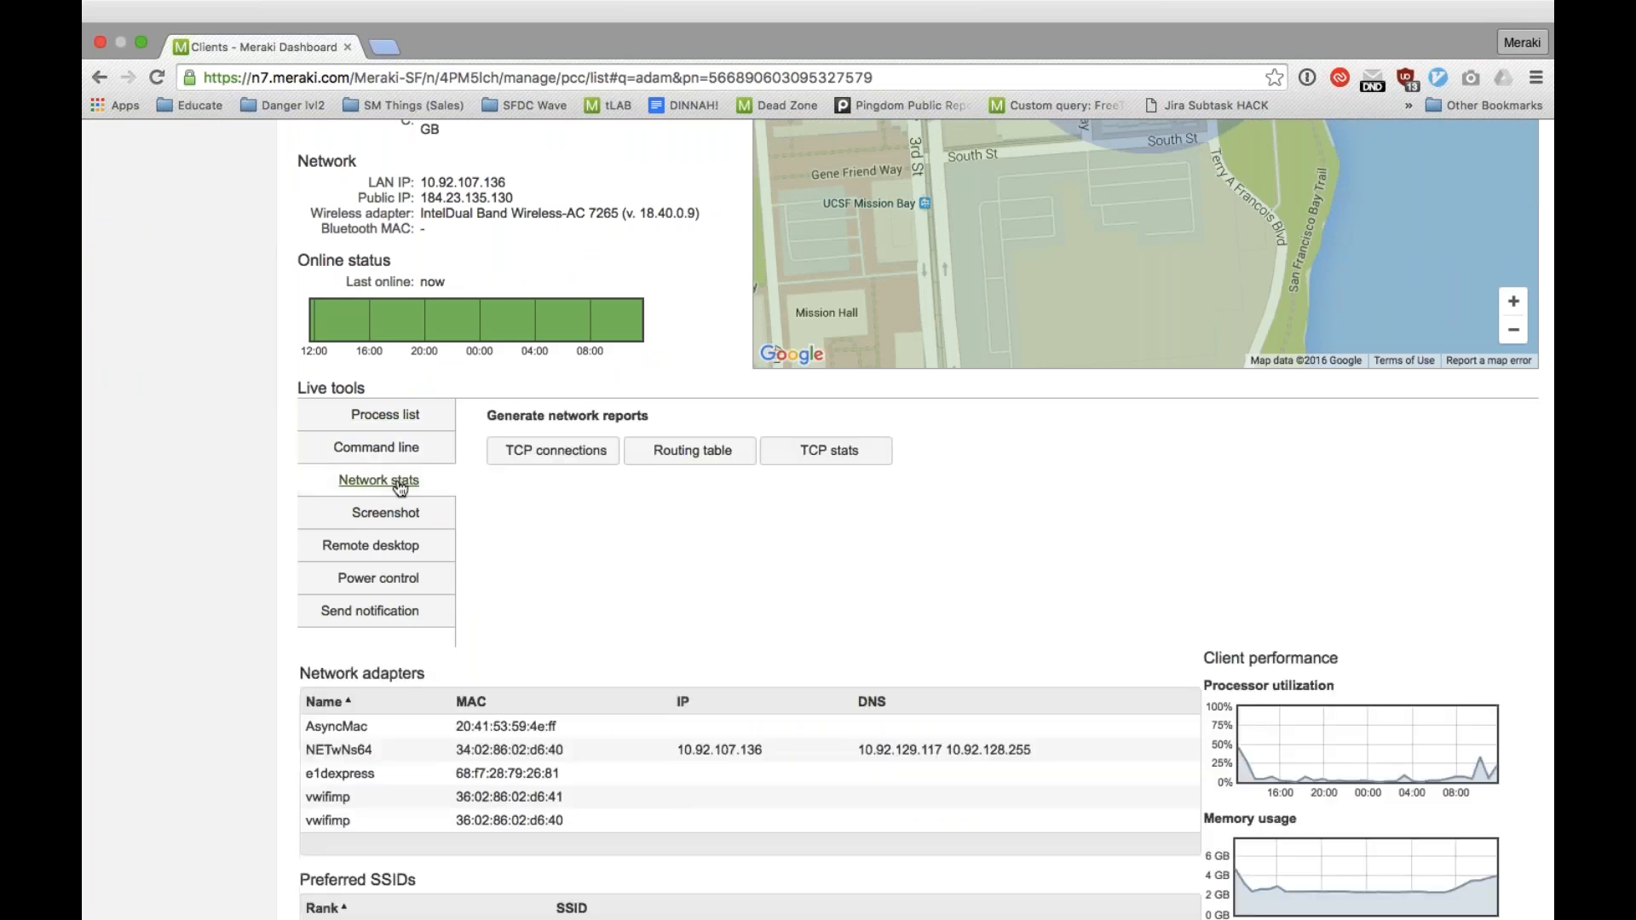
{"action": "left_click", "coordinate": [391, 547]}
{"action": "left_click", "coordinate": [391, 586]}
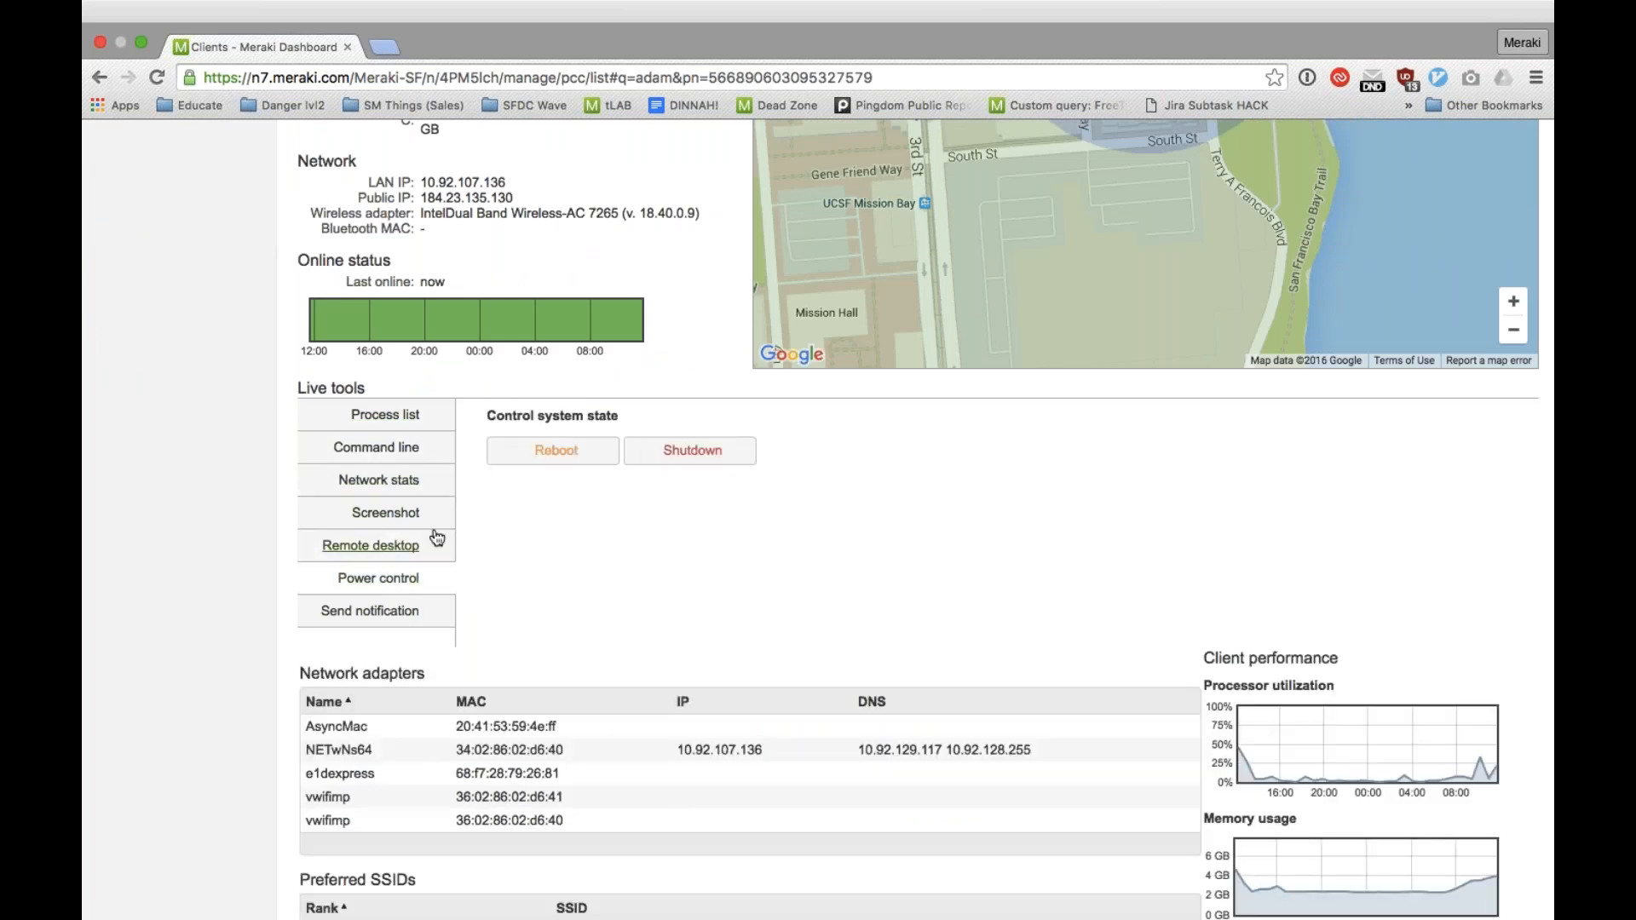
{"action": "left_click", "coordinate": [394, 612]}
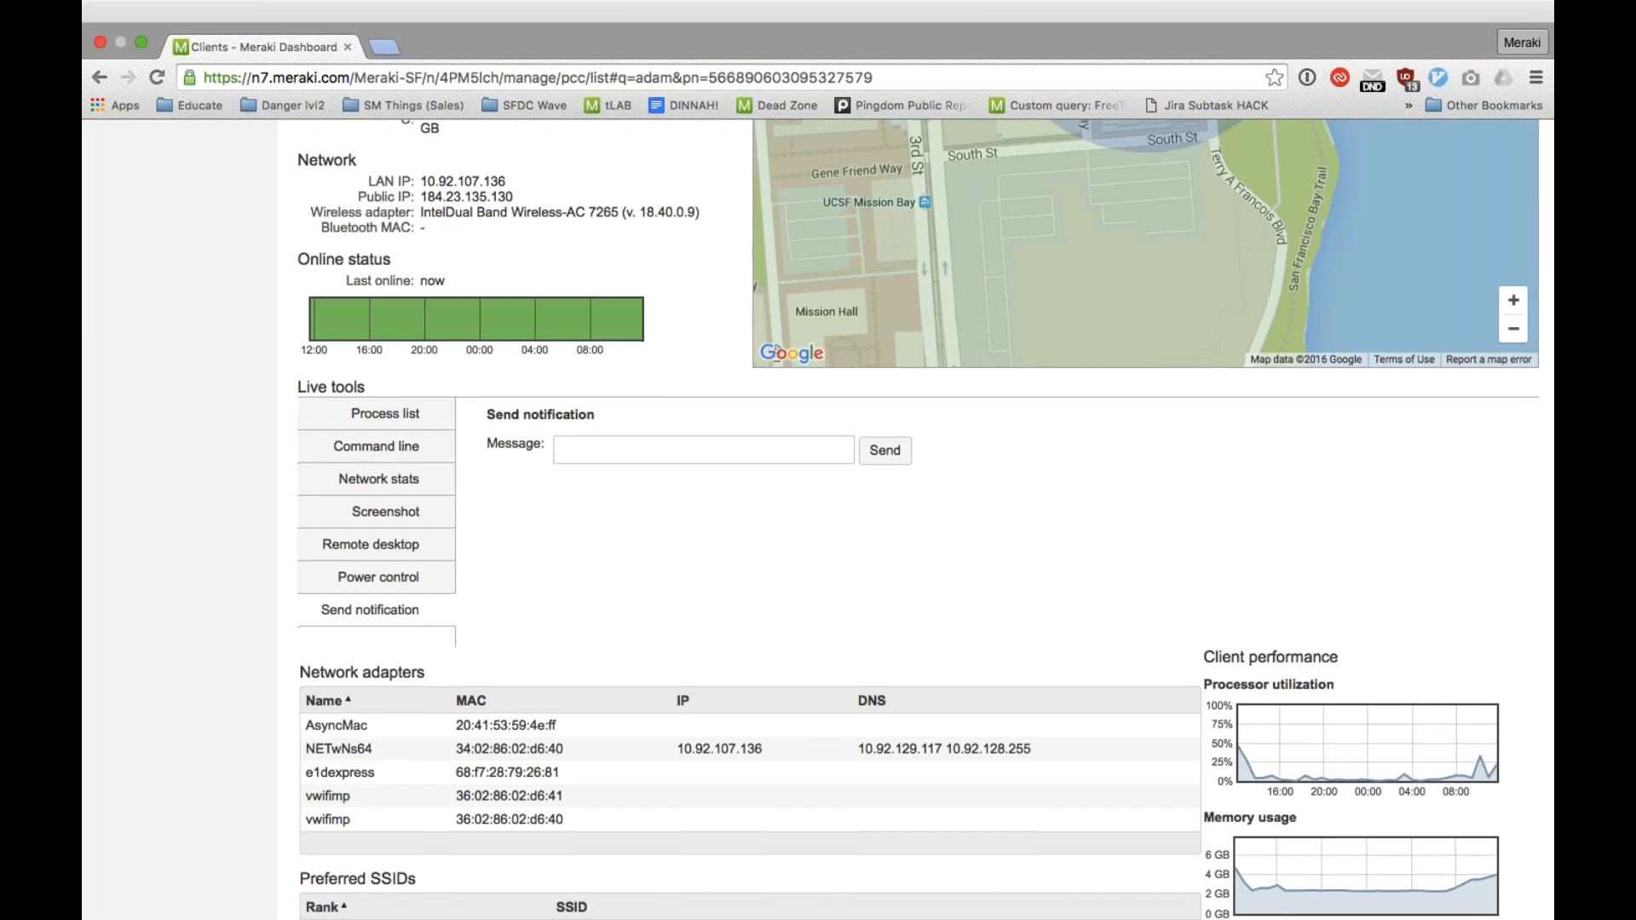
Step: Review the client's network adapters, connection log and installed apps, and return to the client details
{"action": "scroll", "coordinate": [926, 519], "scroll_direction": "down", "scroll_amount": 2}
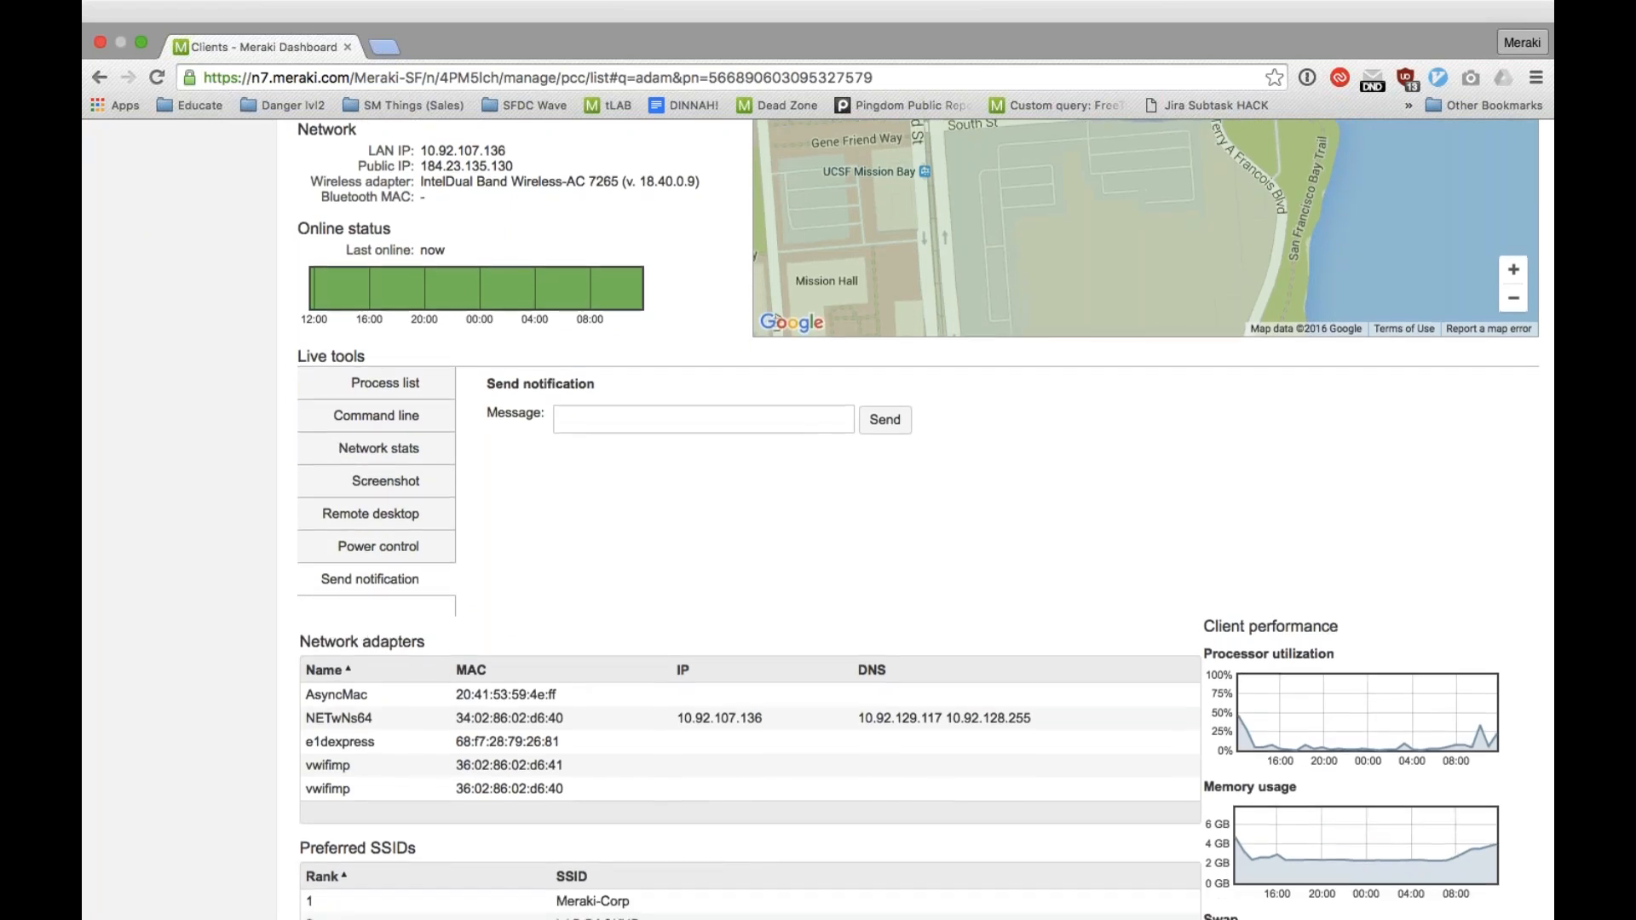
{"action": "scroll", "coordinate": [750, 511], "scroll_direction": "down", "scroll_amount": 20}
{"action": "scroll", "coordinate": [750, 511], "scroll_direction": "up", "scroll_amount": 5}
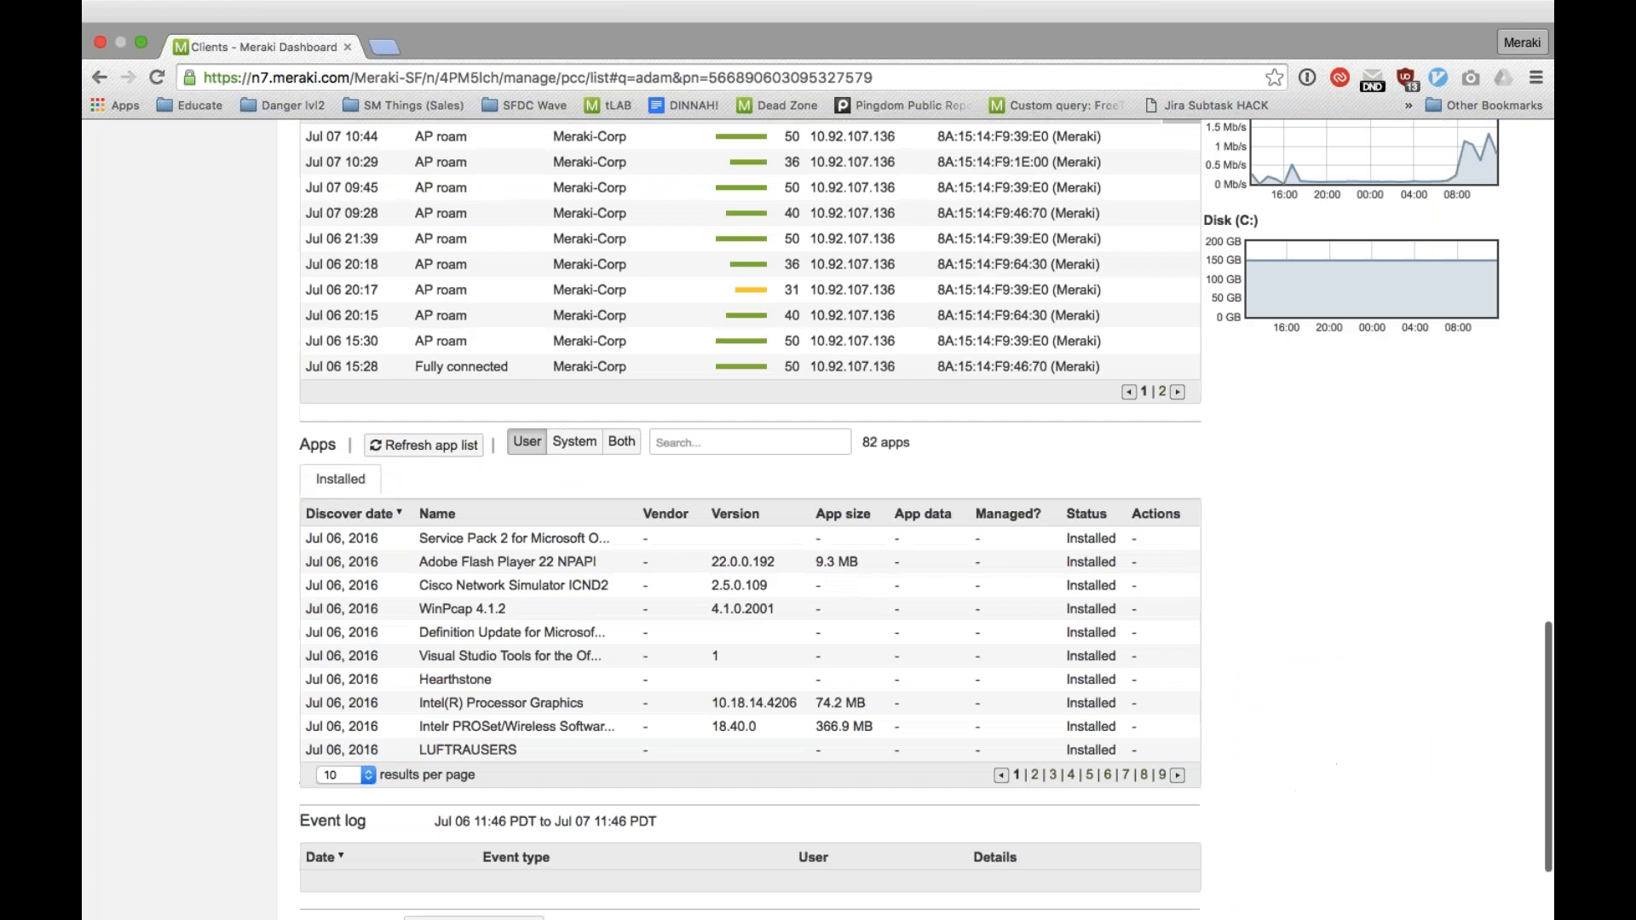
{"action": "left_click", "coordinate": [784, 546]}
{"action": "scroll", "coordinate": [784, 545], "scroll_direction": "down", "scroll_amount": 1}
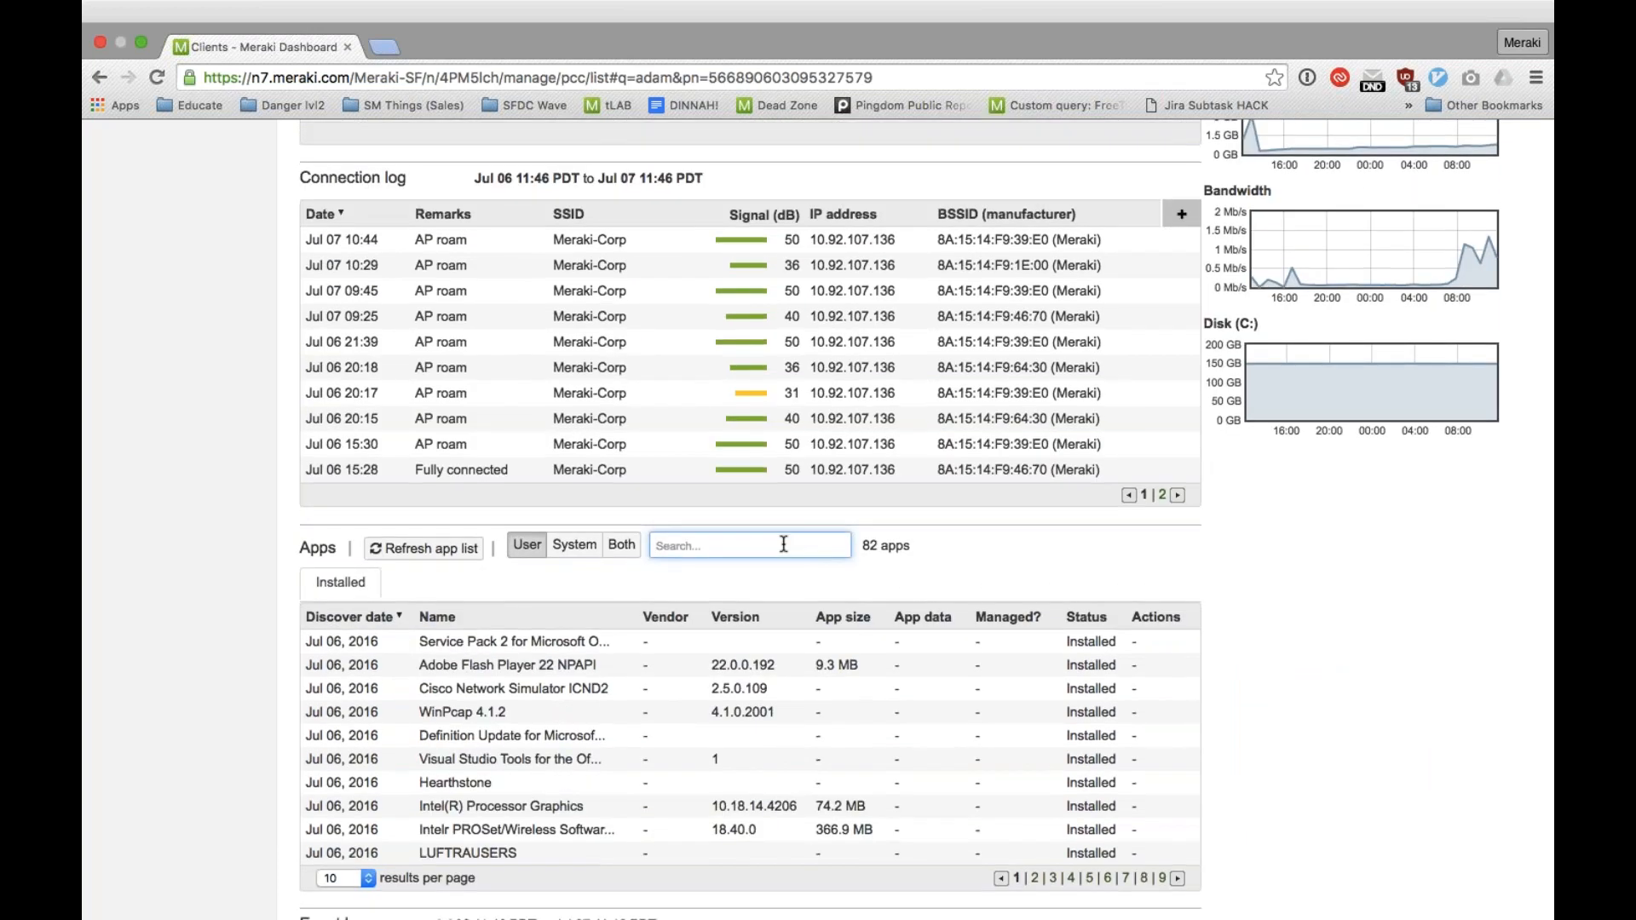
{"action": "scroll", "coordinate": [784, 543], "scroll_direction": "down", "scroll_amount": 3}
{"action": "scroll", "coordinate": [784, 543], "scroll_direction": "up", "scroll_amount": 5}
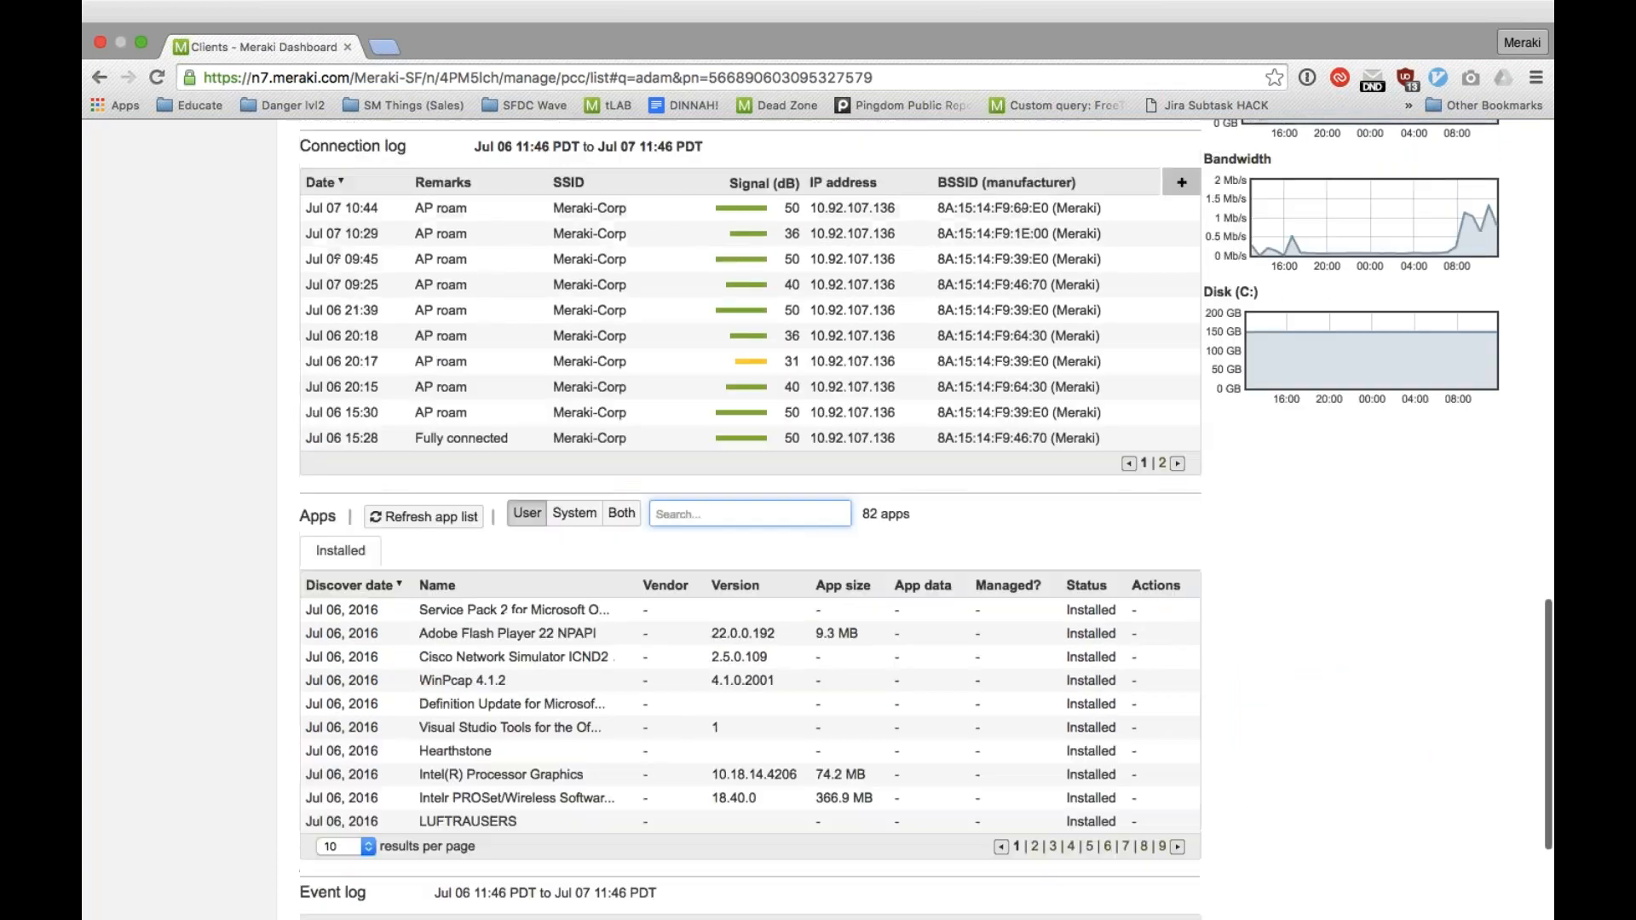
{"action": "scroll", "coordinate": [784, 543], "scroll_direction": "up", "scroll_amount": 10}
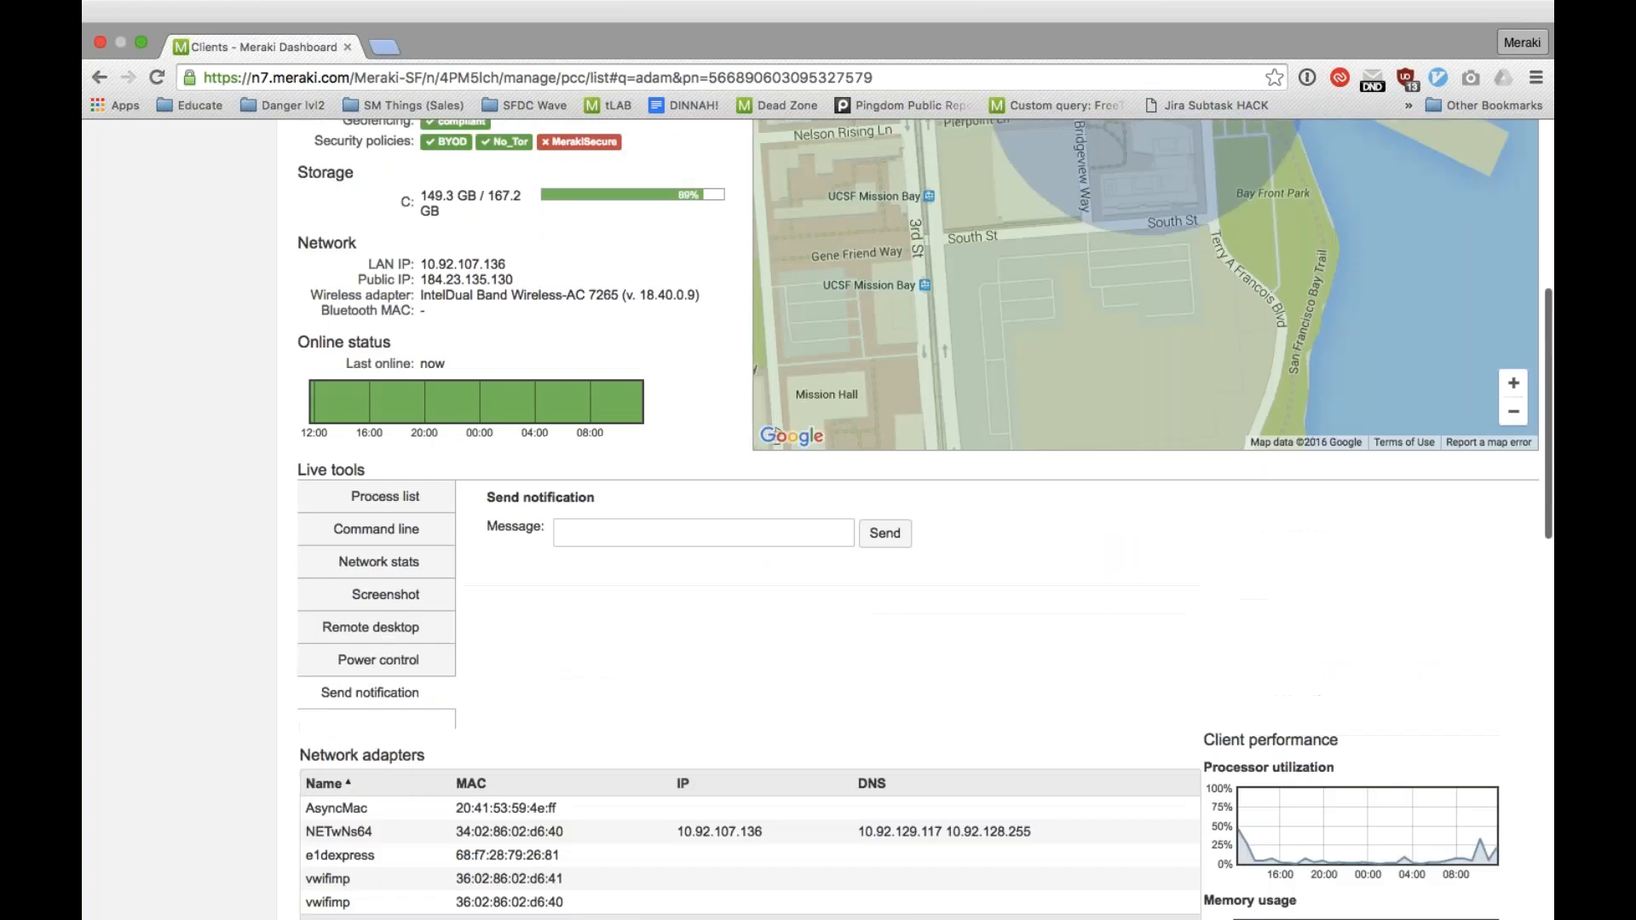
{"action": "scroll", "coordinate": [628, 545], "scroll_direction": "up", "scroll_amount": 7}
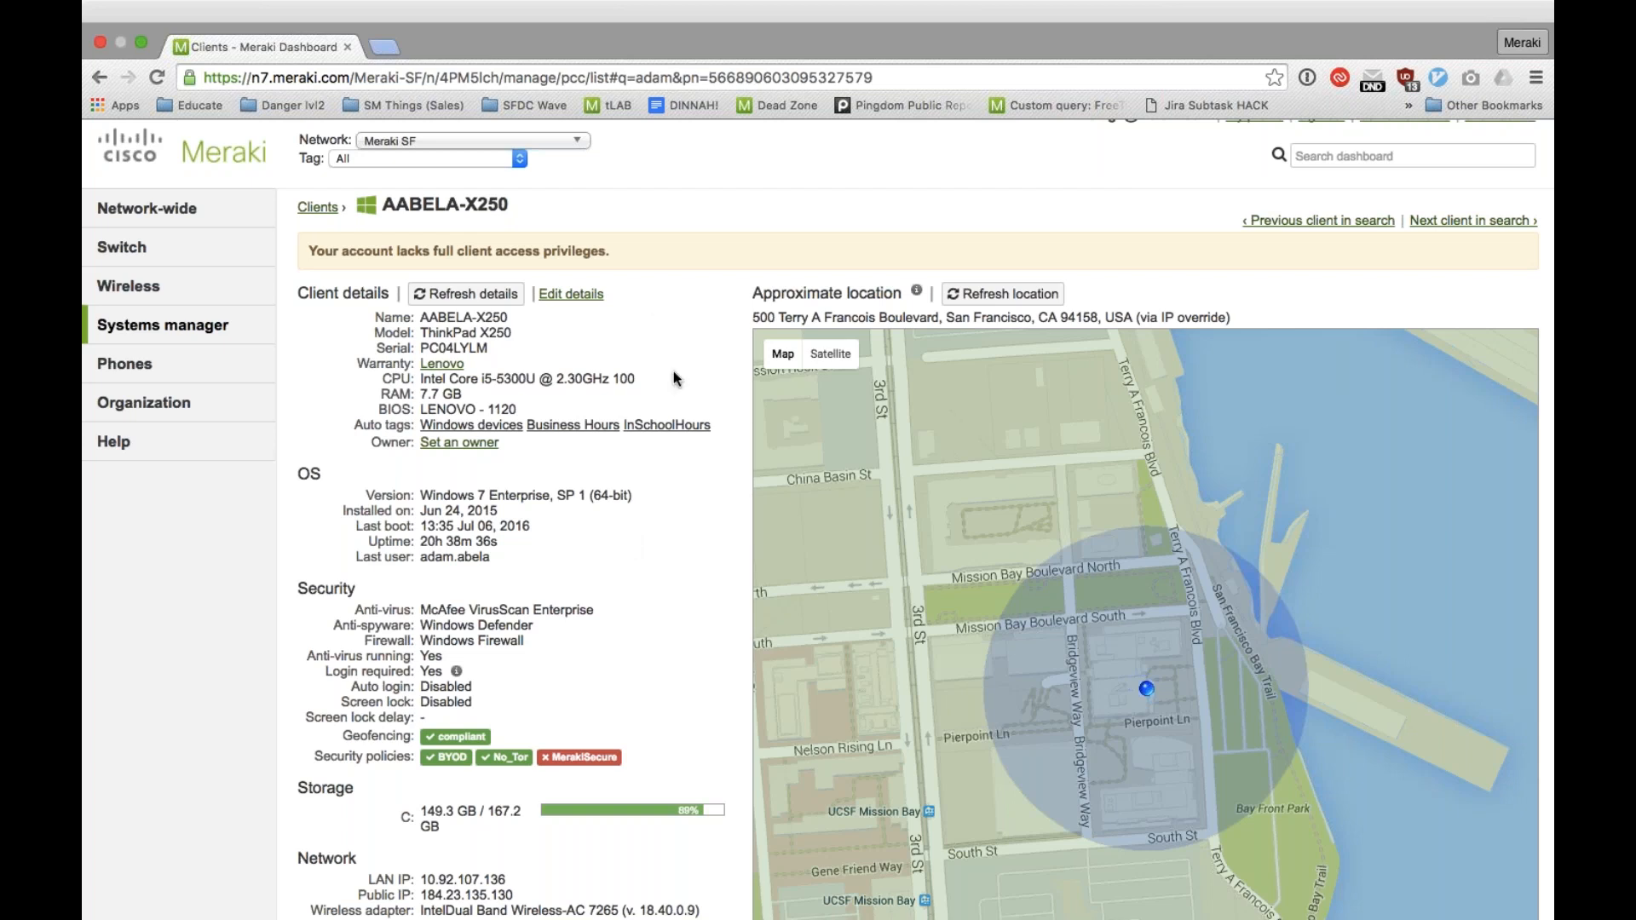
Step: Switch to GoToWebinar, and return to the client page in the Meraki dashboard
{"action": "key", "text": "ctrl+Up"}
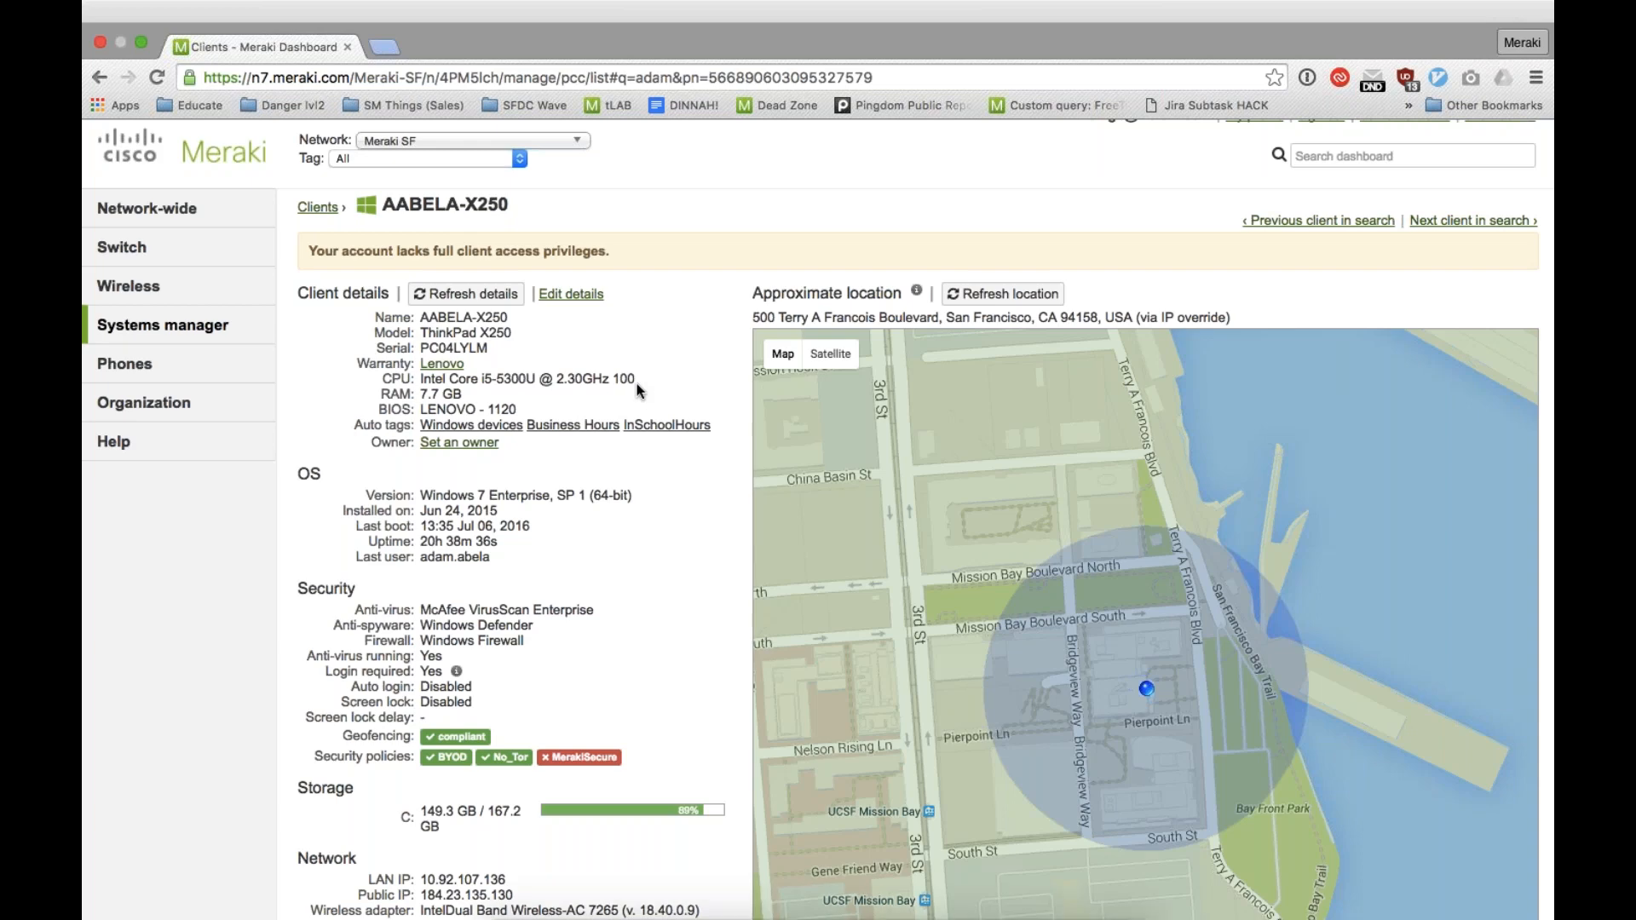
{"action": "left_click", "coordinate": [1062, 89]}
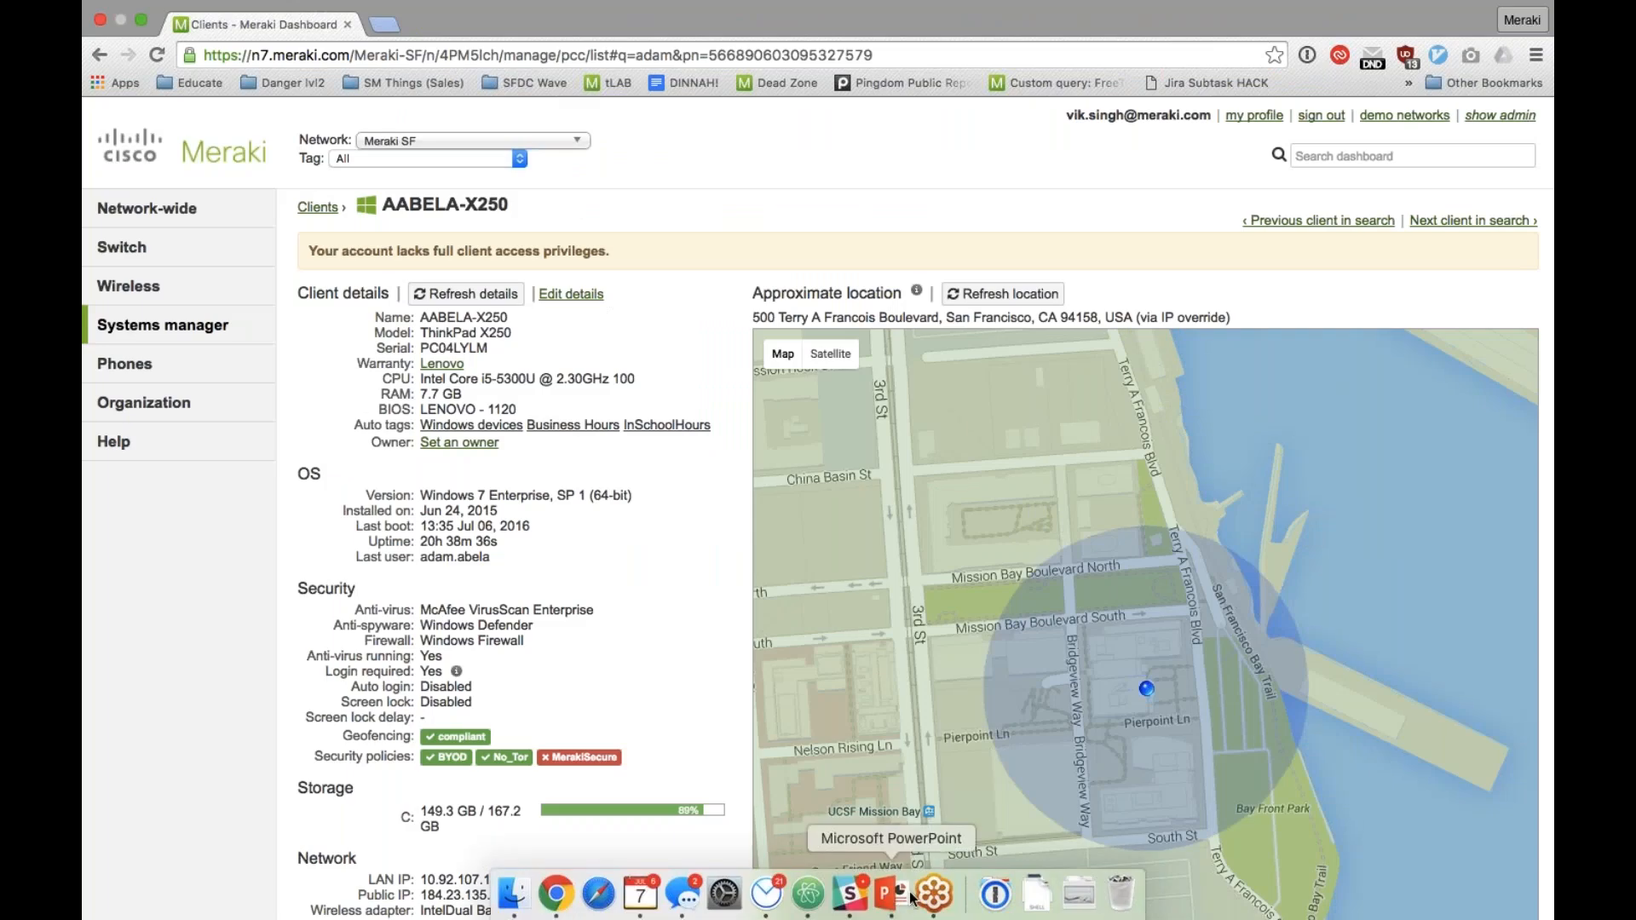
{"action": "left_click", "coordinate": [934, 893]}
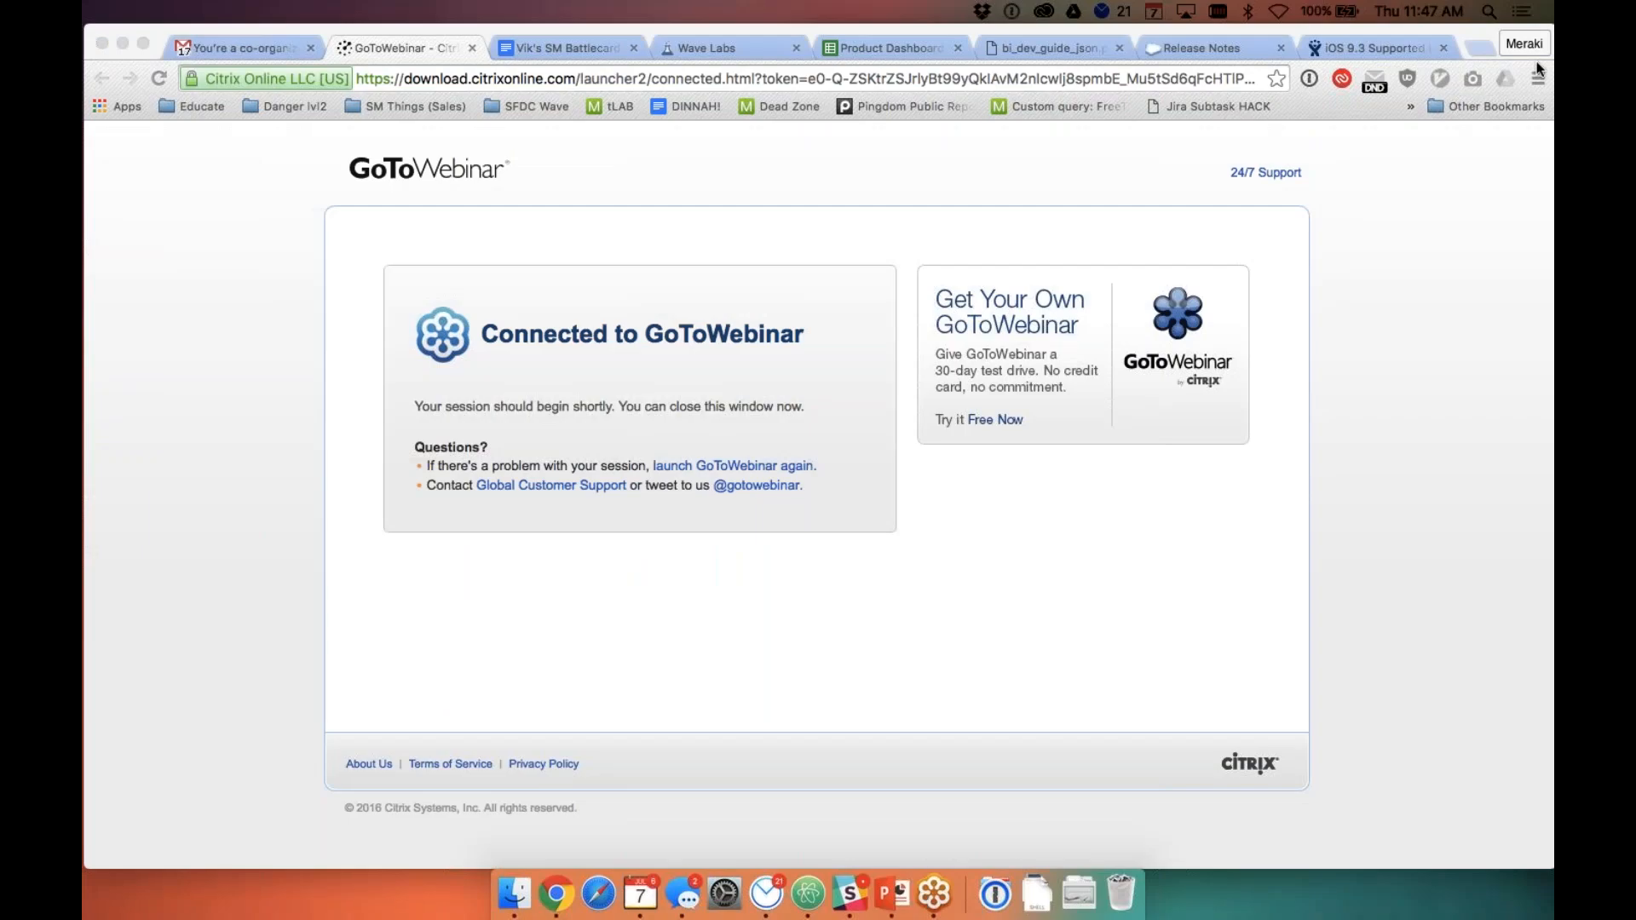
{"action": "key", "text": "ctrl+Right"}
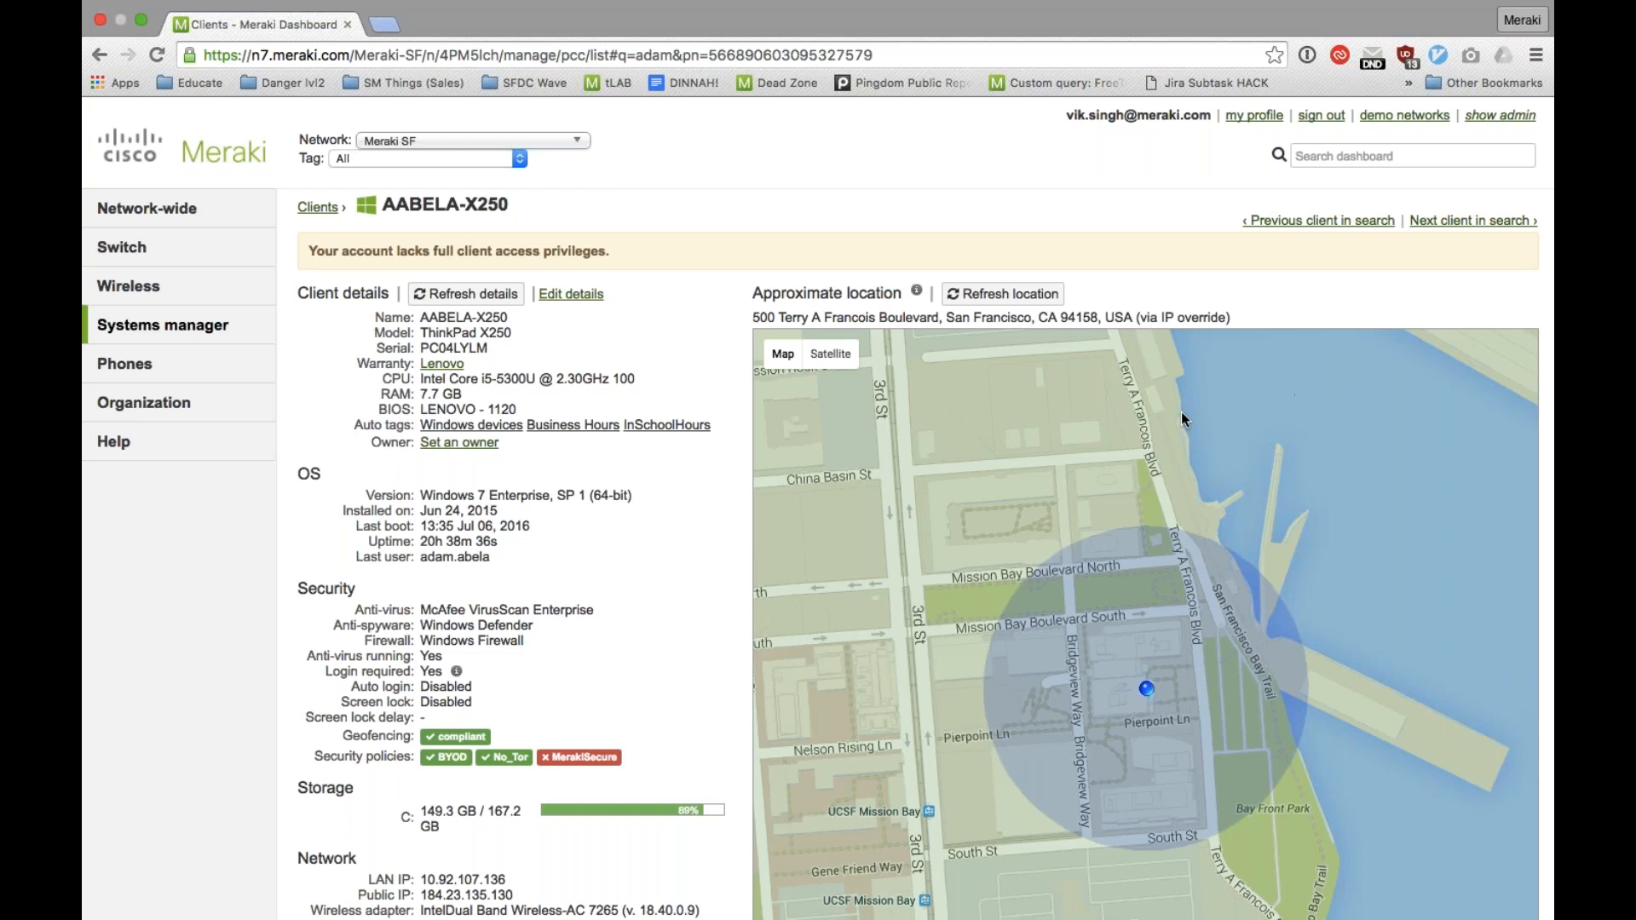
Step: Open the wireless access control settings and show them for the Meraki-Corp SSID
{"action": "mouse_move", "coordinate": [239, 324]}
{"action": "mouse_move", "coordinate": [226, 289]}
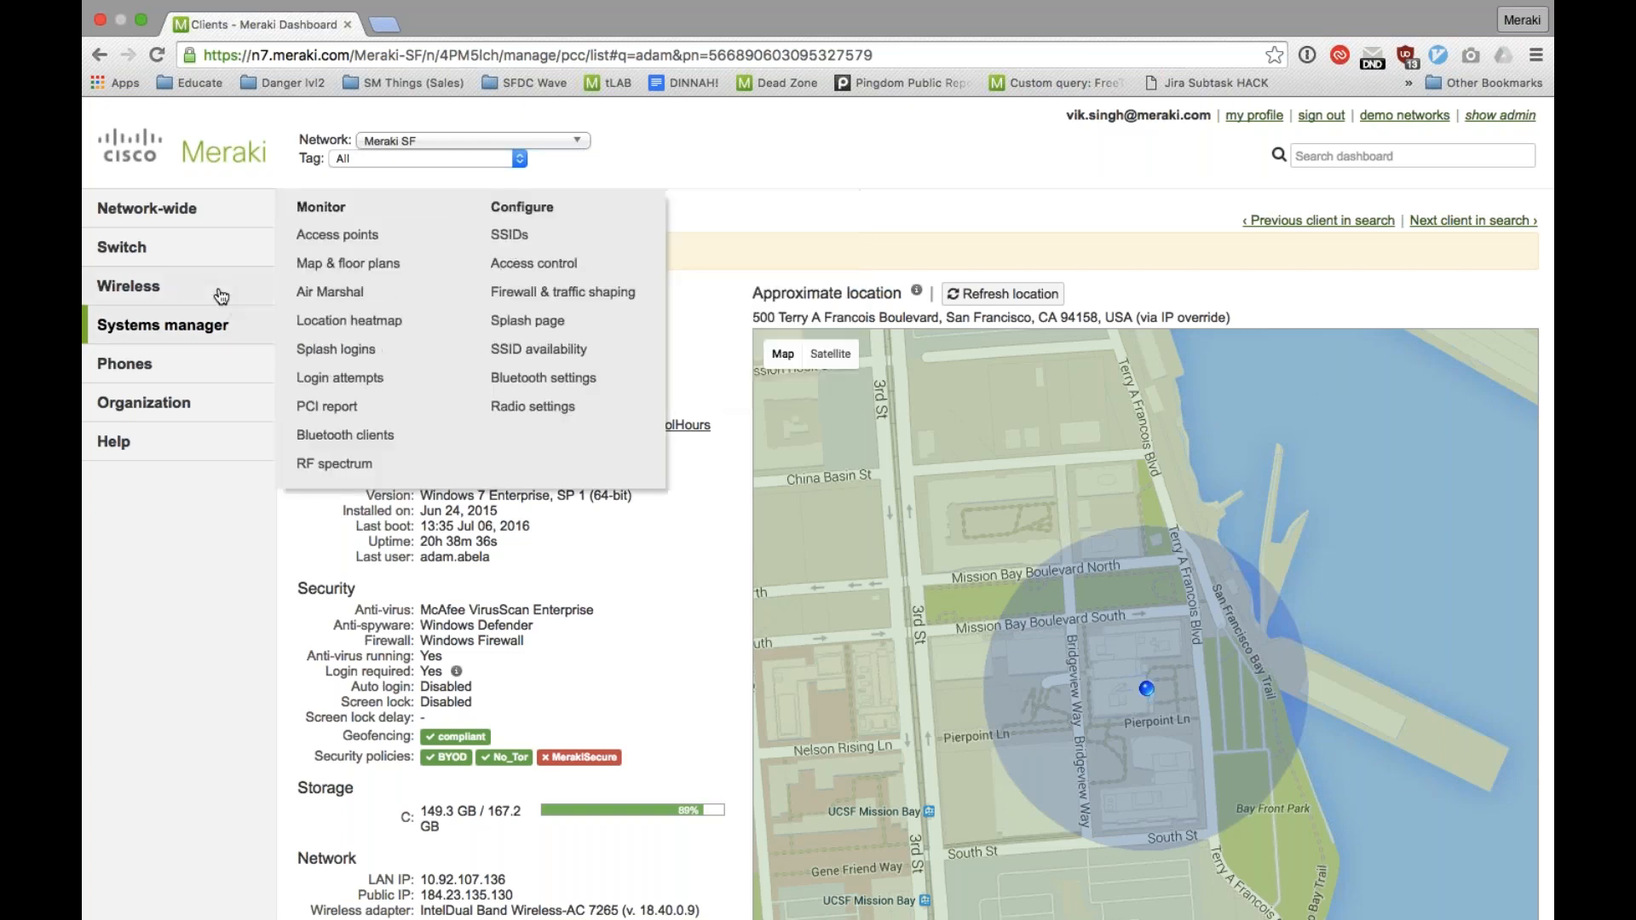
{"action": "left_click", "coordinate": [510, 270]}
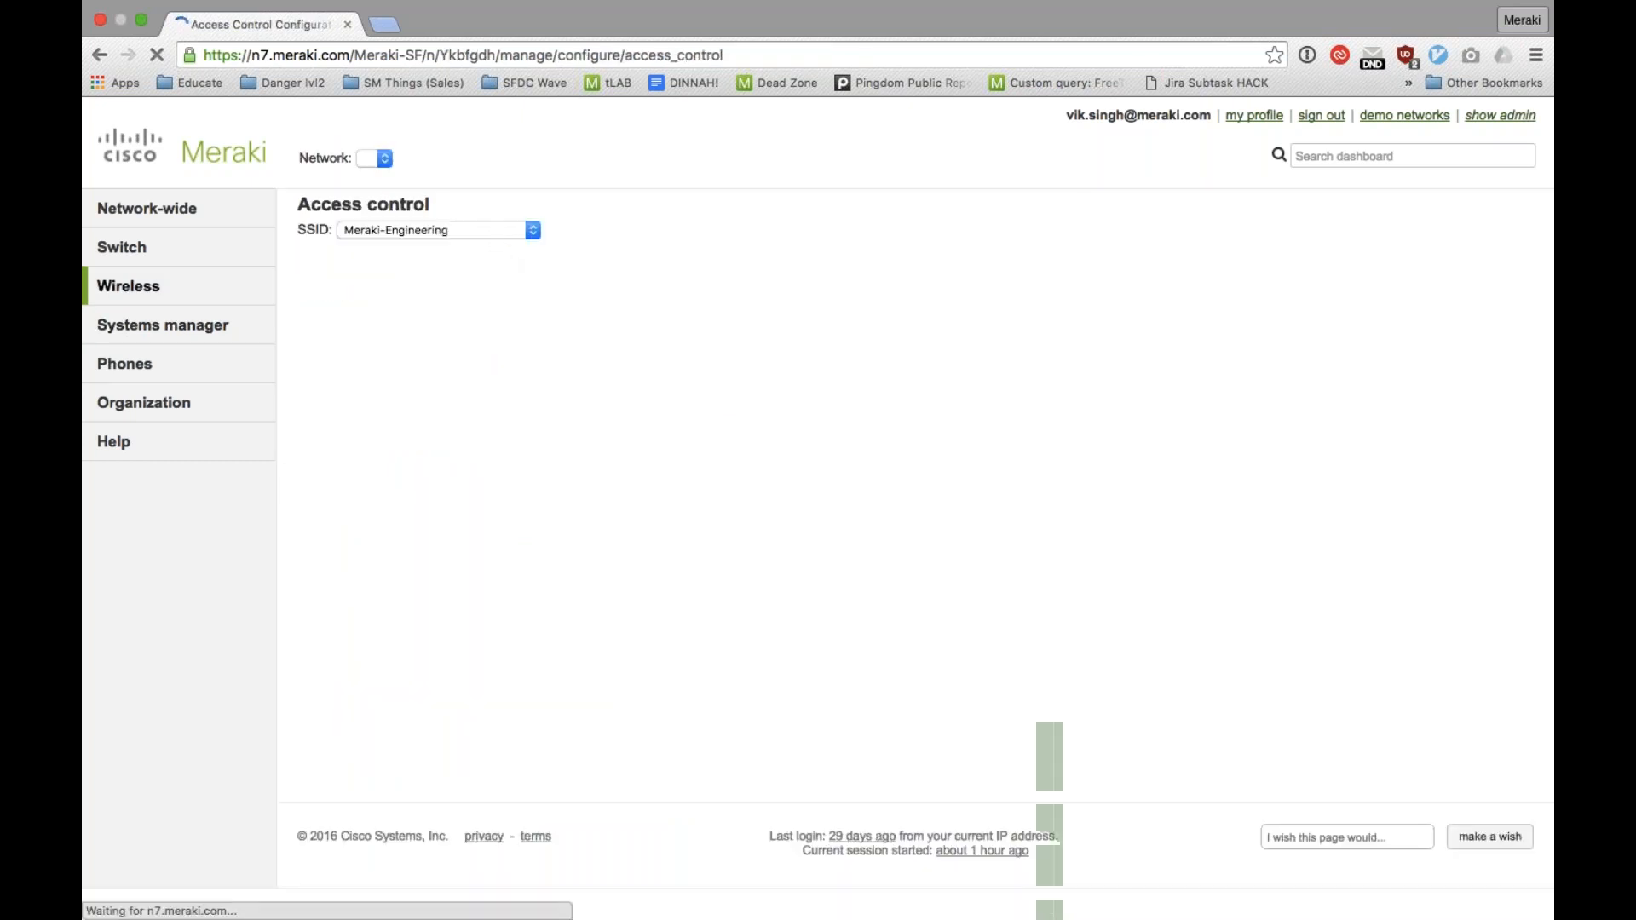
{"action": "left_click", "coordinate": [496, 230]}
{"action": "left_click", "coordinate": [490, 213]}
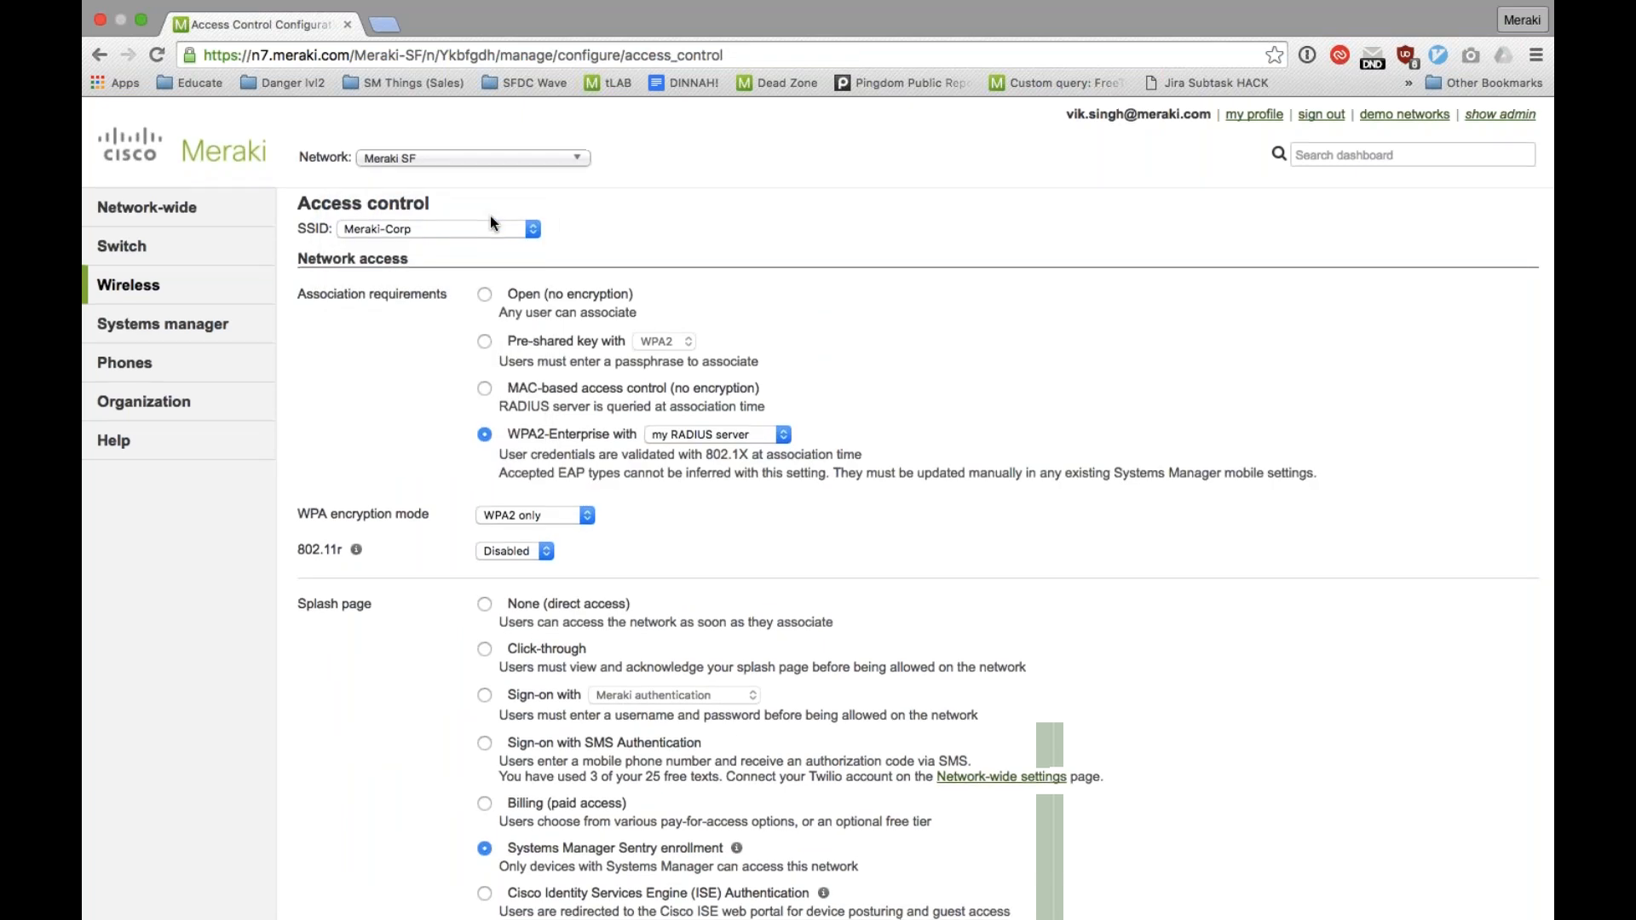
Step: Examine the splash page options for Meraki-Corp, highlighting the description of Systems Manager Sentry enrollment
{"action": "scroll", "coordinate": [491, 223], "scroll_direction": "down", "scroll_amount": 3}
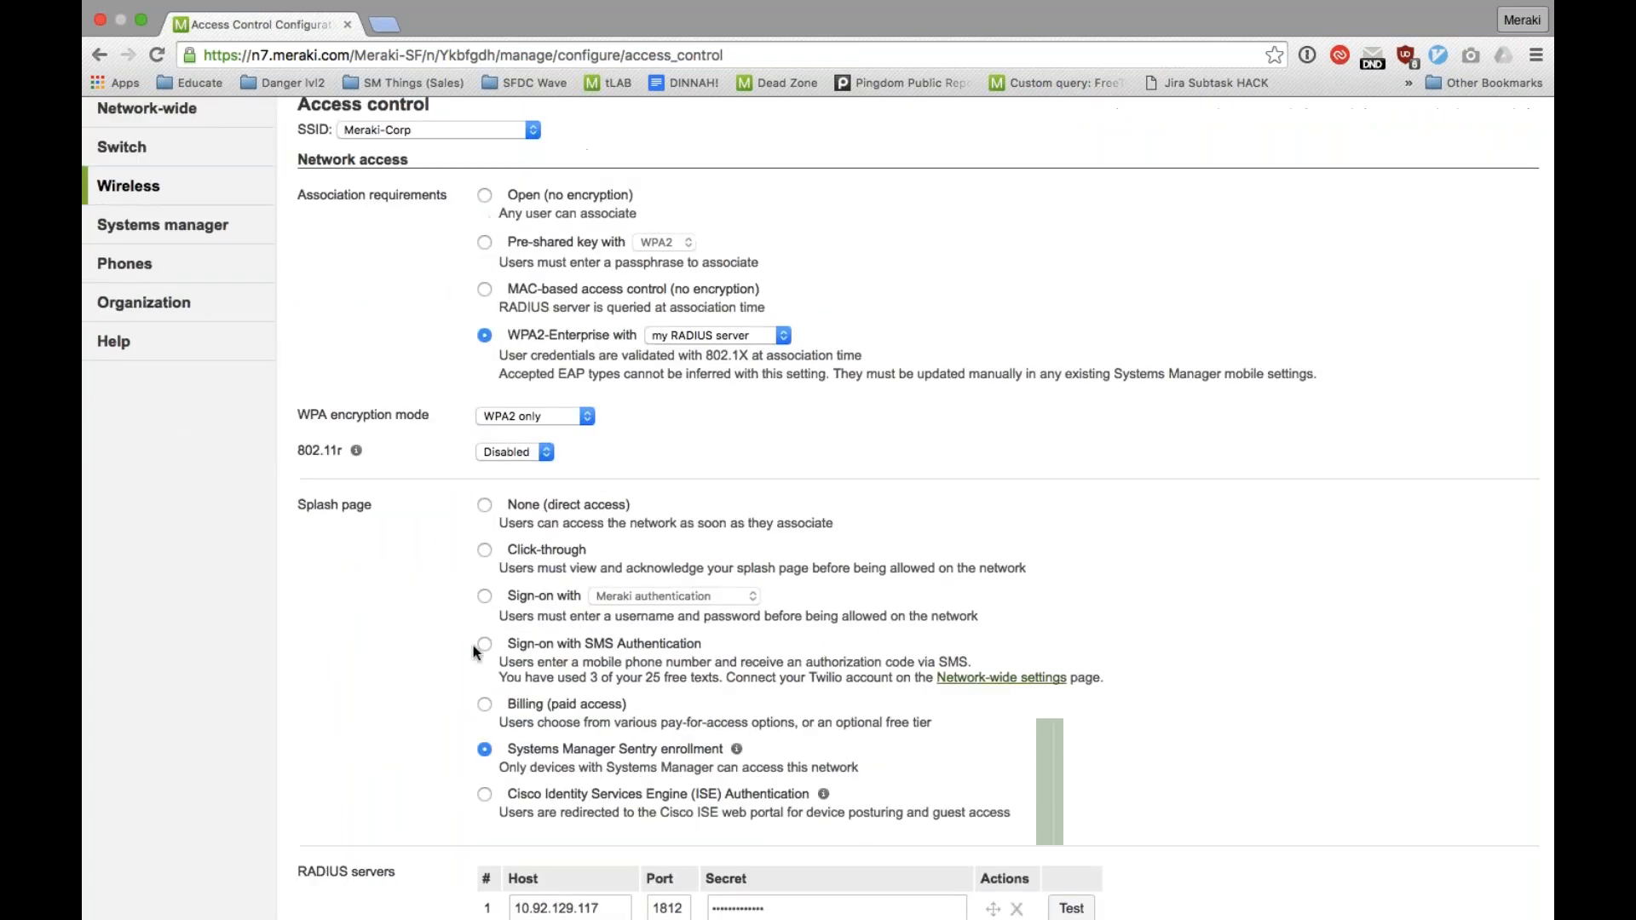
{"action": "left_click_drag", "start_coordinate": [500, 769], "coordinate": [831, 771]}
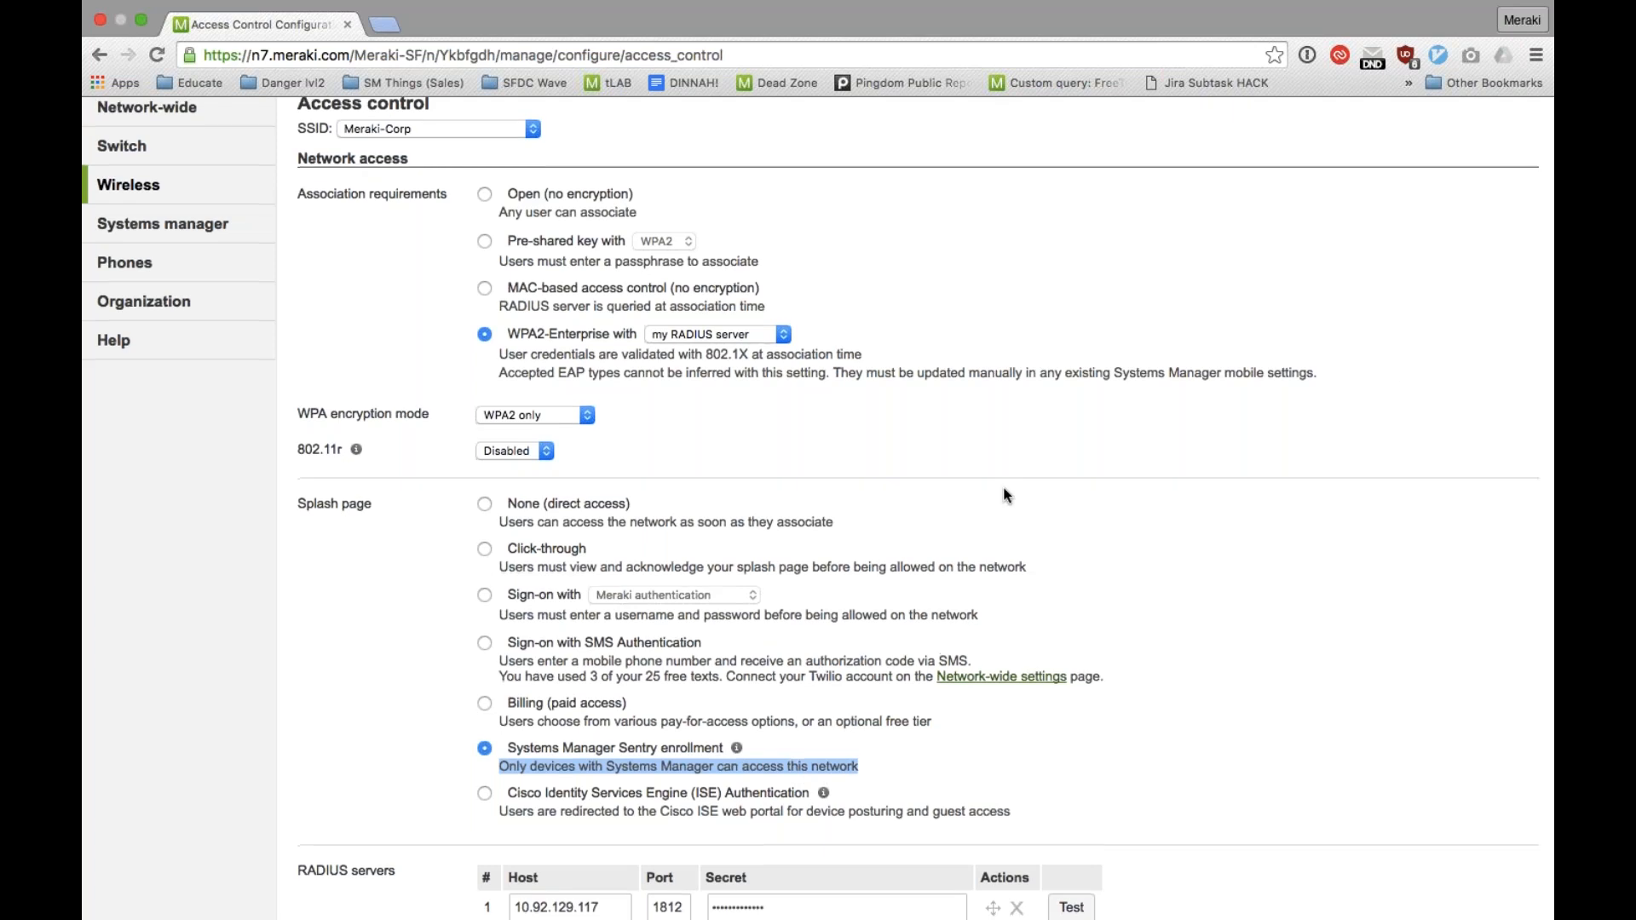
{"action": "scroll", "coordinate": [1007, 494], "scroll_direction": "down", "scroll_amount": 2}
{"action": "scroll", "coordinate": [1102, 375], "scroll_direction": "up", "scroll_amount": 3}
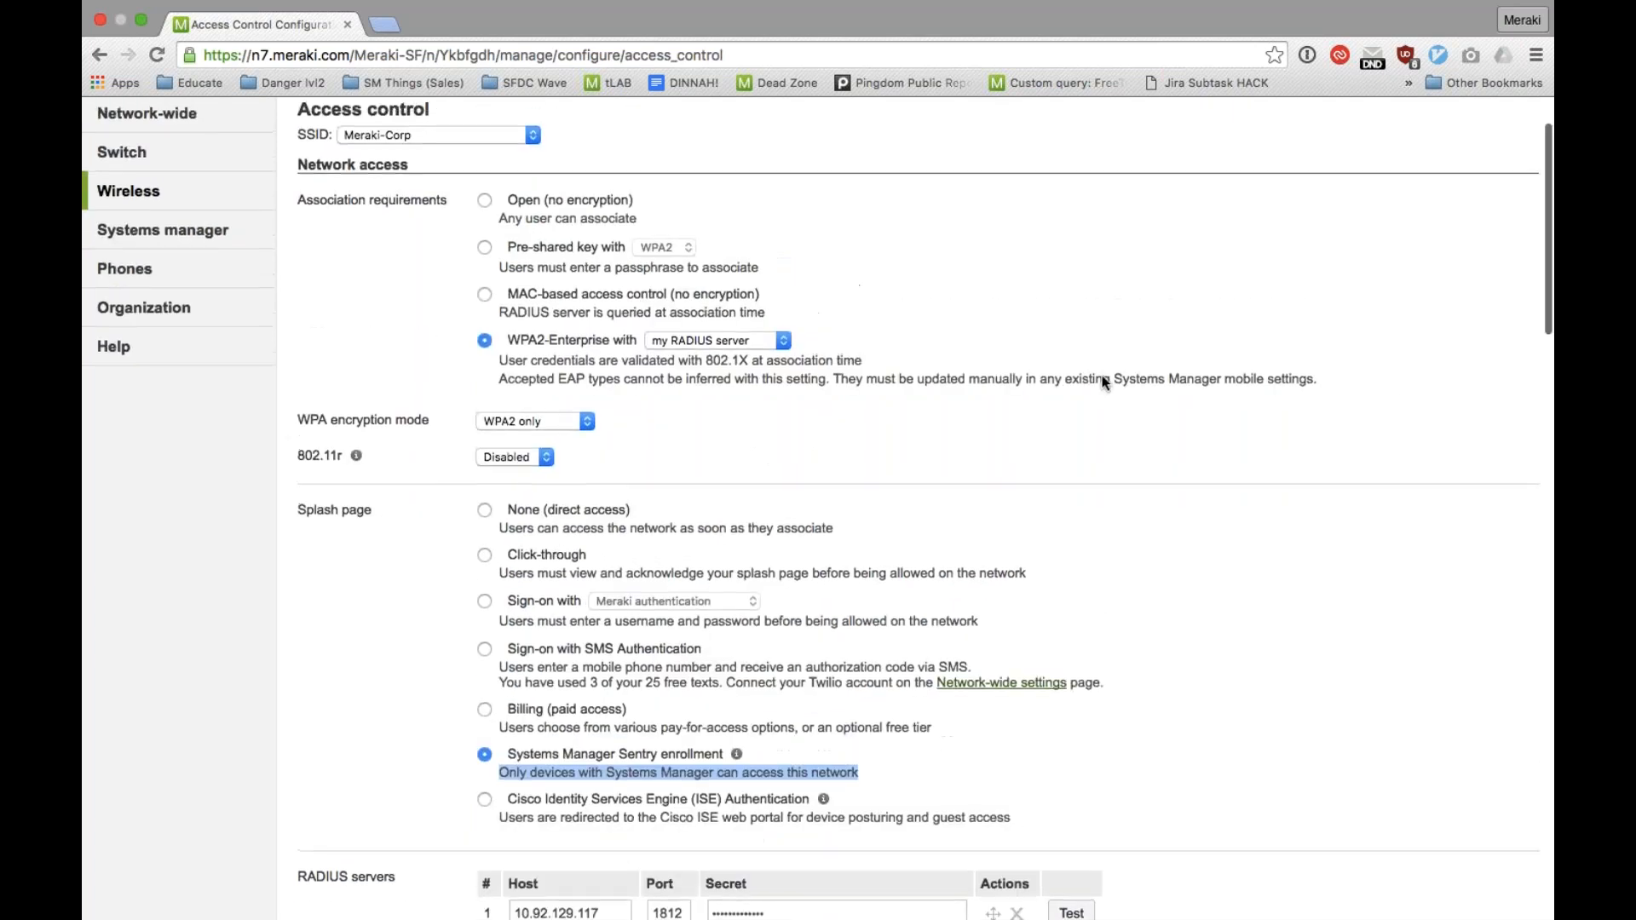
Step: Open the Systems Manager page for adding devices and review the iOS enrollment instructions, highlighting the network ID
{"action": "left_click", "coordinate": [249, 318]}
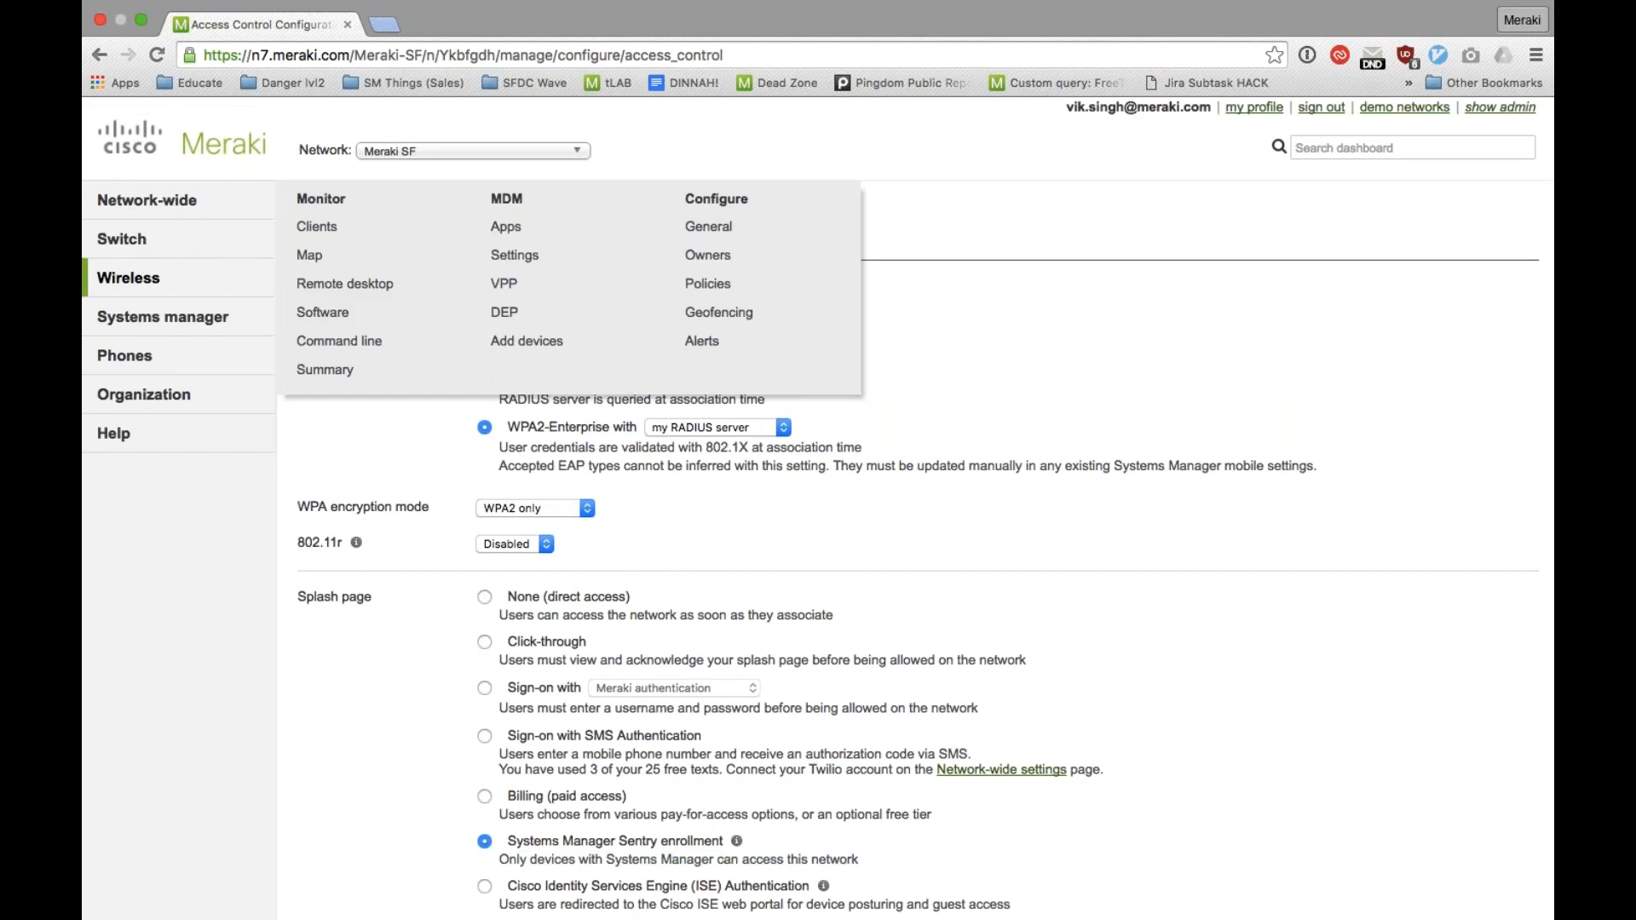
{"action": "left_click", "coordinate": [543, 340]}
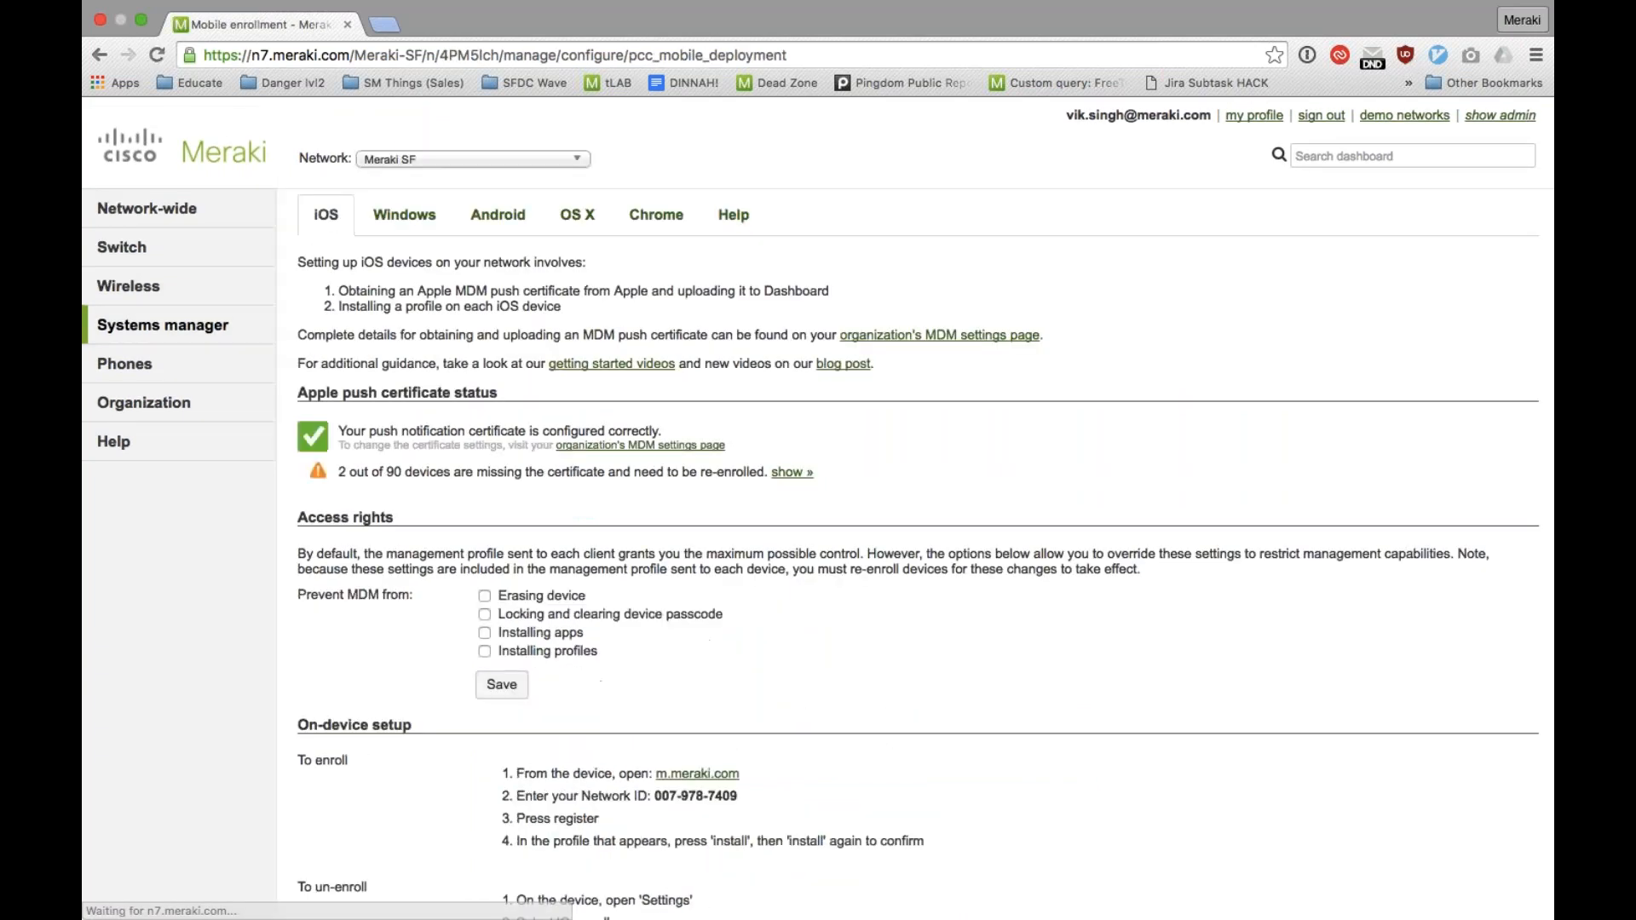
{"action": "scroll", "coordinate": [818, 507], "scroll_direction": "down", "scroll_amount": 4}
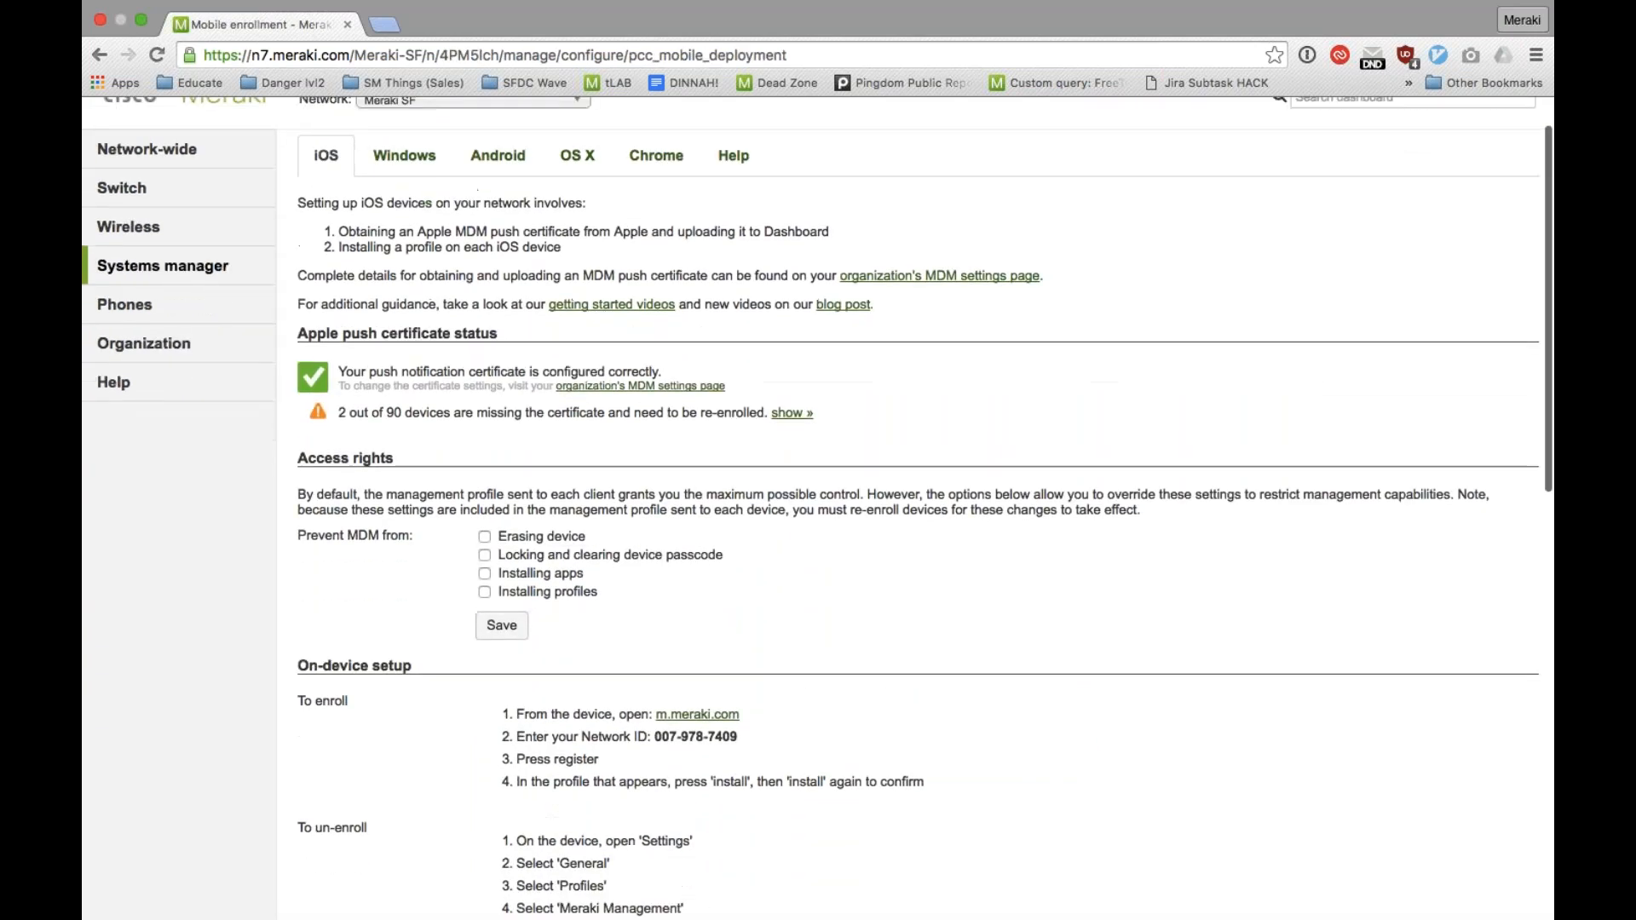
{"action": "left_click_drag", "start_coordinate": [735, 494], "coordinate": [653, 494]}
{"action": "scroll", "coordinate": [642, 522], "scroll_direction": "down", "scroll_amount": 2}
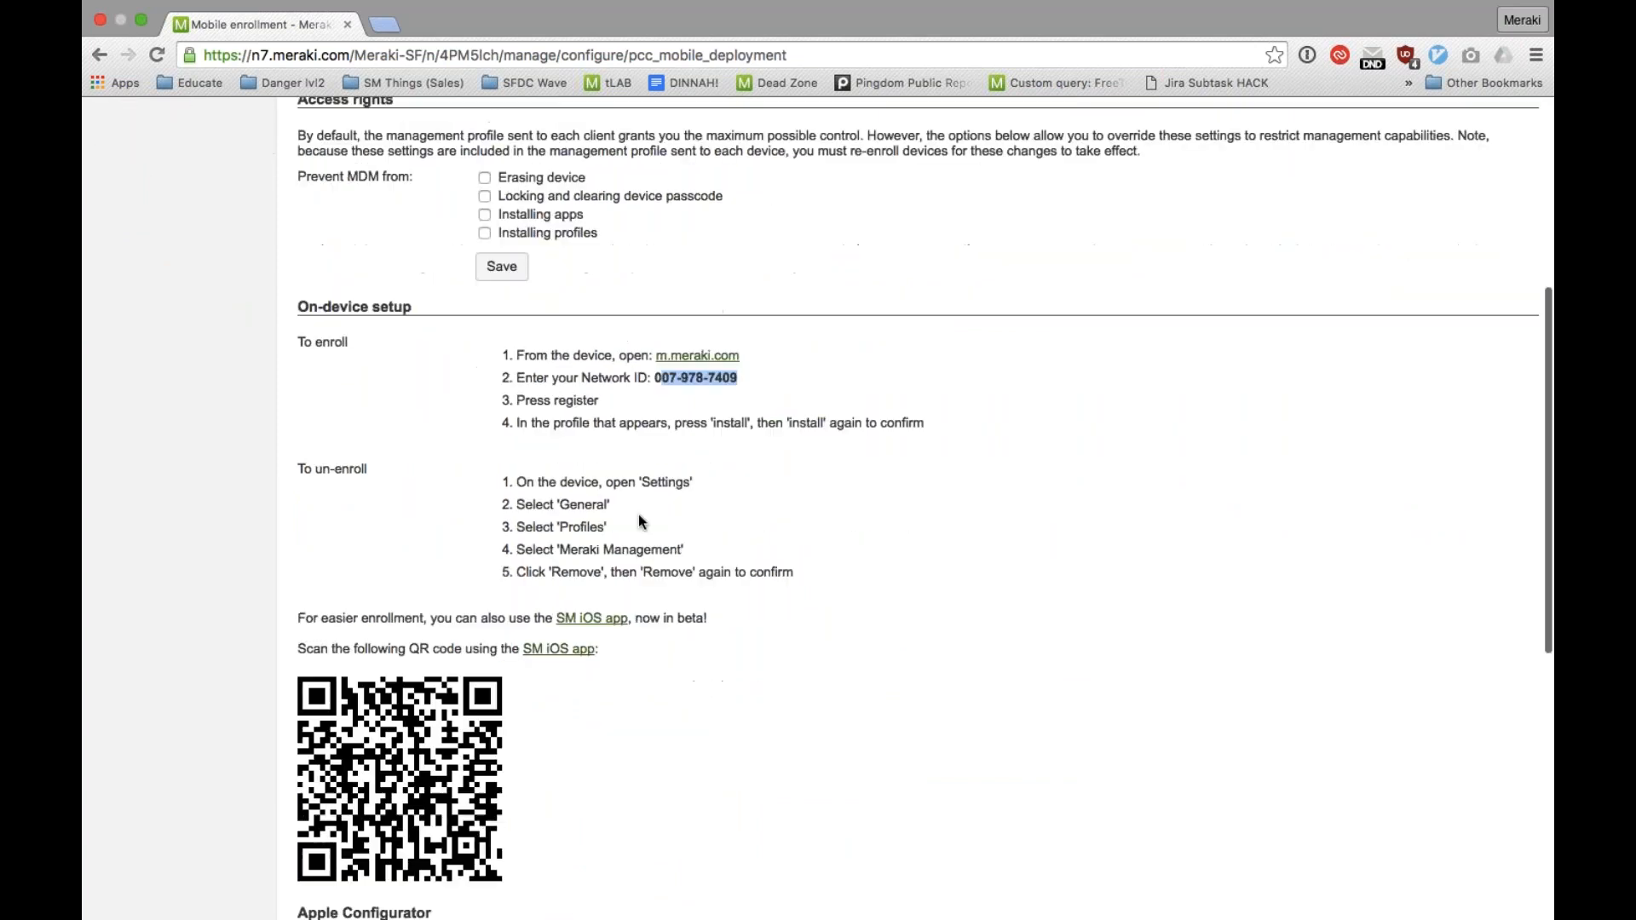
{"action": "scroll", "coordinate": [524, 252], "scroll_direction": "down", "scroll_amount": 1}
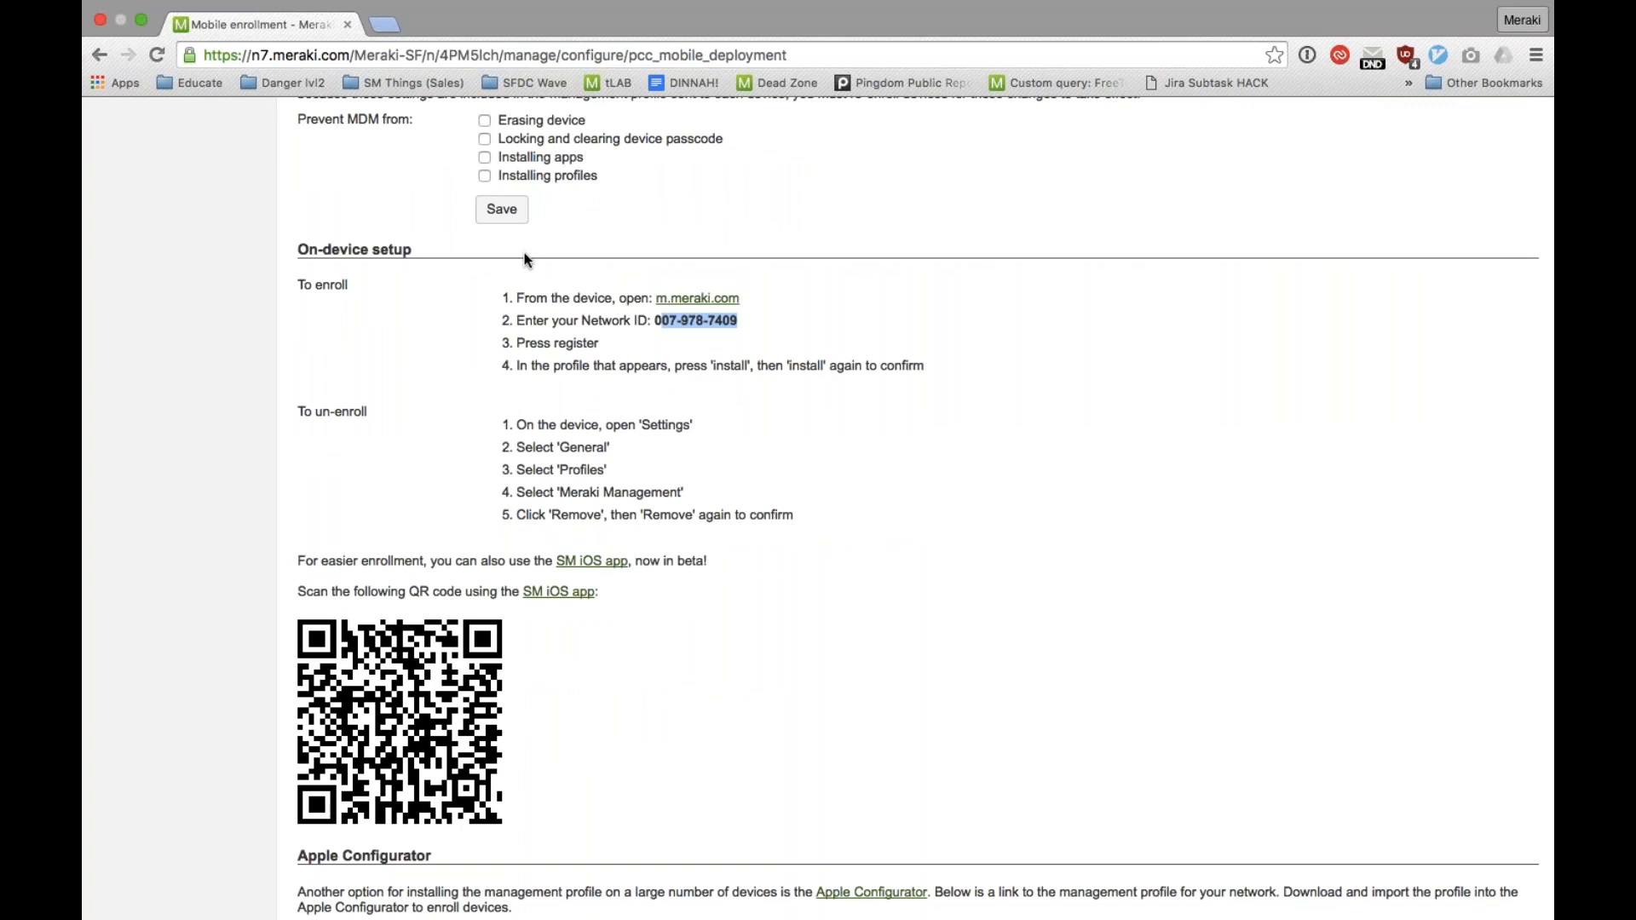
{"action": "scroll", "coordinate": [524, 254], "scroll_direction": "down", "scroll_amount": 9}
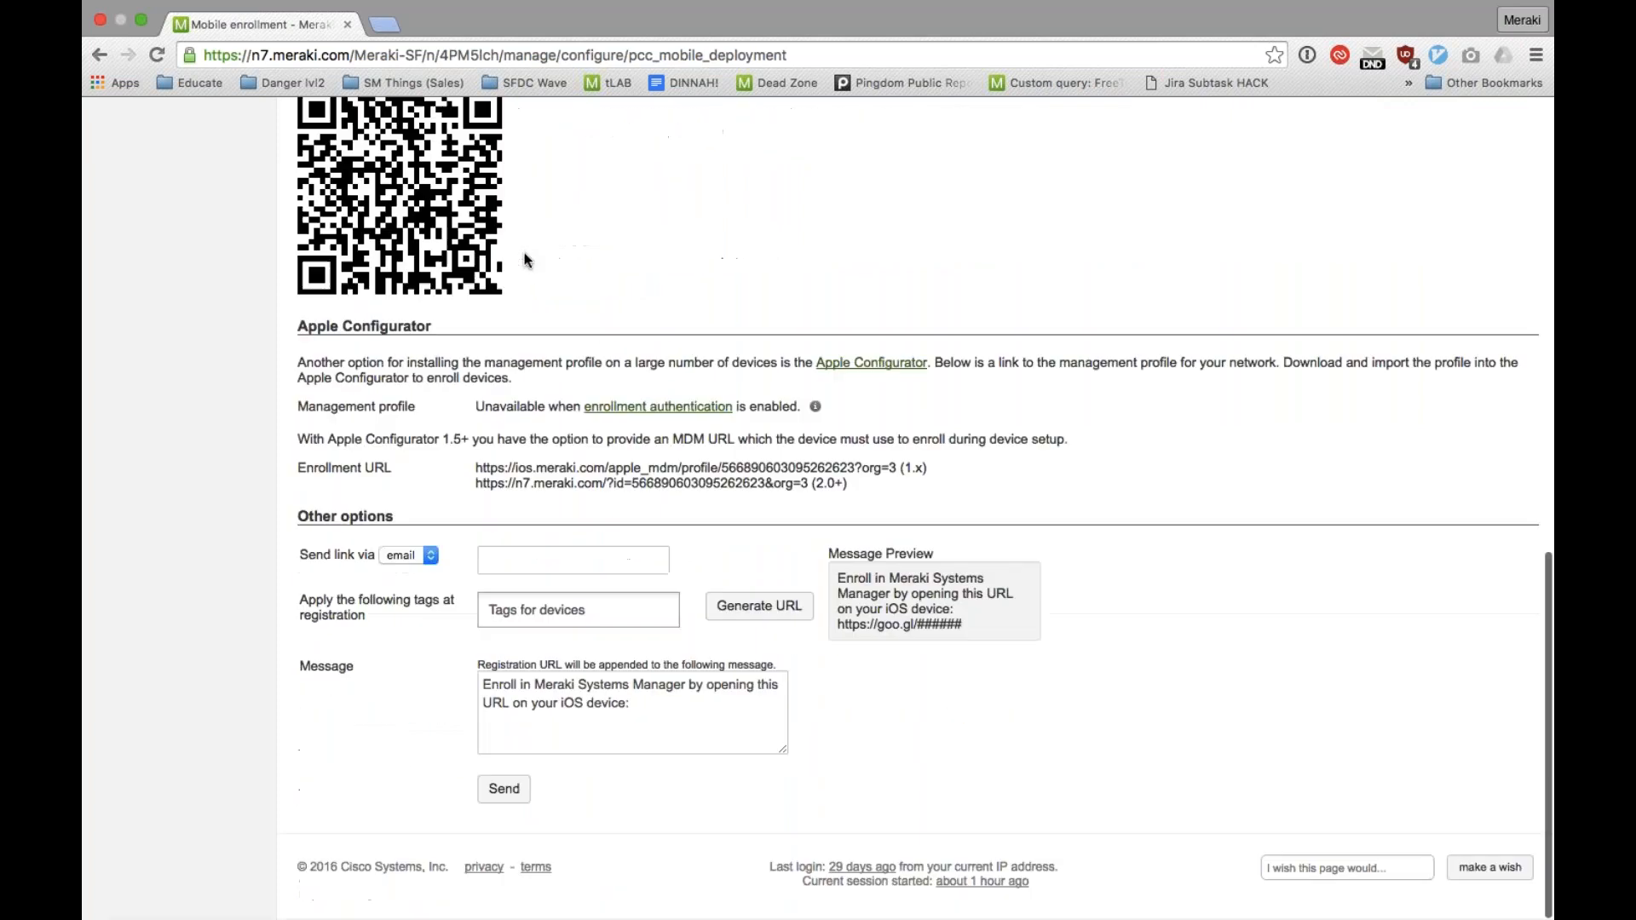
Step: Check the delivery options for sending the enrollment link, keep email, and return to the start of the iOS instructions
{"action": "left_click", "coordinate": [419, 556]}
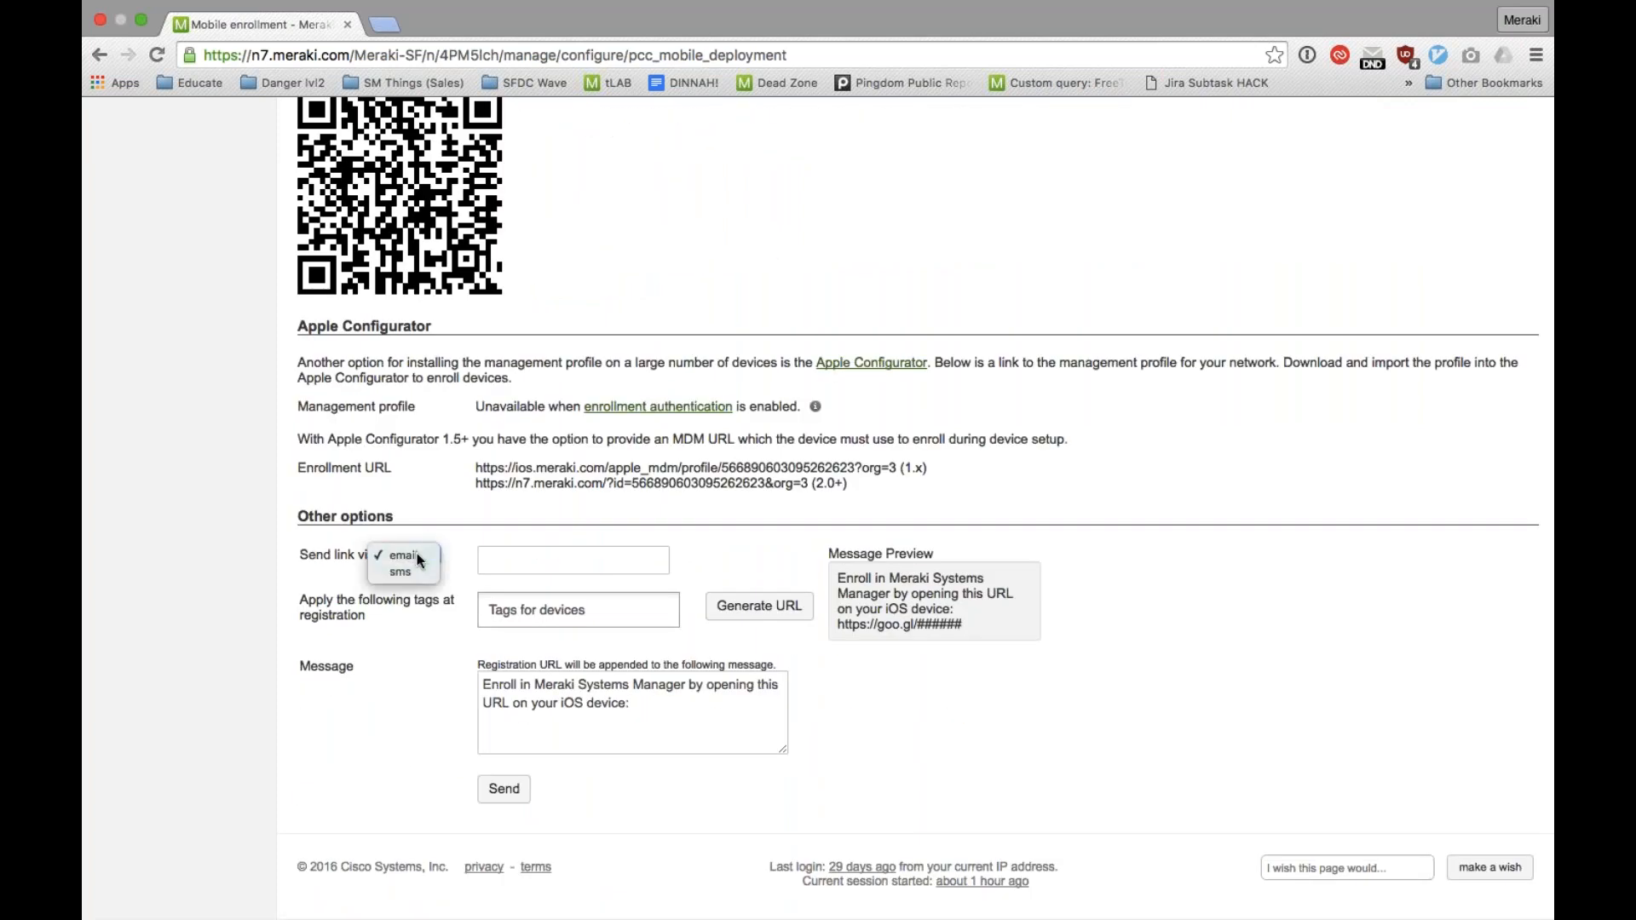
{"action": "left_click", "coordinate": [418, 559]}
{"action": "scroll", "coordinate": [399, 703], "scroll_direction": "up", "scroll_amount": 2}
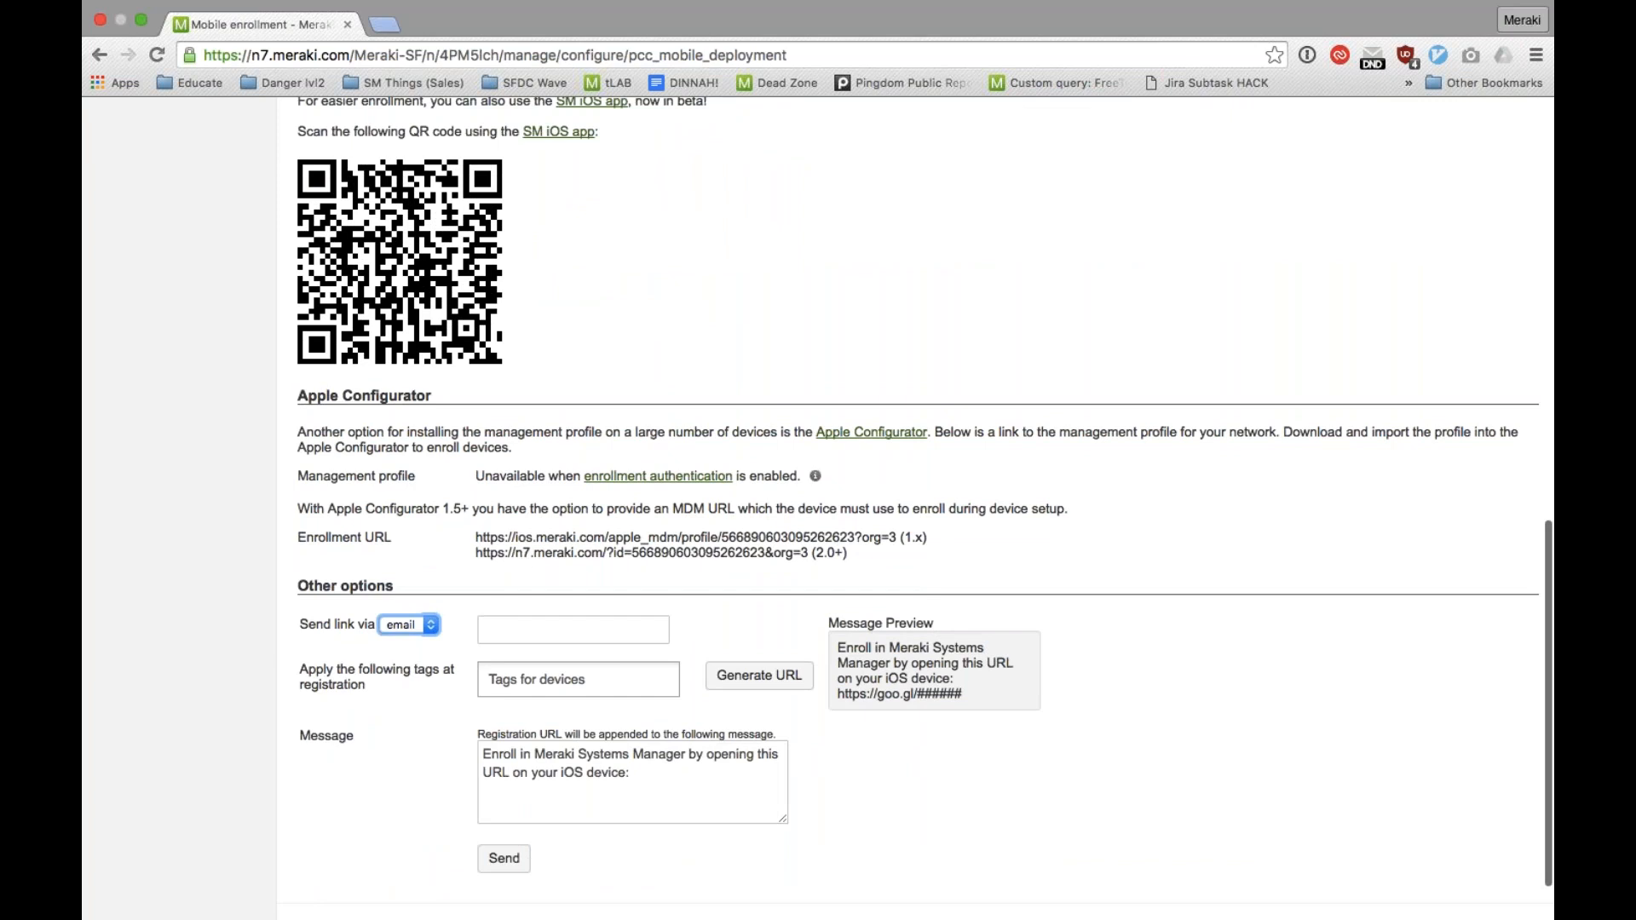
{"action": "scroll", "coordinate": [925, 493], "scroll_direction": "up", "scroll_amount": 1}
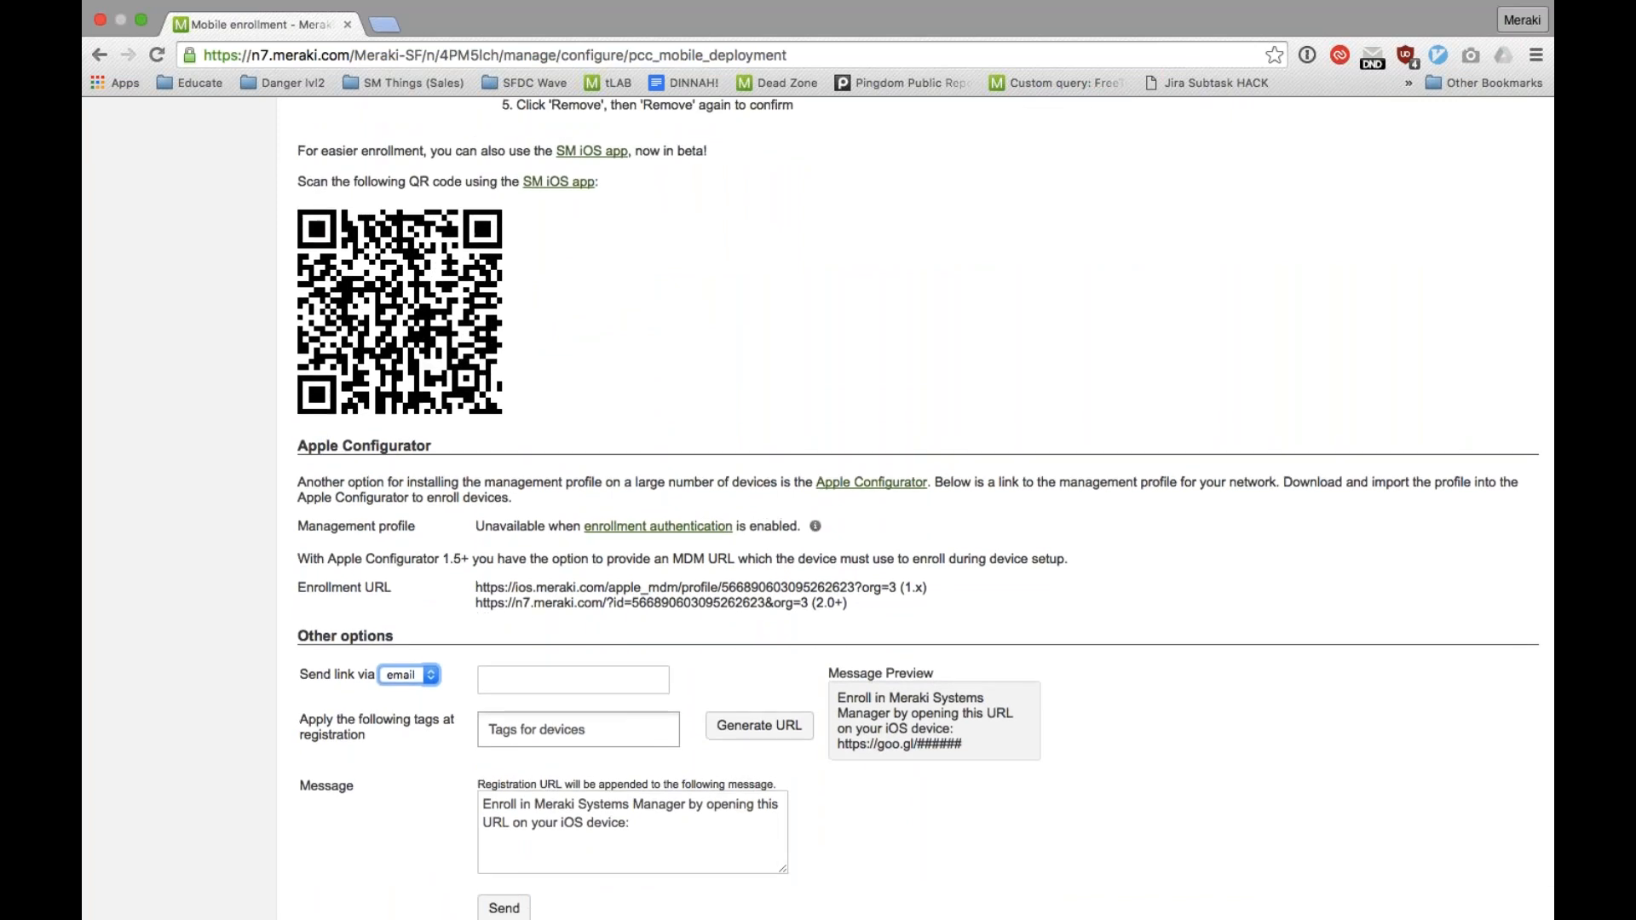
{"action": "scroll", "coordinate": [904, 511], "scroll_direction": "up", "scroll_amount": 10}
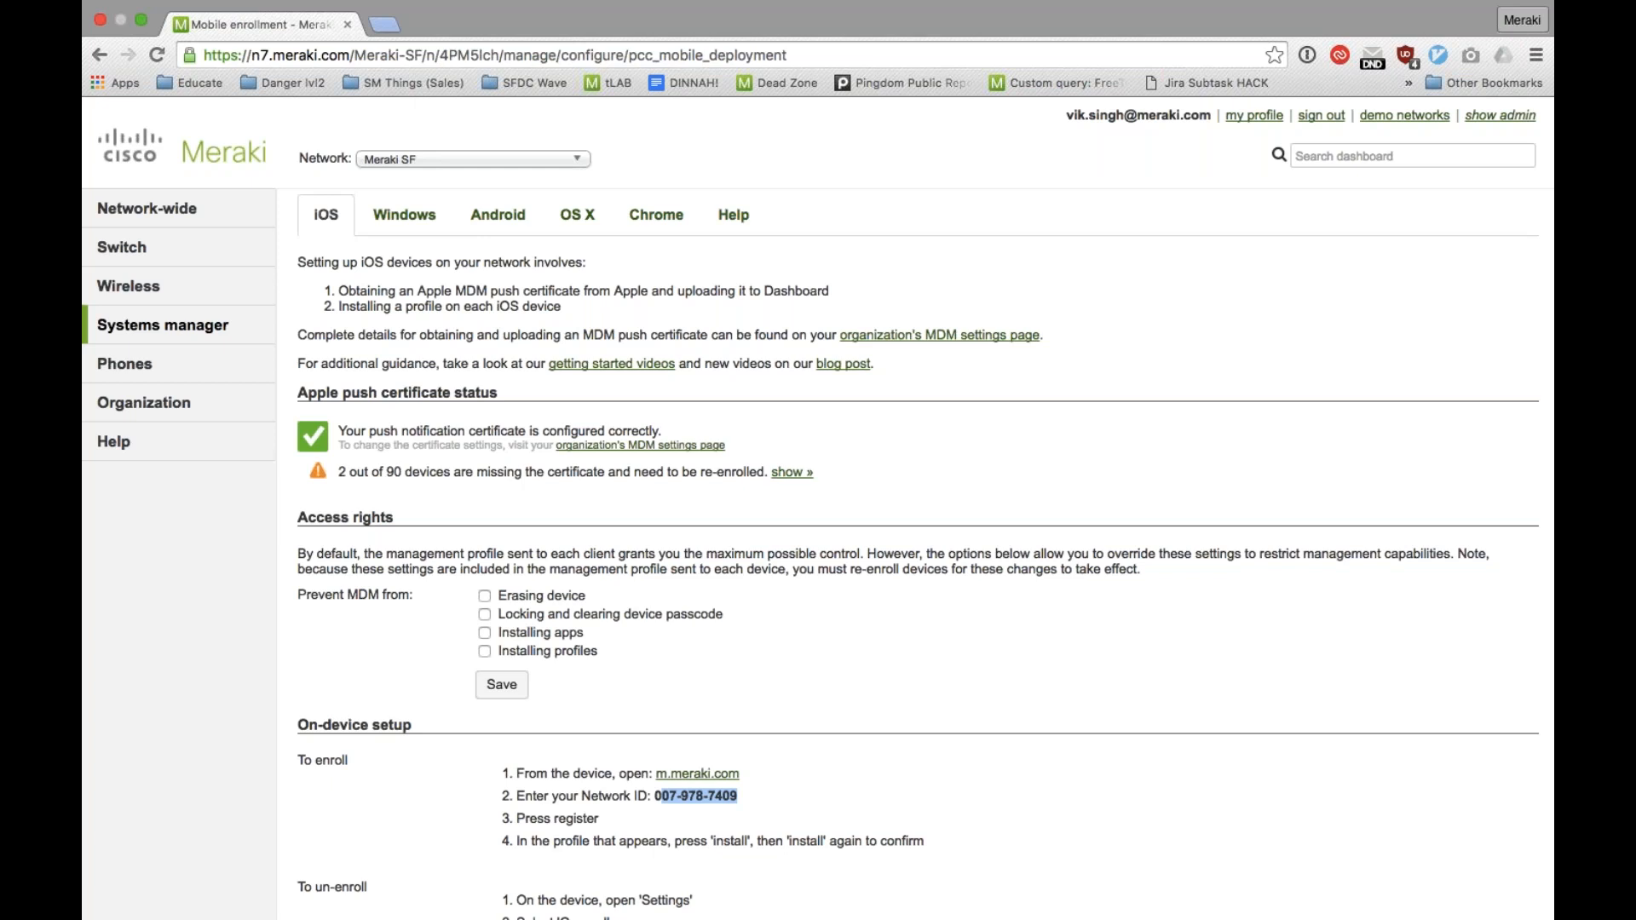
Step: Switch to the slide presentation and advance from the Products slide to the MX security appliances slide
{"action": "key", "text": "ctrl+Left"}
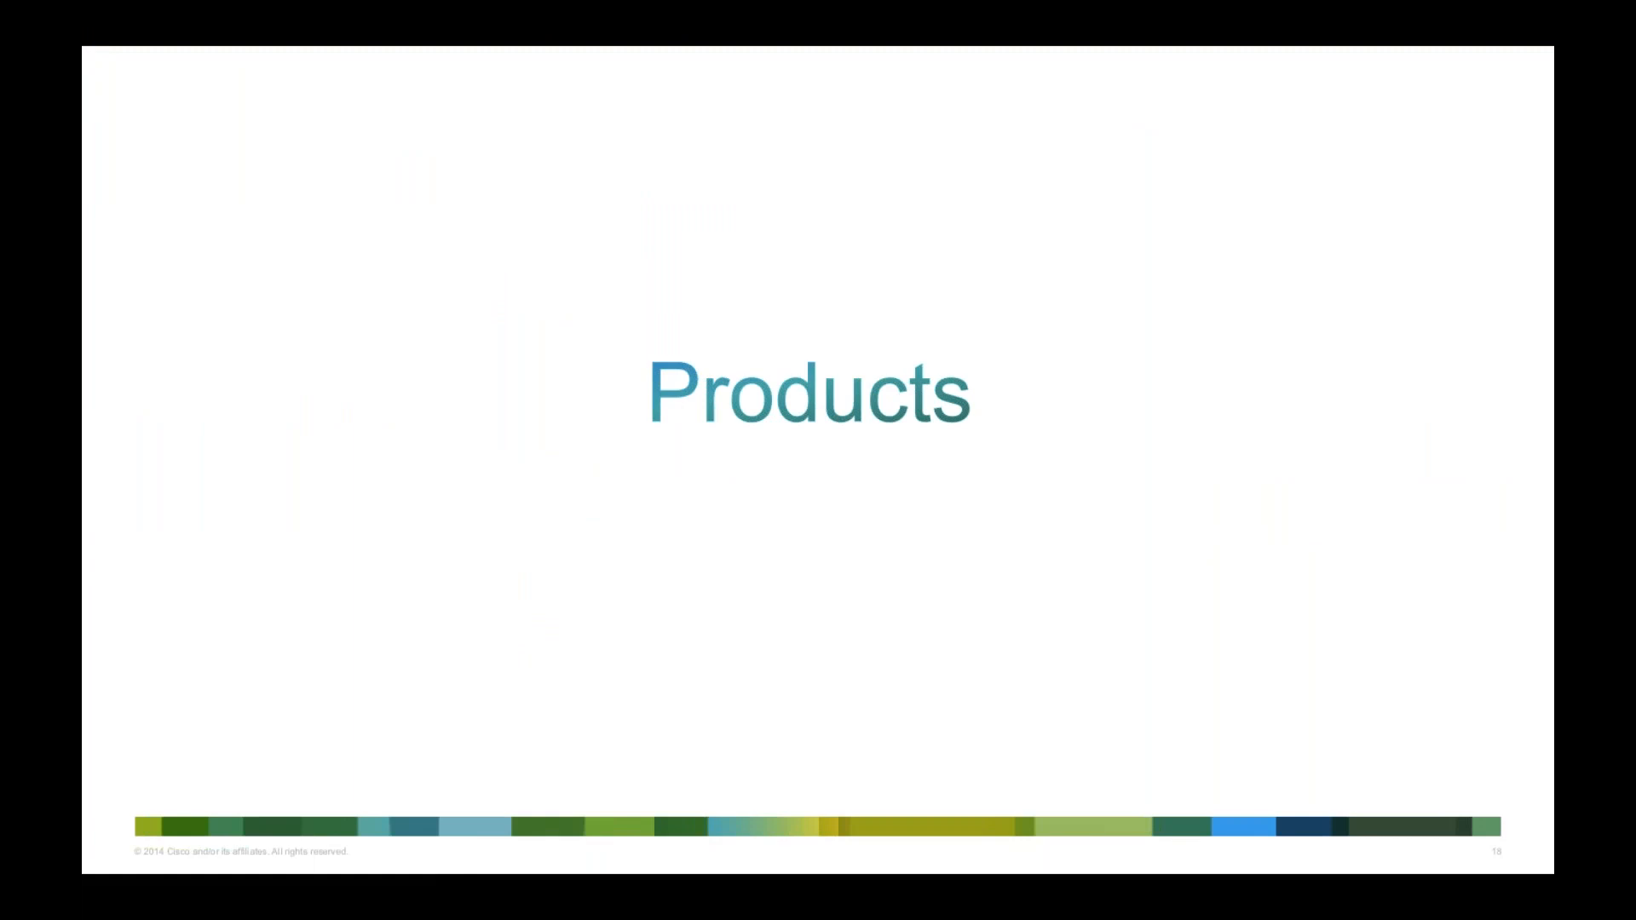
{"action": "key", "text": "Right"}
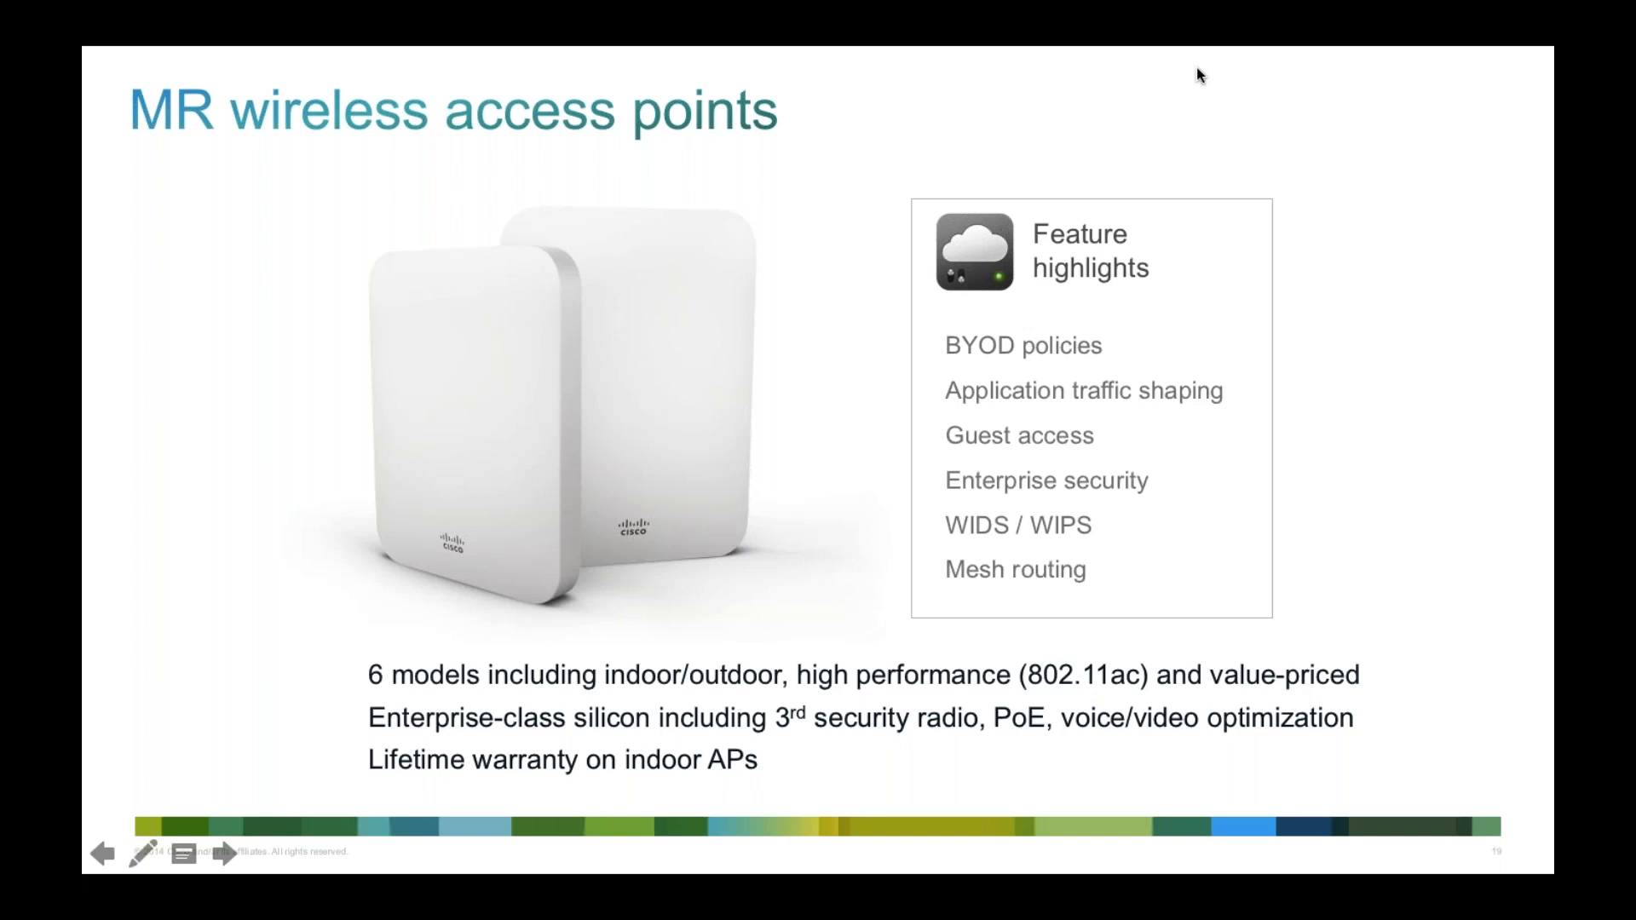
{"action": "left_click", "coordinate": [1054, 197]}
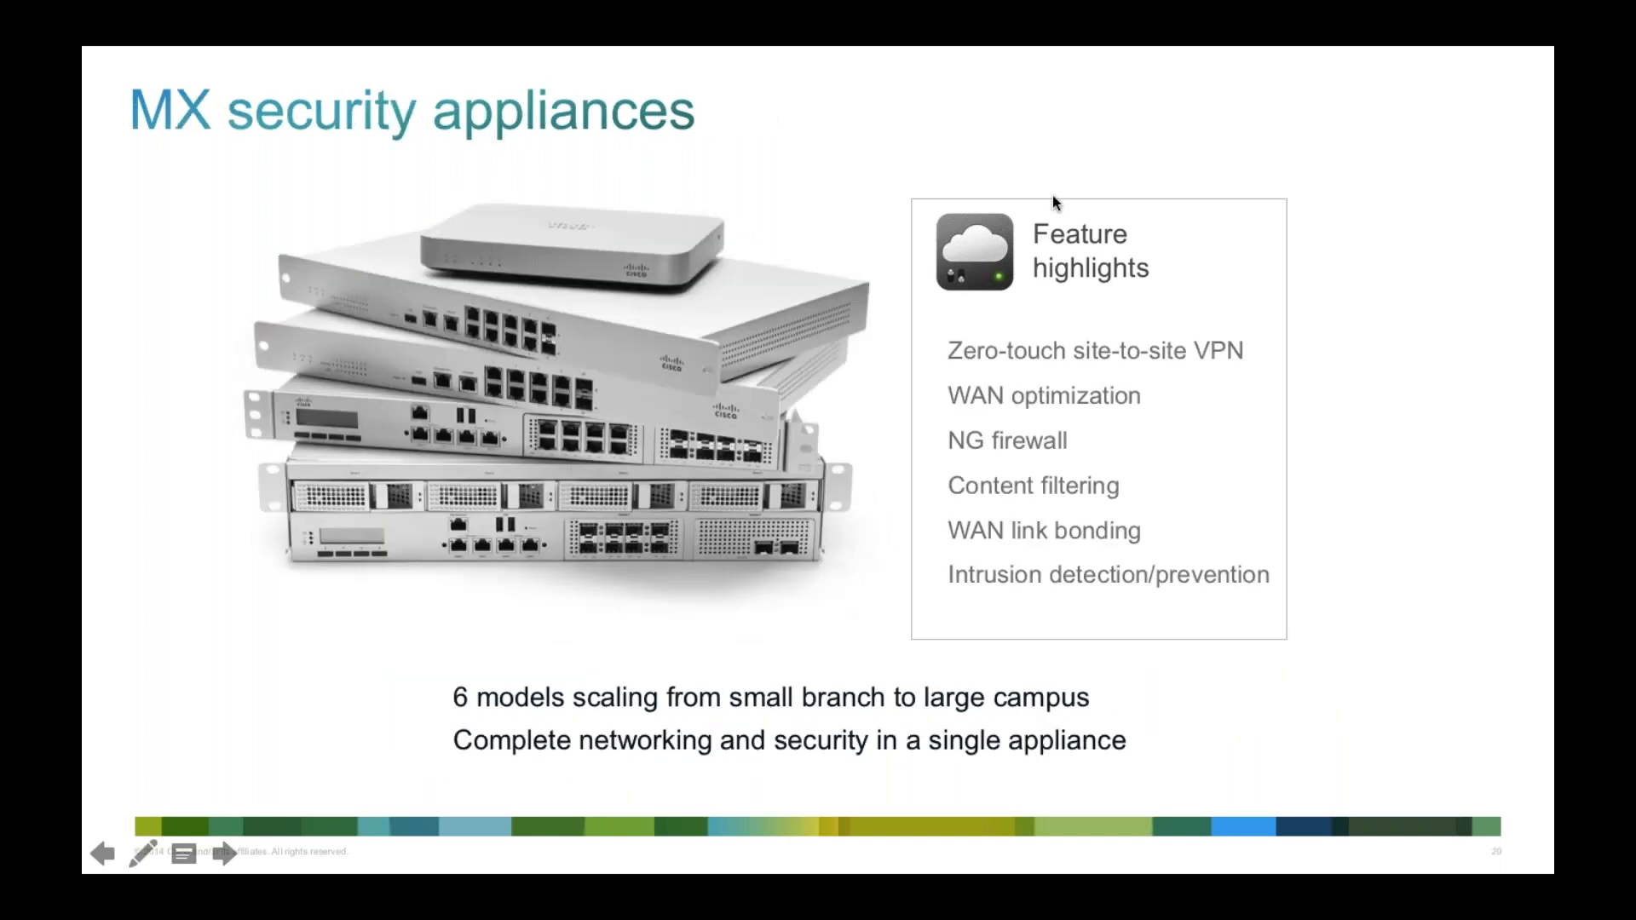